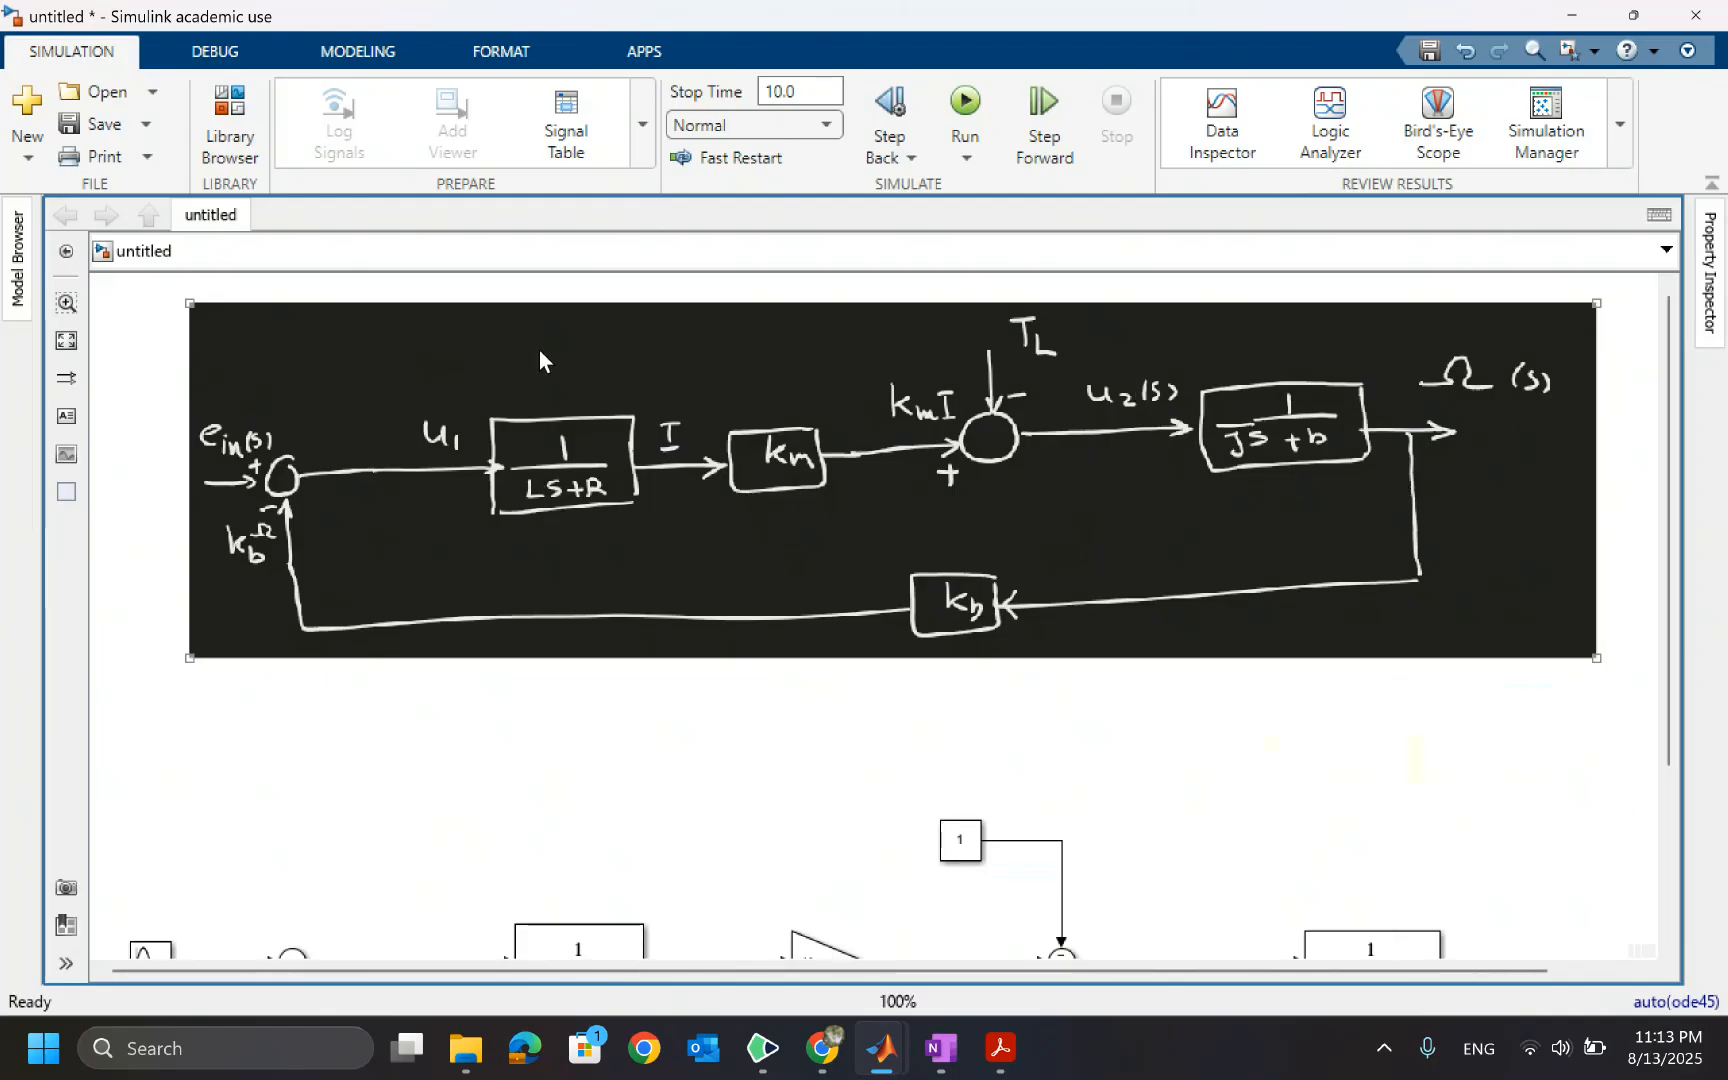
Switch to the Example 21 notes in OneNote and capture a screenshot of the motor block diagram
{"action": "mouse_move", "coordinate": [945, 1047]}
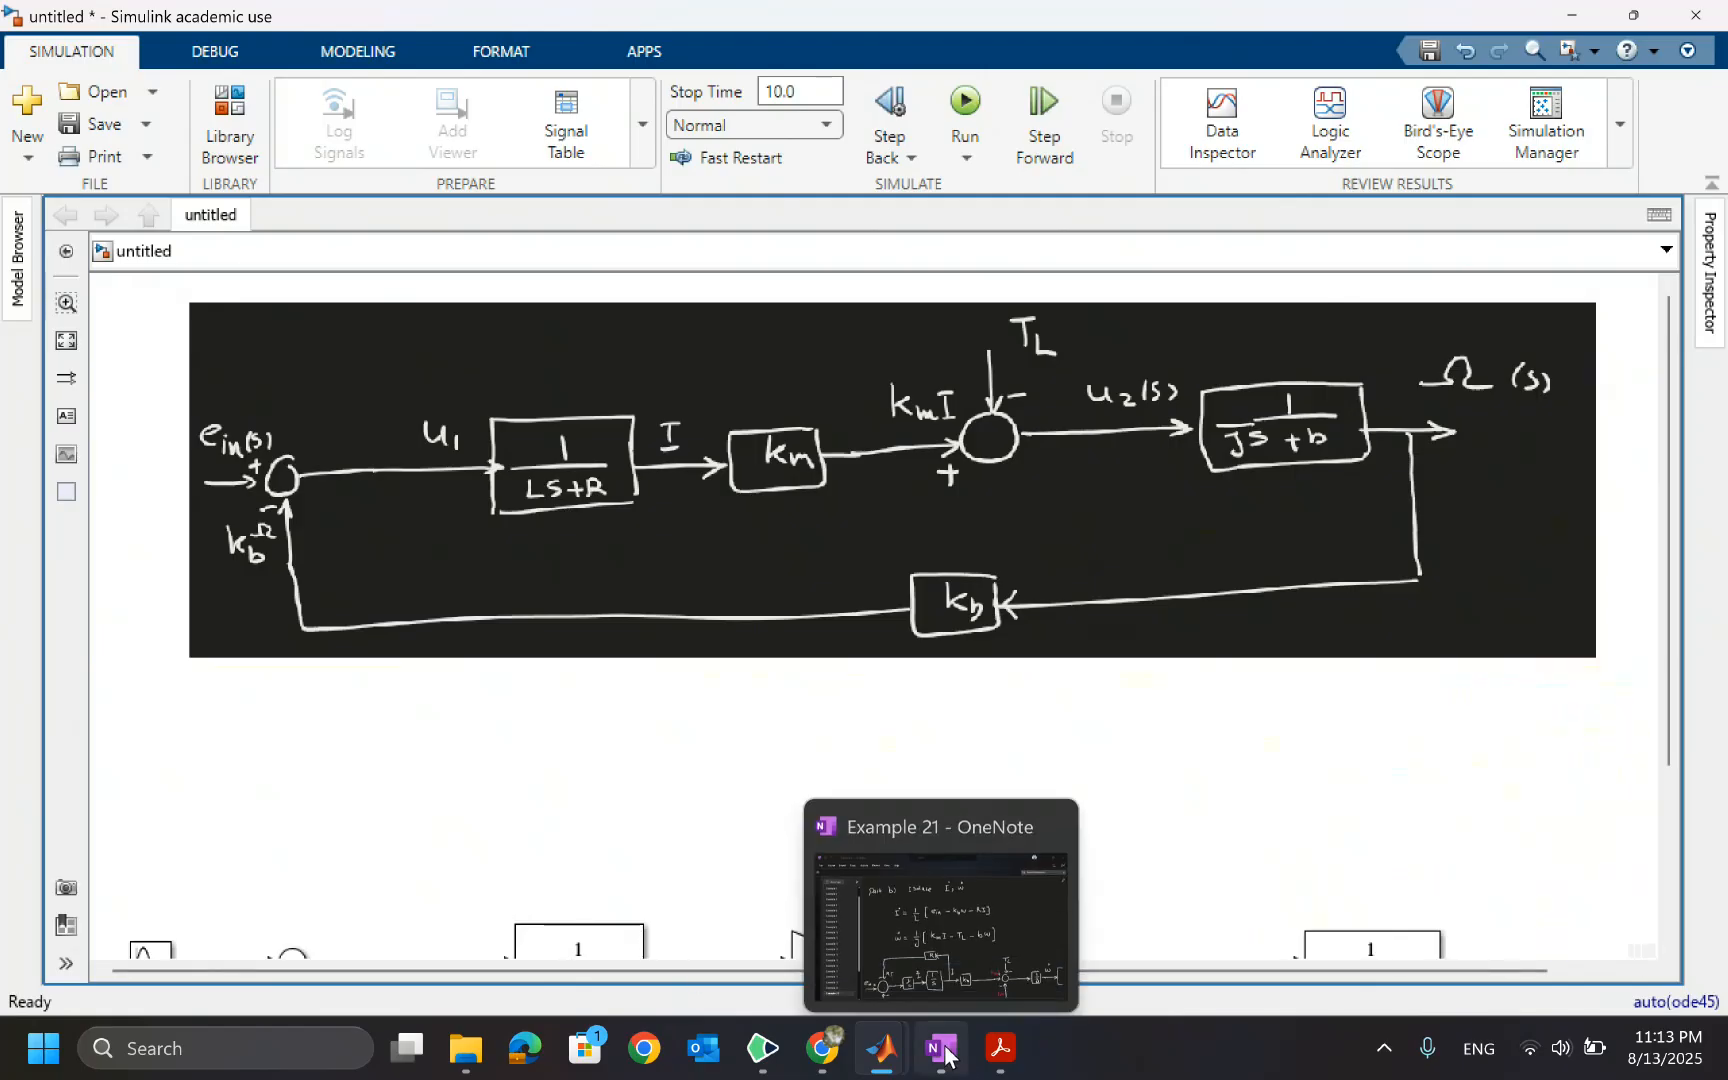
{"action": "left_click", "coordinate": [945, 1052]}
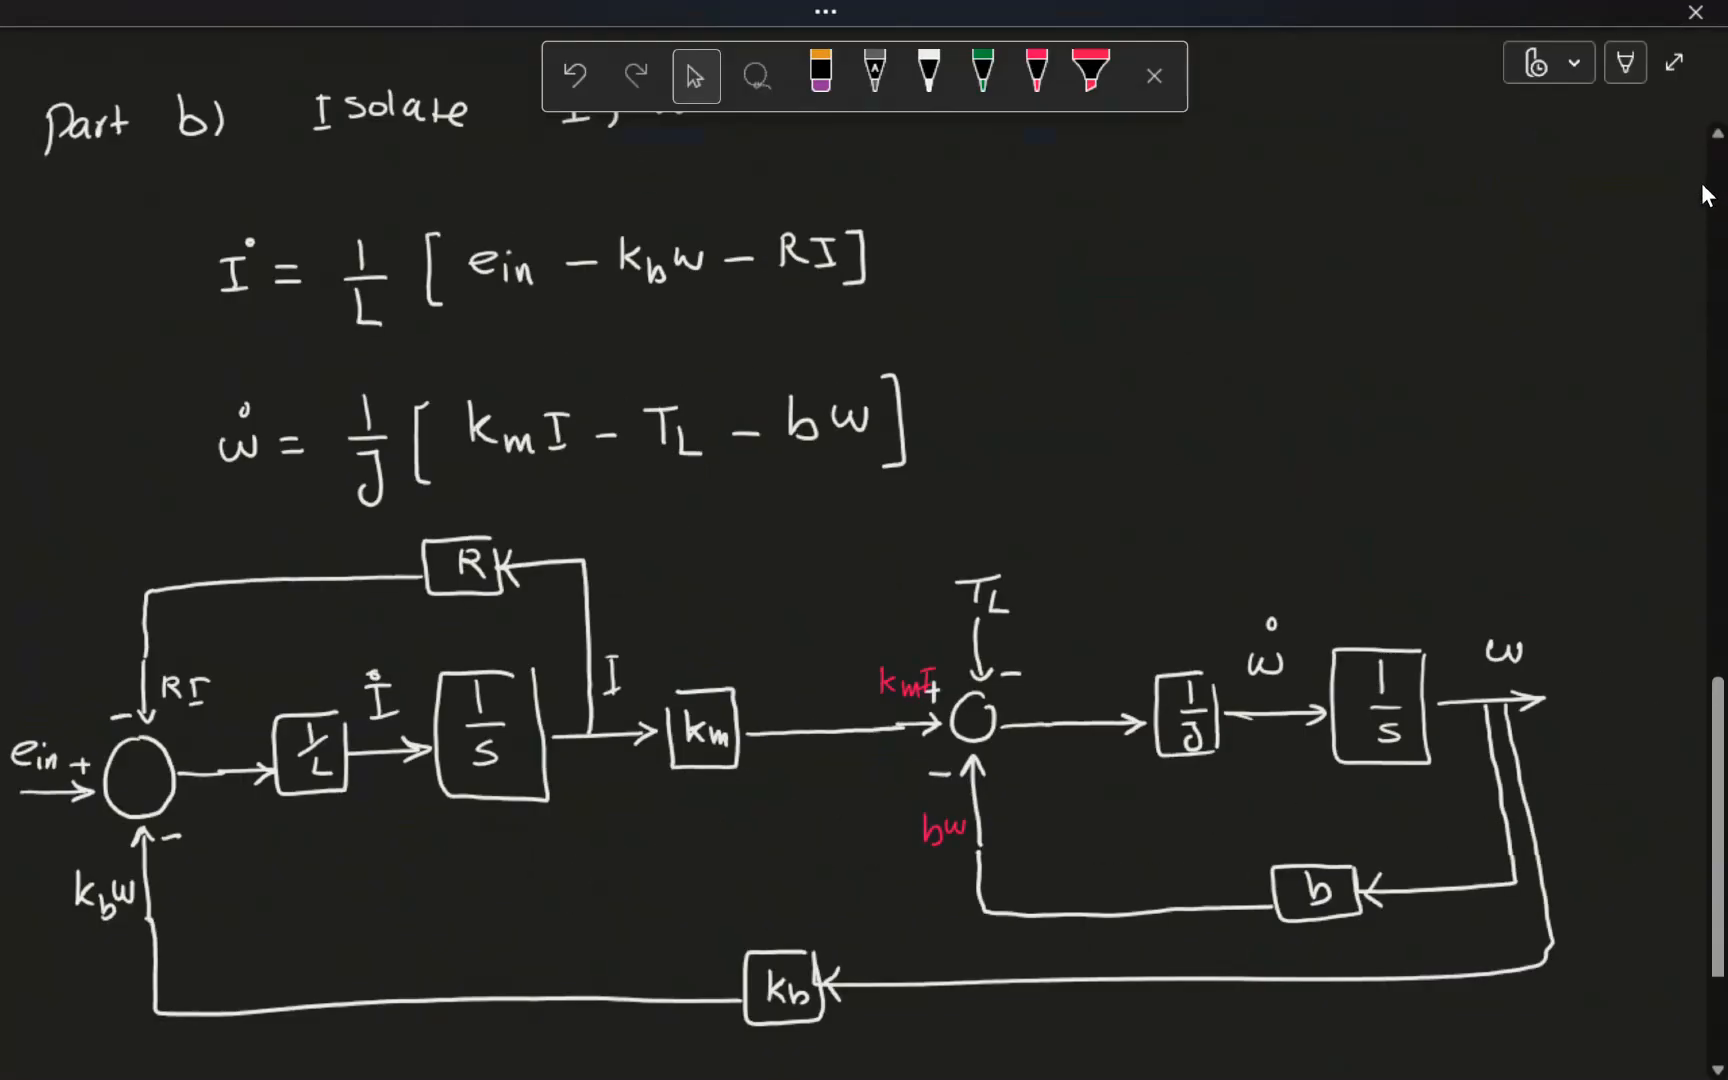
{"action": "left_click", "coordinate": [1700, 187]}
{"action": "key", "text": "super+shift+s"}
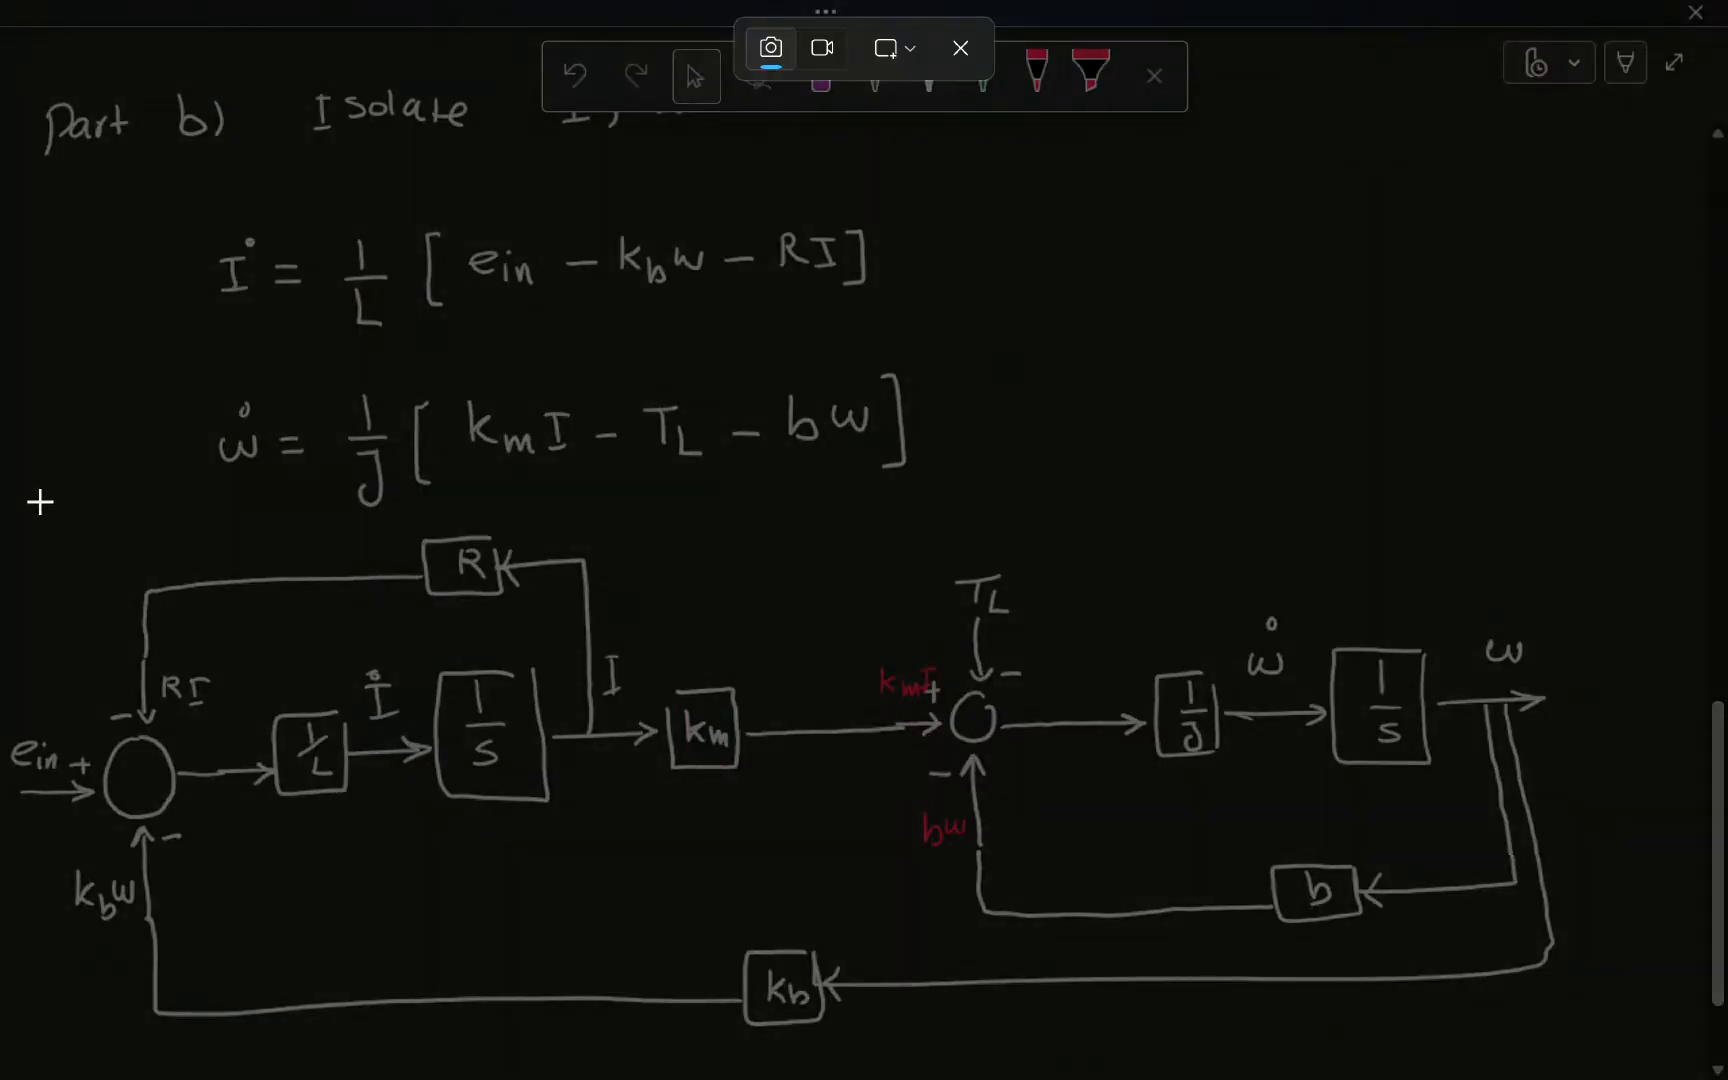
{"action": "left_click_drag", "start_coordinate": [12, 500], "coordinate": [1604, 1064]}
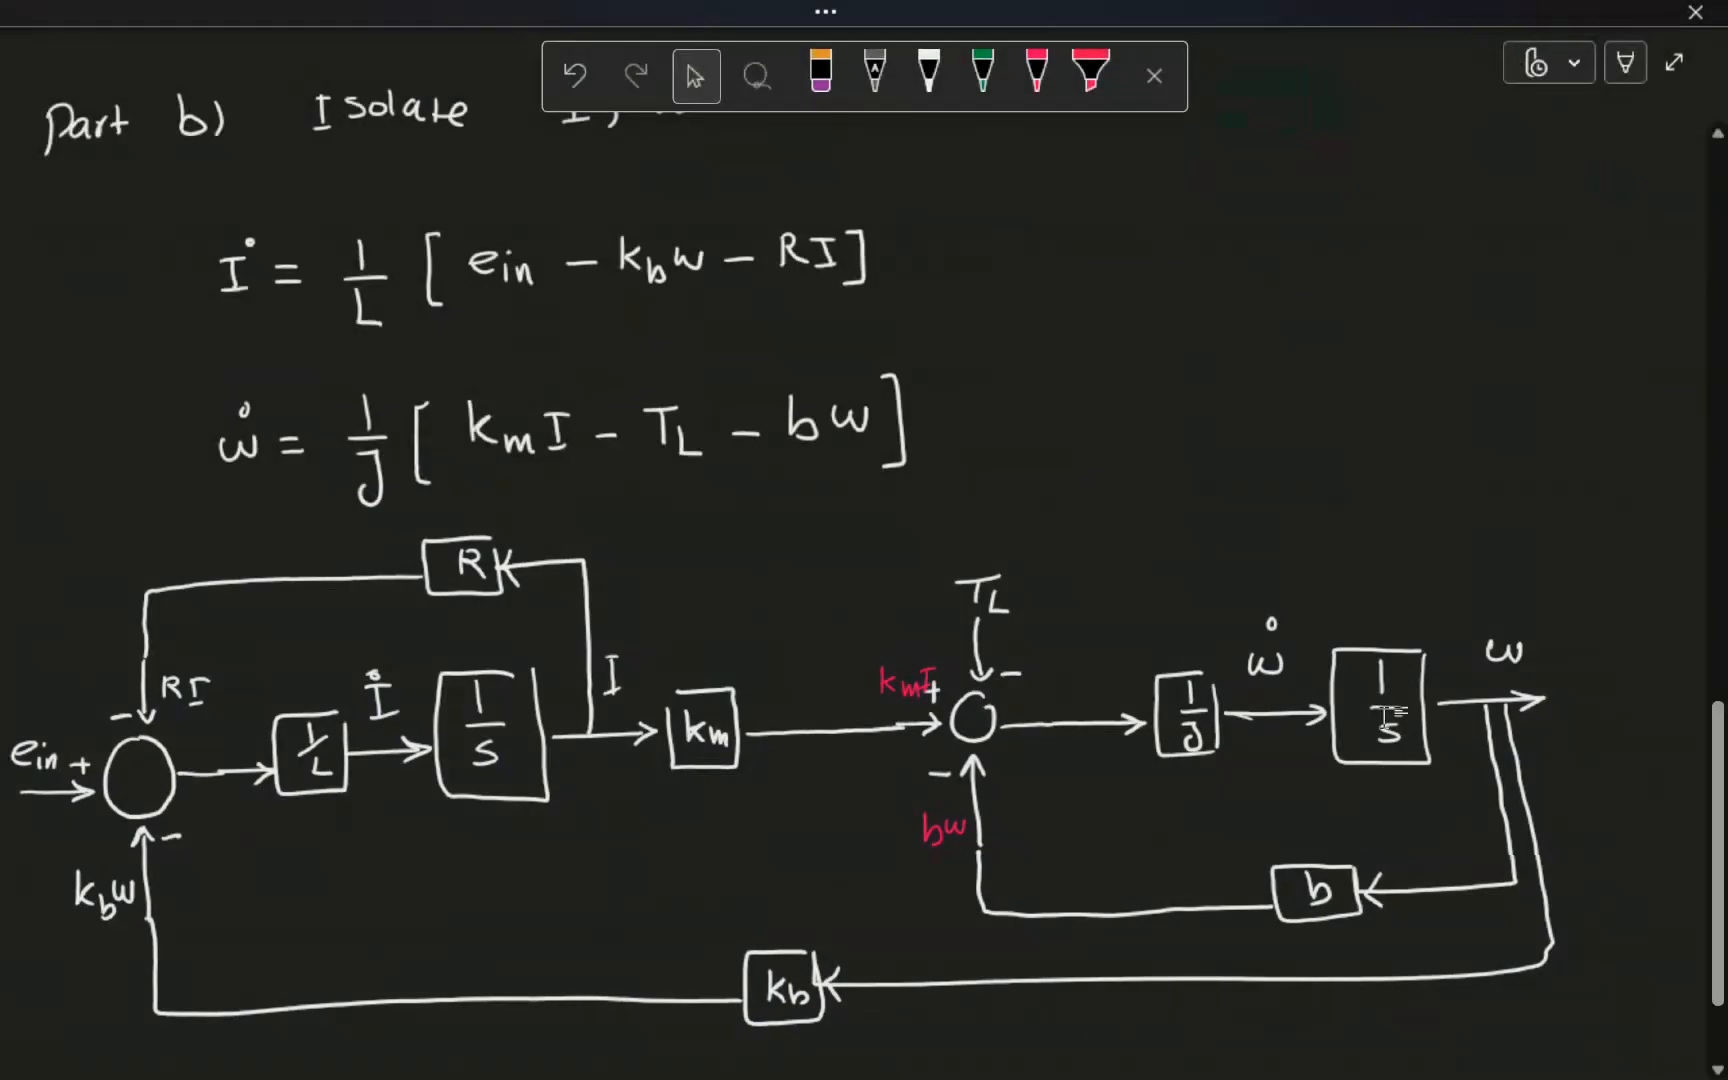
{"action": "left_click", "coordinate": [1674, 62]}
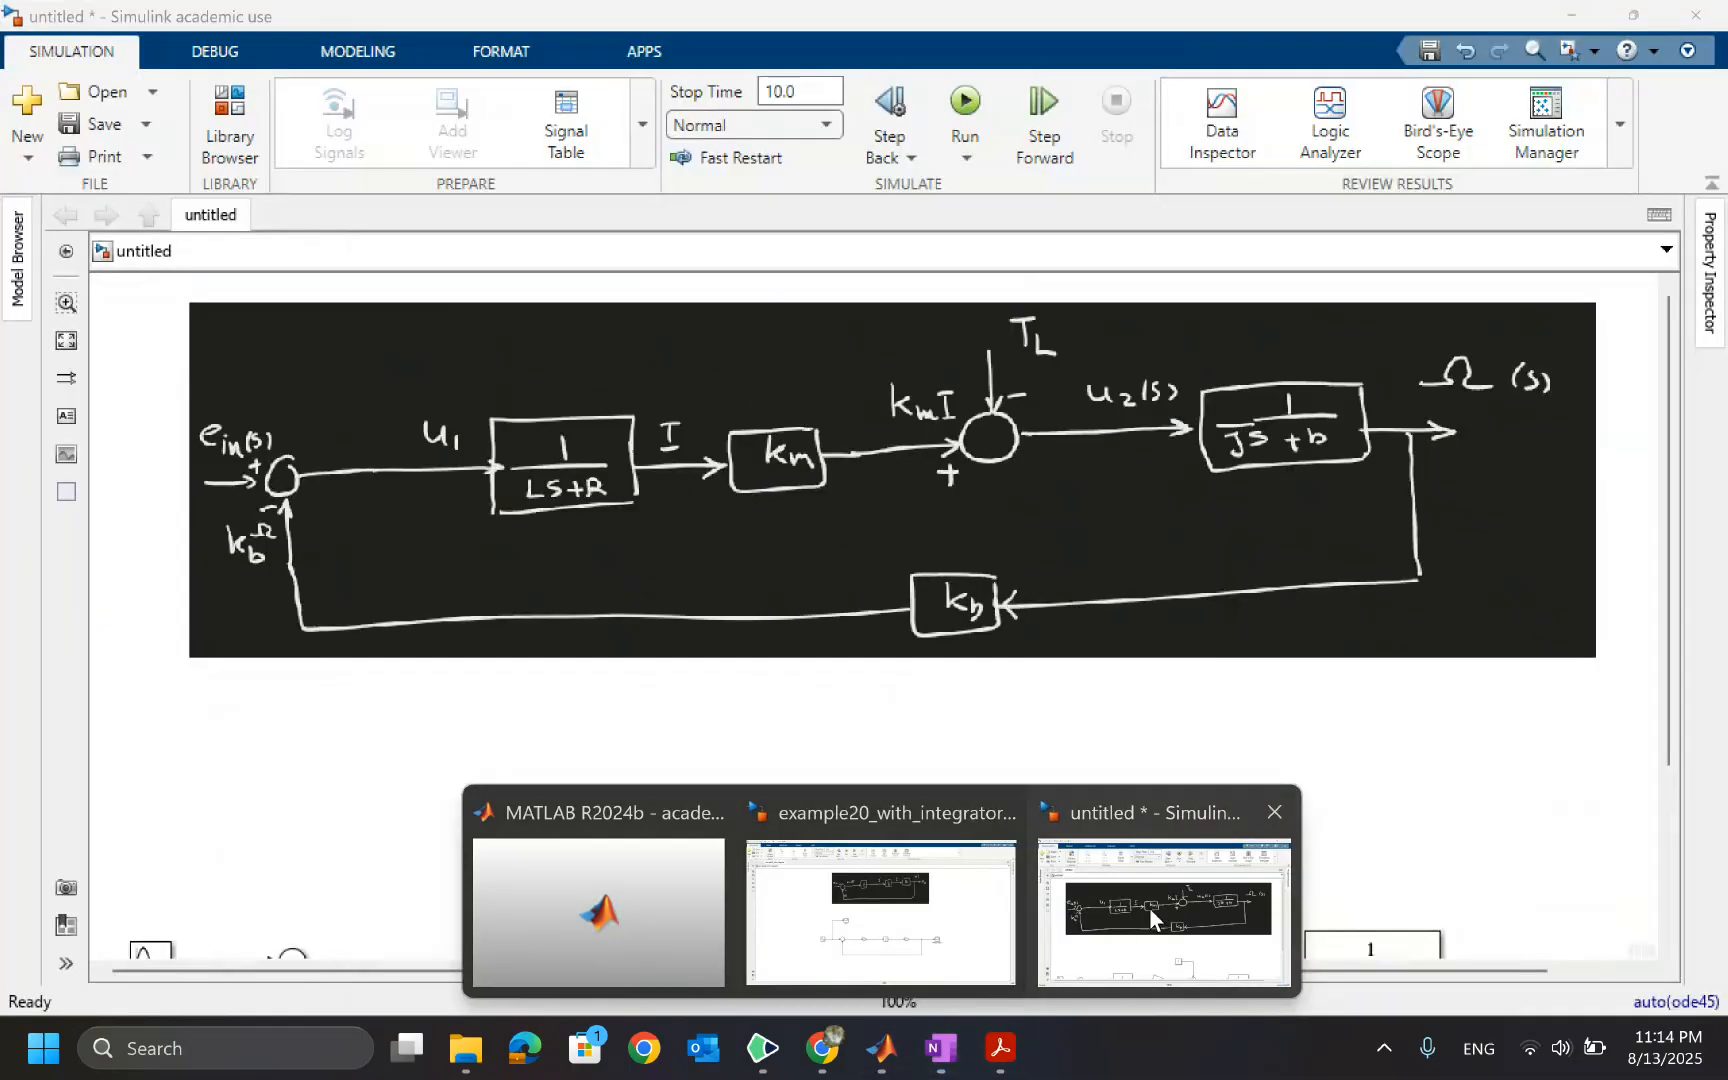
Return to Simulink, create a new blank model and maximize its window
{"action": "left_click", "coordinate": [1176, 895]}
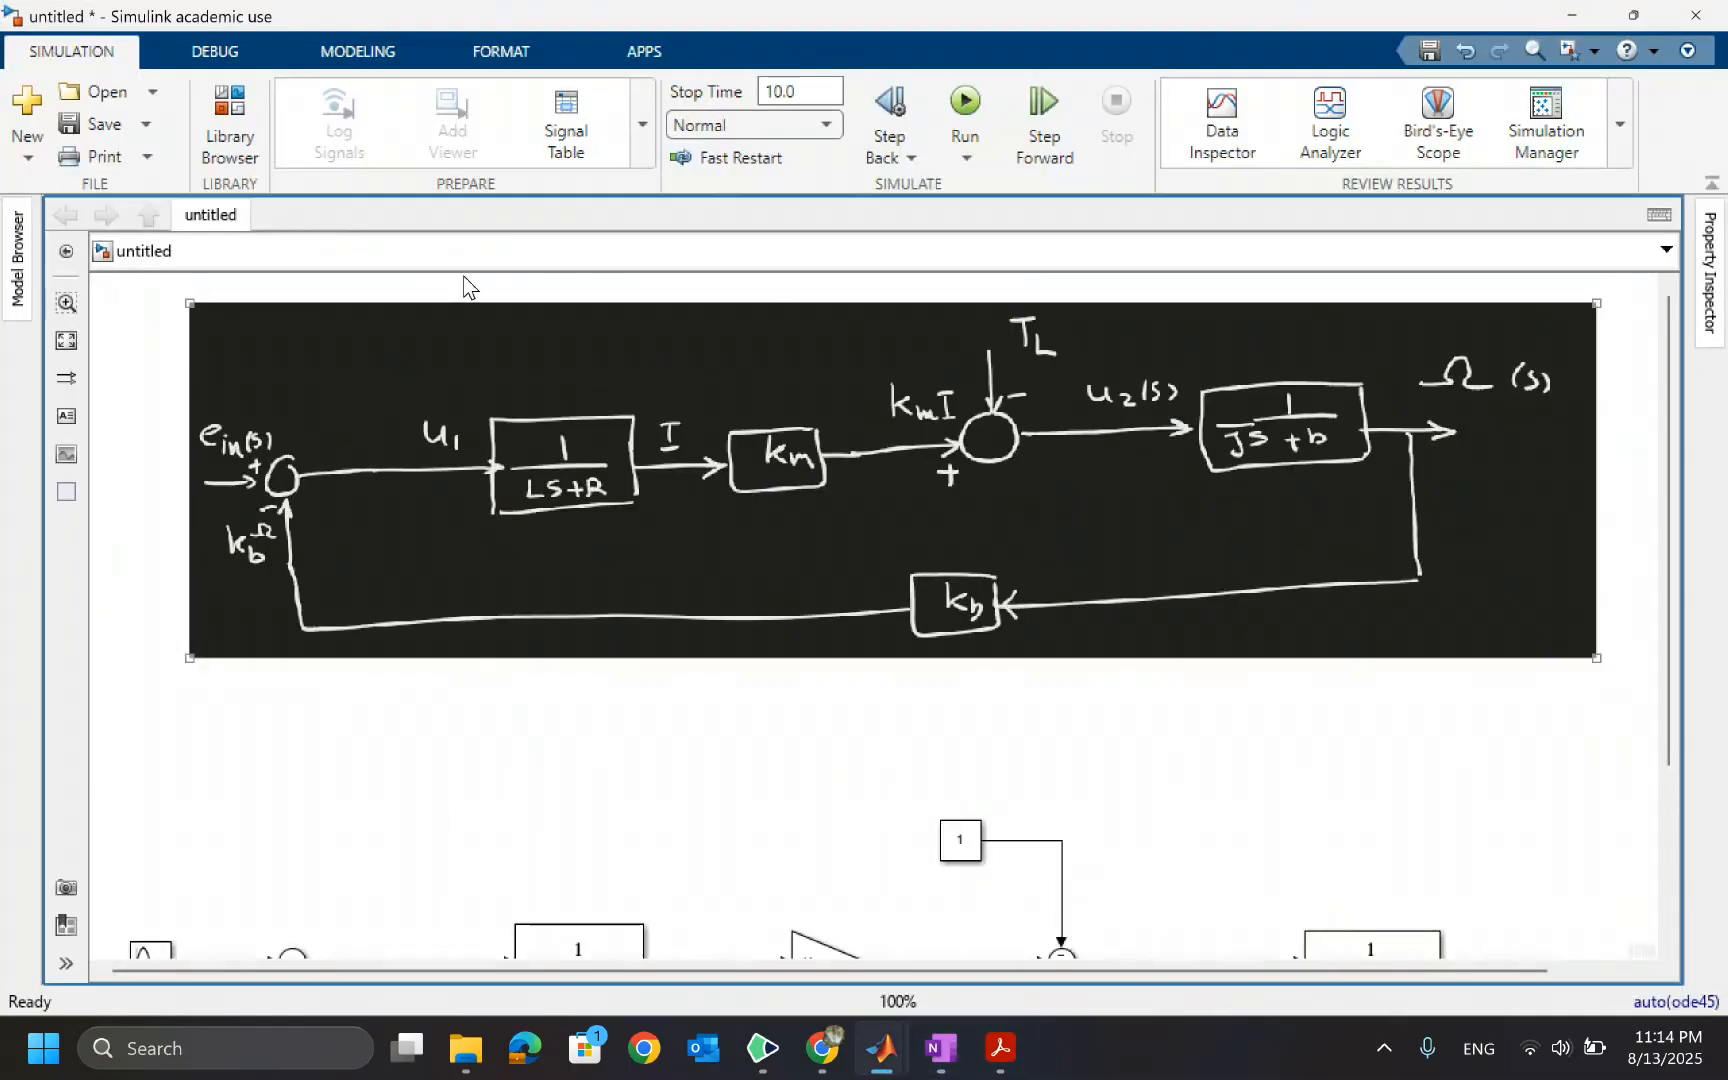
{"action": "left_click", "coordinate": [463, 287]}
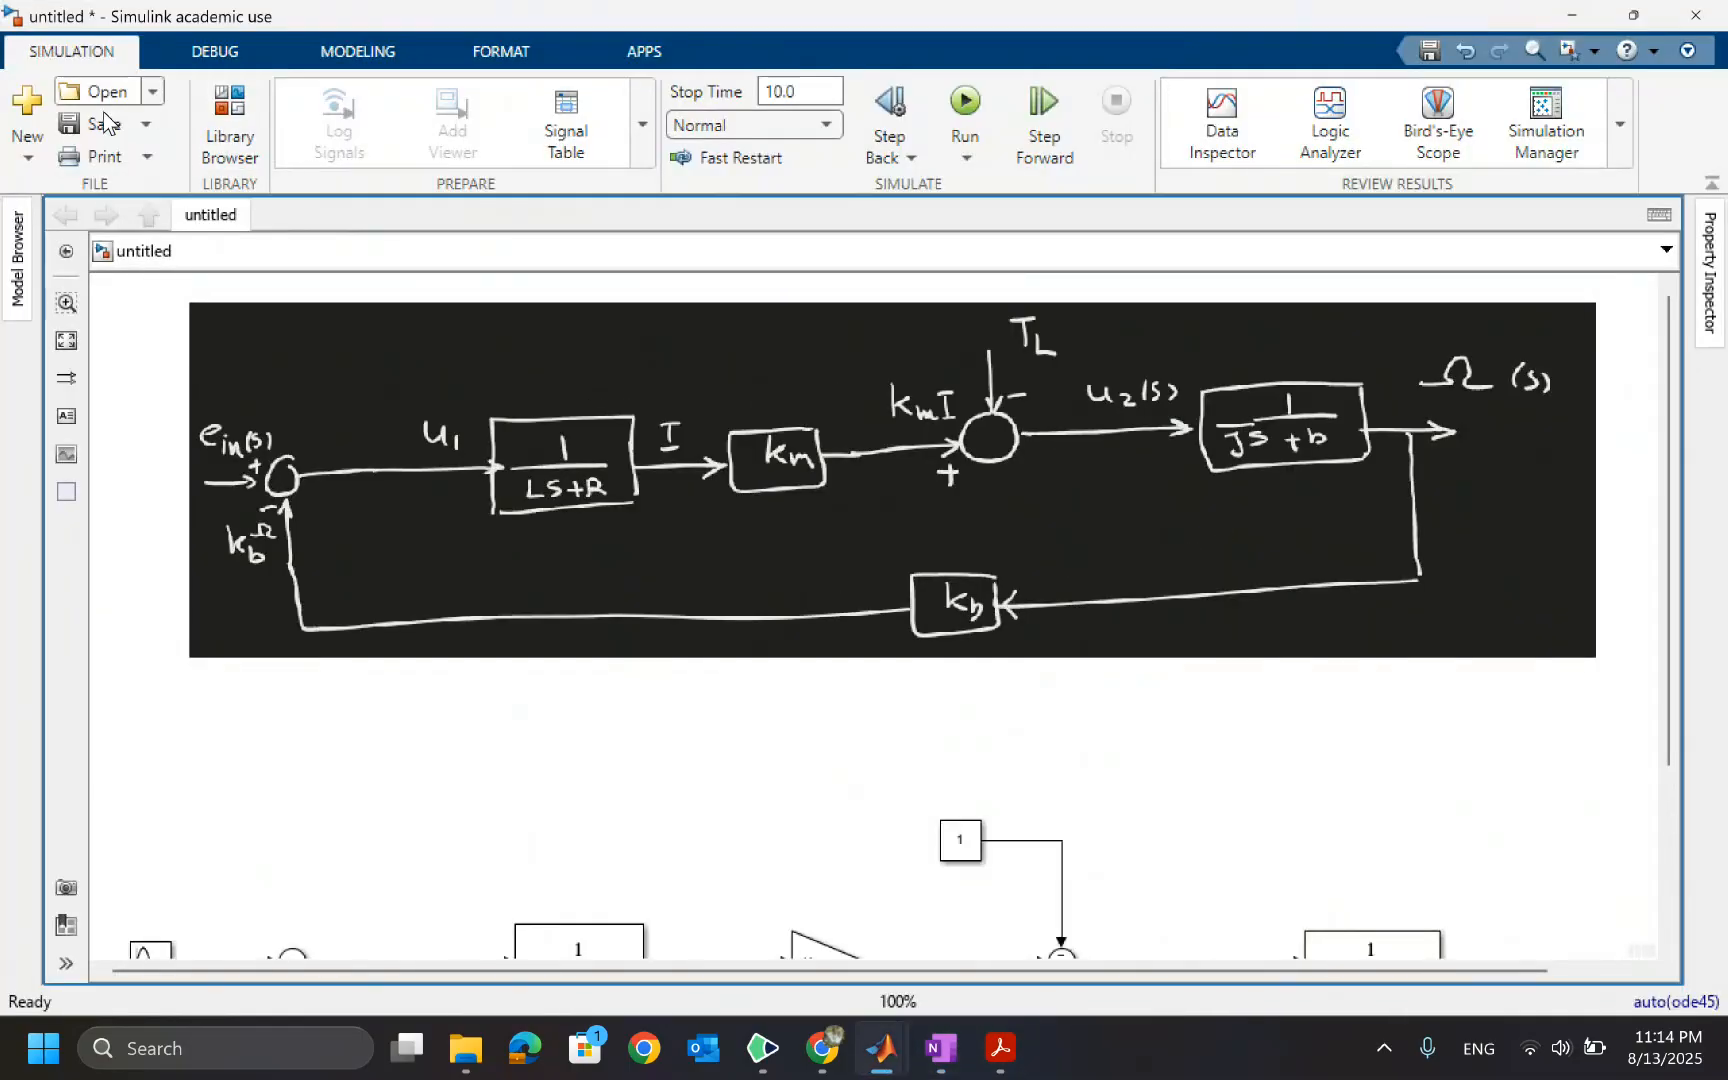
{"action": "left_click", "coordinate": [24, 128]}
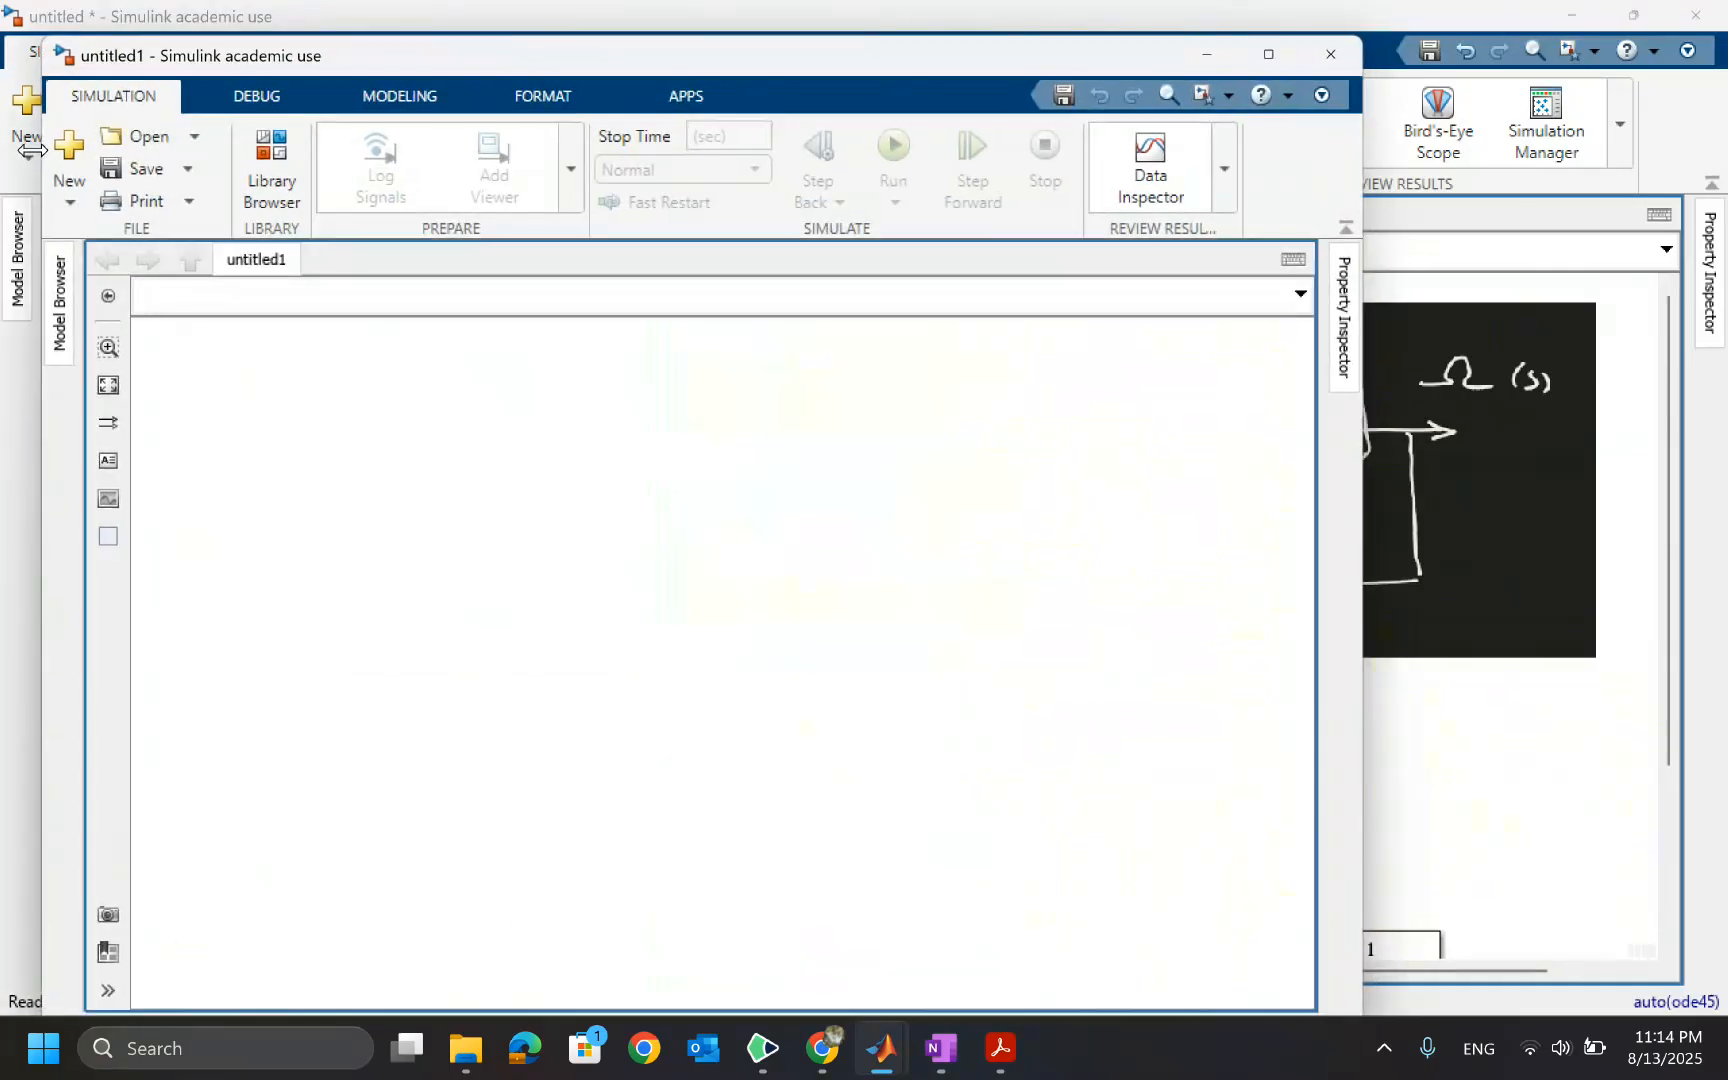
{"action": "left_click", "coordinate": [1273, 56]}
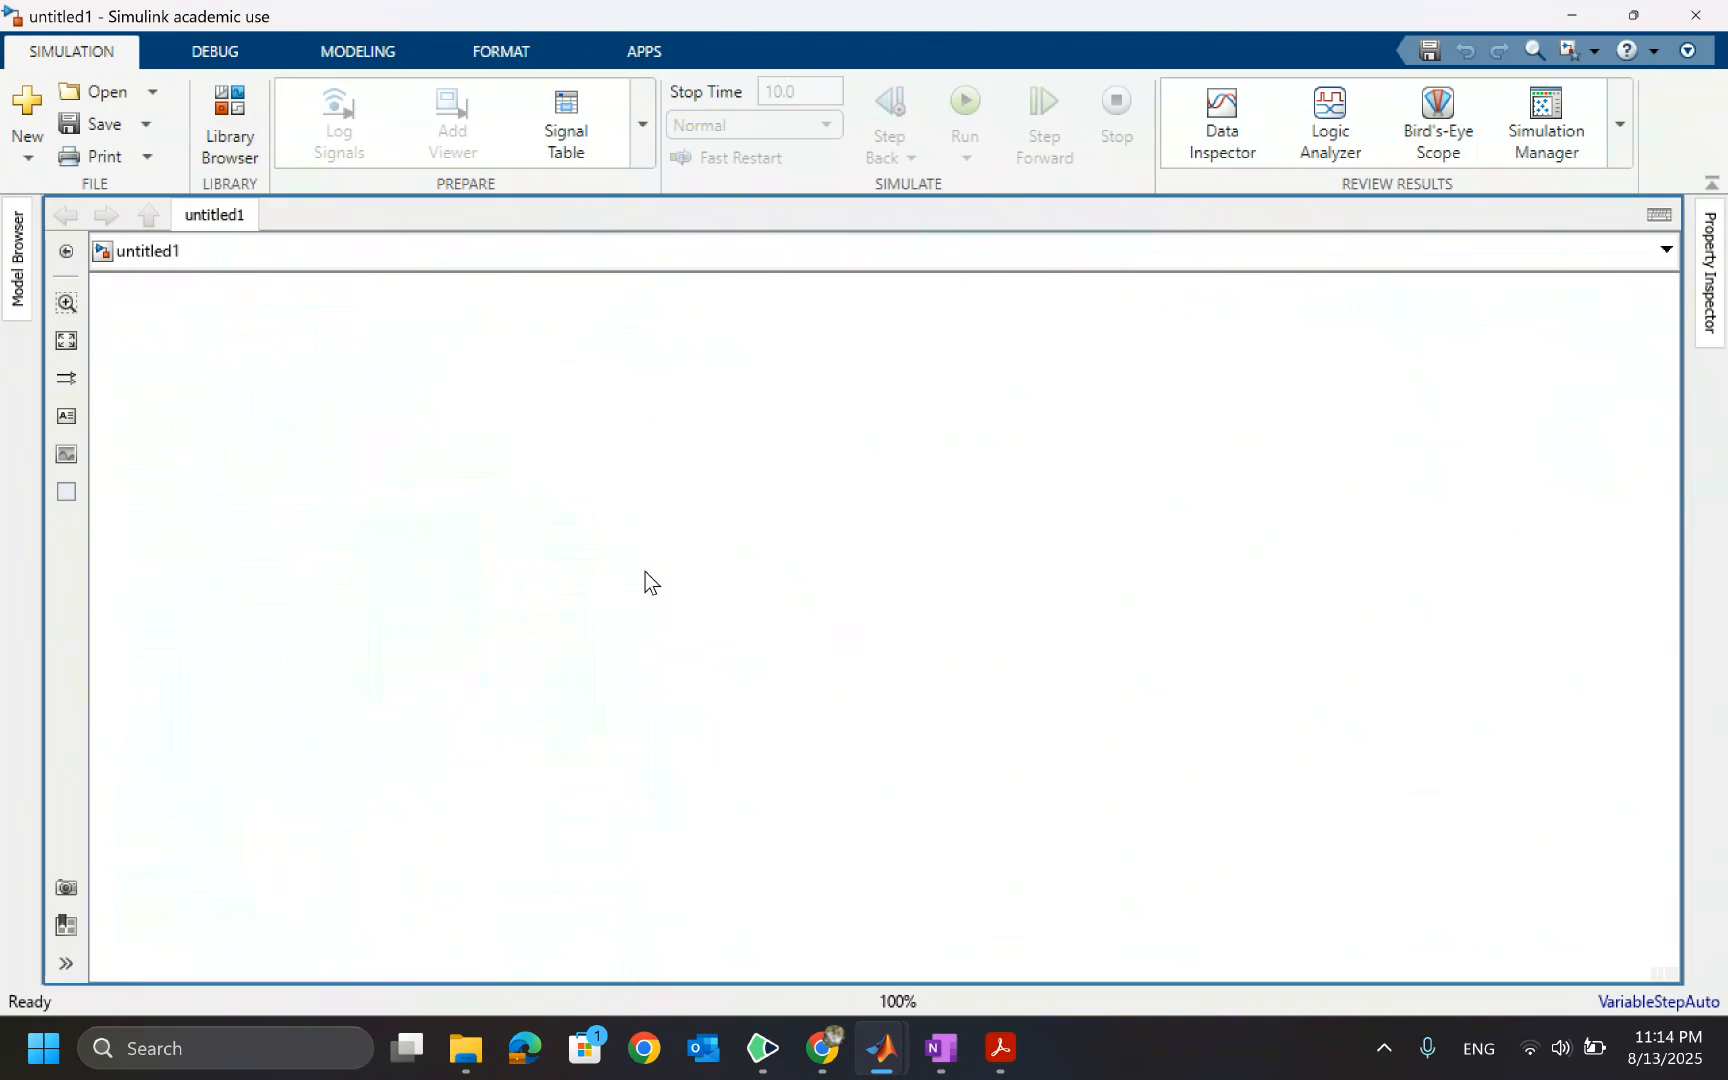
Paste the captured diagram image into the model, then shrink and position it near the top of the canvas
{"action": "key", "text": "ctrl+v"}
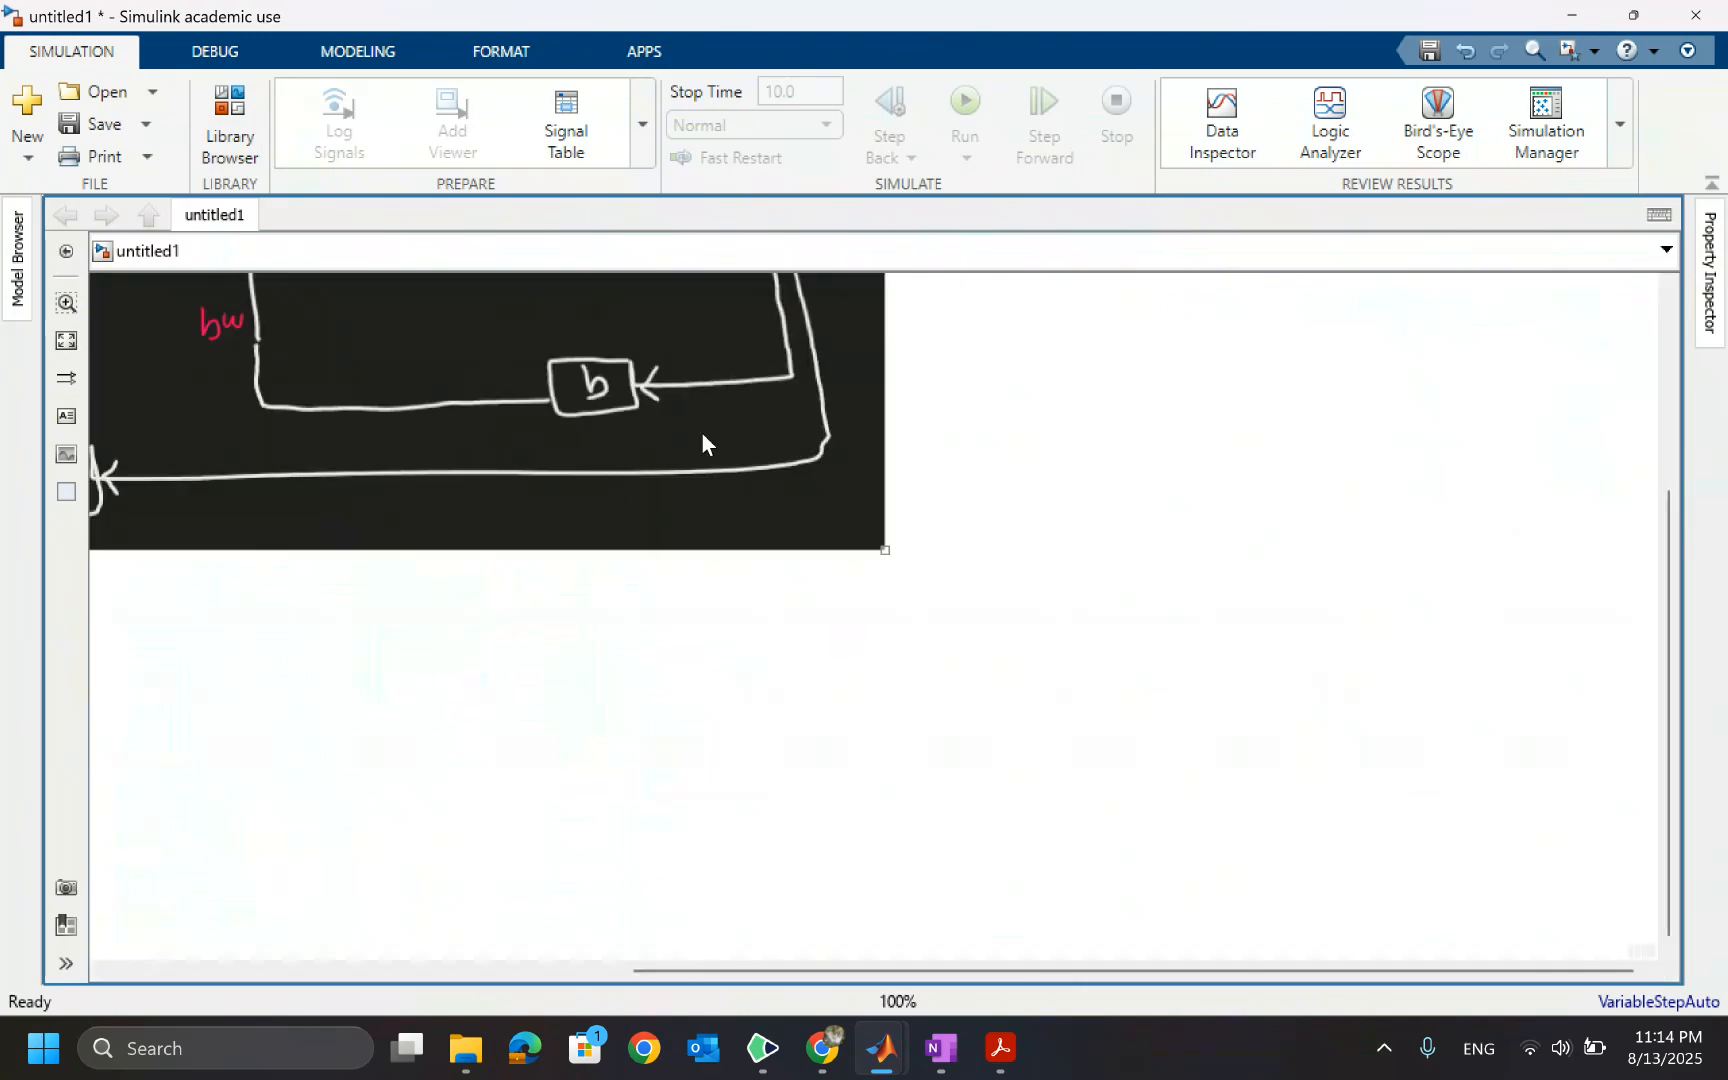
{"action": "mouse_move", "coordinate": [672, 406]}
{"action": "left_mouse_down"}
{"action": "mouse_move", "coordinate": [1162, 566]}
{"action": "mouse_move", "coordinate": [1386, 597]}
{"action": "left_mouse_up"}
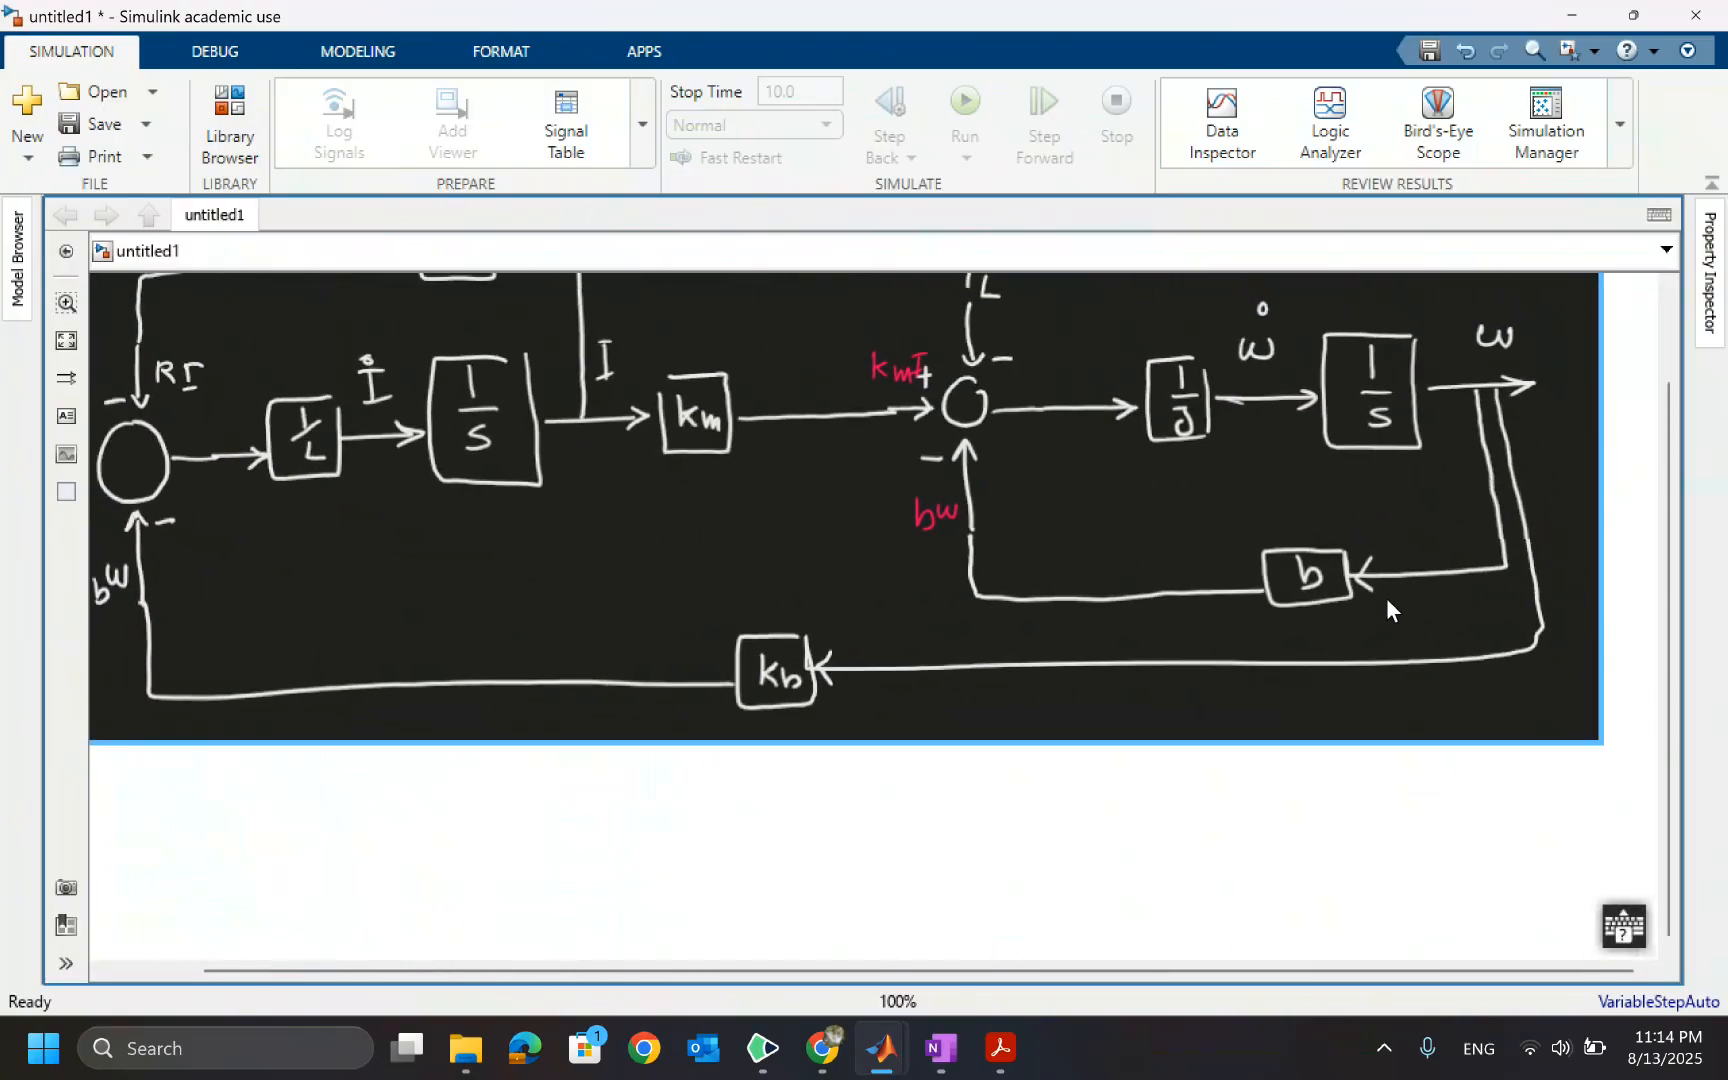
{"action": "left_click_drag", "start_coordinate": [1600, 740], "coordinate": [1072, 532]}
{"action": "mouse_move", "coordinate": [847, 437]}
{"action": "left_mouse_down"}
{"action": "mouse_move", "coordinate": [791, 478]}
{"action": "mouse_move", "coordinate": [776, 522]}
{"action": "mouse_move", "coordinate": [773, 504]}
{"action": "left_mouse_up"}
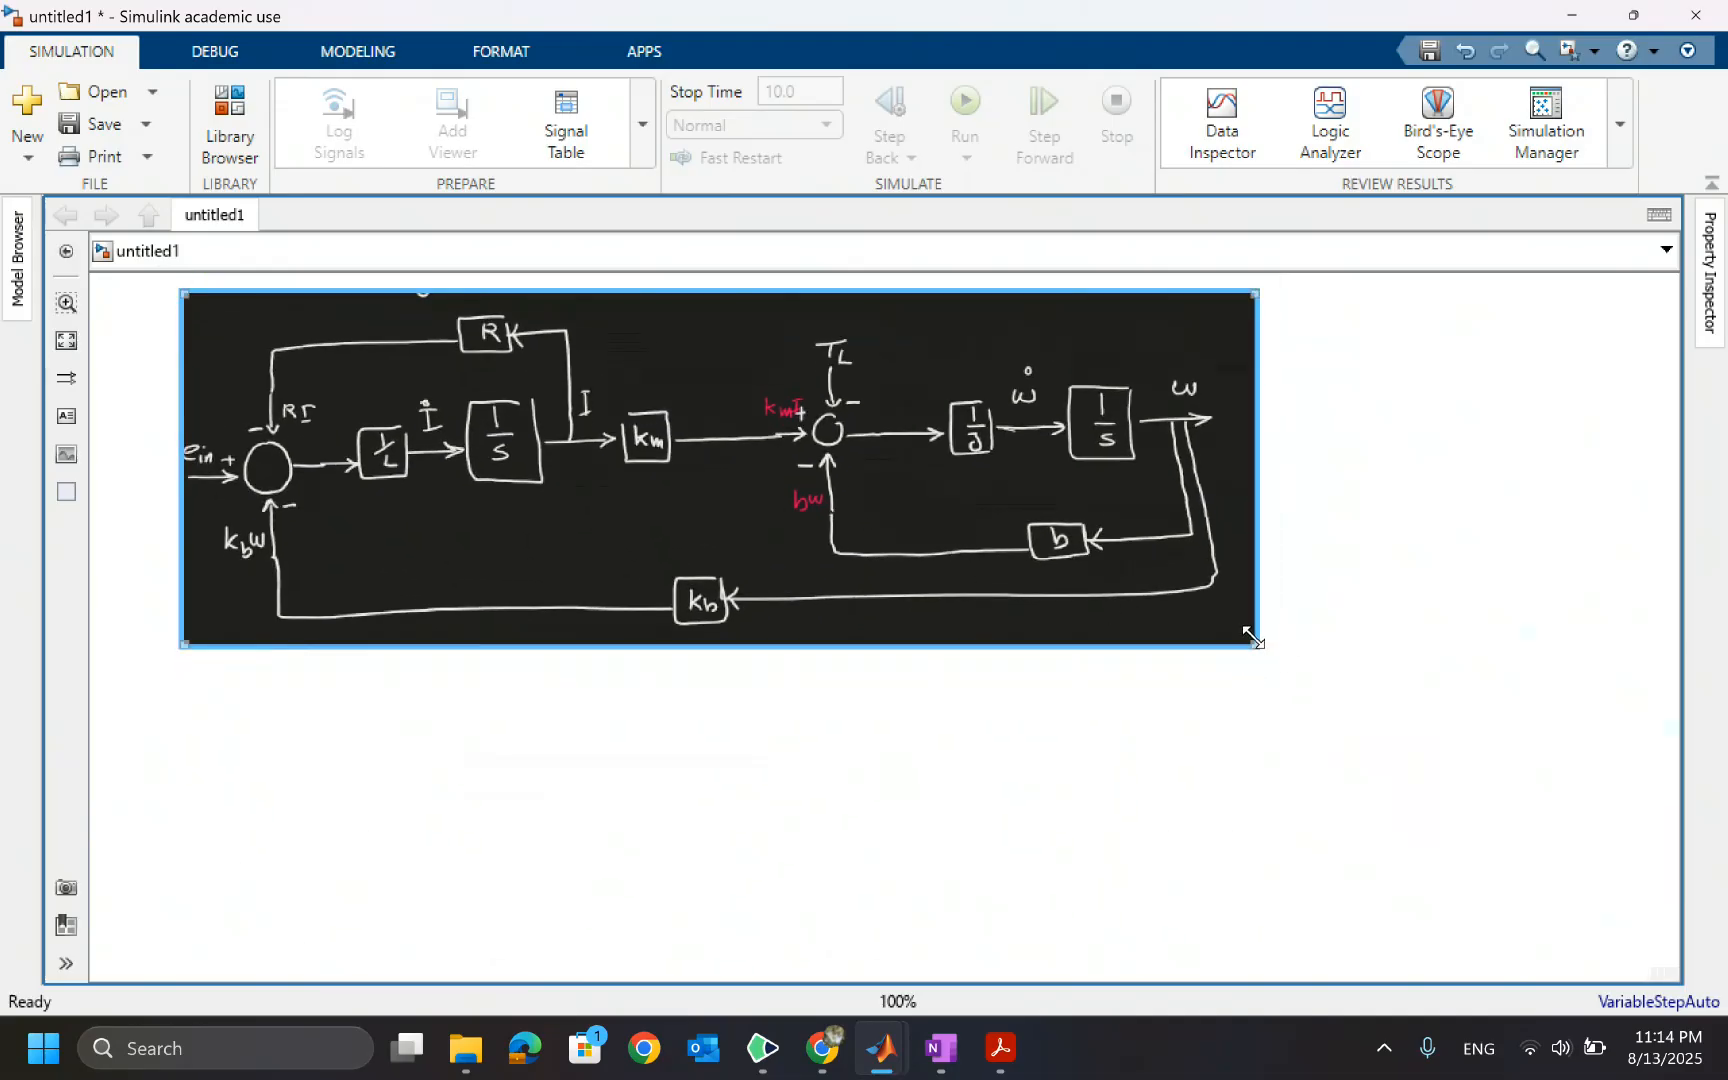
{"action": "mouse_move", "coordinate": [1253, 645]}
{"action": "left_mouse_down"}
{"action": "mouse_move", "coordinate": [1084, 550]}
{"action": "mouse_move", "coordinate": [1015, 540]}
{"action": "left_mouse_up"}
{"action": "left_click_drag", "start_coordinate": [660, 463], "coordinate": [863, 459]}
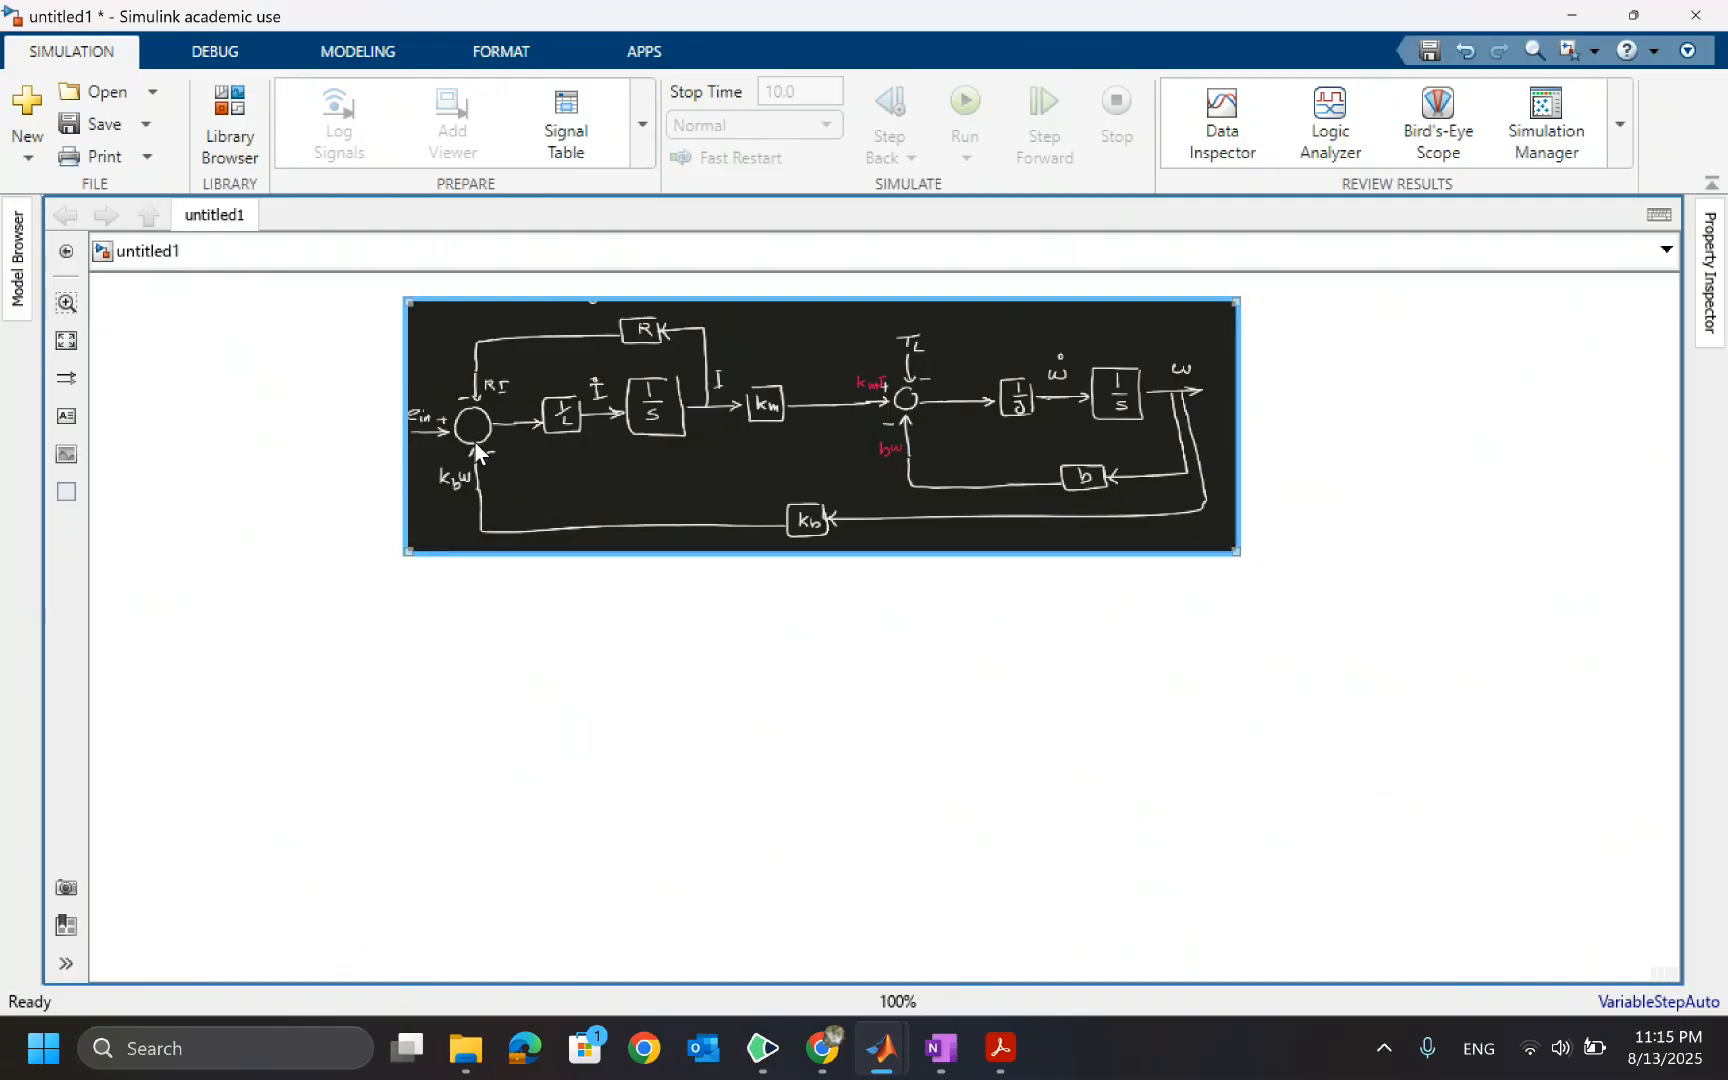
Add a Sum block below the image and a Gain block to its right
{"action": "double_click", "coordinate": [470, 756]}
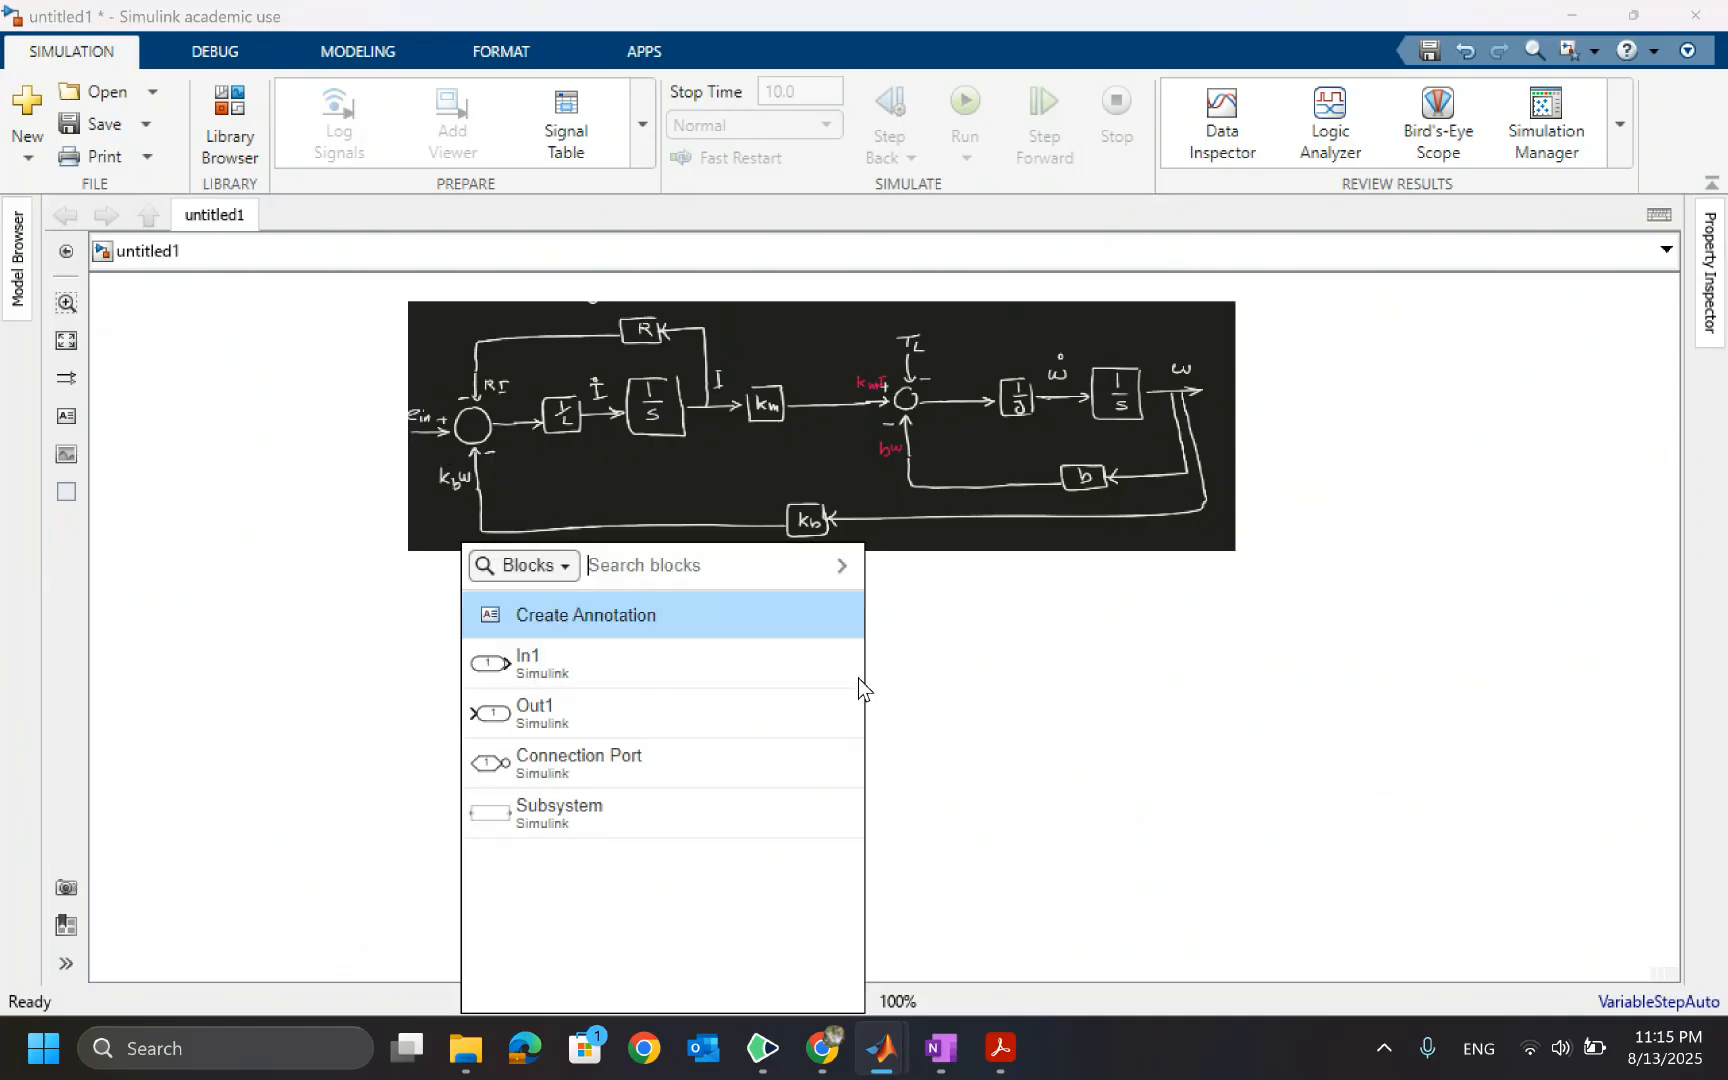
{"action": "type", "text": "sum"}
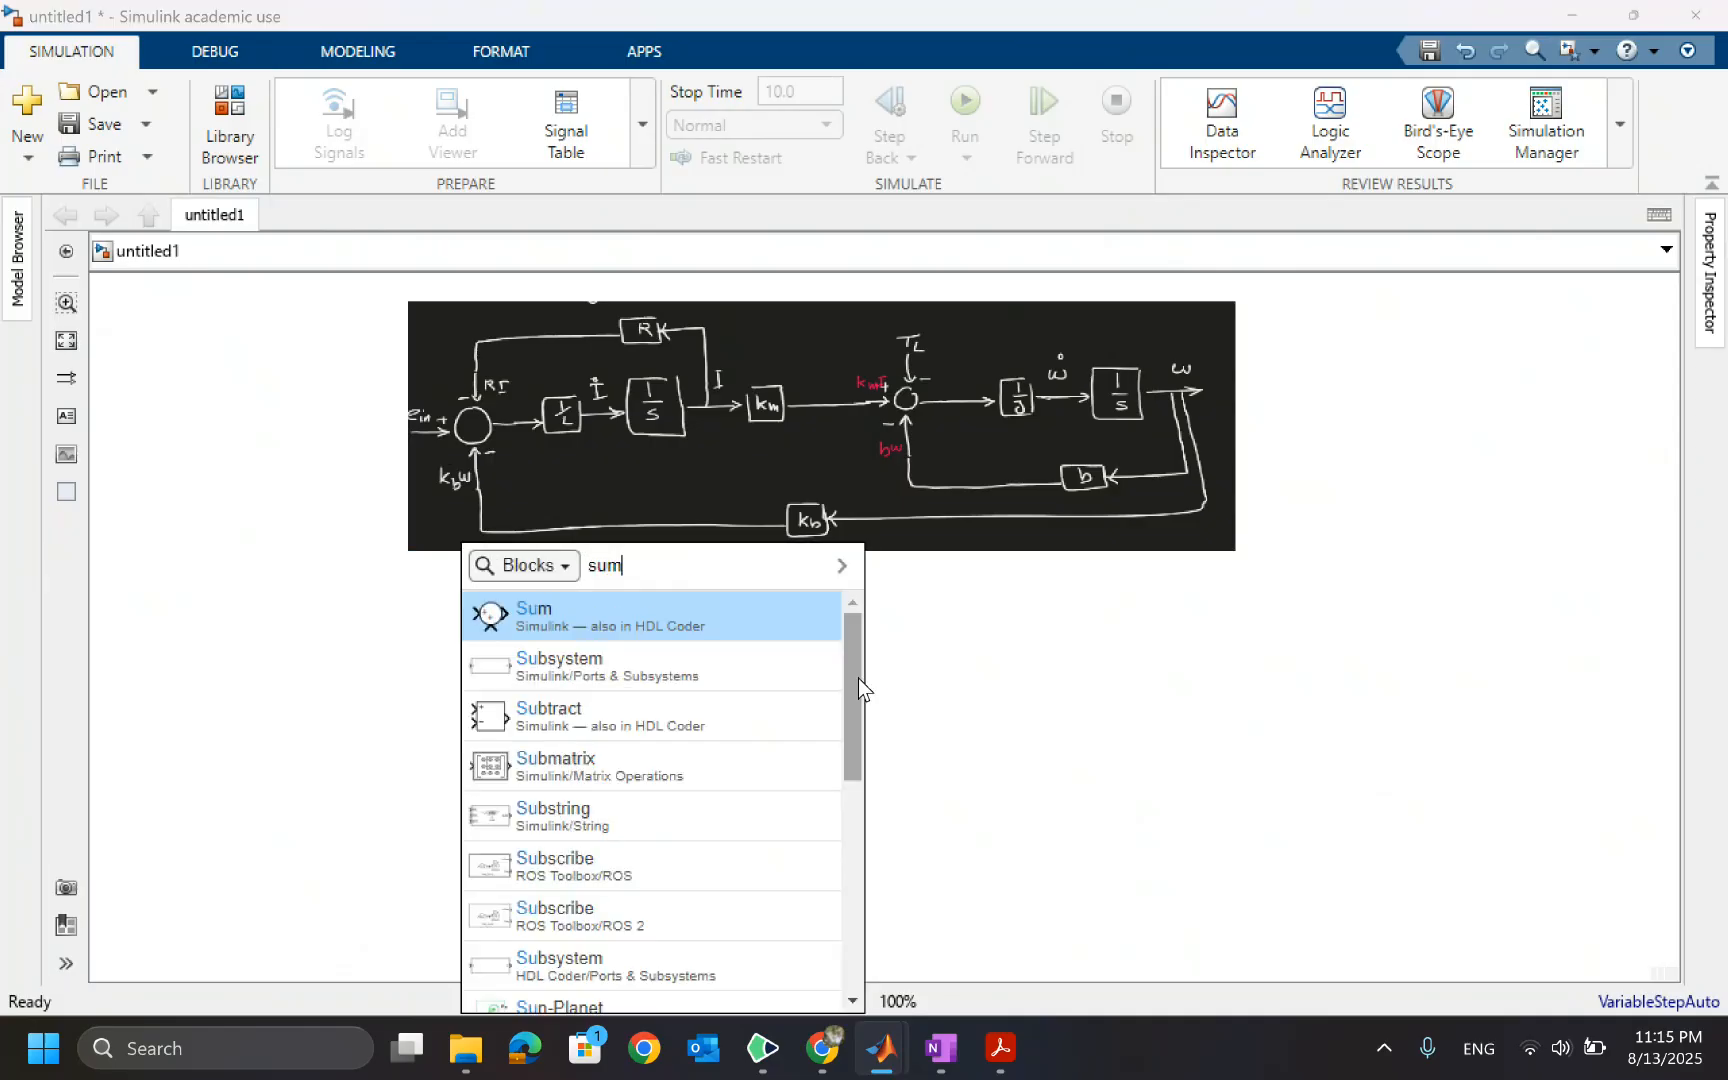
{"action": "key", "text": "Return"}
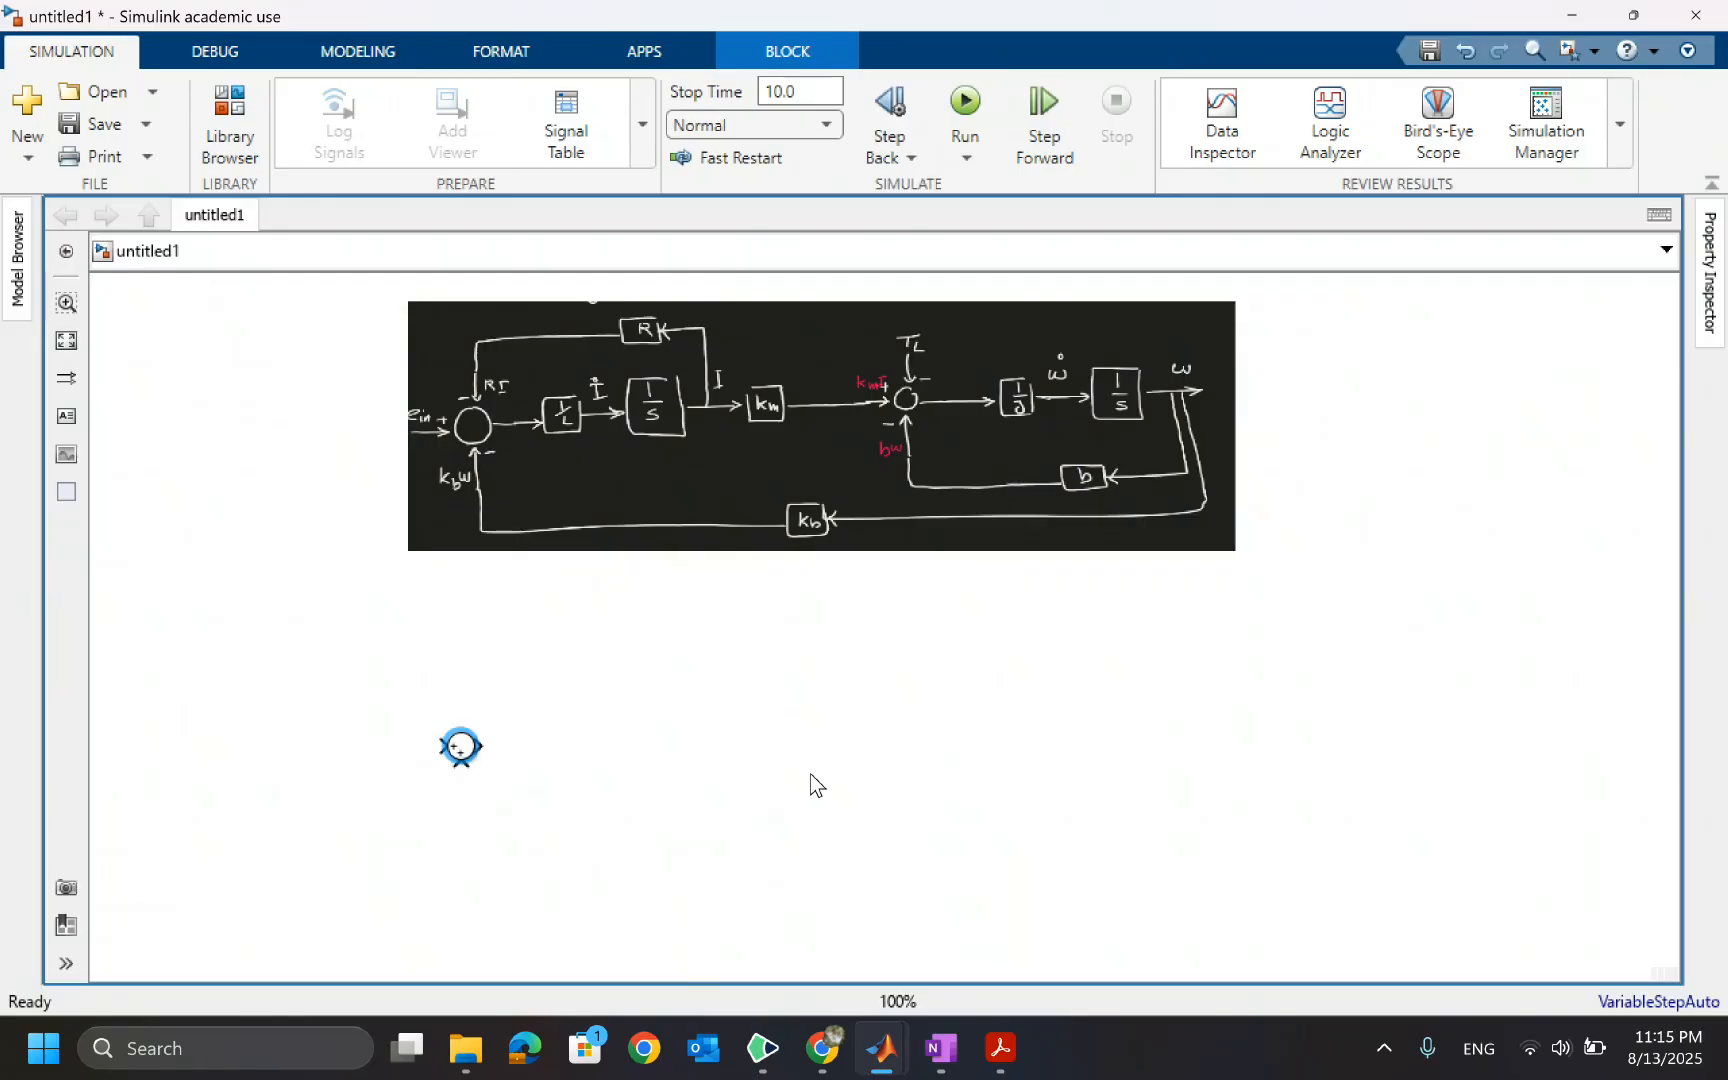
{"action": "double_click", "coordinate": [558, 747]}
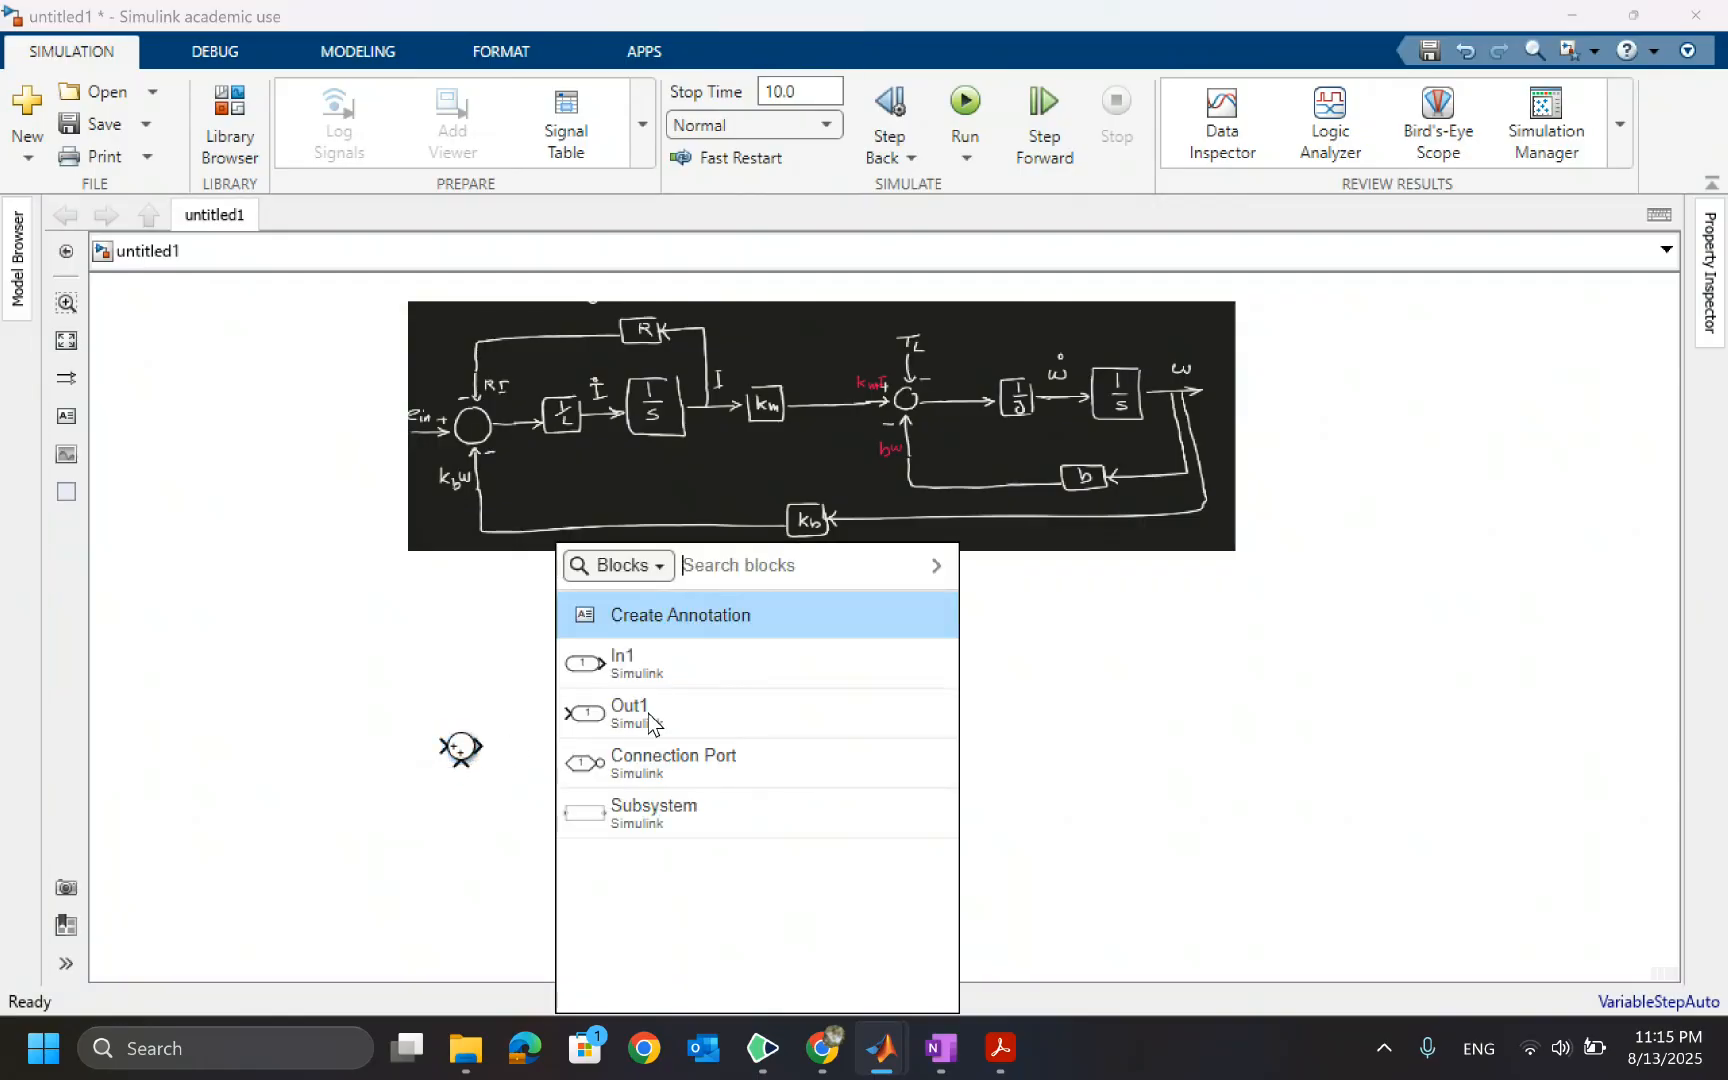
{"action": "type", "text": "gain"}
{"action": "key", "text": "Return"}
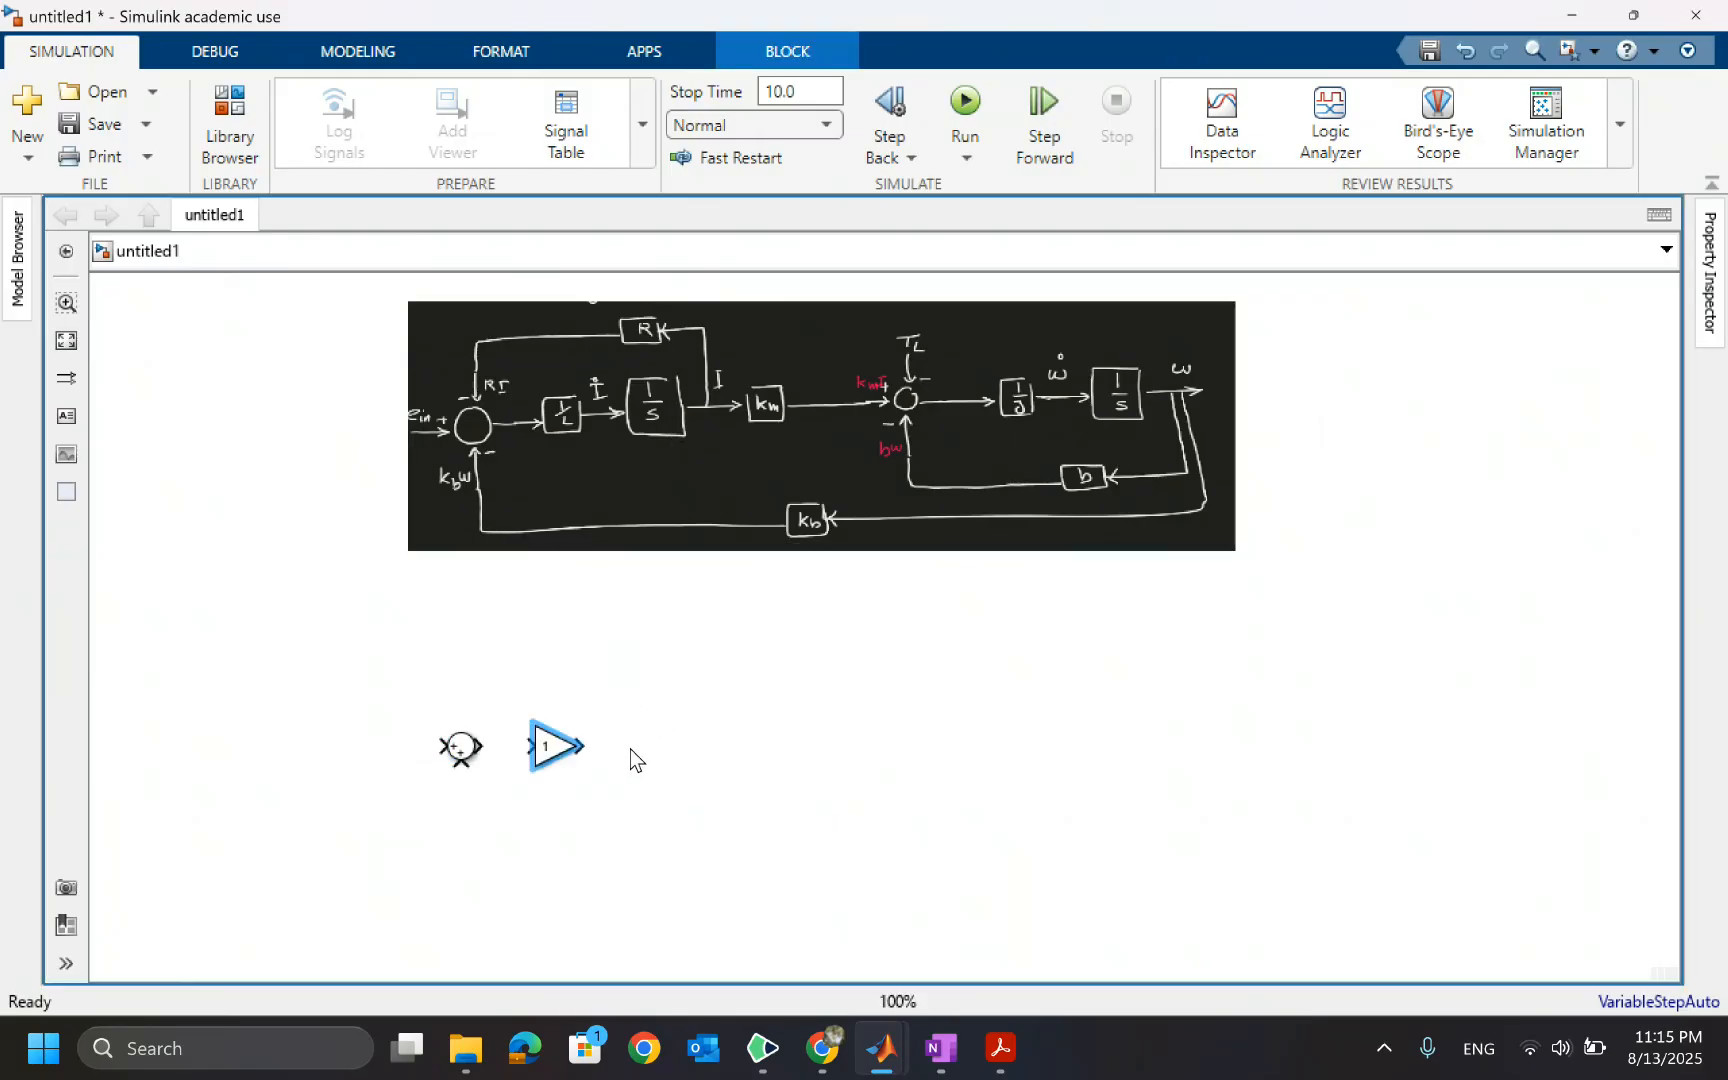
Add an Integrator block after the Gain block and connect the Gain's output to it
{"action": "double_click", "coordinate": [630, 749]}
{"action": "type", "text": "in"}
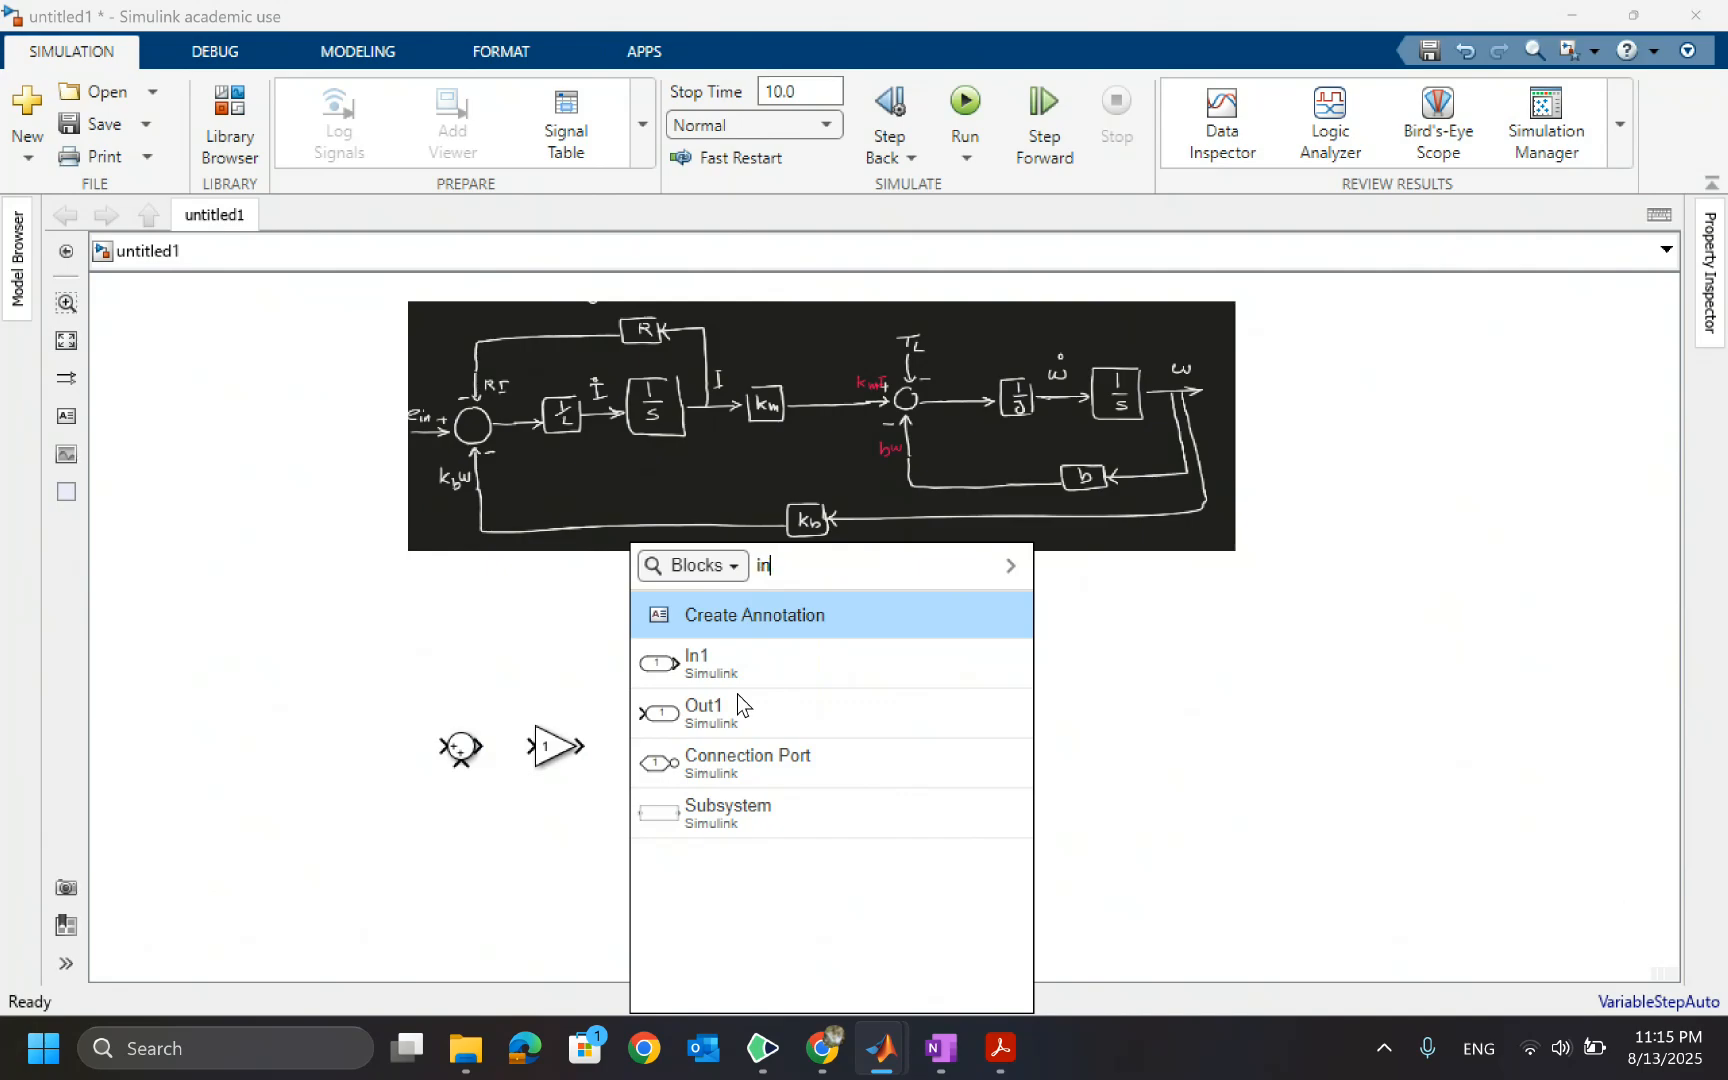
{"action": "type", "text": "te"}
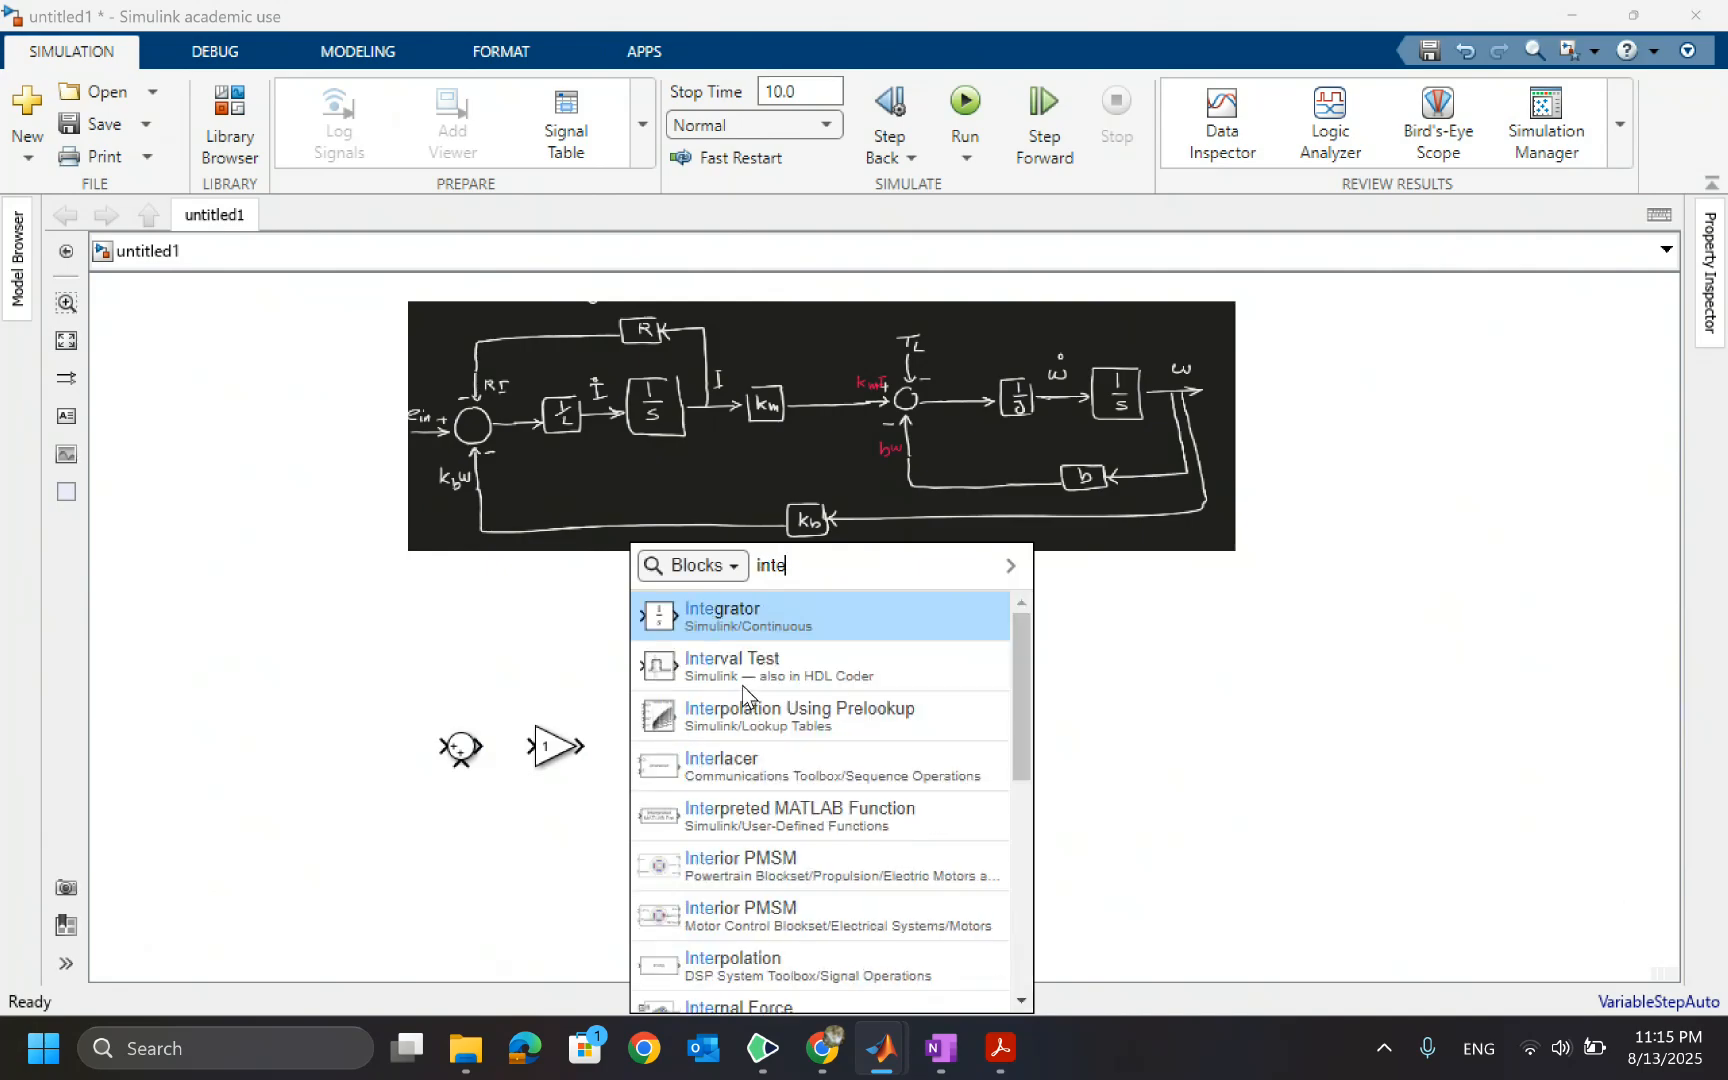
{"action": "left_click", "coordinate": [716, 622]}
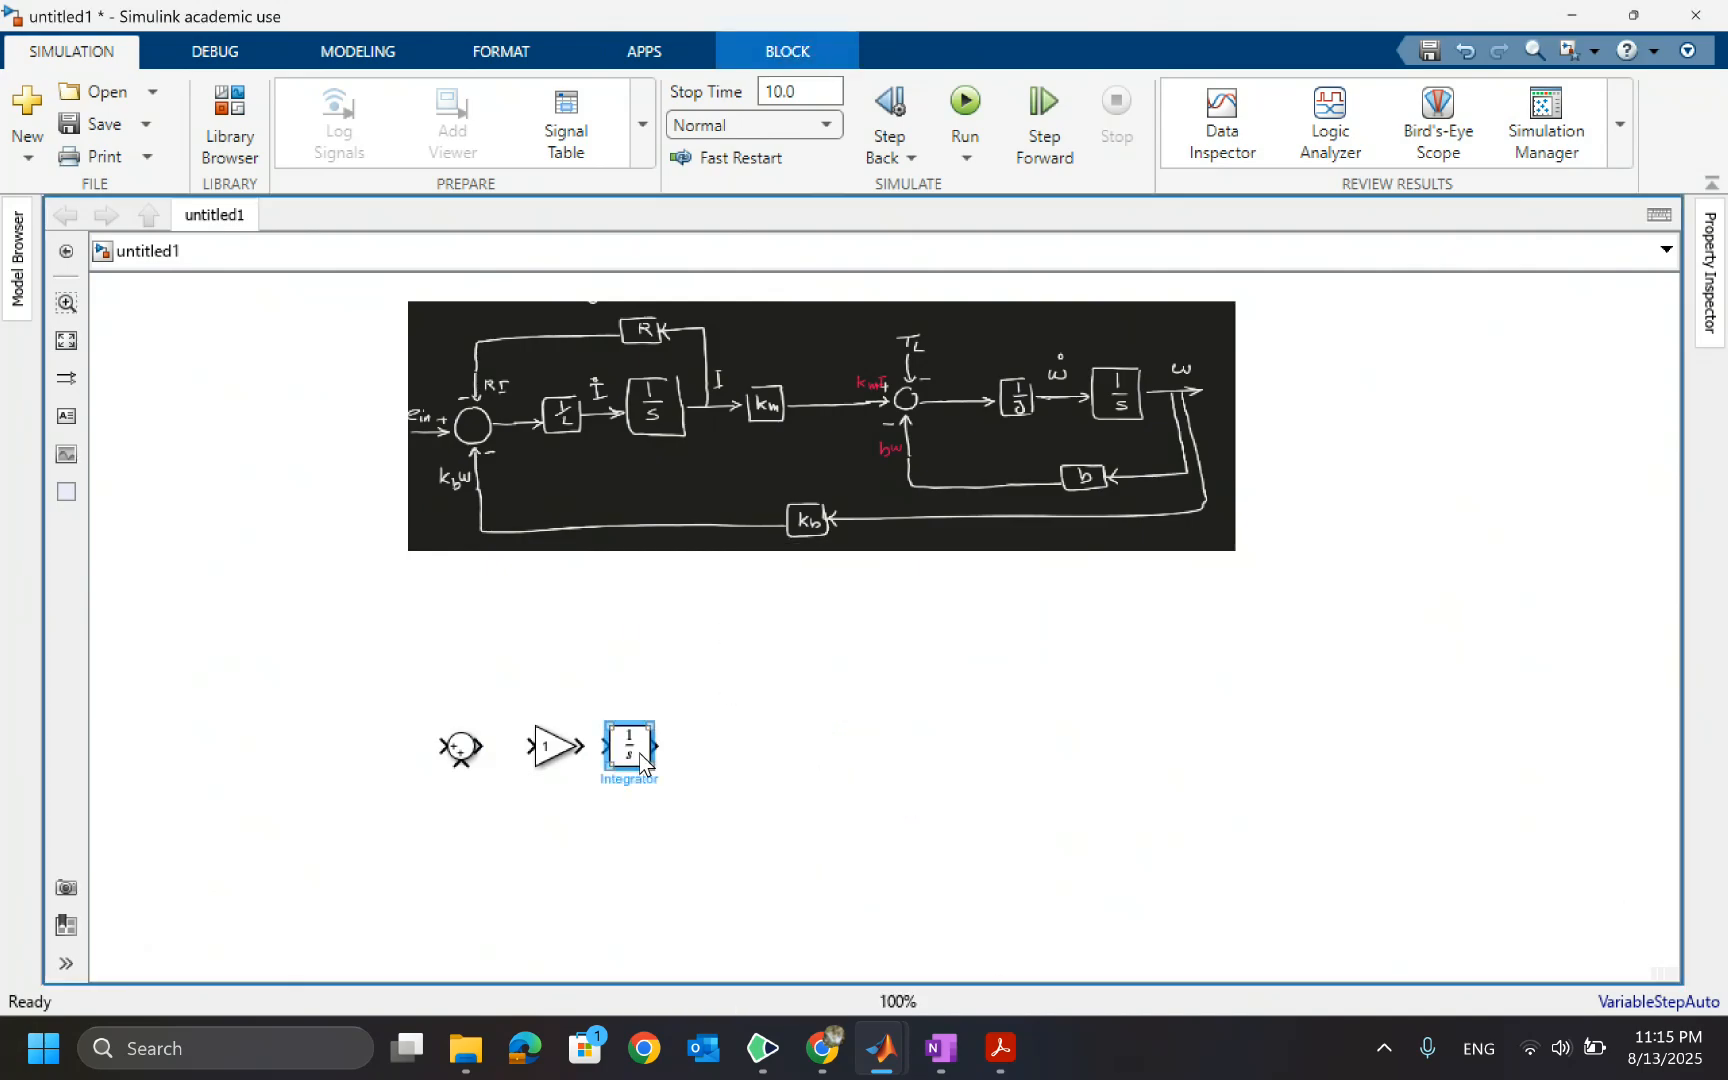
{"action": "left_click_drag", "start_coordinate": [628, 768], "coordinate": [656, 768]}
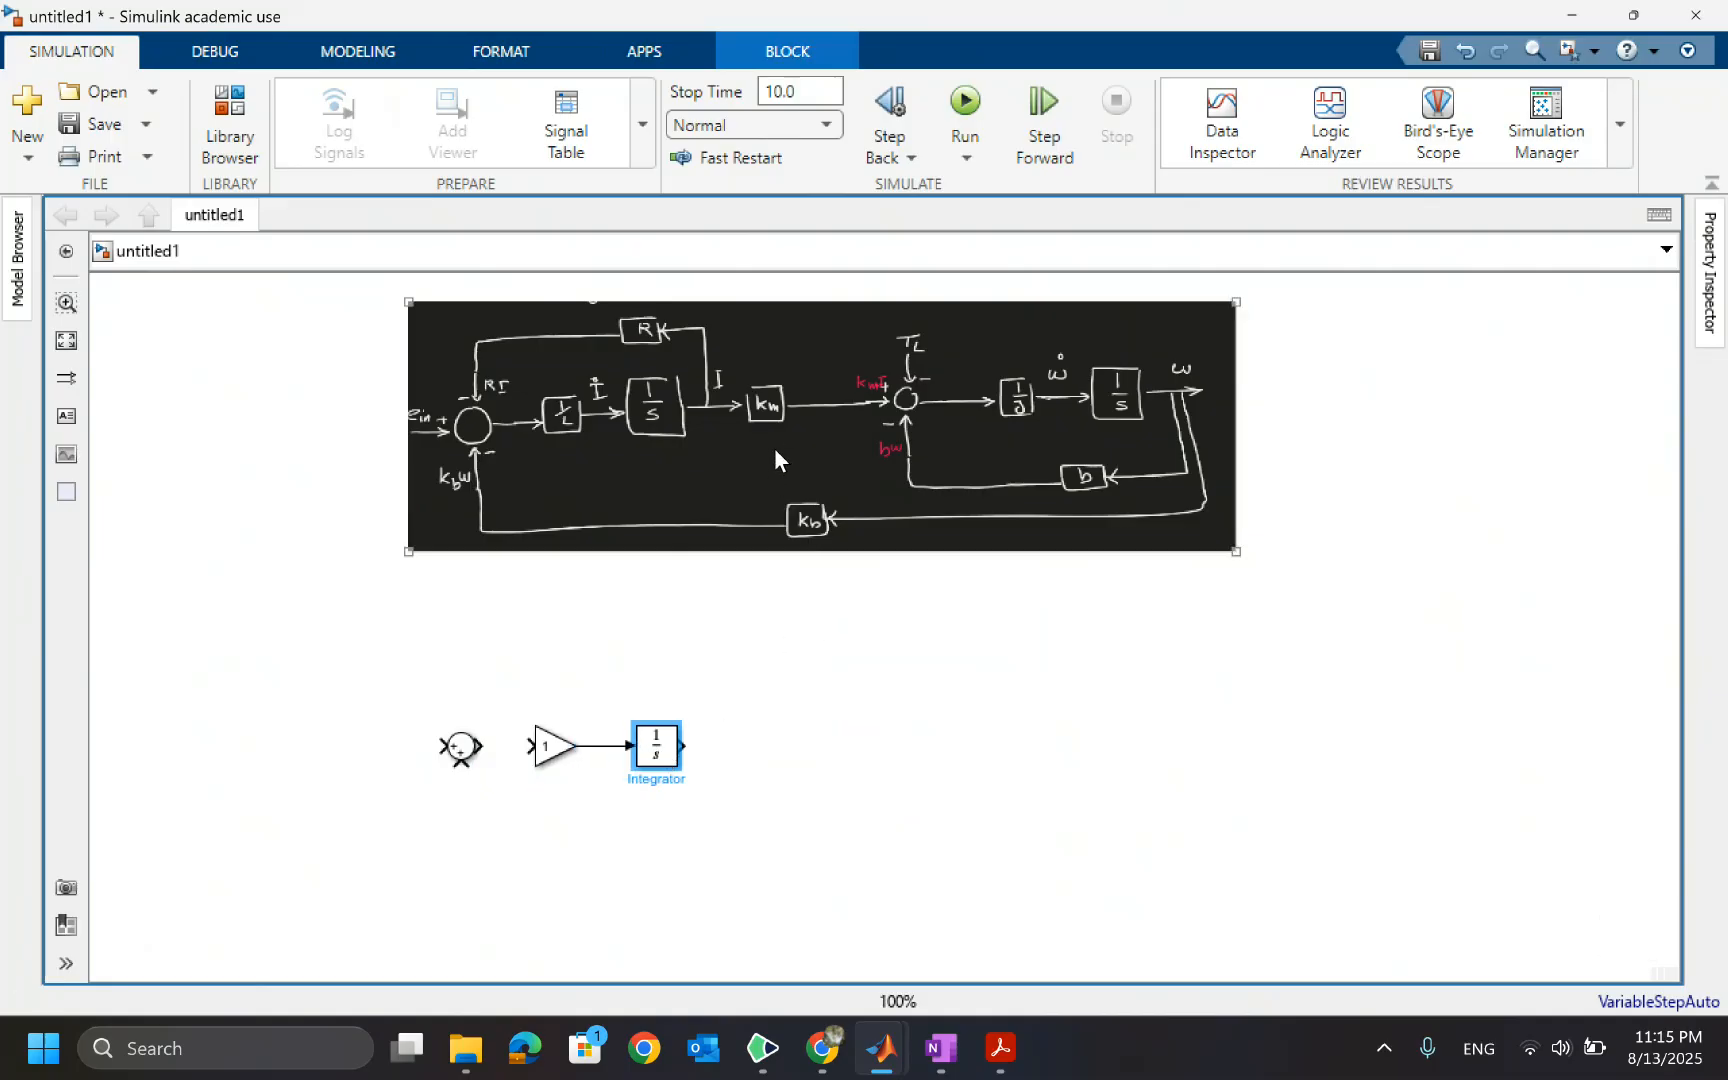
Add another Gain block to the right of the Integrator
{"action": "double_click", "coordinate": [748, 757]}
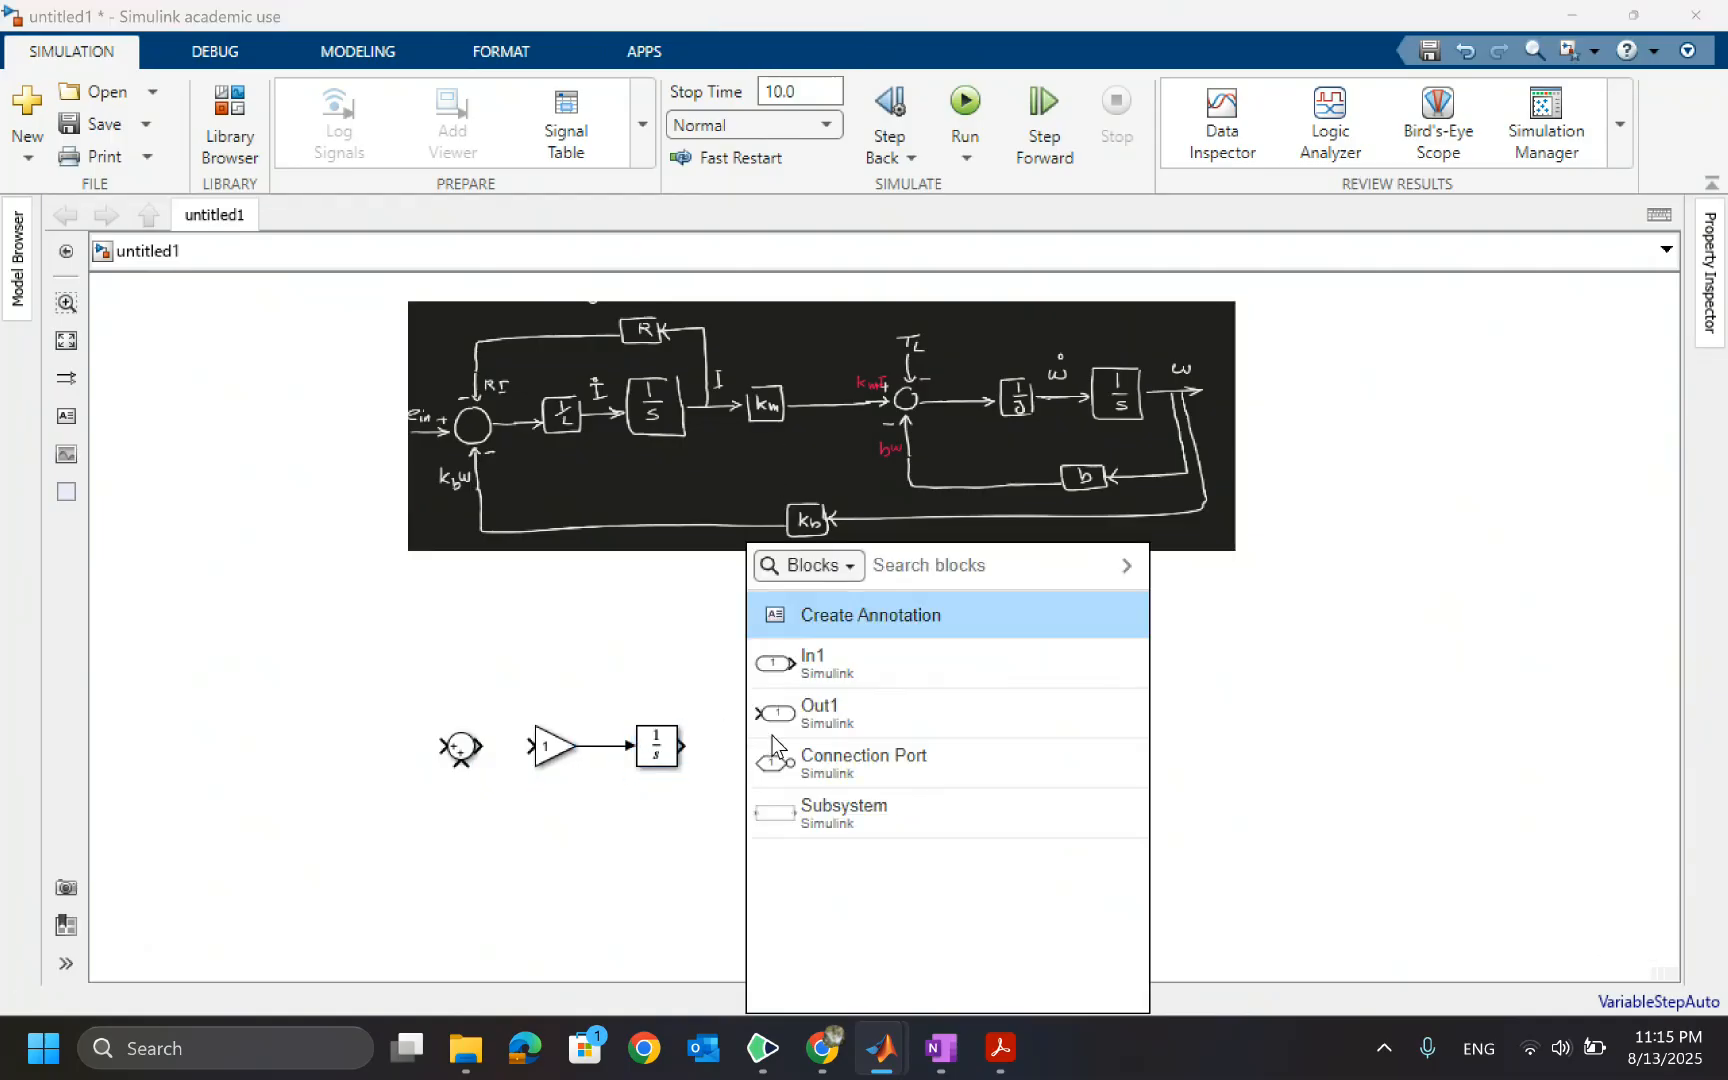
{"action": "type", "text": "gain"}
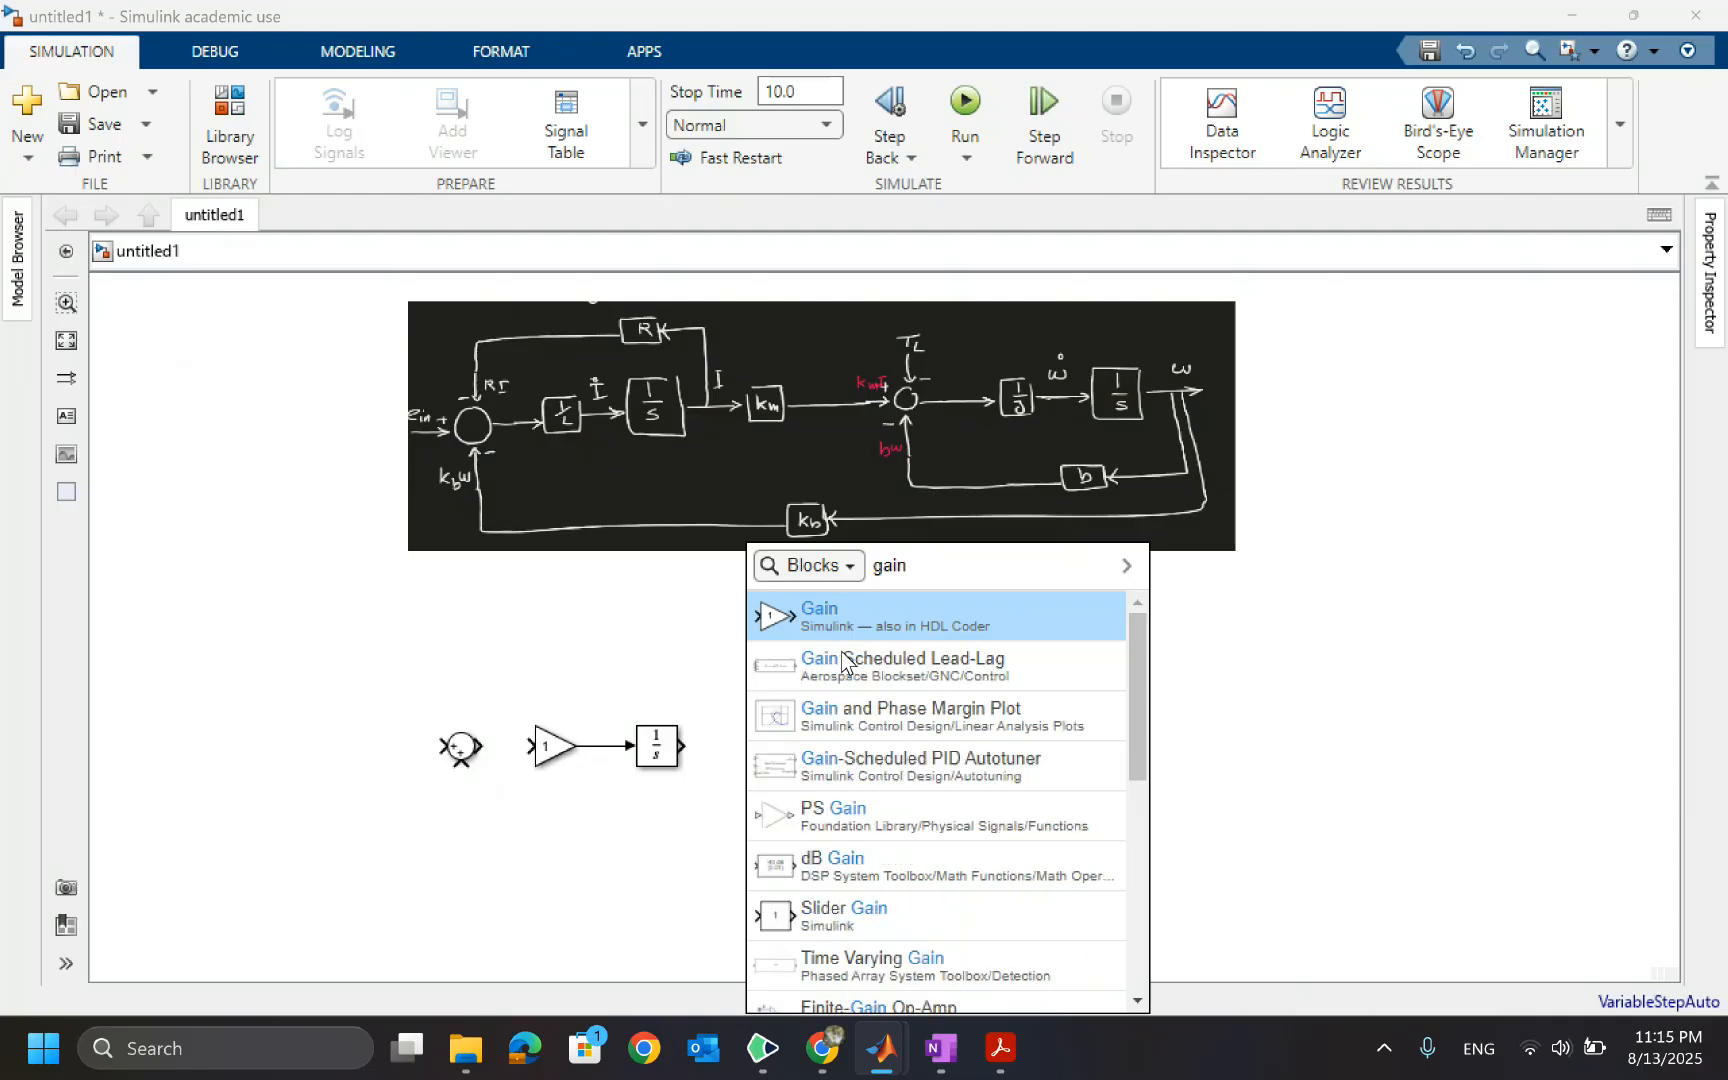
{"action": "key", "text": "Return"}
{"action": "left_click_drag", "start_coordinate": [742, 749], "coordinate": [758, 752]}
{"action": "left_click", "coordinate": [622, 442]}
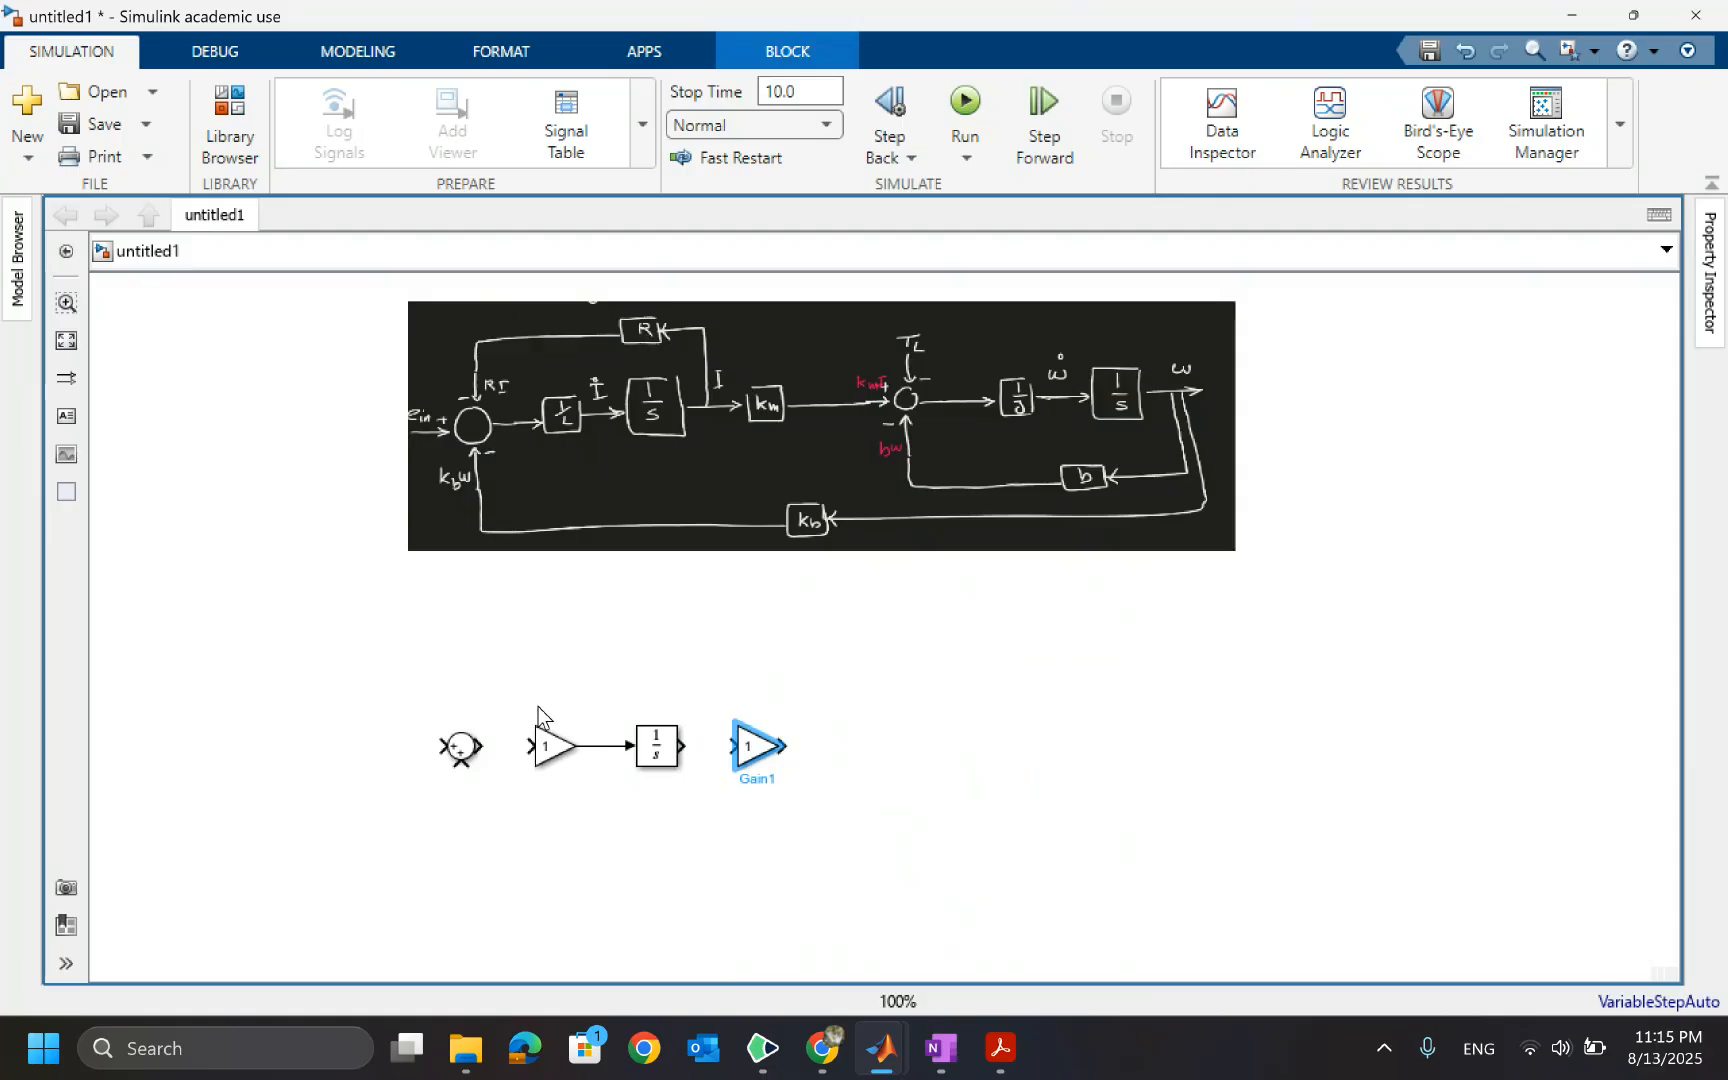
Copy the new Gain block and paste four copies at different spots around the canvas
{"action": "left_click", "coordinate": [752, 748]}
{"action": "left_click", "coordinate": [641, 645]}
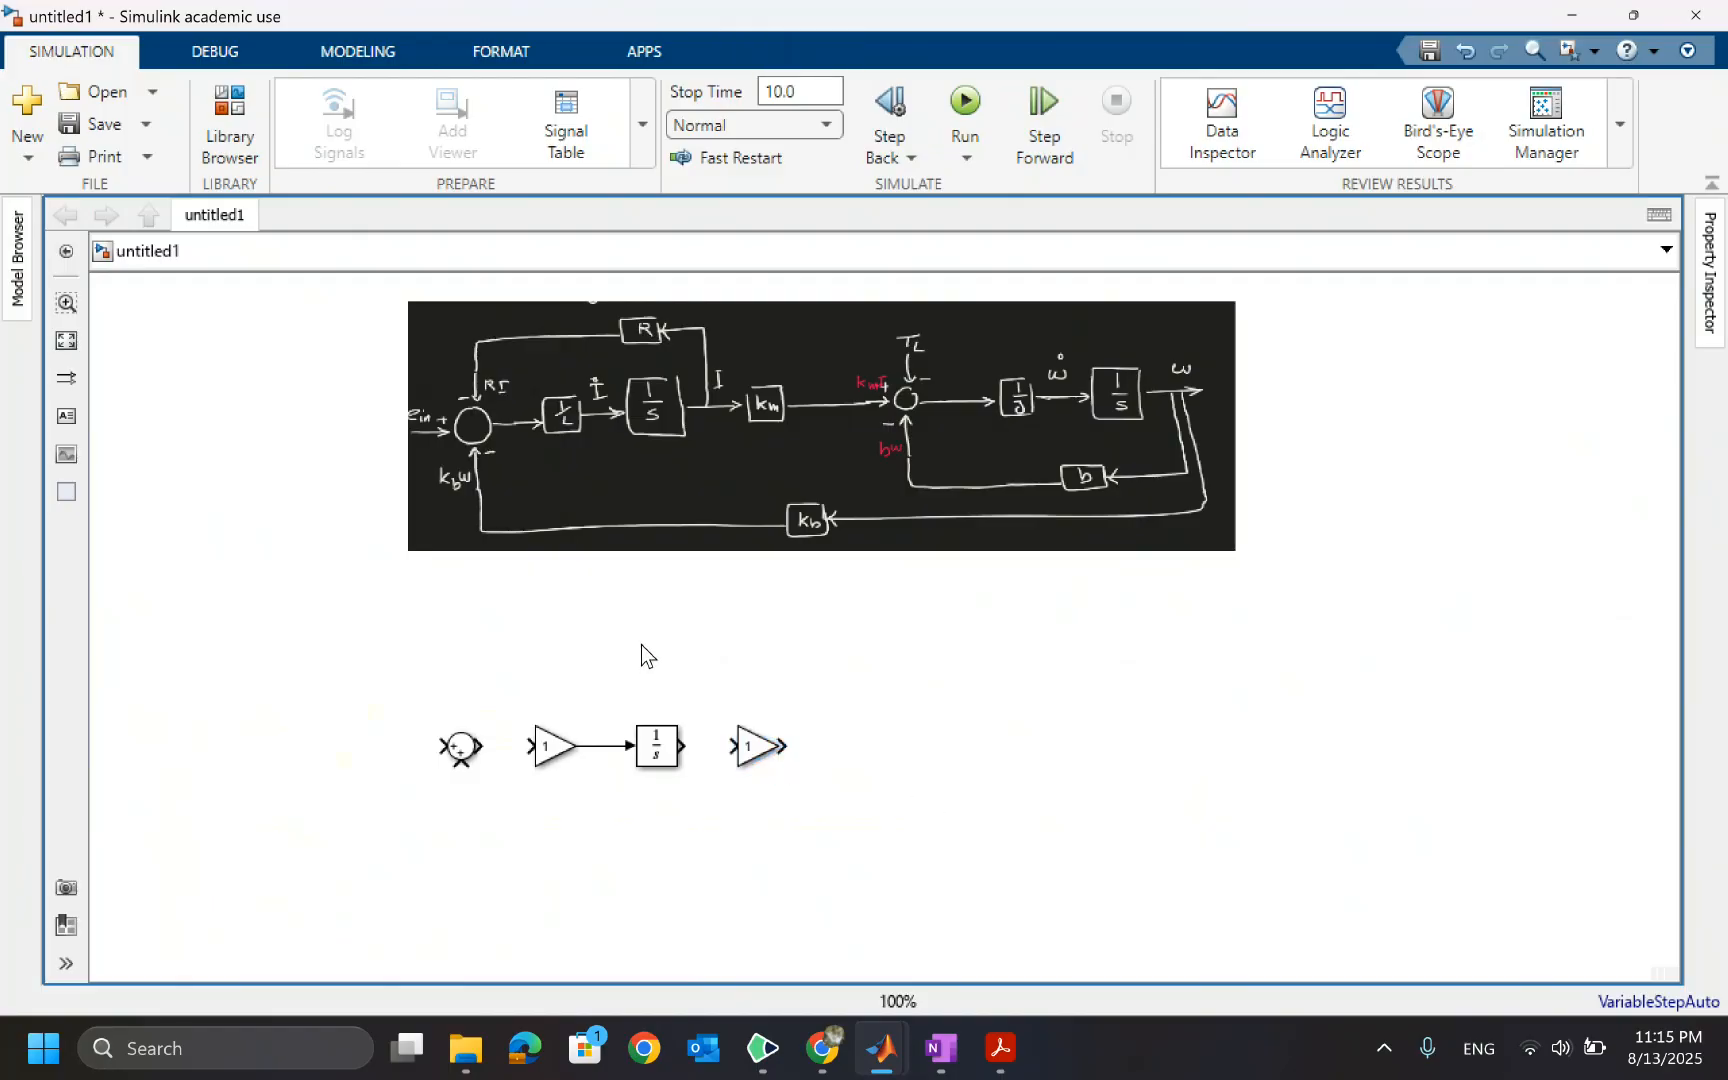
{"action": "key", "text": "ctrl+v"}
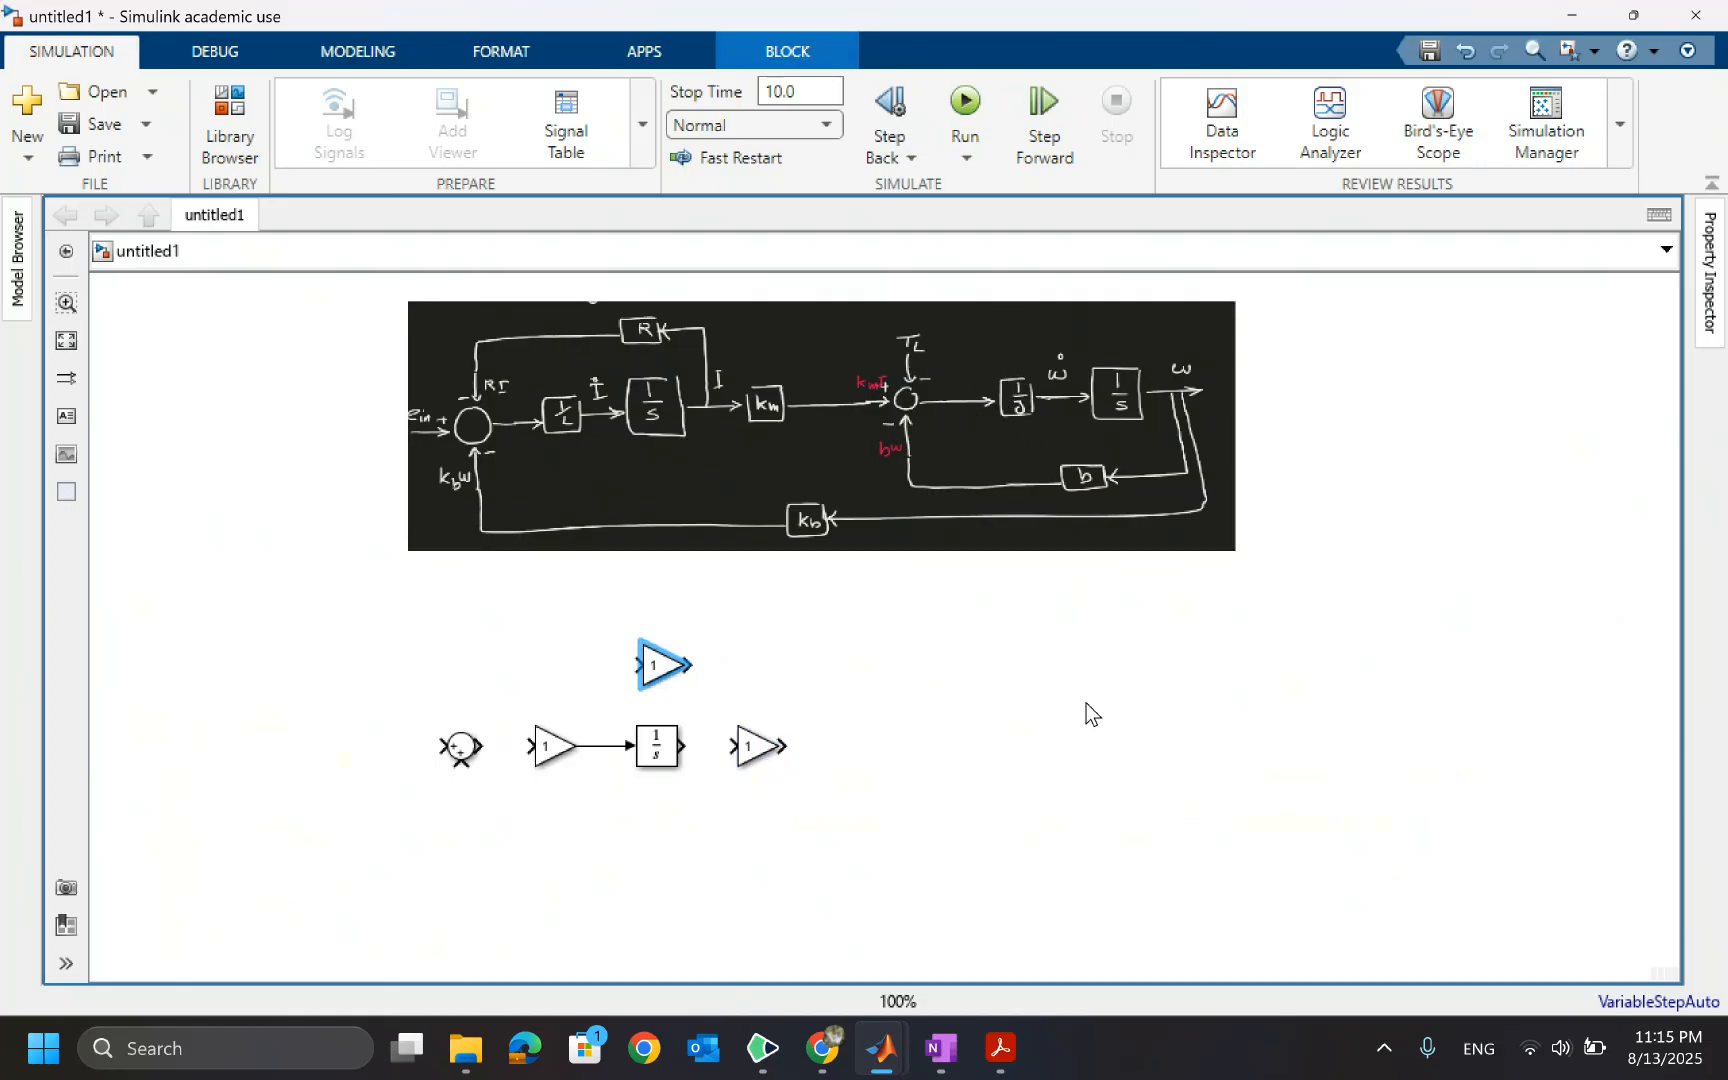
{"action": "left_click", "coordinate": [1008, 744]}
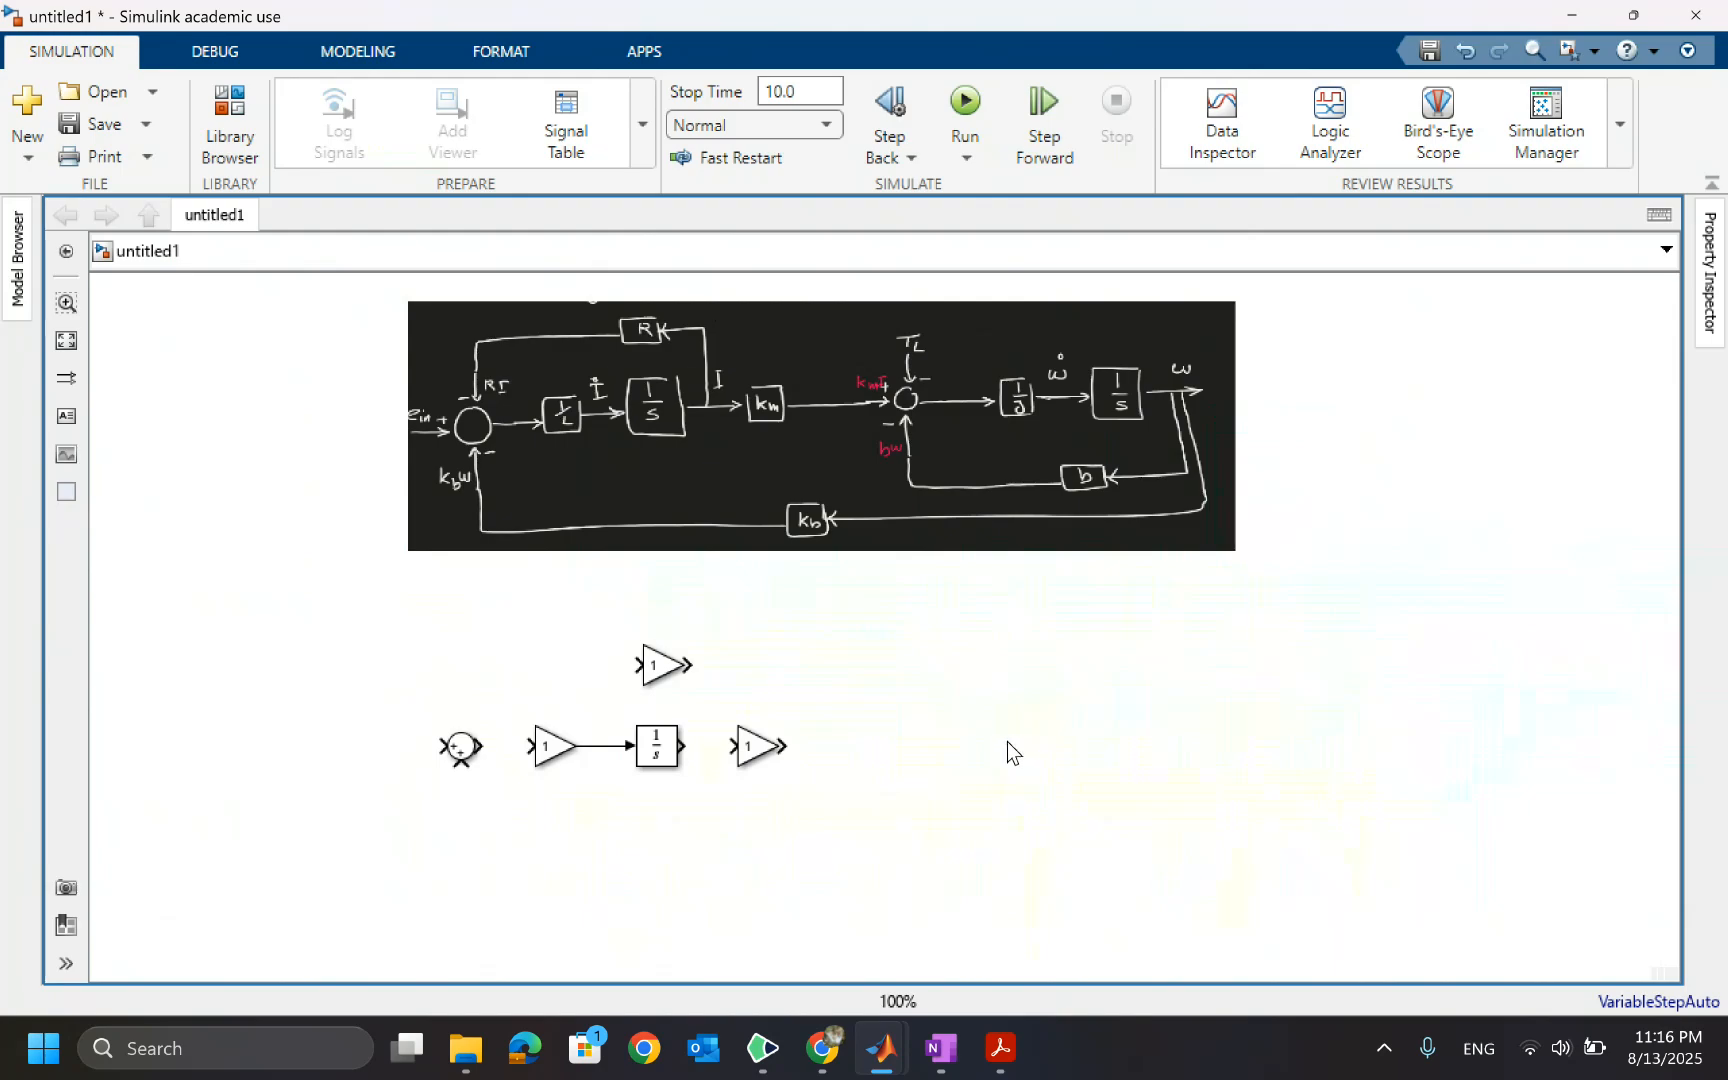
{"action": "key", "text": "ctrl+v"}
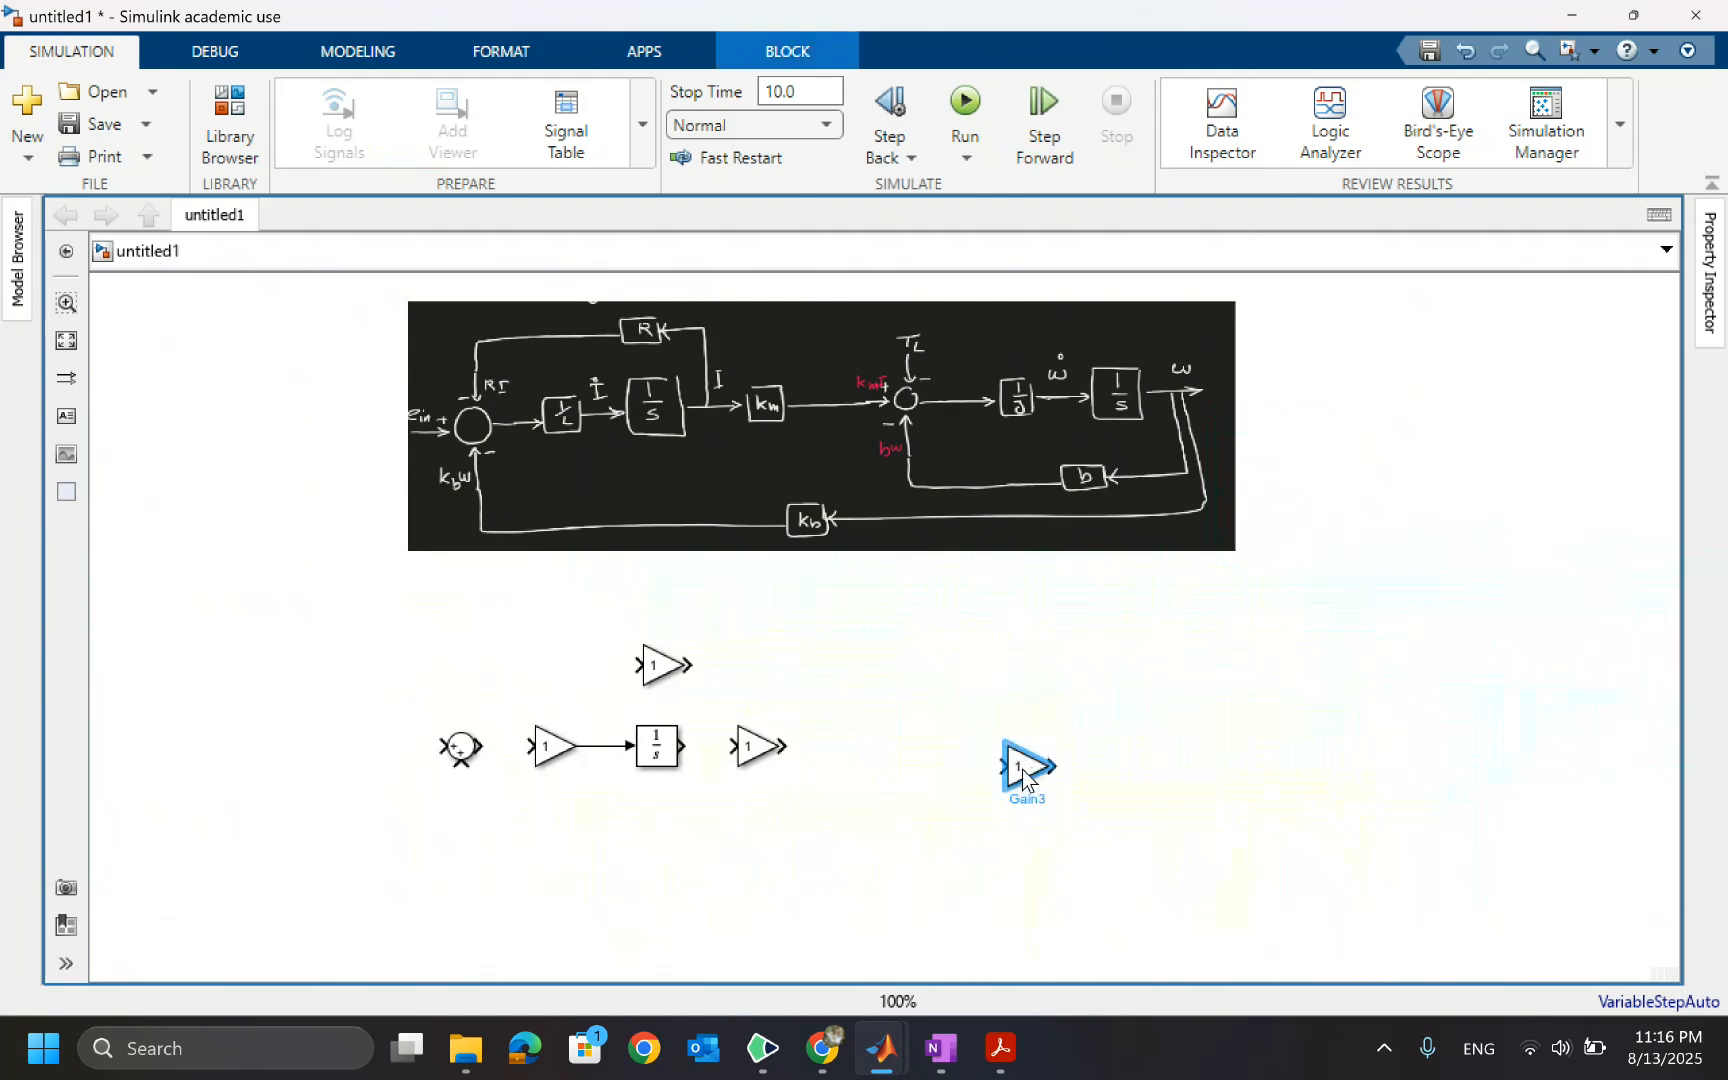
{"action": "left_click_drag", "start_coordinate": [1018, 766], "coordinate": [1018, 746]}
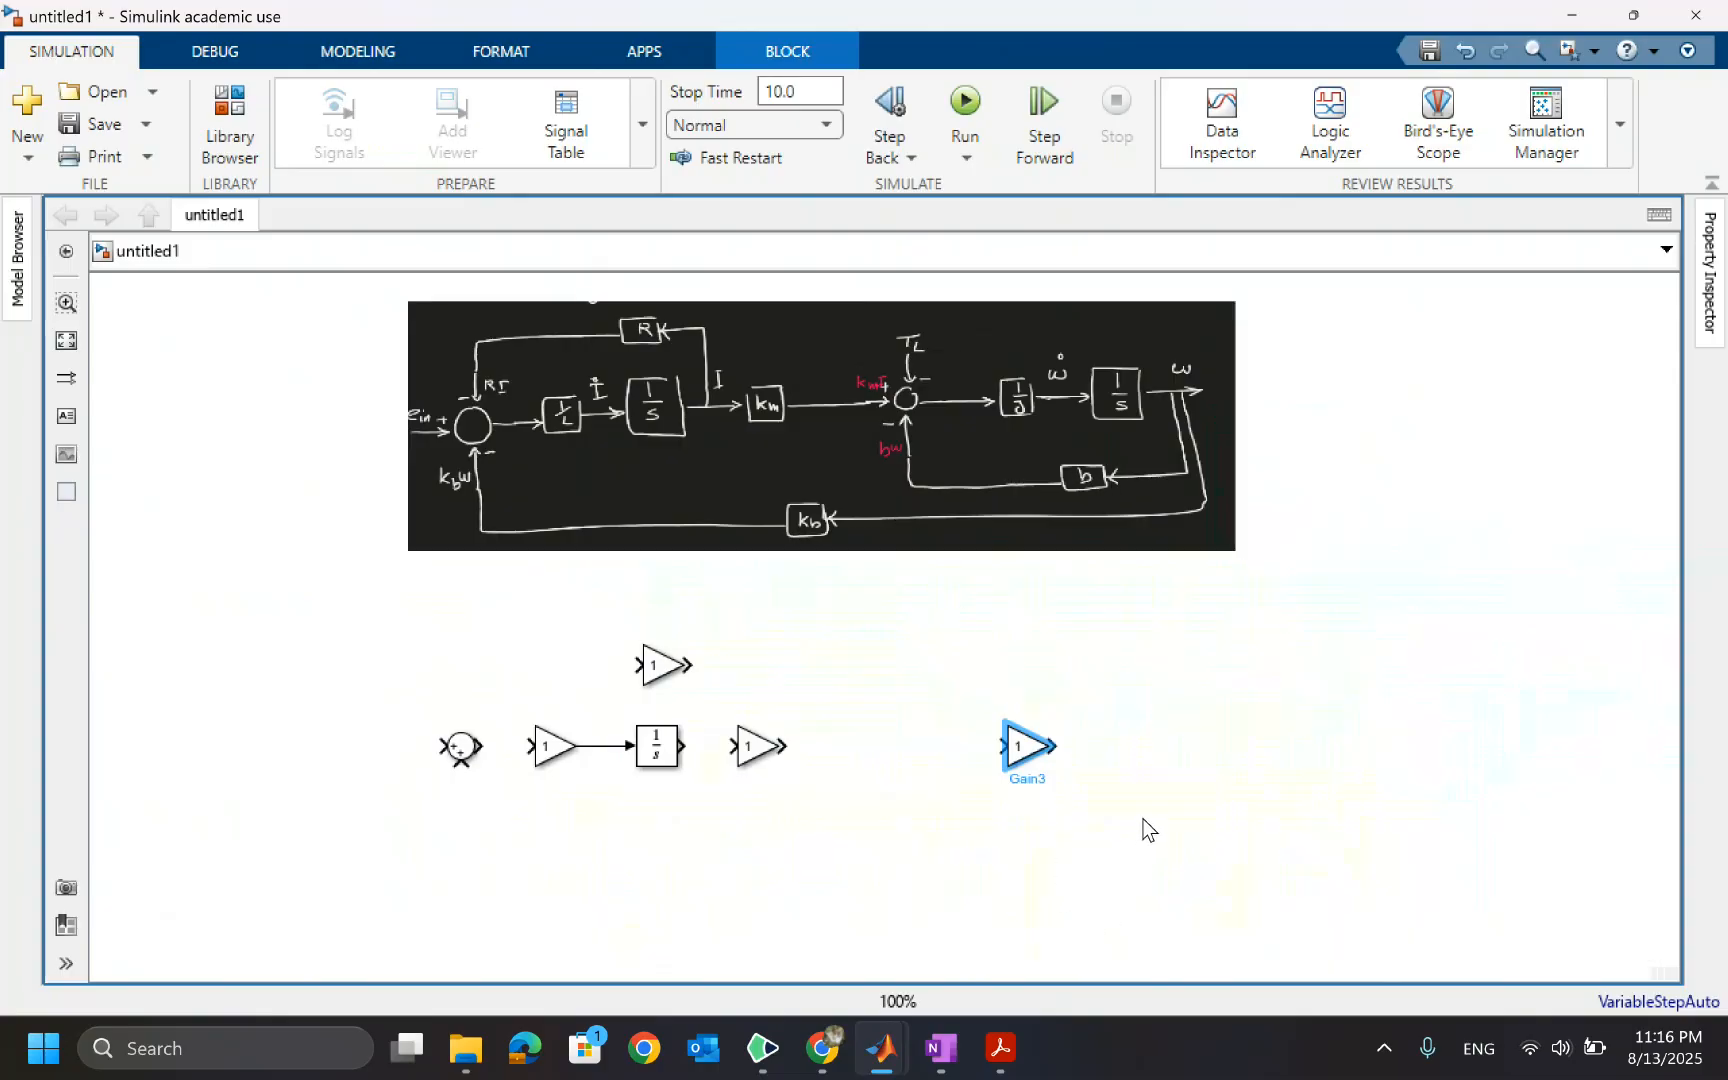
{"action": "left_click", "coordinate": [1160, 858]}
{"action": "key", "text": "ctrl+v"}
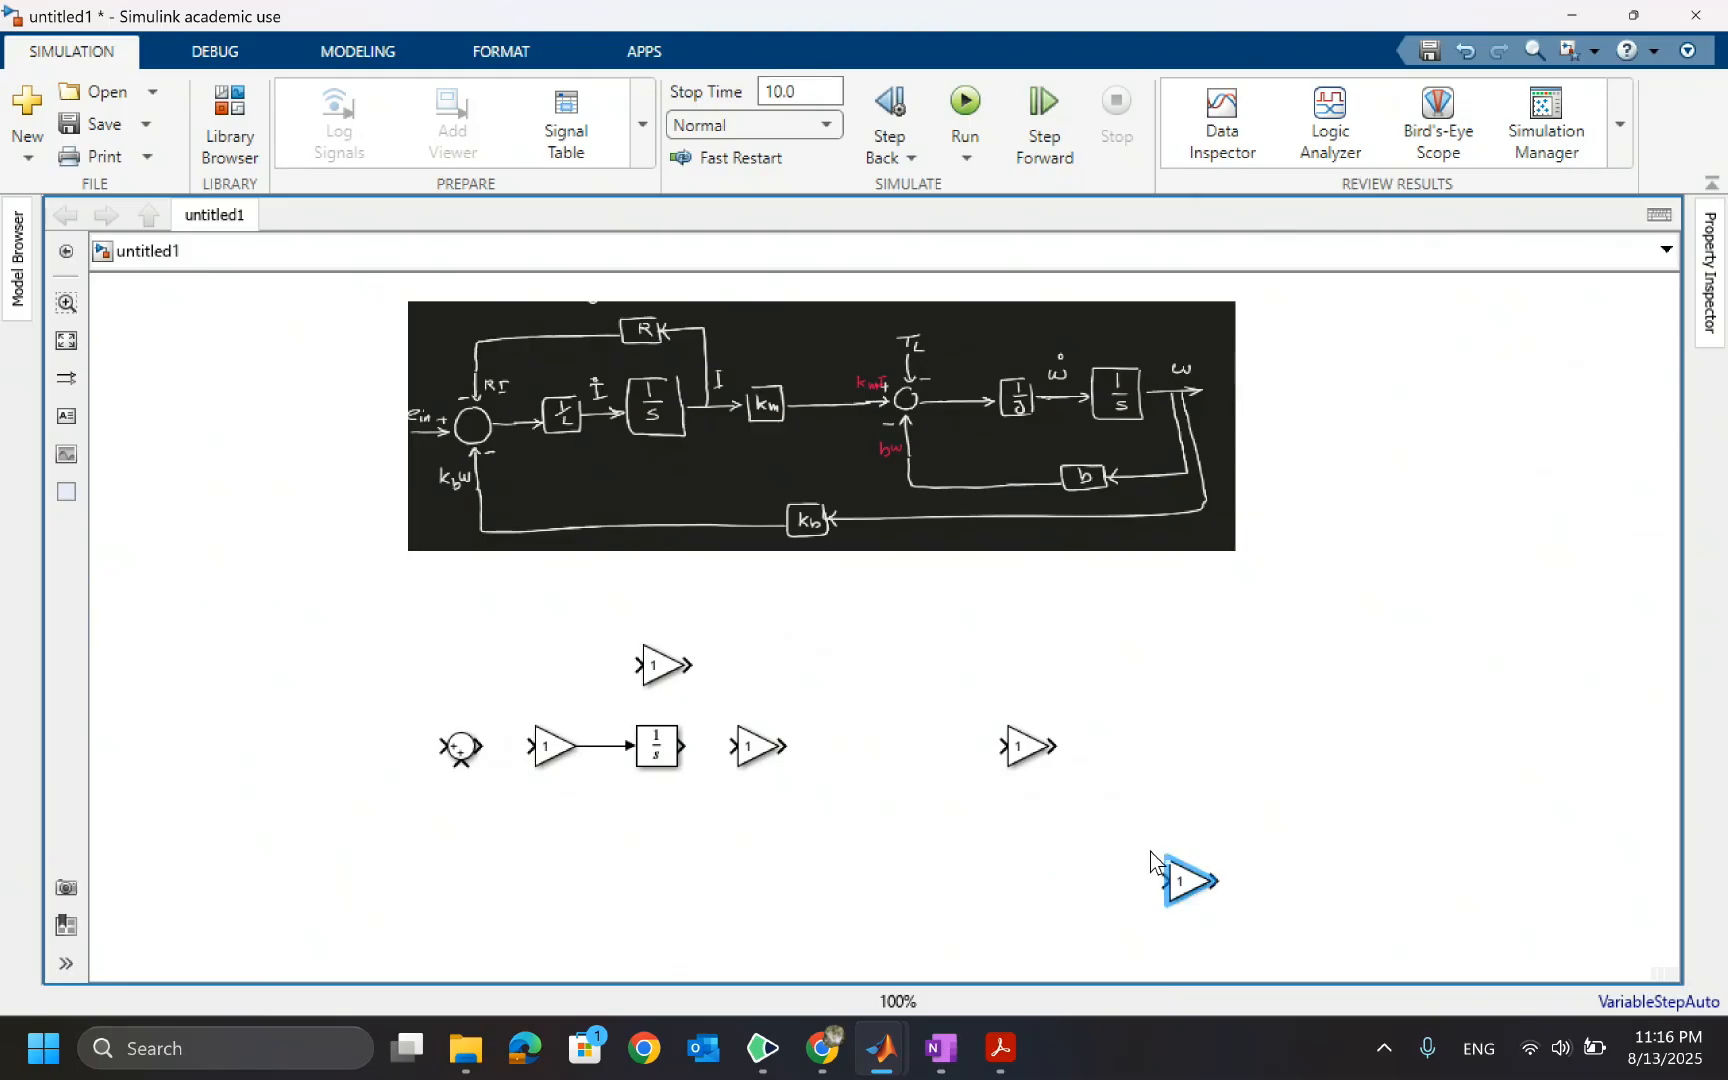
{"action": "left_click", "coordinate": [778, 946]}
{"action": "key", "text": "ctrl+v"}
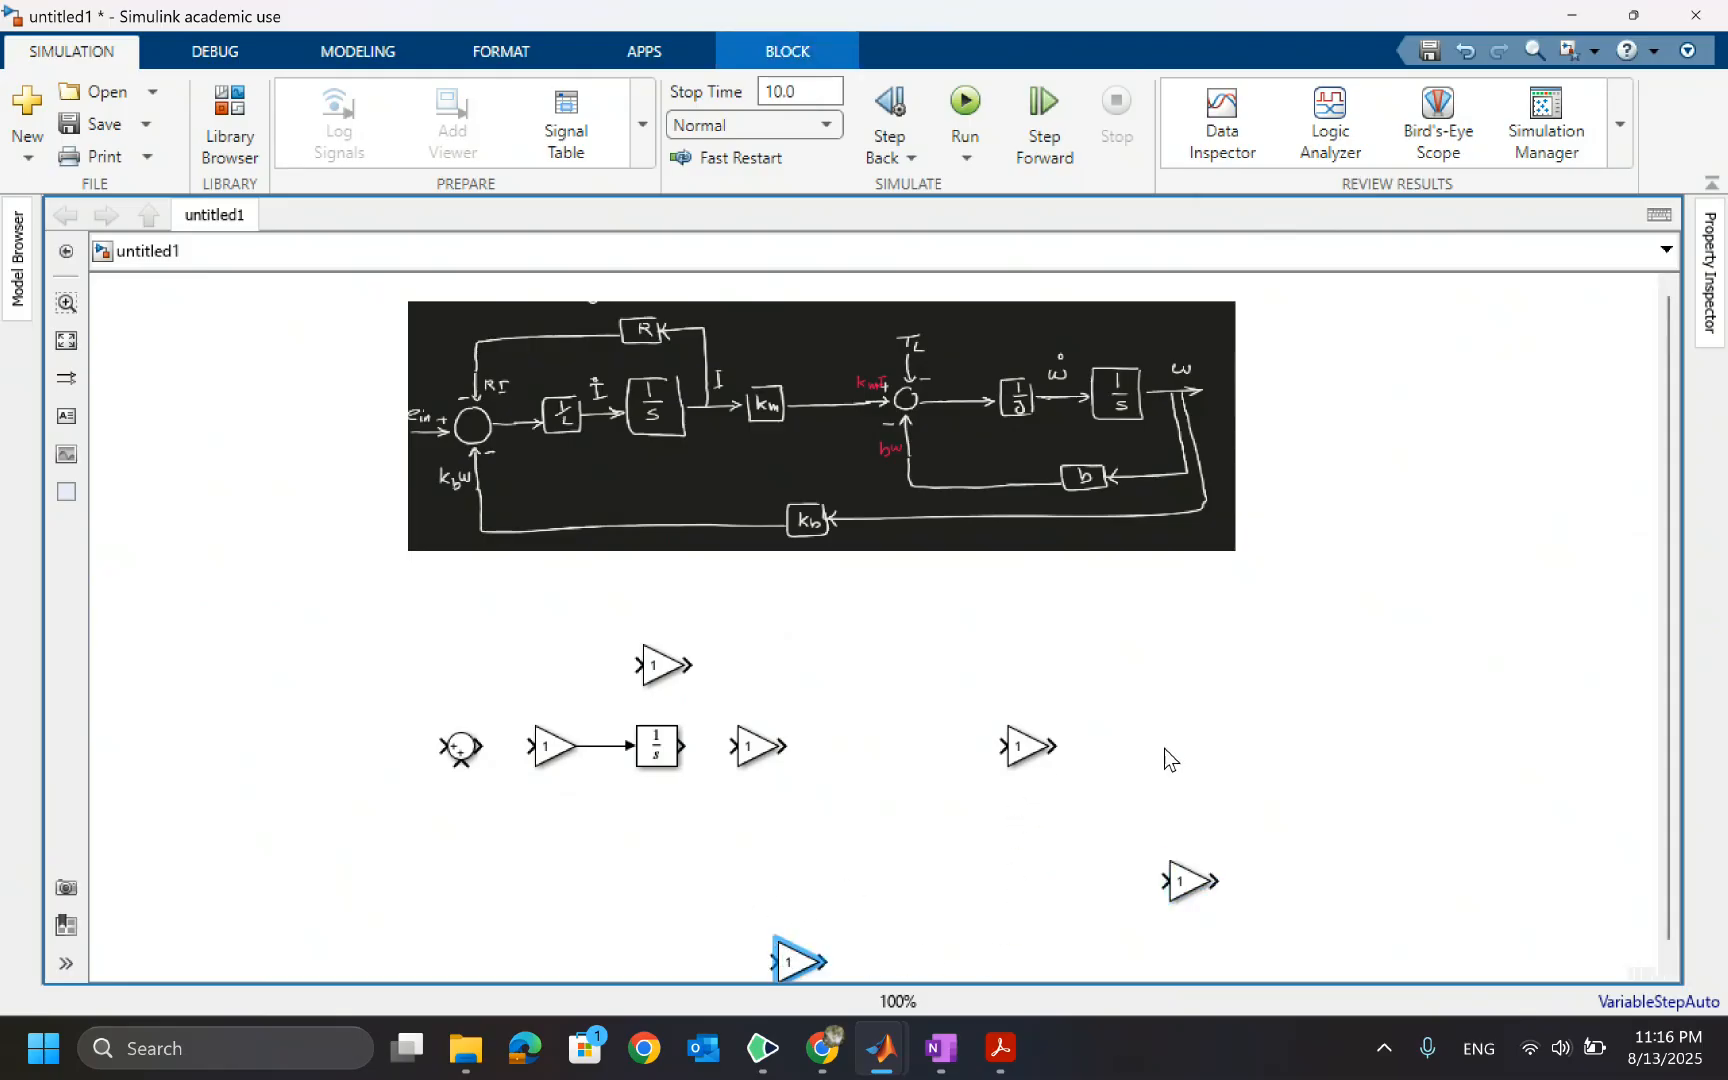
{"action": "left_click", "coordinate": [1022, 371]}
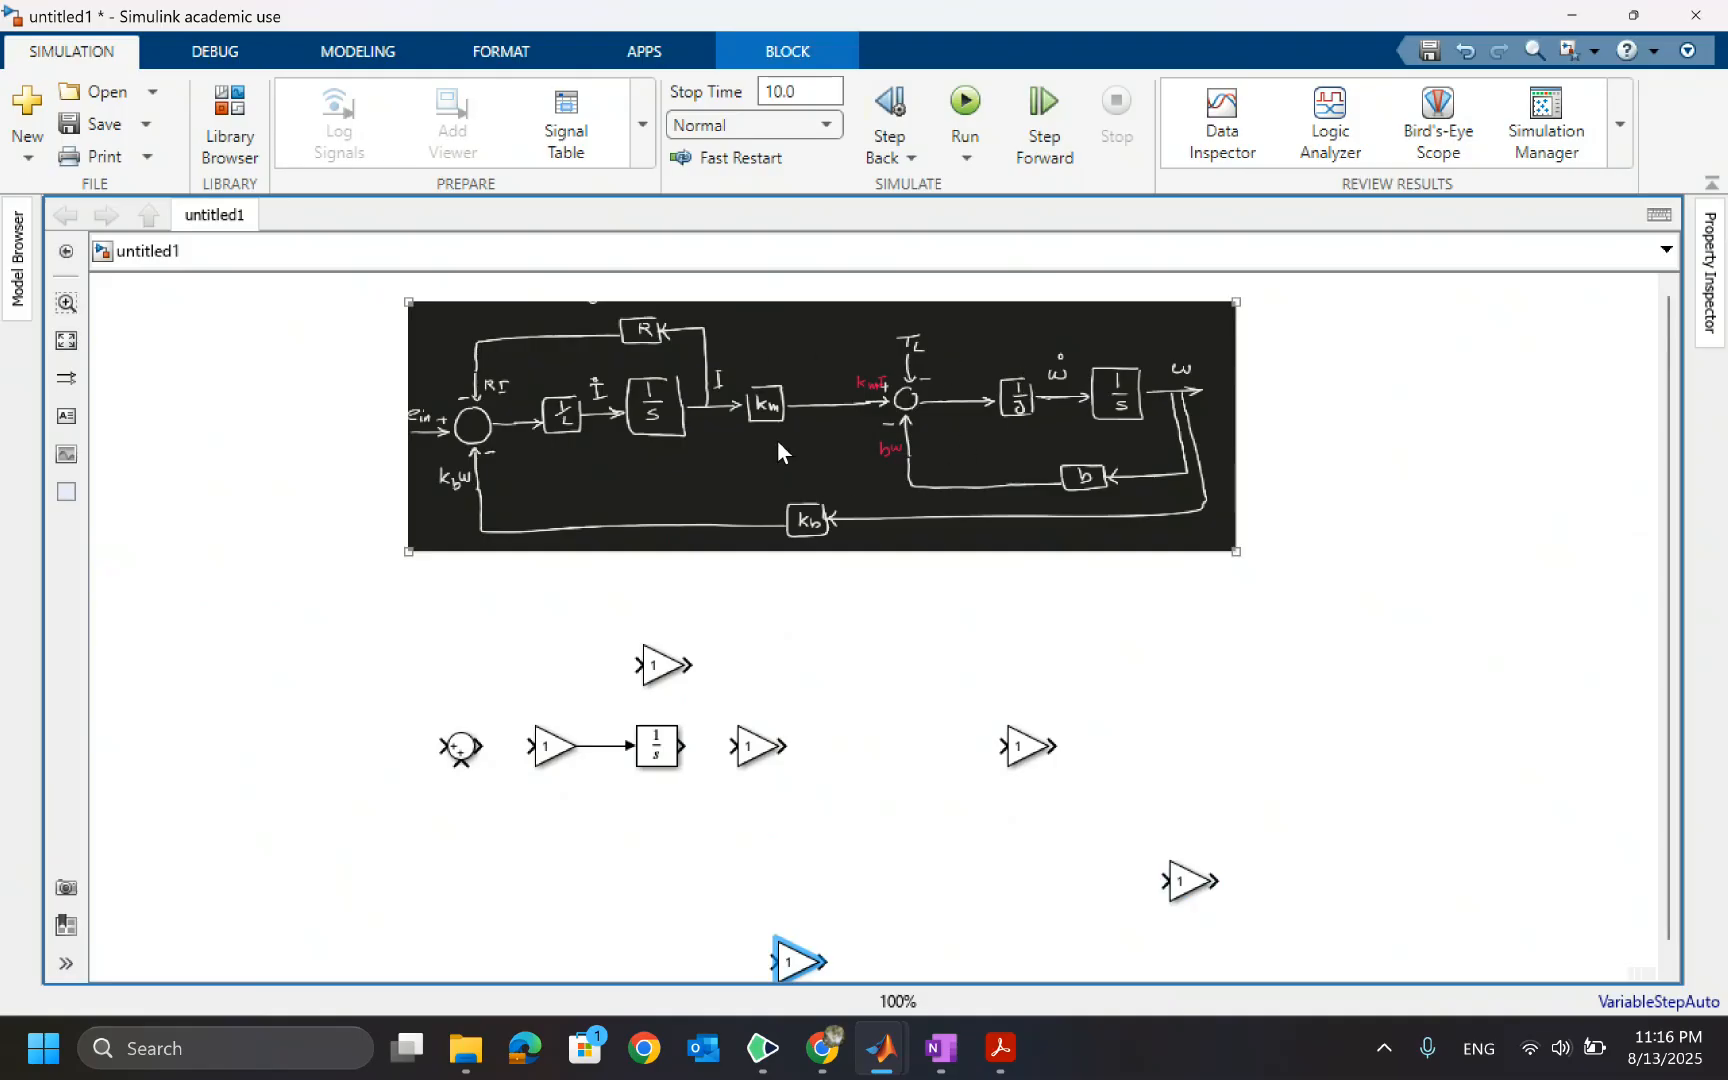
{"action": "left_click", "coordinate": [461, 746]}
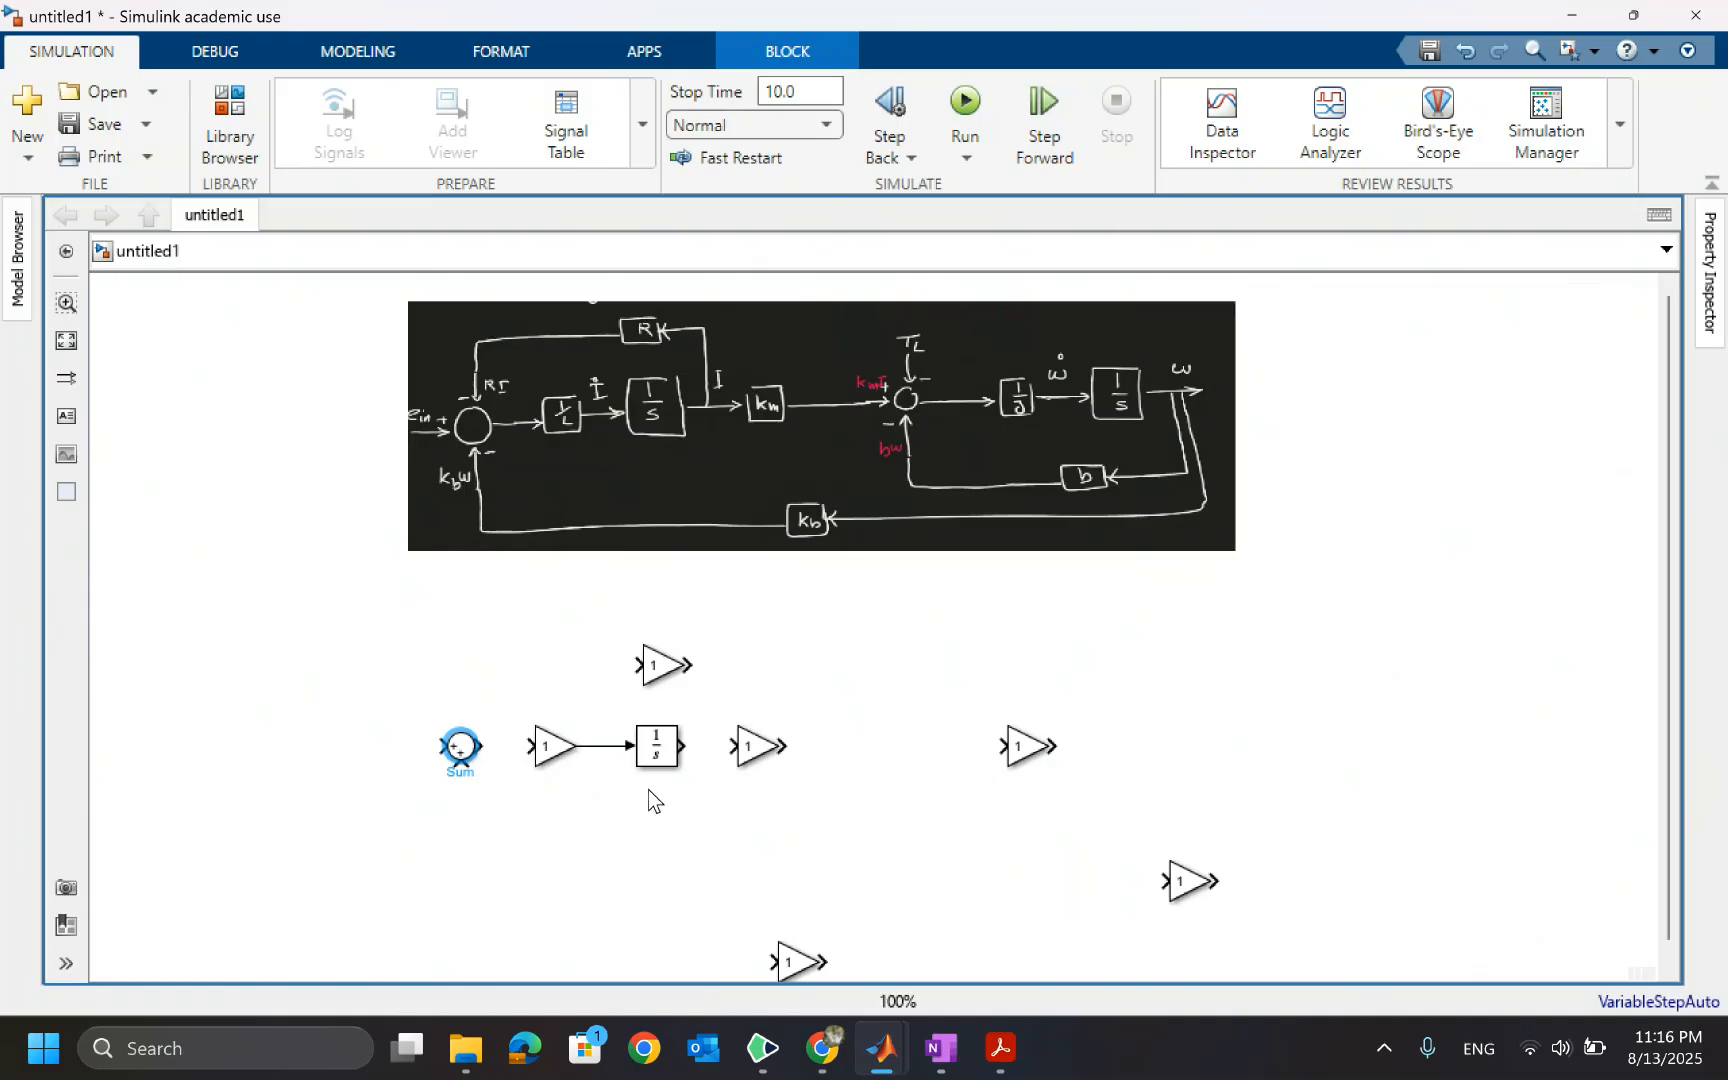
{"action": "left_click", "coordinate": [886, 364], "text": "shift"}
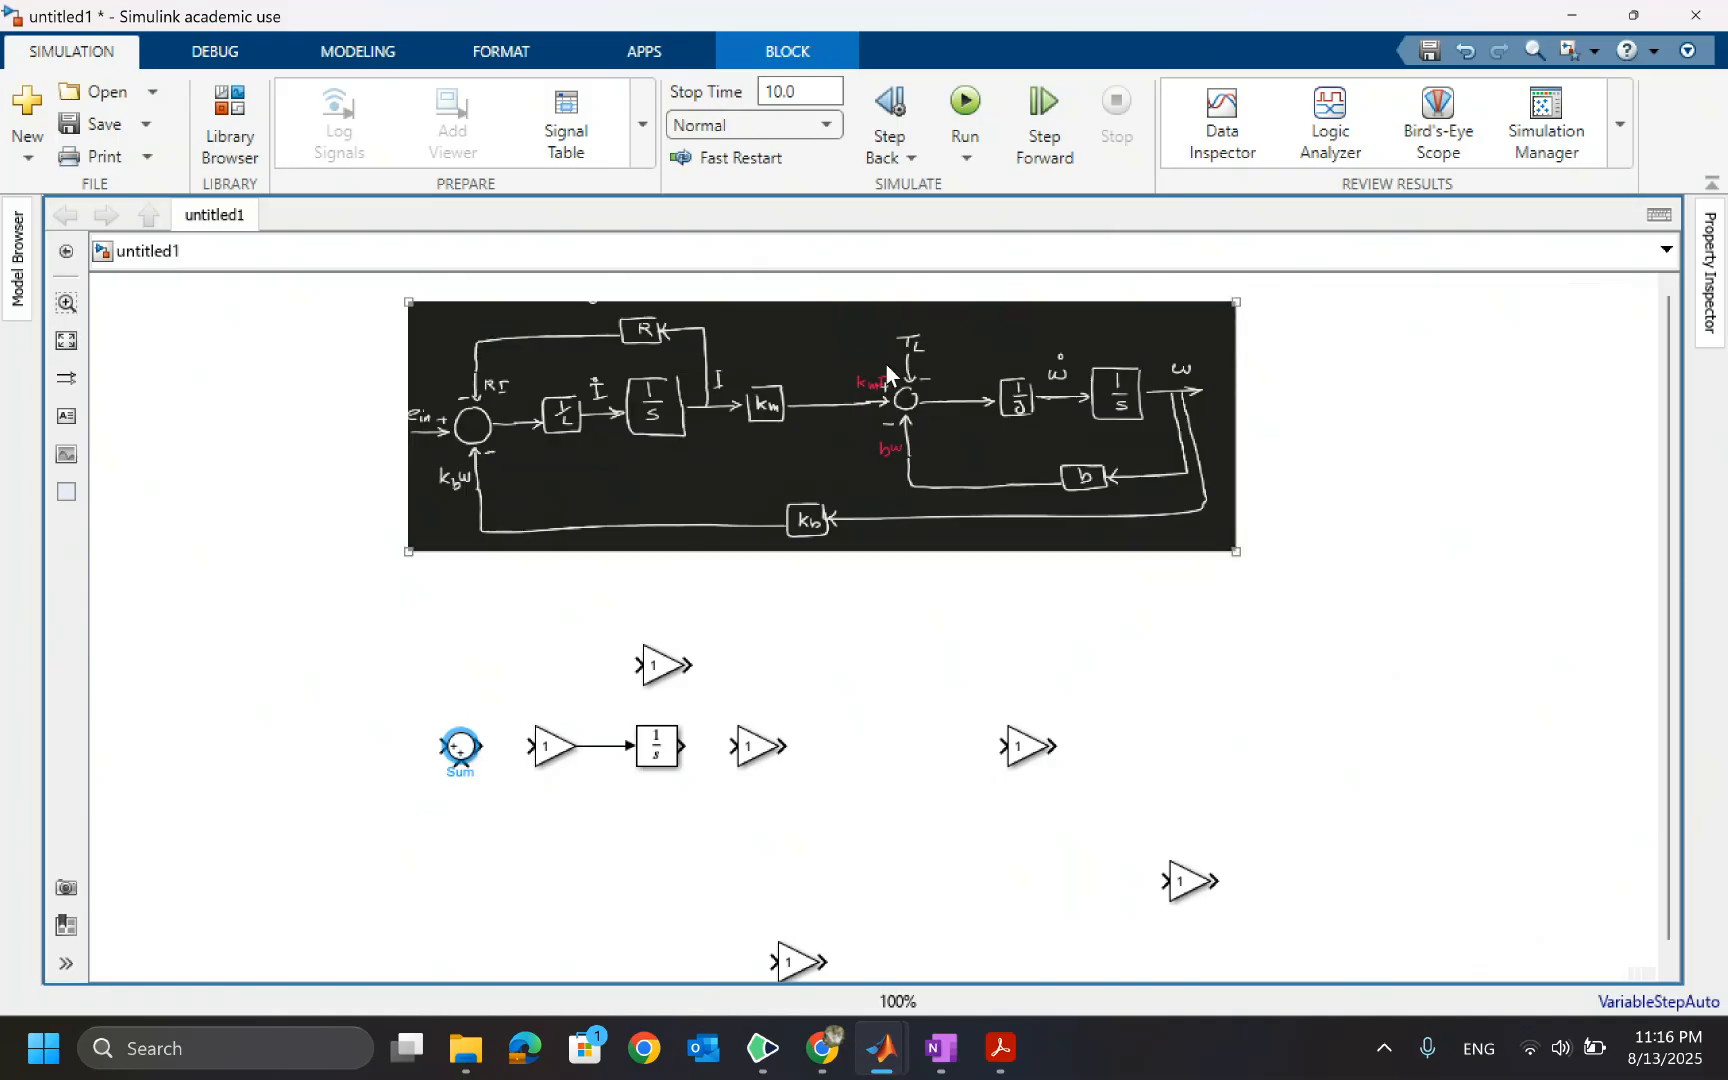
Paste a copy of the Sum block on the canvas between the Gain blocks on the right
{"action": "left_click", "coordinate": [884, 397], "text": "shift"}
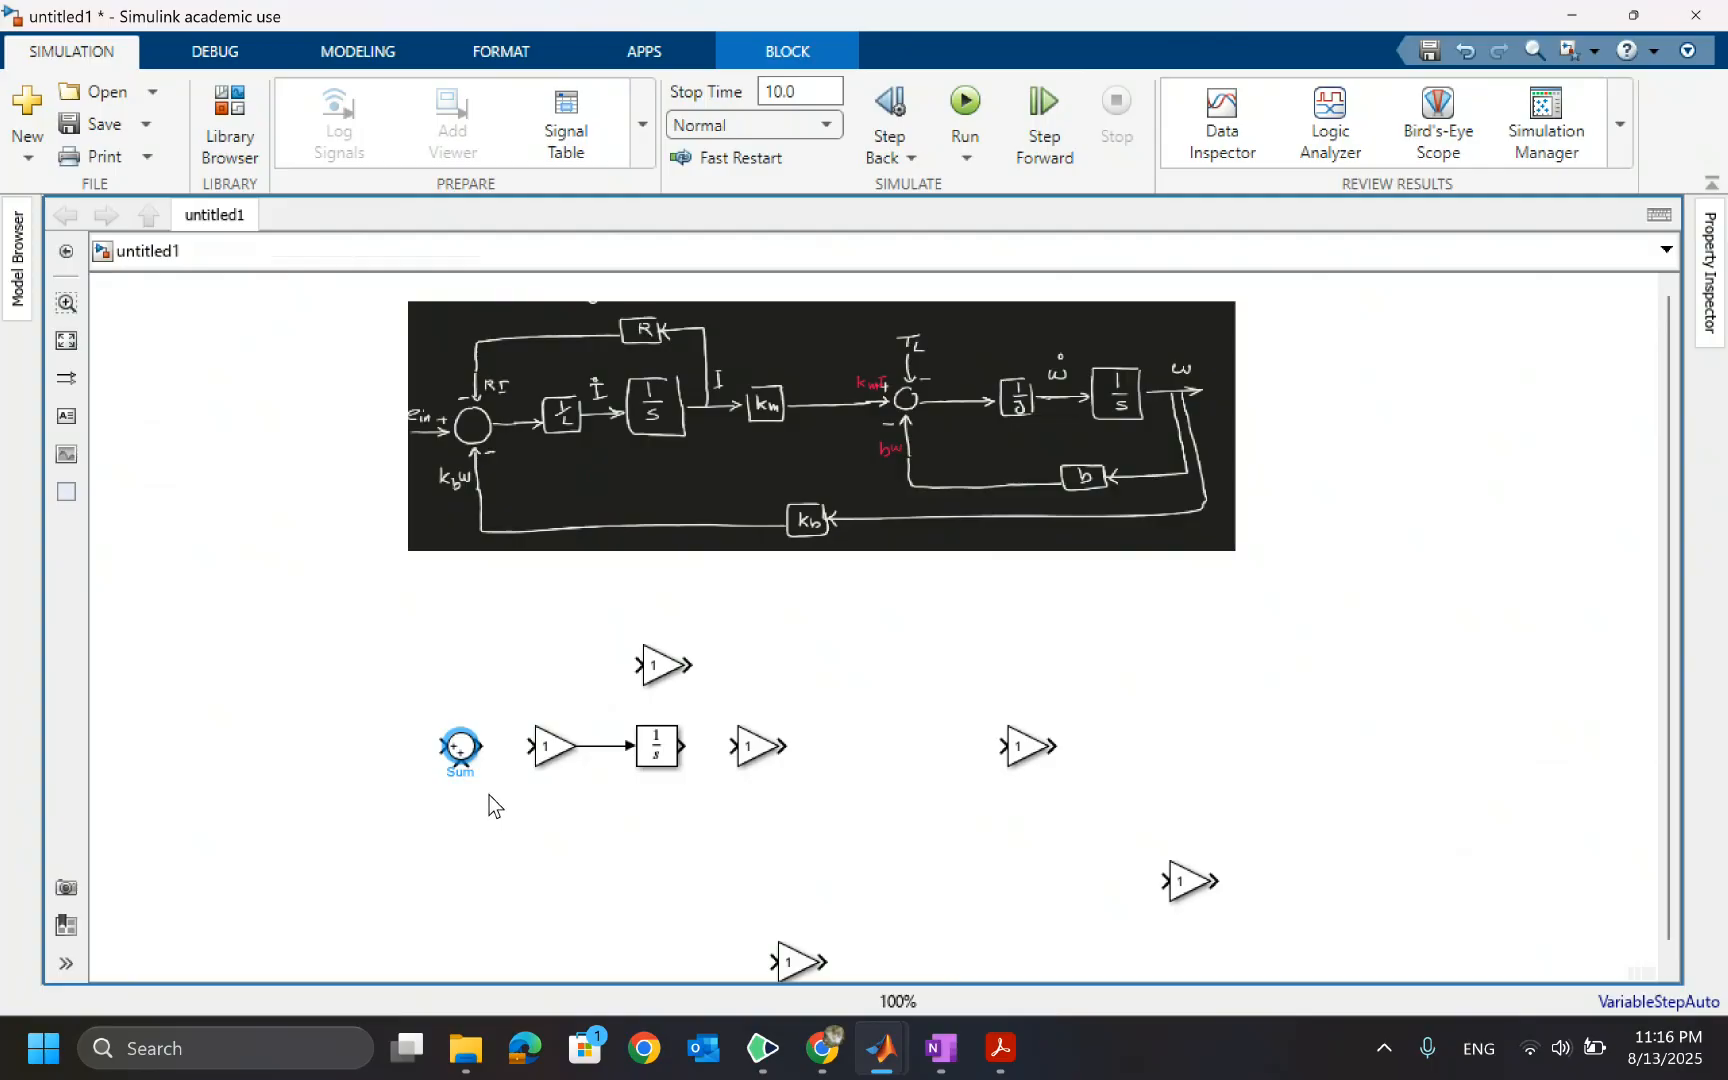
{"action": "left_click", "coordinate": [890, 760]}
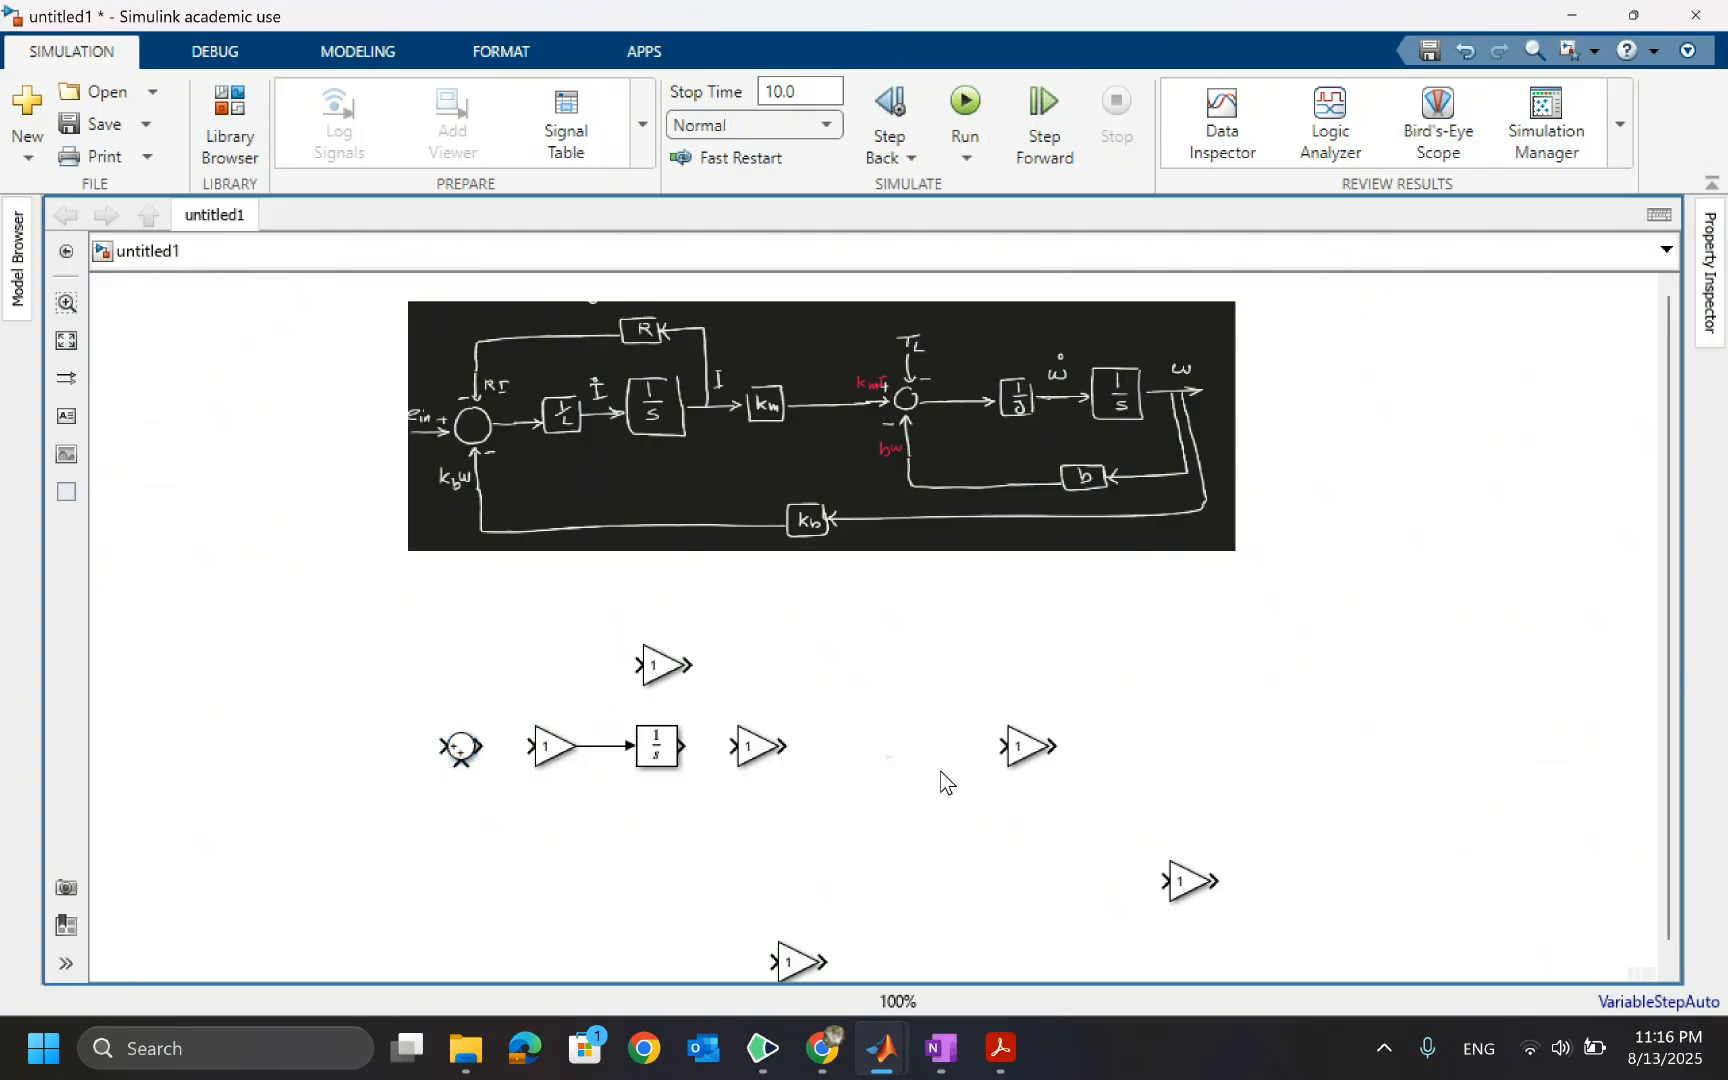
{"action": "key", "text": "ctrl+v"}
{"action": "left_click_drag", "start_coordinate": [902, 776], "coordinate": [922, 757]}
{"action": "left_click", "coordinate": [1028, 537]}
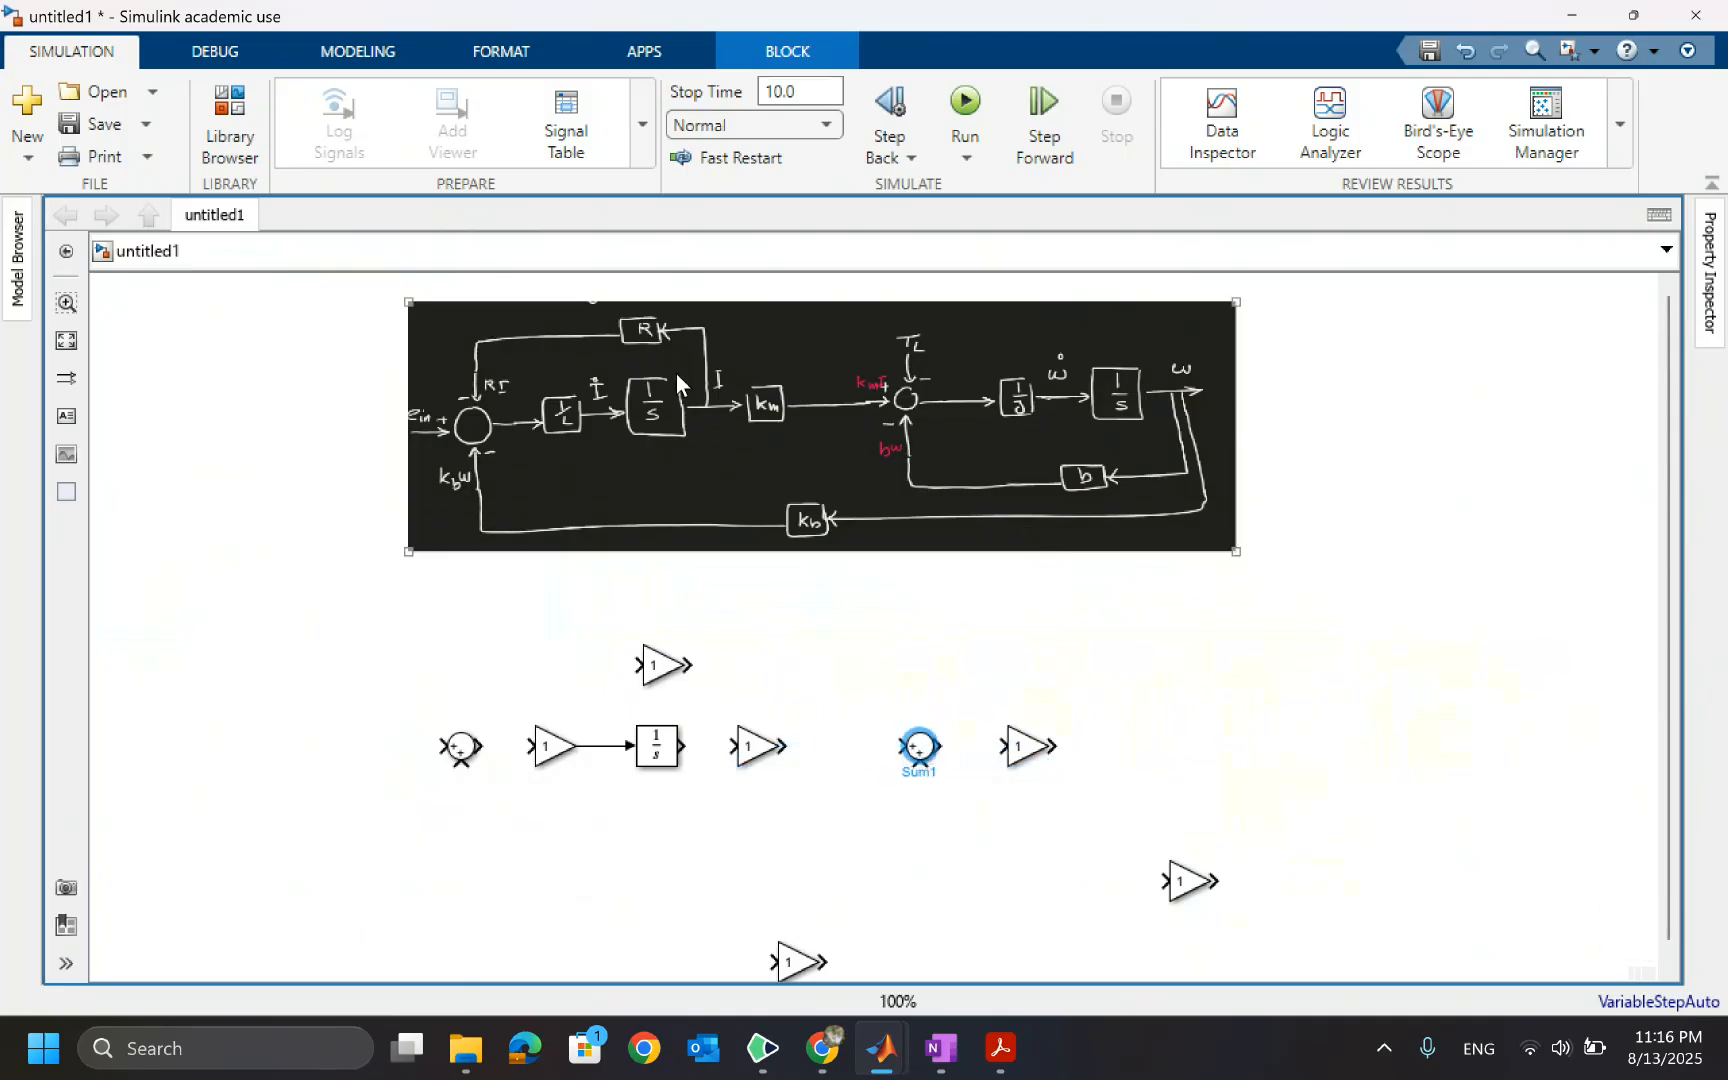
Delete the connection line between the first Gain block and the Integrator
{"action": "left_click", "coordinate": [594, 746]}
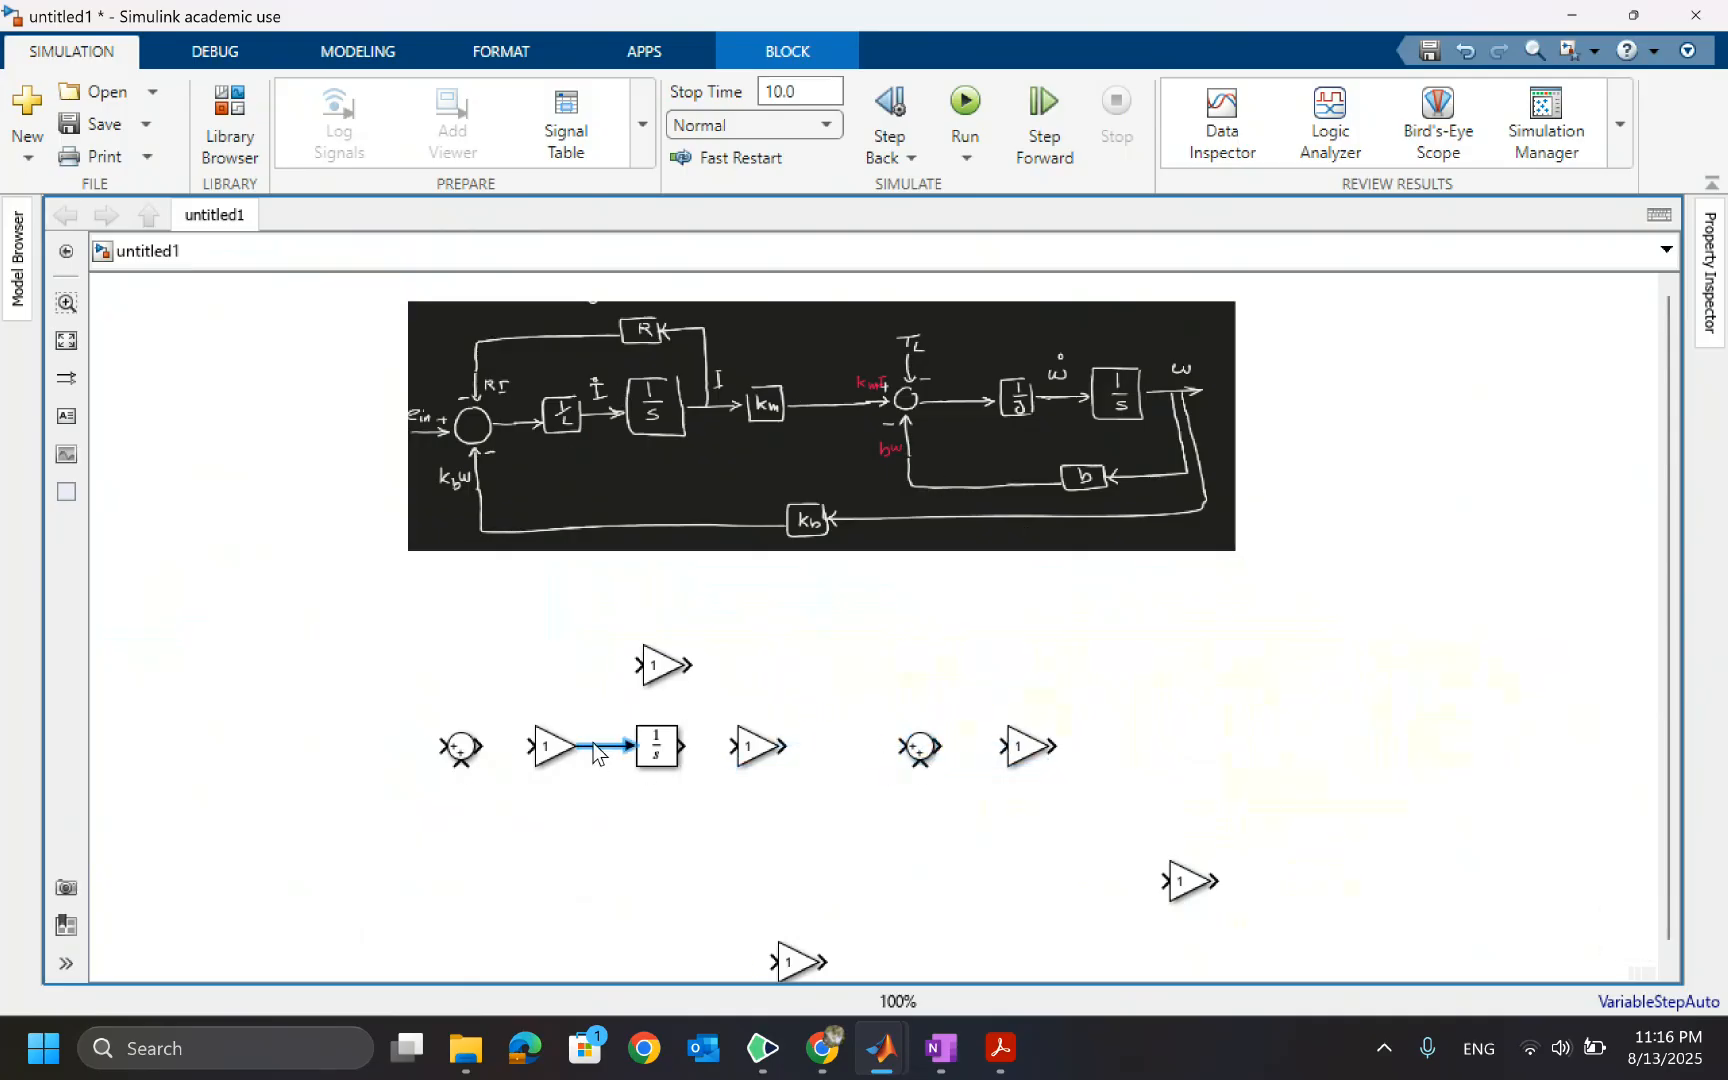
{"action": "key", "text": "Delete"}
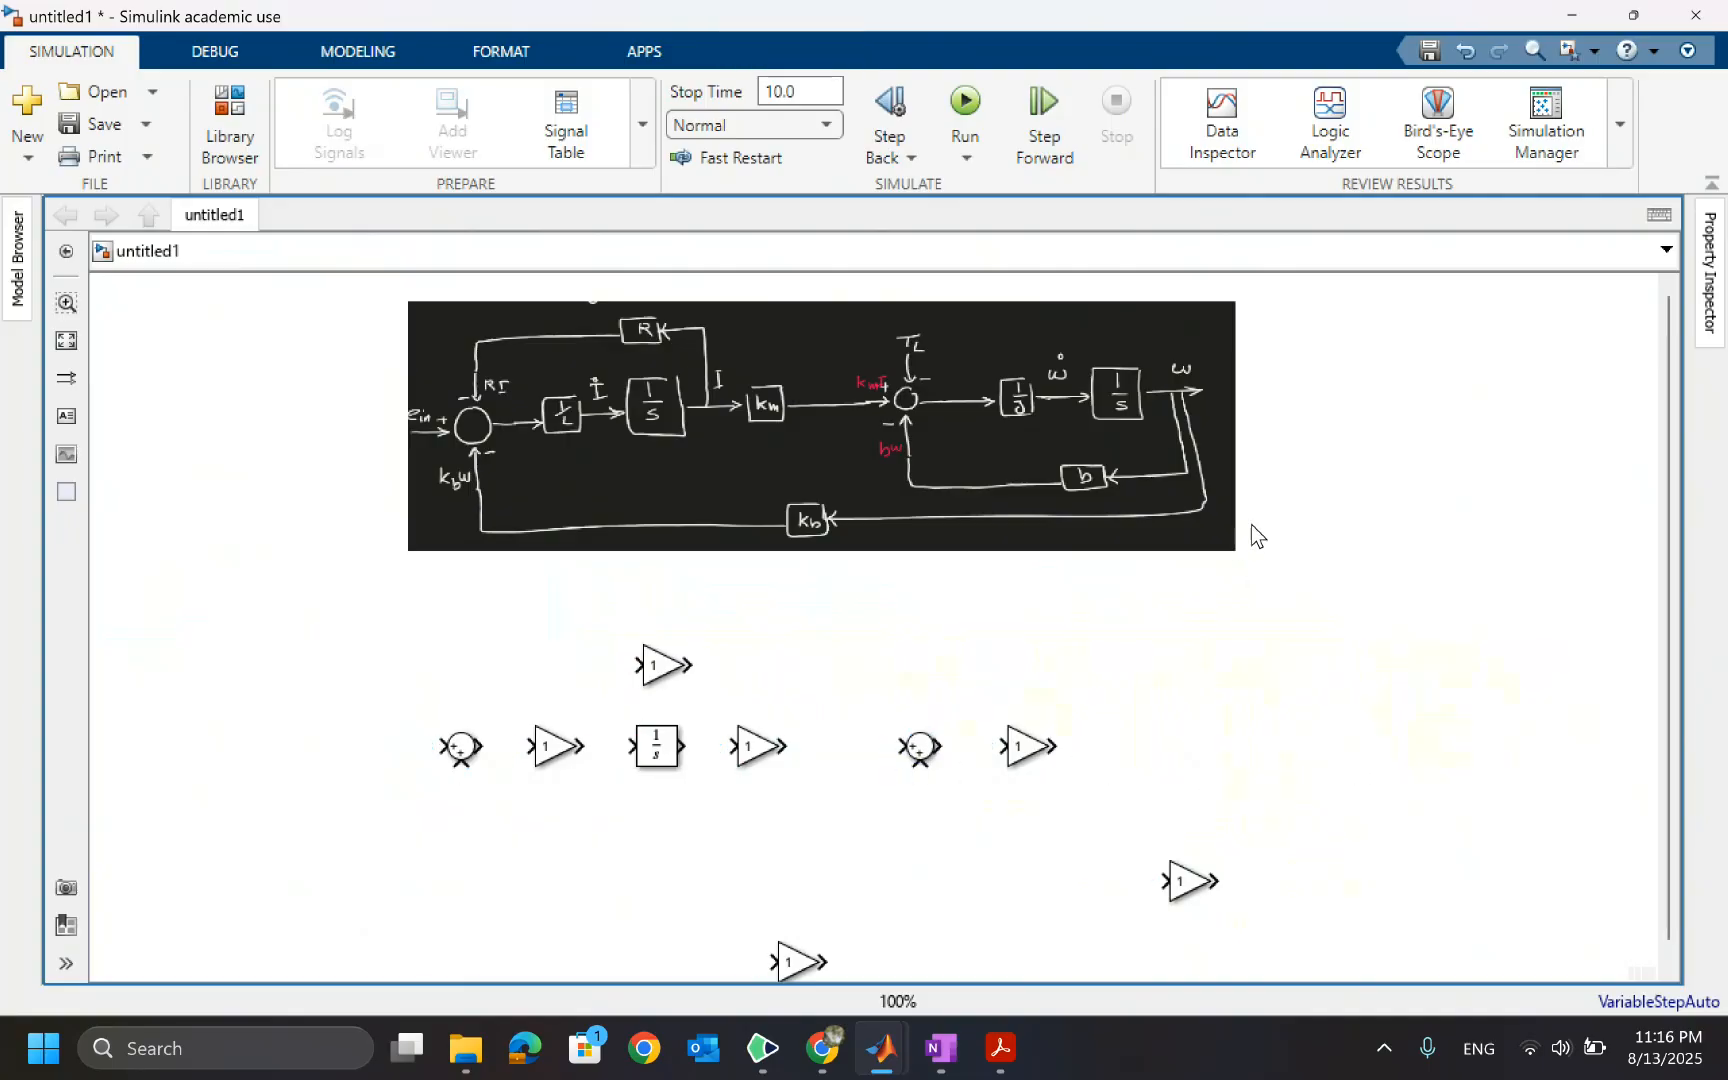
{"action": "left_click", "coordinate": [1189, 400]}
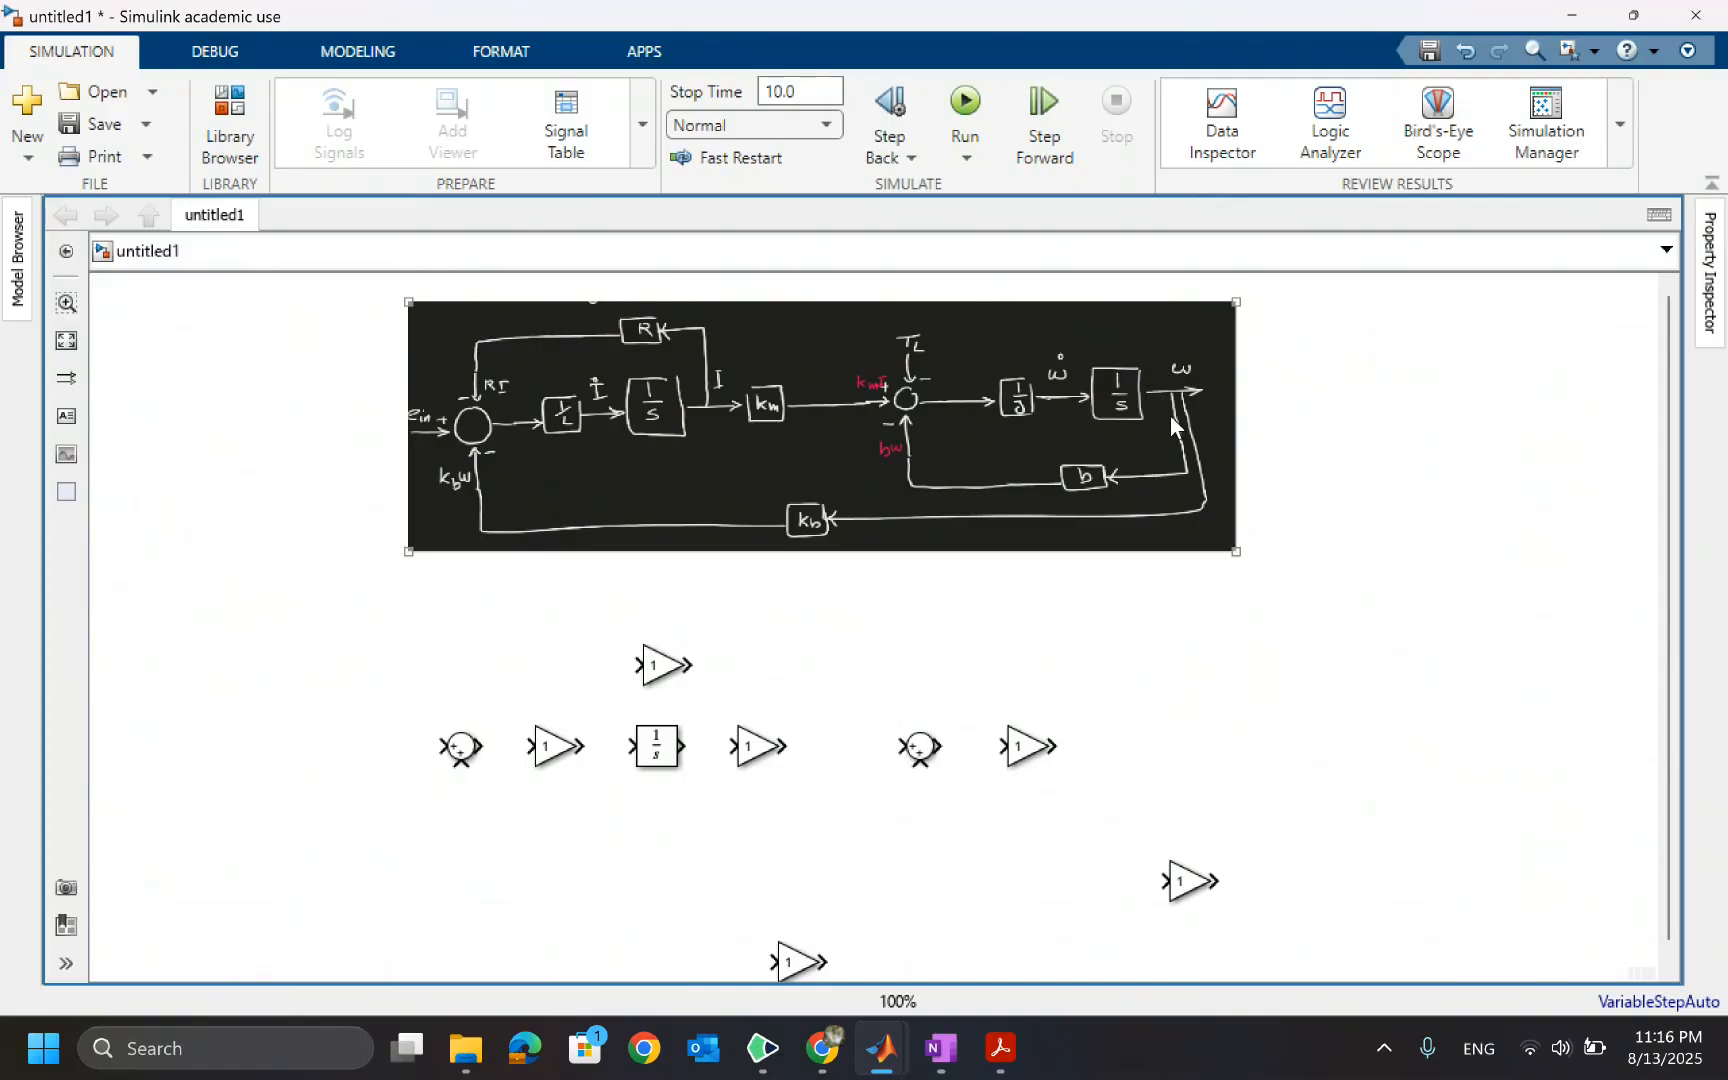
{"action": "left_click", "coordinate": [1359, 676]}
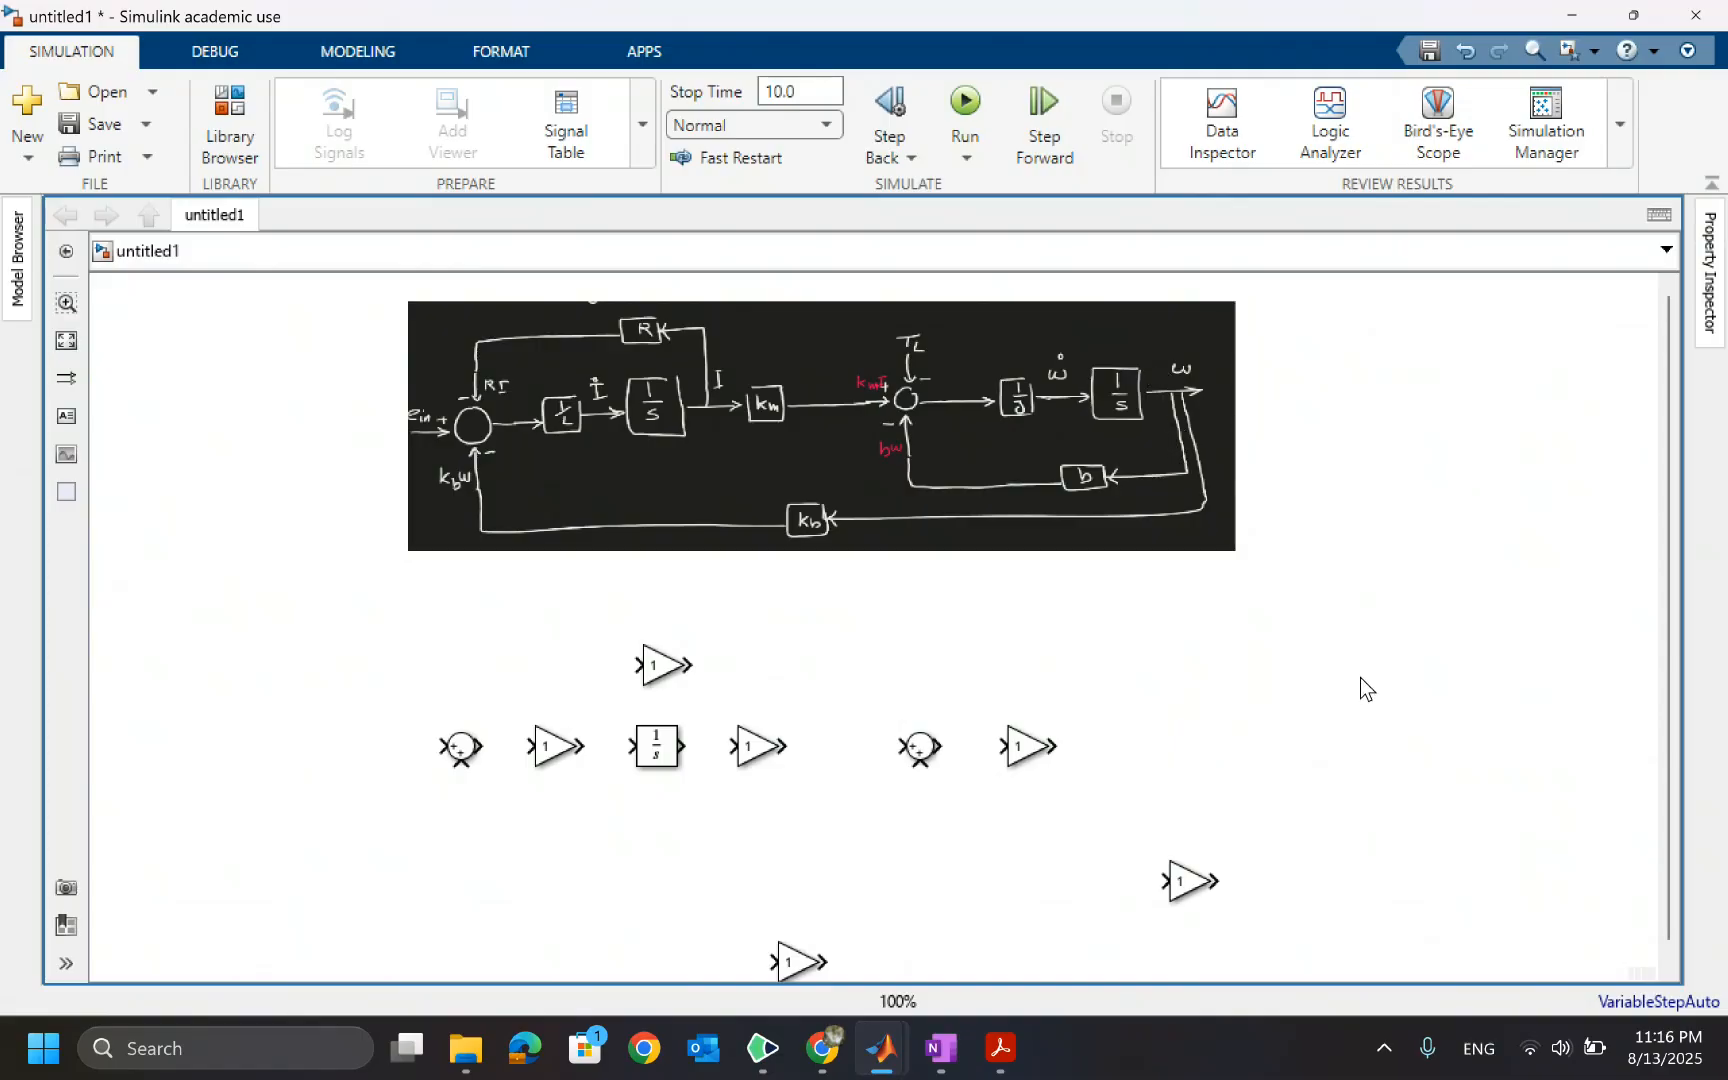
Add a Scope block at the far right end of the block row
{"action": "double_click", "coordinate": [1385, 742]}
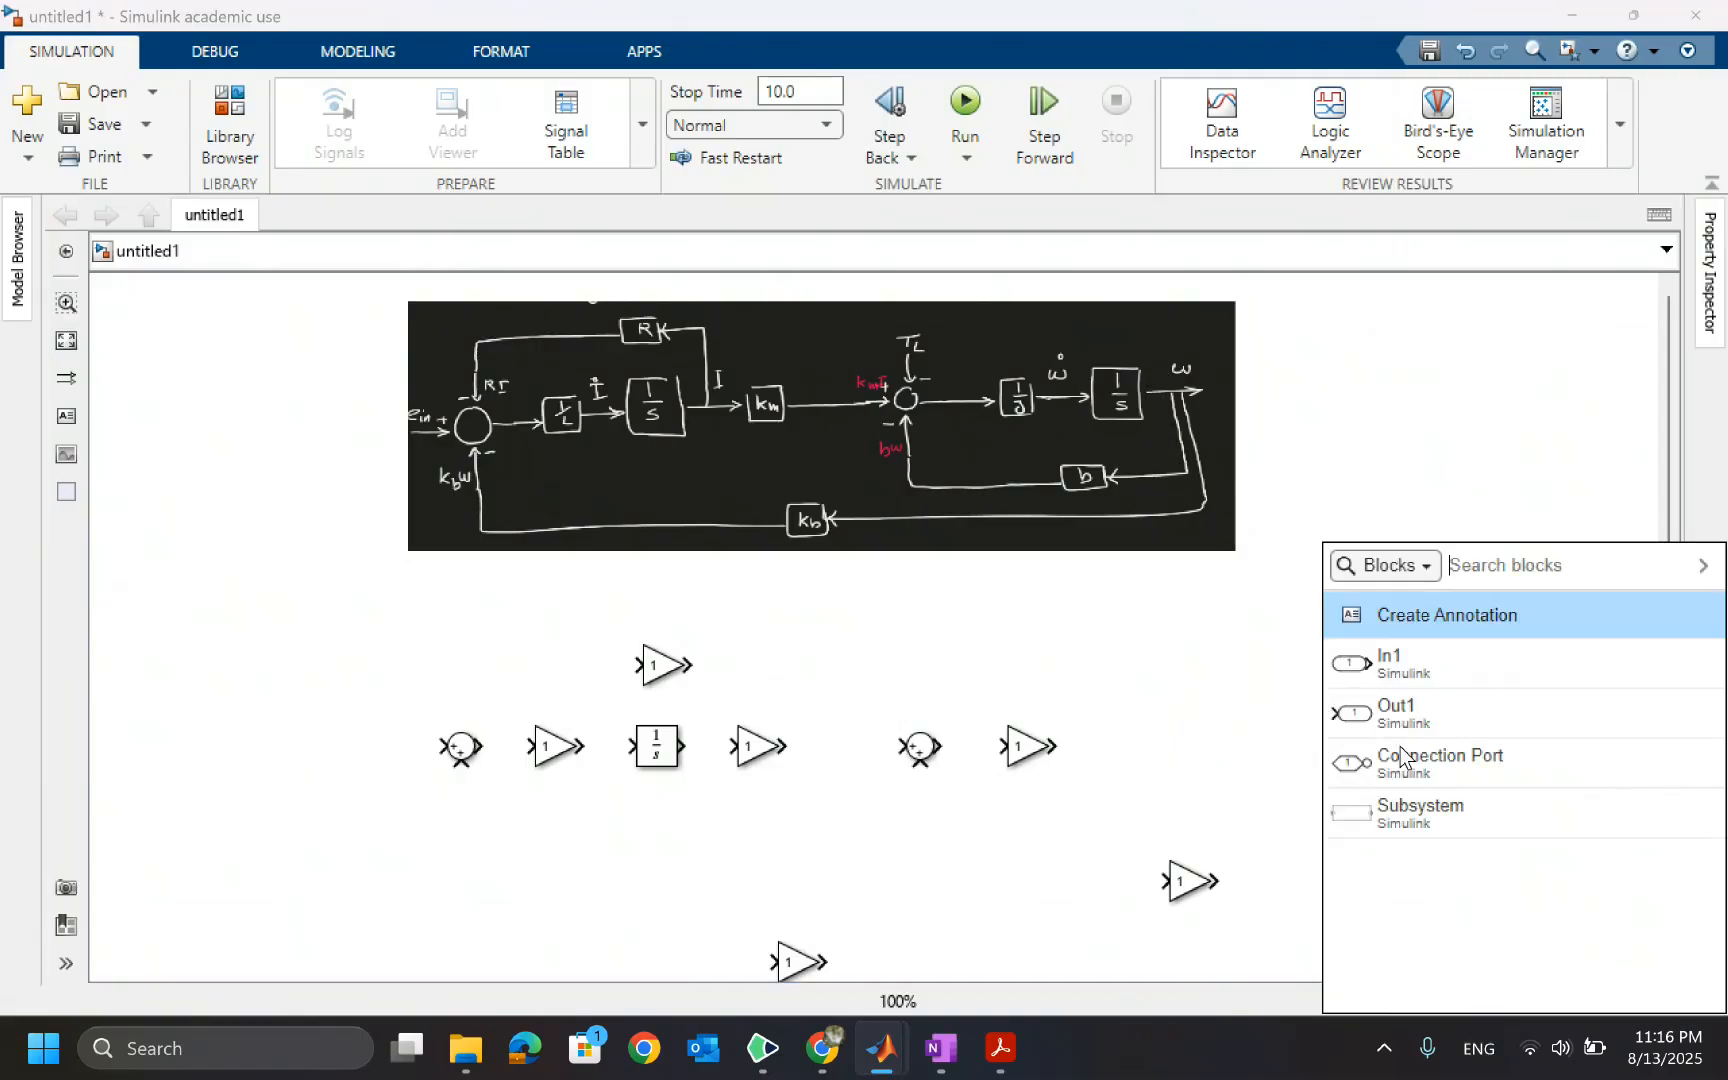
{"action": "type", "text": "scop"}
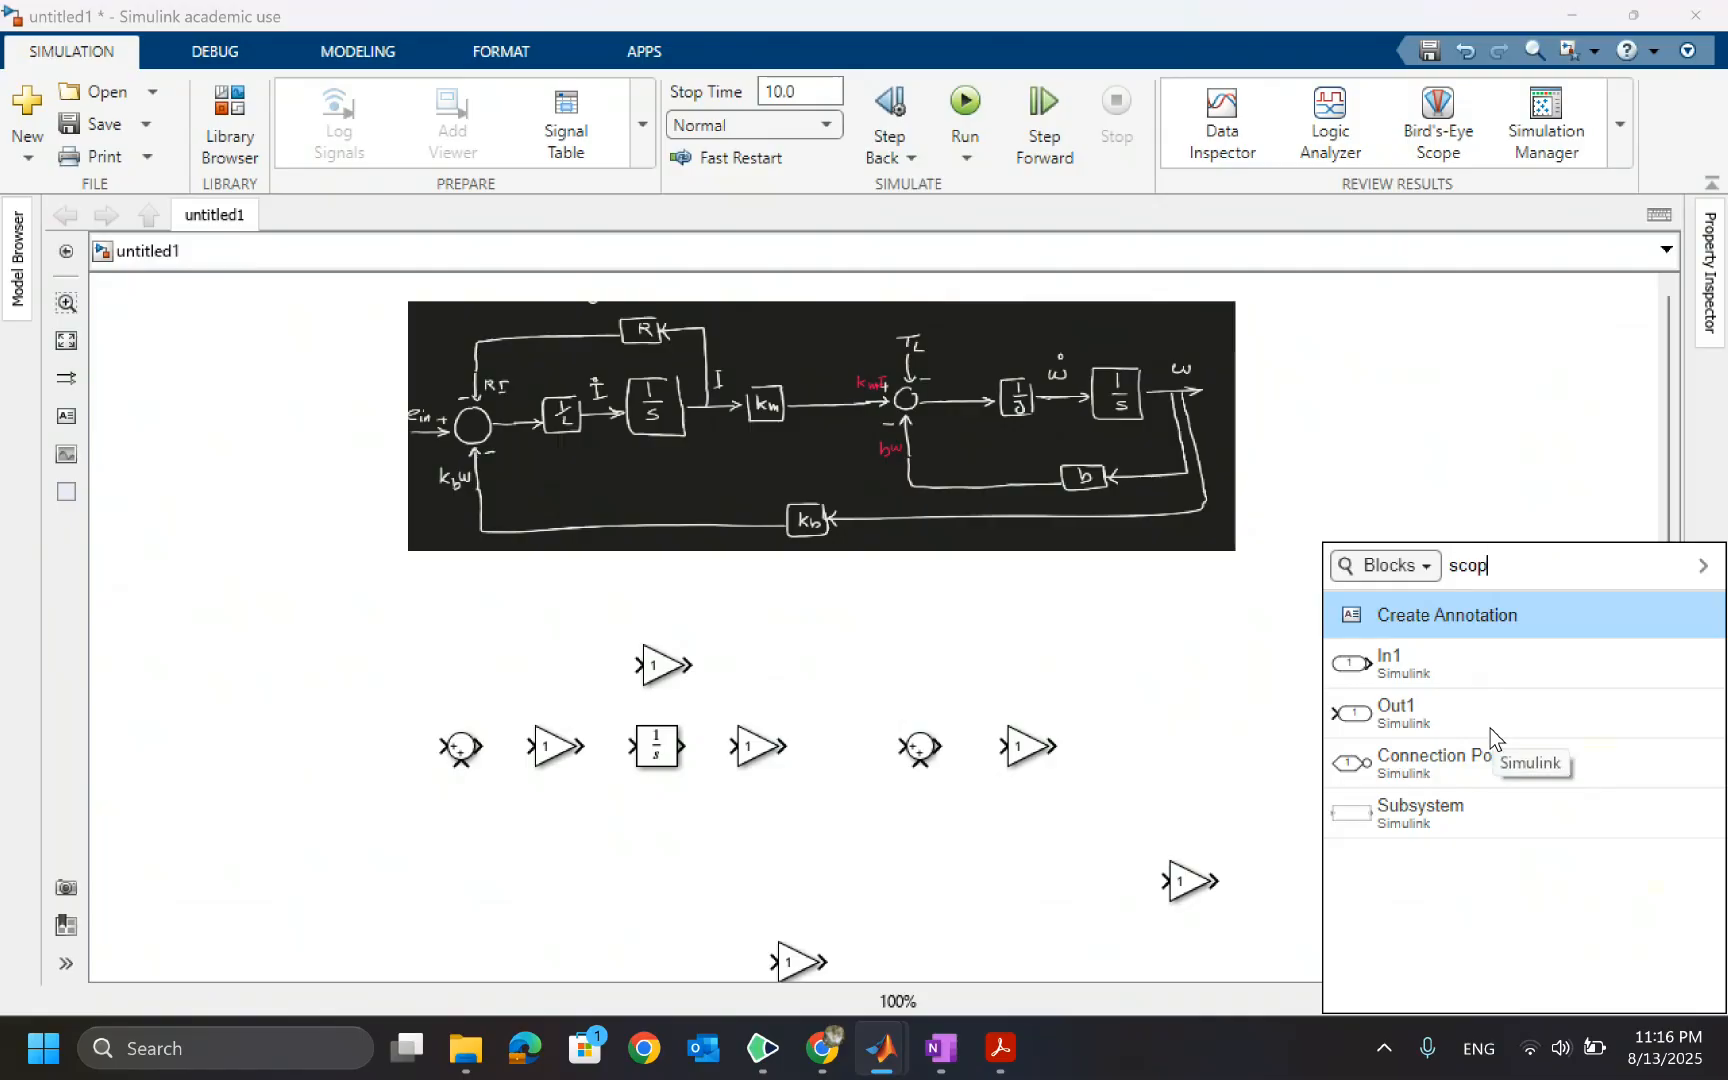
{"action": "key", "text": "Return"}
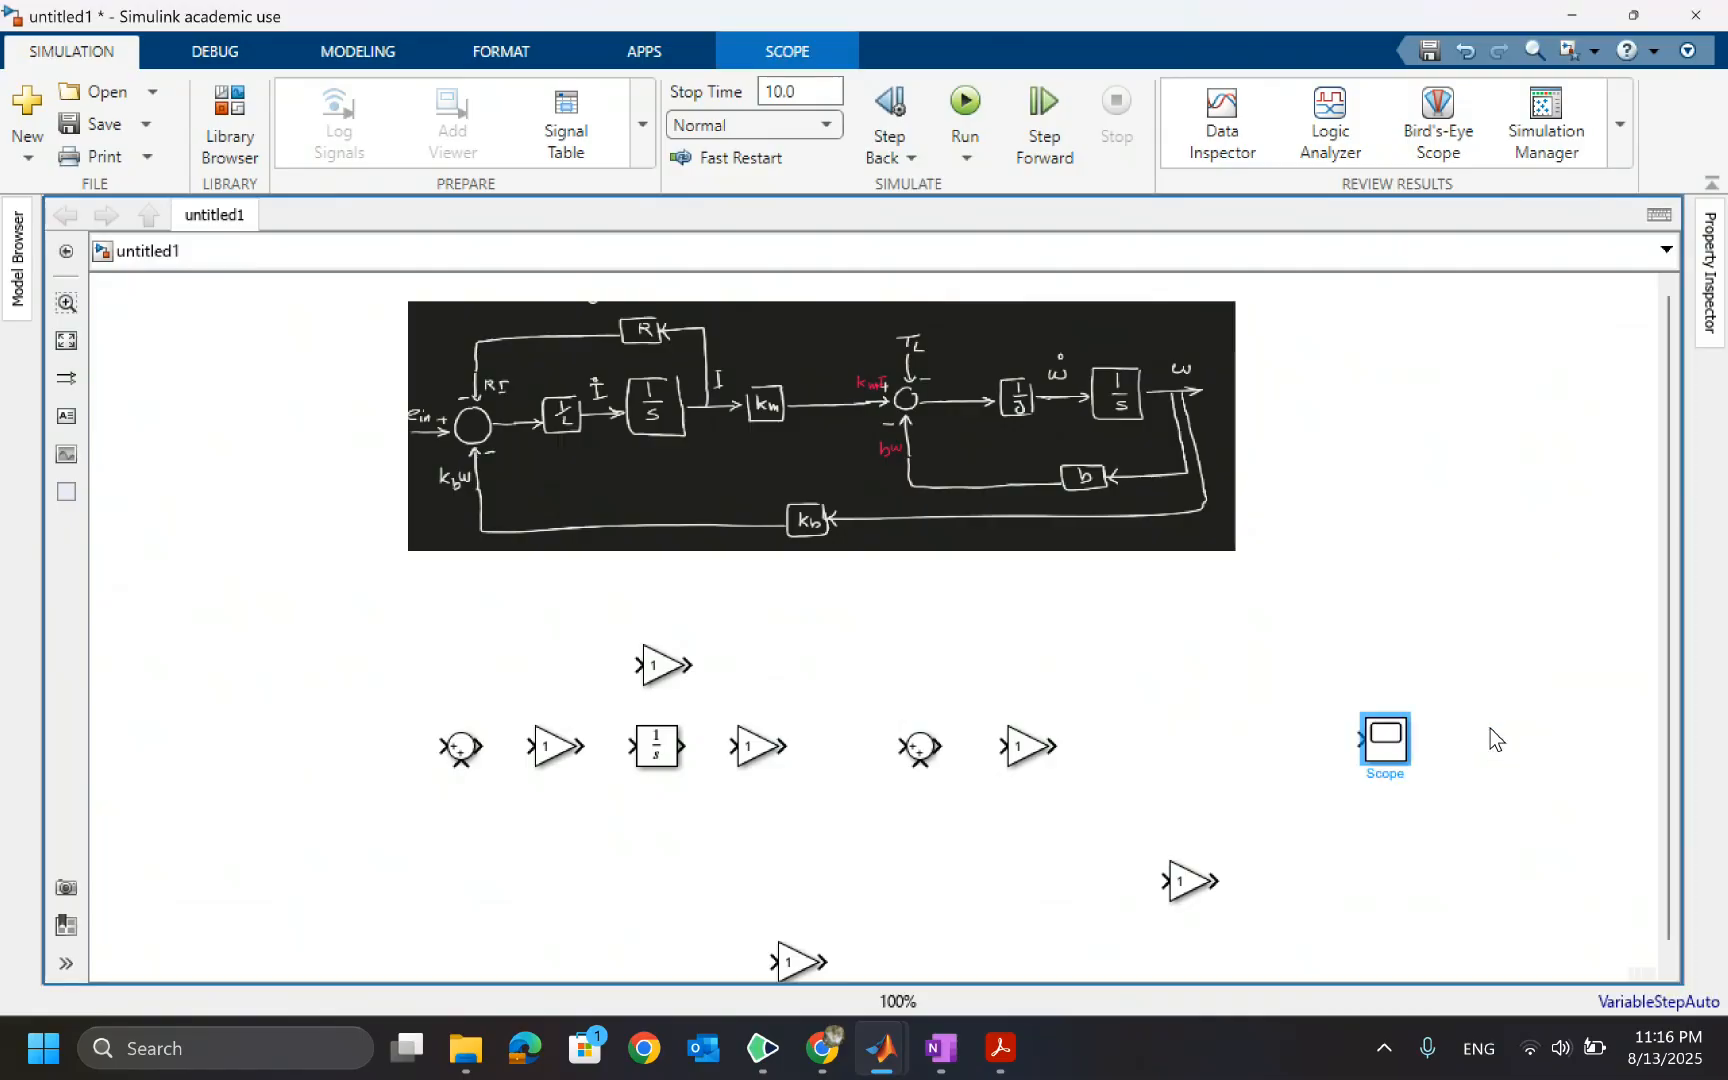
{"action": "left_click_drag", "start_coordinate": [1393, 752], "coordinate": [1427, 759]}
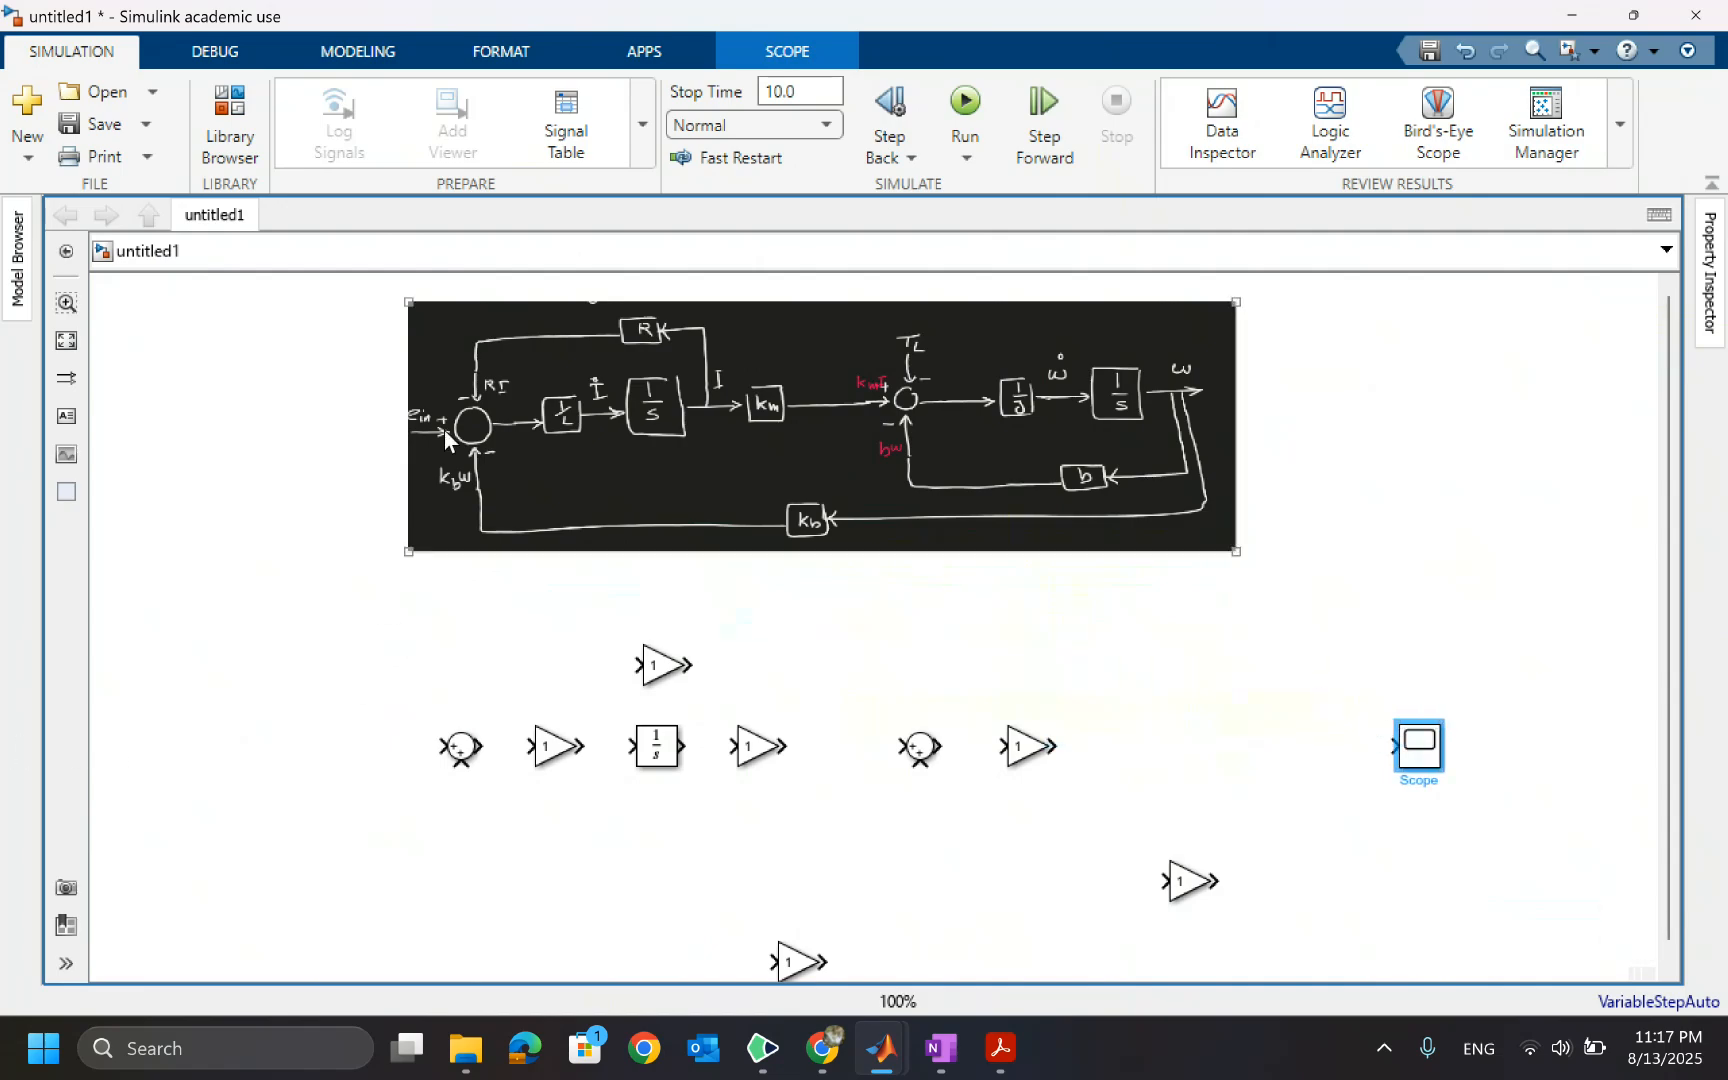
Add a Step block at the left end of the block row
{"action": "double_click", "coordinate": [305, 752]}
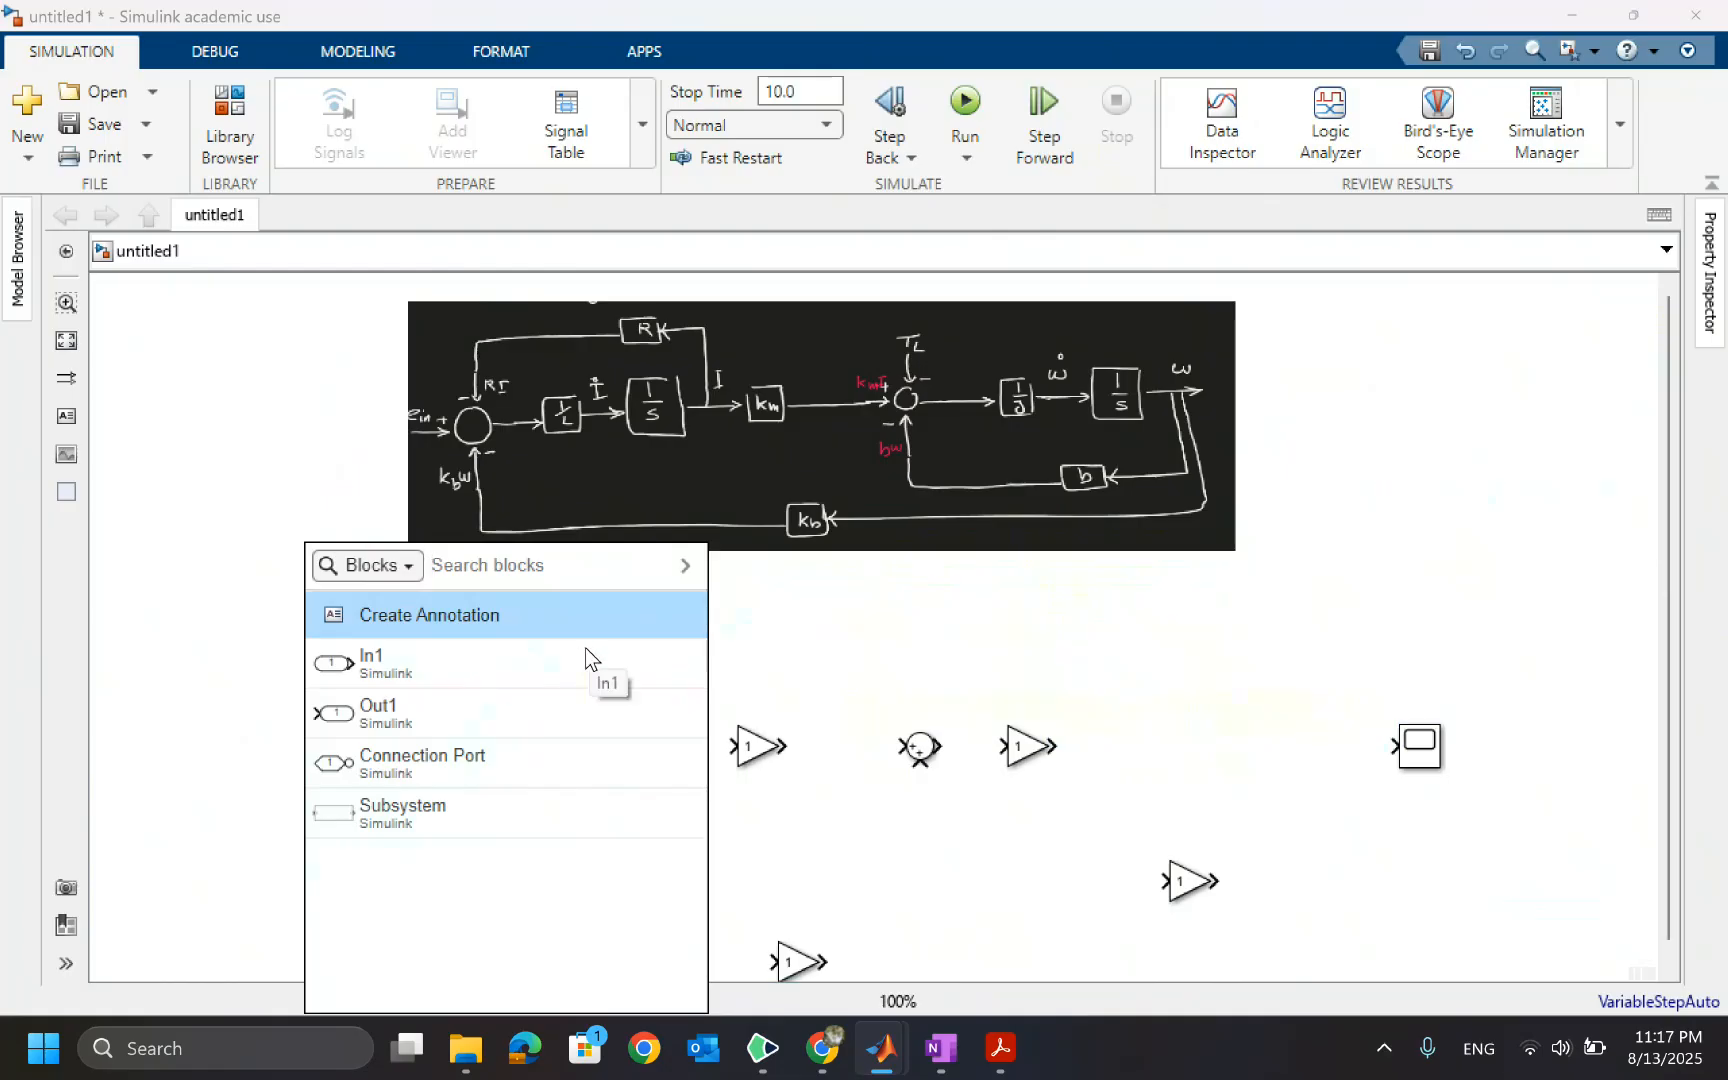
{"action": "type", "text": "step"}
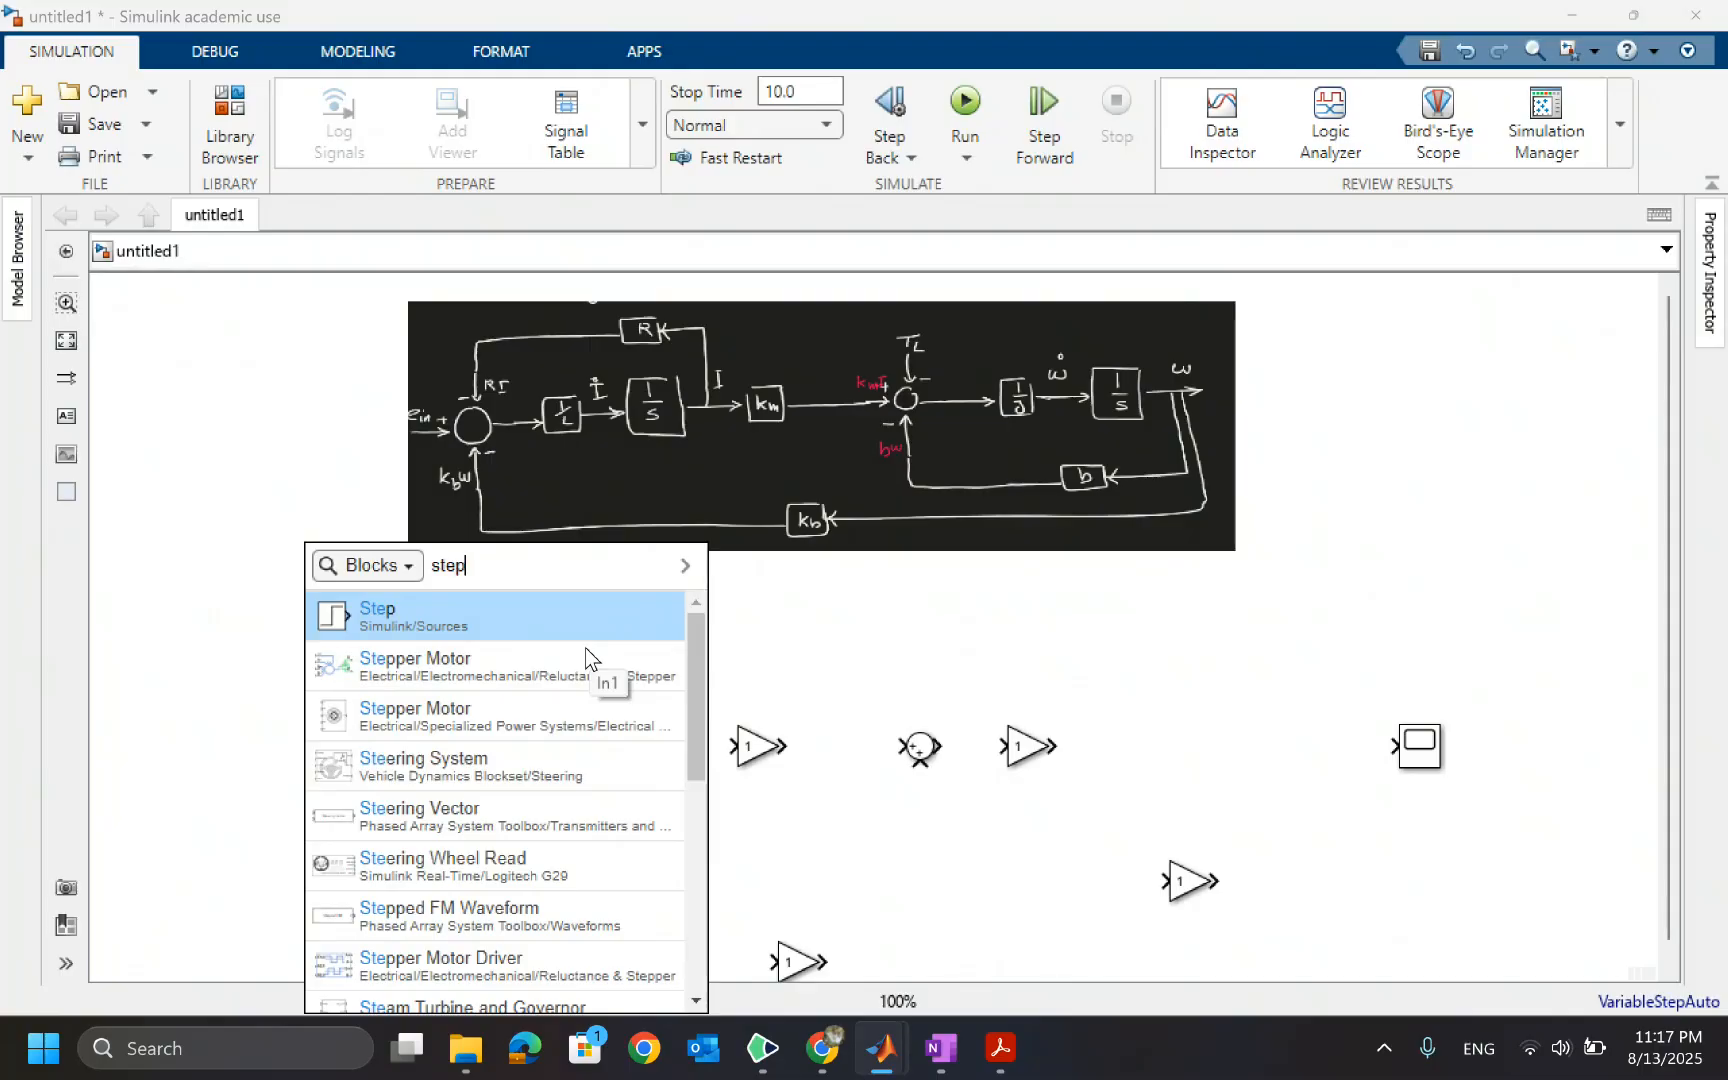
{"action": "left_click", "coordinate": [378, 620]}
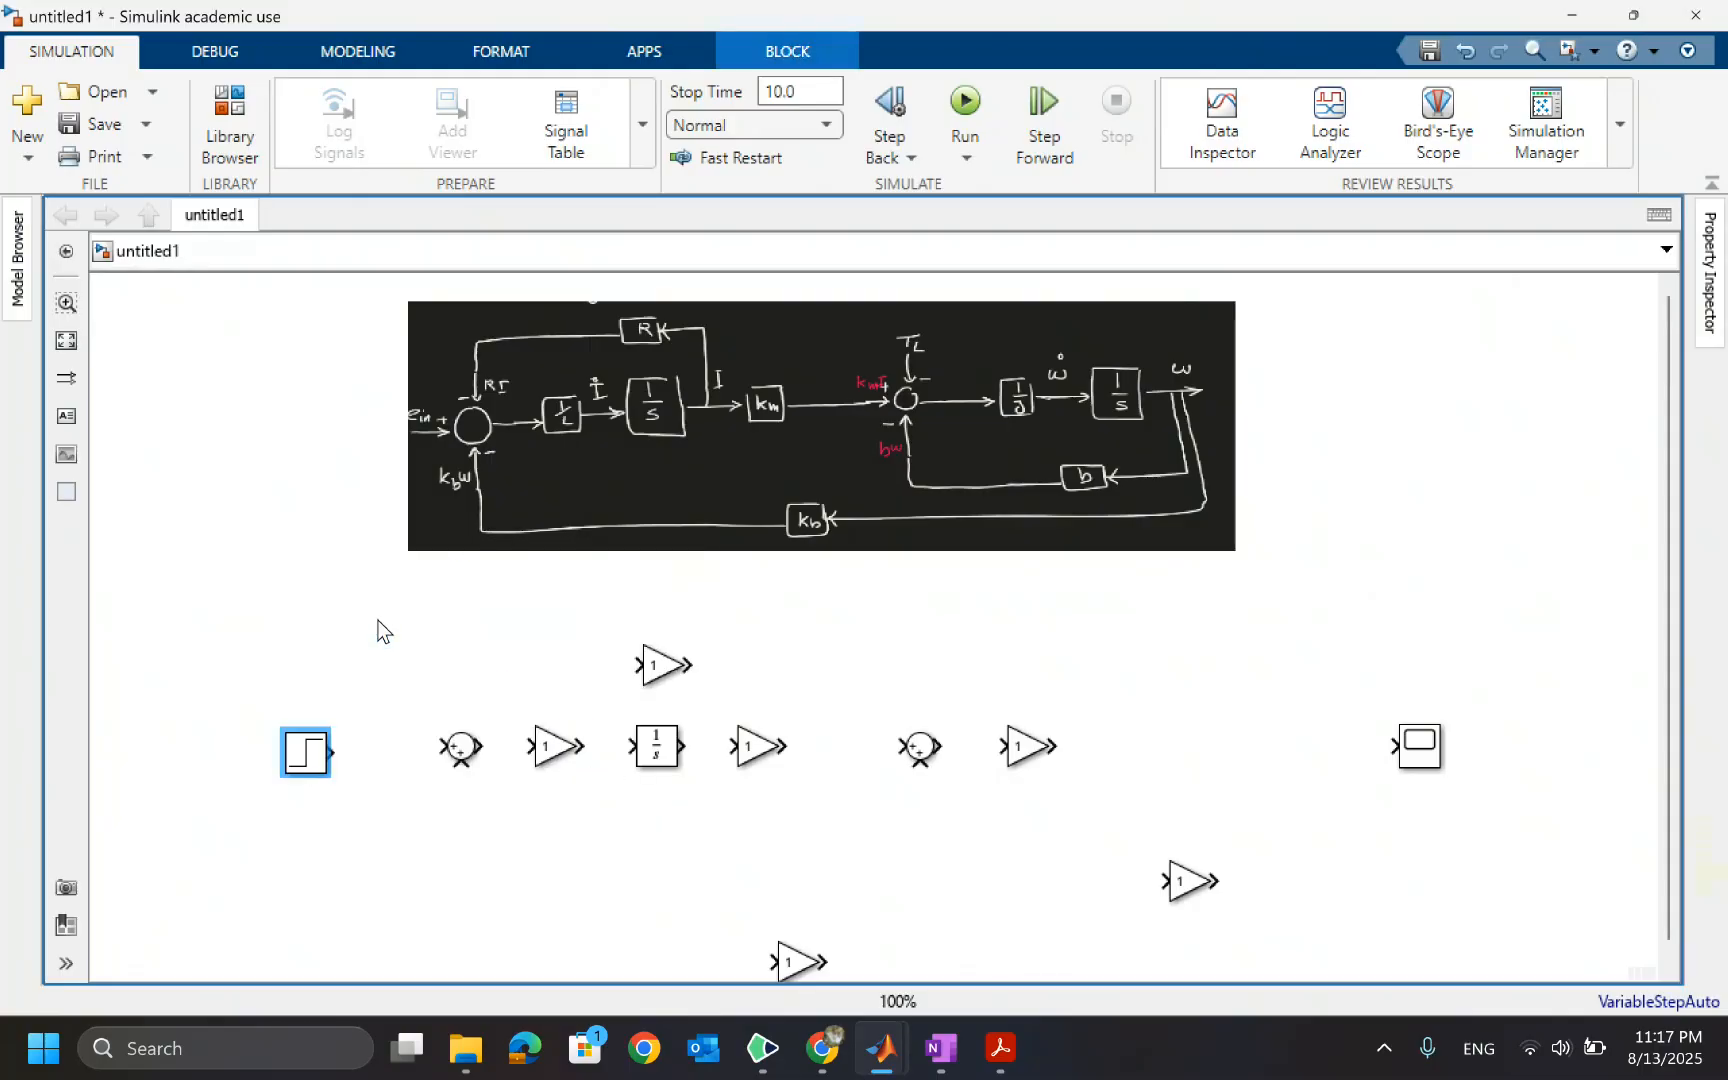
{"action": "left_click_drag", "start_coordinate": [308, 752], "coordinate": [292, 752]}
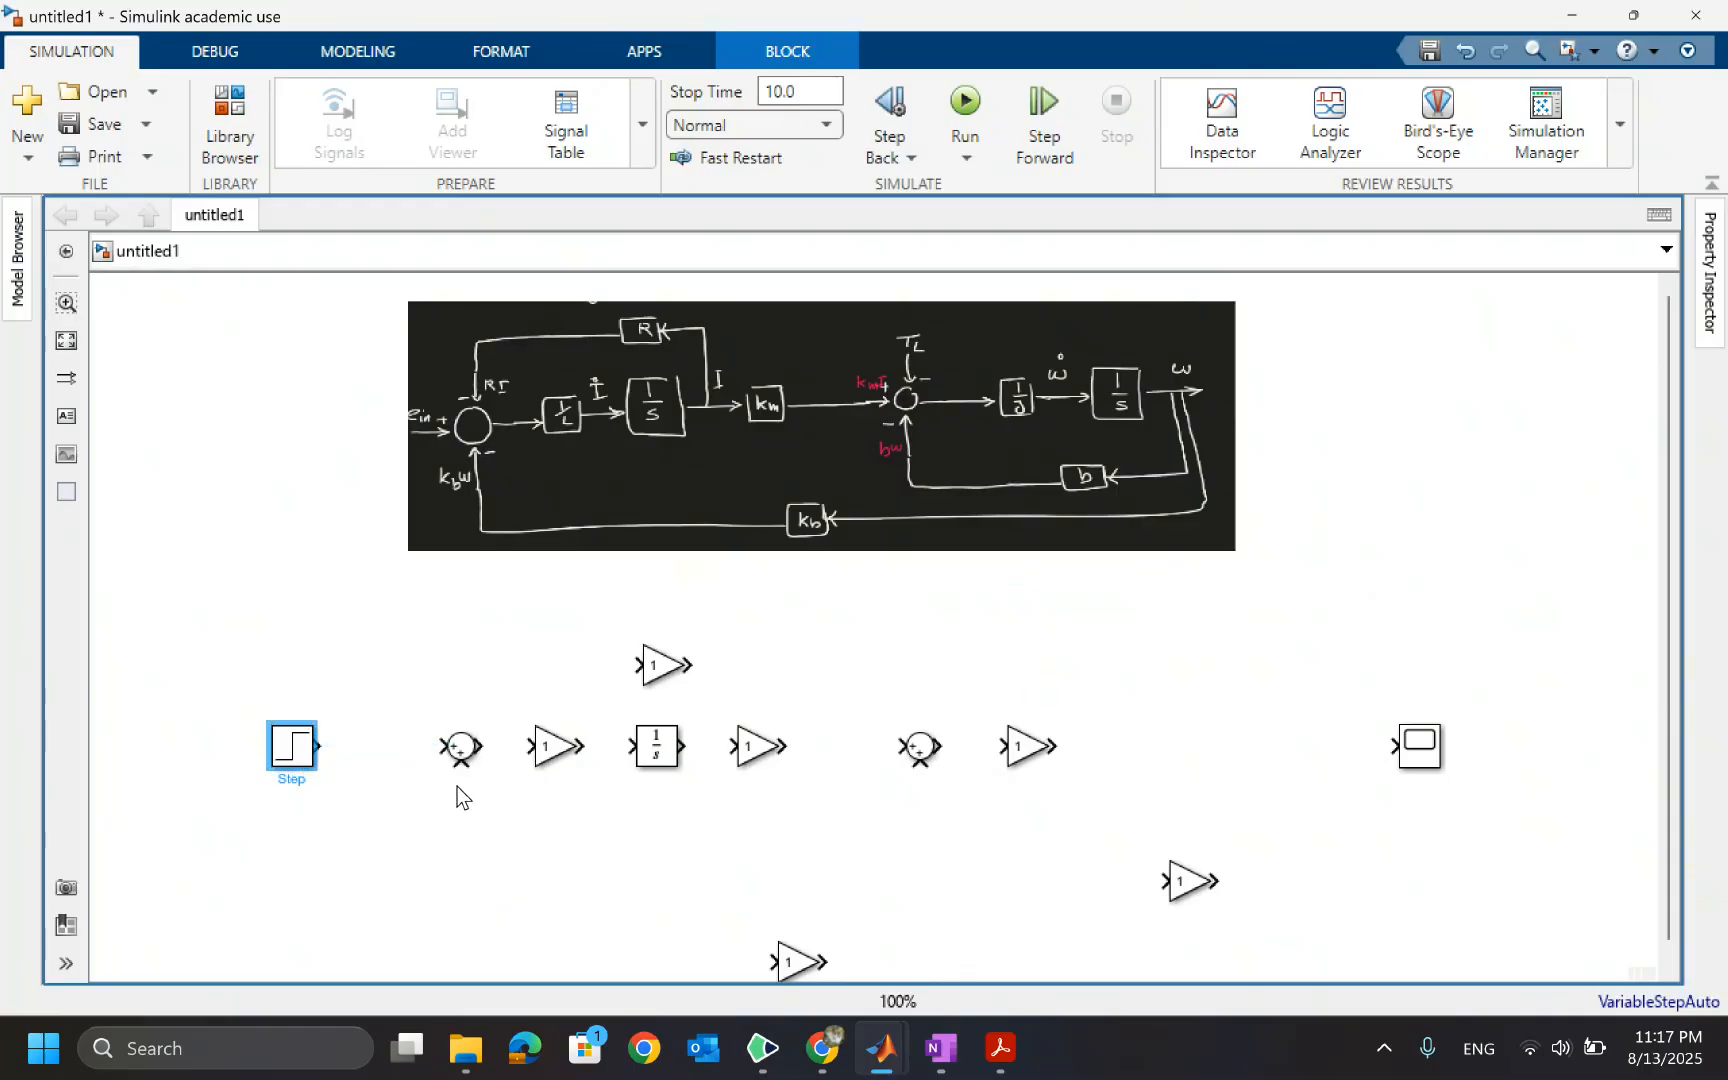
Set the first Sum block's list of signs to -|+|- and shift it slightly left
{"action": "left_click", "coordinate": [460, 746]}
{"action": "left_click", "coordinate": [495, 525]}
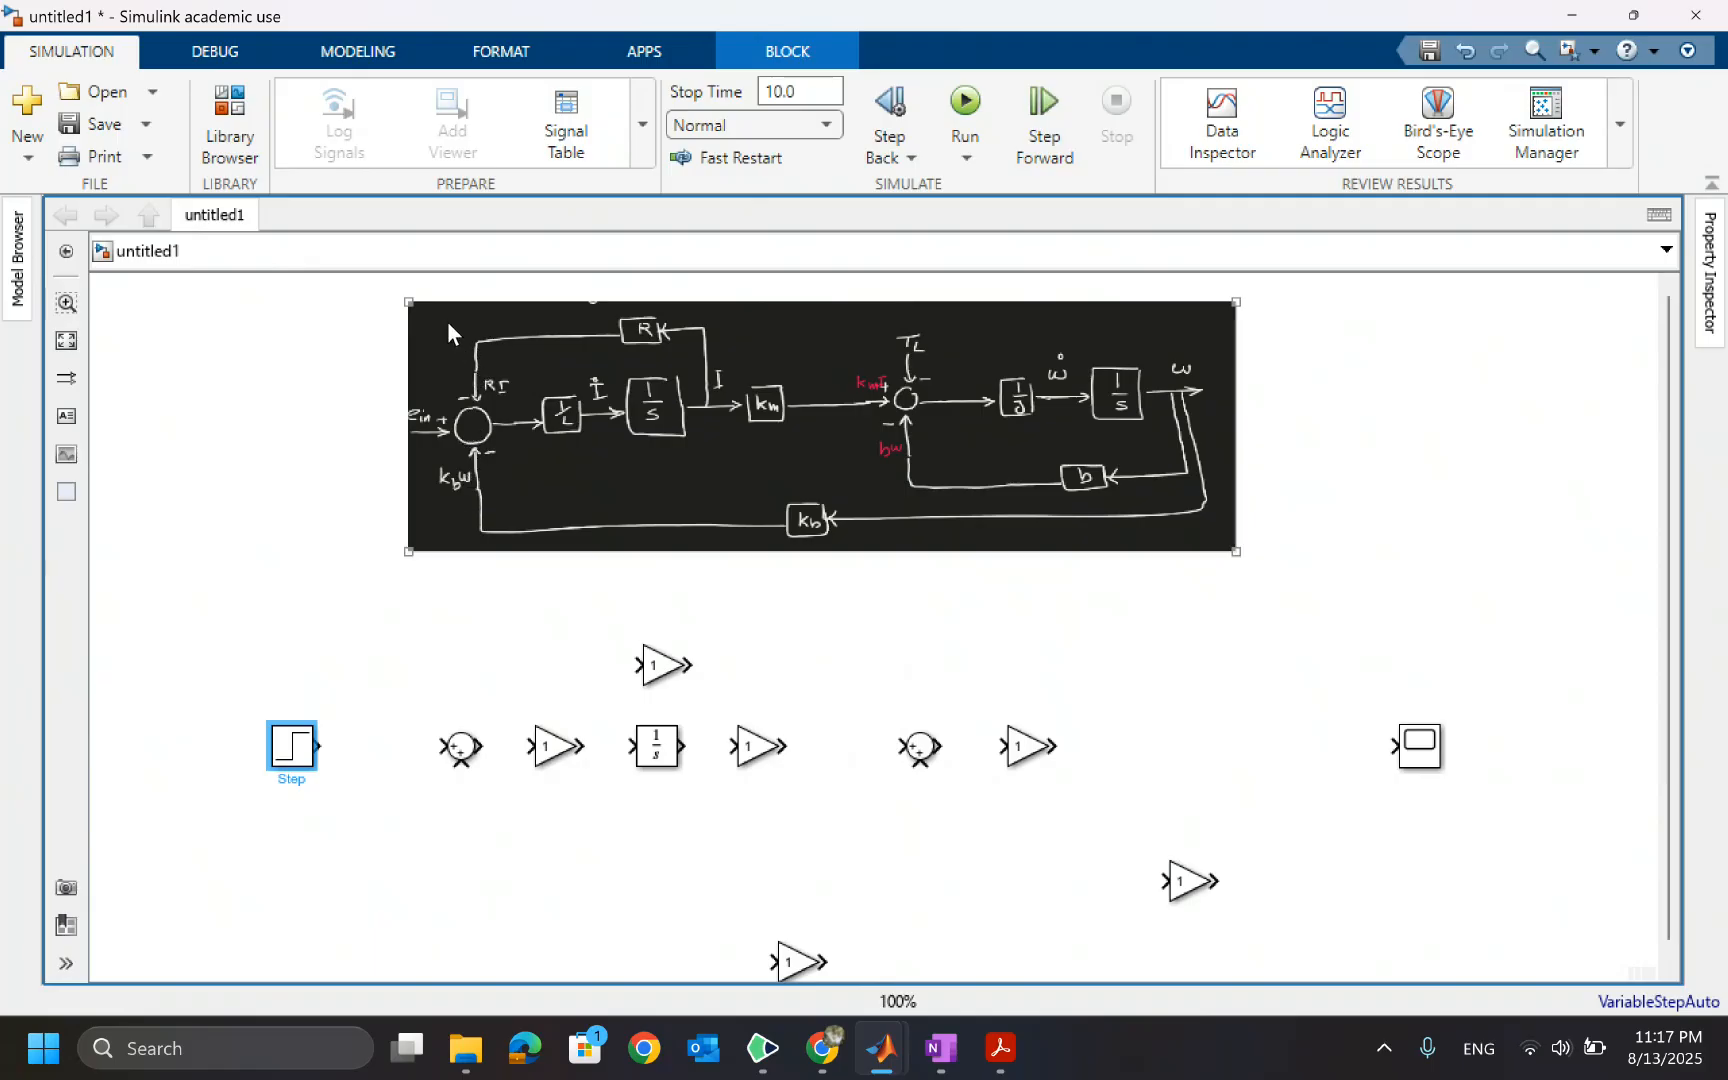
{"action": "double_click", "coordinate": [458, 745]}
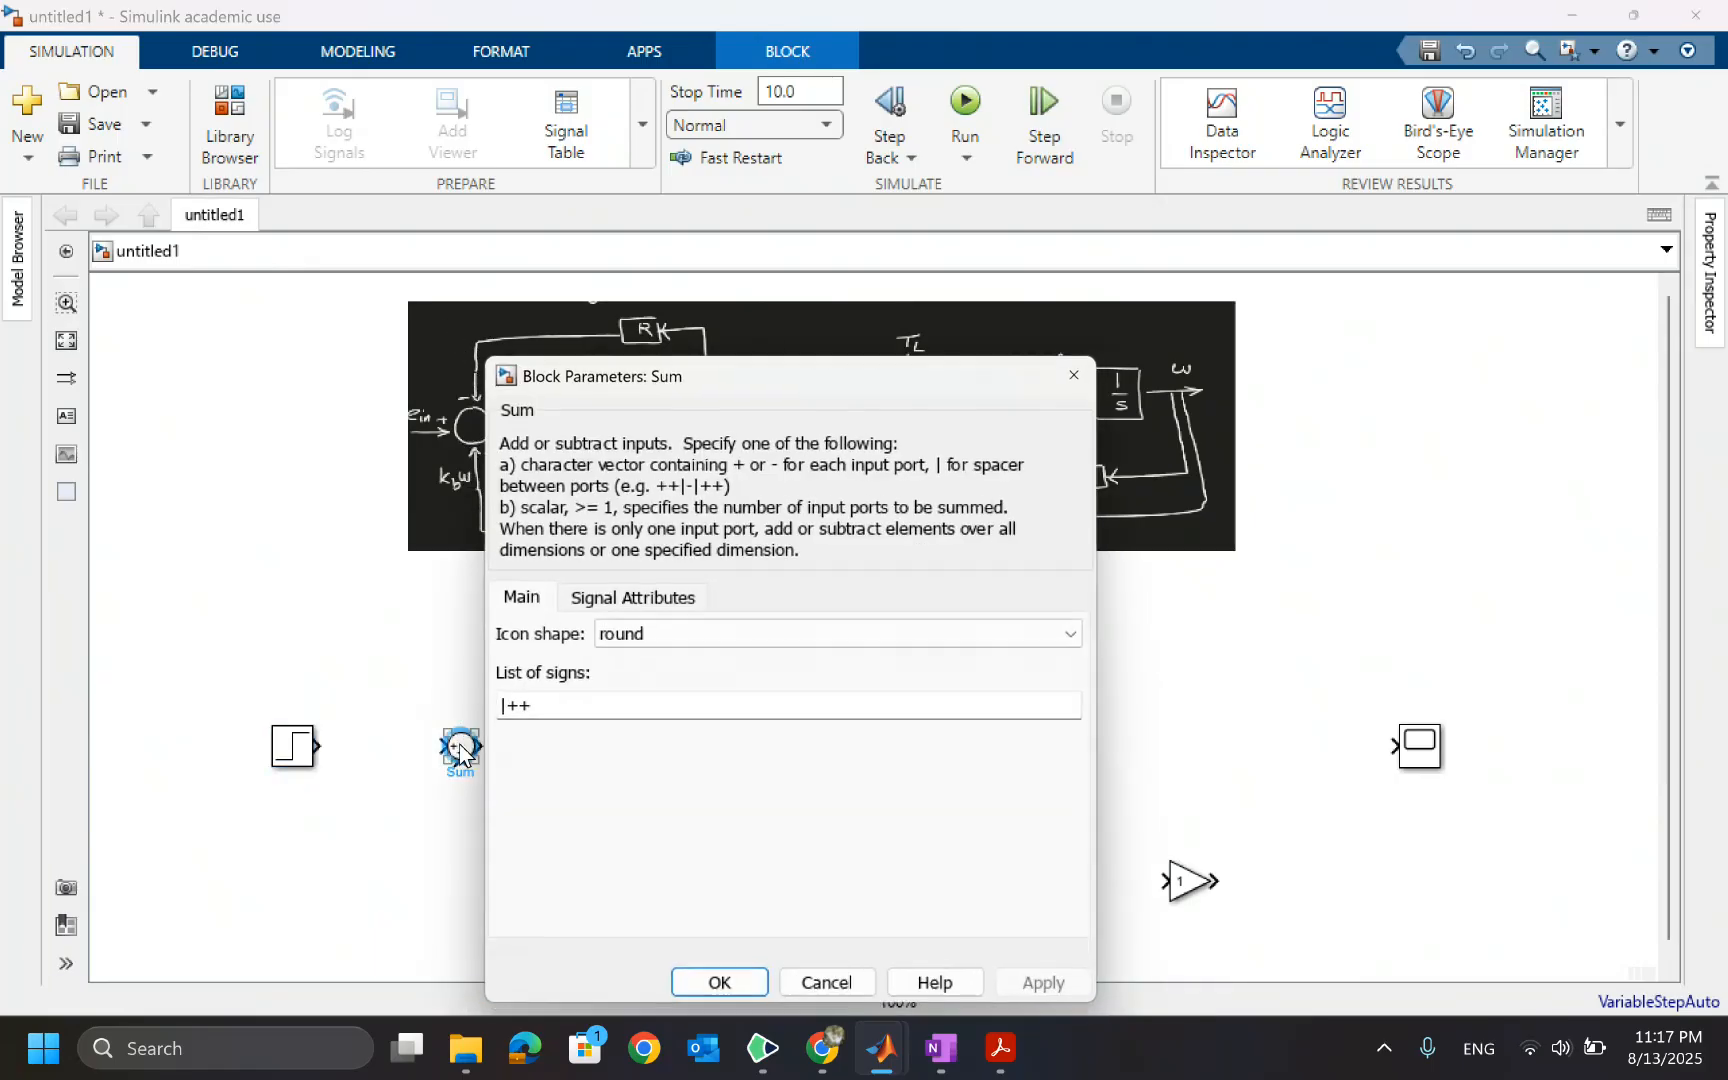
{"action": "left_click_drag", "start_coordinate": [541, 709], "coordinate": [502, 709]}
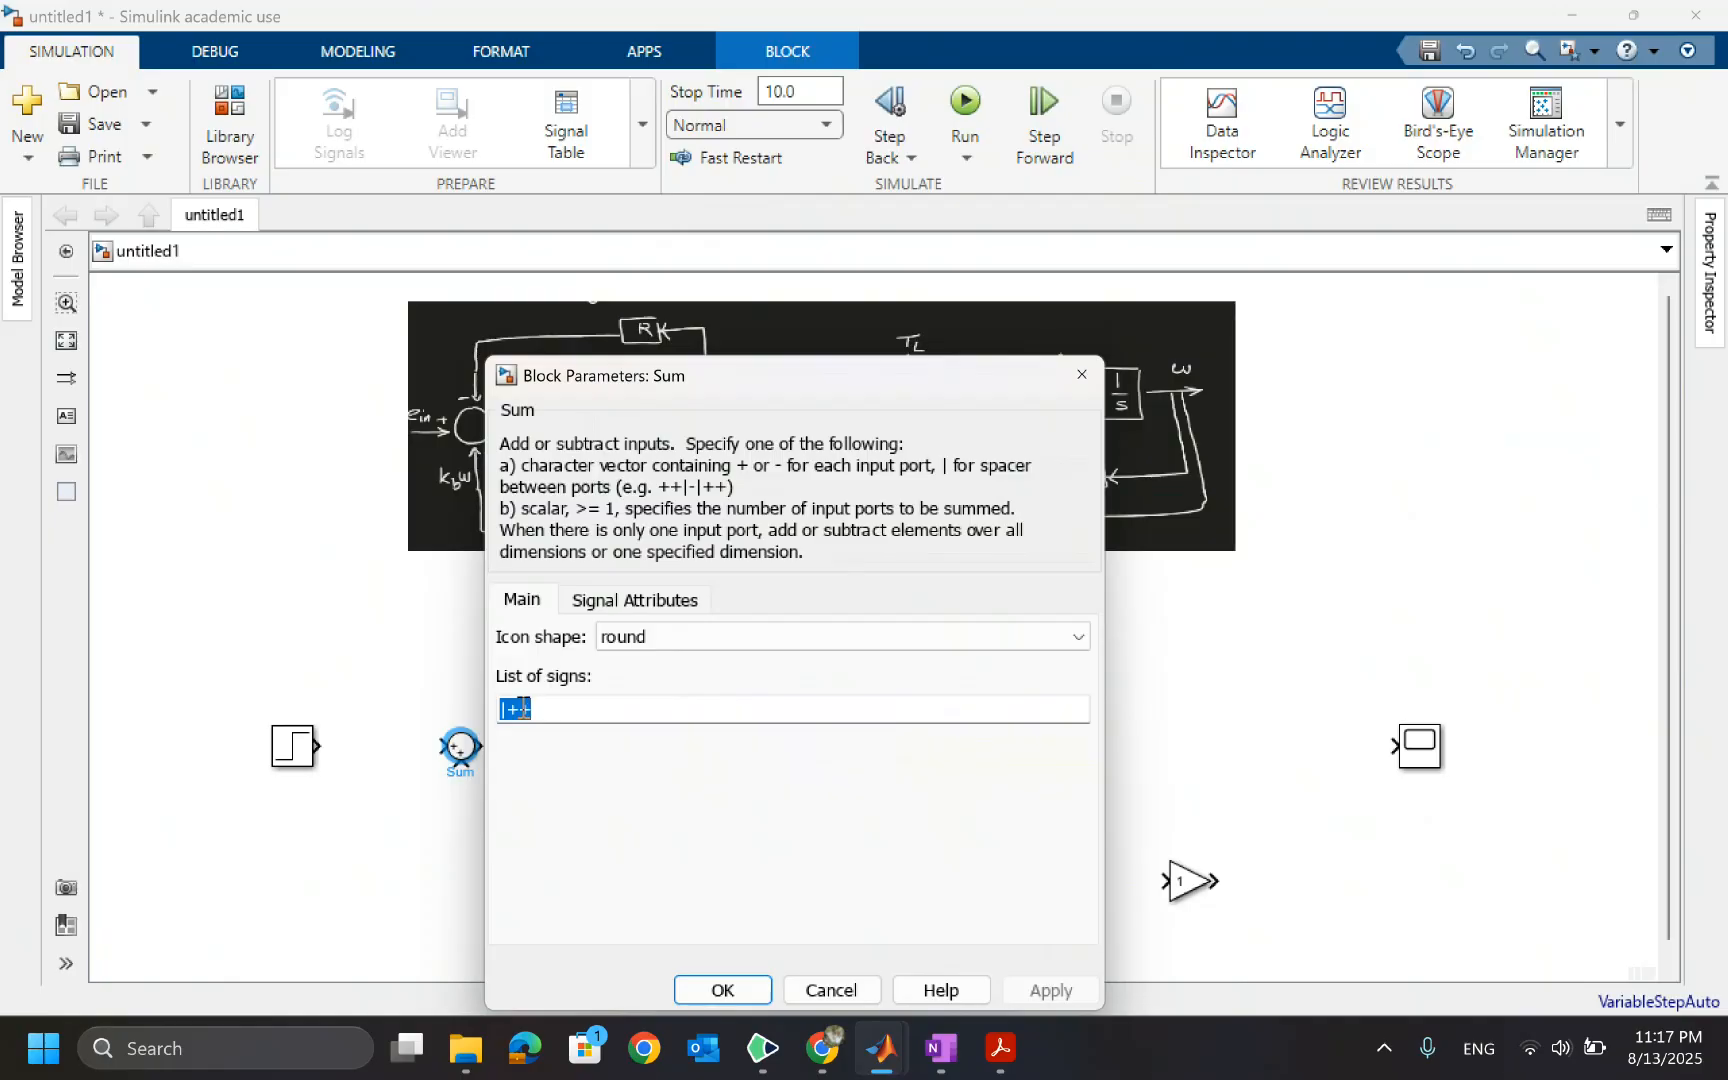
{"action": "left_click", "coordinate": [509, 709]}
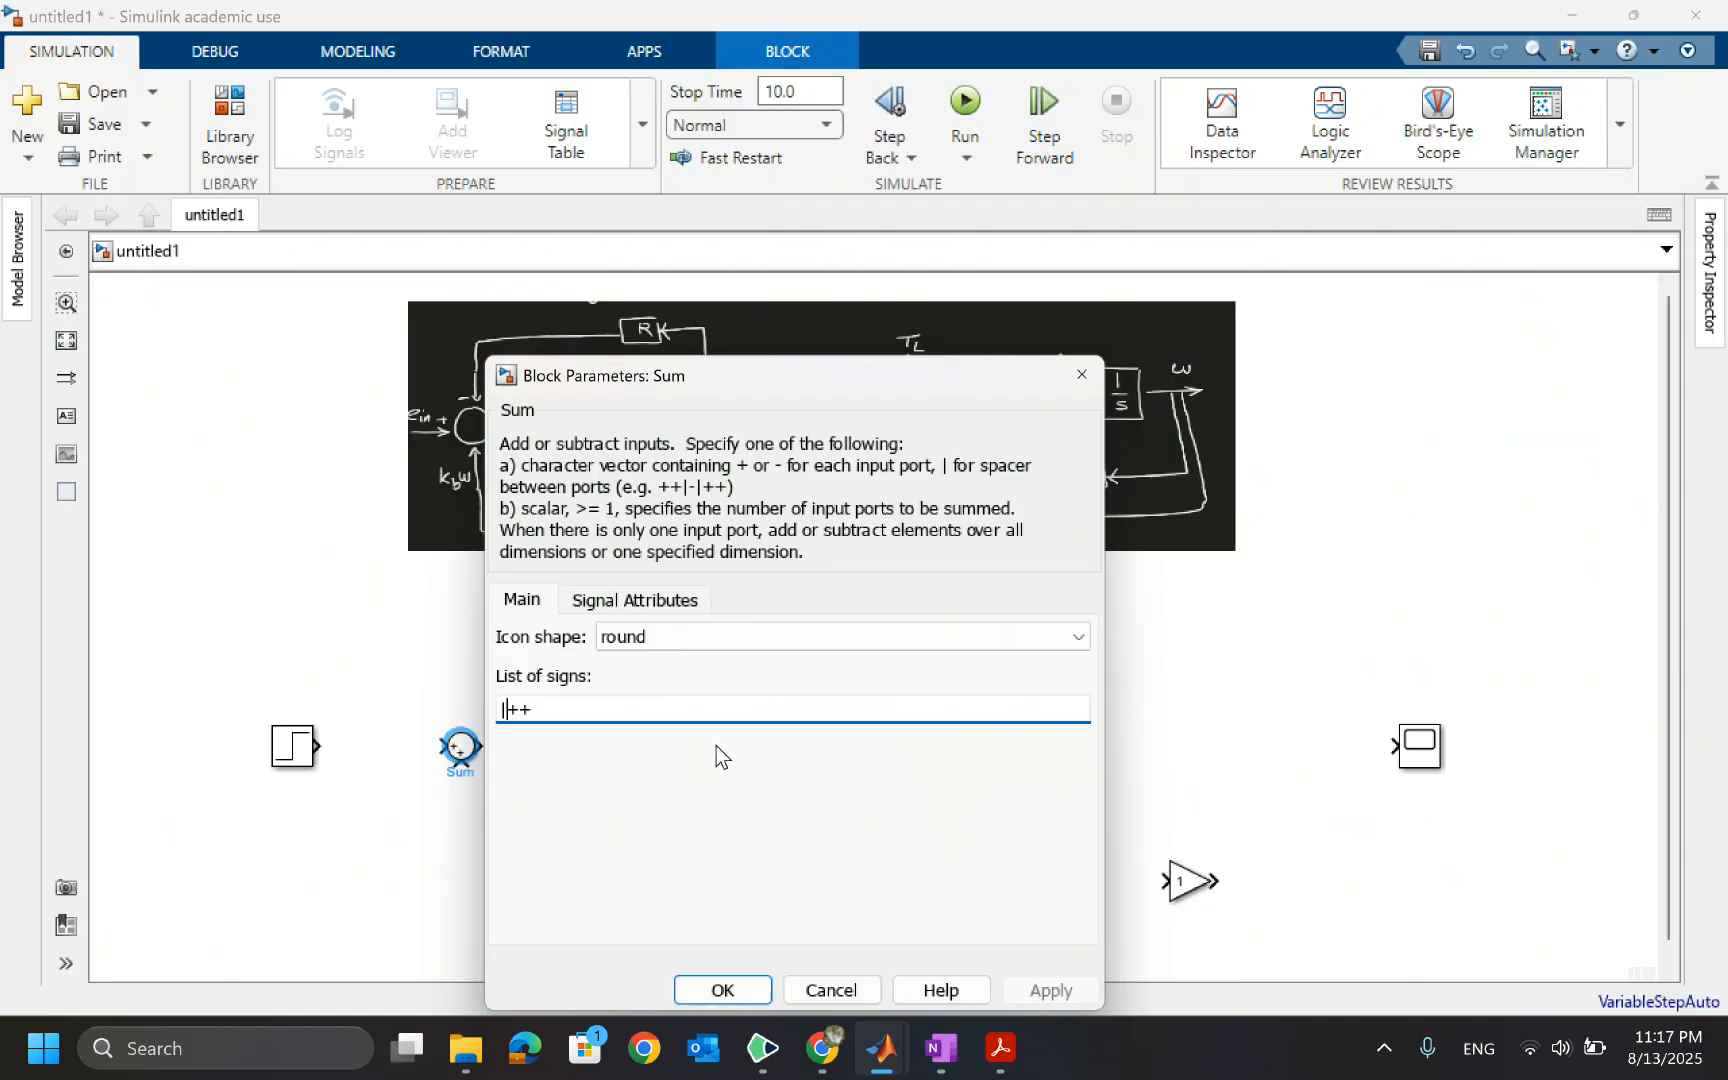
{"action": "key", "text": "Left"}
{"action": "type", "text": "-"}
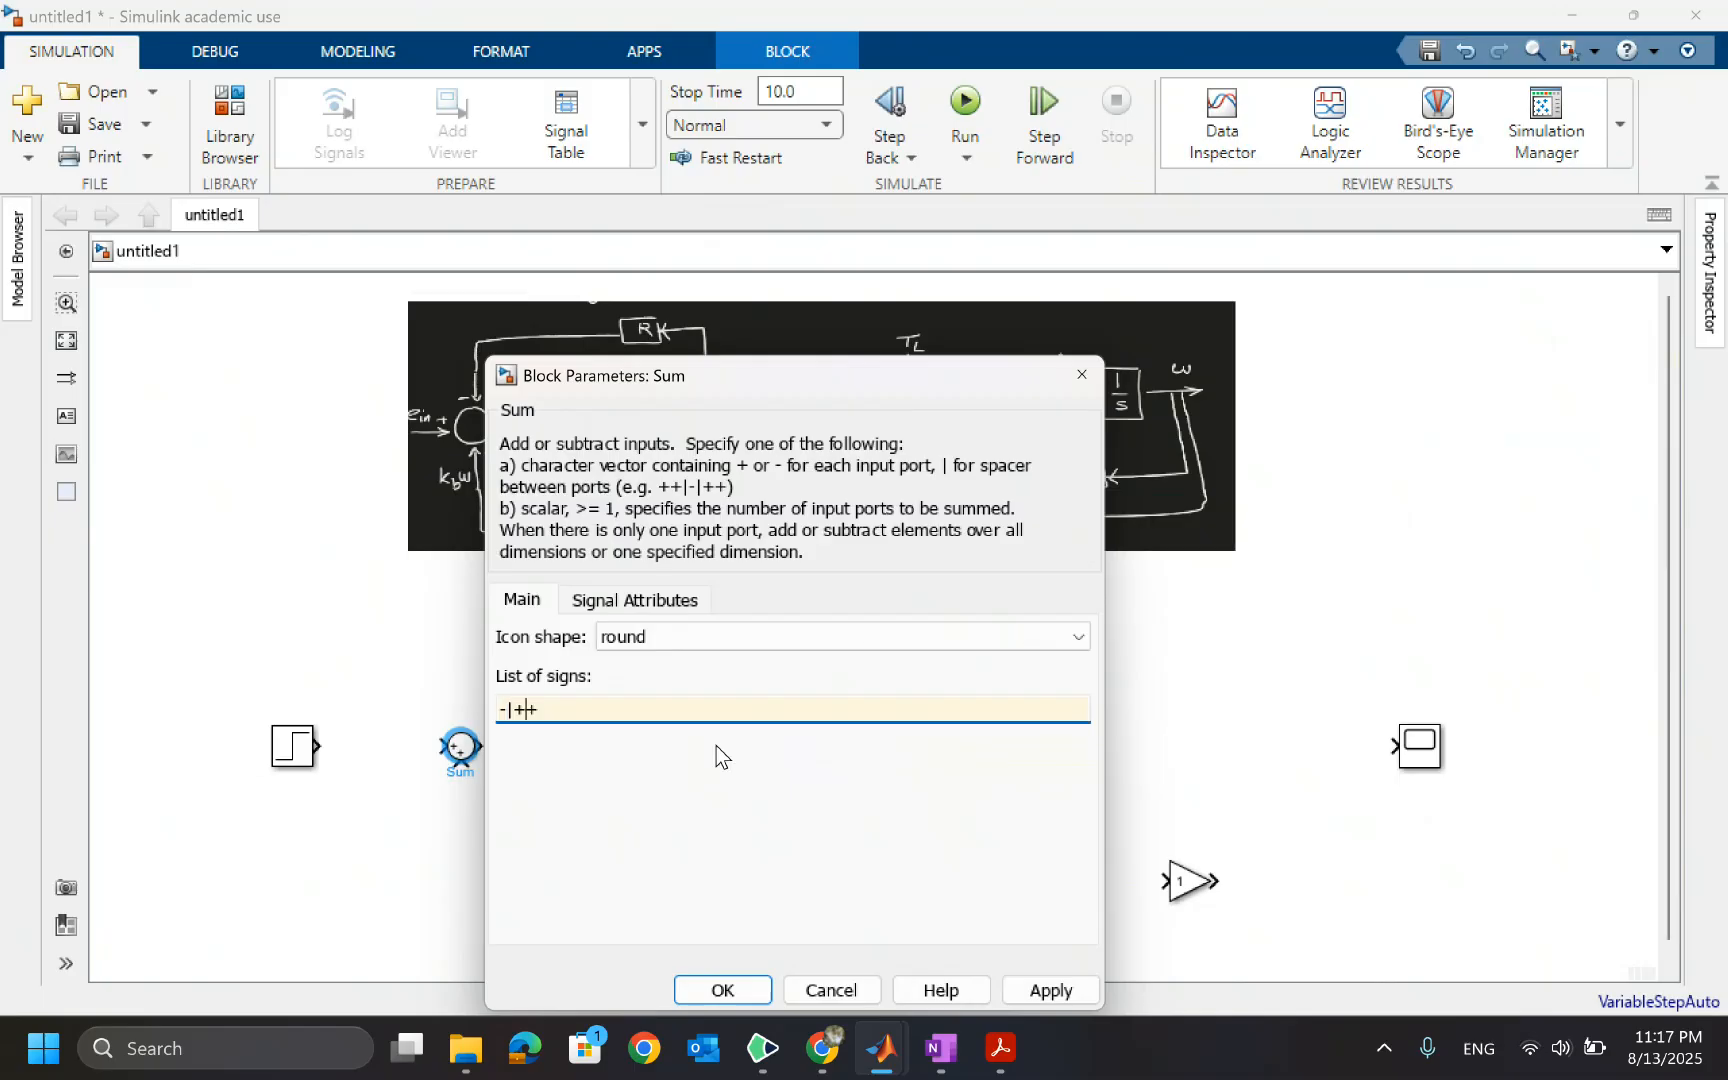
{"action": "key", "text": "Delete"}
{"action": "type", "text": "\\"}
{"action": "key", "text": "BackSpace"}
{"action": "type", "text": "|-"}
{"action": "left_click", "coordinate": [726, 990]}
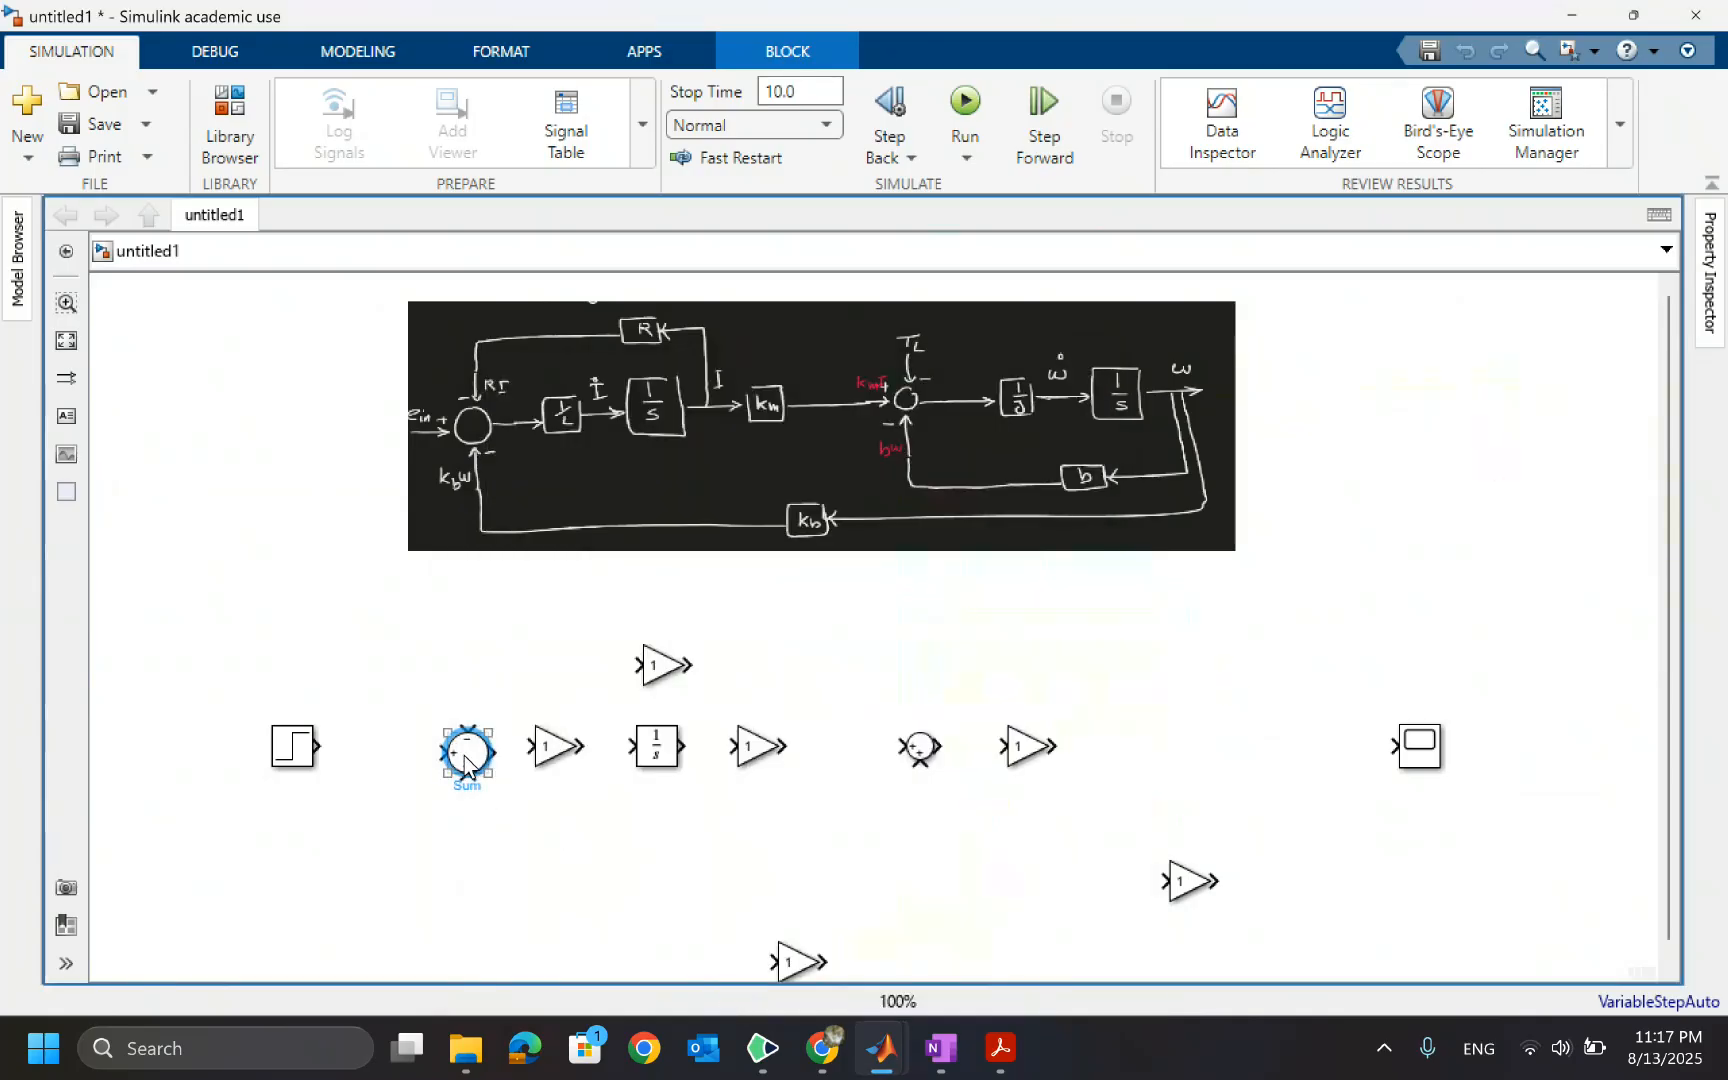
{"action": "left_click_drag", "start_coordinate": [465, 765], "coordinate": [425, 758]}
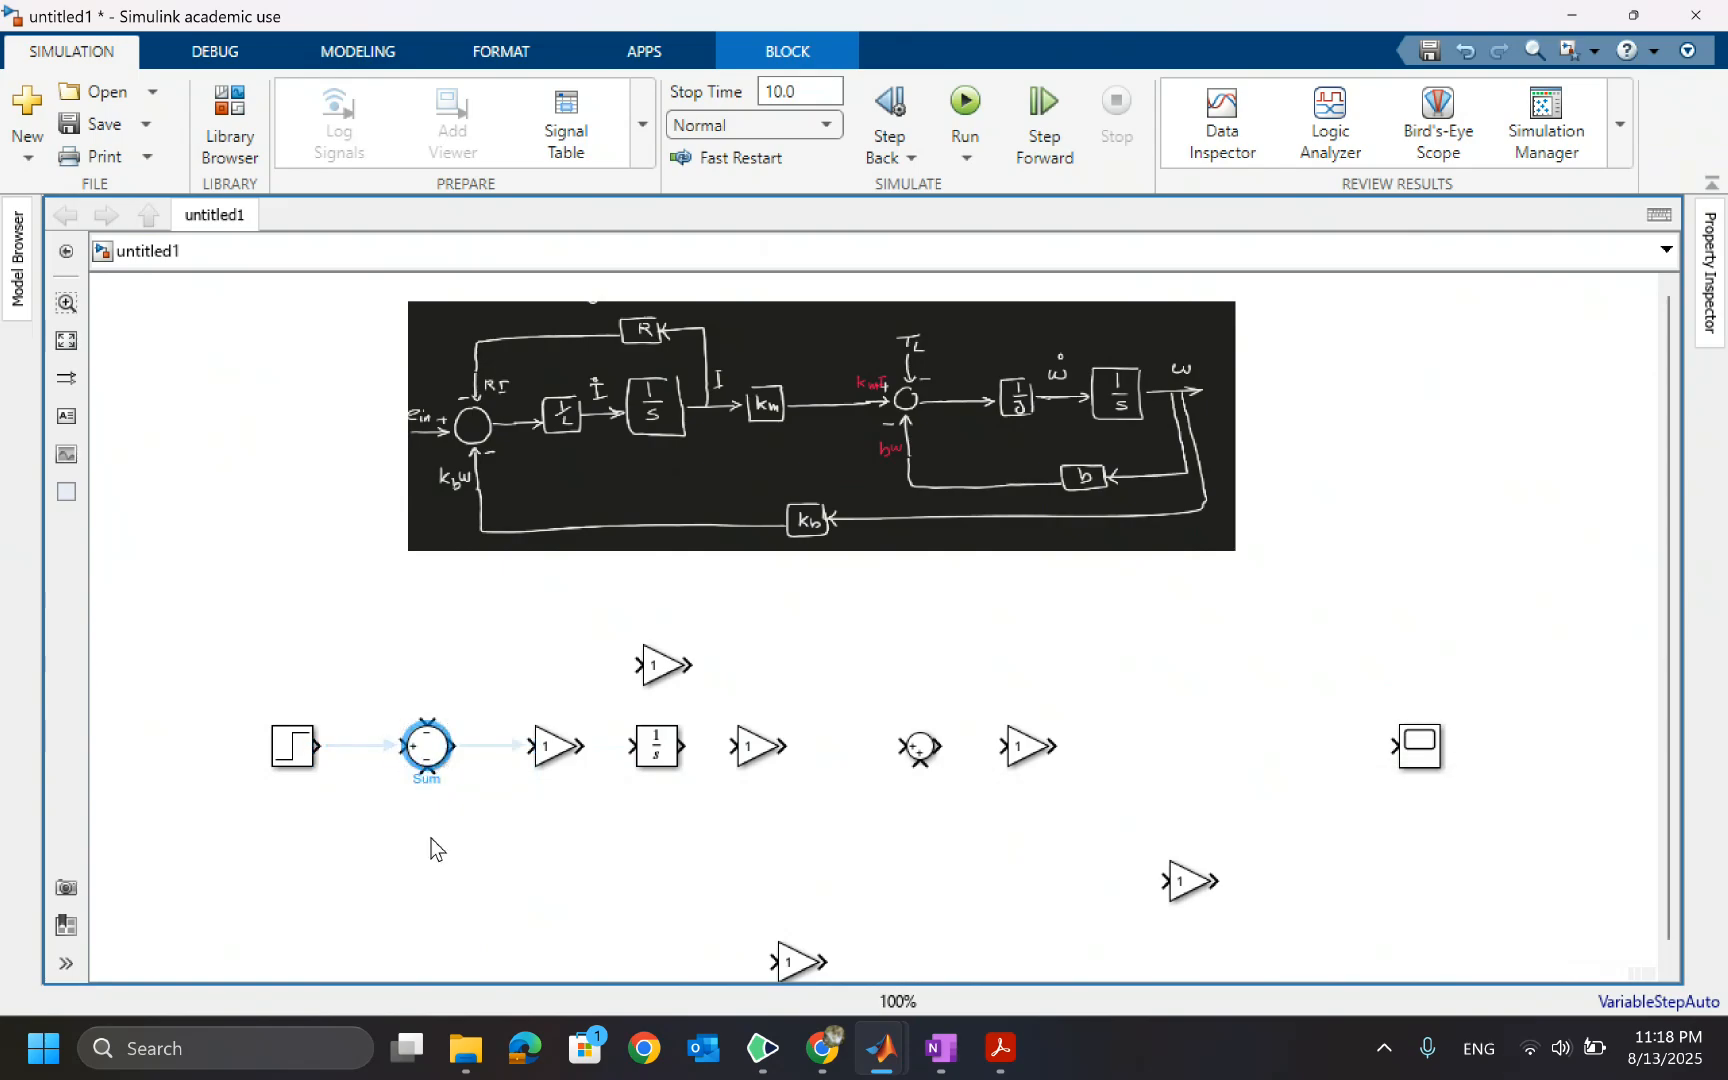
Set the gain of the block before the Integrator to 1/L
{"action": "double_click", "coordinate": [548, 746]}
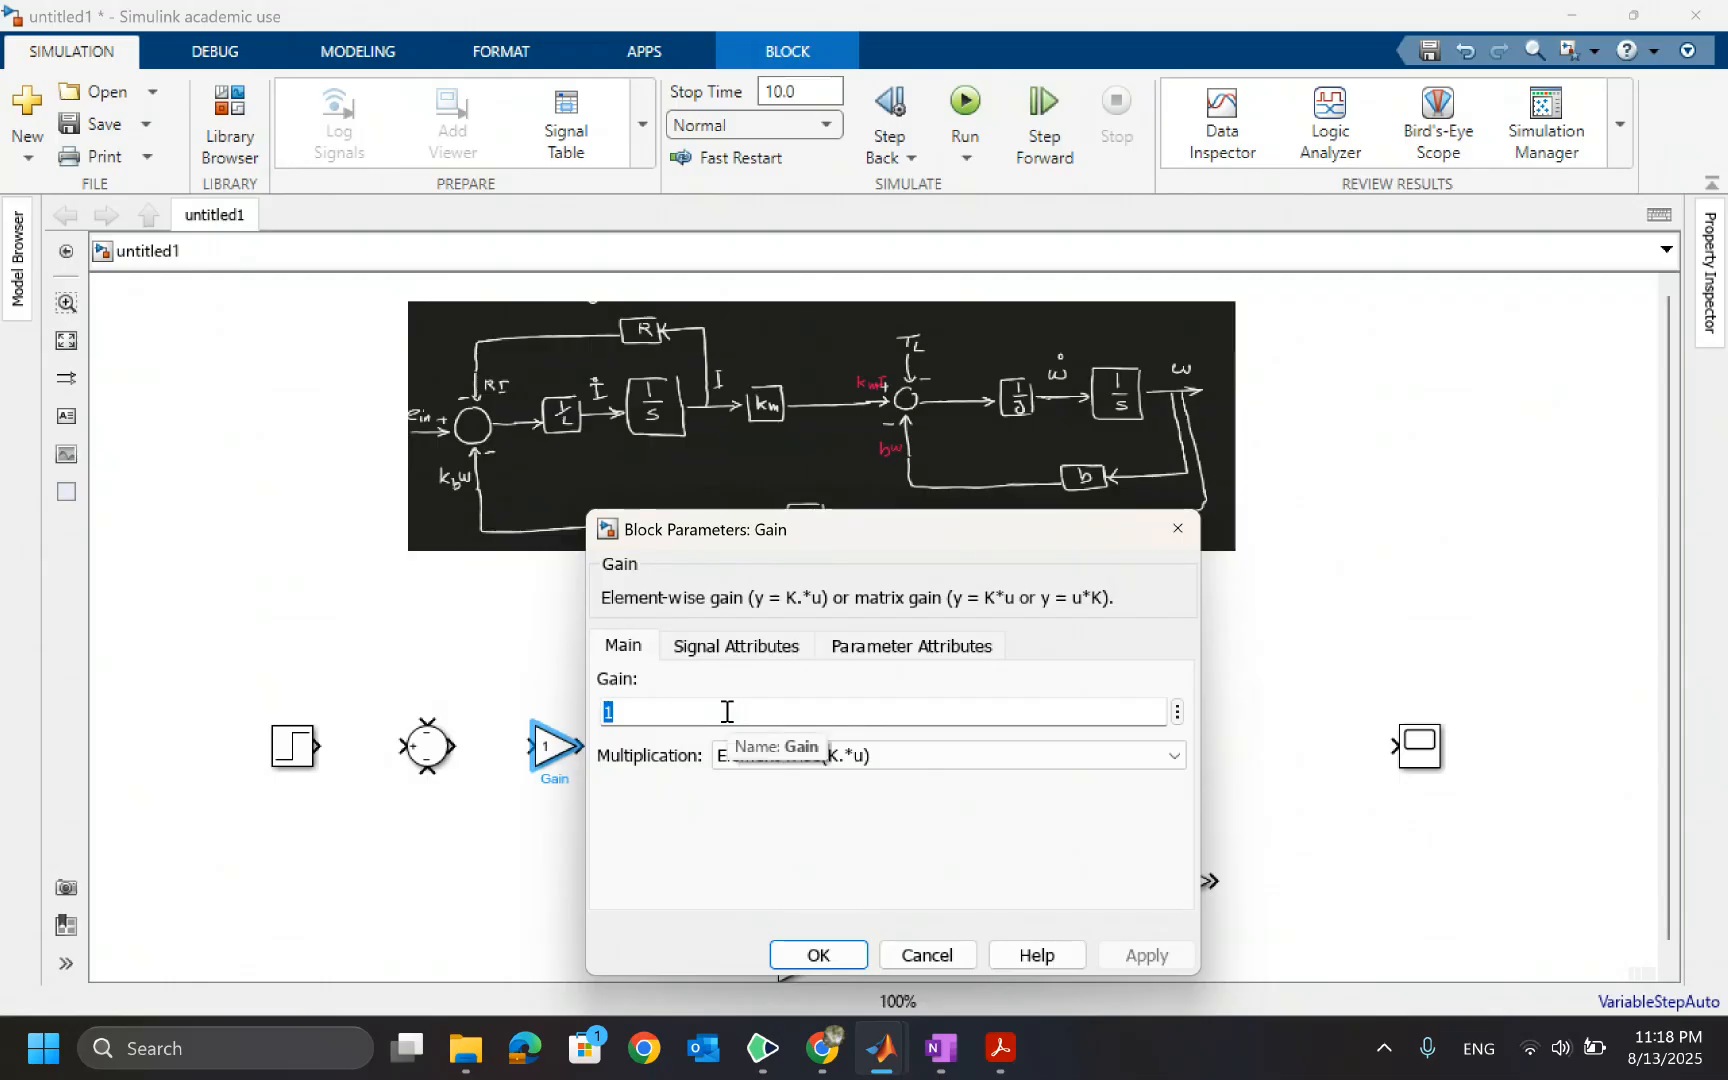
{"action": "type", "text": "1/L"}
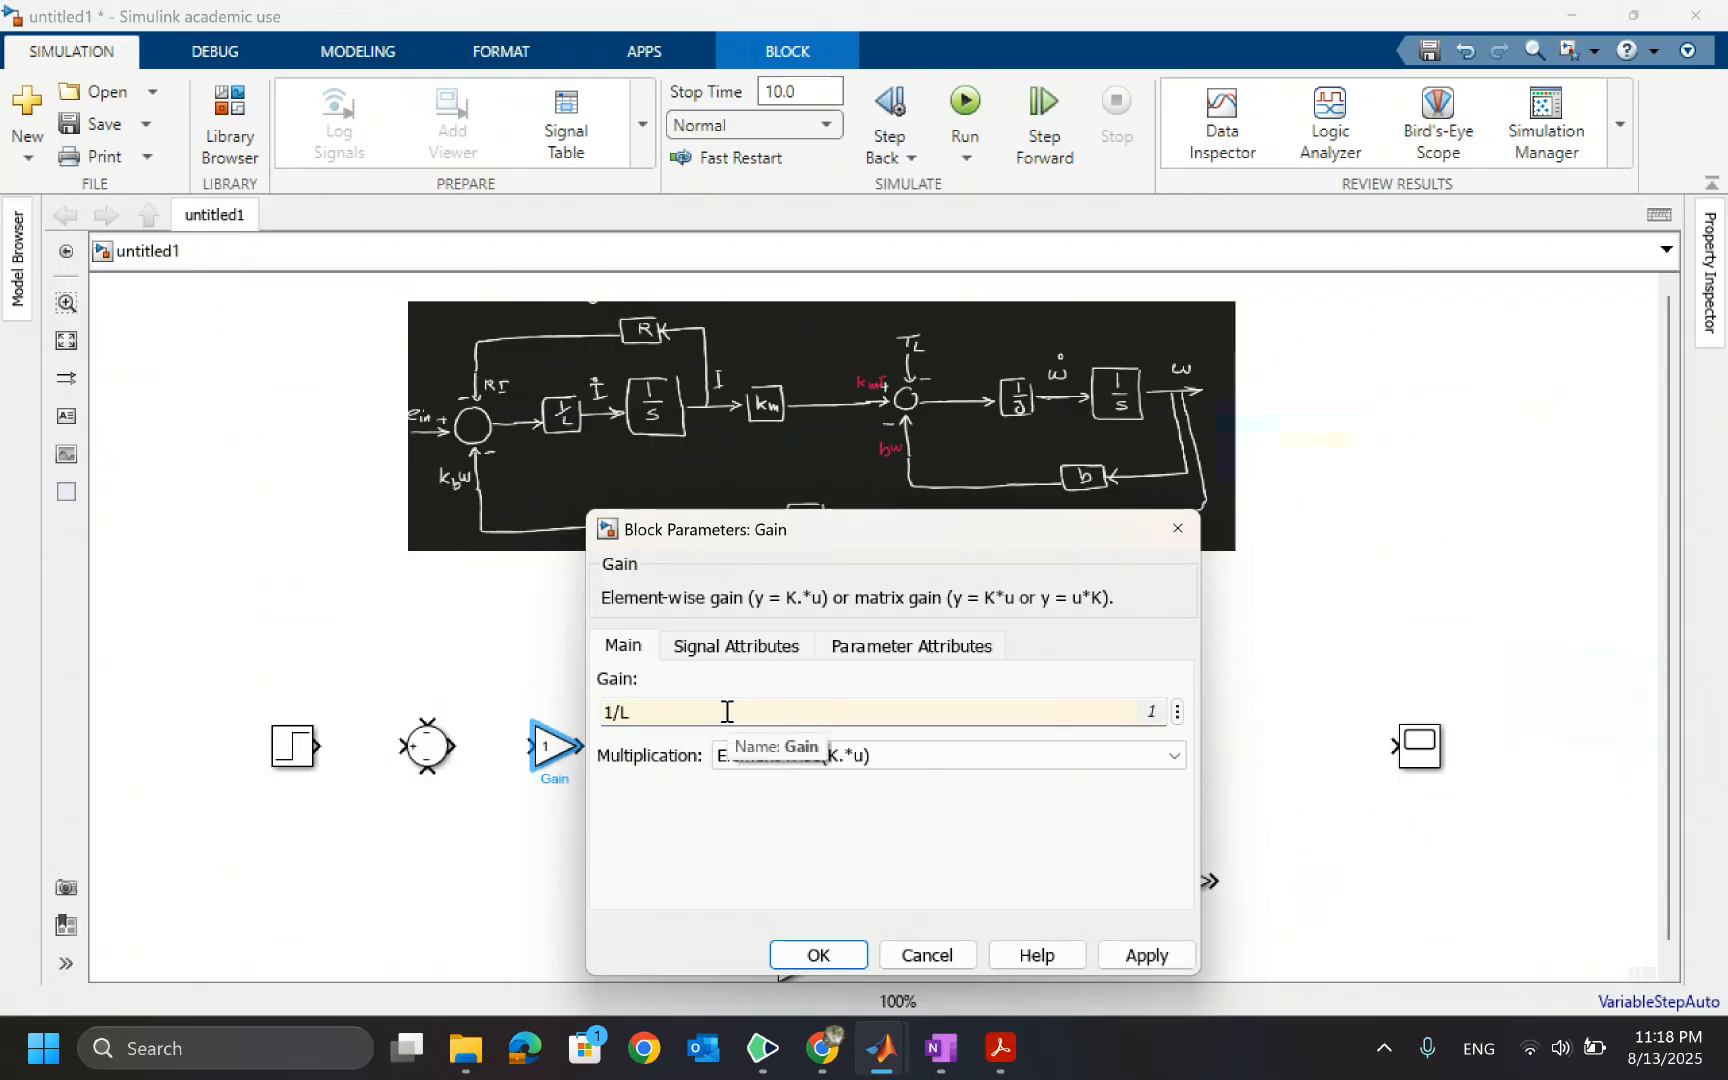
{"action": "left_click", "coordinate": [800, 958]}
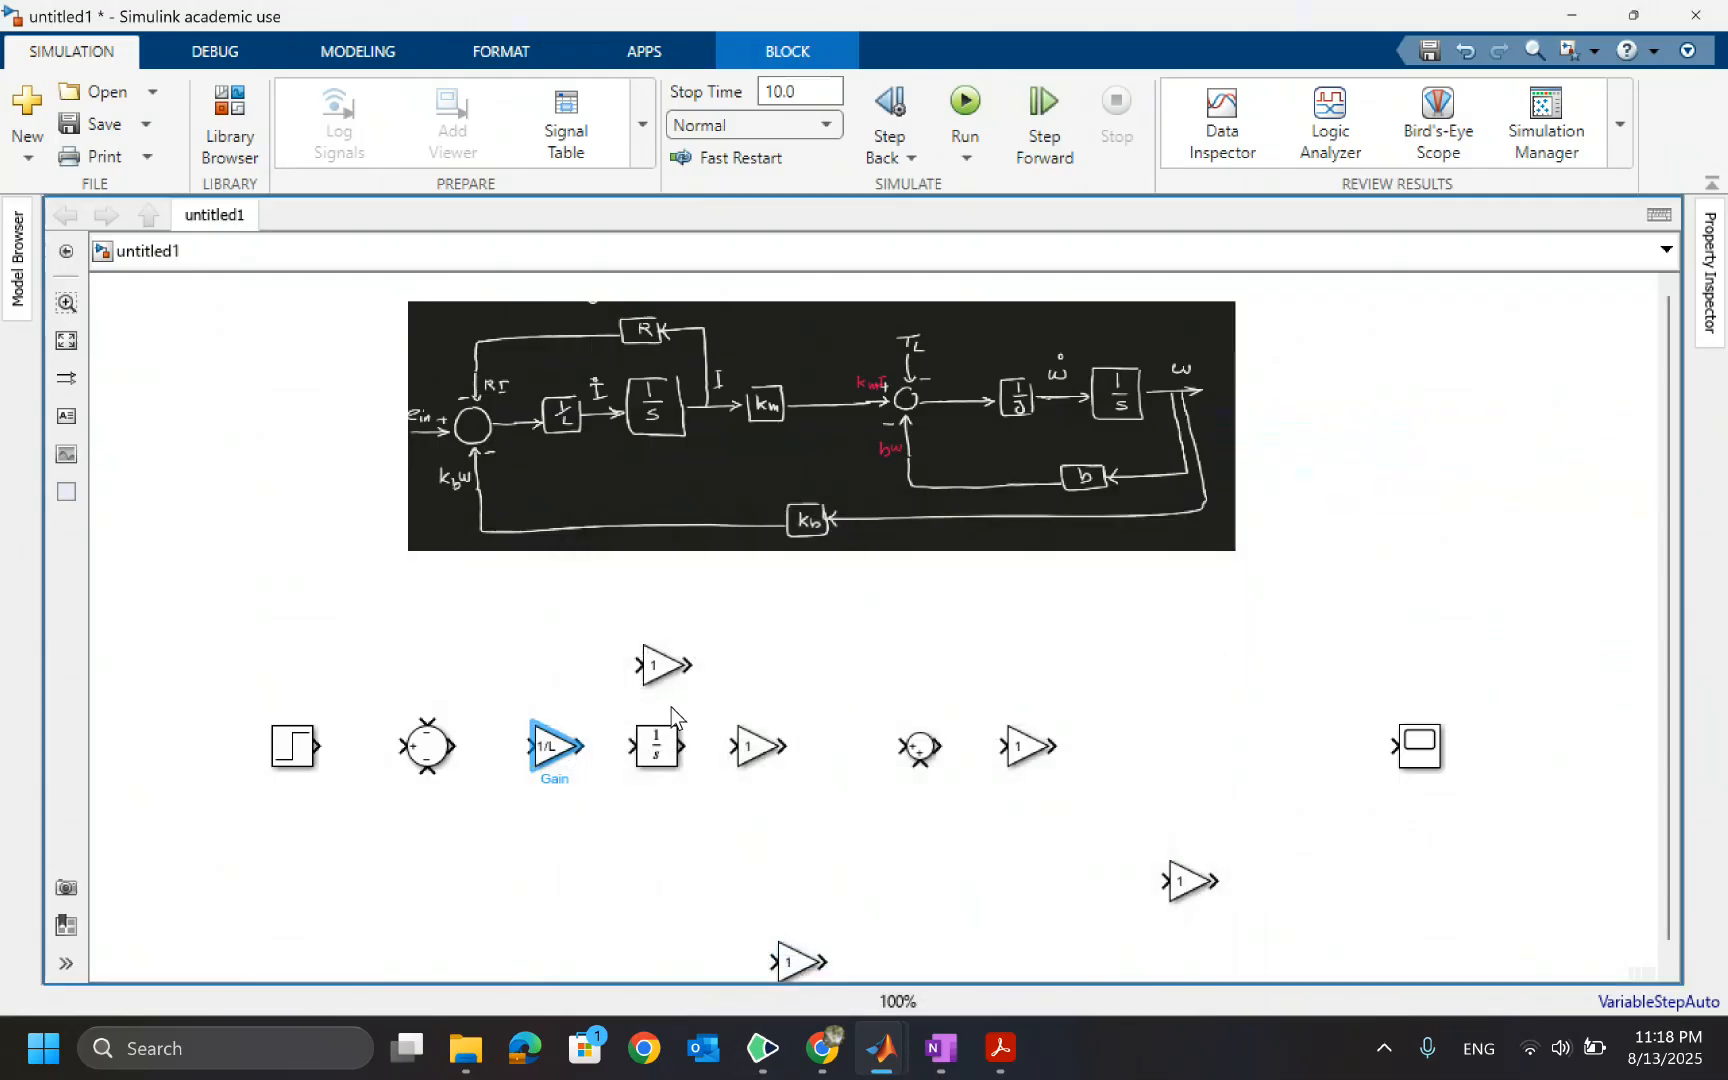
Set the gain of the upper Gain block to R
{"action": "left_click", "coordinate": [668, 668]}
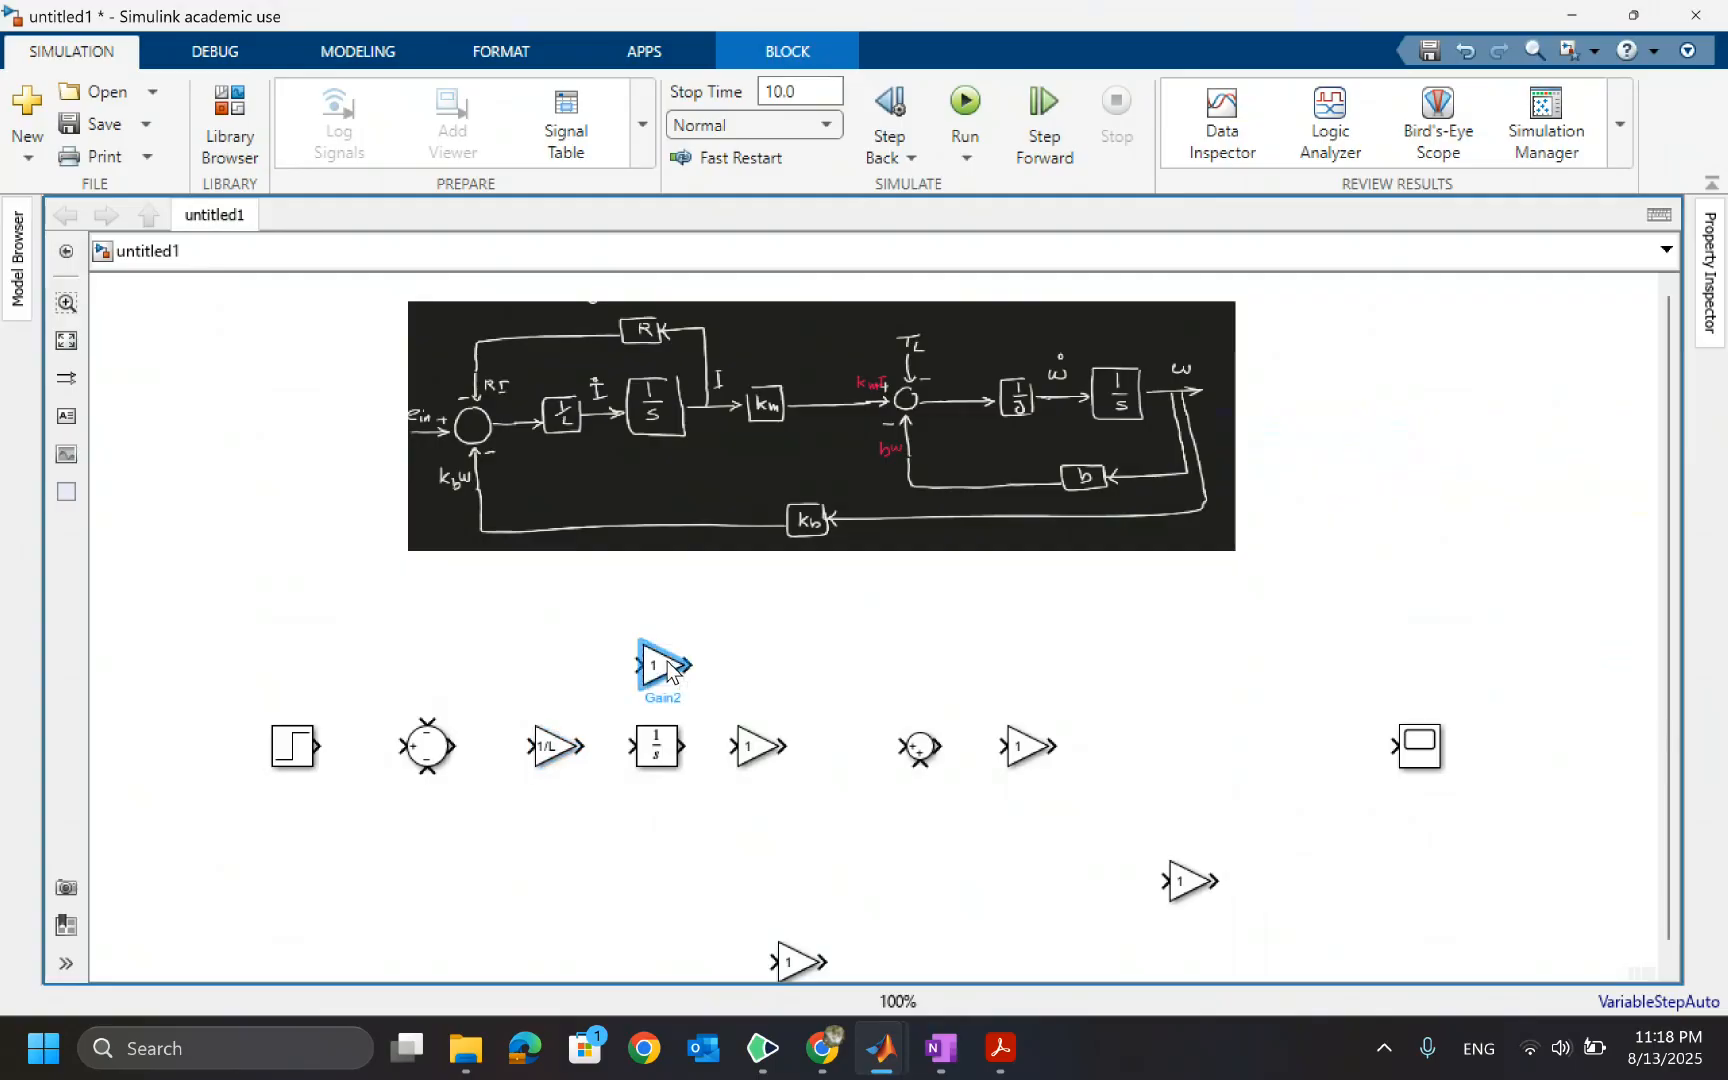
{"action": "double_click", "coordinate": [668, 668]}
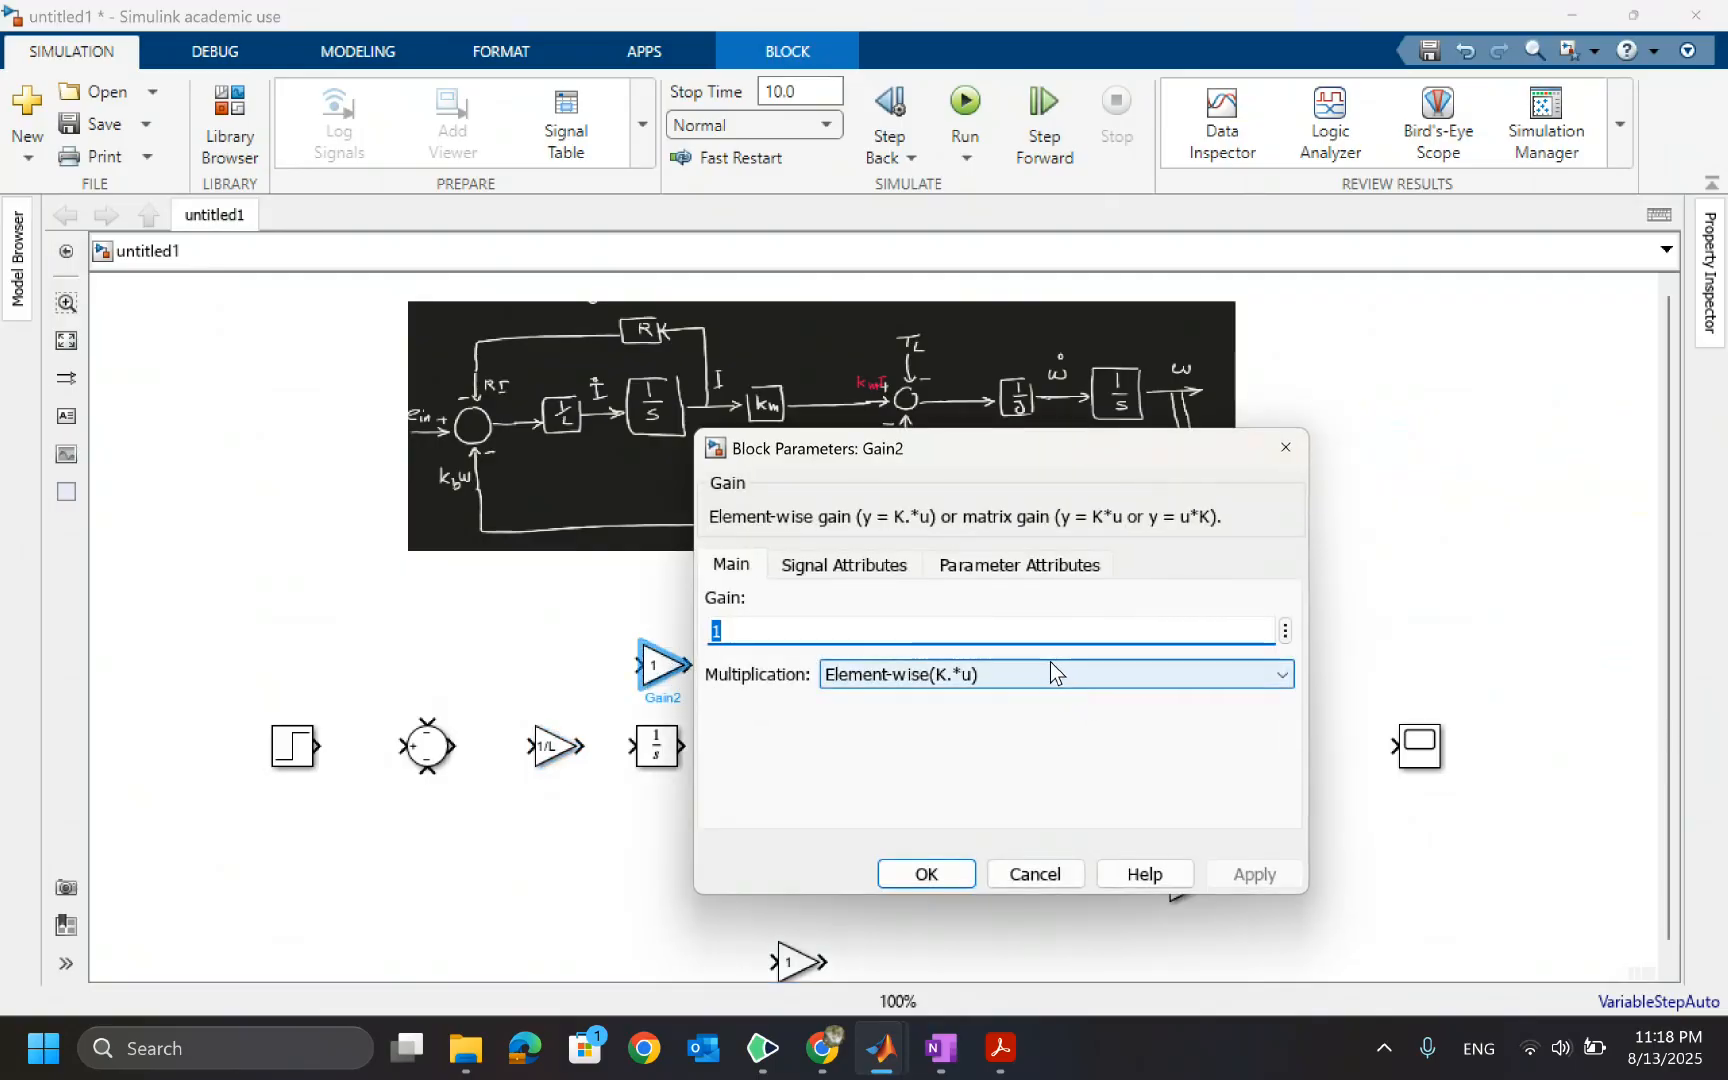
{"action": "type", "text": "R"}
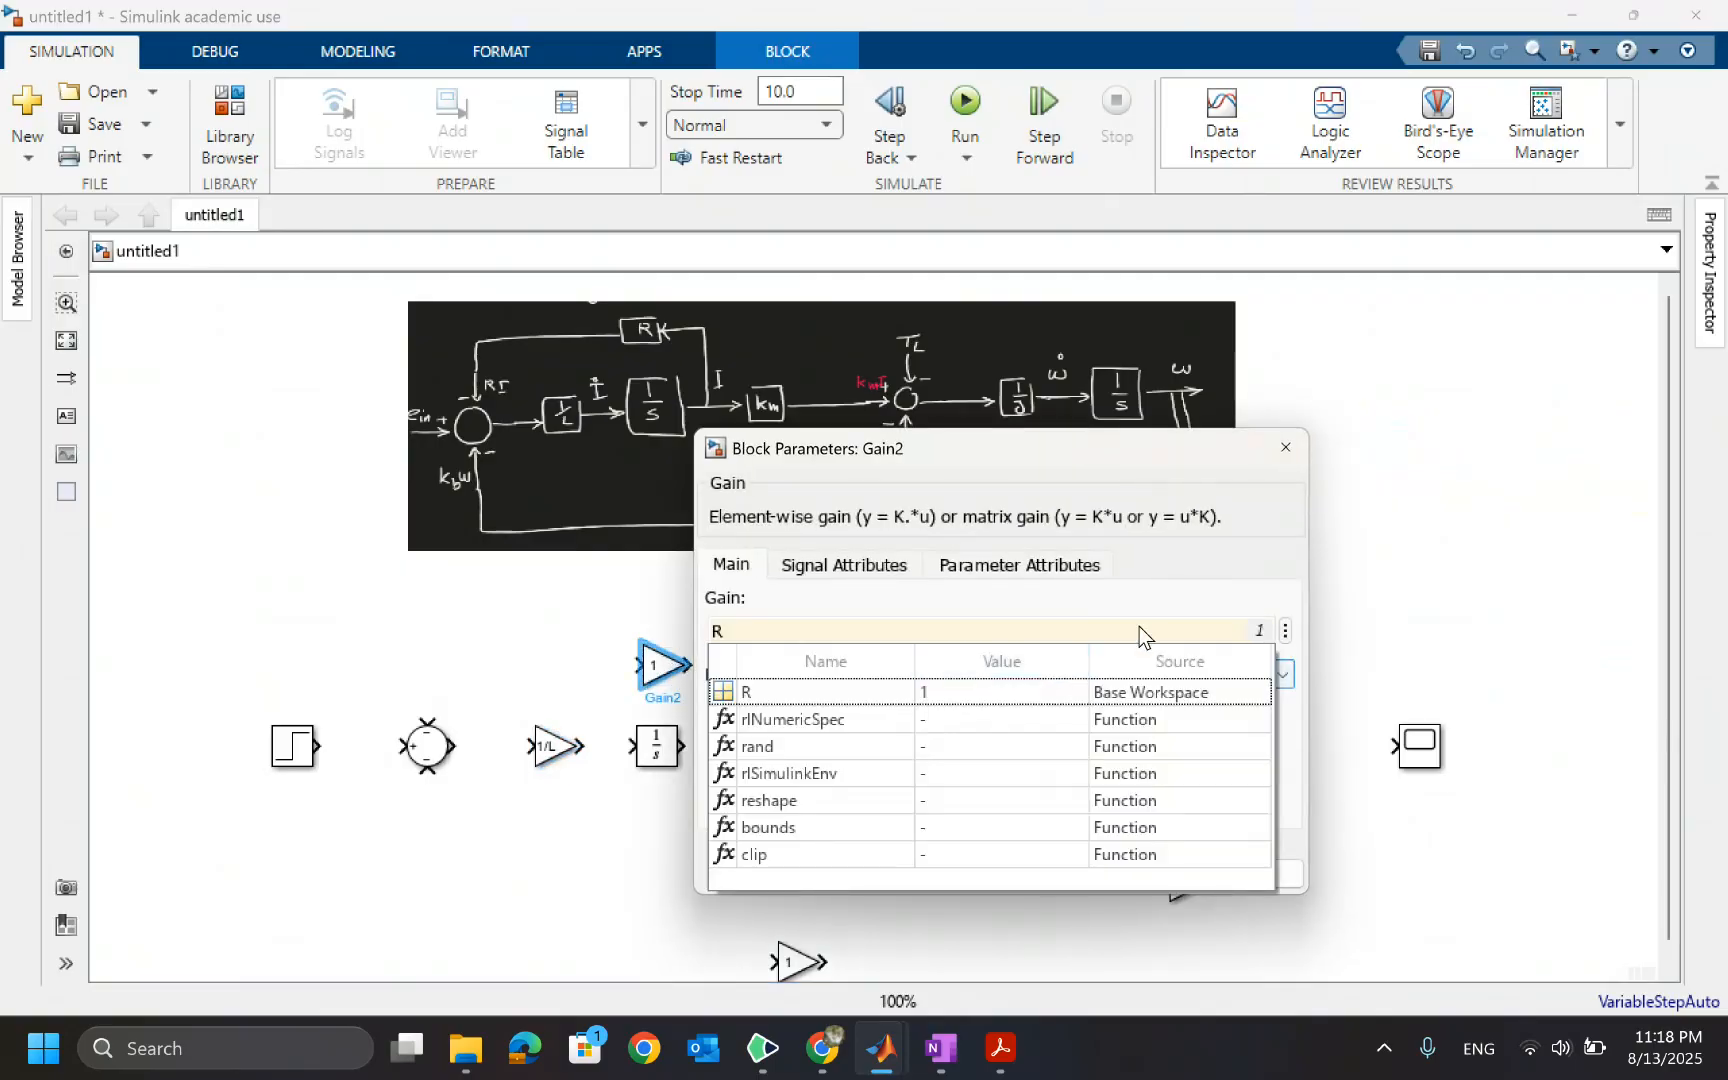
{"action": "left_click", "coordinate": [746, 694]}
{"action": "left_click", "coordinate": [922, 878]}
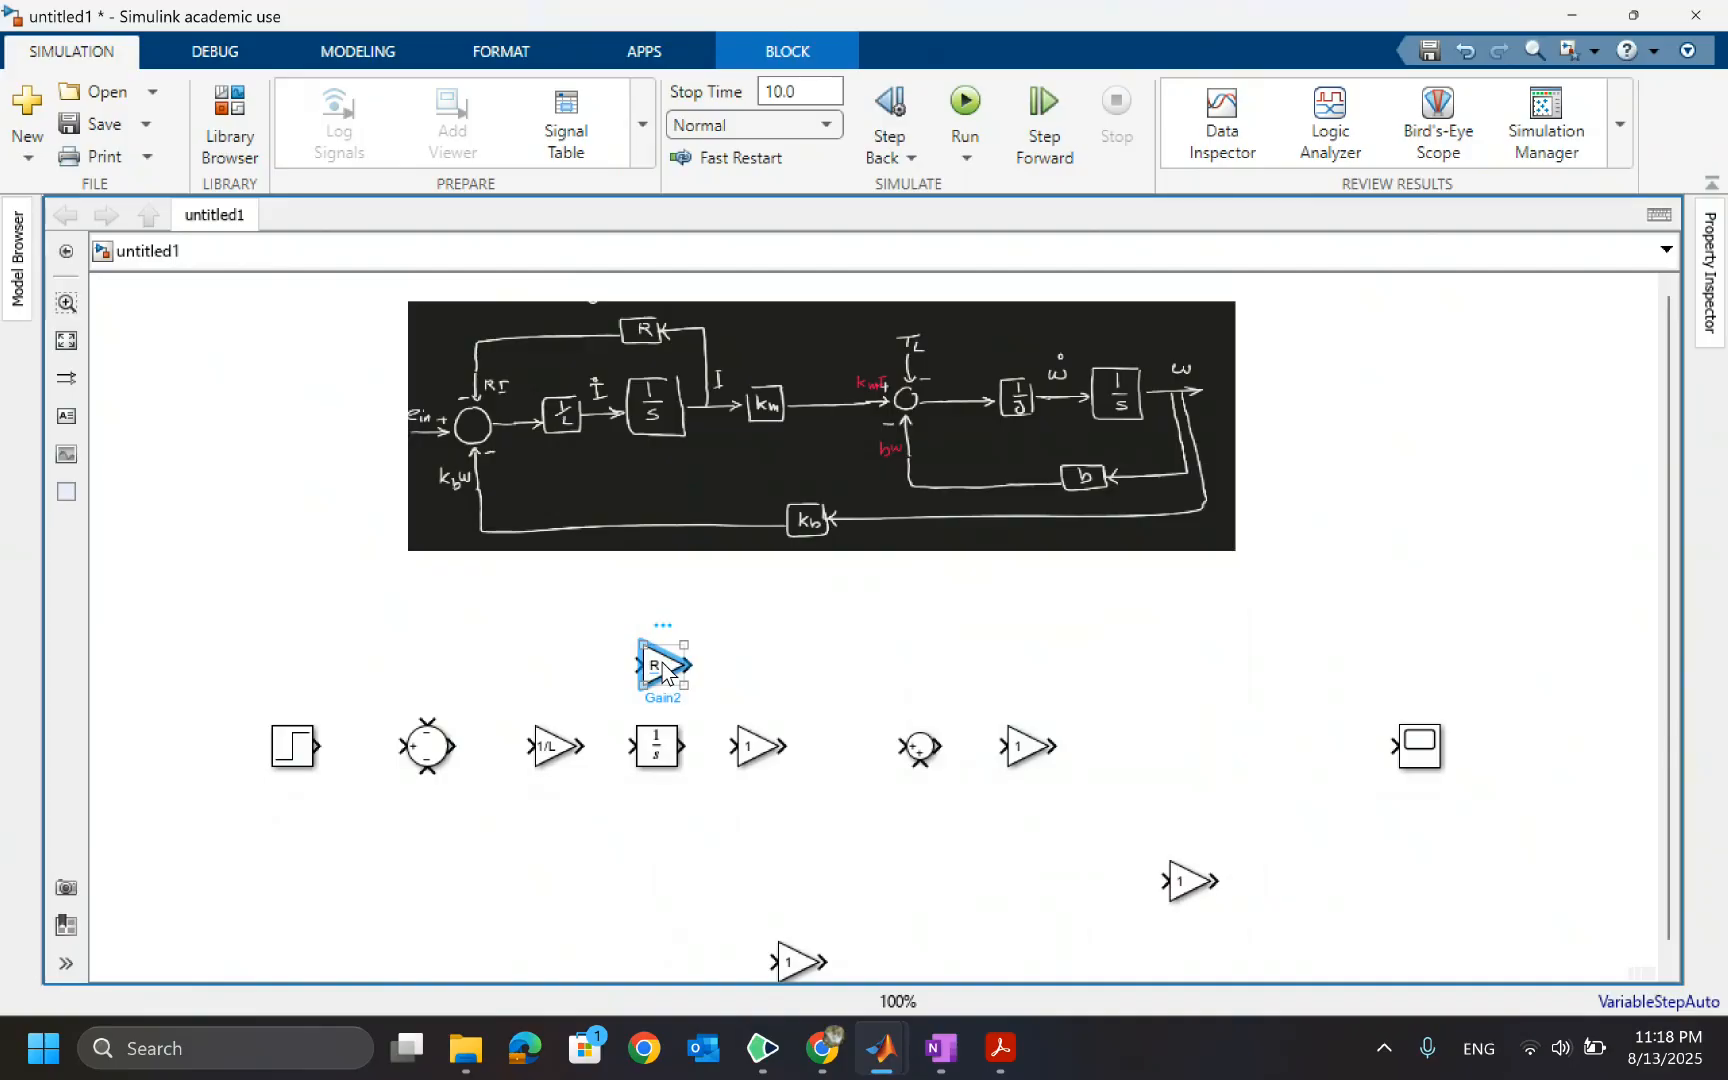
Rotate the R gain block to face left and move it above the Sum block
{"action": "key", "text": "ctrl+r"}
{"action": "key", "text": "ctrl+r"}
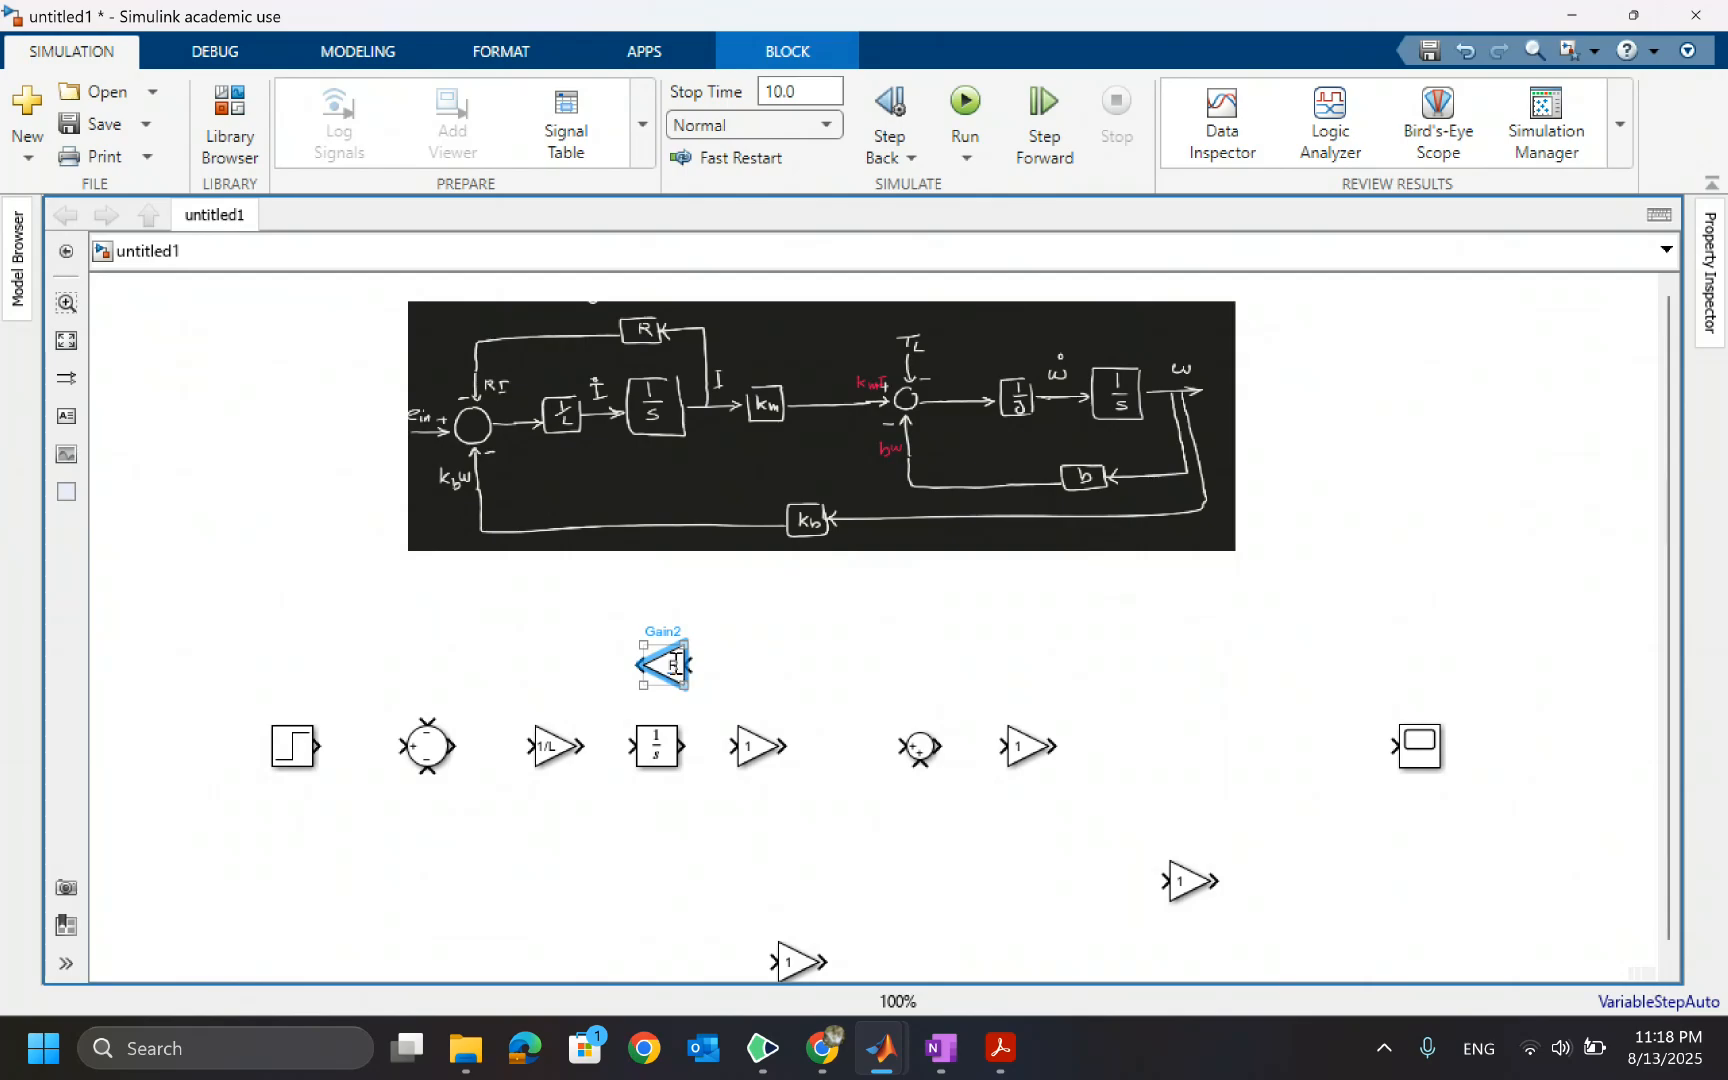
{"action": "left_click_drag", "start_coordinate": [672, 670], "coordinate": [594, 668]}
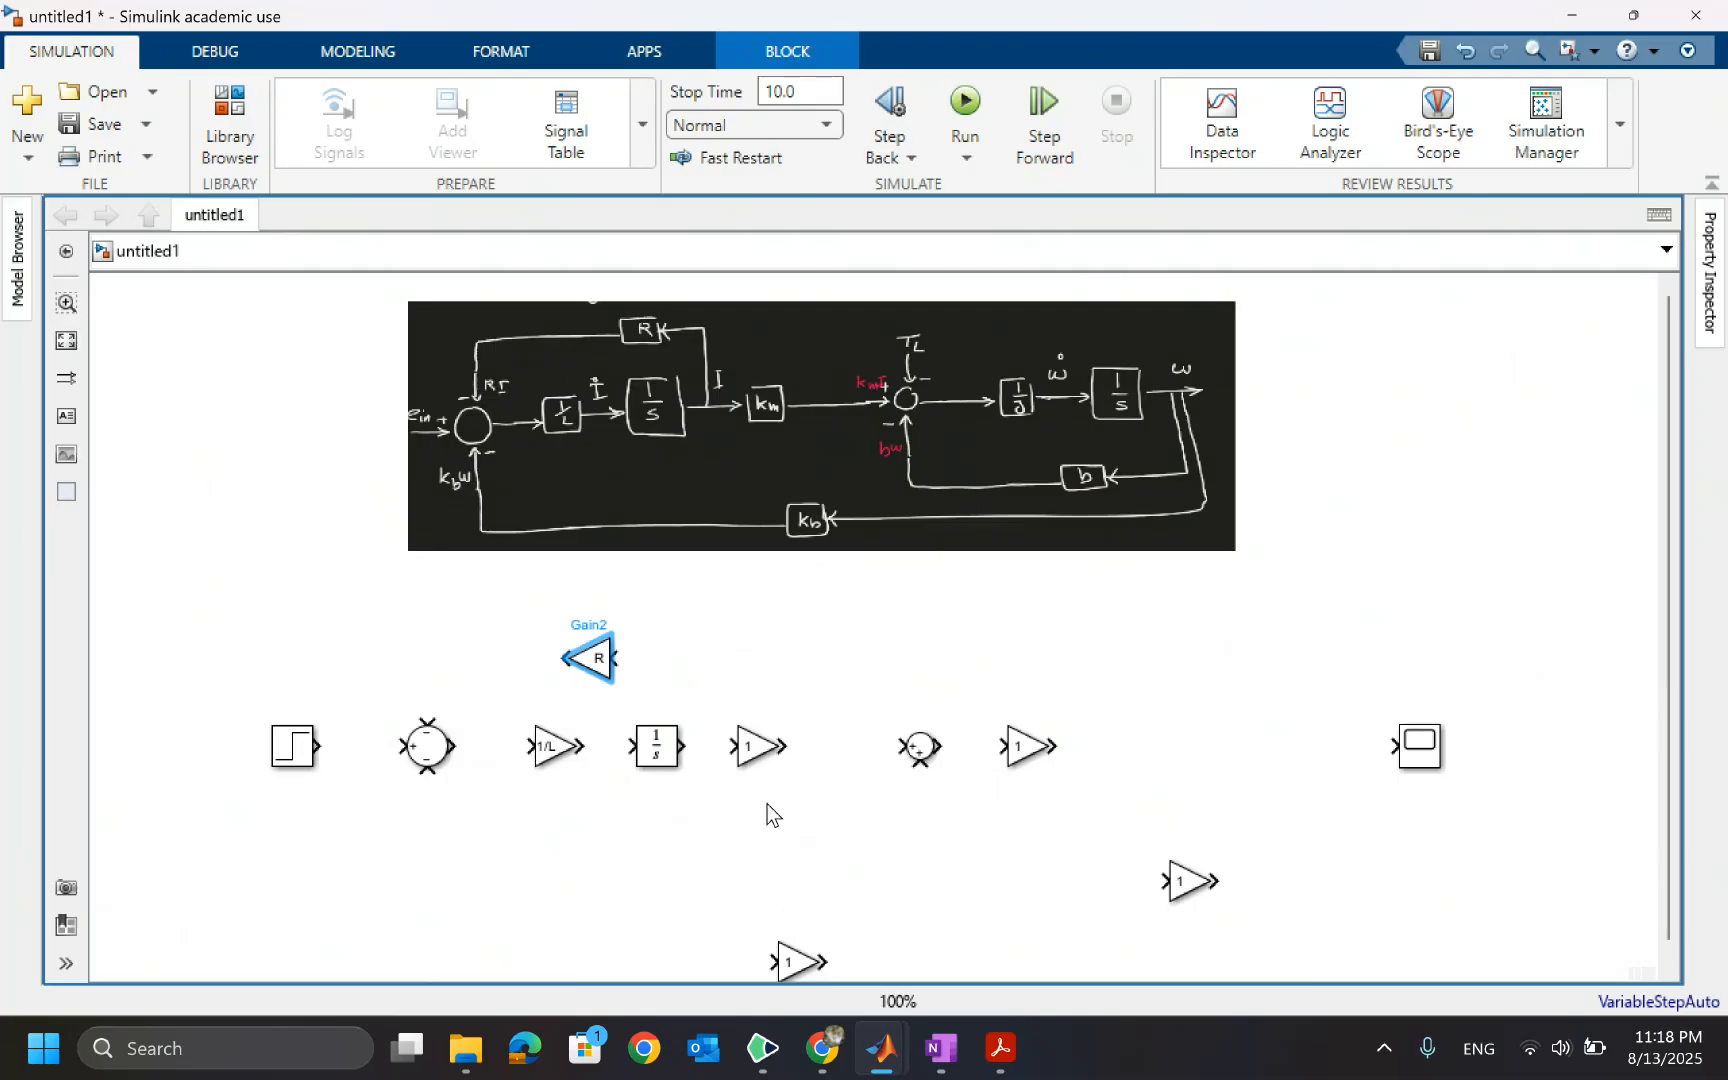
Set the gain of the block after the Integrator to K_m and shift it slightly right
{"action": "double_click", "coordinate": [752, 745]}
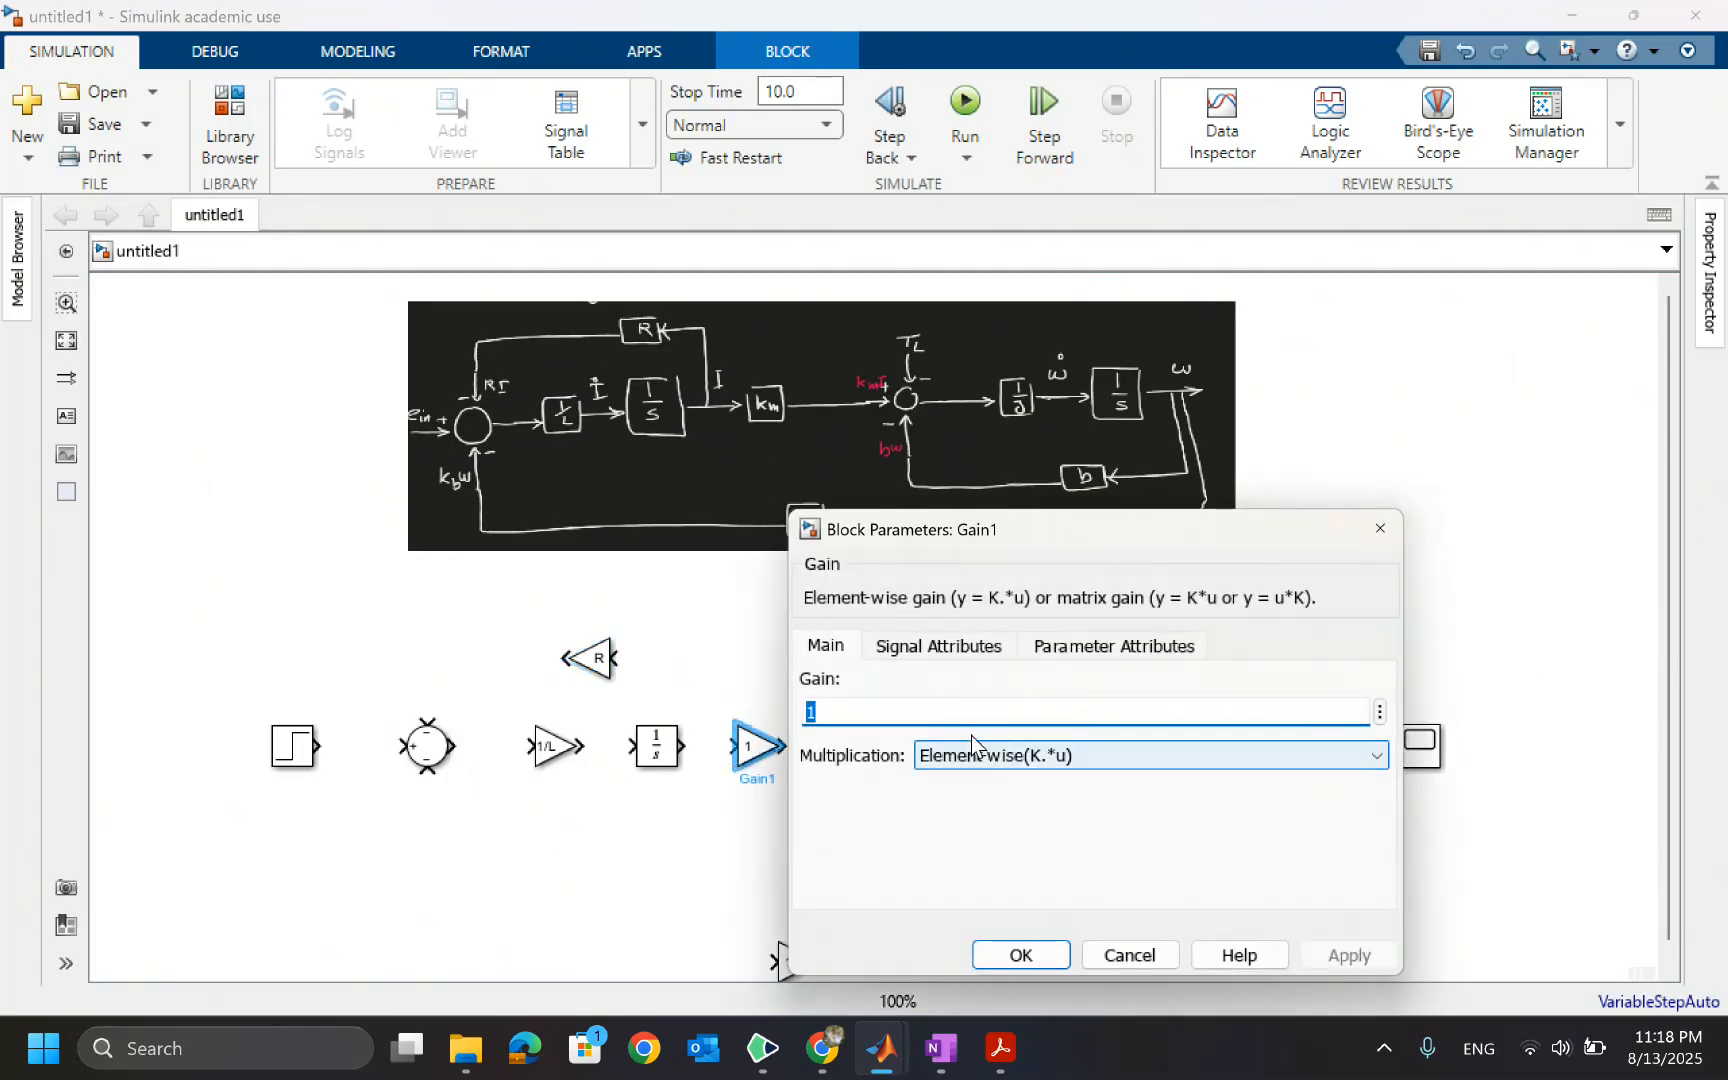
{"action": "type", "text": "K_m"}
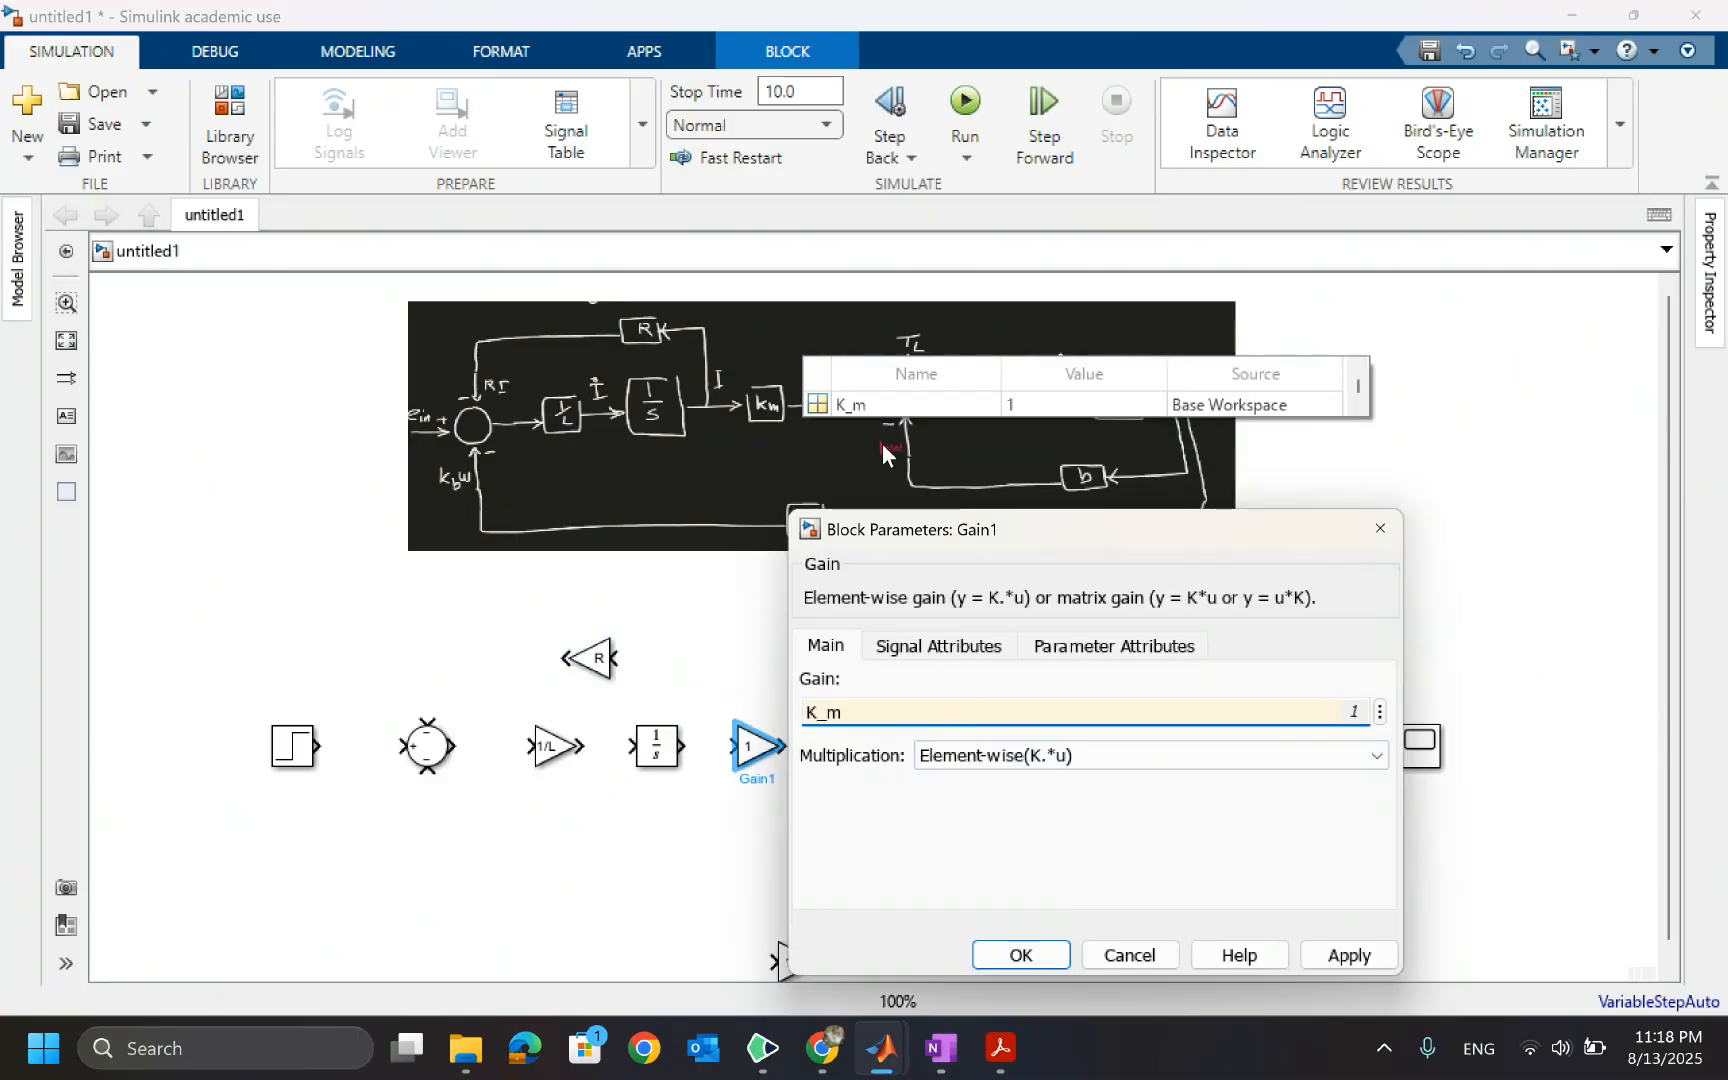
{"action": "left_click", "coordinate": [860, 405]}
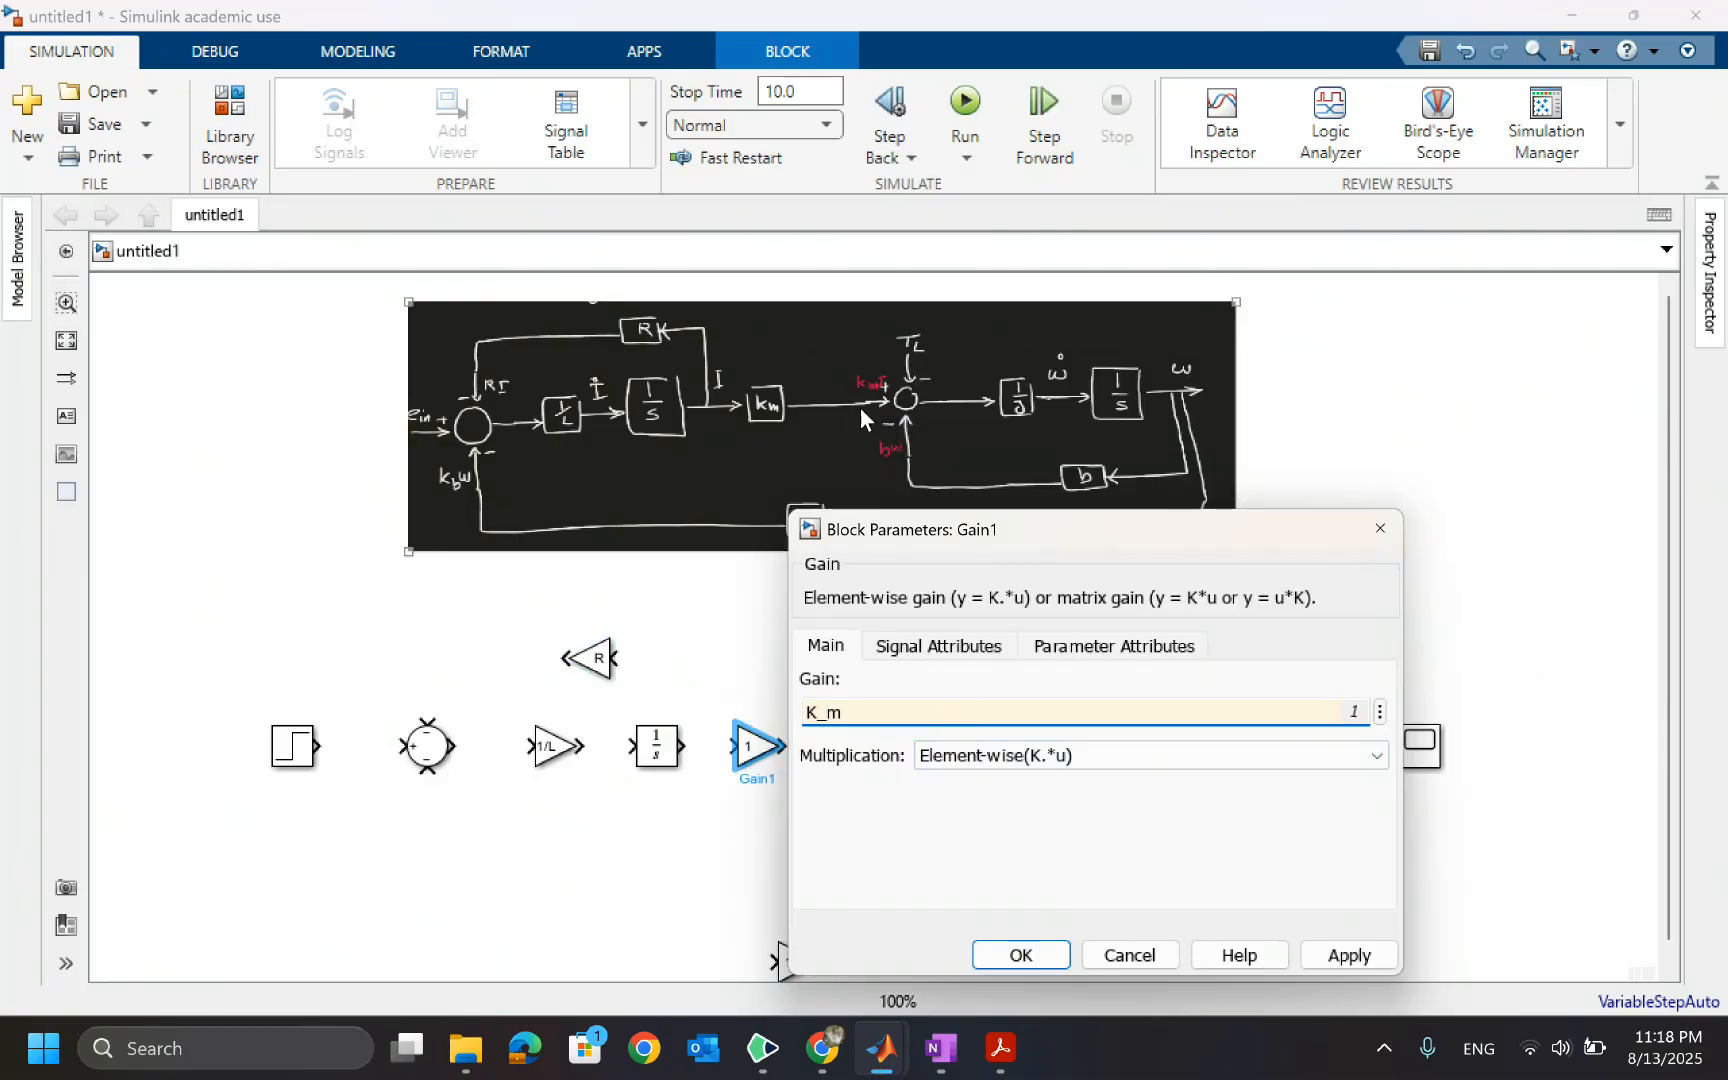
{"action": "left_click", "coordinate": [1019, 956]}
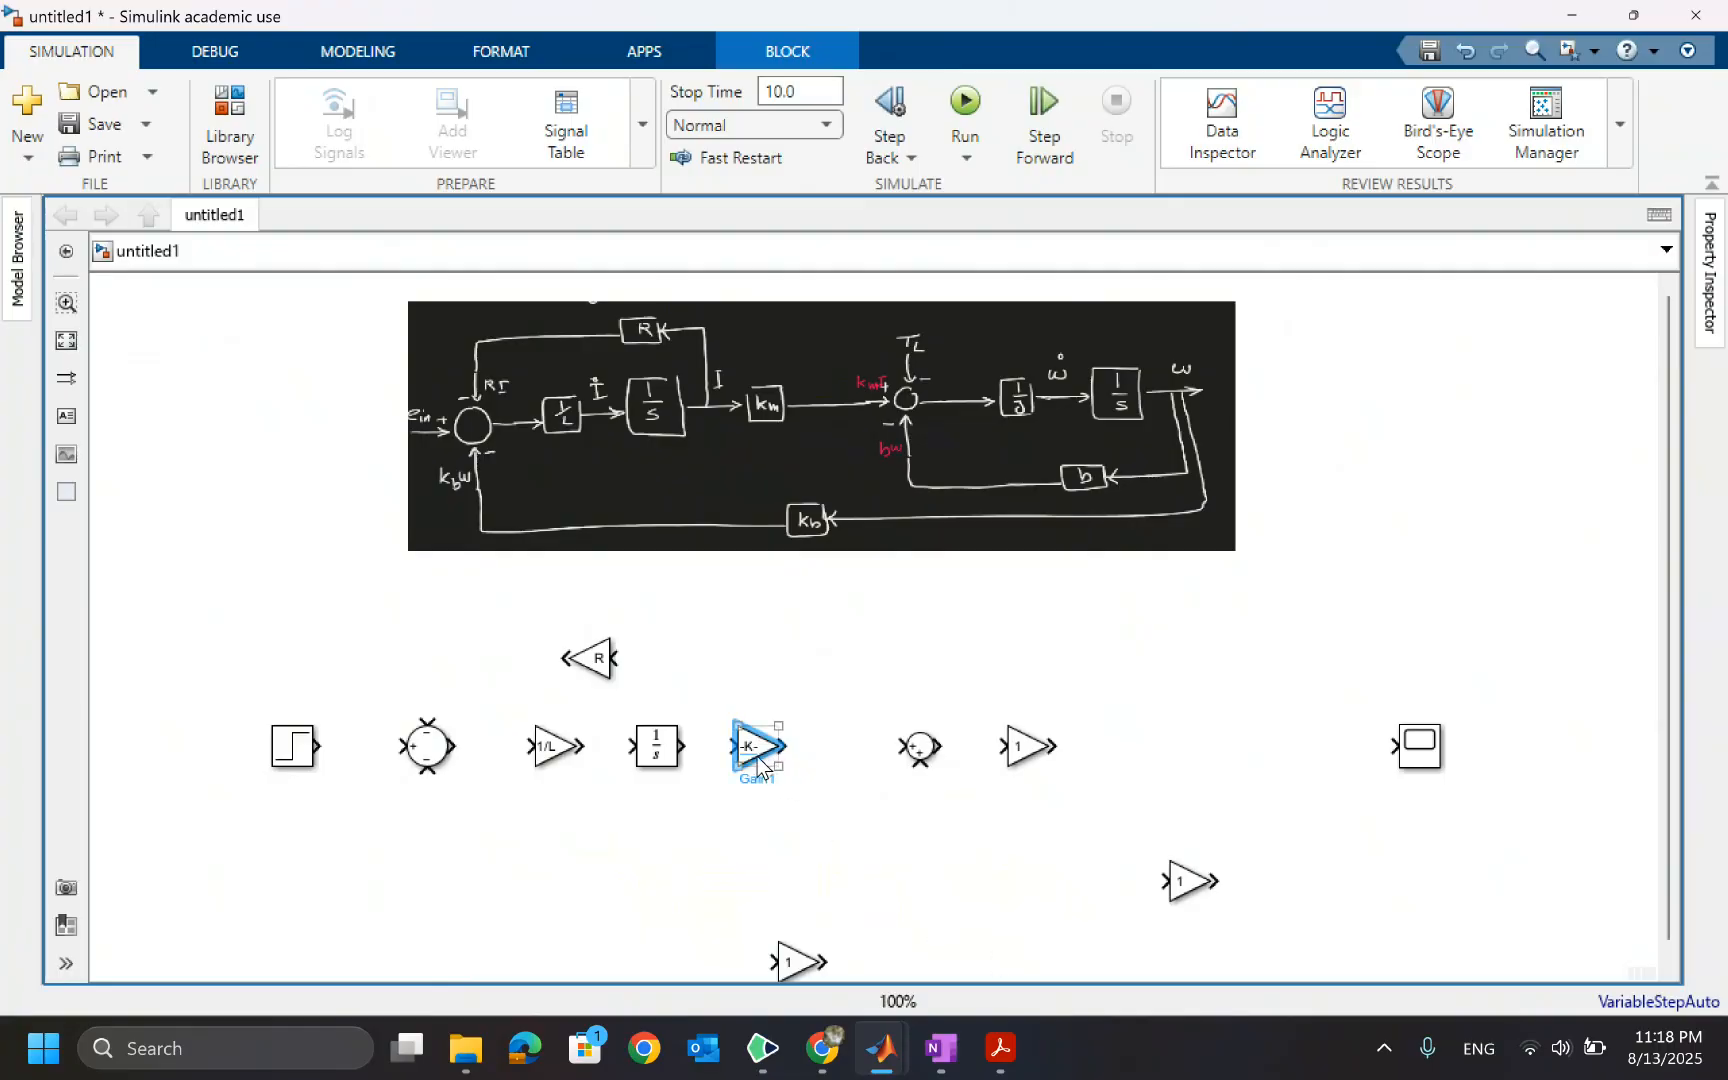
{"action": "left_click", "coordinate": [792, 796]}
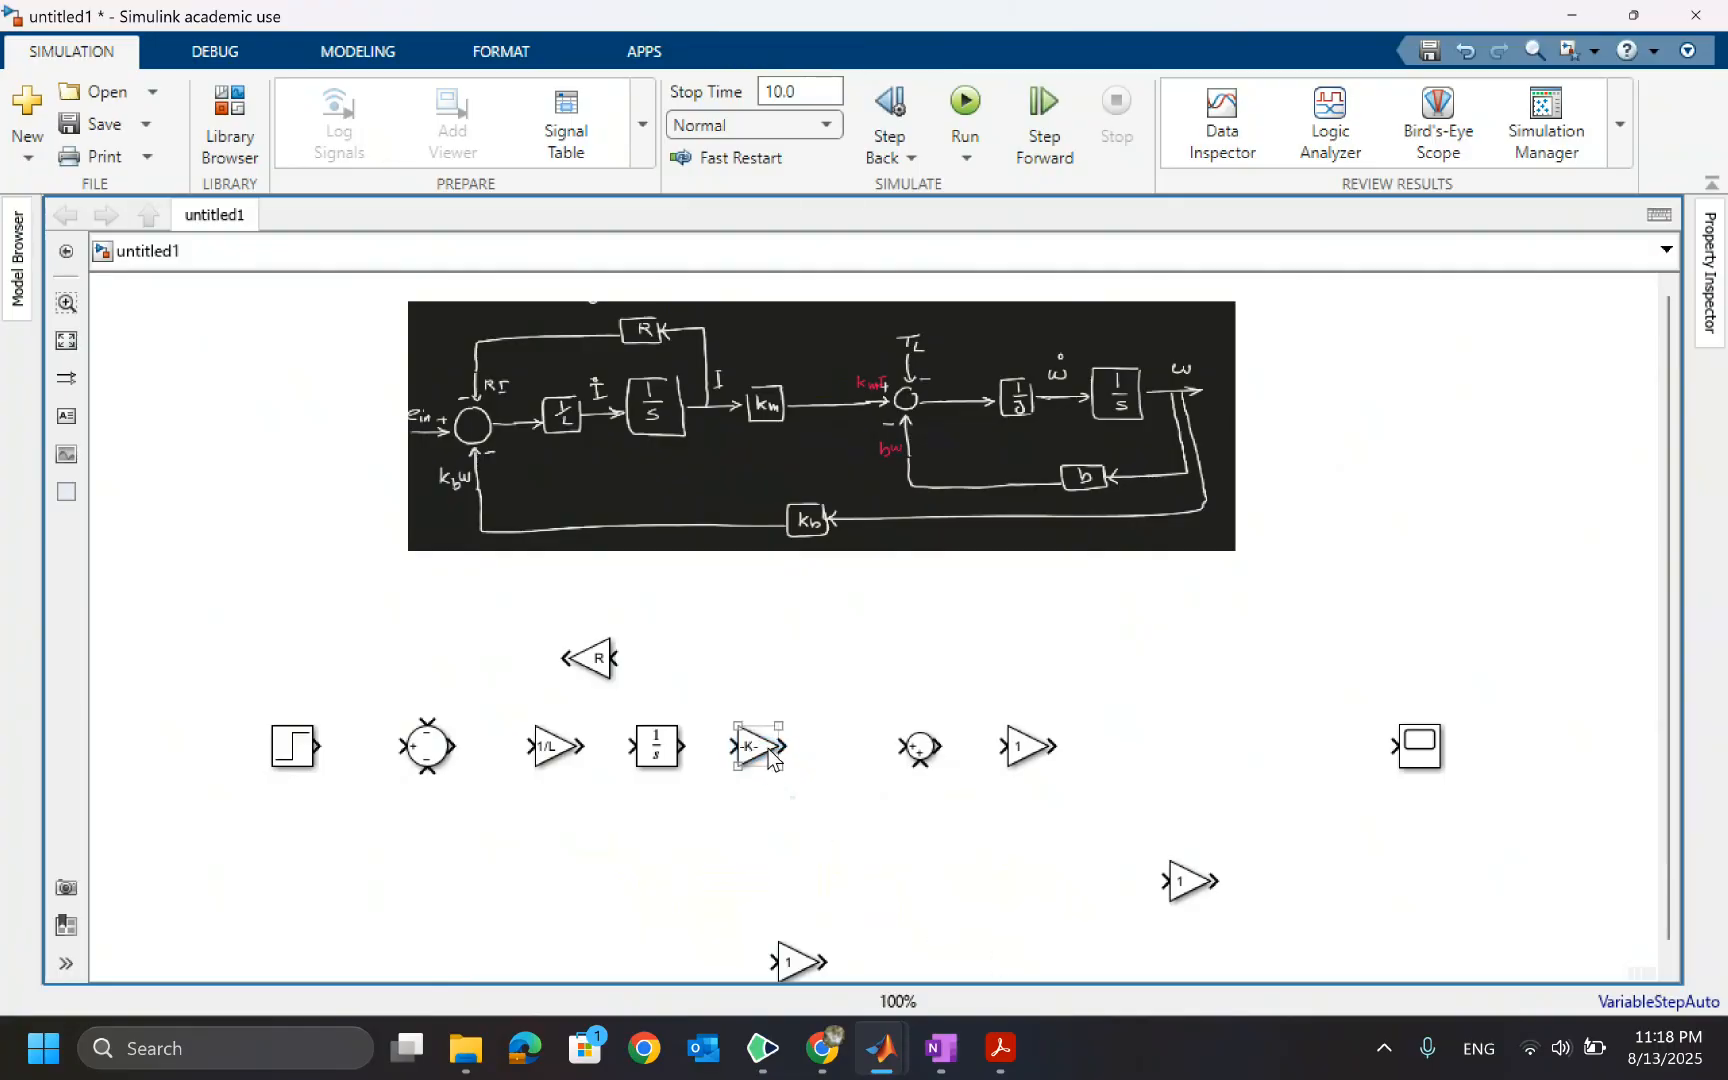
{"action": "left_click_drag", "start_coordinate": [770, 757], "coordinate": [792, 757]}
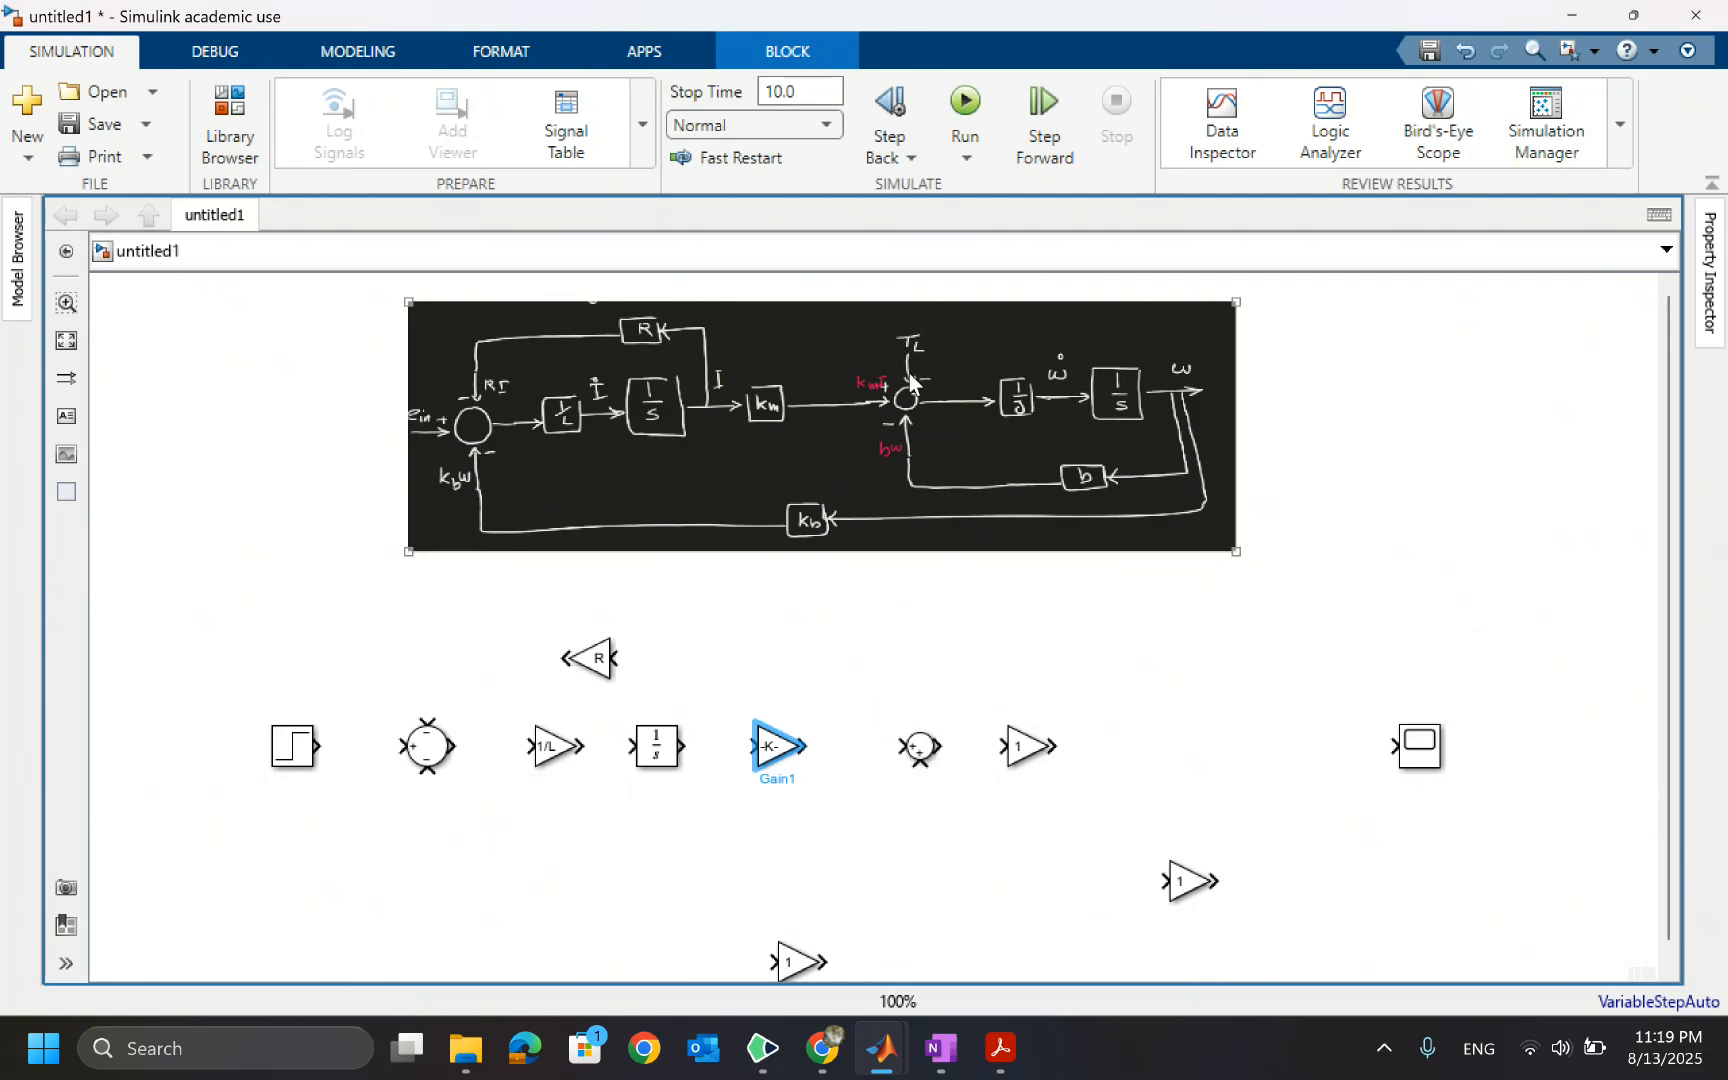
Add a Constant block above the second Sum block, keeping its default value
{"action": "double_click", "coordinate": [900, 660]}
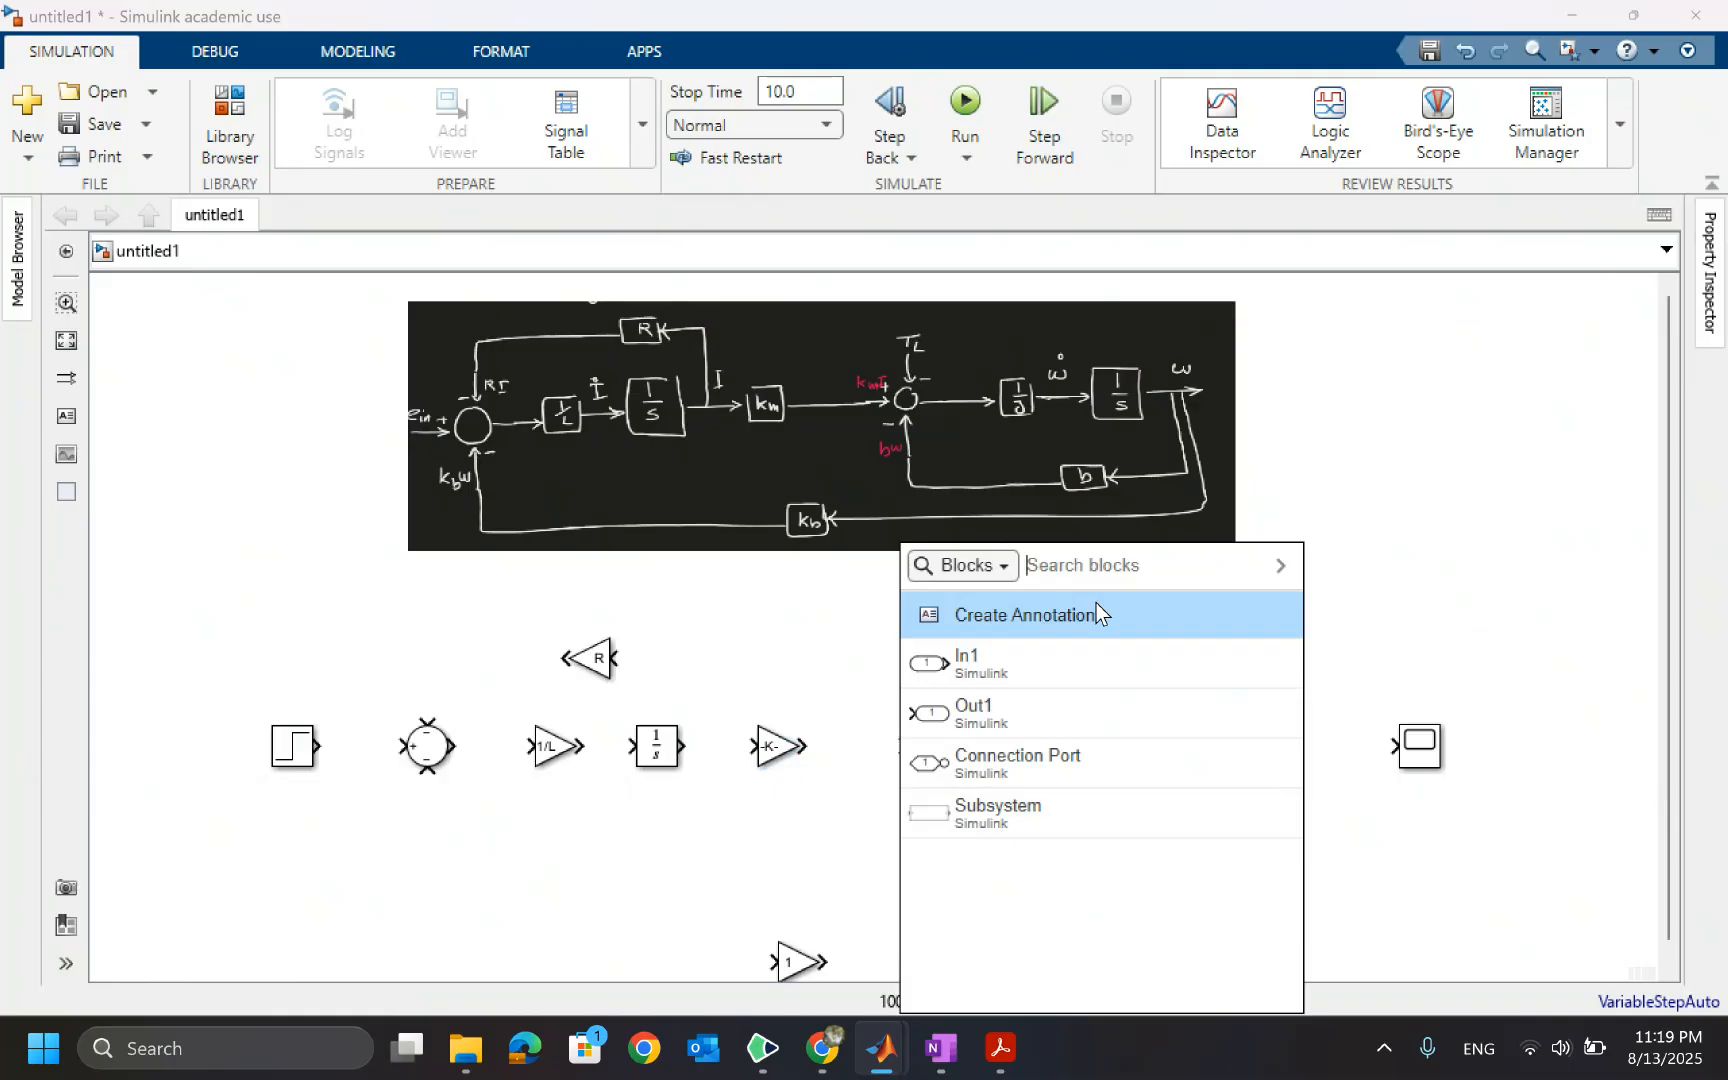
{"action": "type", "text": "cons"}
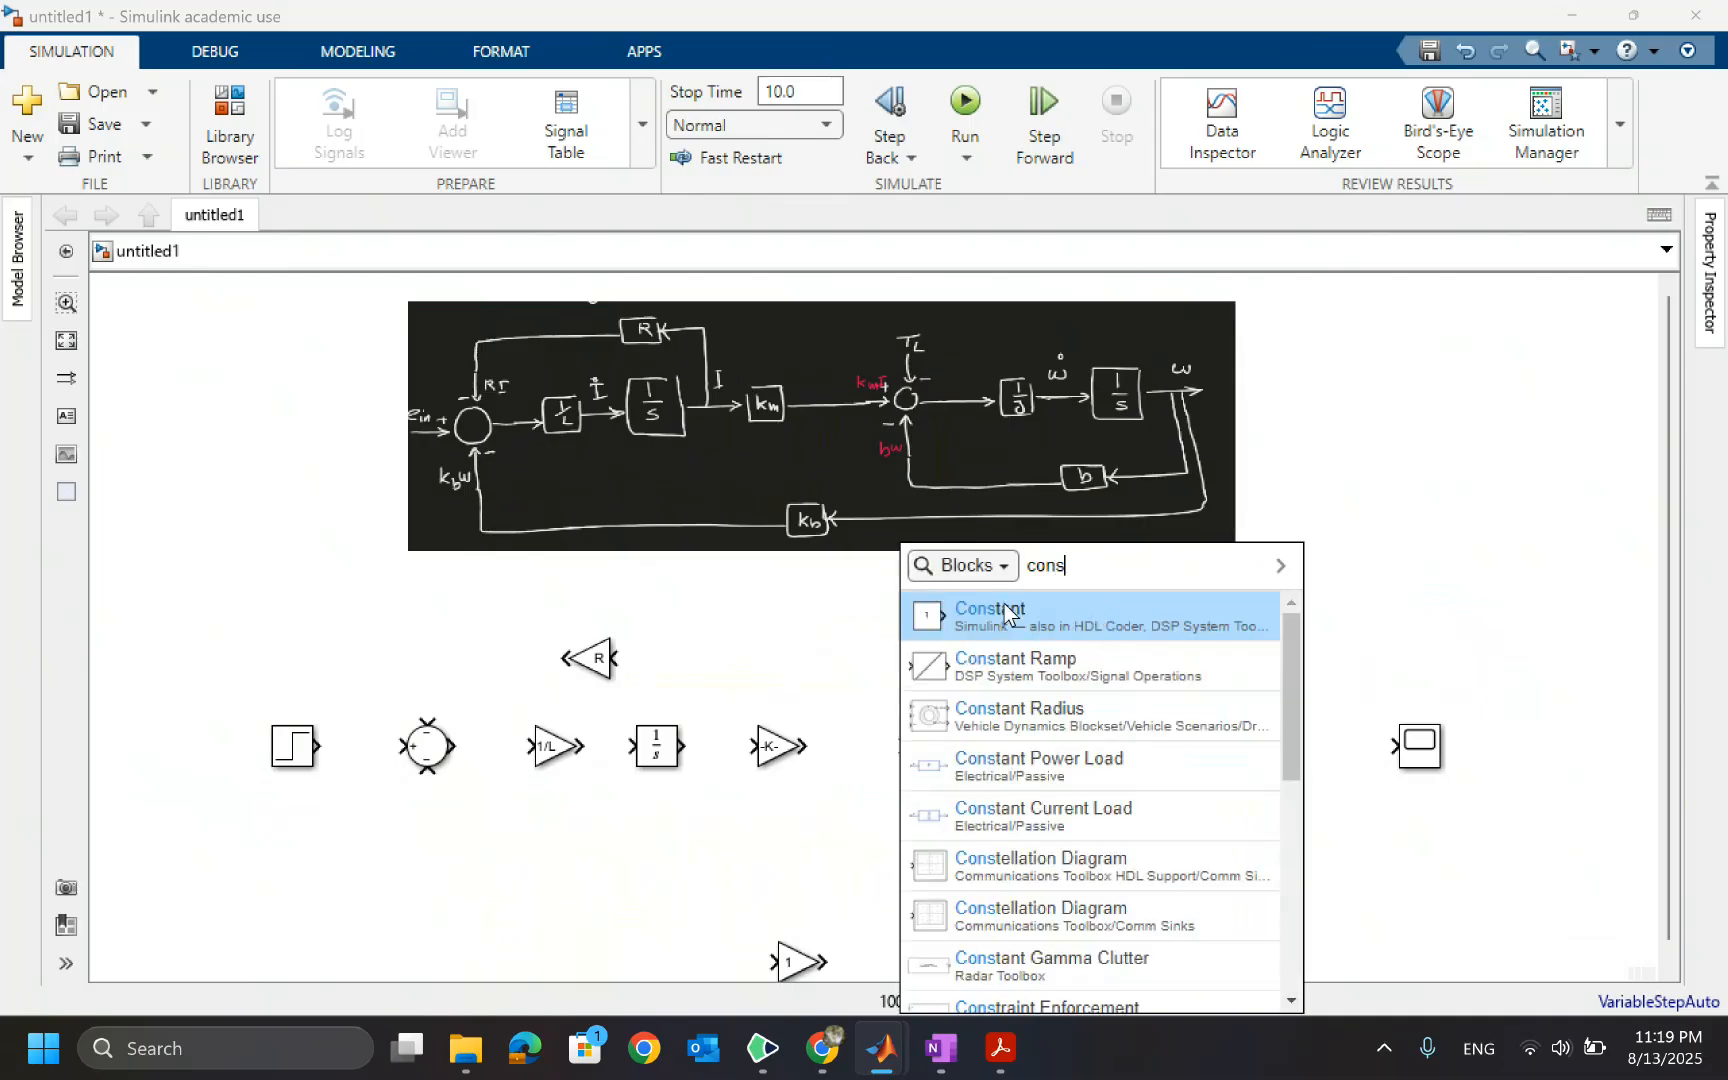
{"action": "key", "text": "Return"}
{"action": "left_click_drag", "start_coordinate": [896, 665], "coordinate": [862, 645]}
{"action": "double_click", "coordinate": [862, 645]}
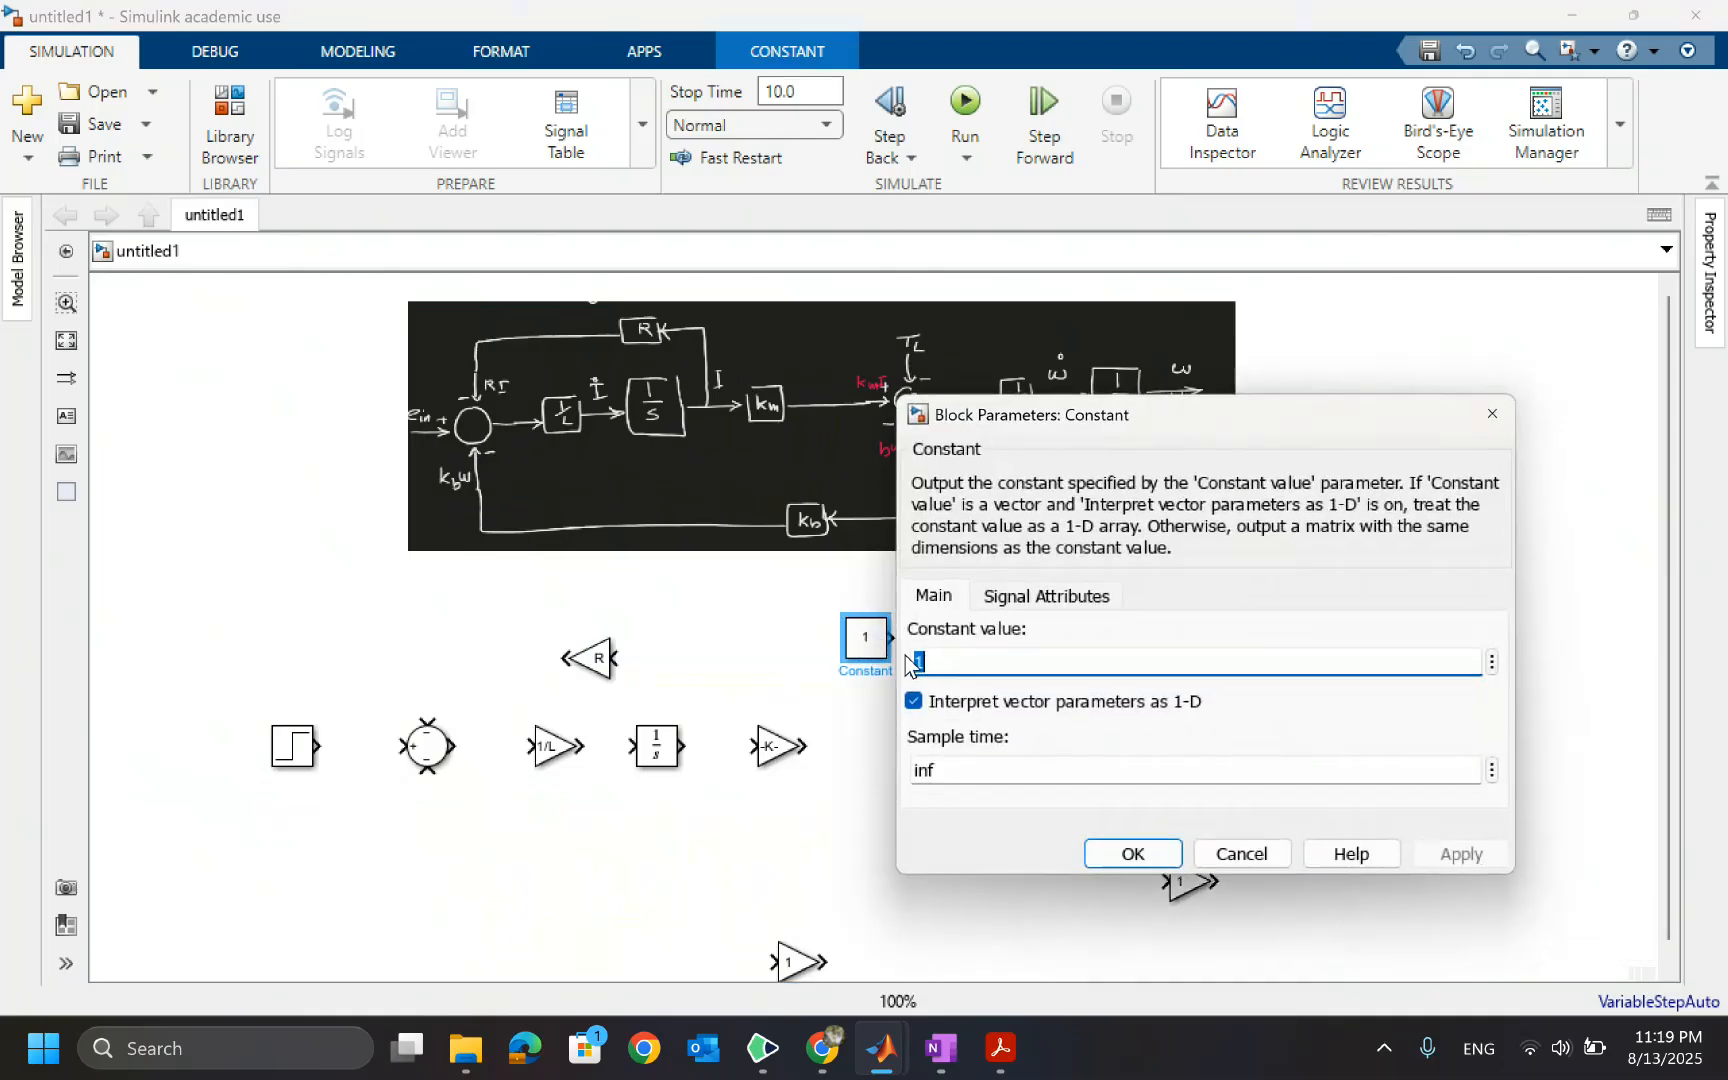
{"action": "left_click", "coordinate": [1111, 848]}
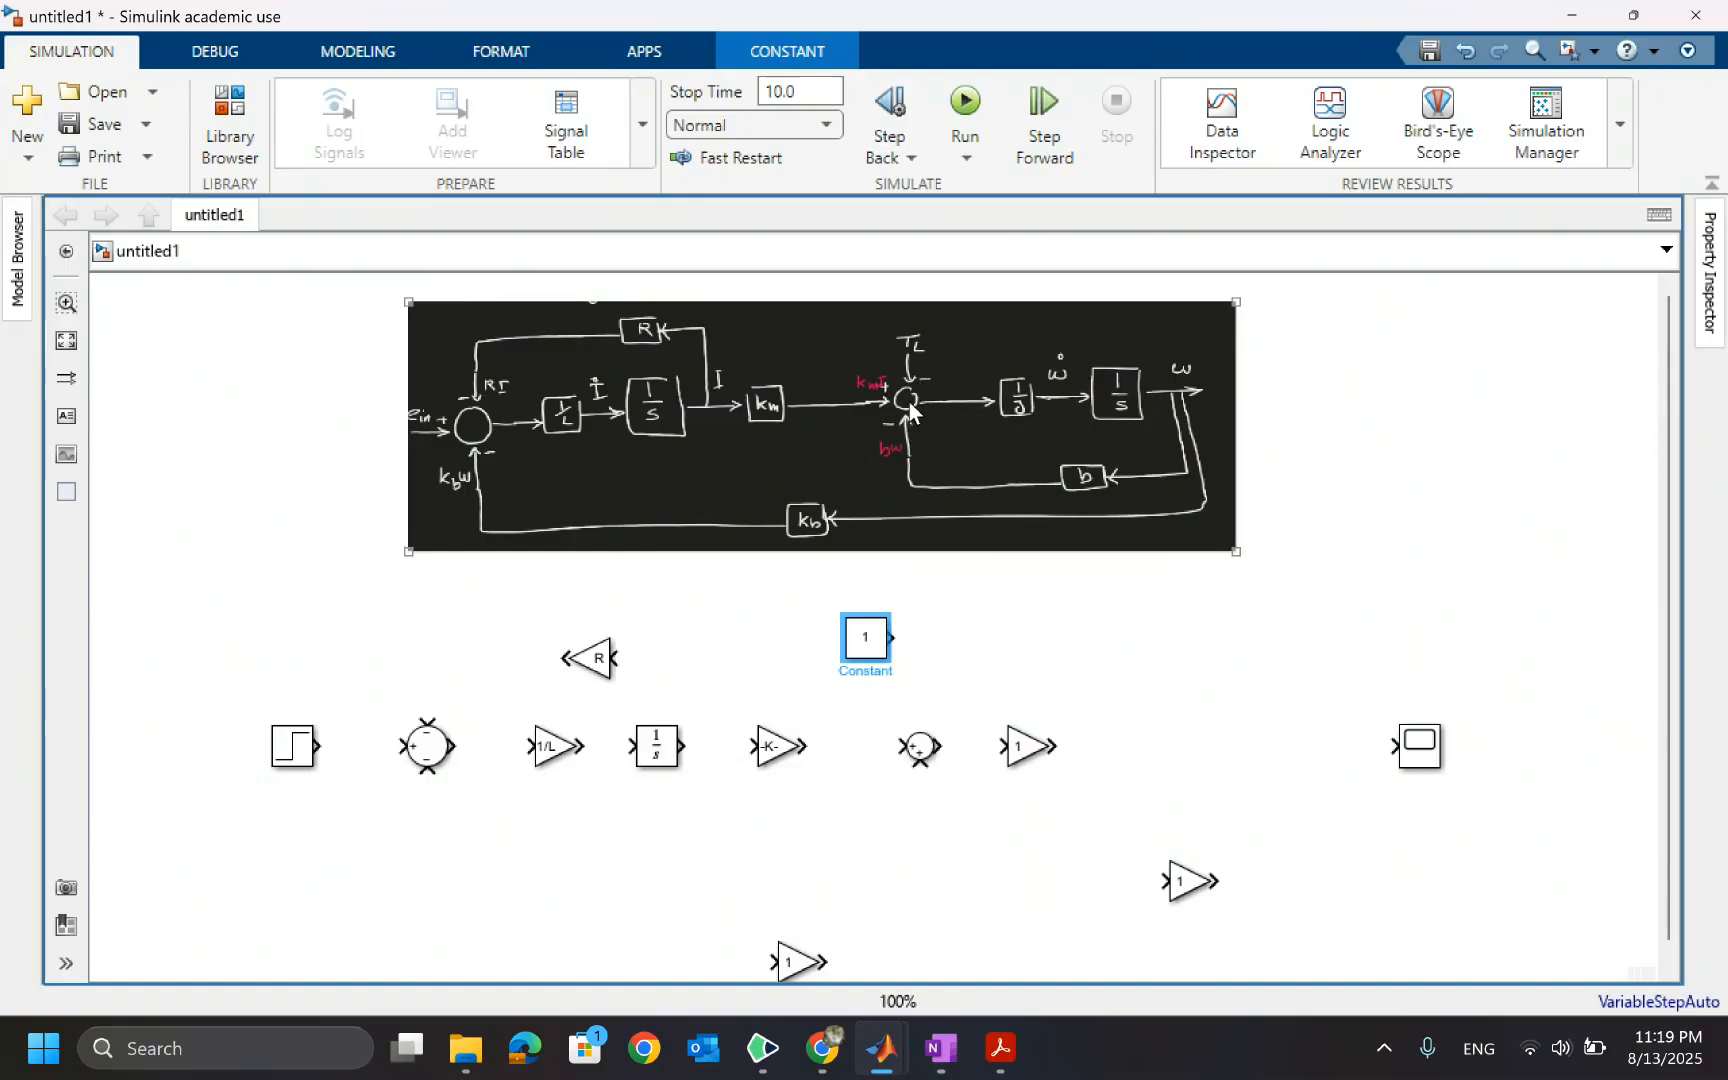
Set the second Sum block's list of signs to -|+|-
{"action": "double_click", "coordinate": [916, 750]}
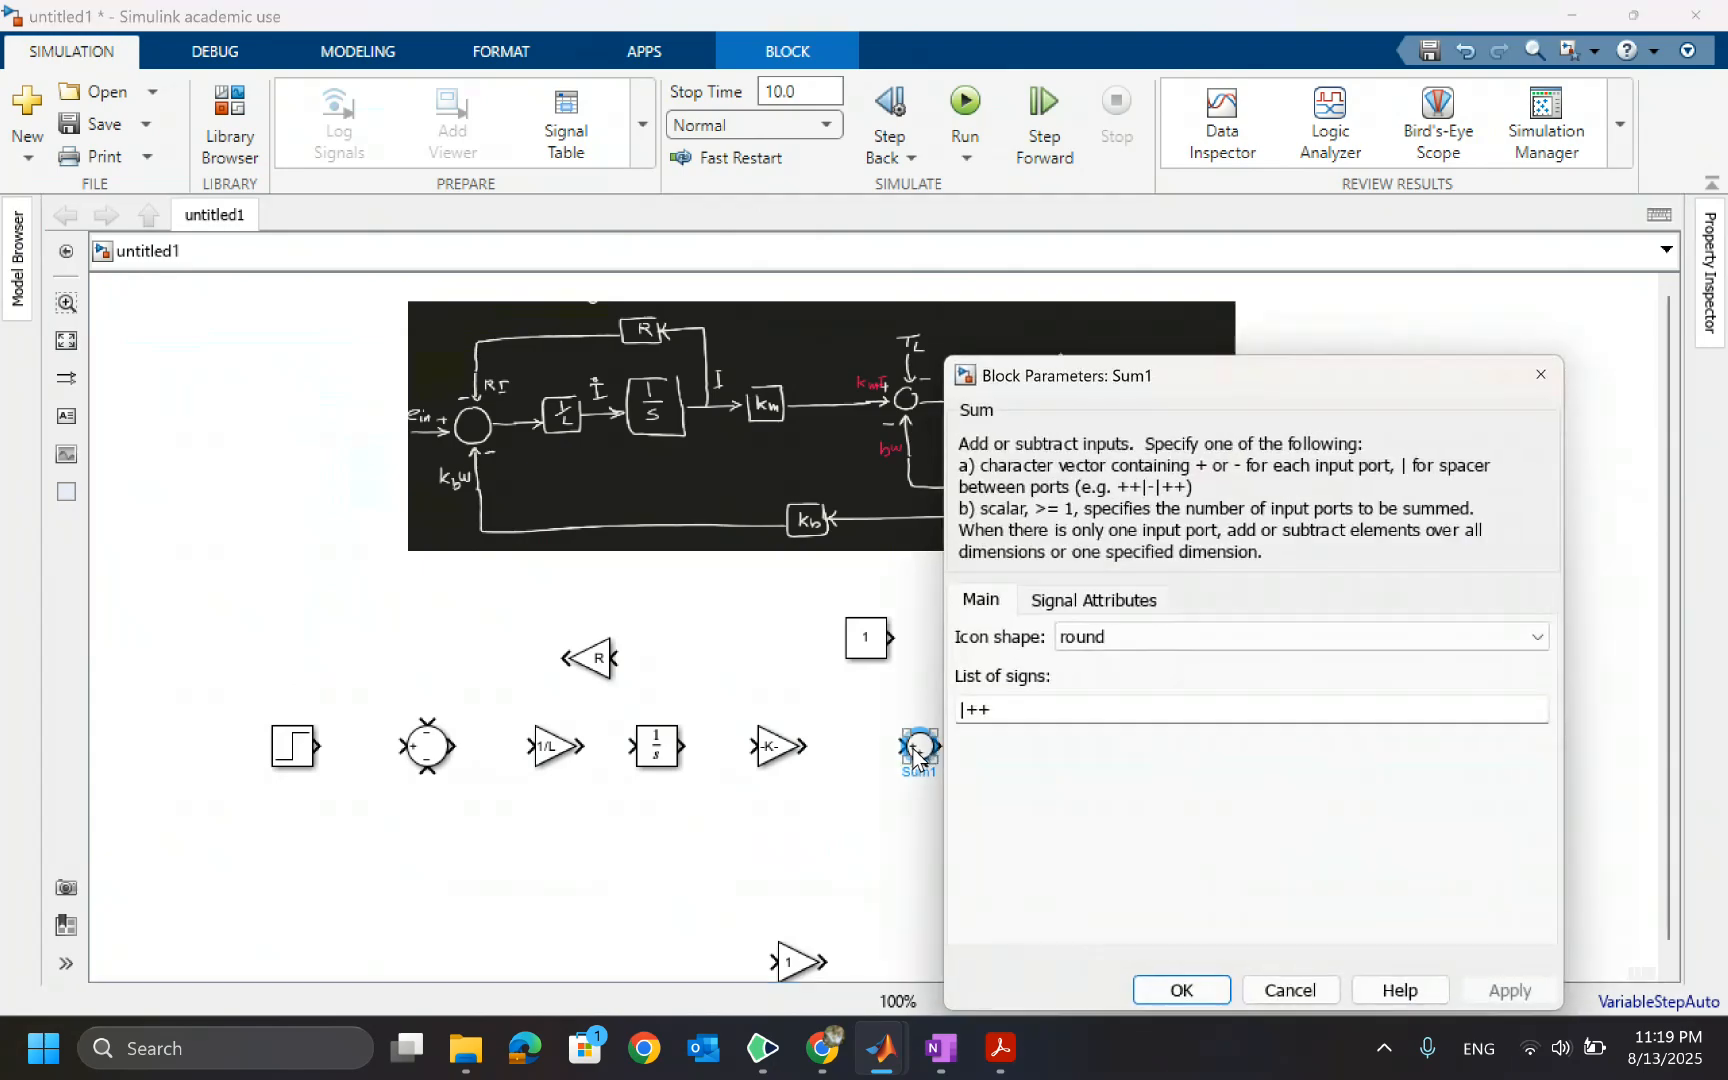
{"action": "double_click", "coordinate": [1055, 705]}
{"action": "type", "text": "-\\"}
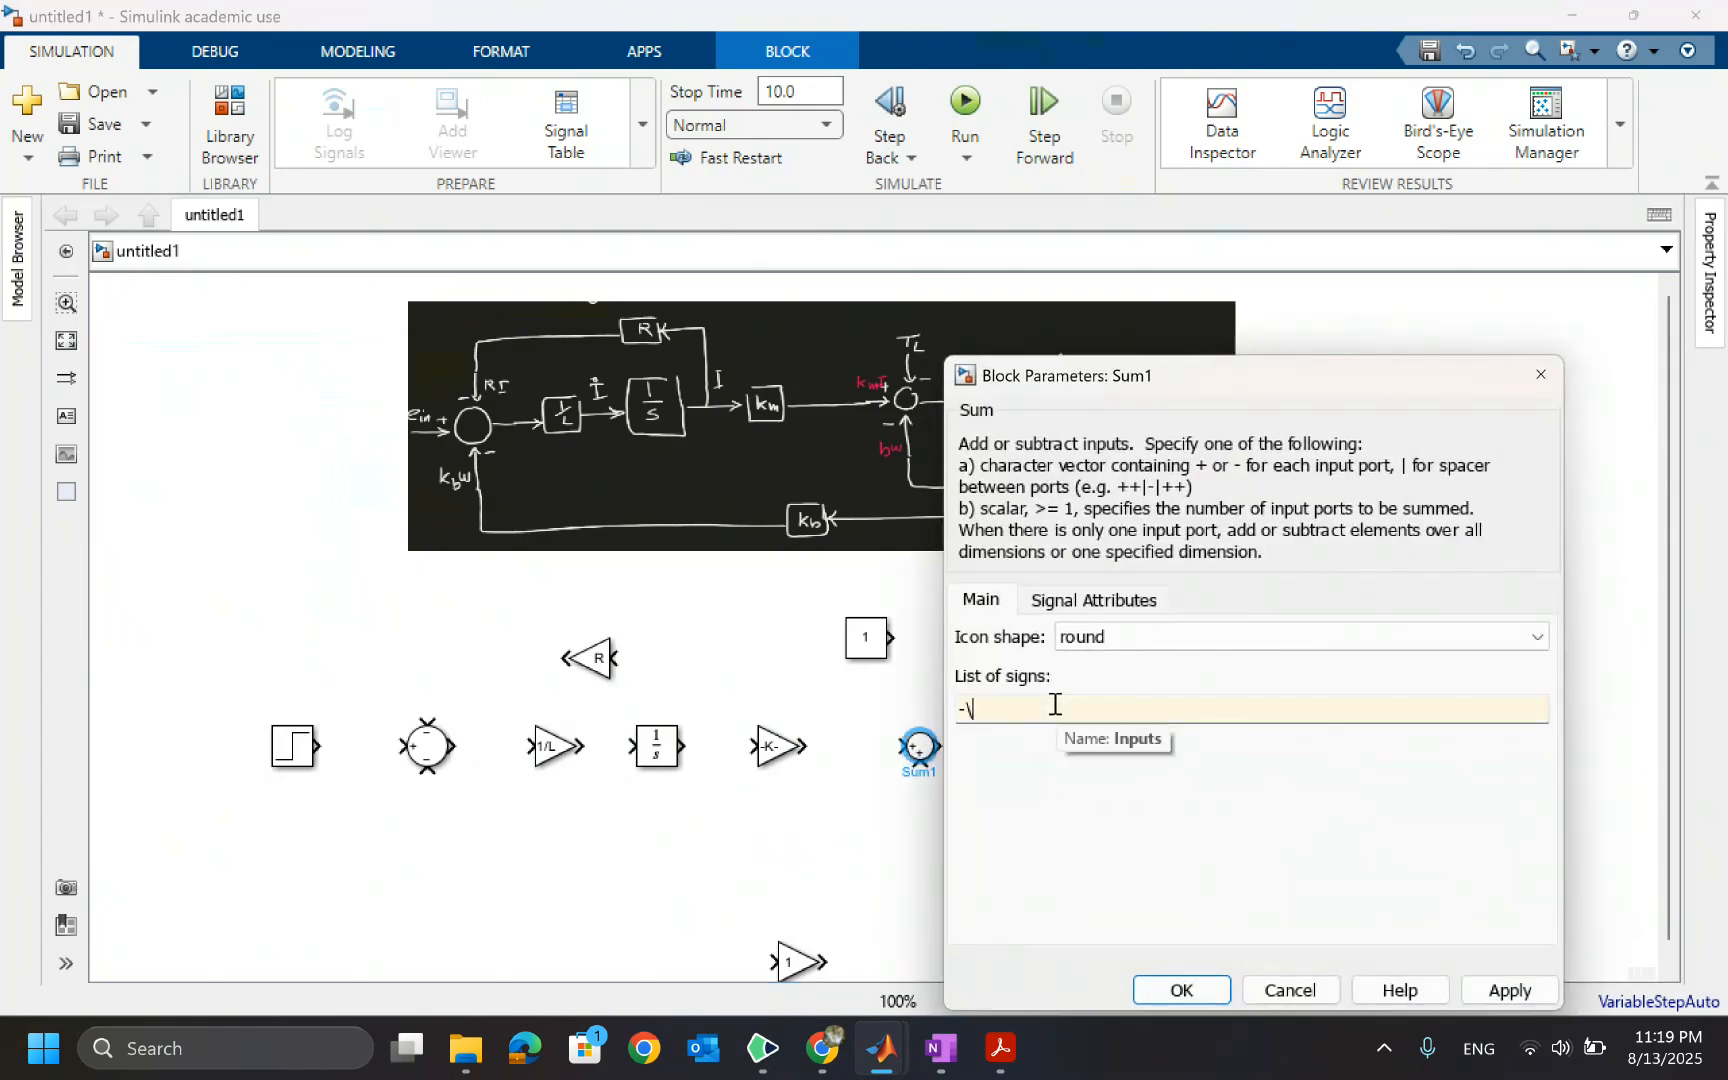
{"action": "type", "text": "|+|-"}
{"action": "left_click", "coordinate": [1182, 990]}
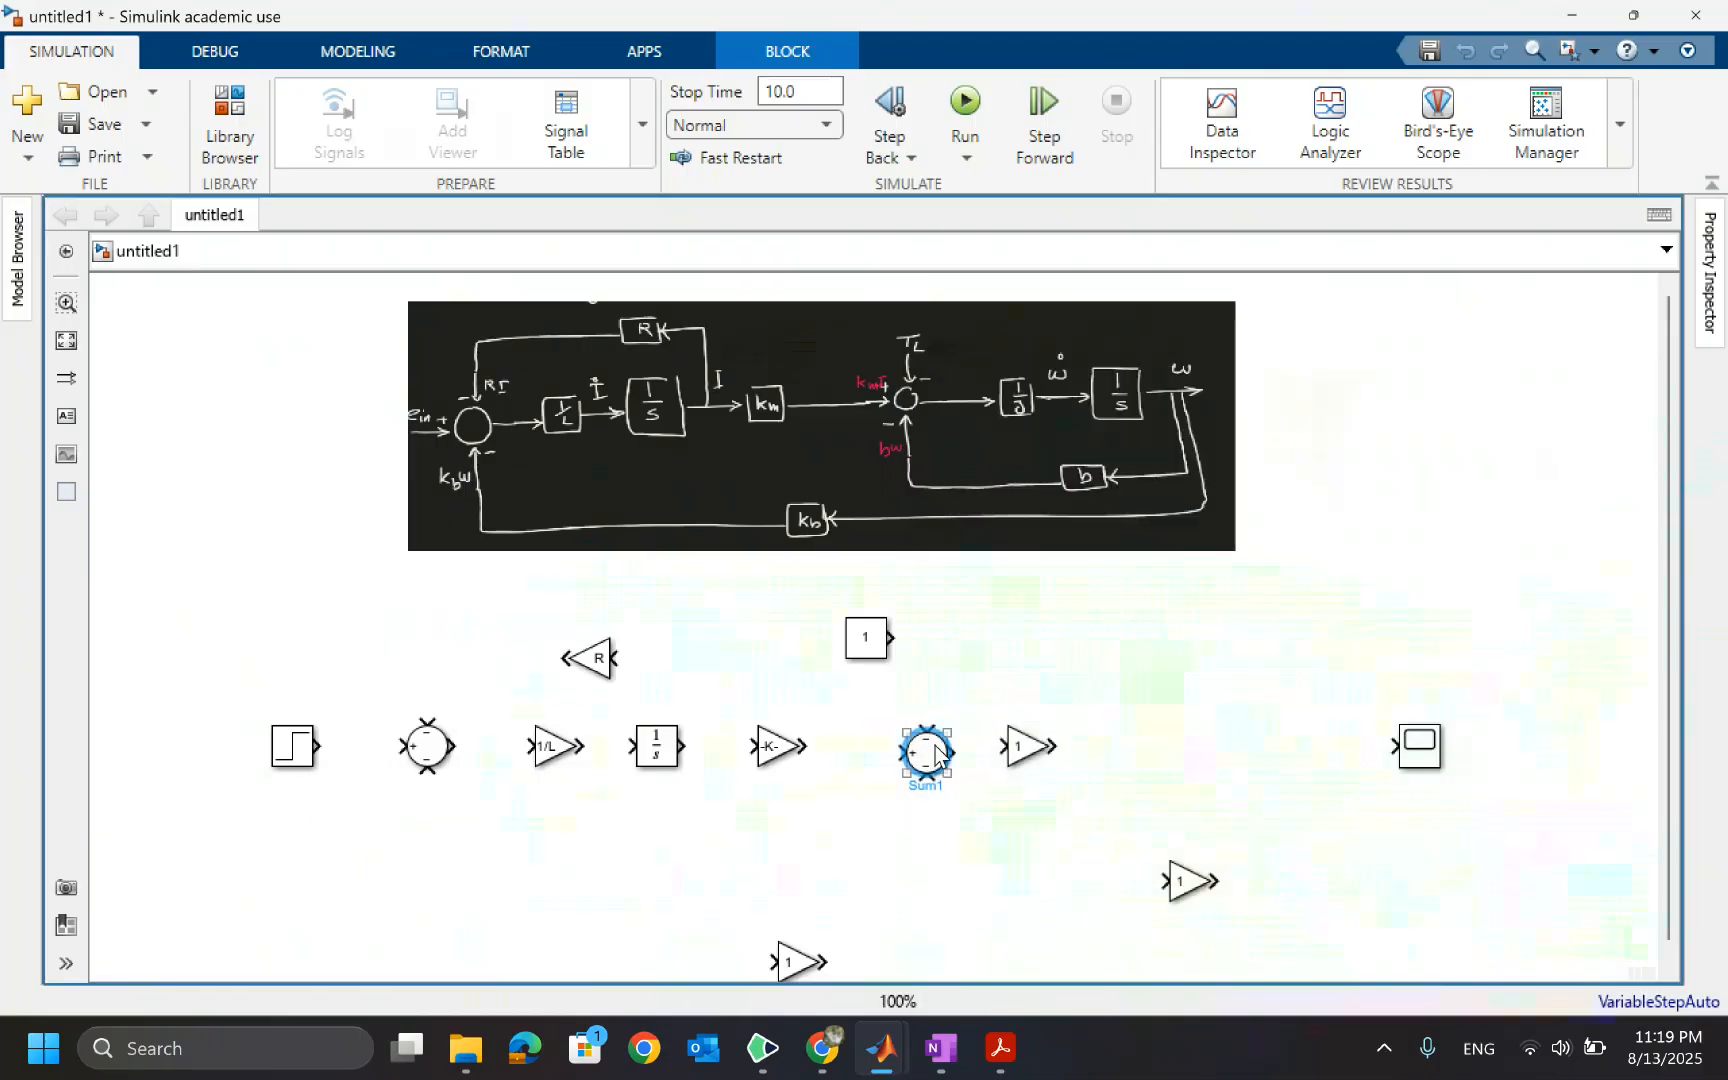
Move the gain block after the second Sum to the right and shift the Sum block right to space them out
{"action": "left_click_drag", "start_coordinate": [929, 748], "coordinate": [1068, 750]}
{"action": "left_click", "coordinate": [1023, 750]}
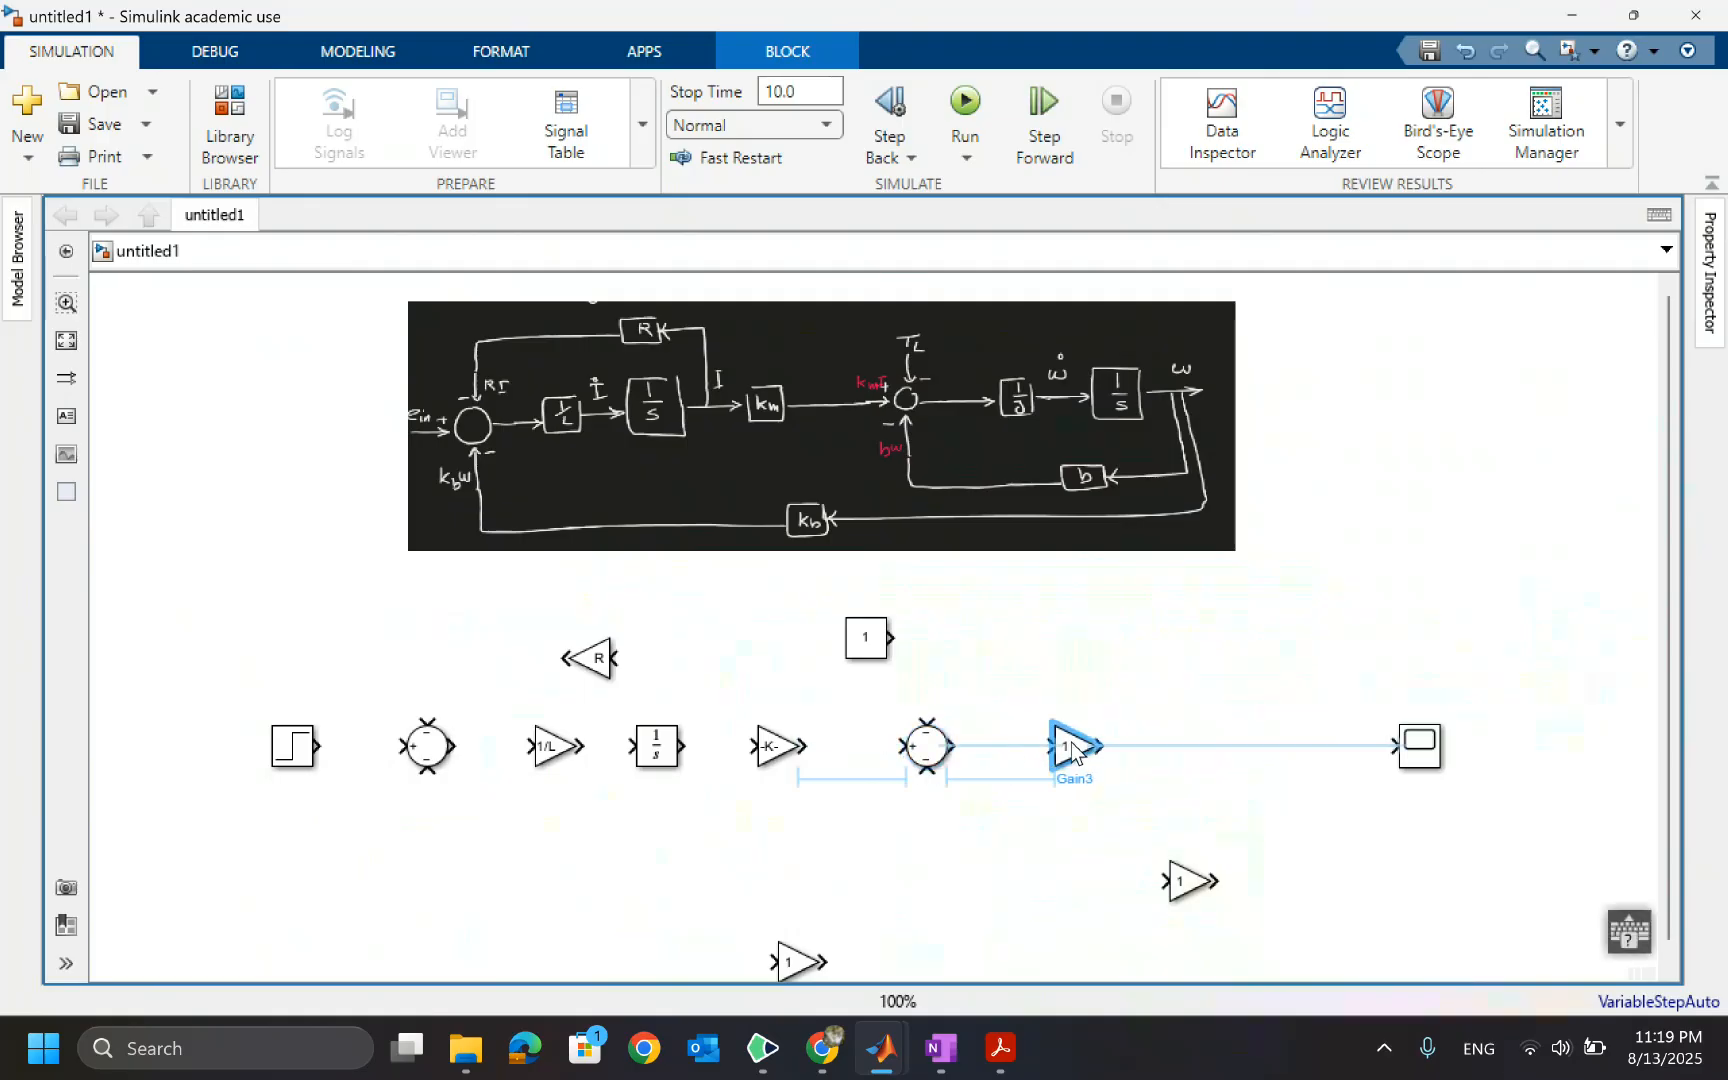
{"action": "left_click", "coordinate": [930, 755]}
{"action": "left_click_drag", "start_coordinate": [930, 755], "coordinate": [957, 755]}
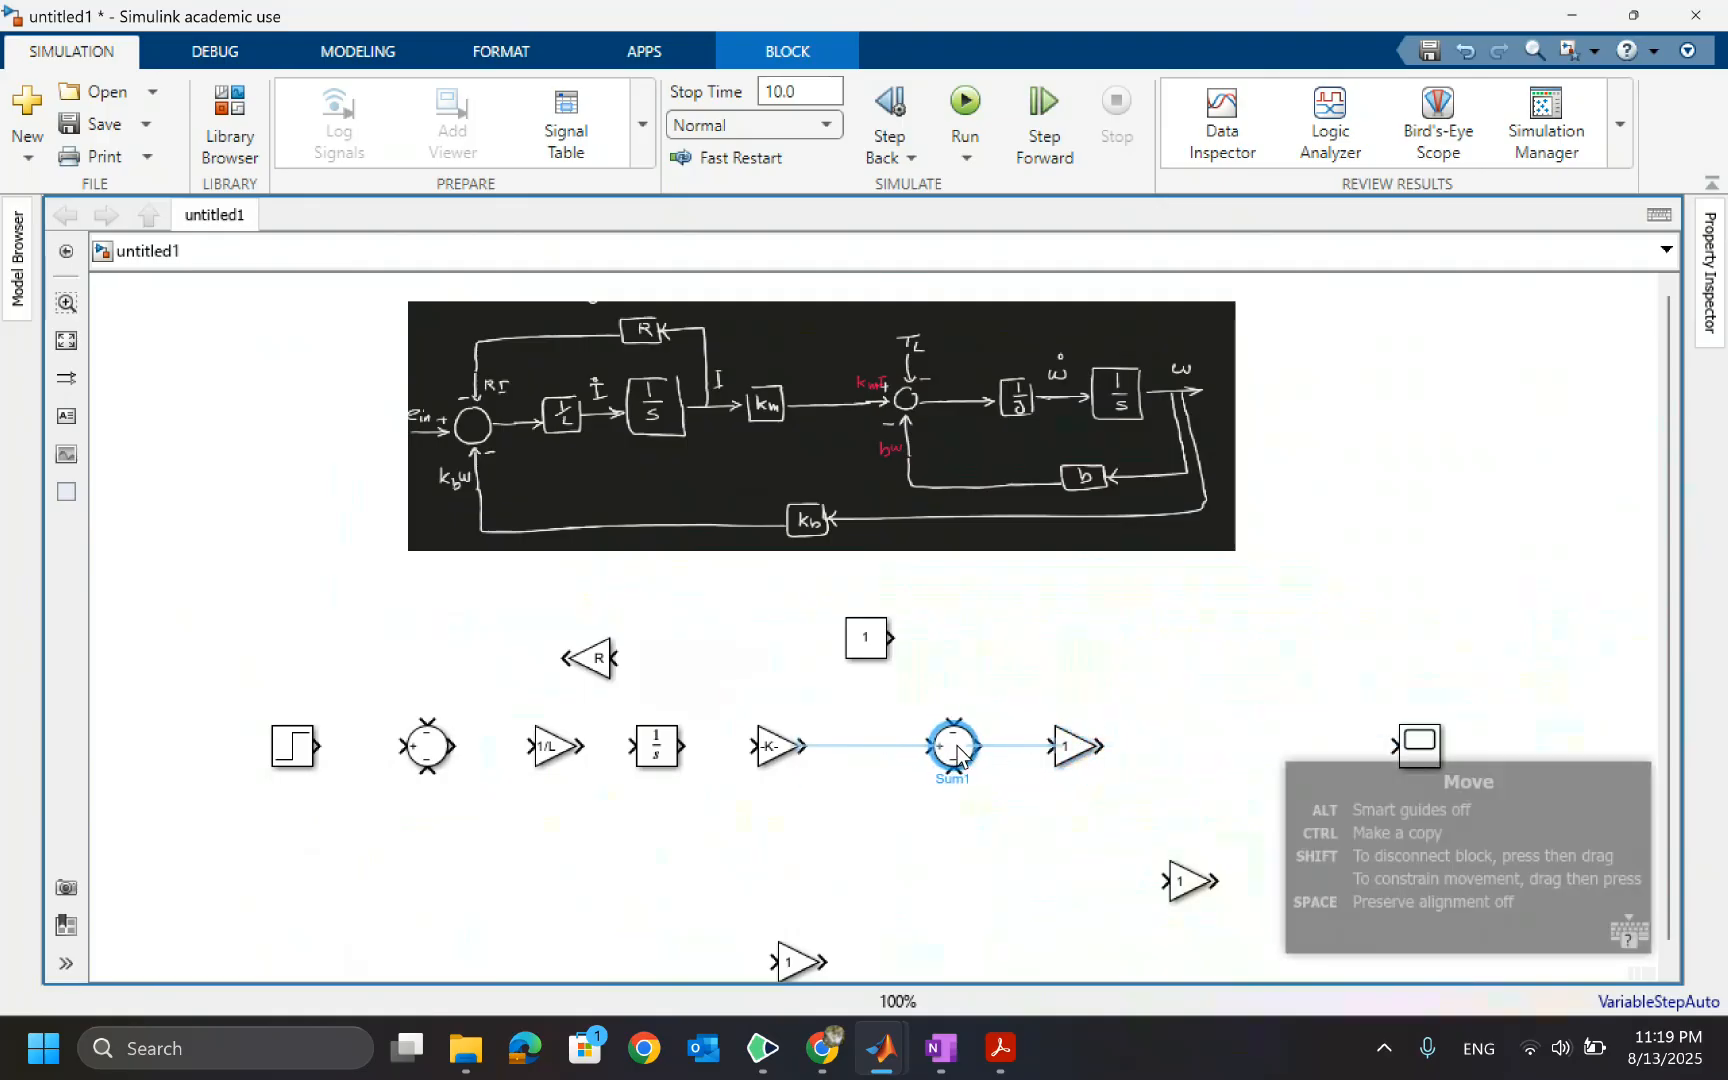
Set the gain of the block after the second Sum block to 1/J
{"action": "left_click", "coordinate": [1073, 750]}
{"action": "double_click", "coordinate": [1073, 750]}
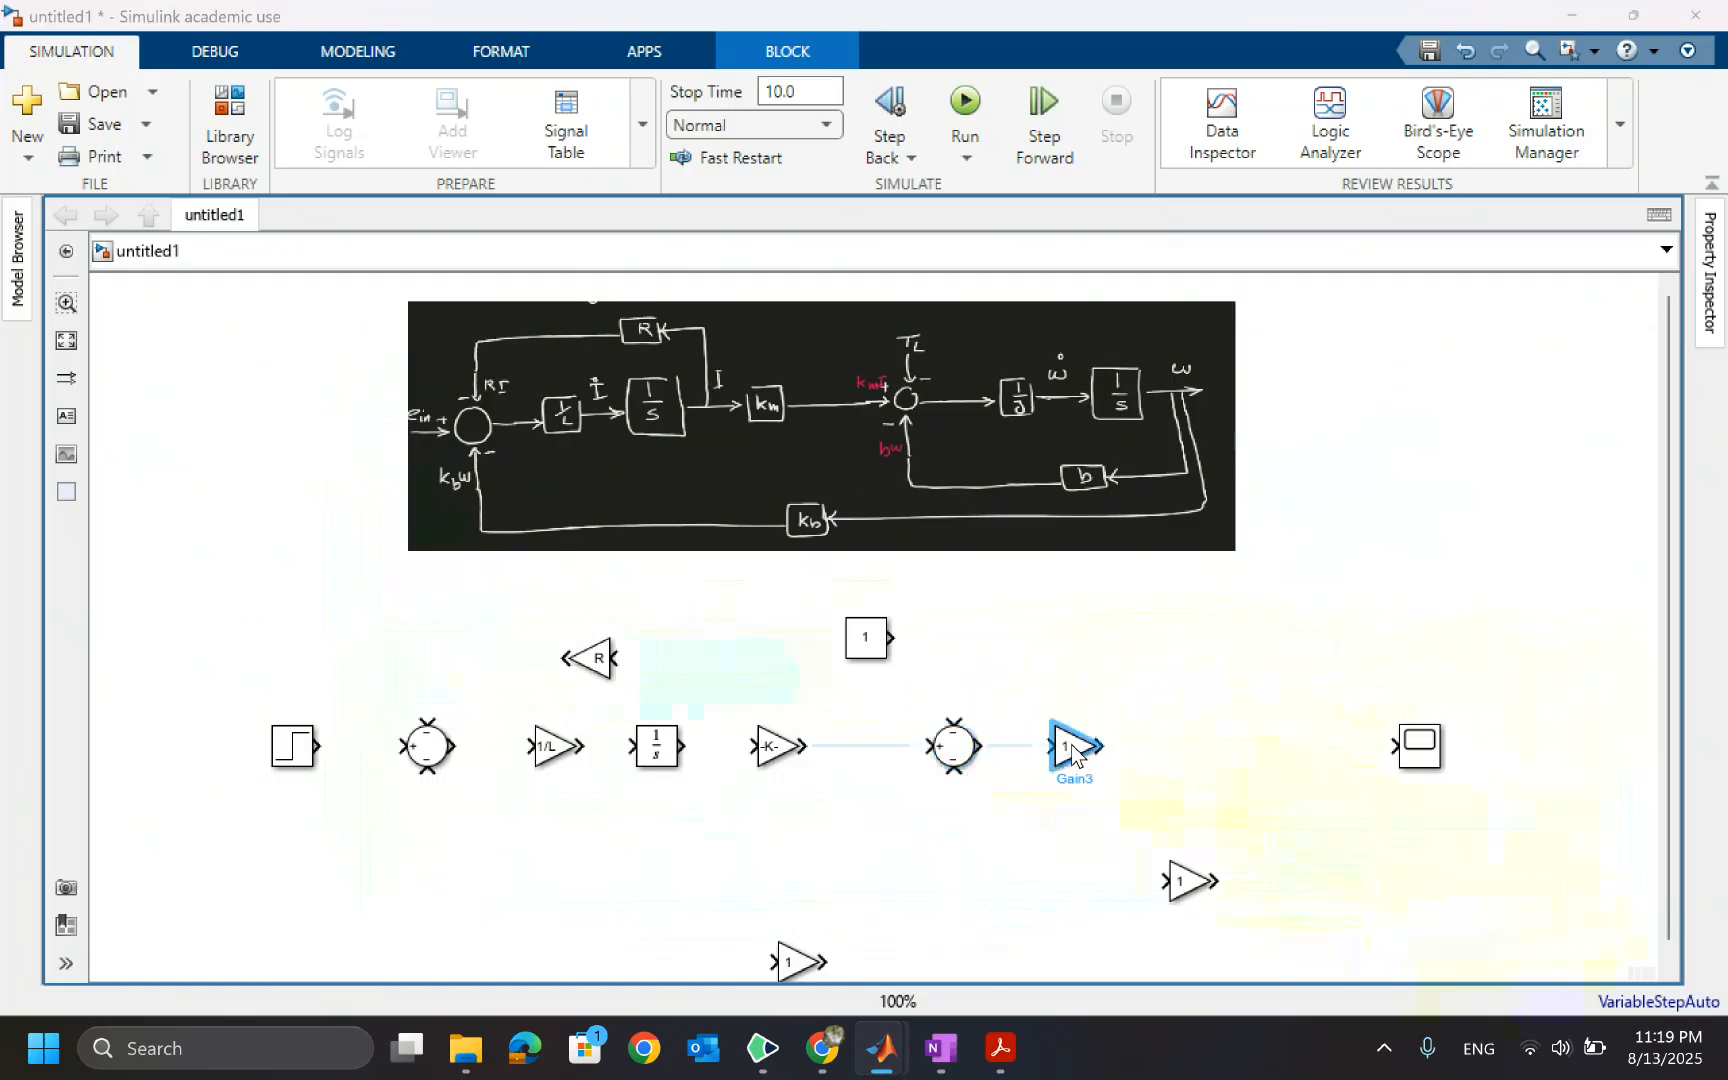
{"action": "type", "text": "1/J"}
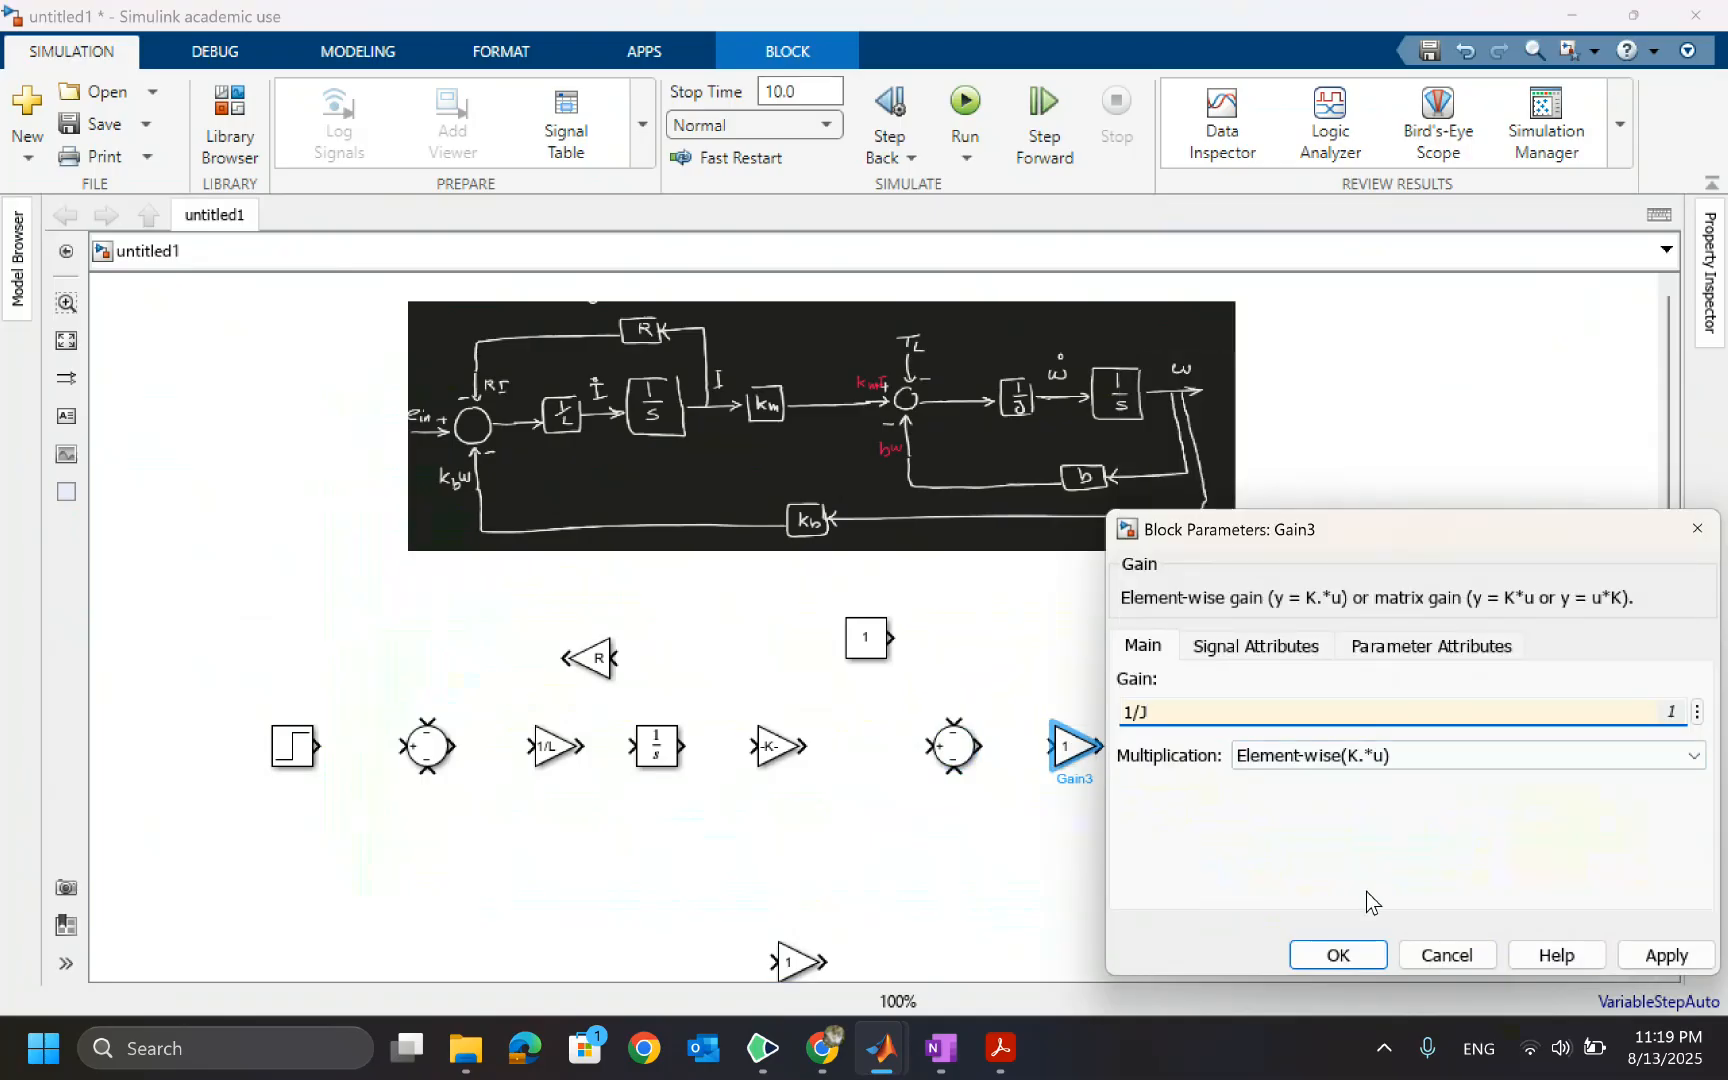
{"action": "left_click", "coordinate": [1336, 956]}
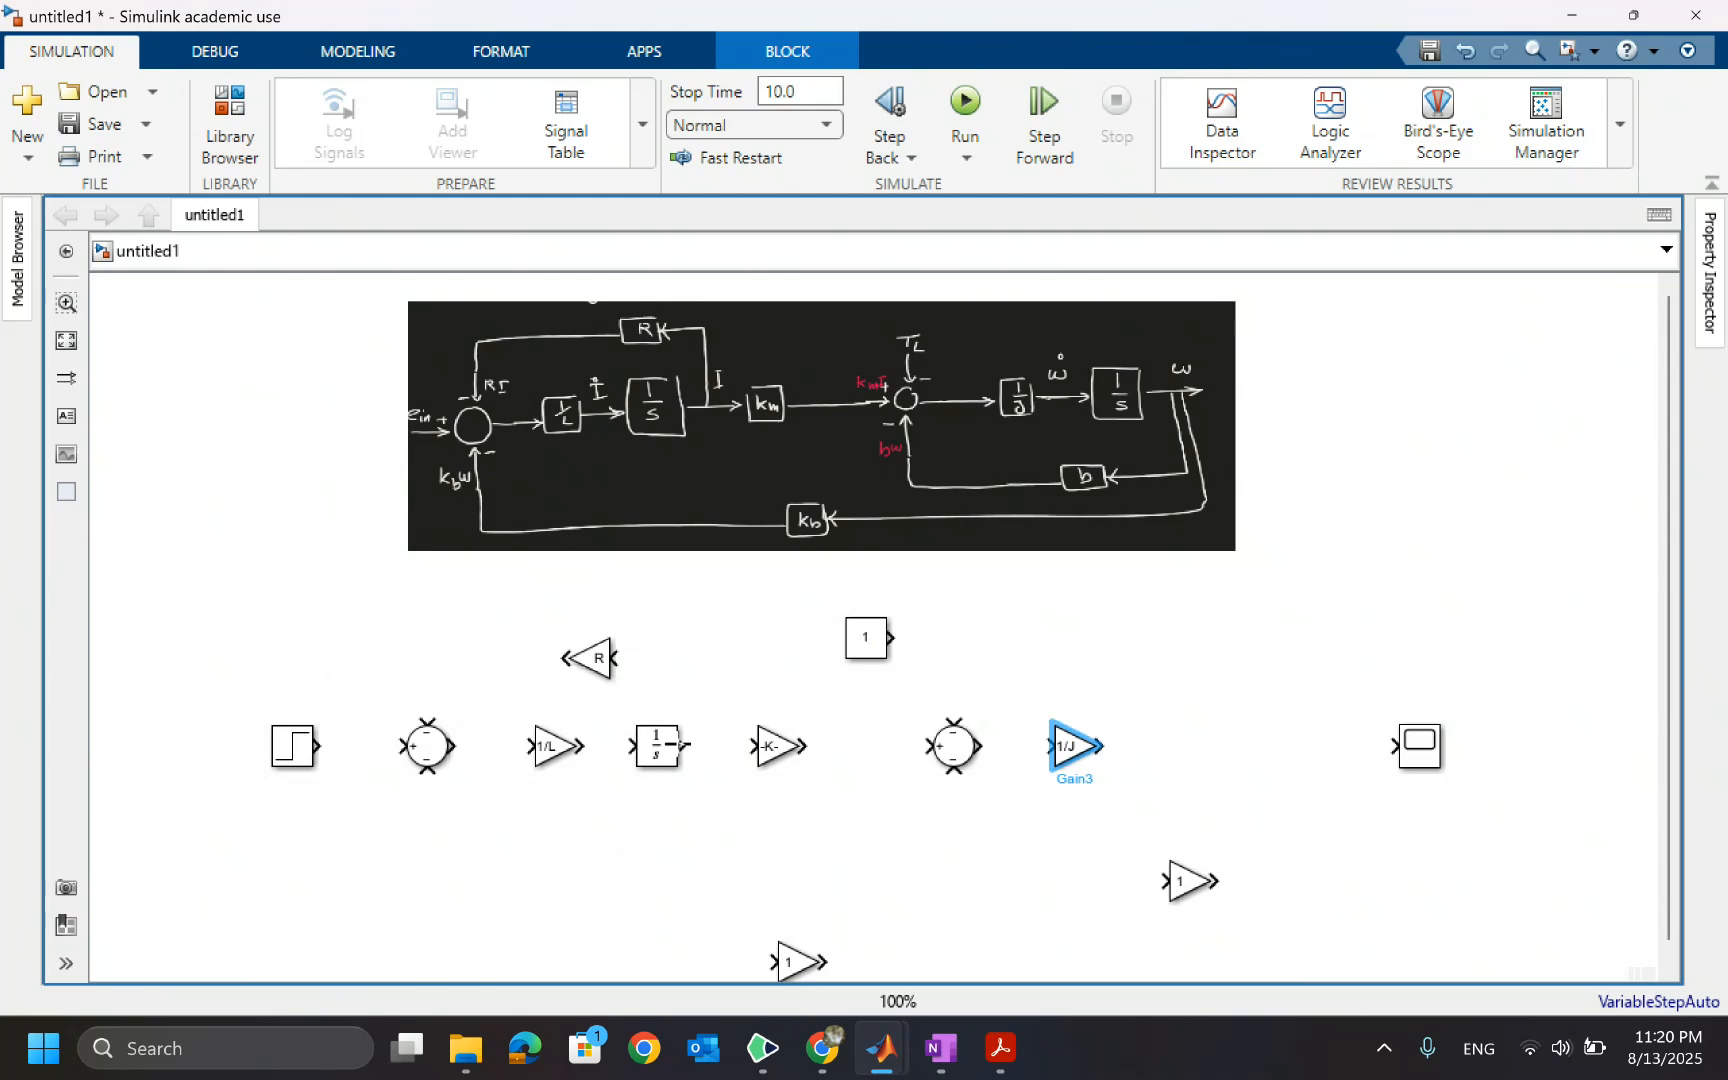
Paste a copy of the Integrator block between the 1/J gain and the Scope
{"action": "left_click", "coordinate": [660, 758]}
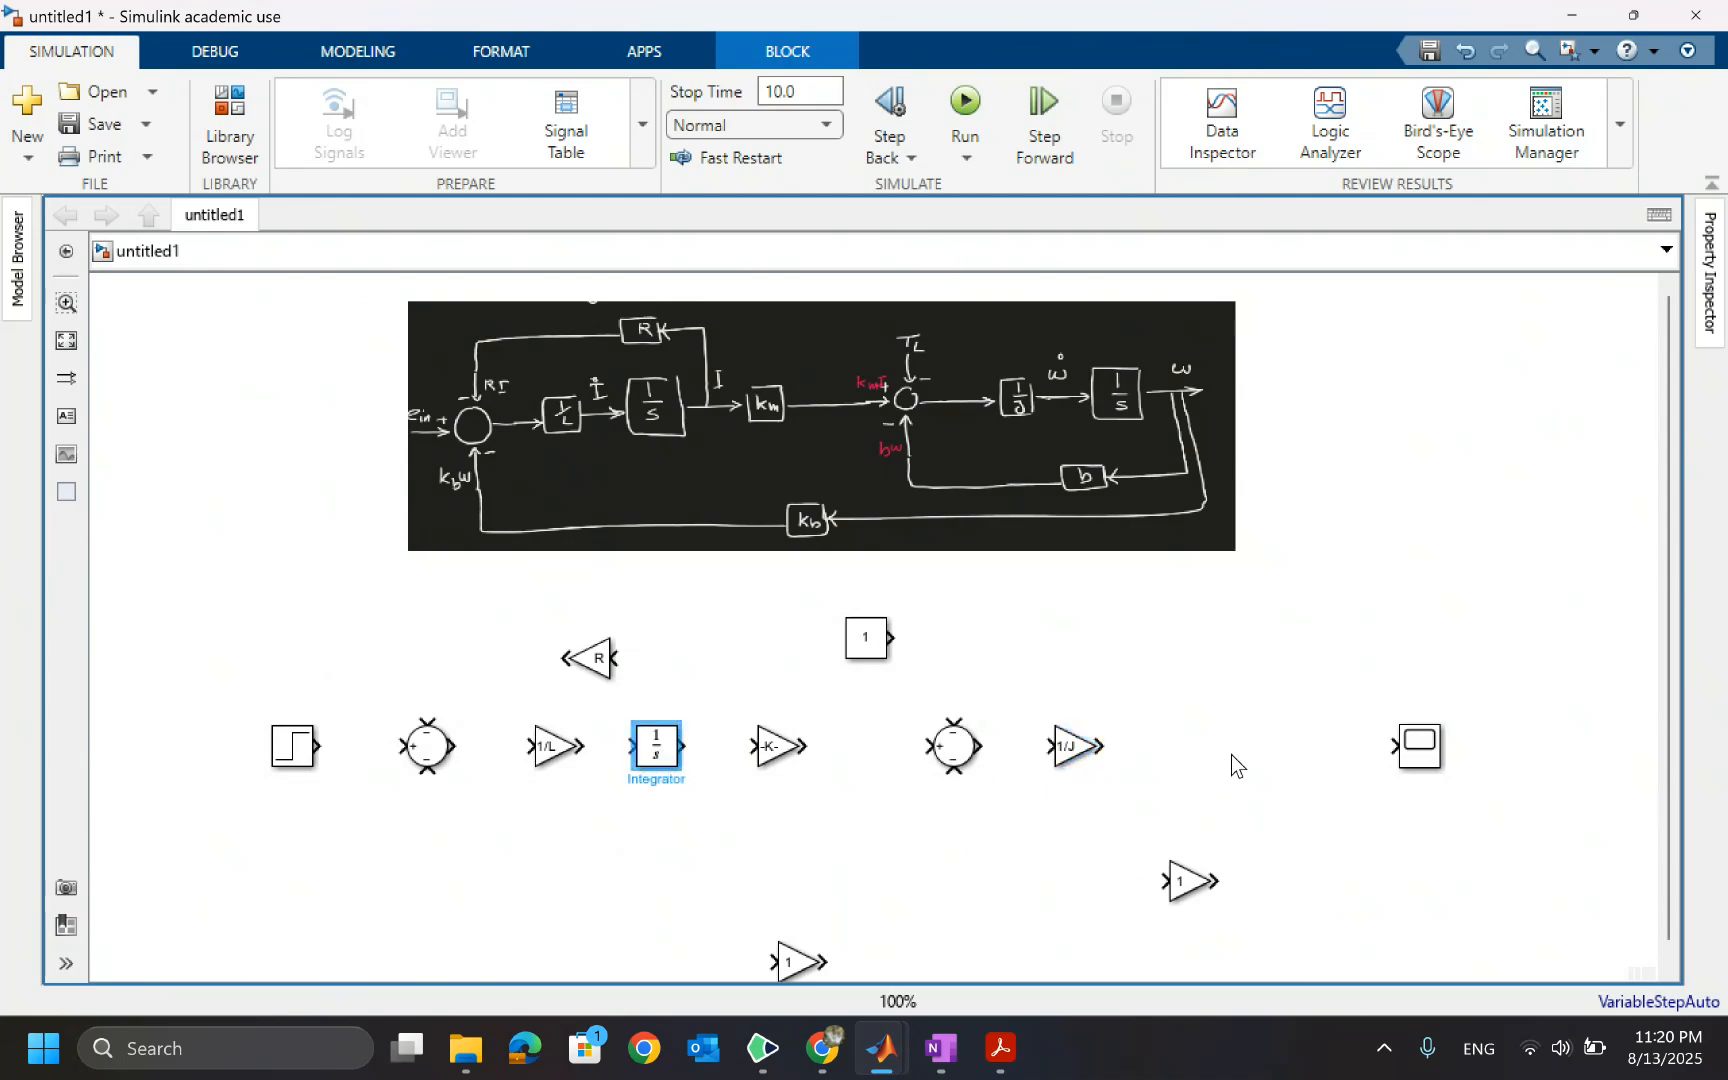
{"action": "left_click", "coordinate": [1211, 749]}
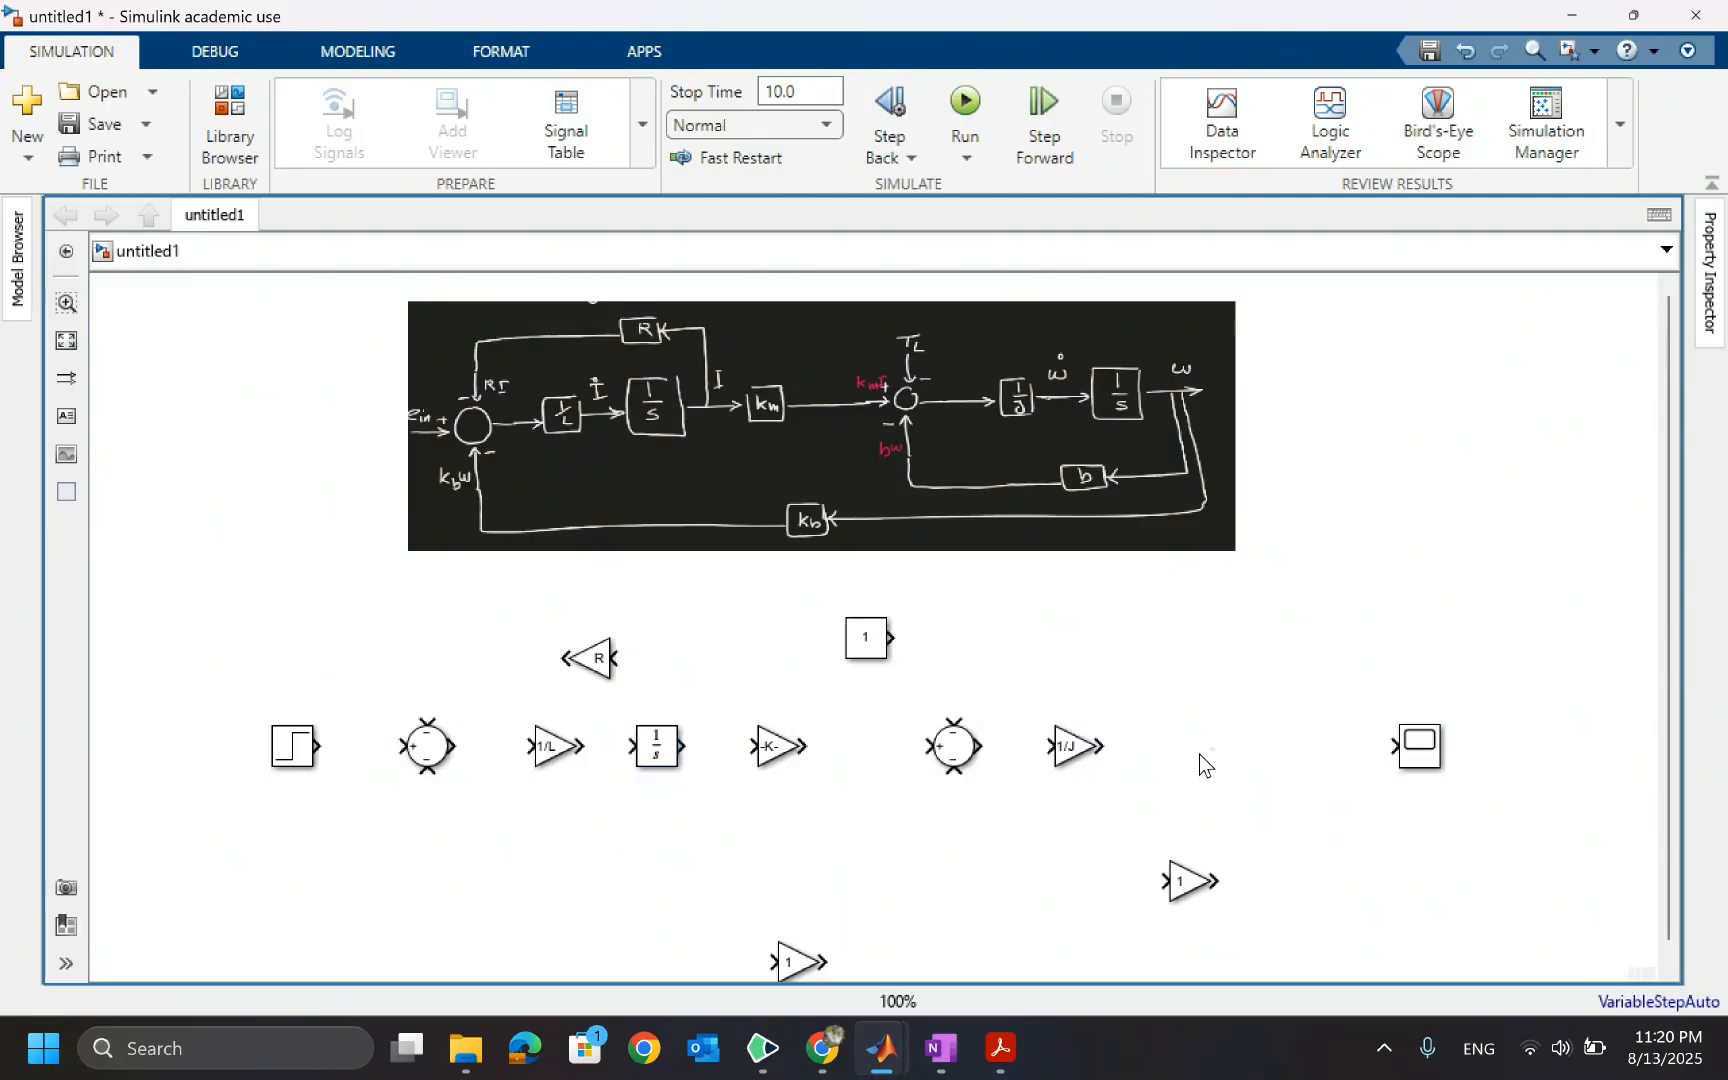
{"action": "key", "text": "ctrl+v"}
{"action": "mouse_move", "coordinate": [1225, 778]}
{"action": "left_mouse_down"}
{"action": "mouse_move", "coordinate": [1214, 757]}
{"action": "mouse_move", "coordinate": [1228, 757]}
{"action": "left_mouse_up"}
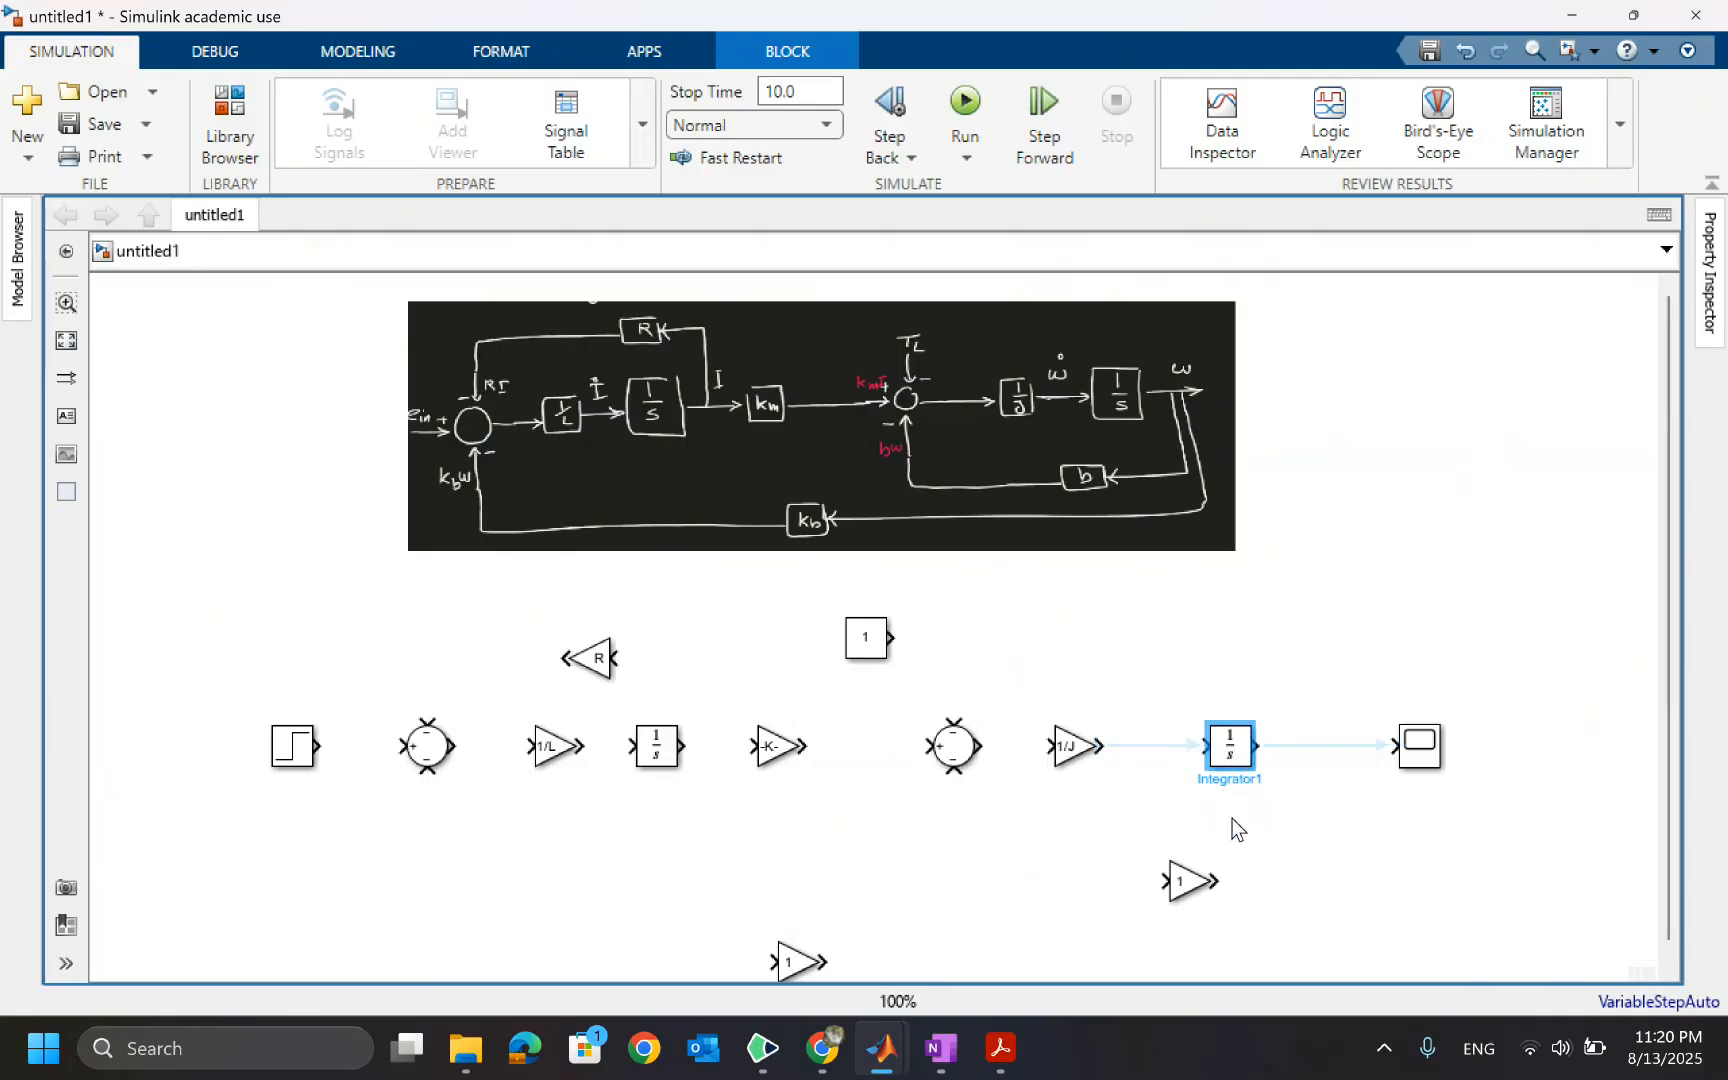
{"action": "left_click", "coordinate": [1270, 819]}
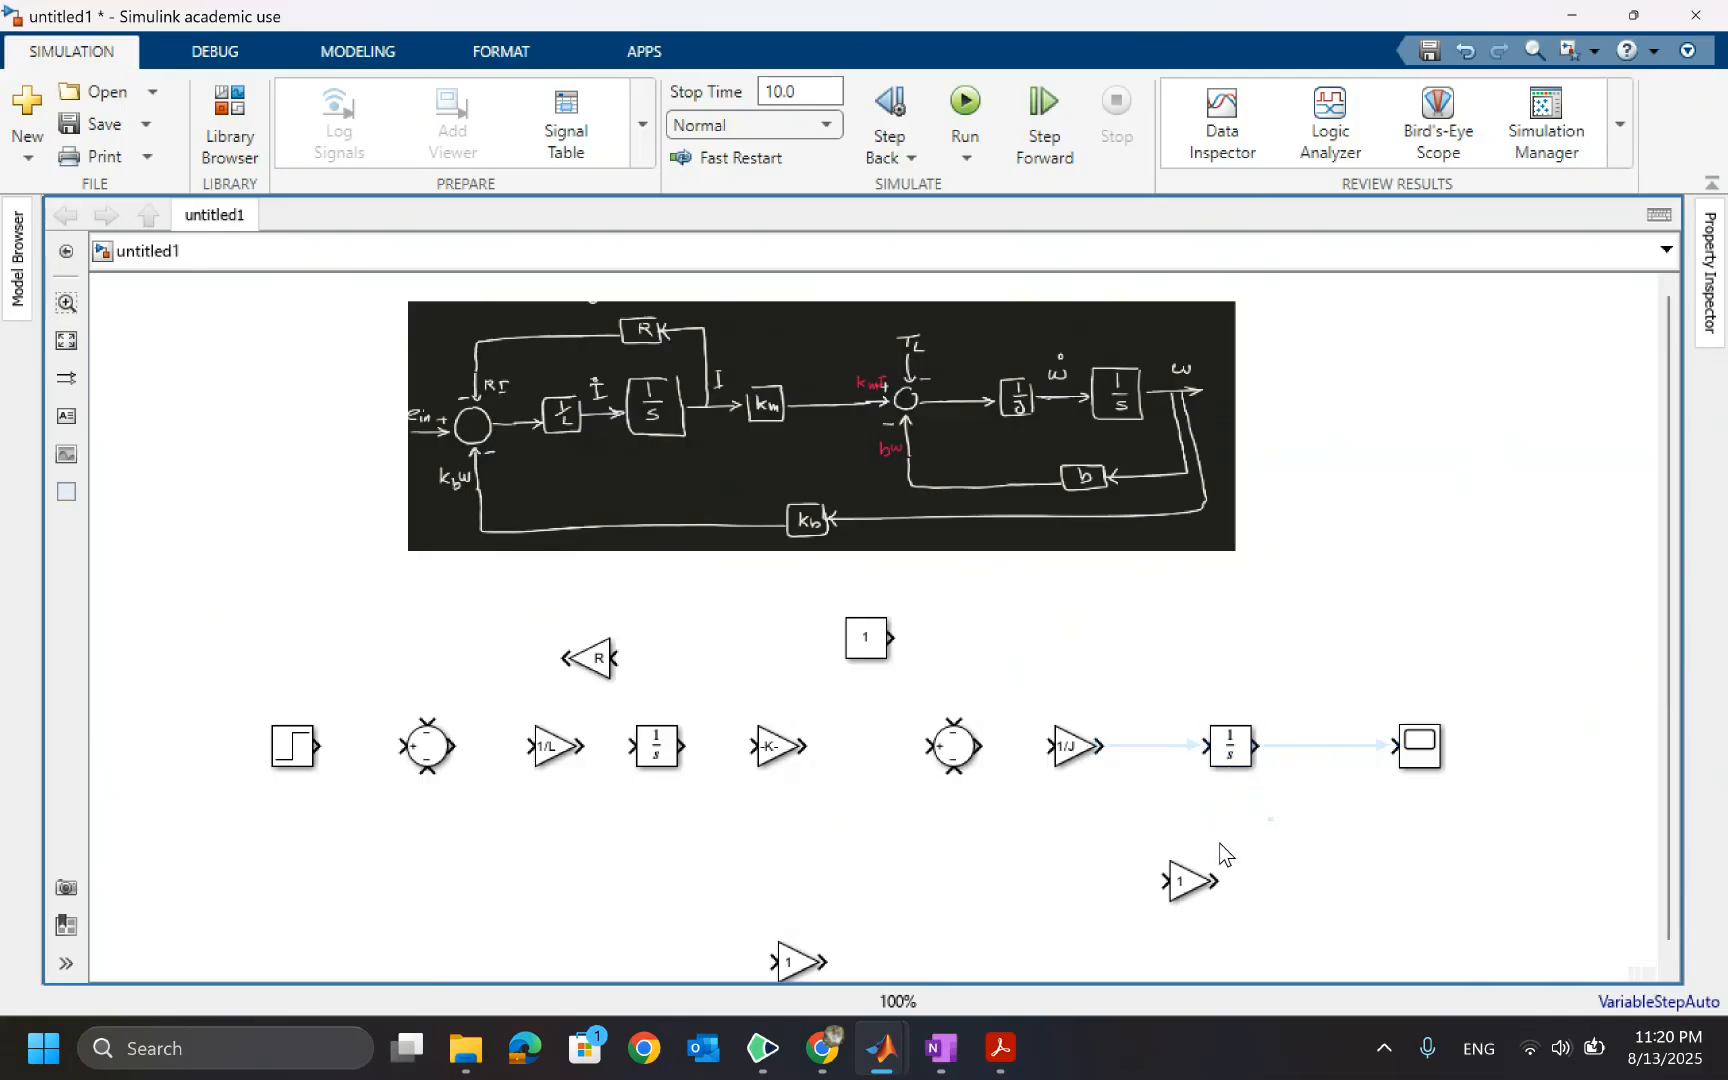
Set the lower right Gain block's gain to b and rotate it to face left
{"action": "left_click", "coordinate": [1188, 884]}
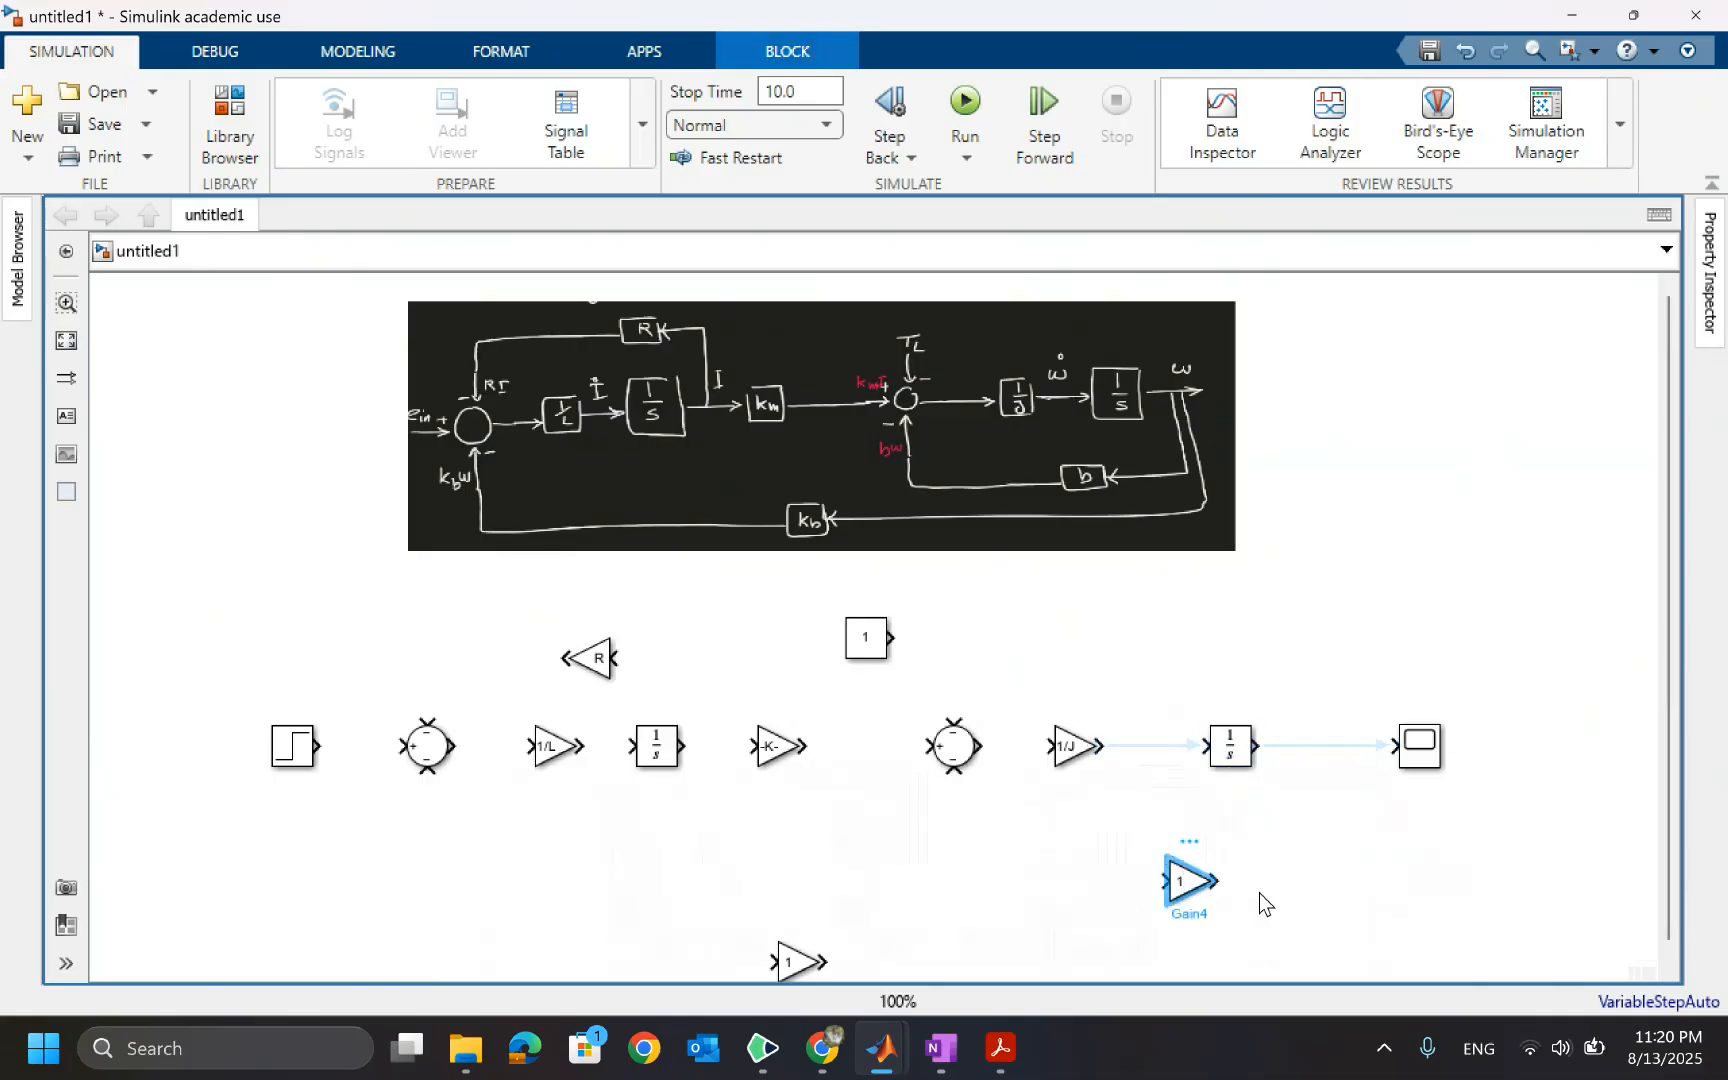
{"action": "double_click", "coordinate": [1188, 882]}
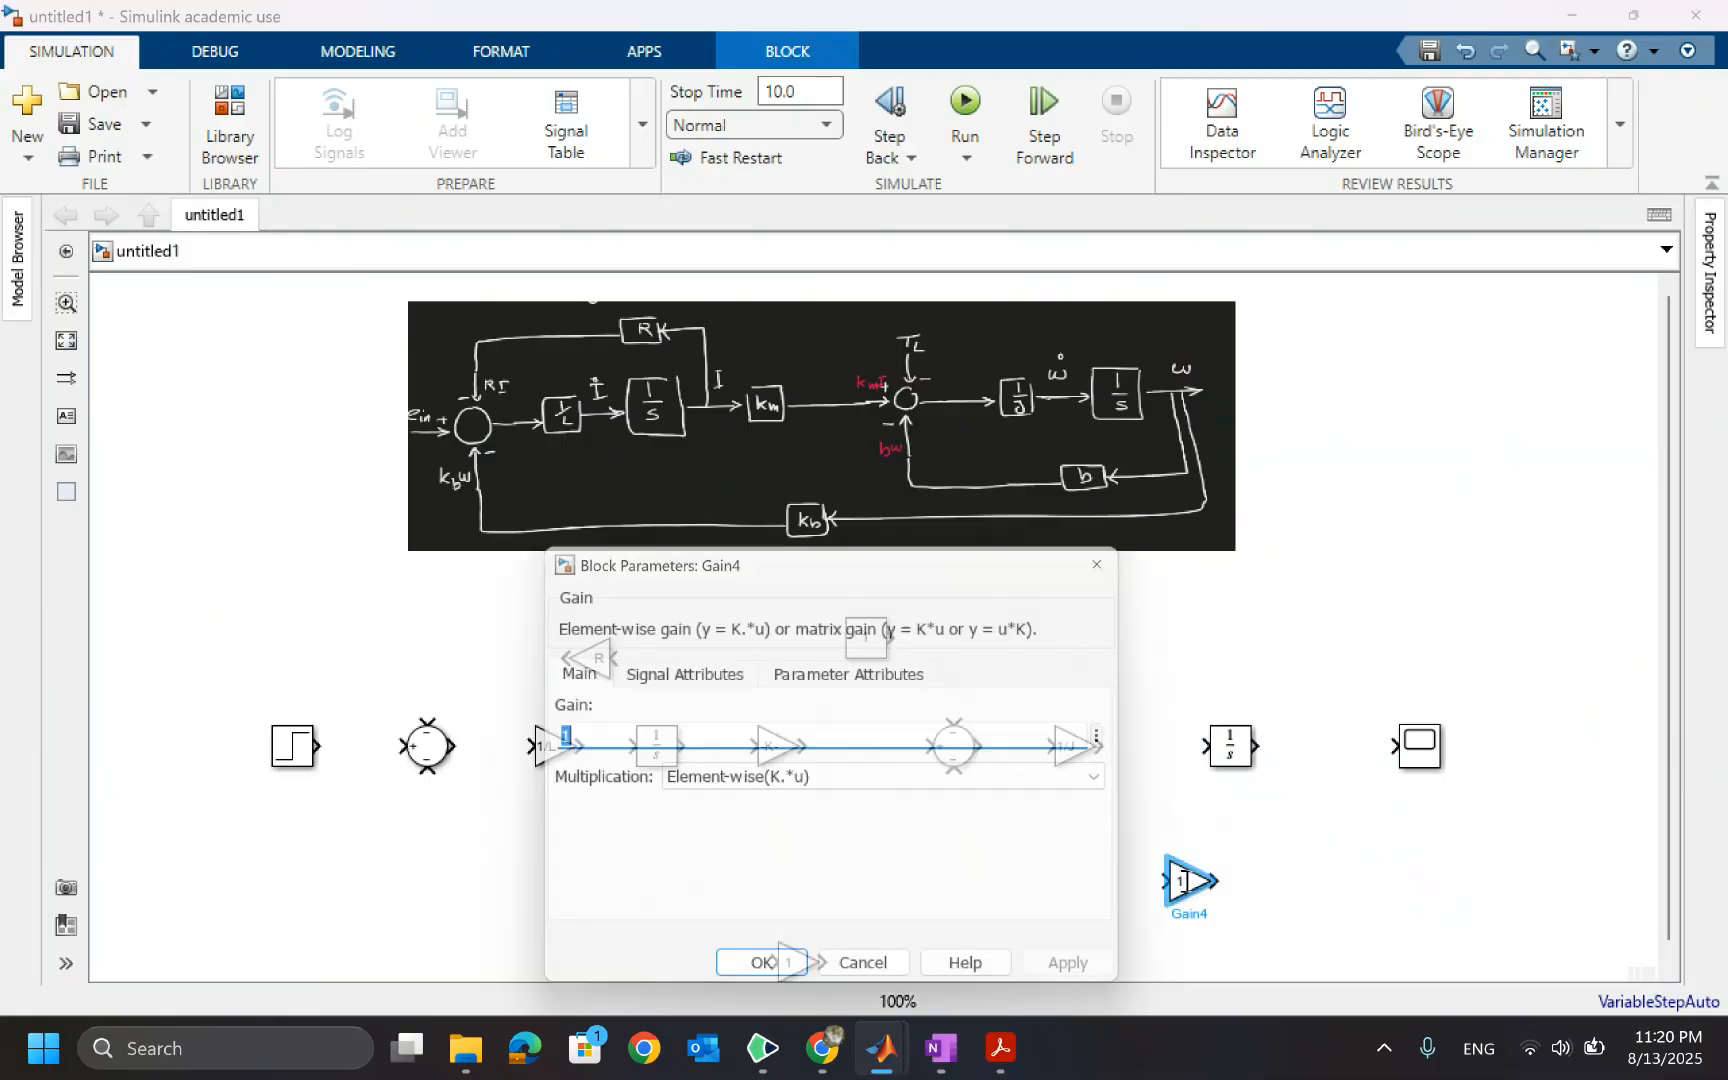
{"action": "type", "text": "b"}
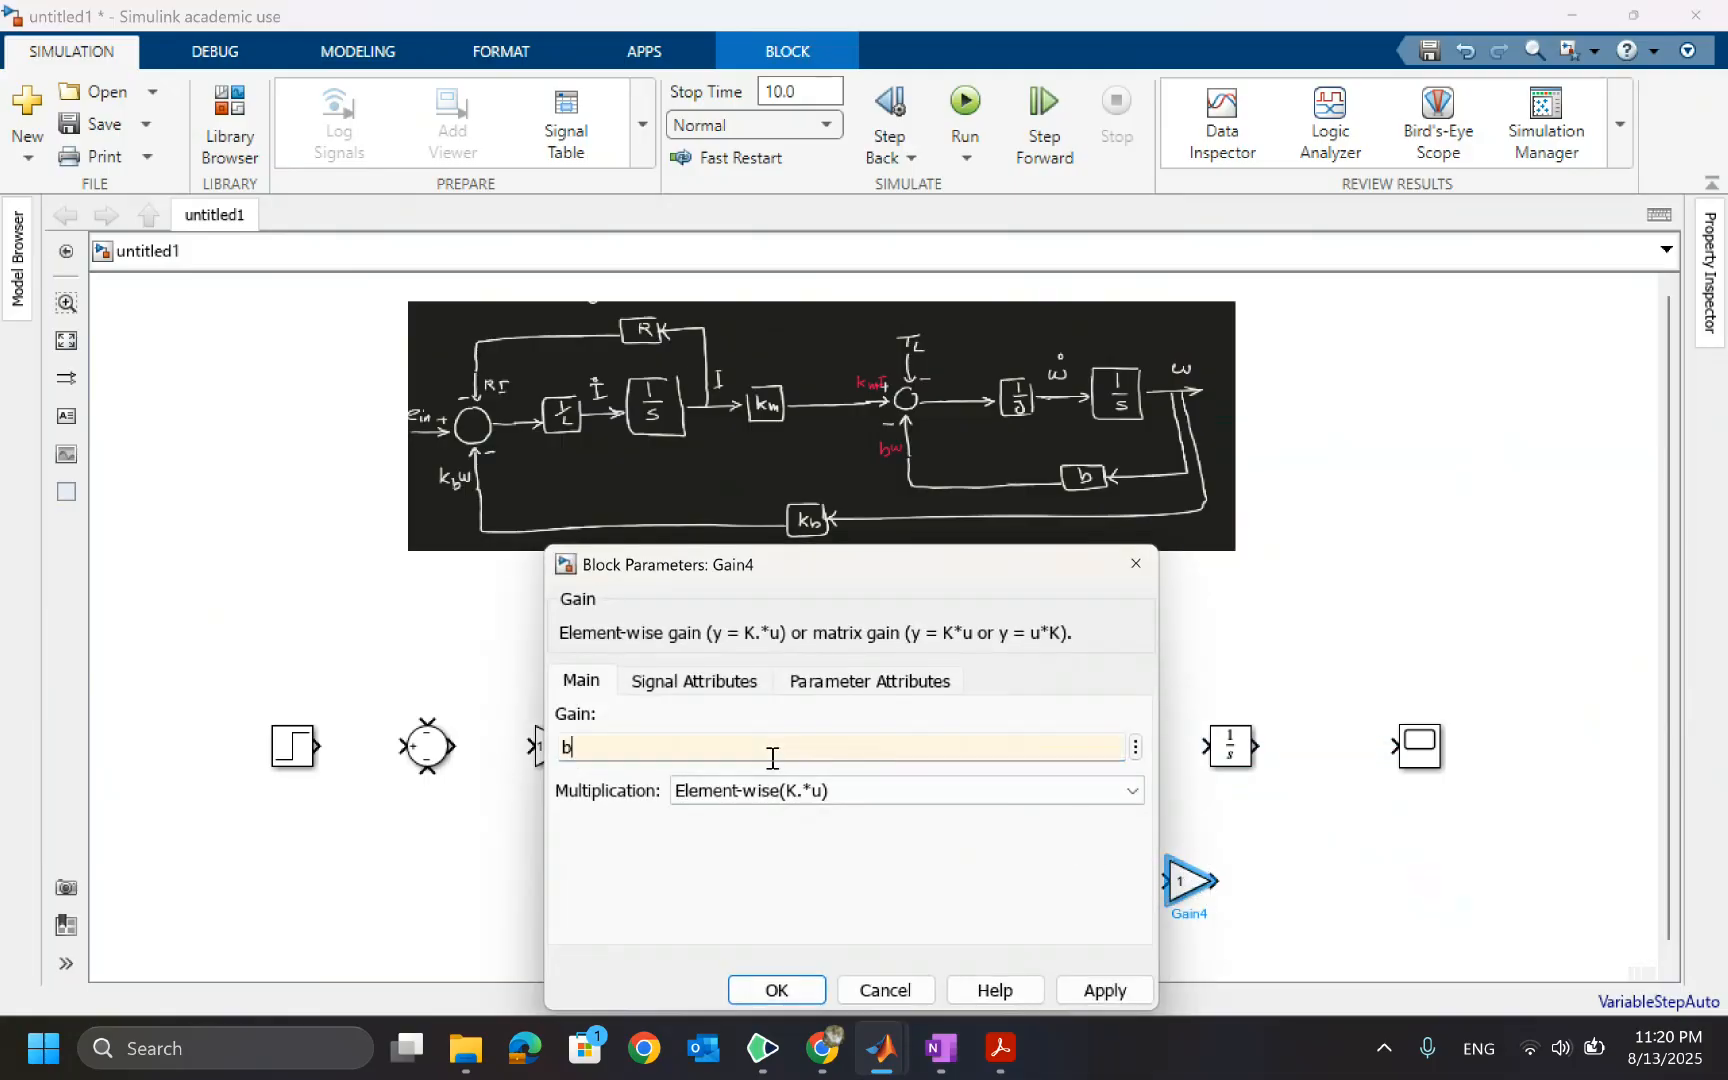
{"action": "left_click", "coordinate": [776, 988]}
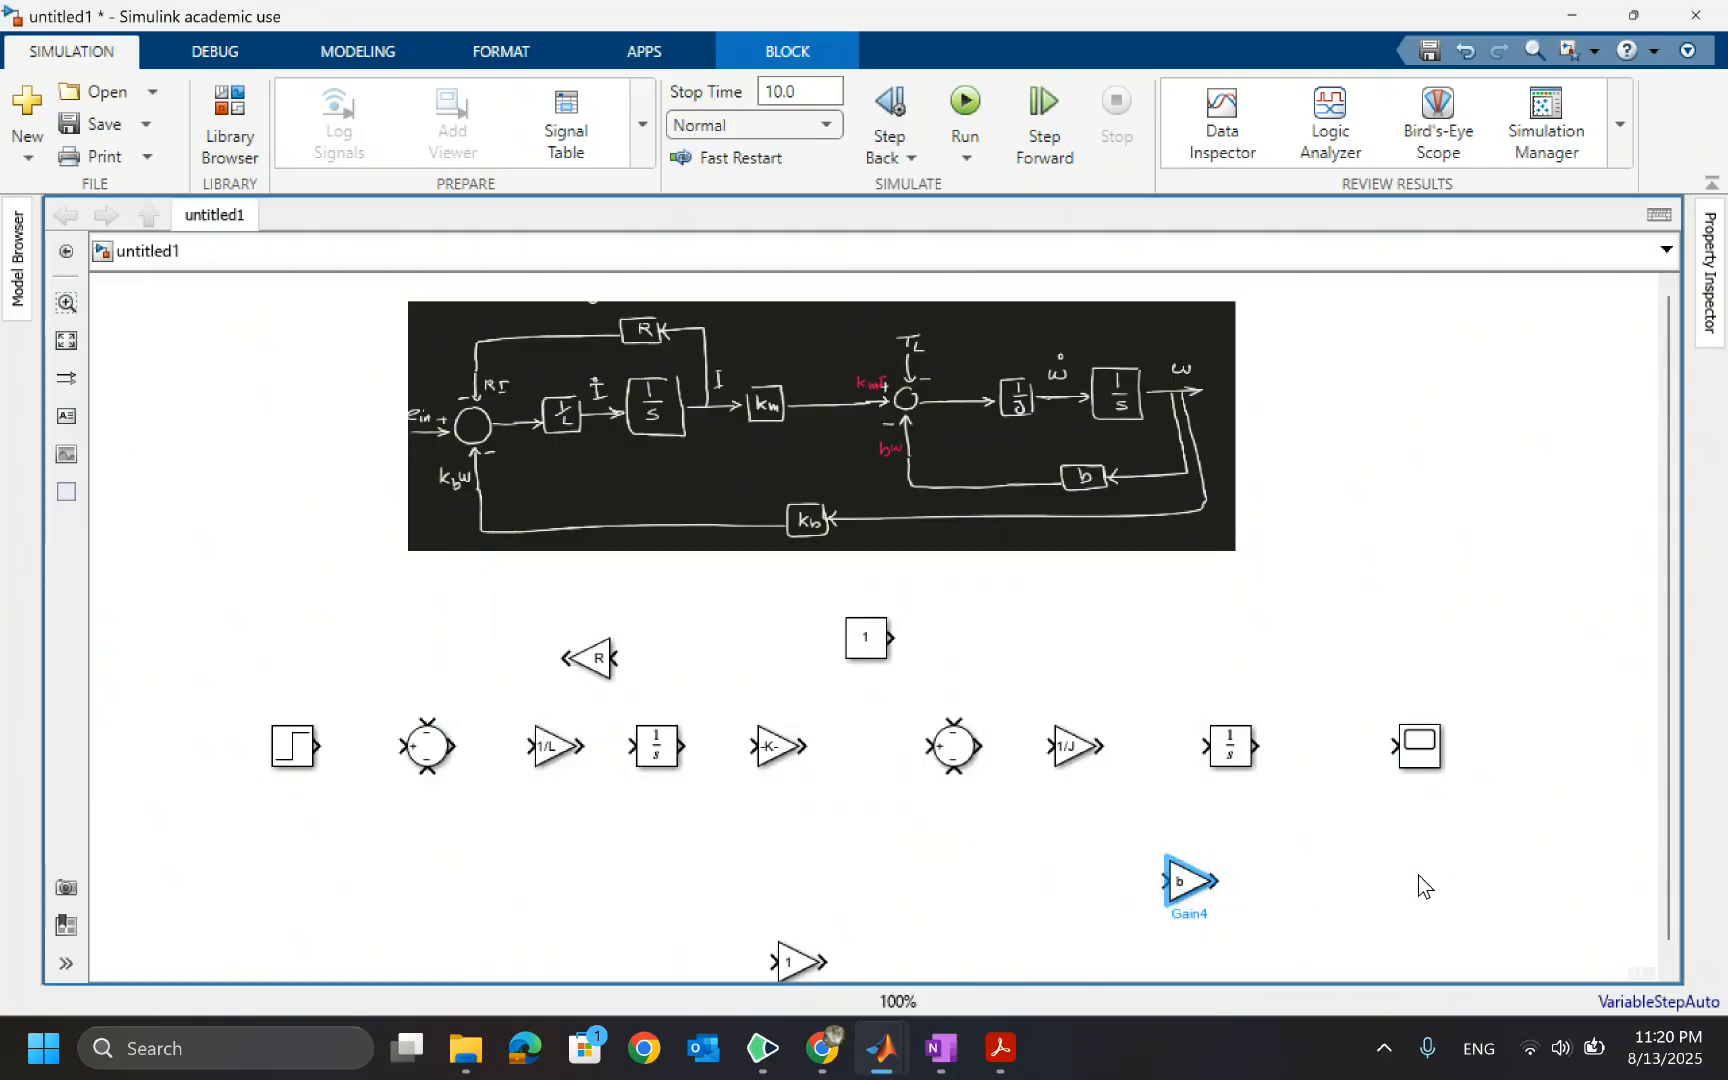
{"action": "key", "text": "ctrl+r"}
{"action": "key", "text": "ctrl+r"}
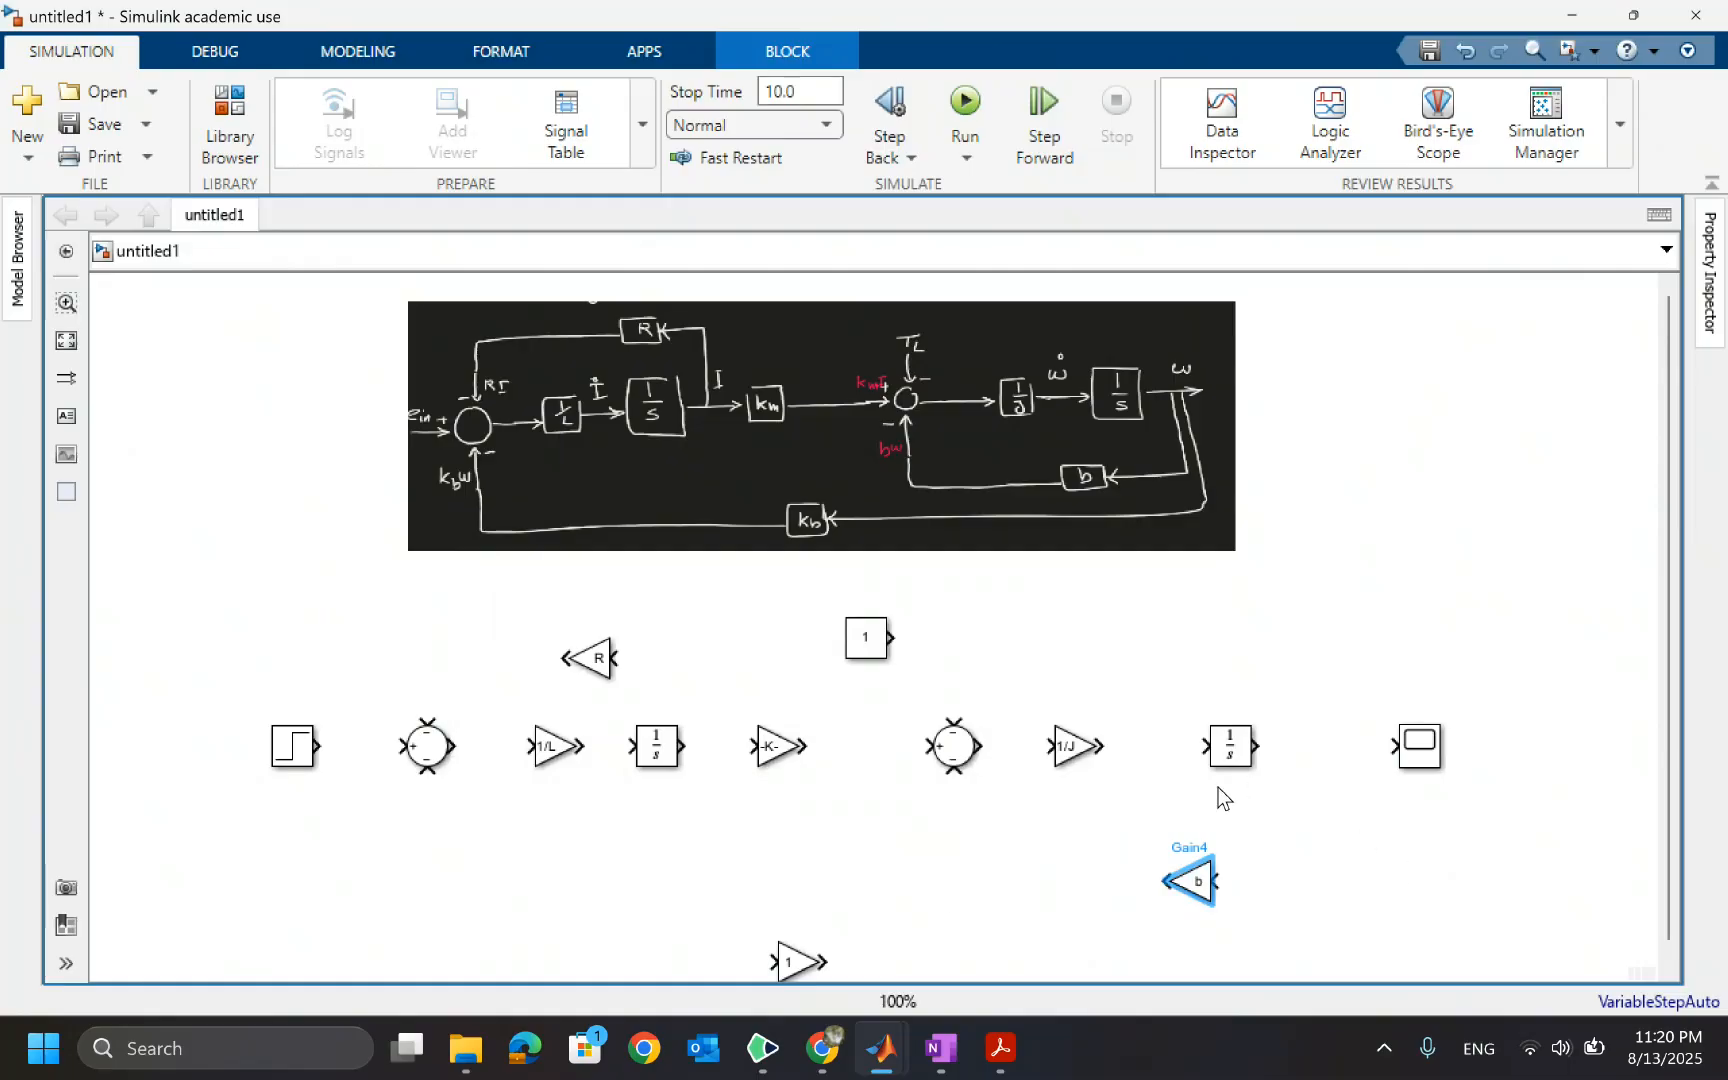
Set the bottom Gain block's gain to K_b
{"action": "double_click", "coordinate": [792, 962]}
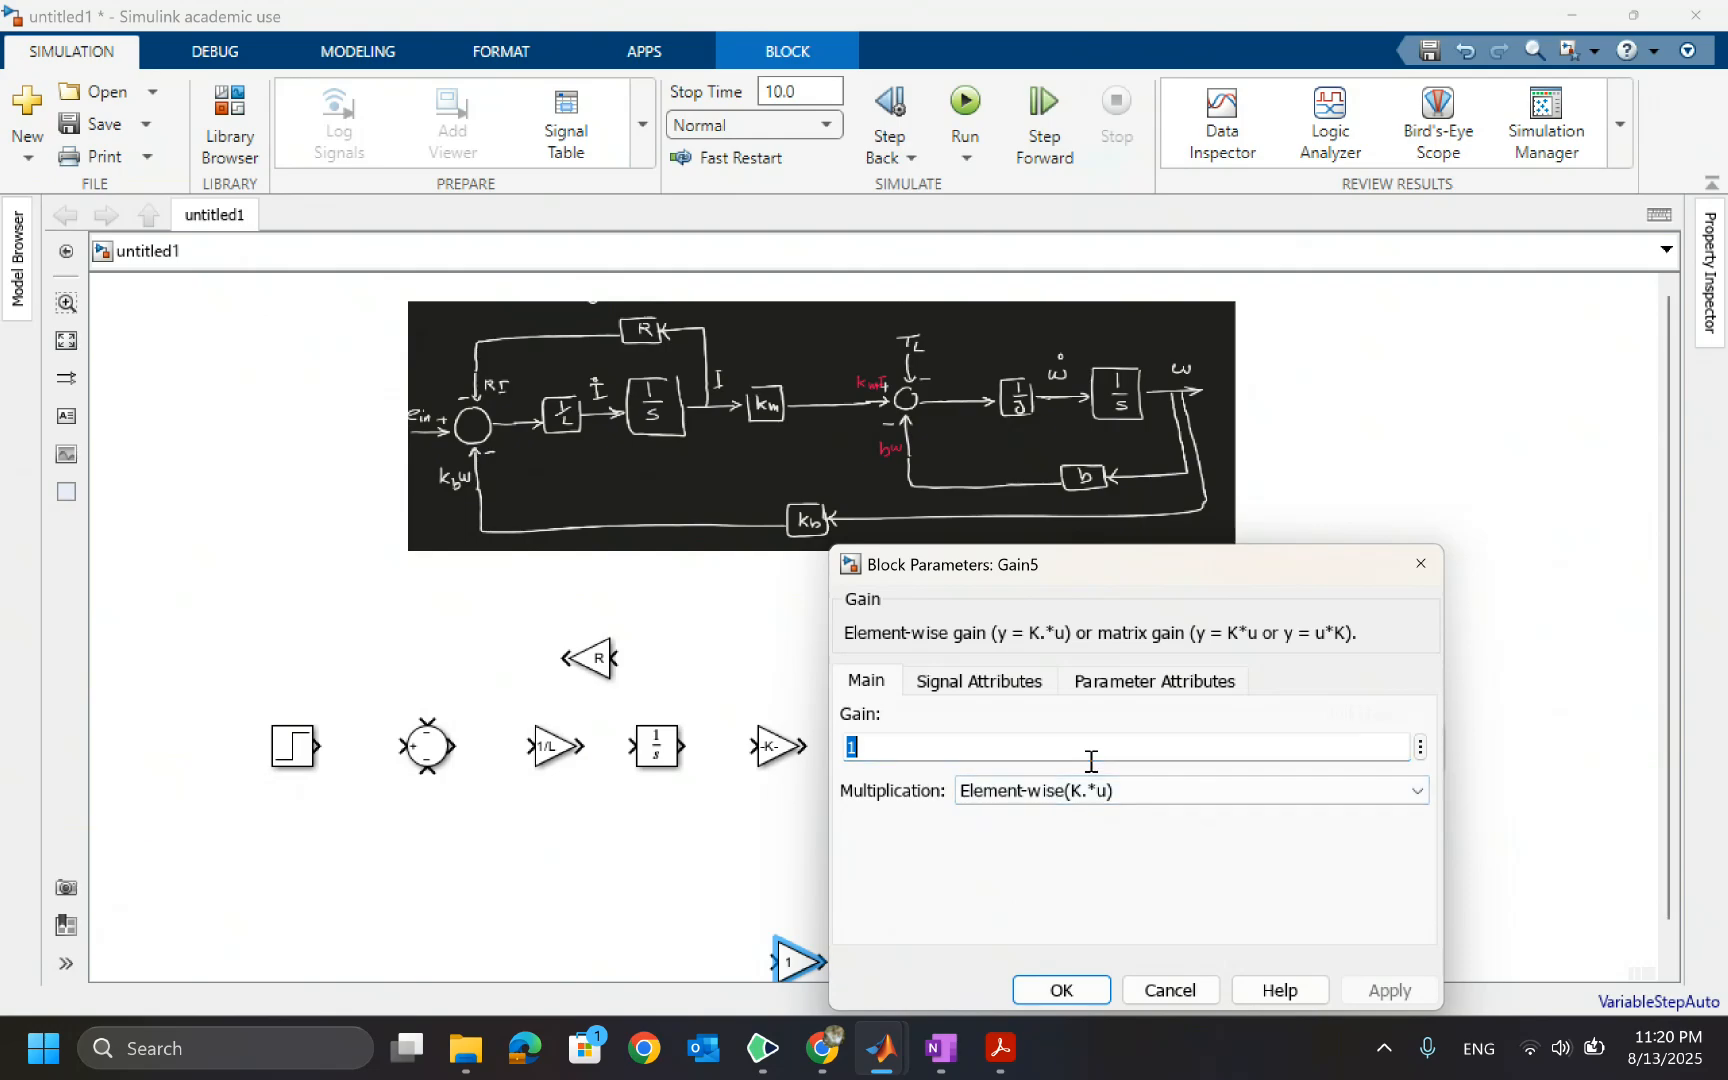
{"action": "type", "text": "K_"}
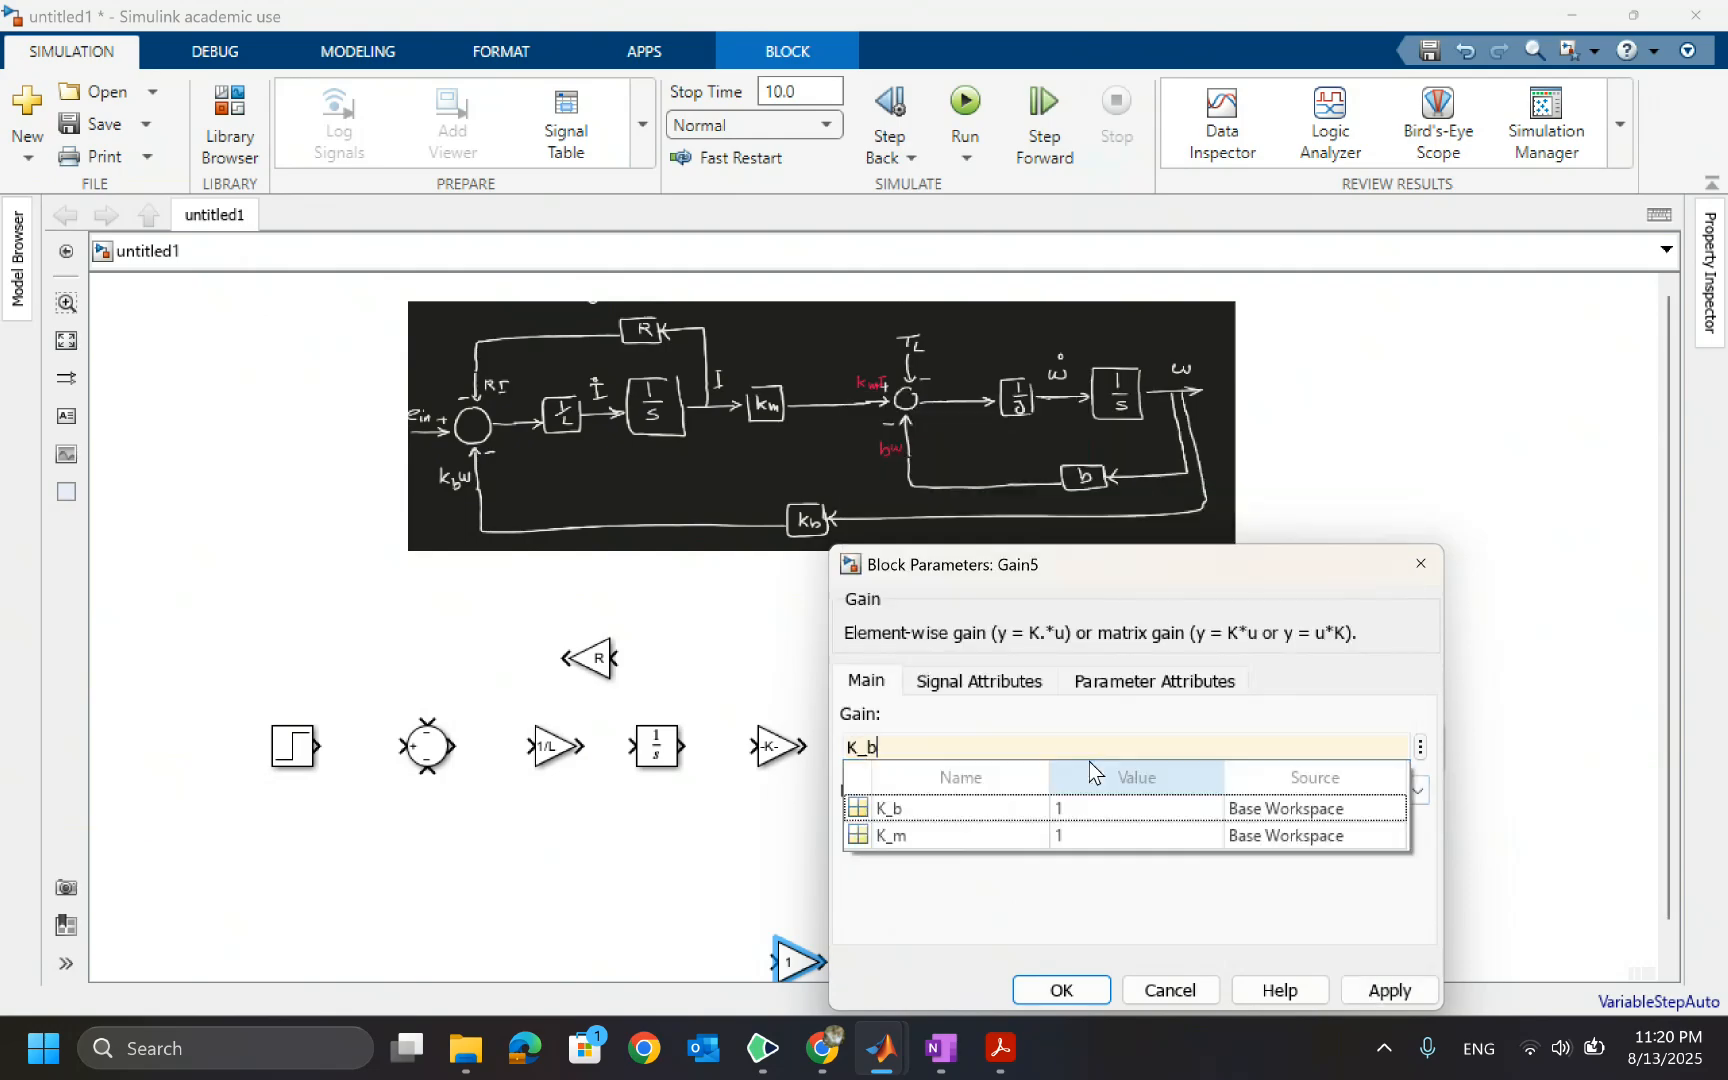
{"action": "type", "text": "b"}
{"action": "left_click", "coordinate": [911, 807]}
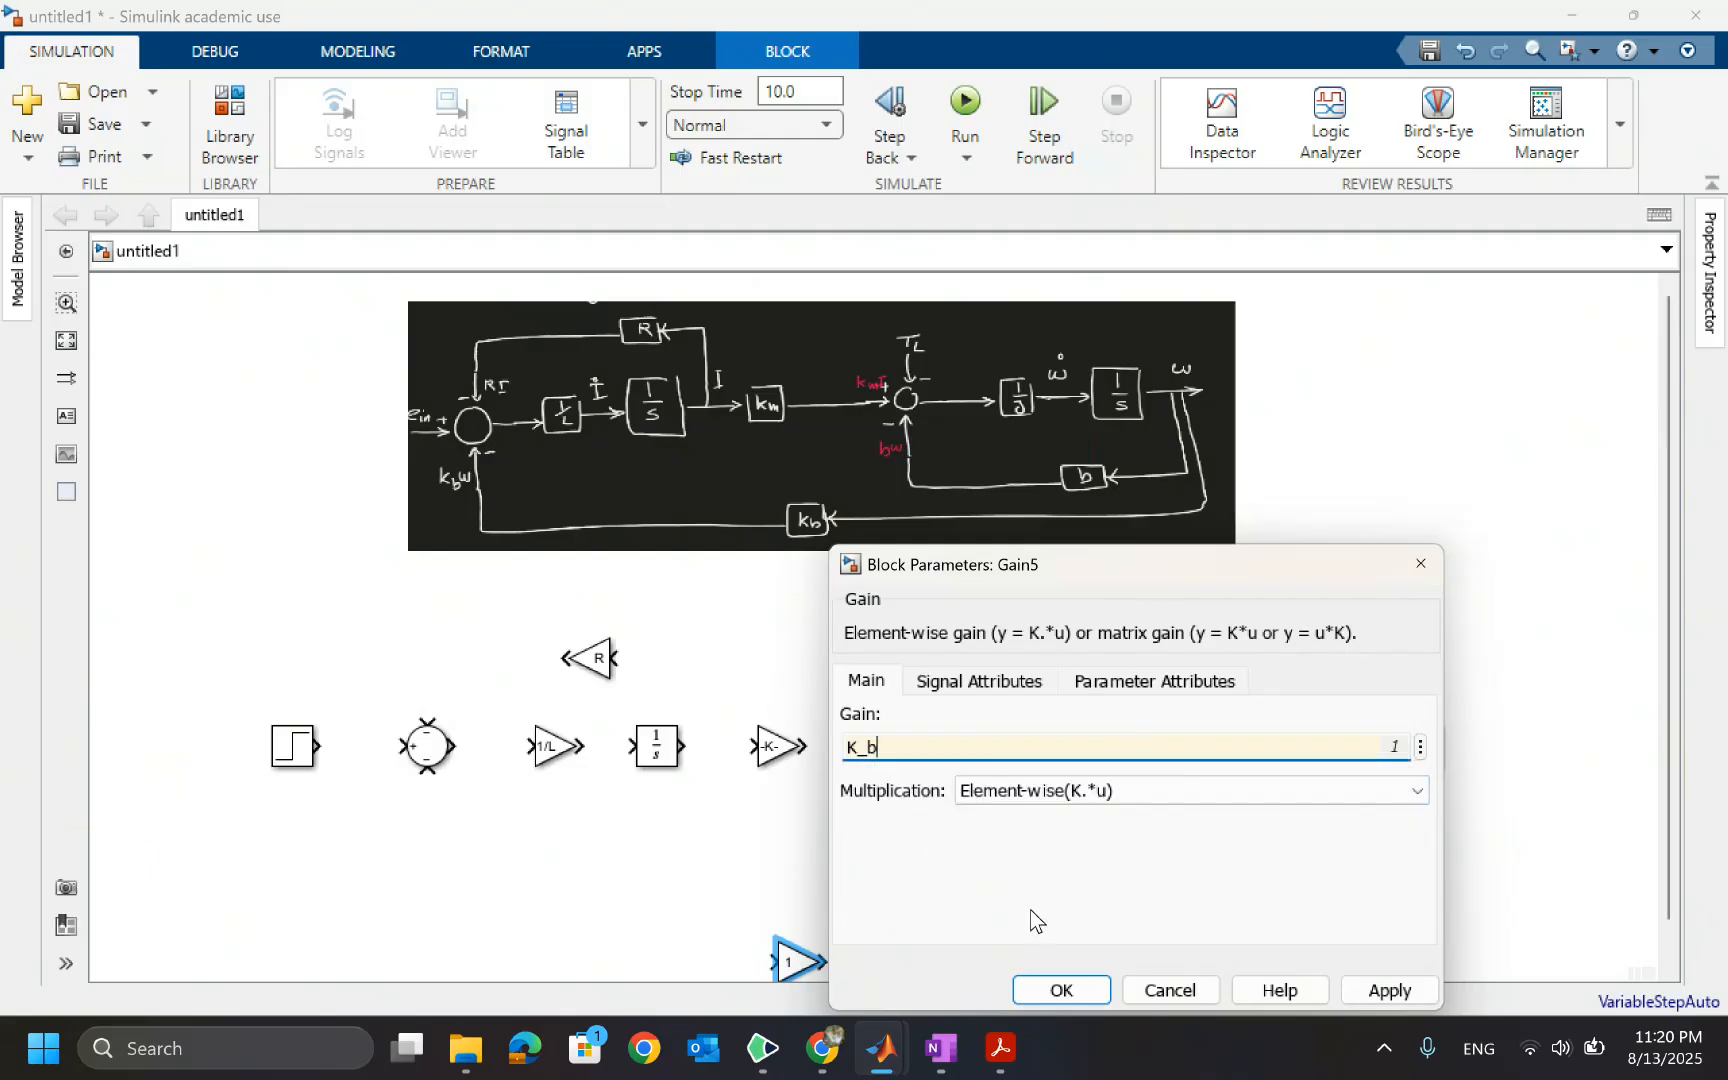
{"action": "left_click", "coordinate": [1062, 990]}
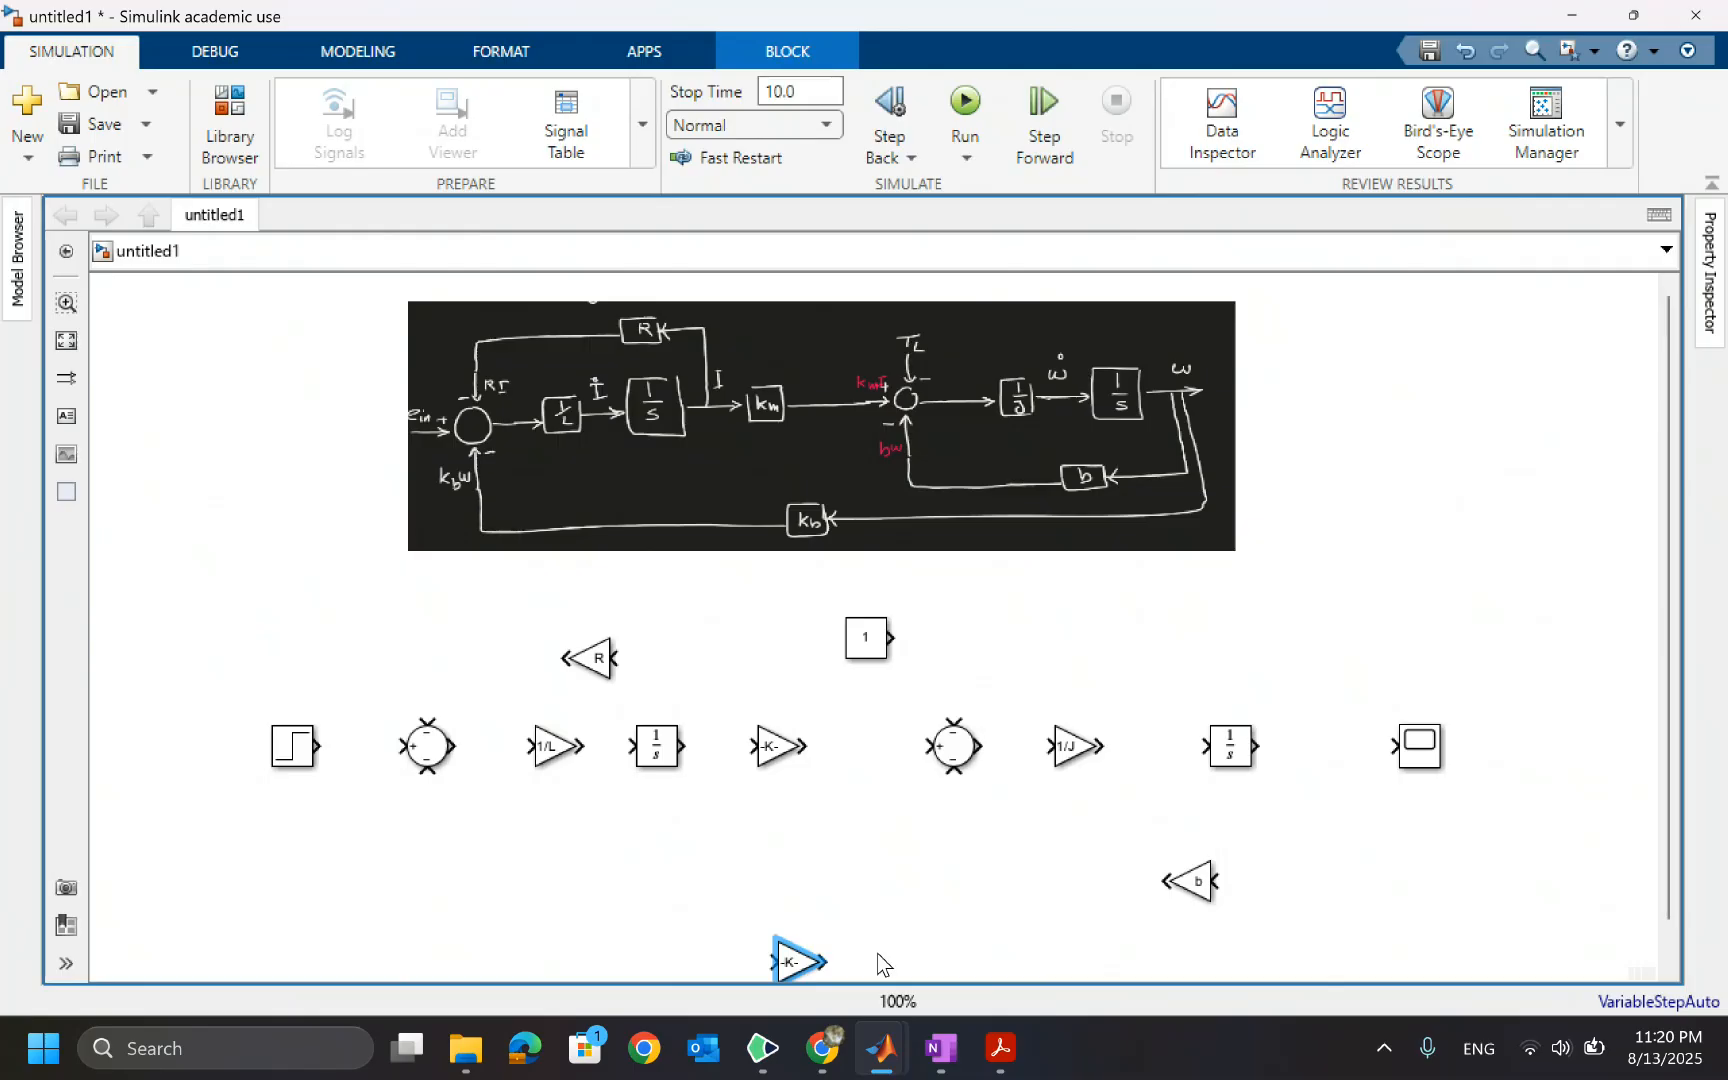
Flip the K_b gain block to face left and enlarge it slightly so its label fits
{"action": "key", "text": "ctrl+i"}
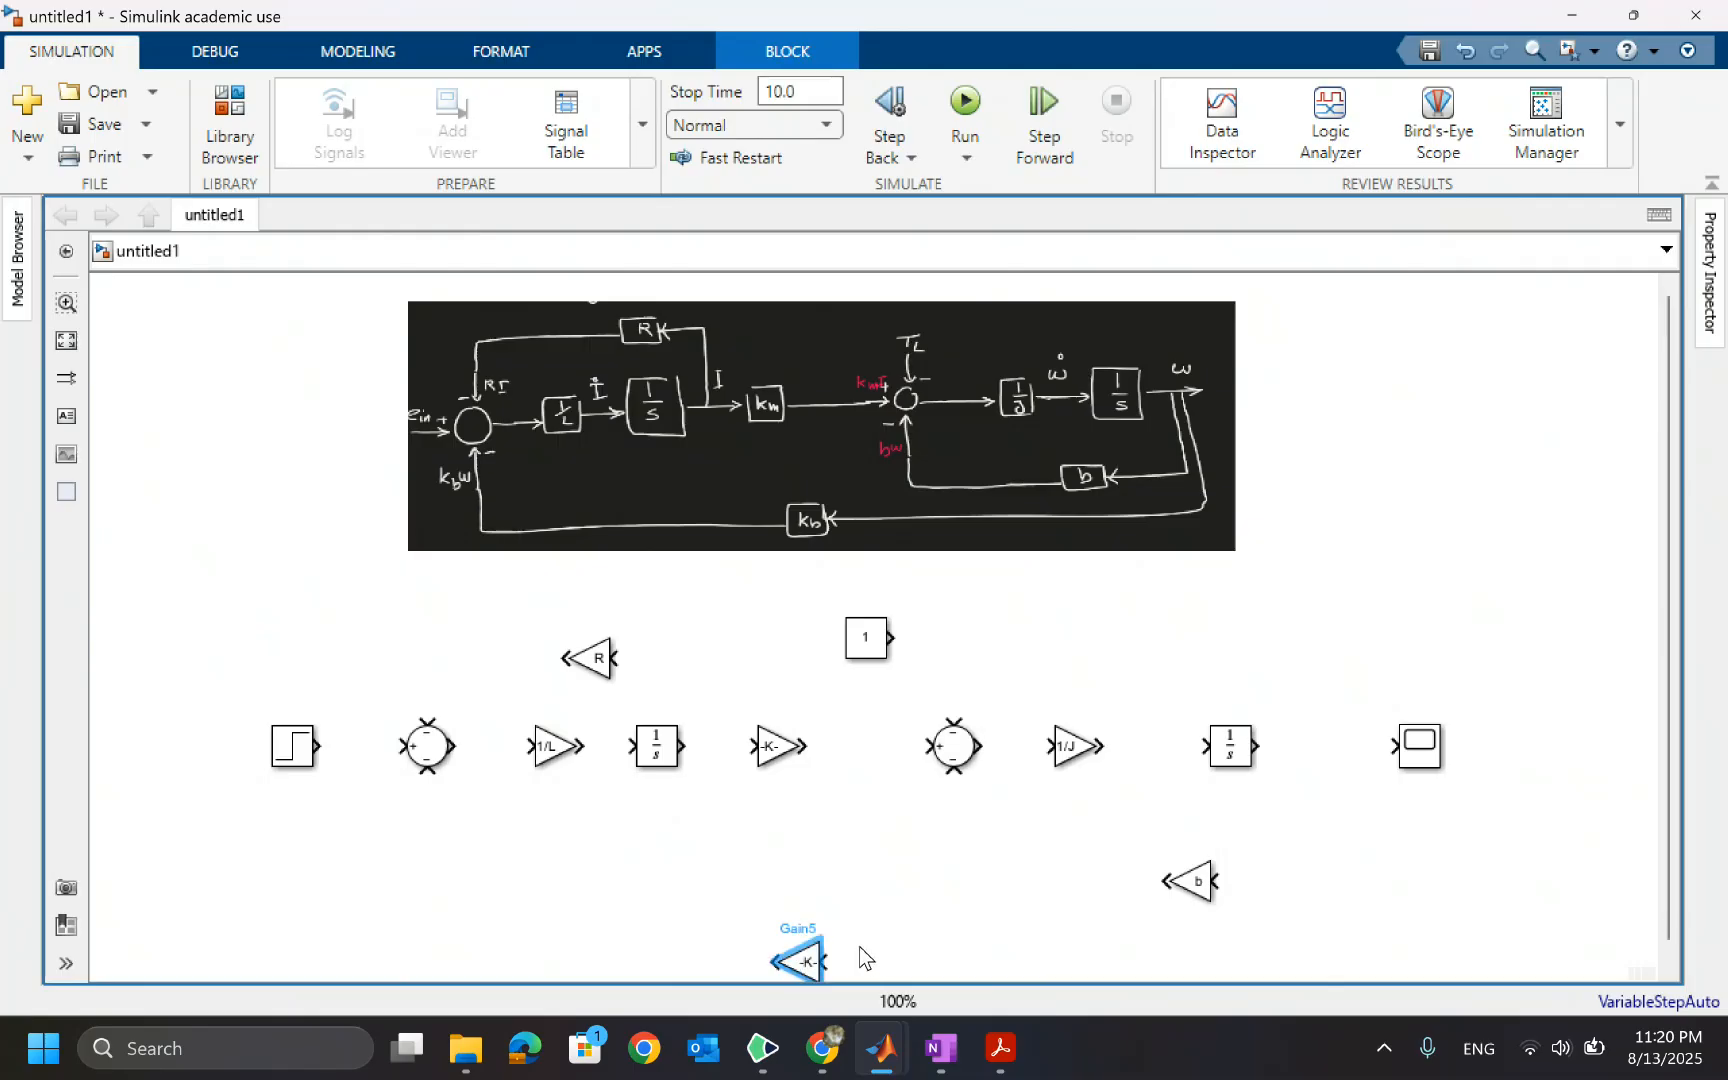
{"action": "left_click", "coordinate": [902, 914]}
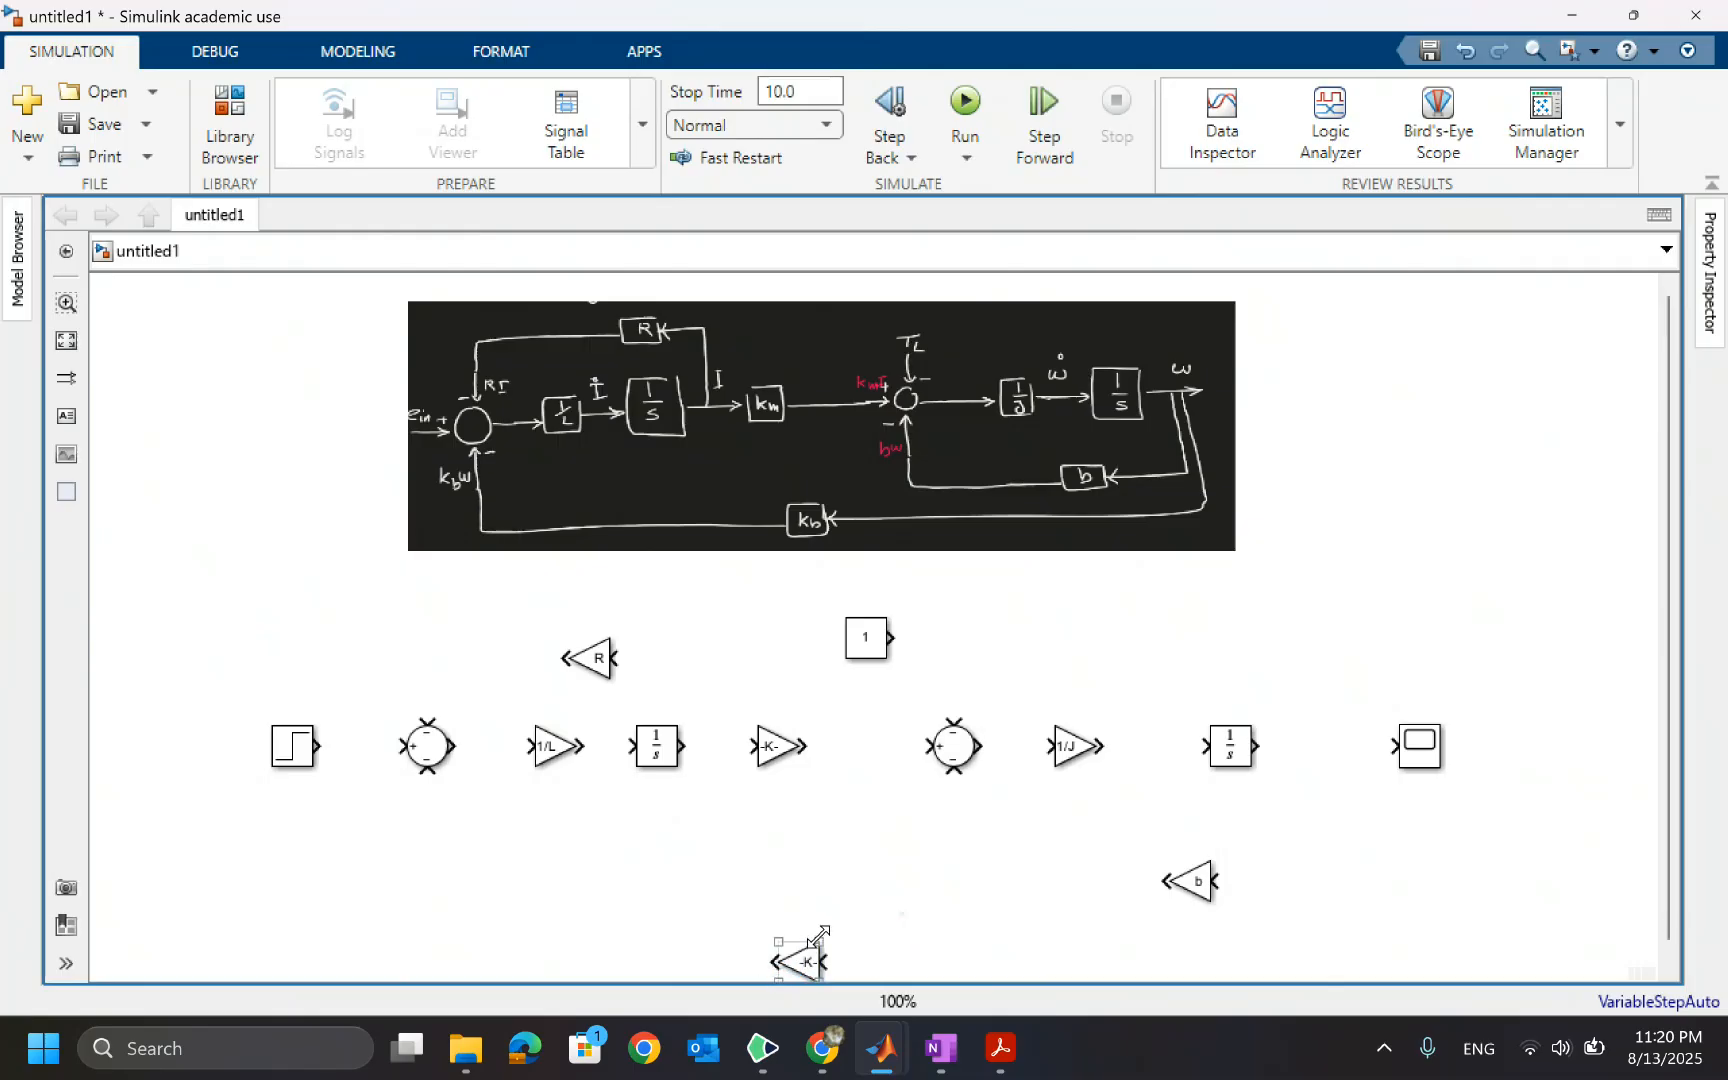
{"action": "left_click_drag", "start_coordinate": [818, 935], "coordinate": [838, 930]}
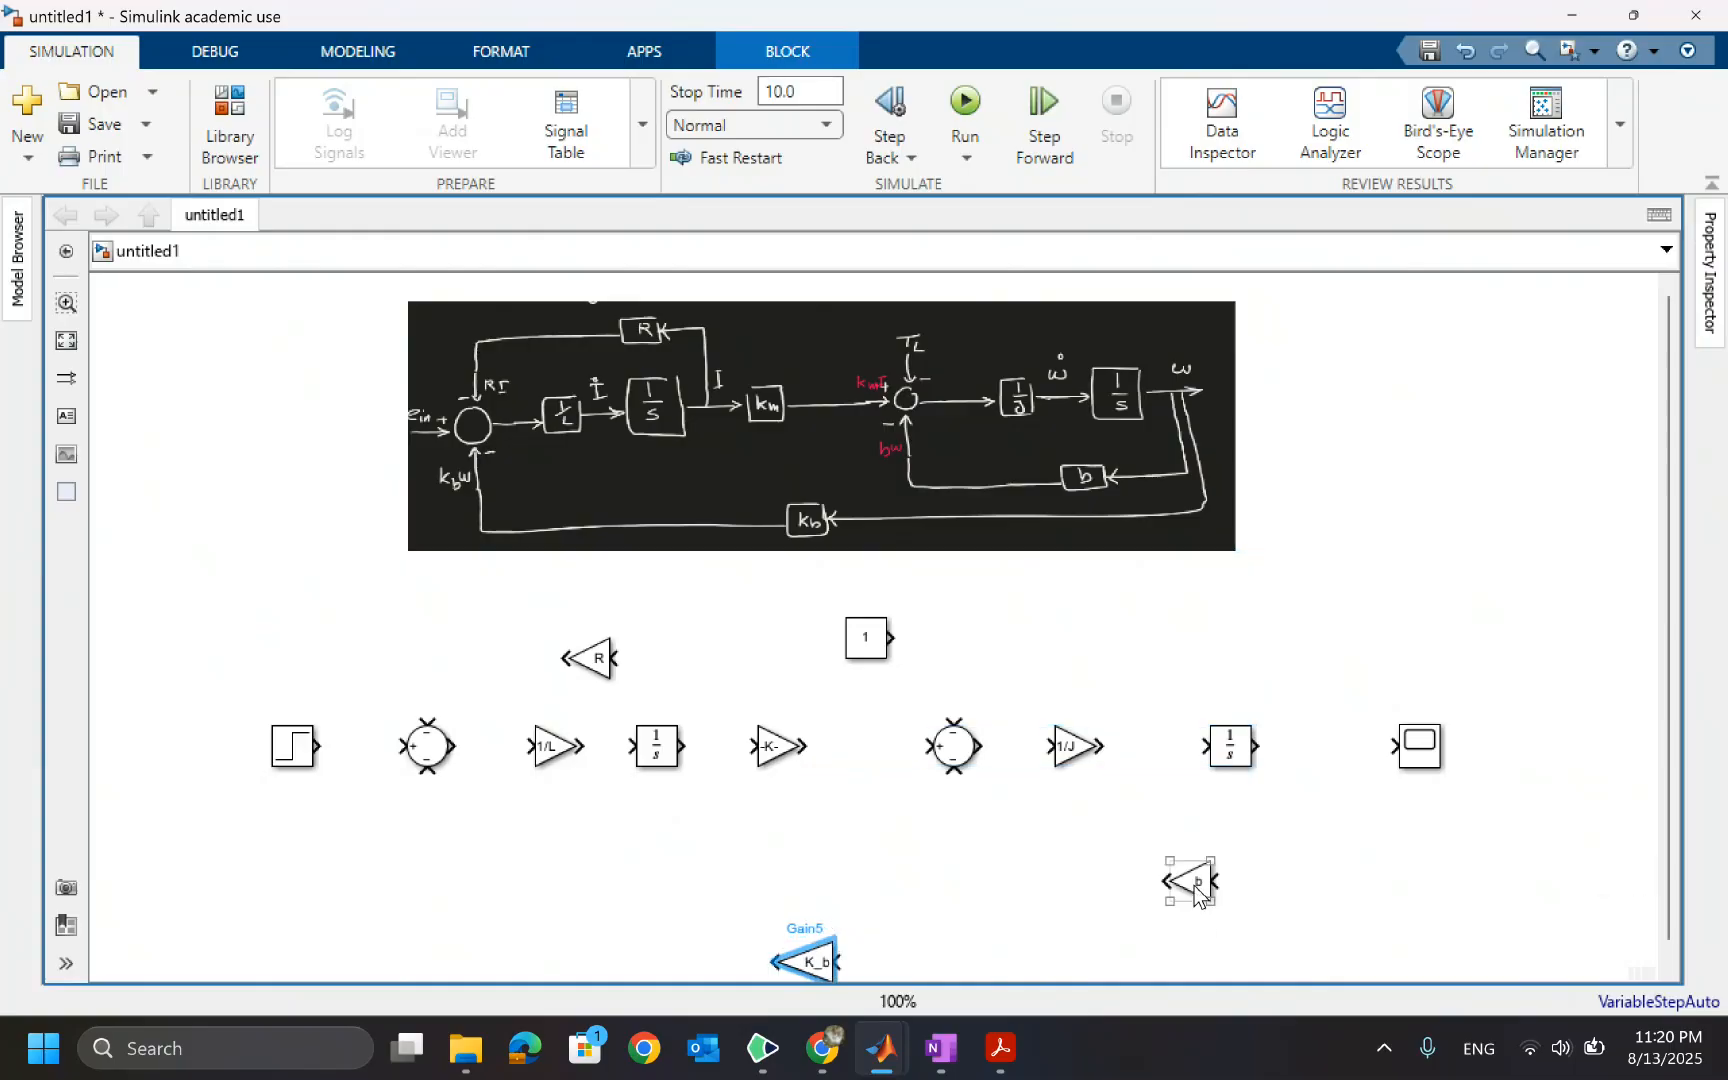
{"action": "left_click", "coordinate": [1197, 890]}
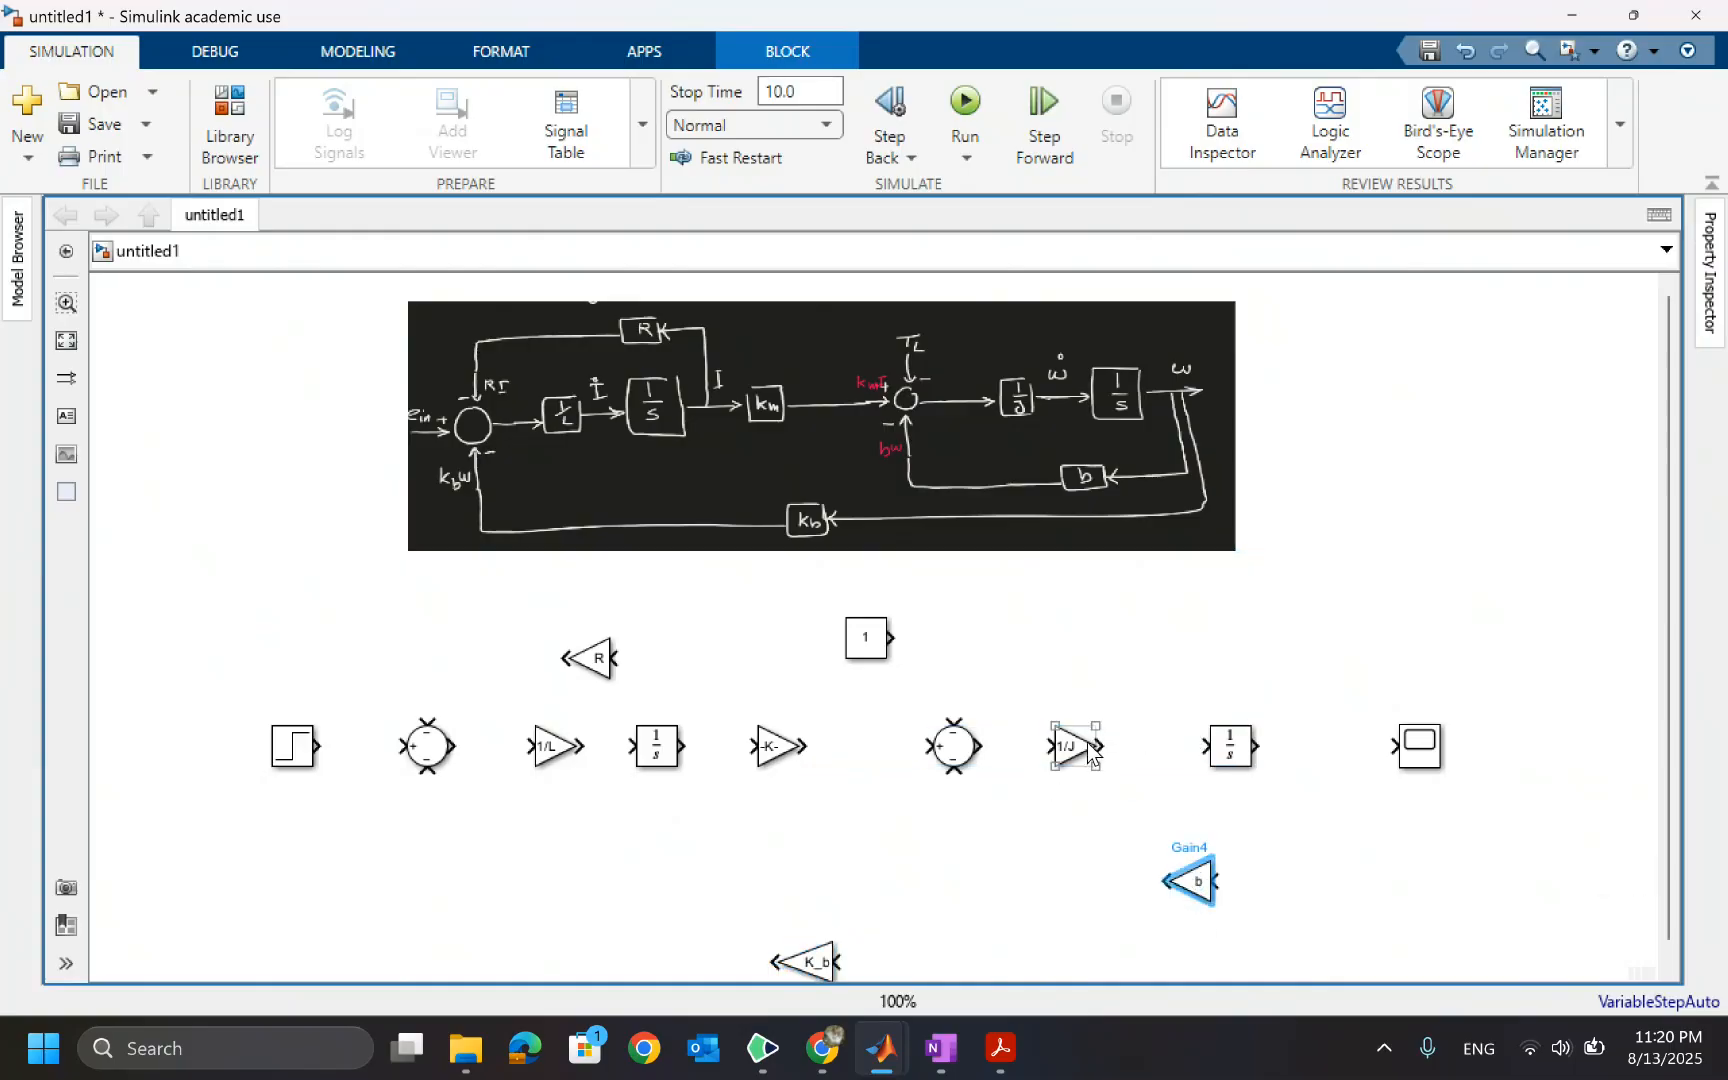
Set the middle Gain block's gain to K_m
{"action": "left_click", "coordinate": [778, 747]}
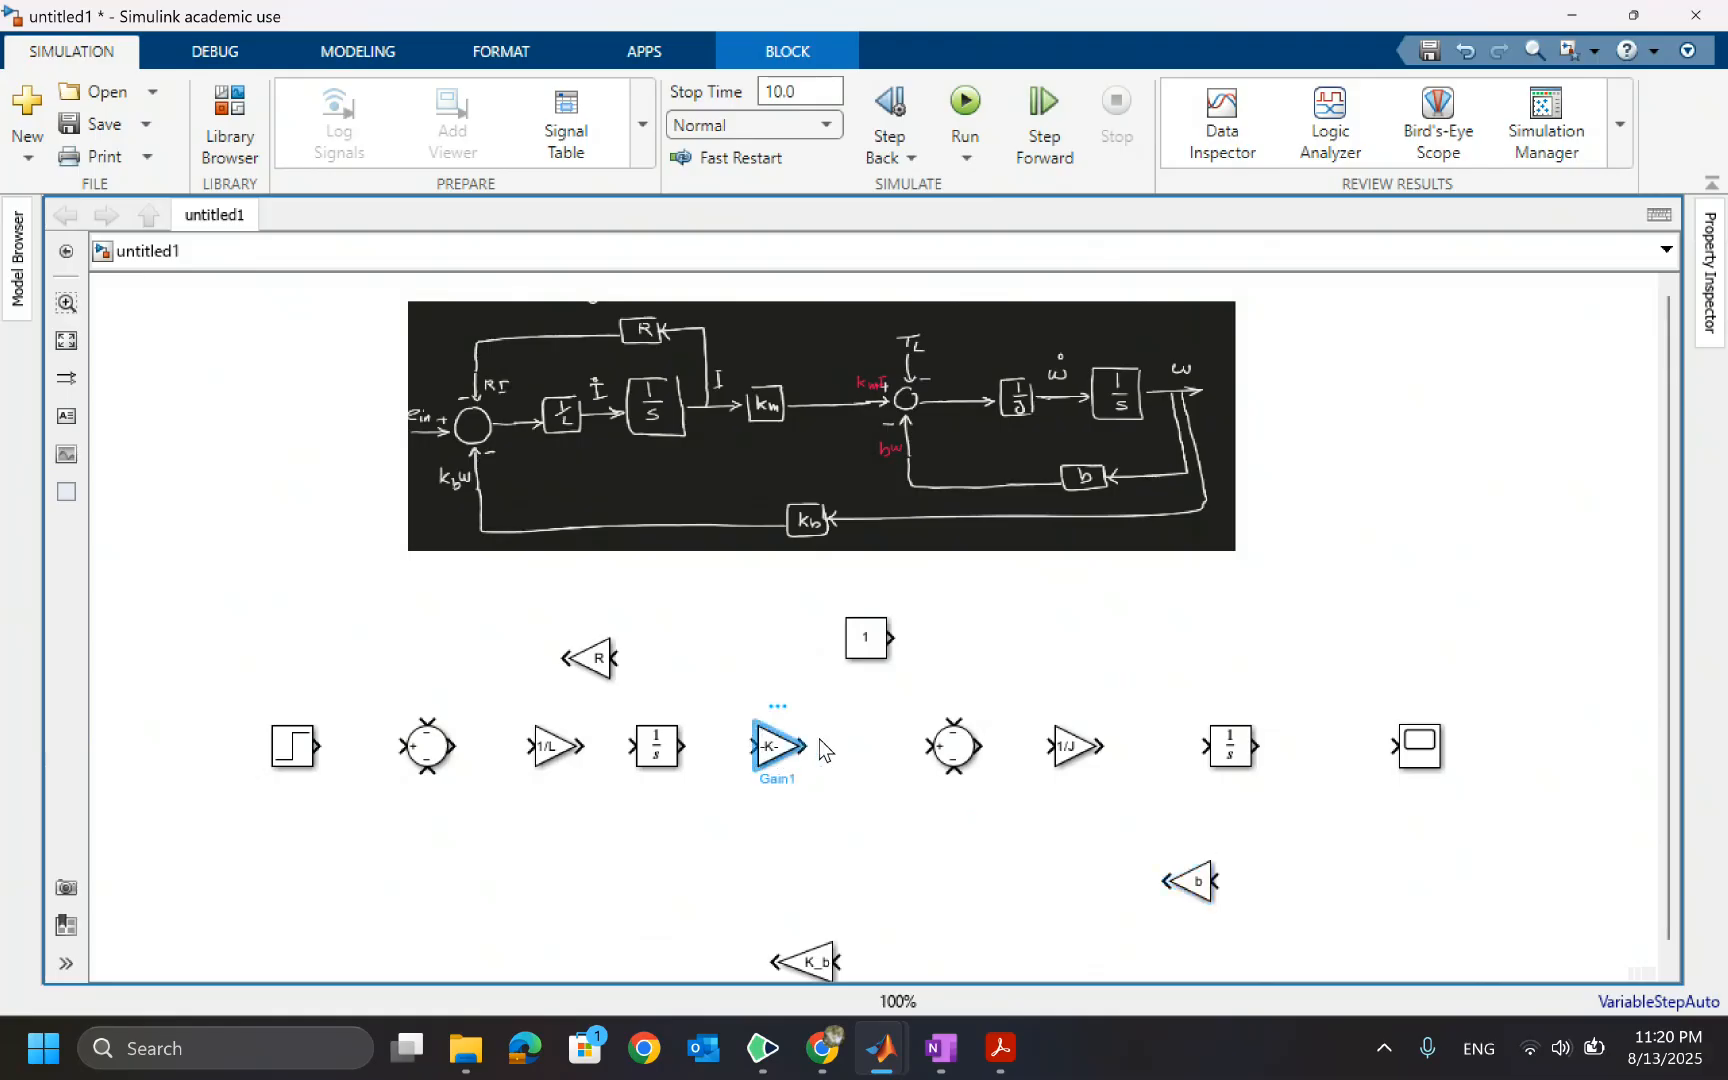
{"action": "left_click_drag", "start_coordinate": [798, 727], "coordinate": [819, 726]}
{"action": "left_click", "coordinate": [850, 840]}
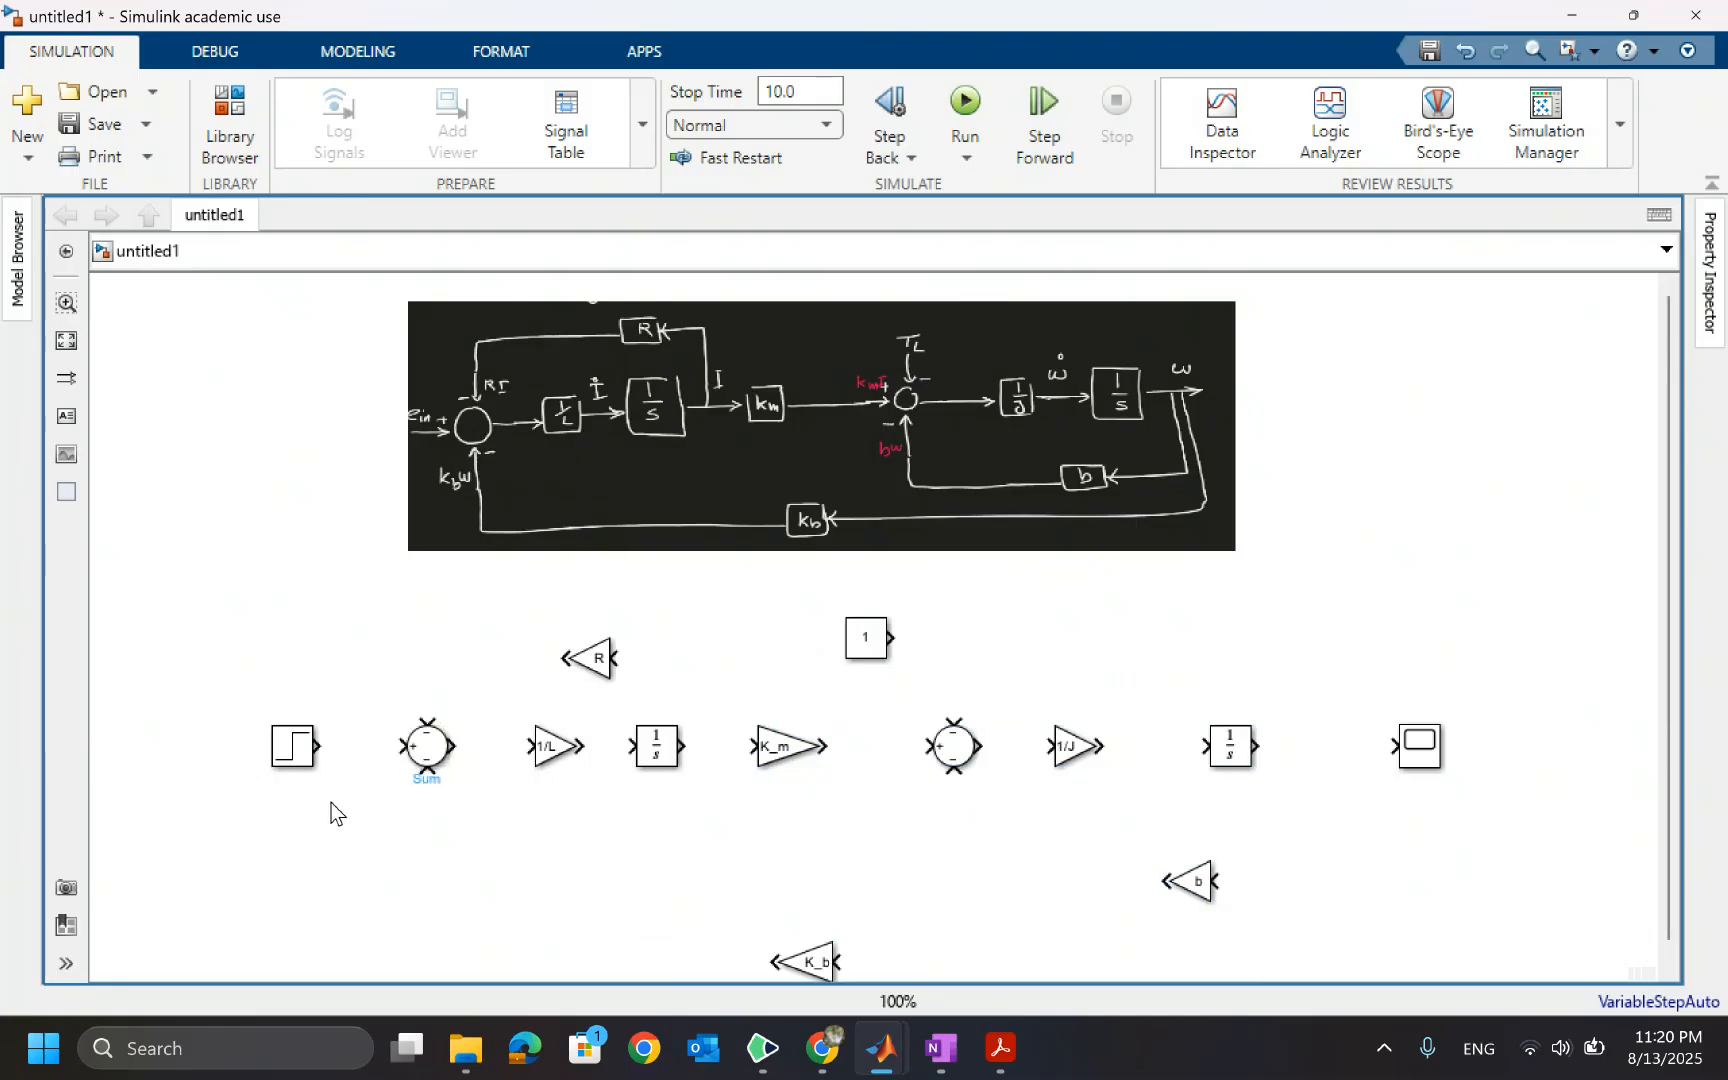
Wire the Step, first Sum, 1/L gain, first Integrator and K_m gain together in series
{"action": "left_click_drag", "start_coordinate": [322, 745], "coordinate": [406, 746]}
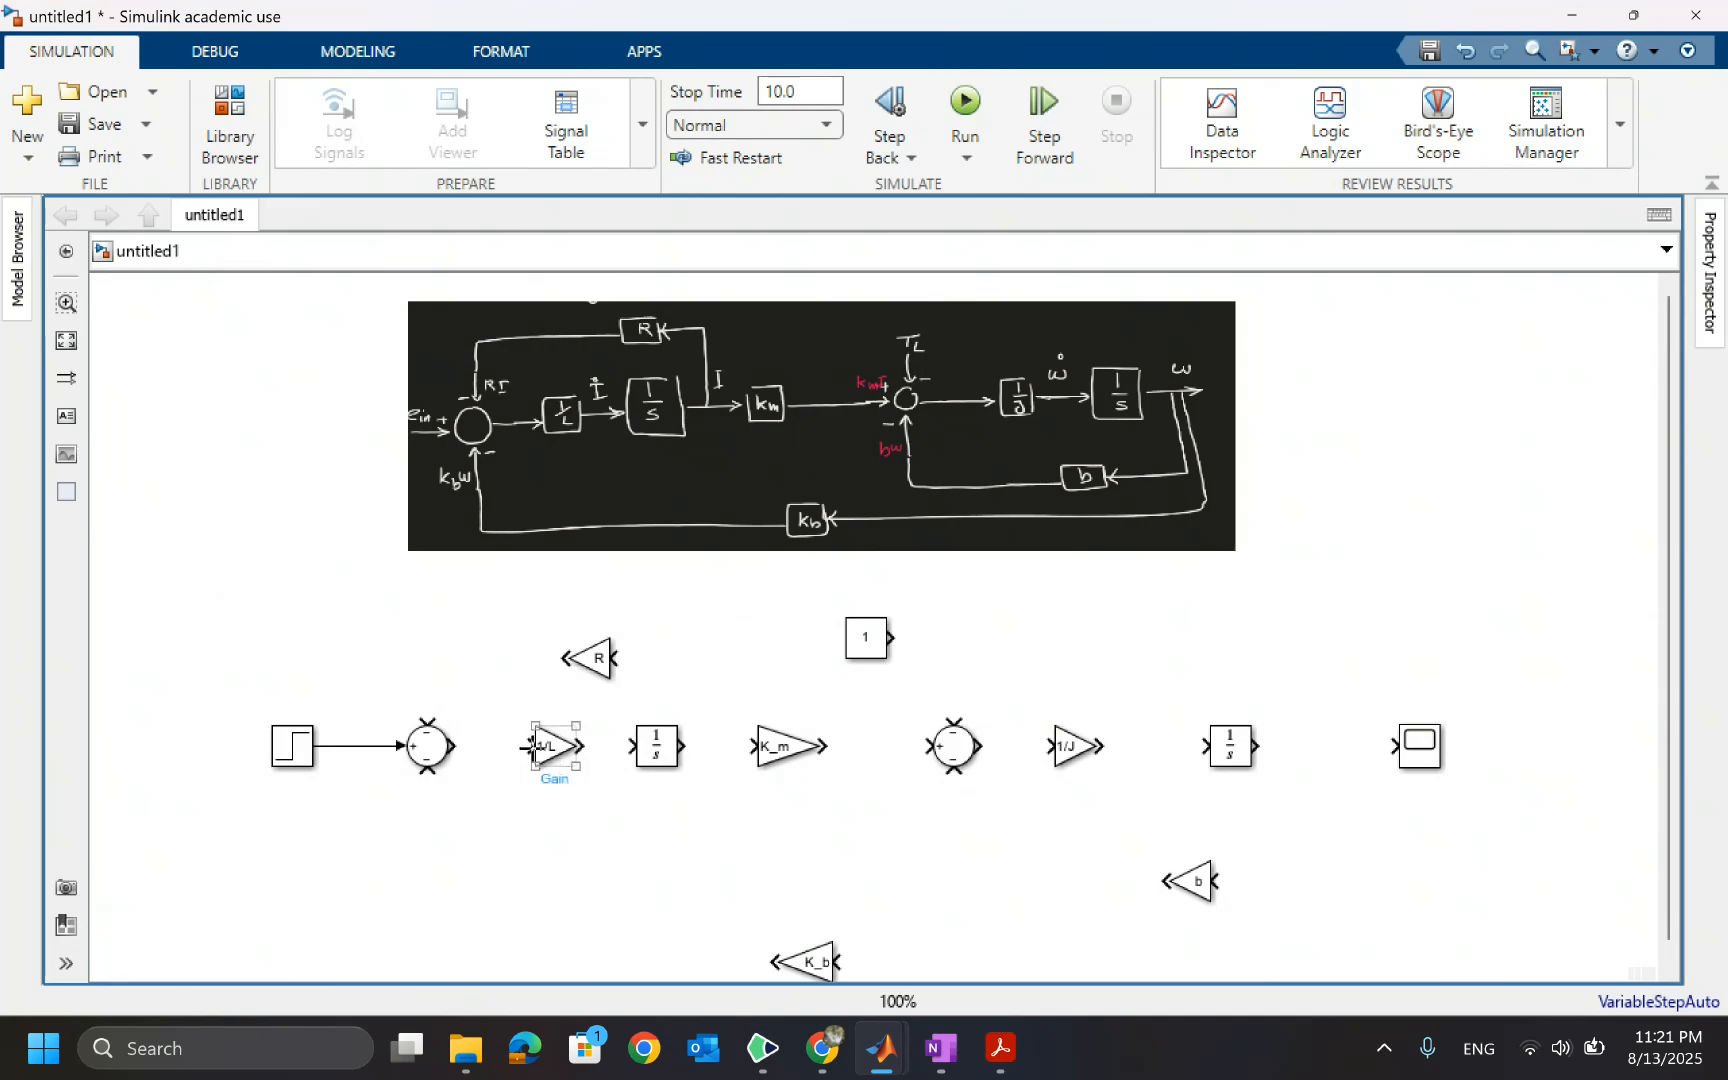
{"action": "left_click", "coordinate": [545, 752]}
{"action": "left_click_drag", "start_coordinate": [452, 746], "coordinate": [540, 746]}
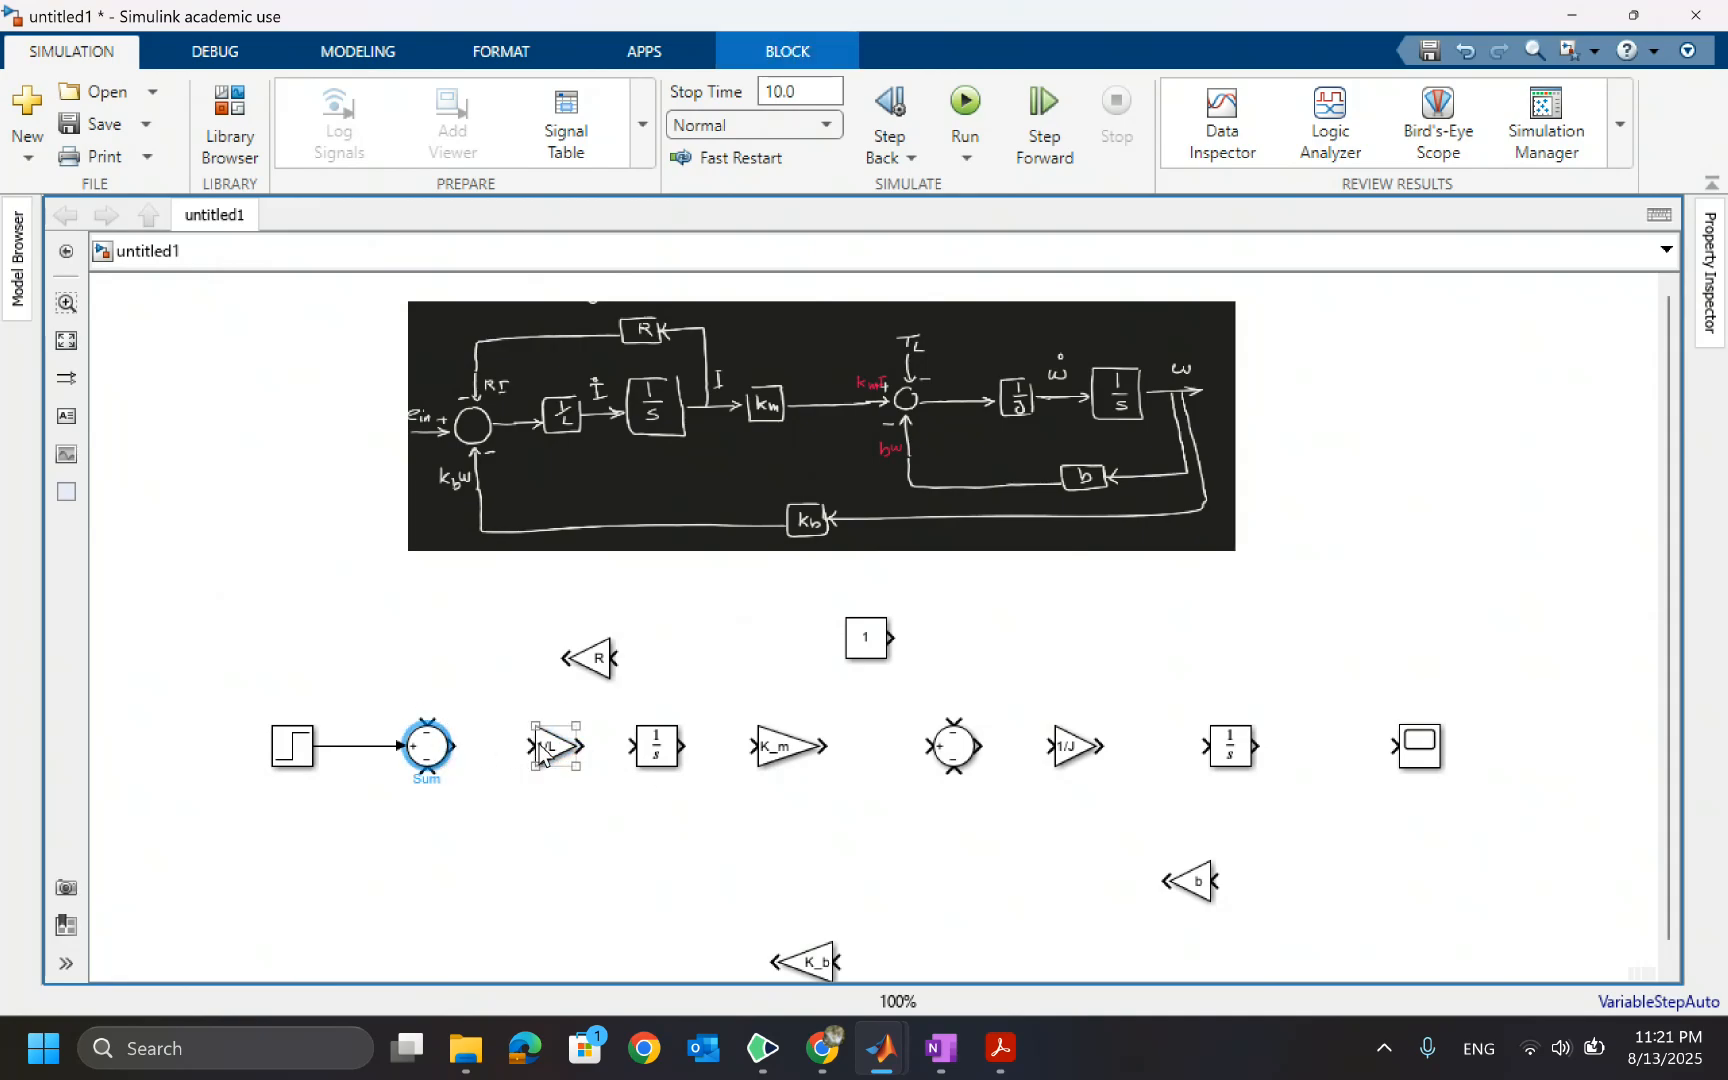
{"action": "left_click", "coordinate": [658, 751]}
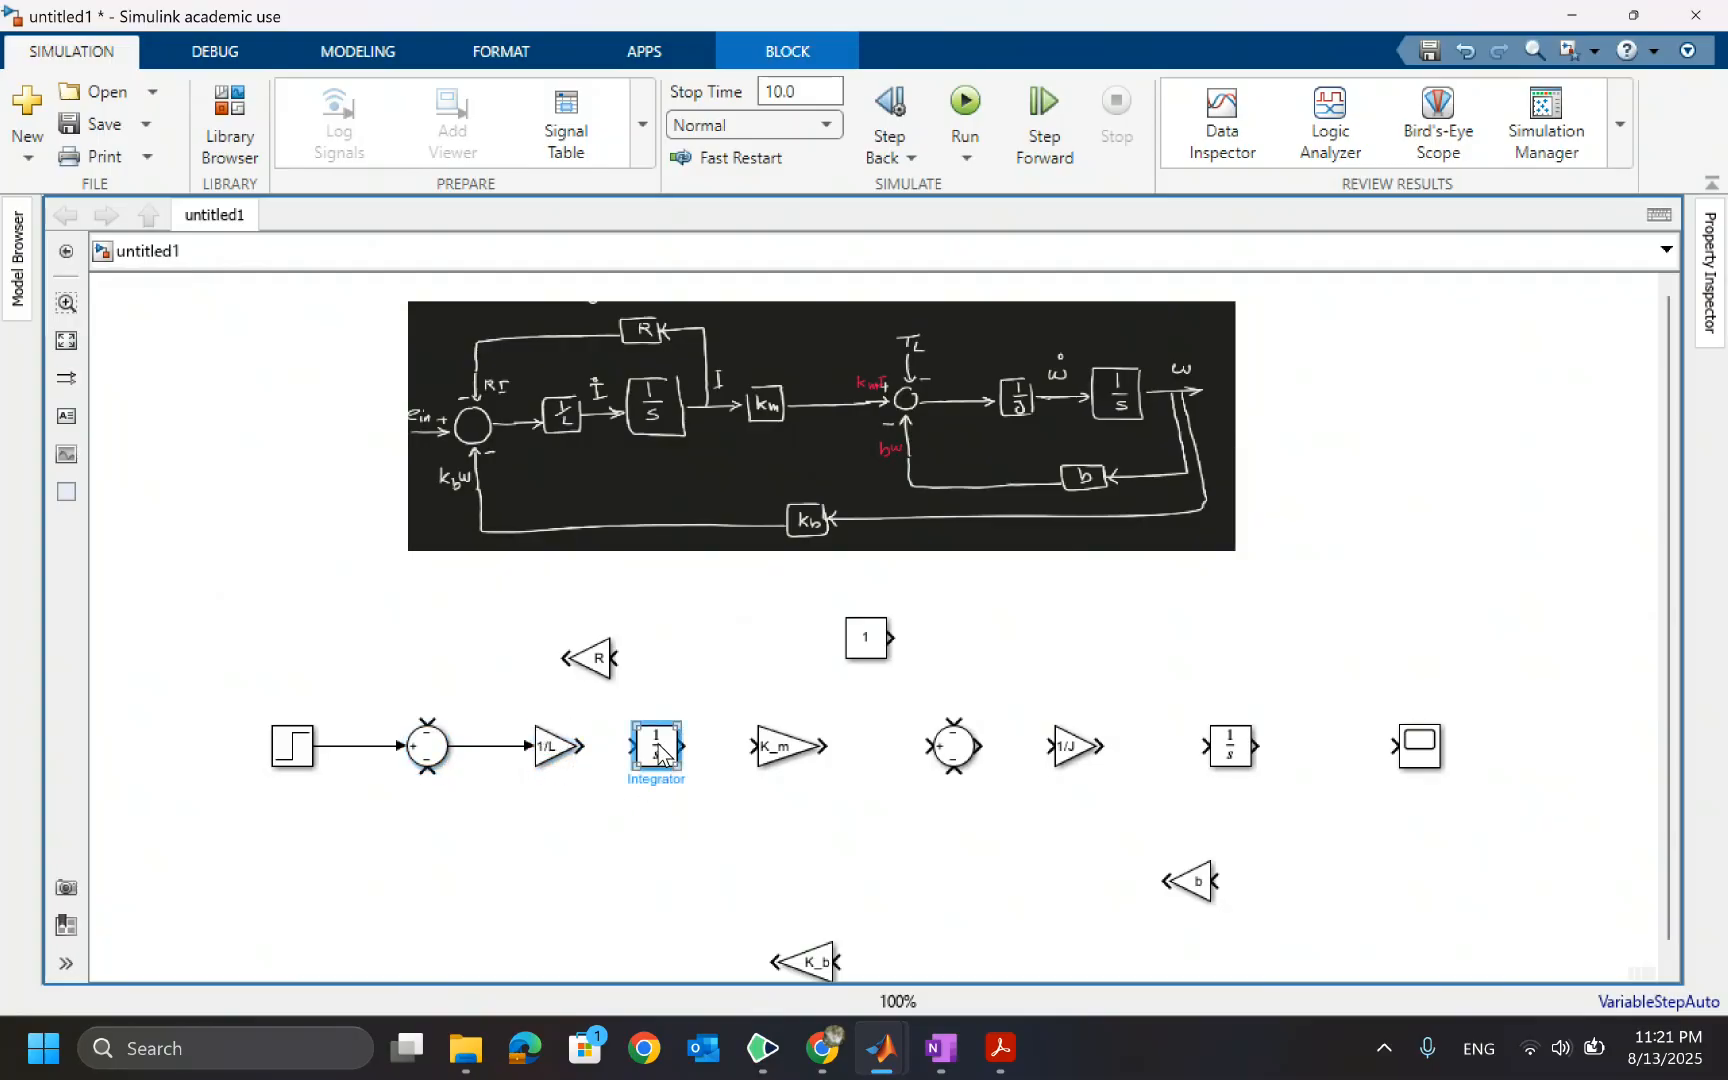
{"action": "left_click", "coordinate": [785, 752], "text": "ctrl"}
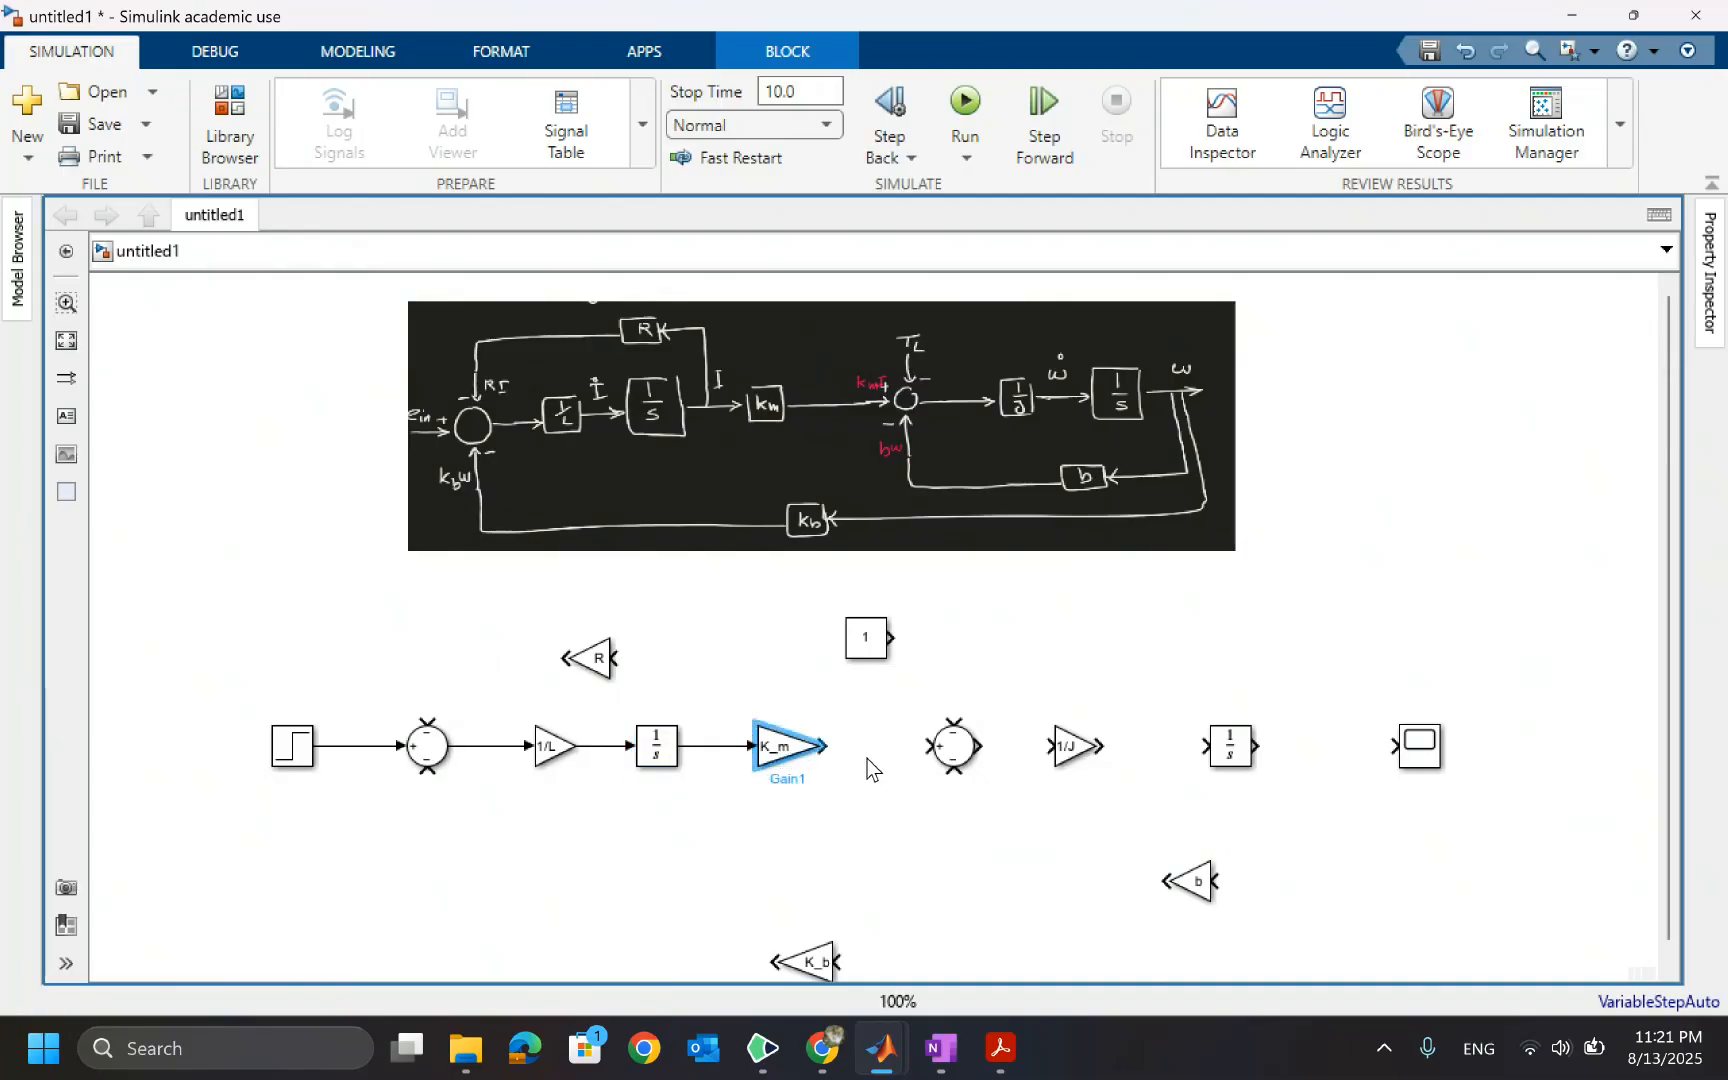
Connect the K_m gain to the second Sum's left input and the Sum to the 1/J gain, deleting a misrouted line
{"action": "left_click", "coordinate": [955, 755], "text": "ctrl"}
{"action": "left_click", "coordinate": [870, 702]}
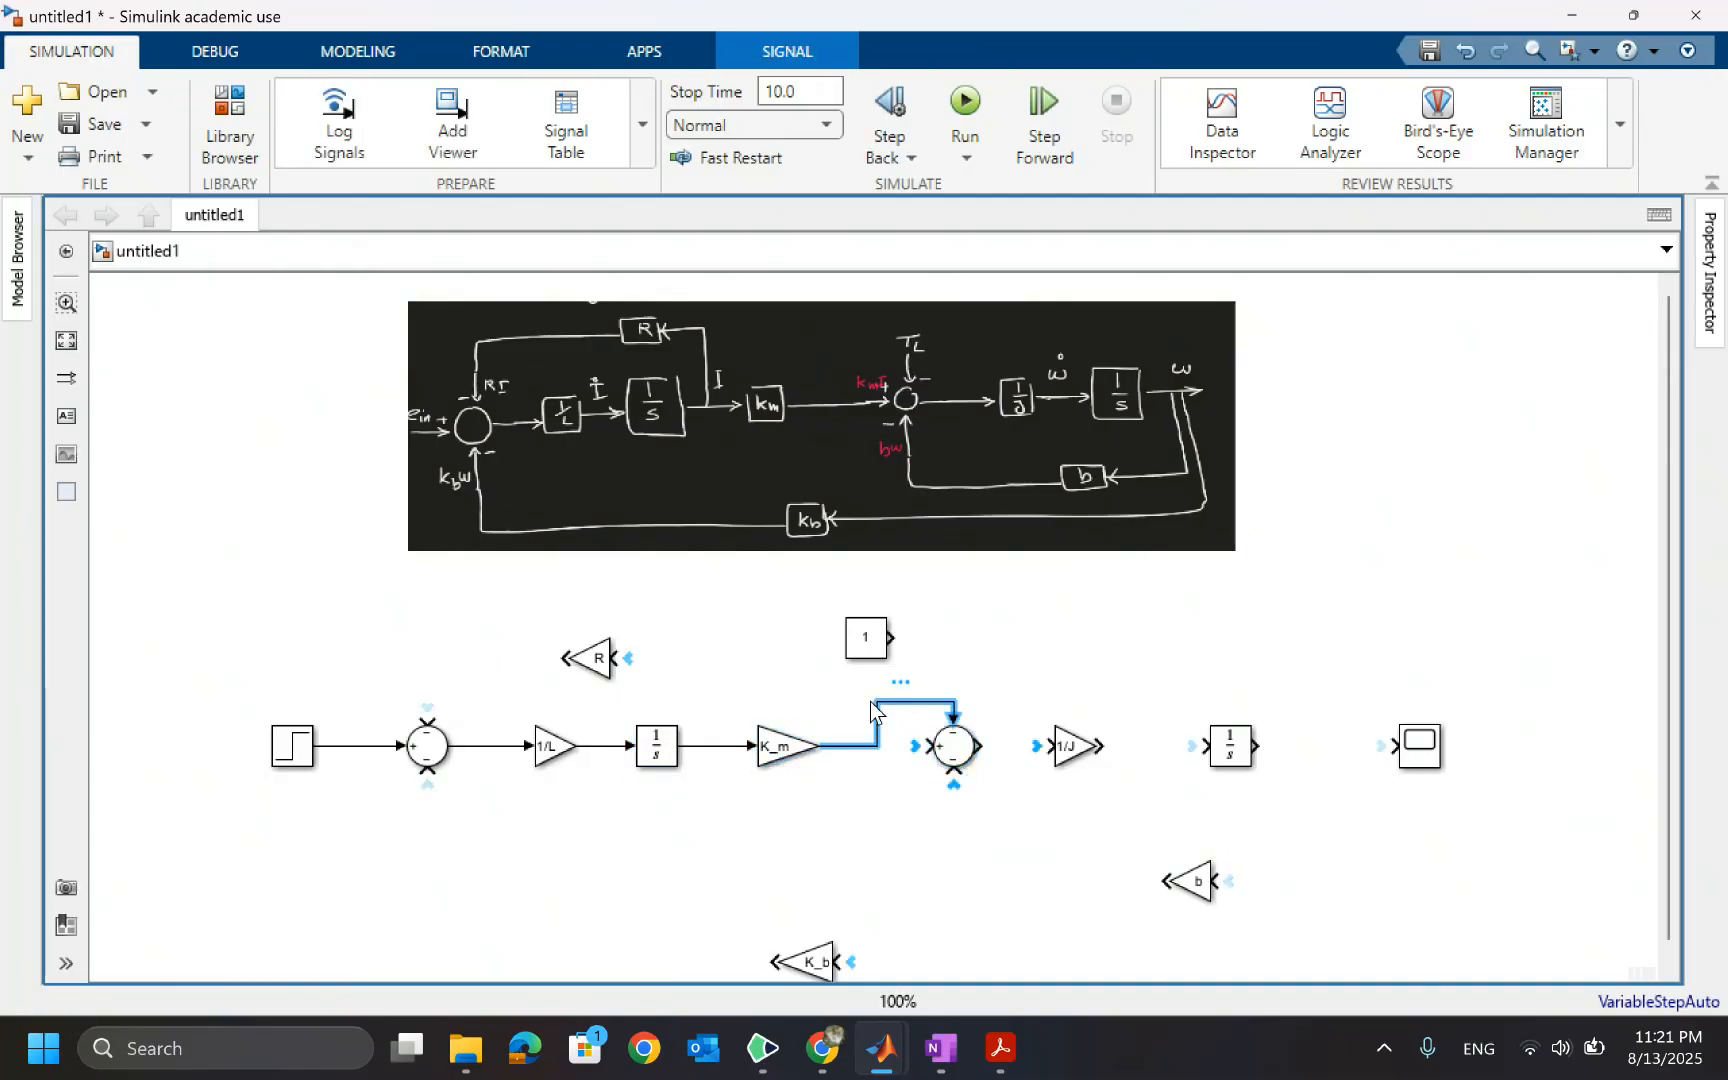
{"action": "key", "text": "Delete"}
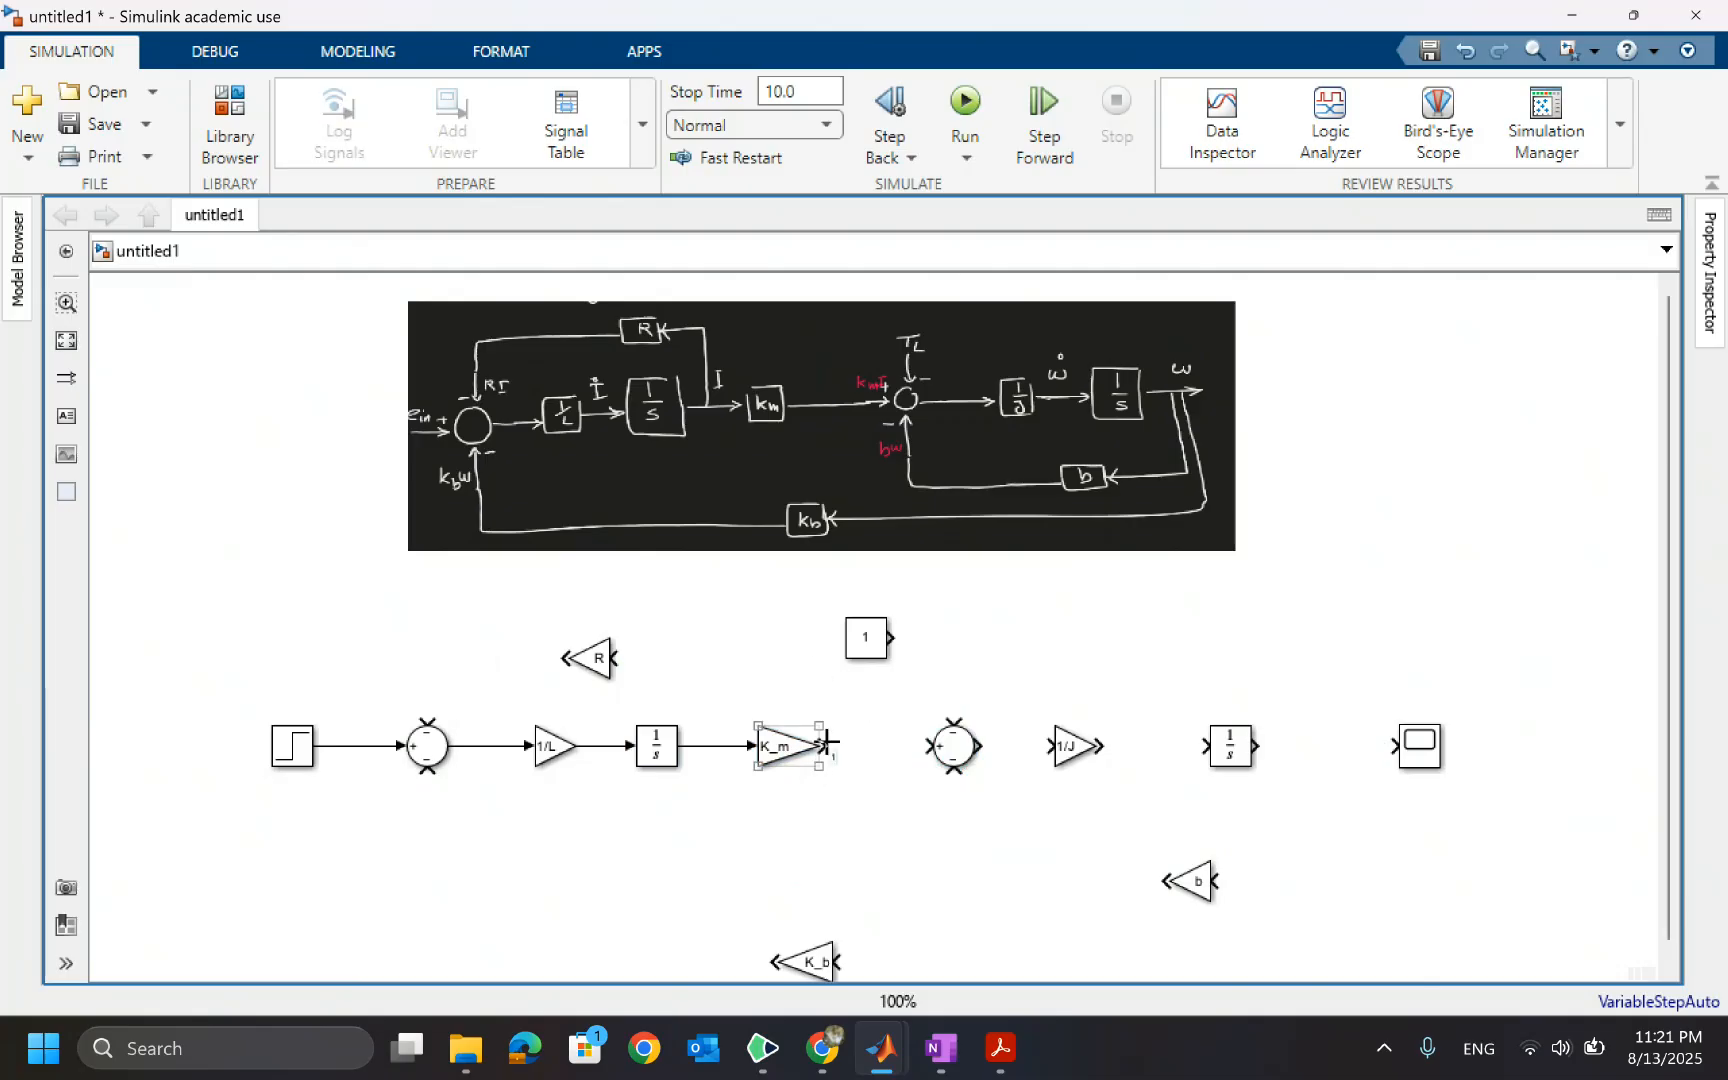
{"action": "left_click_drag", "start_coordinate": [826, 746], "coordinate": [1052, 746]}
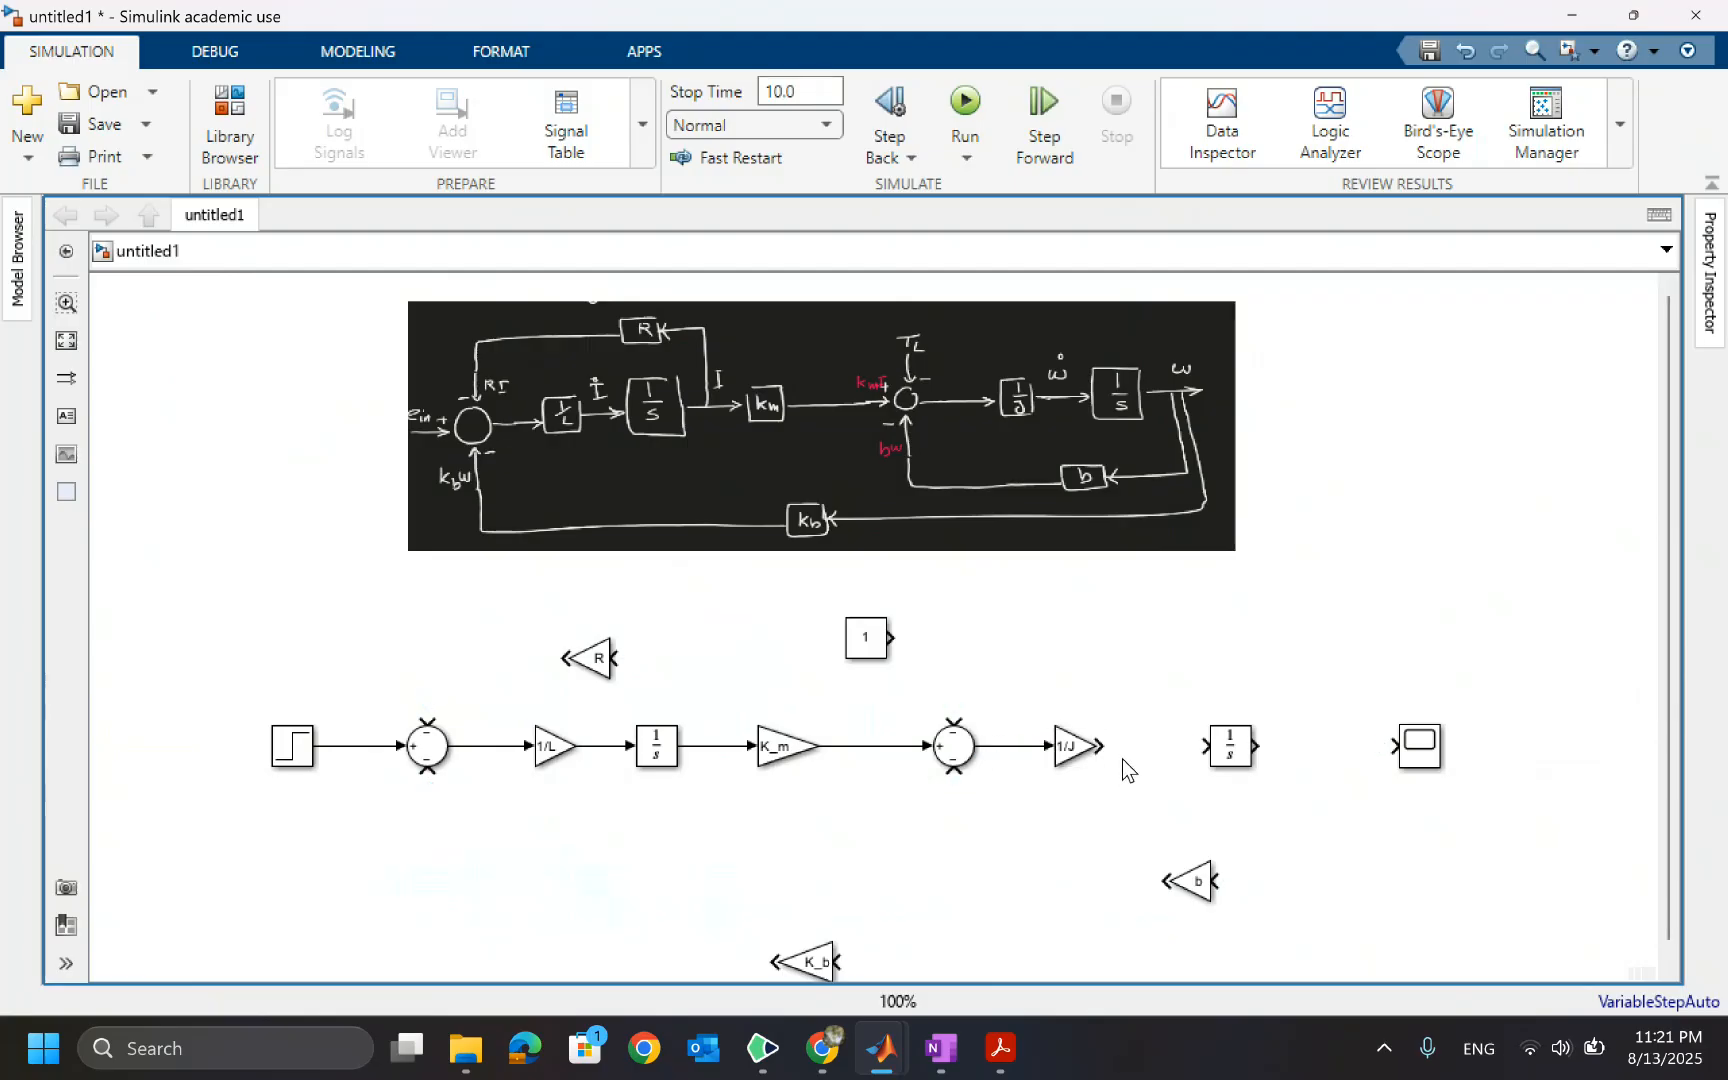
Connect the 1/J gain to the second Integrator and that Integrator to the Scope
{"action": "left_click", "coordinate": [1235, 752]}
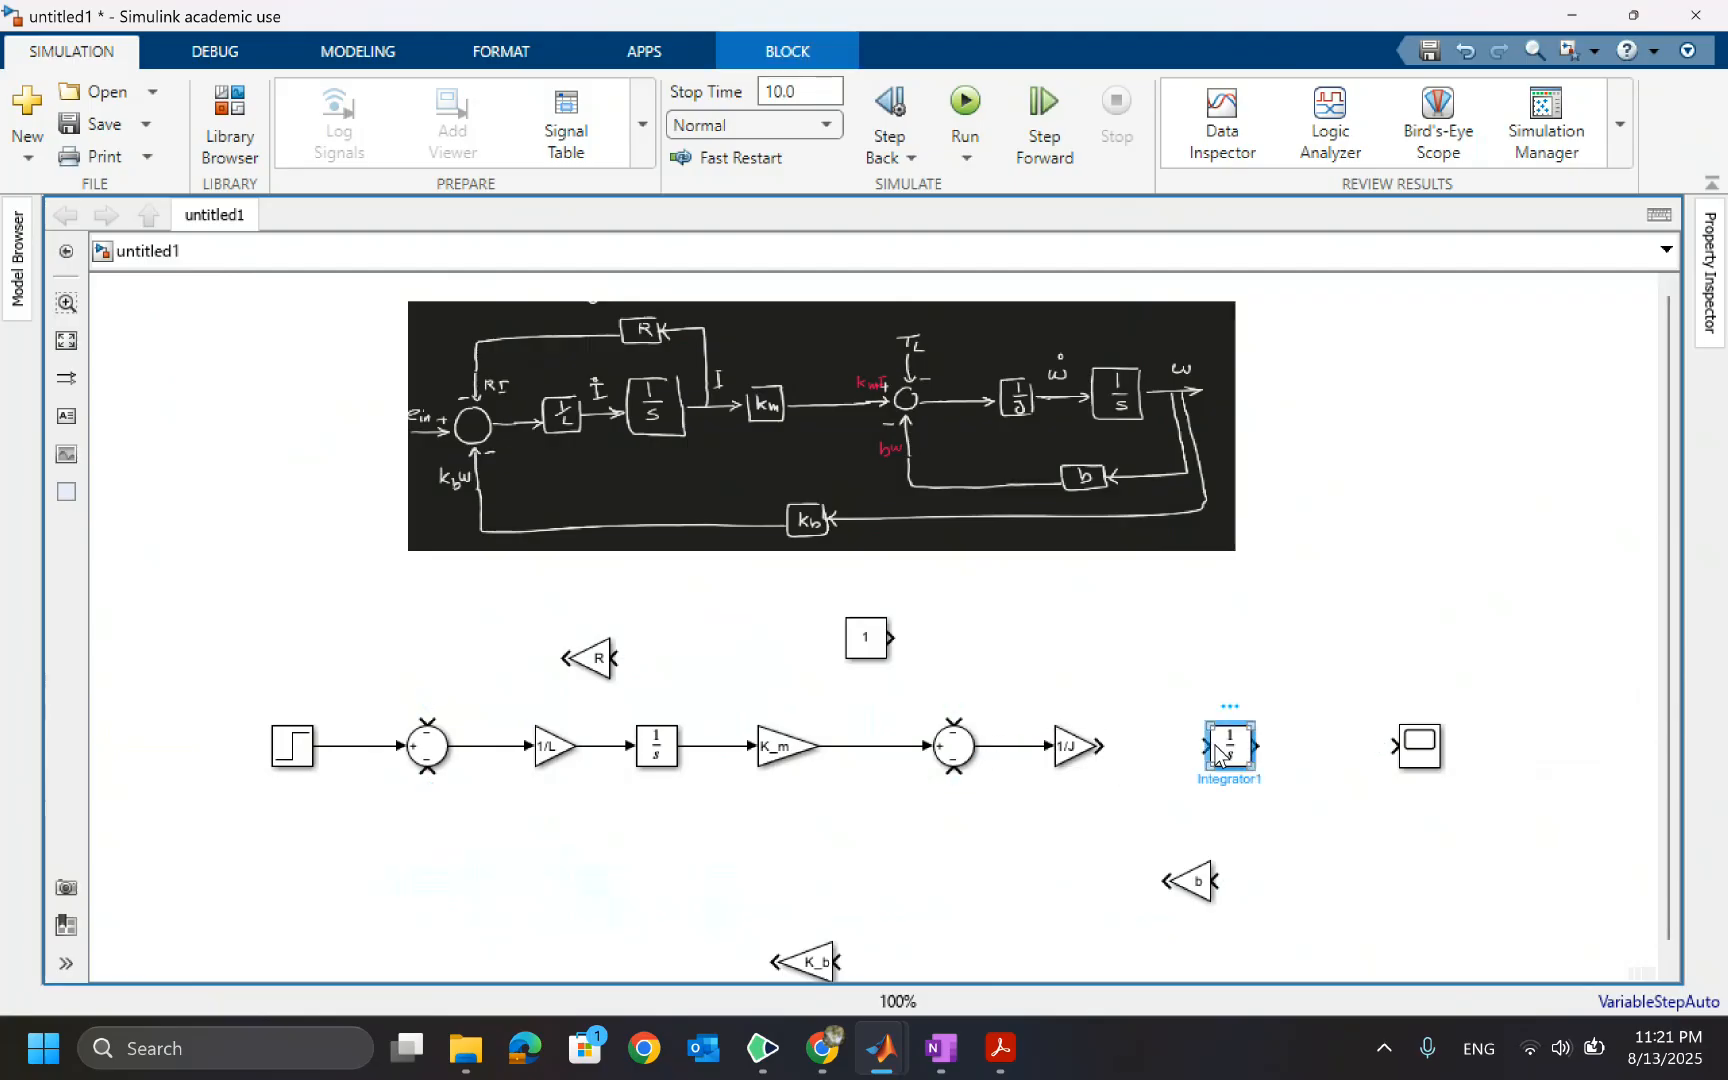
{"action": "left_click", "coordinate": [1075, 746]}
{"action": "left_click", "coordinate": [1230, 757], "text": "ctrl"}
{"action": "left_click", "coordinate": [1404, 756], "text": "ctrl"}
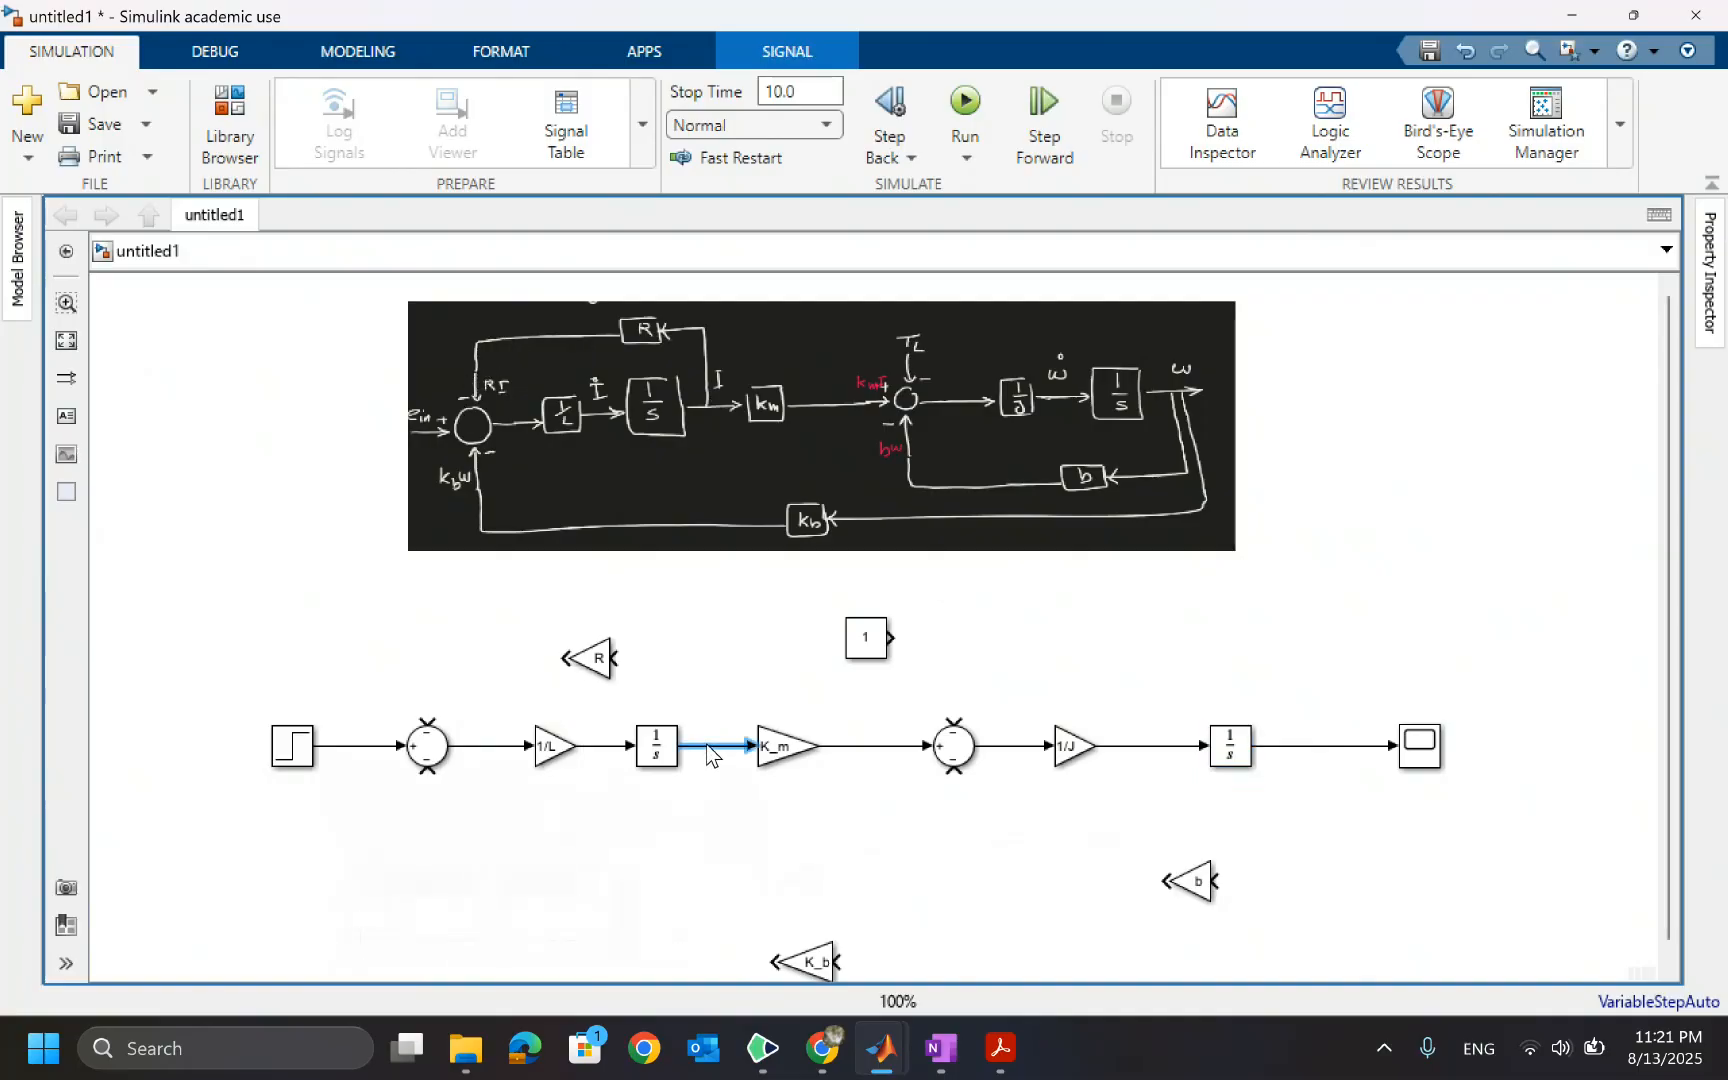
Route feedback from the current through the R gain into the first Sum, and from the speed through the b gain into the second Sum
{"action": "left_click_drag", "start_coordinate": [707, 746], "coordinate": [438, 729]}
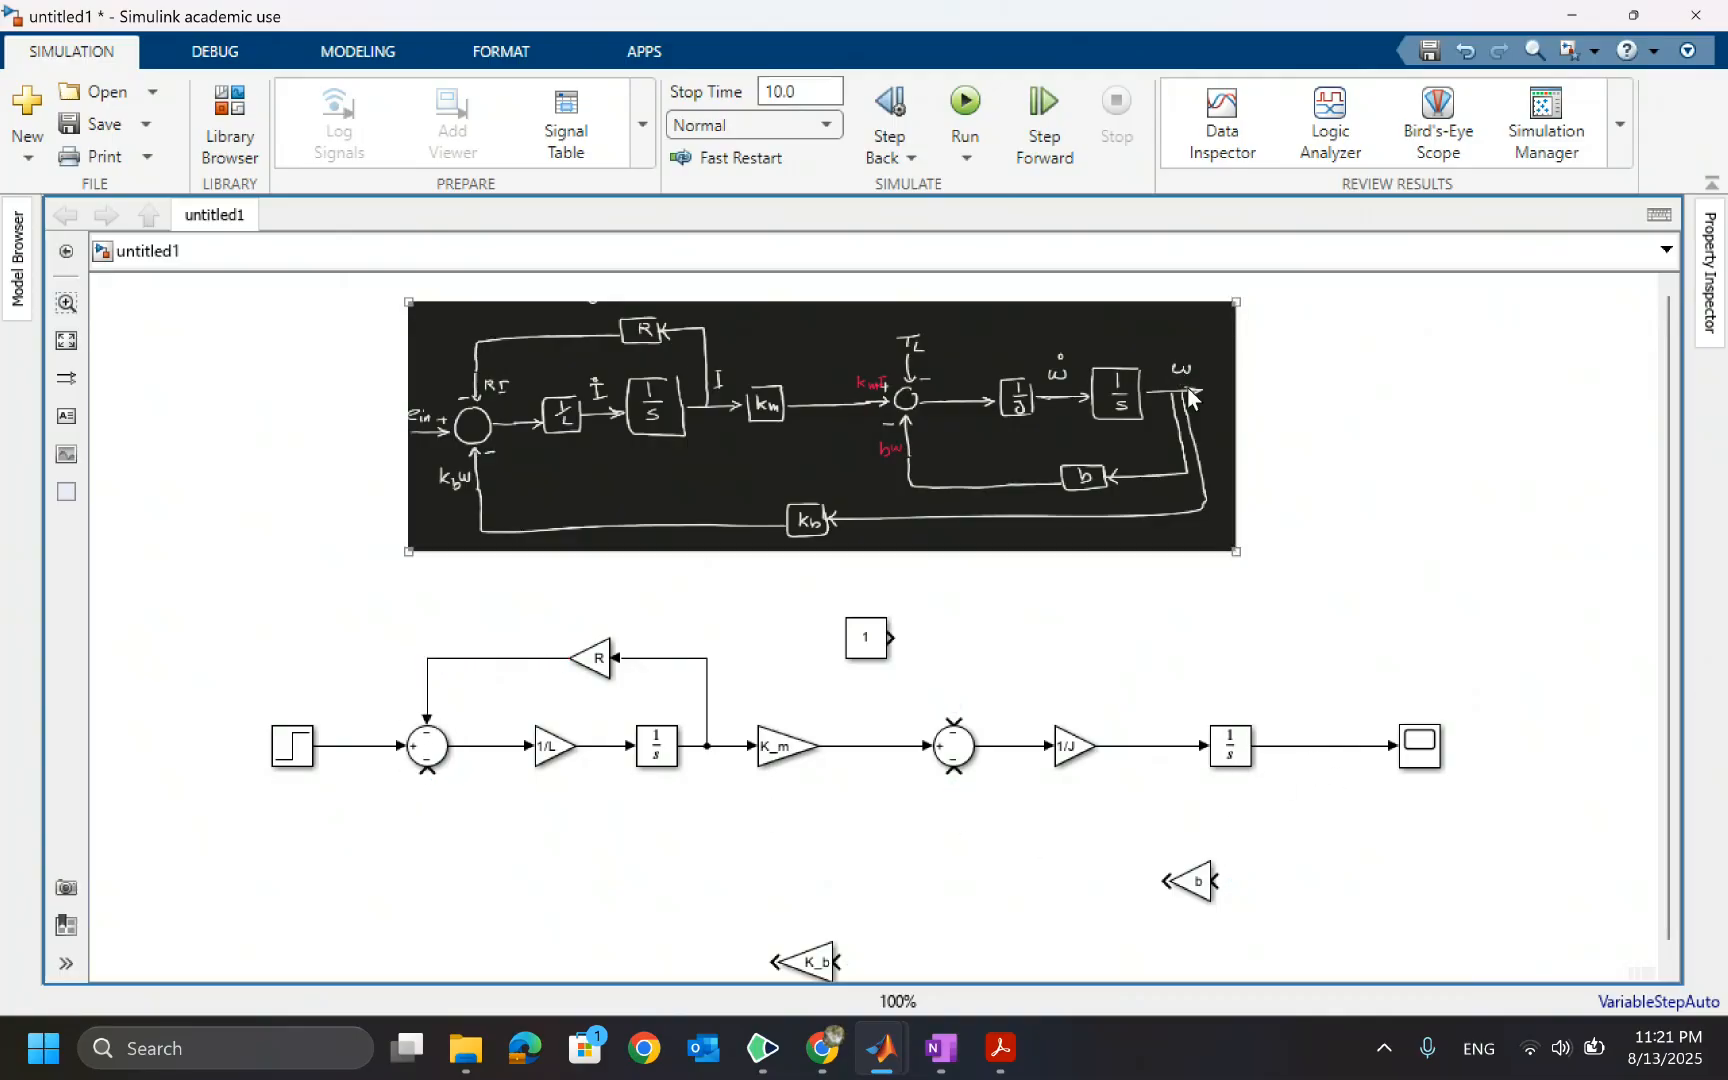
{"action": "left_click_drag", "start_coordinate": [1340, 757], "coordinate": [953, 768]}
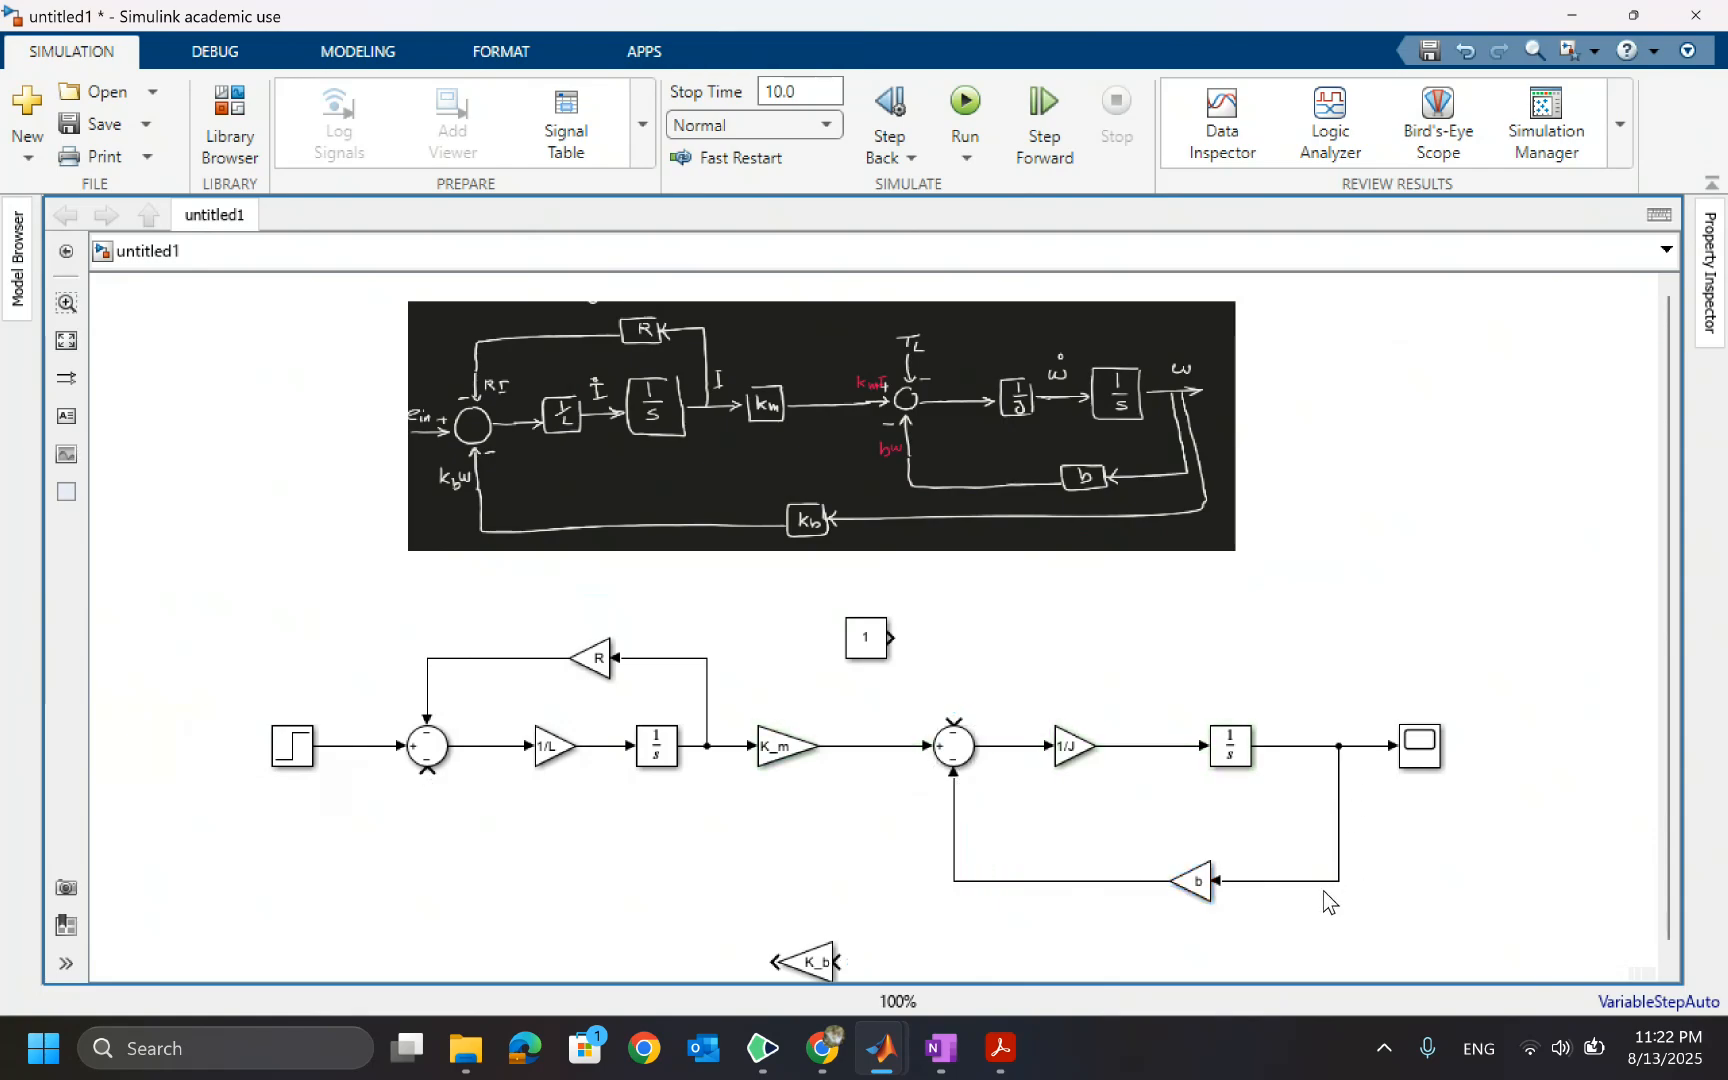
Route the speed feedback through the K_b gain into the first Sum's lower input
{"action": "left_click_drag", "start_coordinate": [1338, 881], "coordinate": [432, 638]}
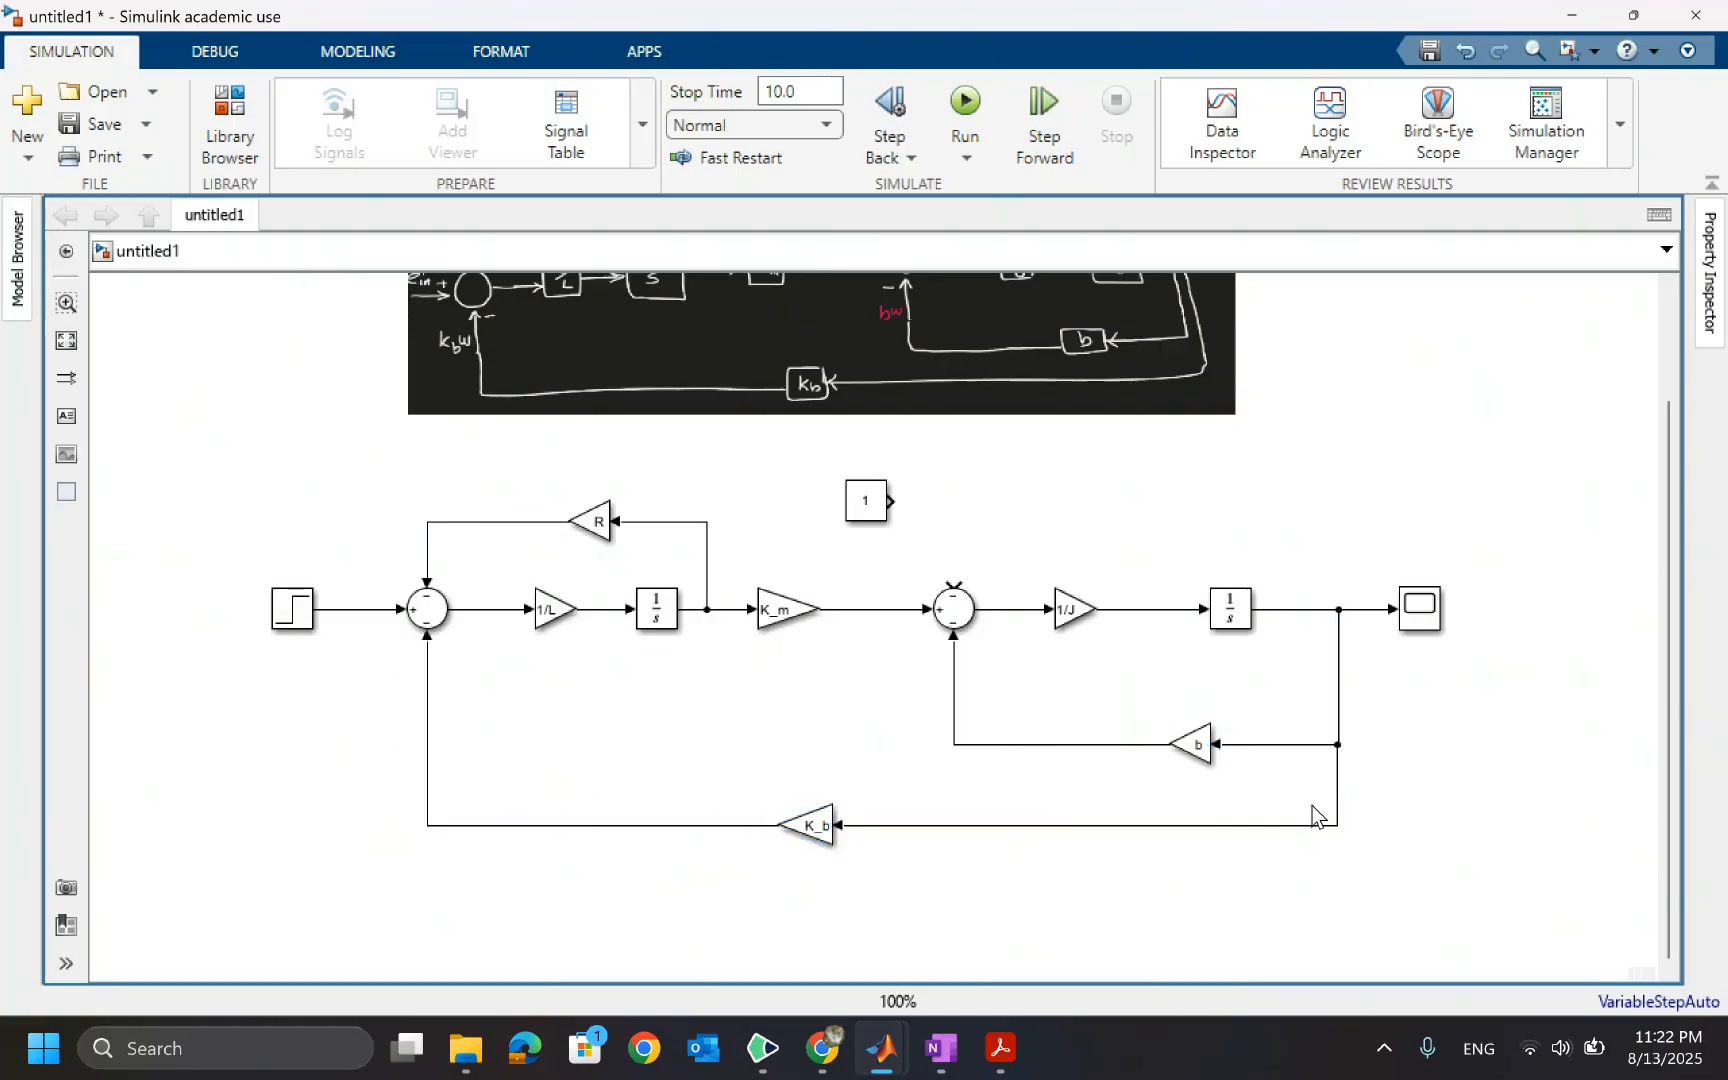
{"action": "left_click", "coordinate": [1337, 788]}
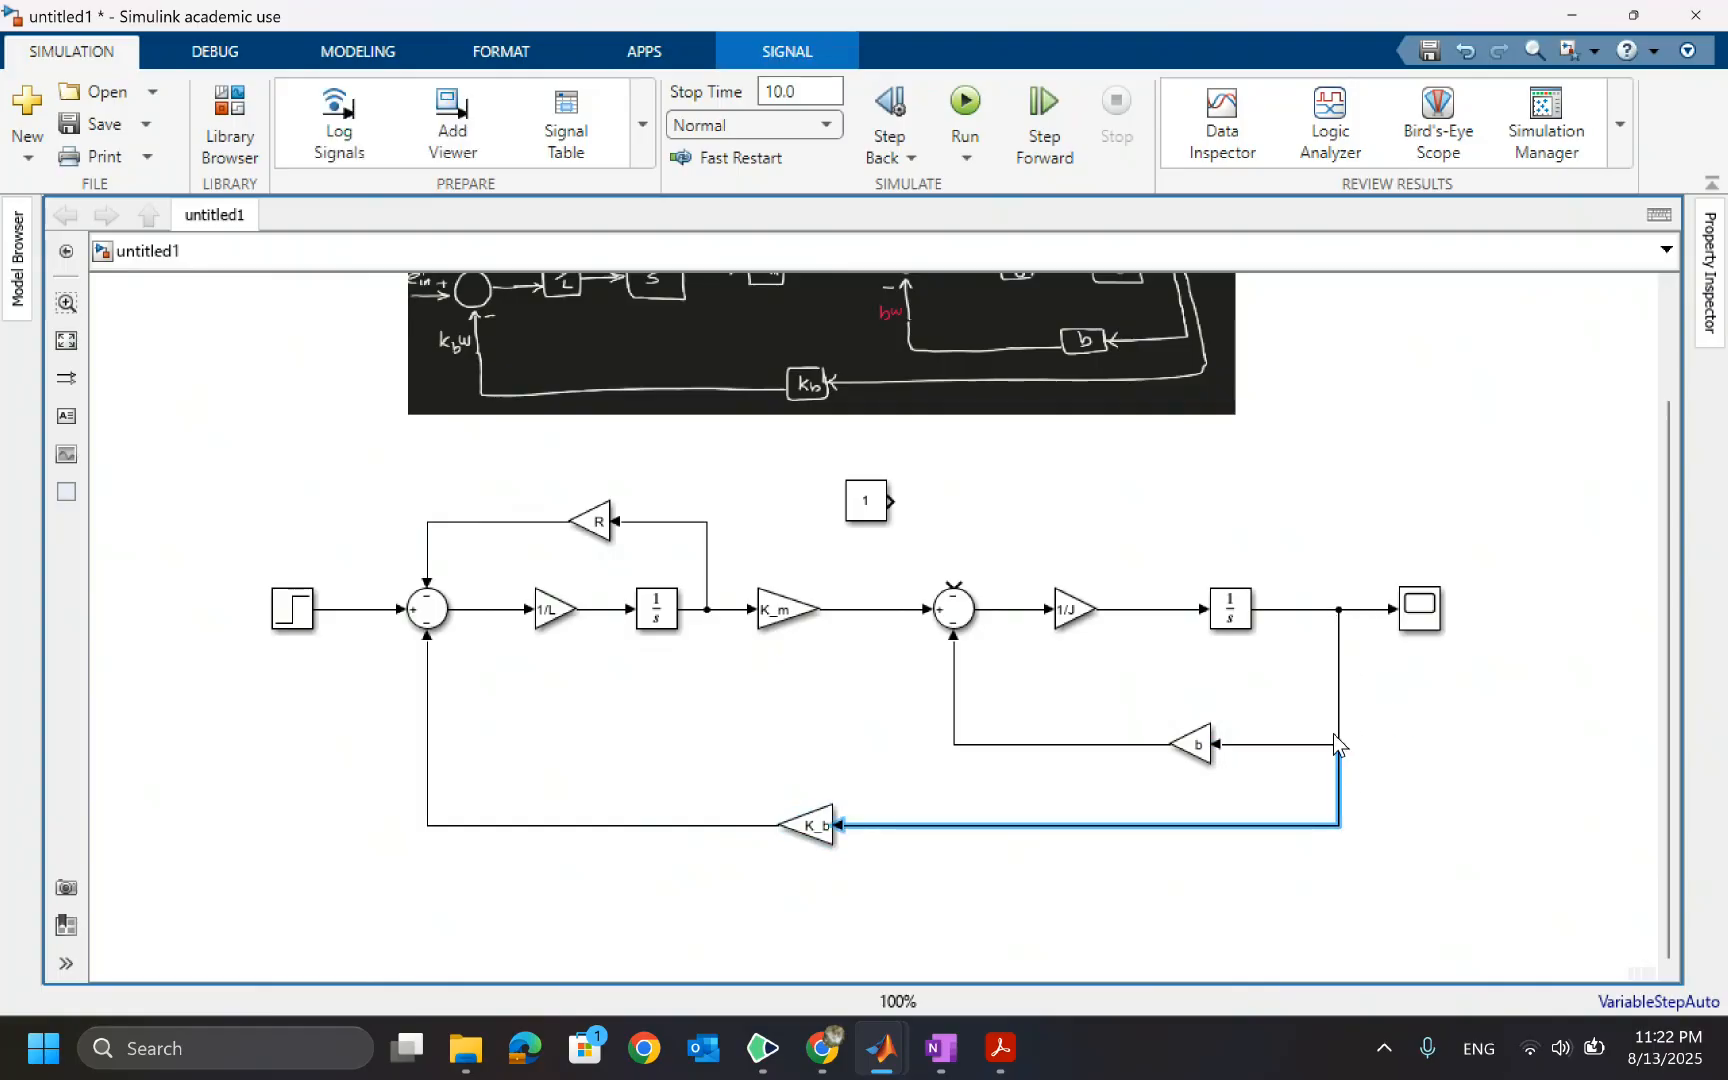
{"action": "left_click", "coordinate": [1398, 770]}
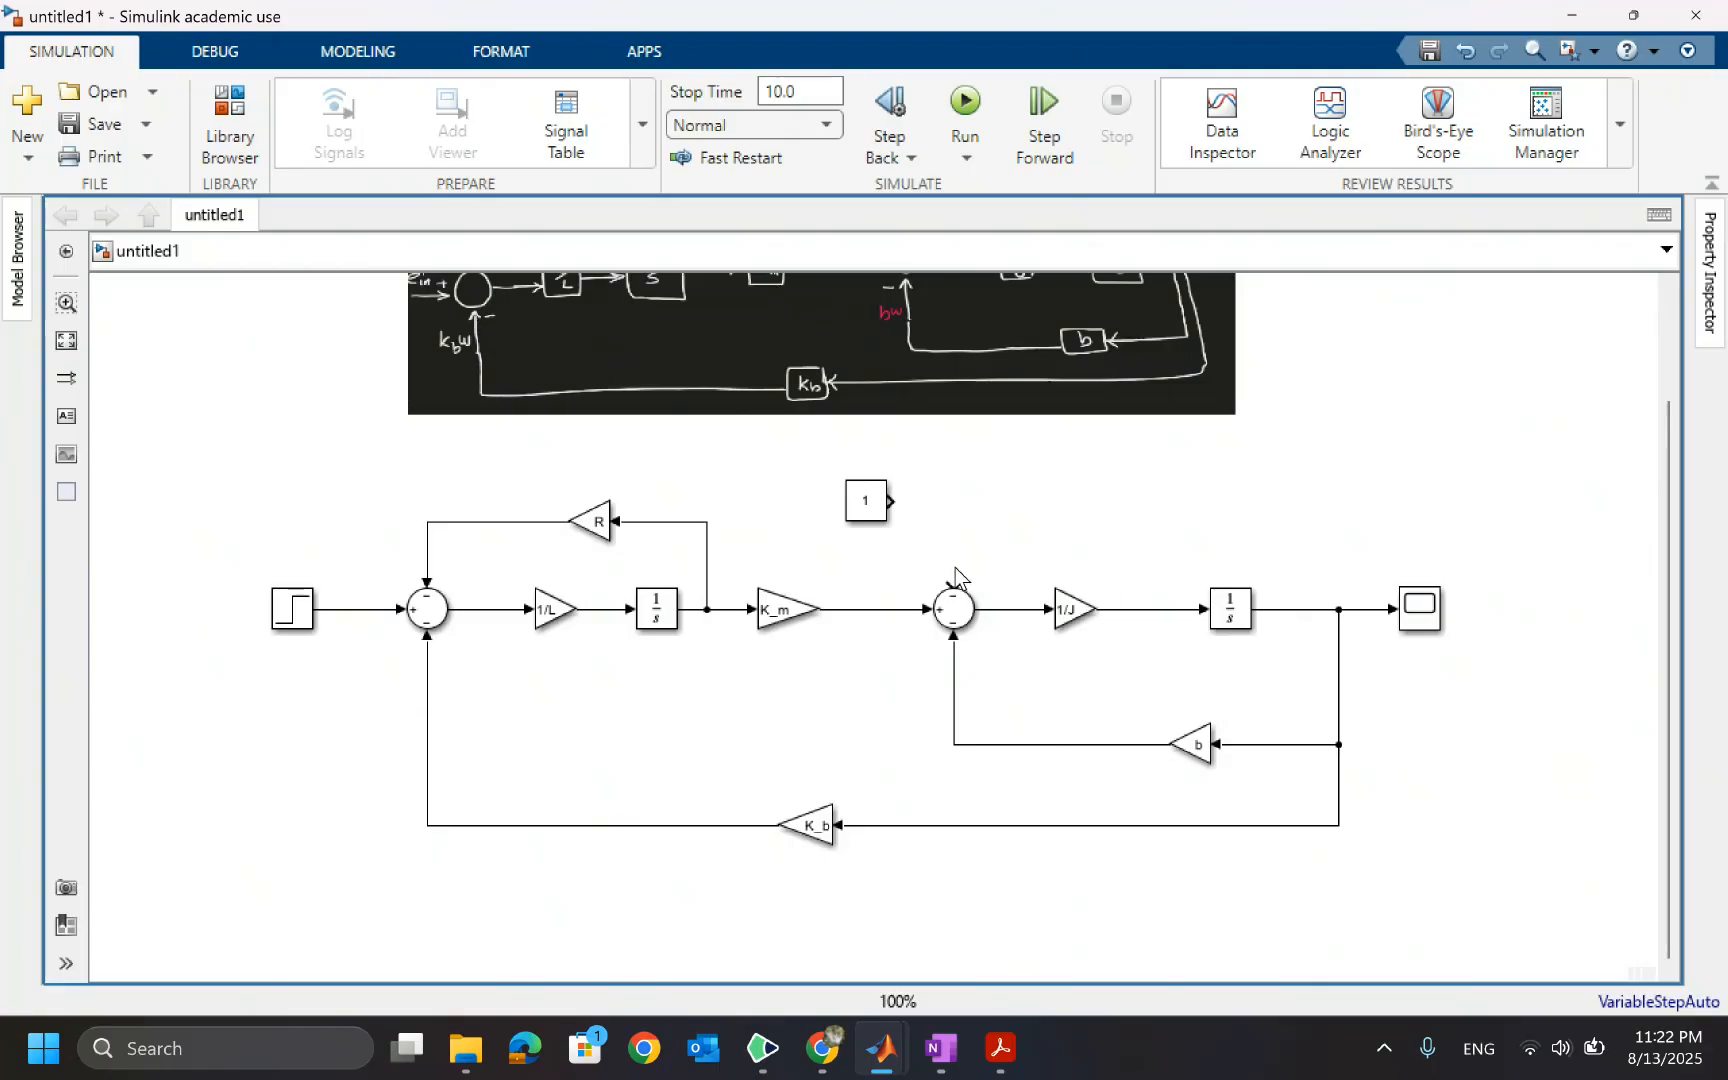
Connect the Constant block to the second Sum's top input
{"action": "left_click", "coordinate": [885, 503]}
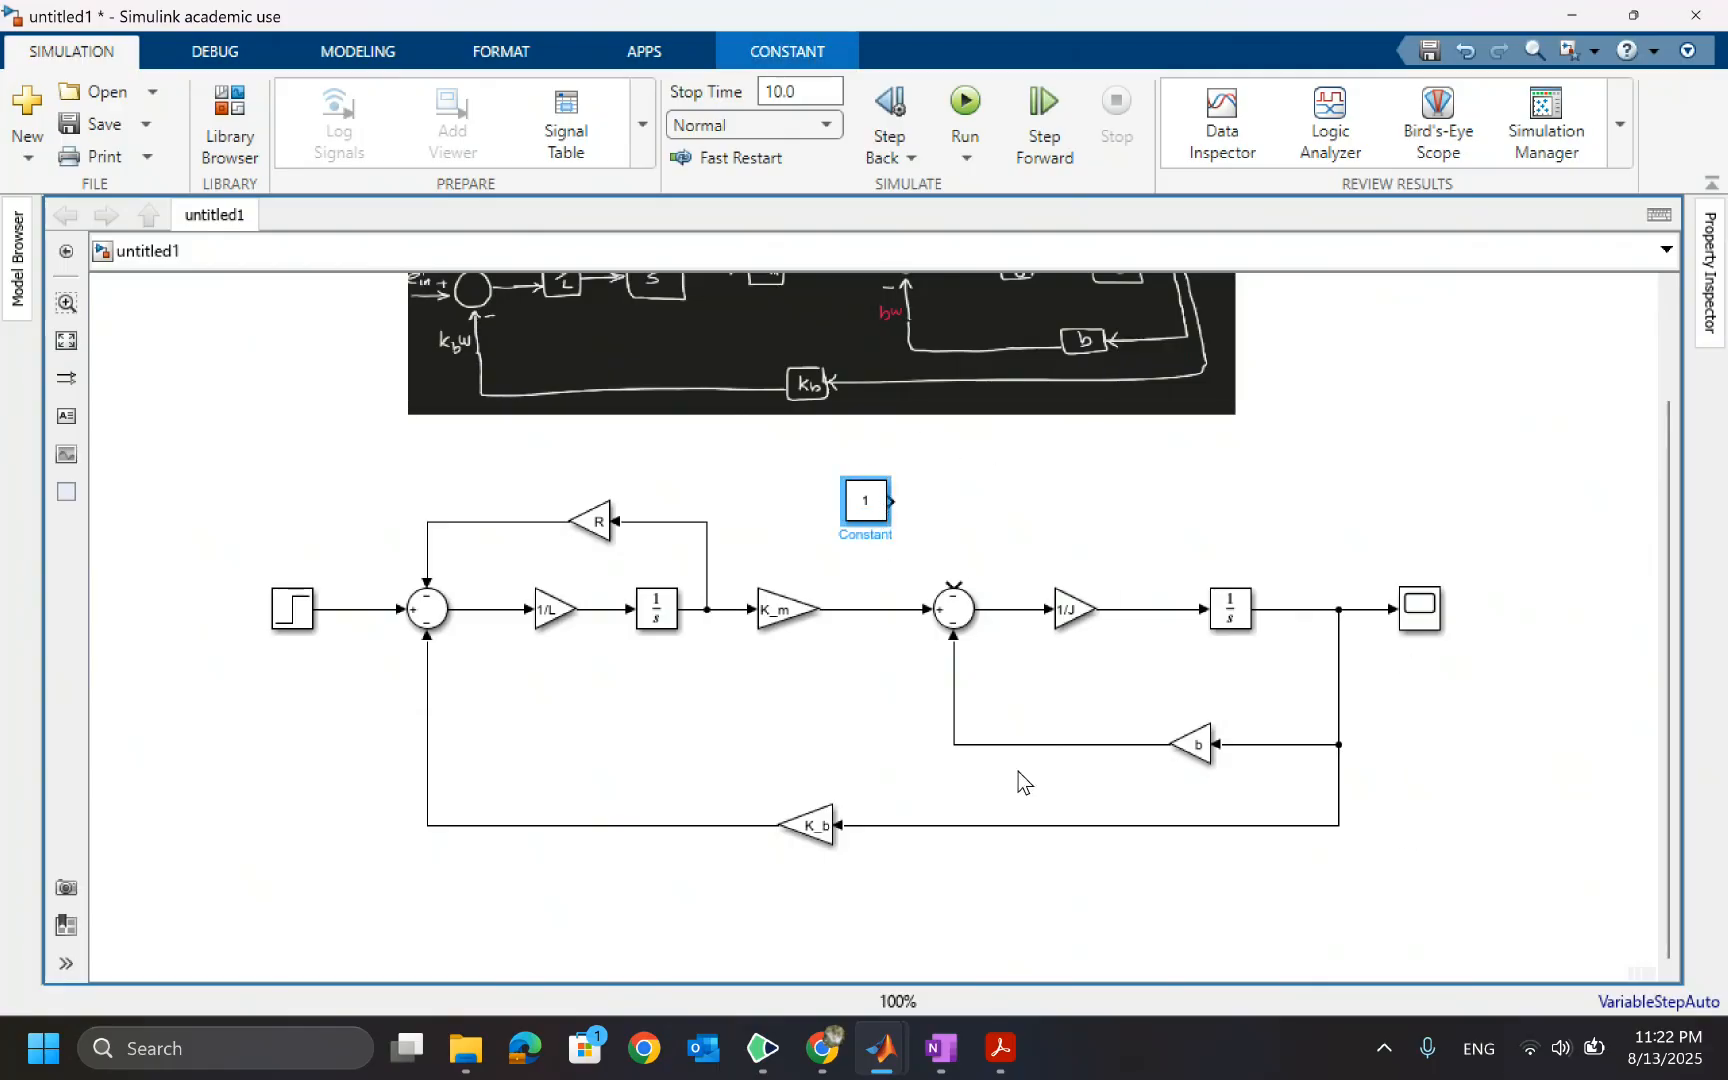
{"action": "left_click", "coordinate": [952, 608], "text": "ctrl"}
{"action": "left_click", "coordinate": [1085, 529]}
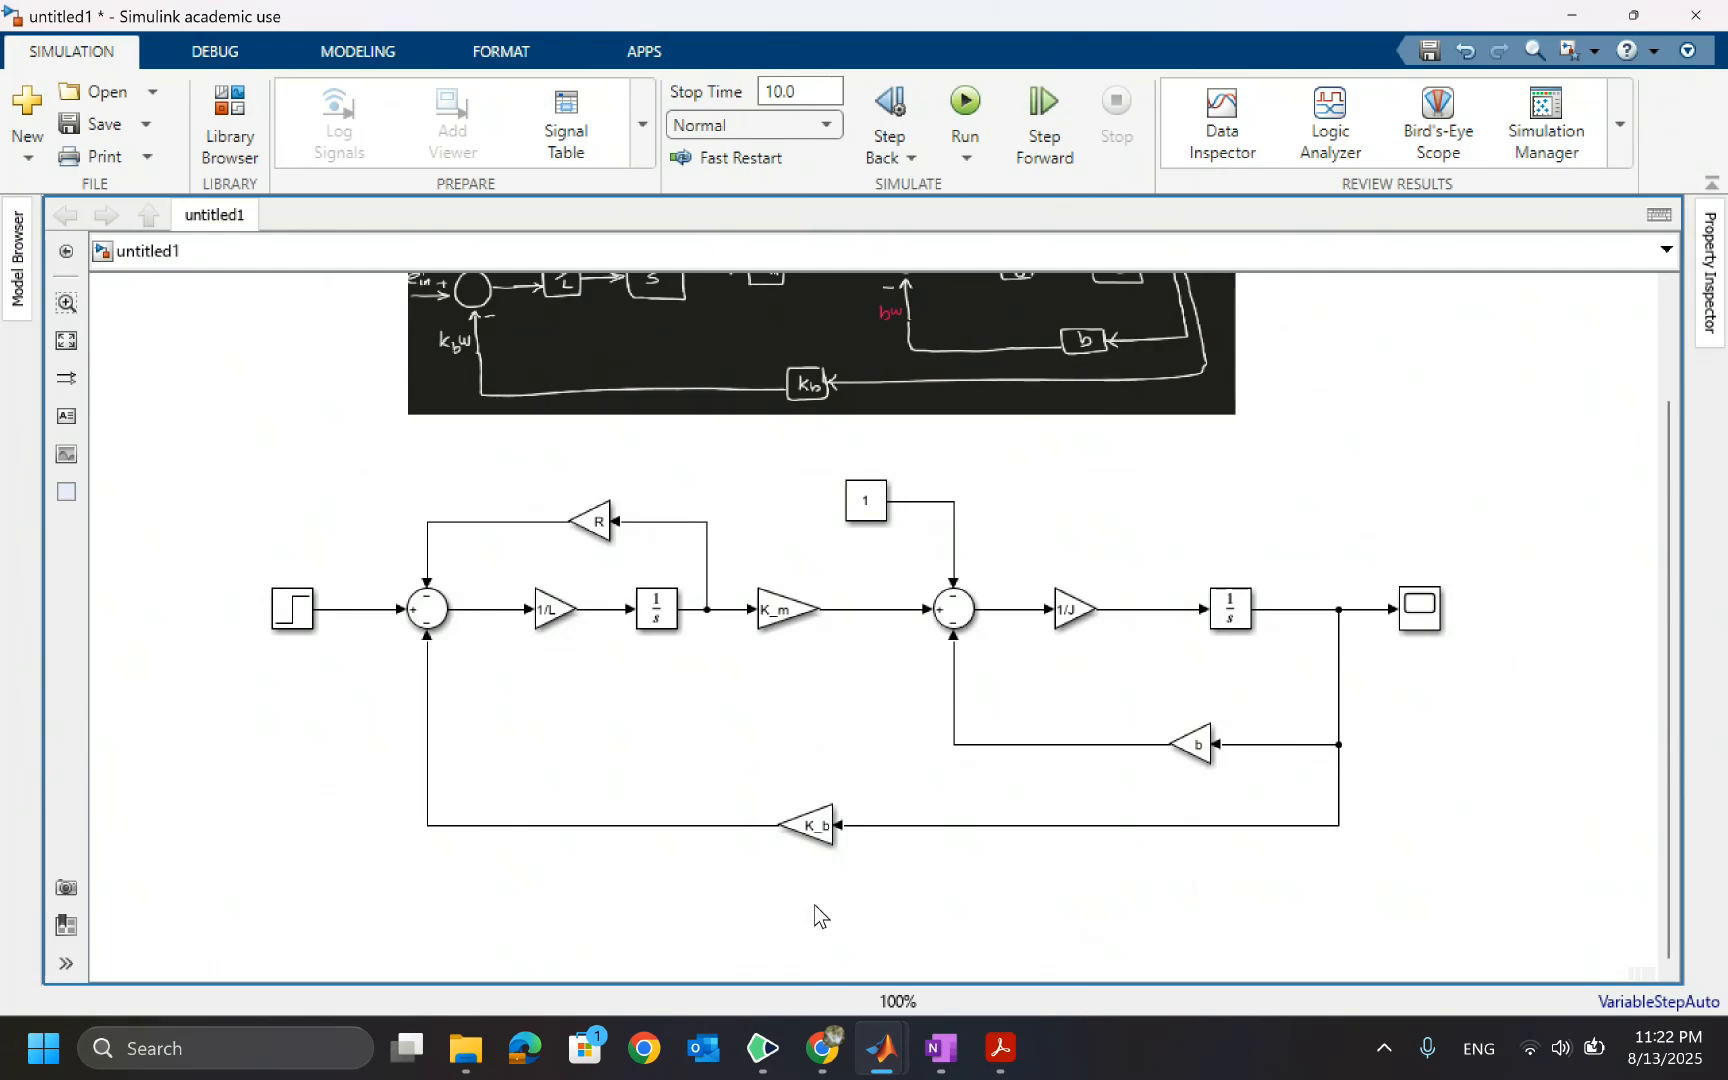
Inspect the parameters of both Integrator blocks, closing each dialog with OK
{"action": "double_click", "coordinate": [662, 618]}
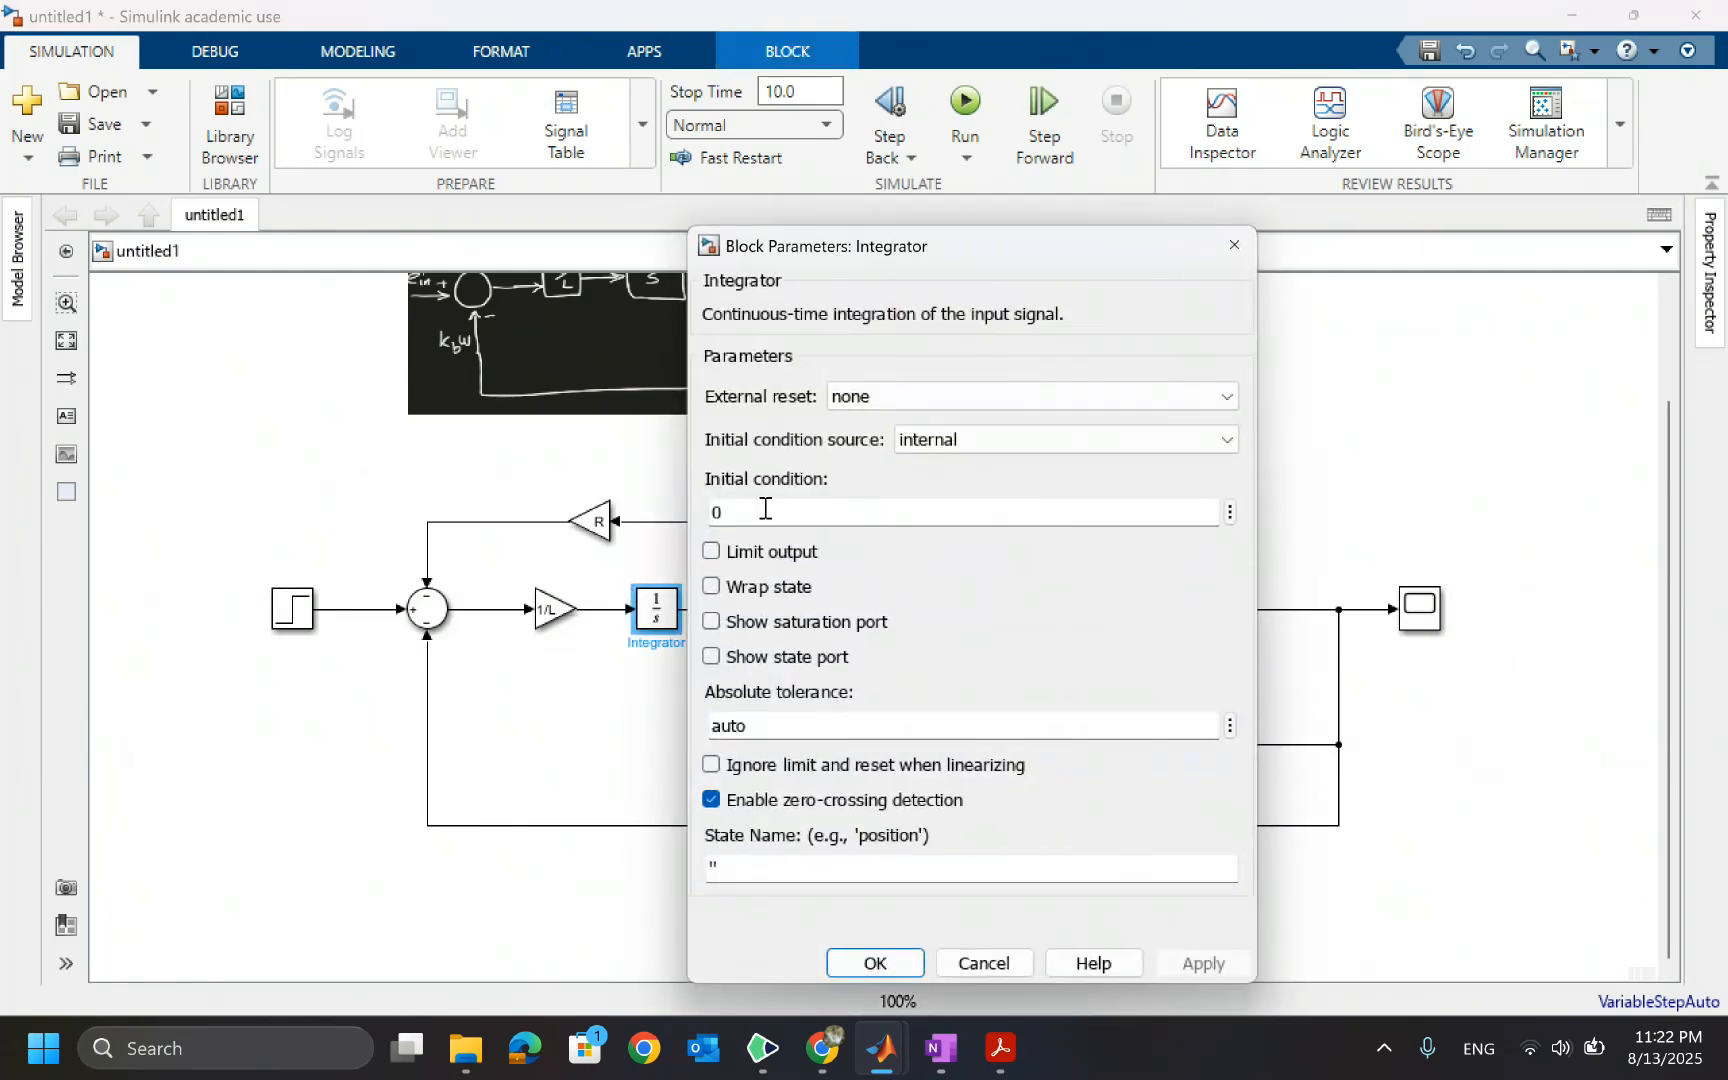
{"action": "left_click", "coordinate": [876, 963]}
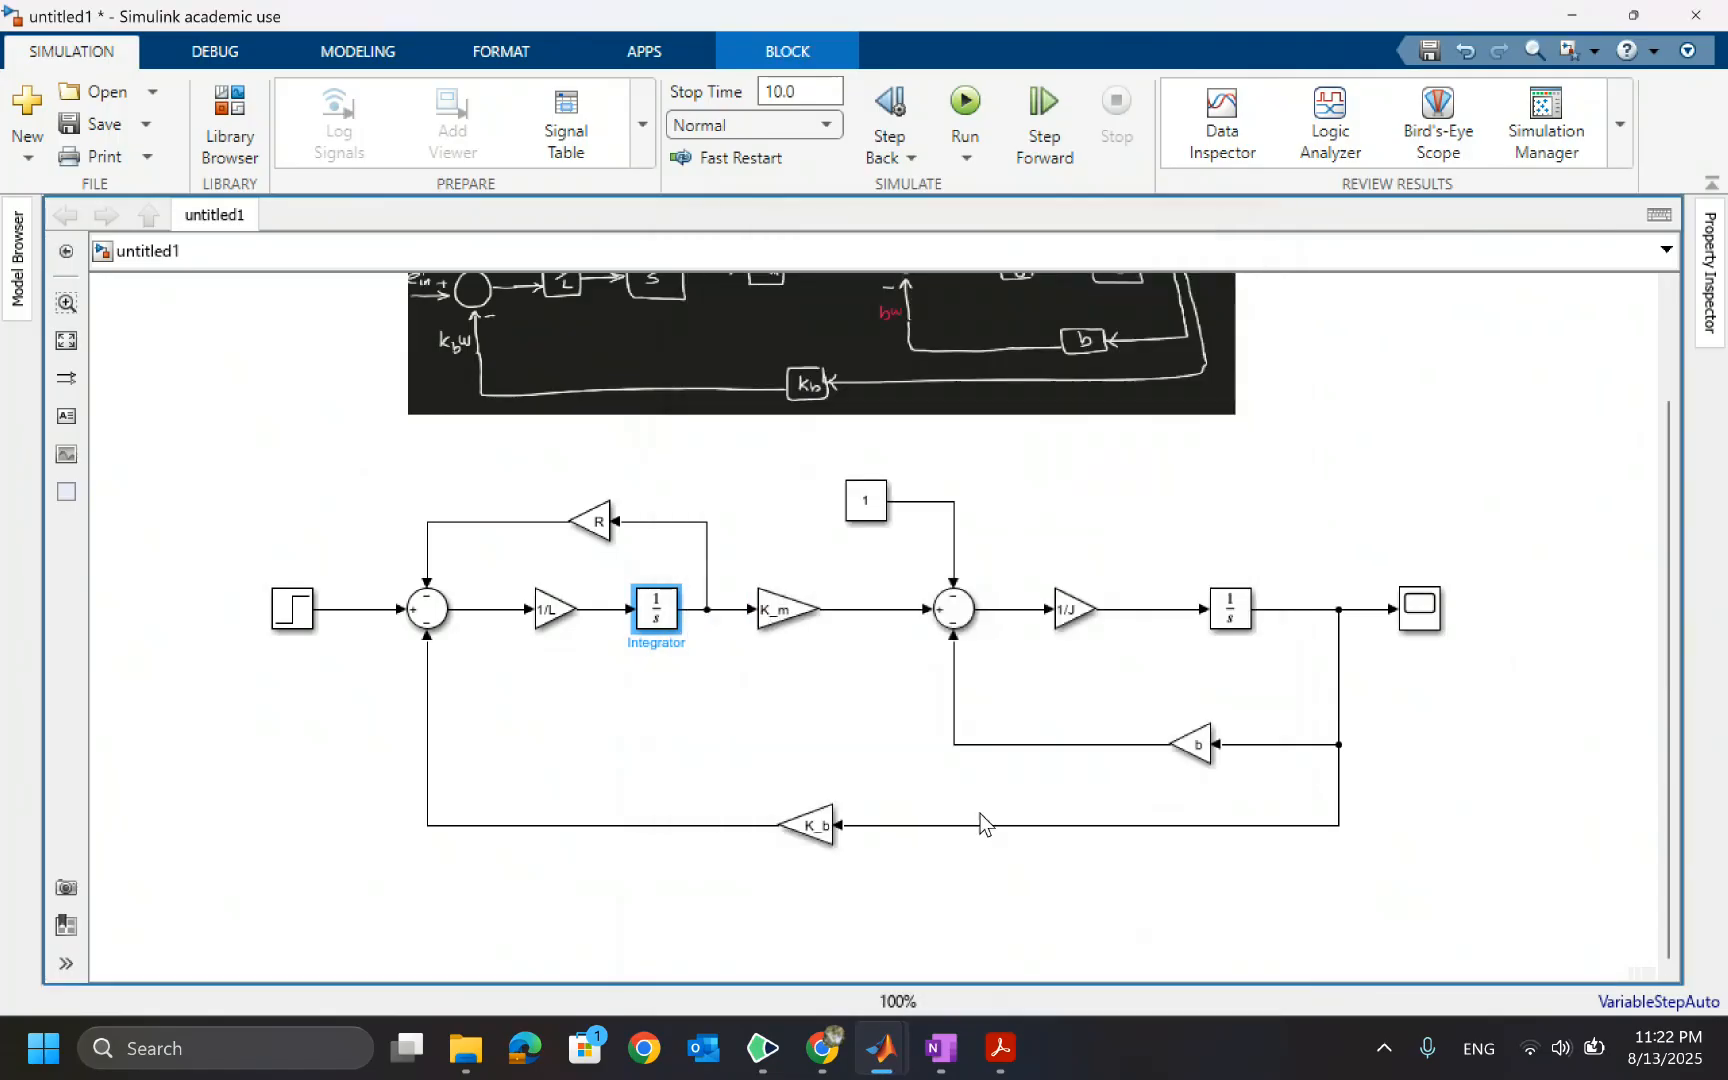
{"action": "double_click", "coordinate": [1220, 622]}
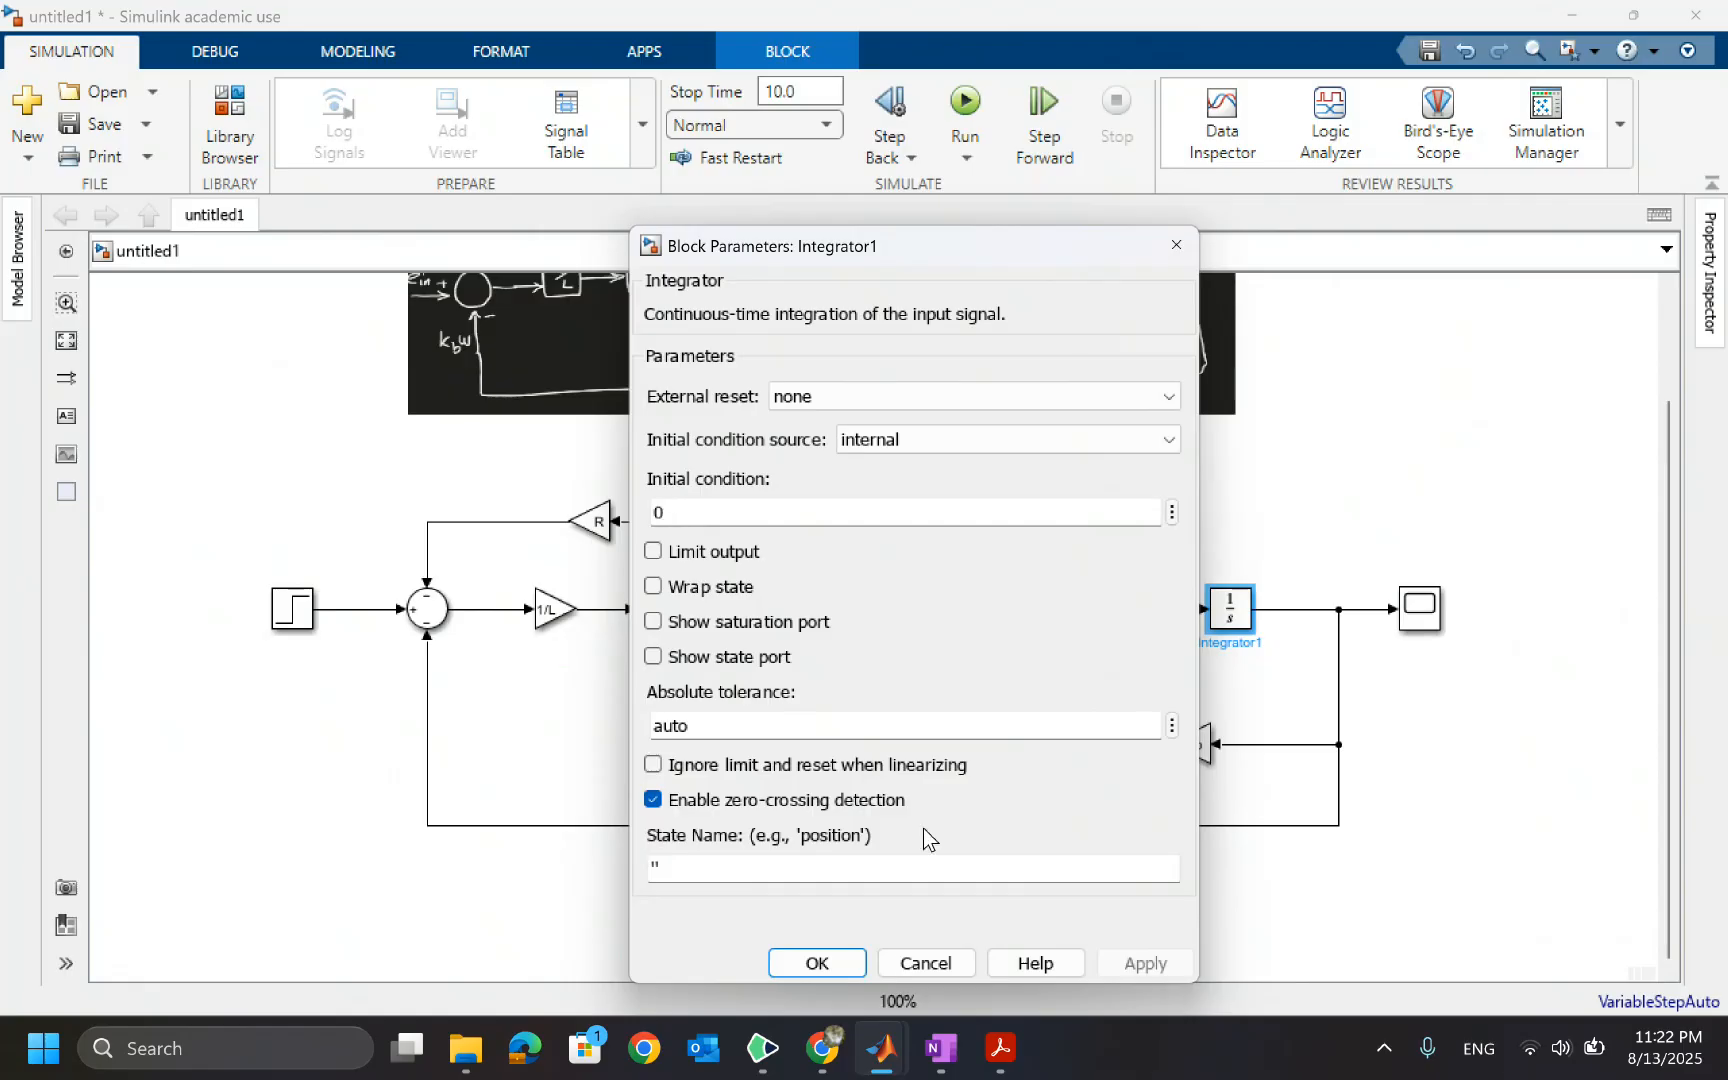
{"action": "left_click", "coordinate": [818, 964]}
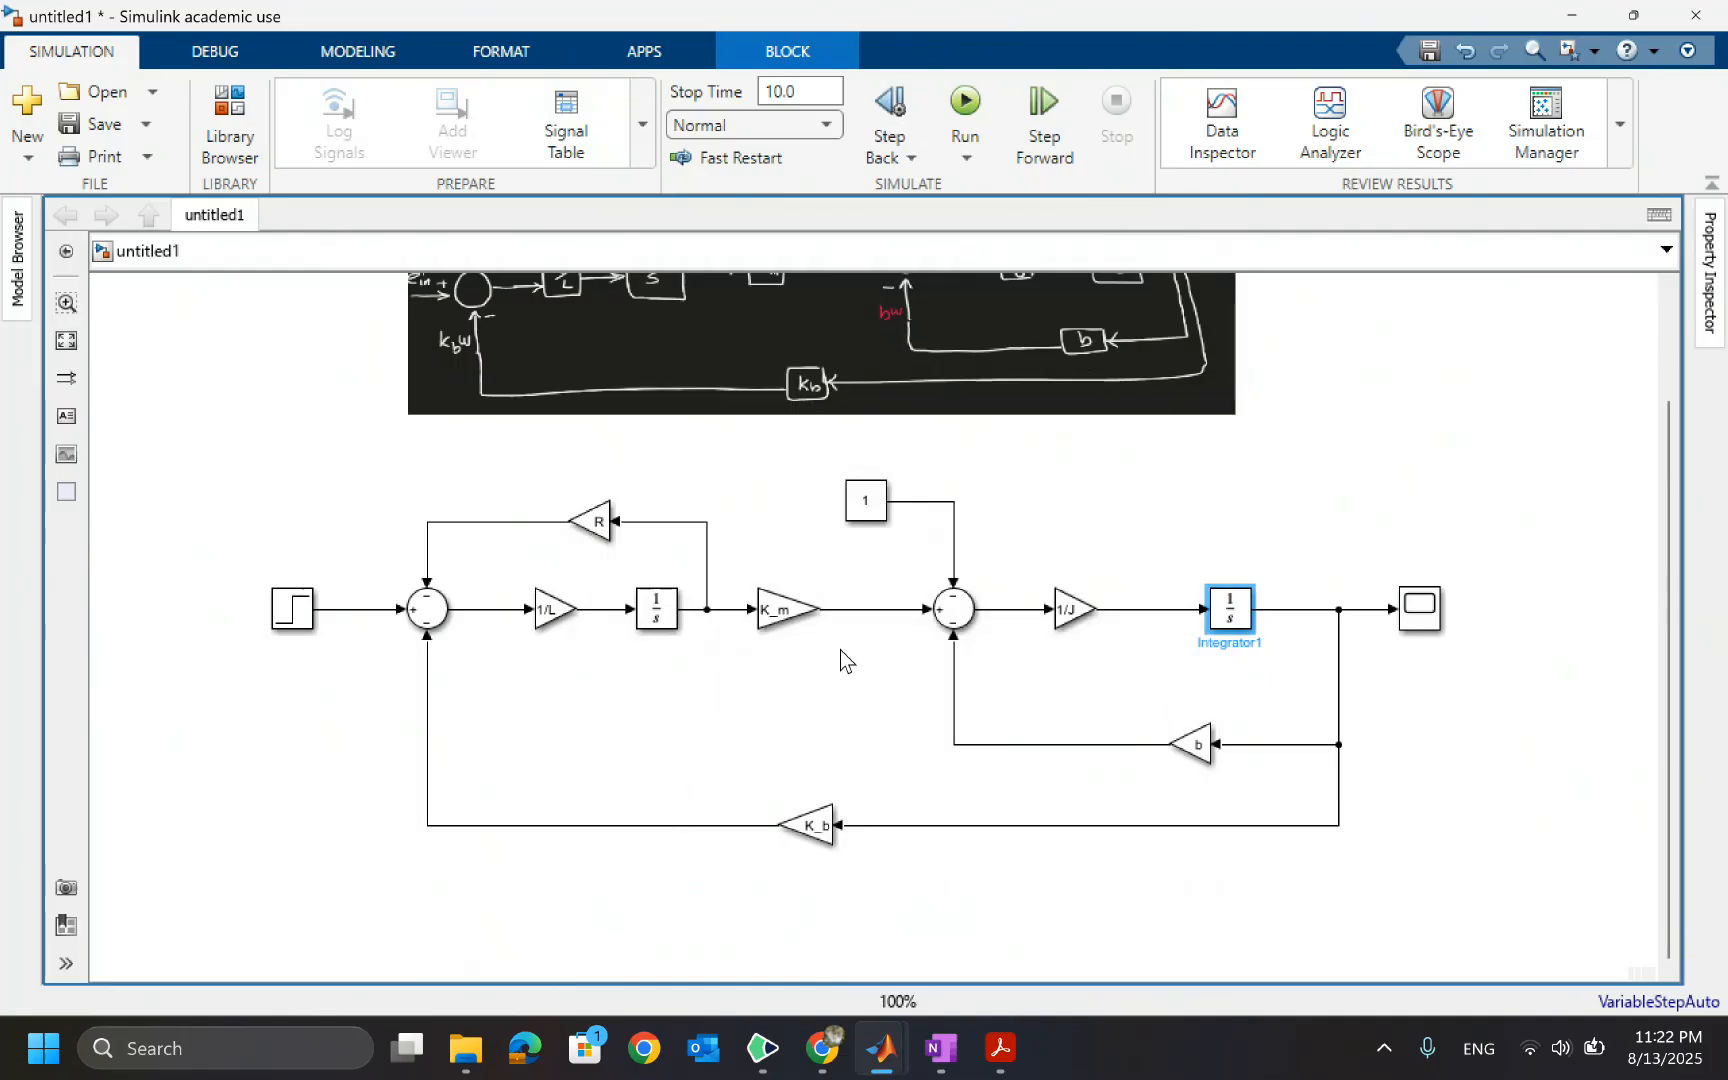
Rename the Step block to input e_in
{"action": "left_click", "coordinate": [986, 342]}
{"action": "left_click", "coordinate": [283, 612]}
{"action": "double_click", "coordinate": [297, 642]}
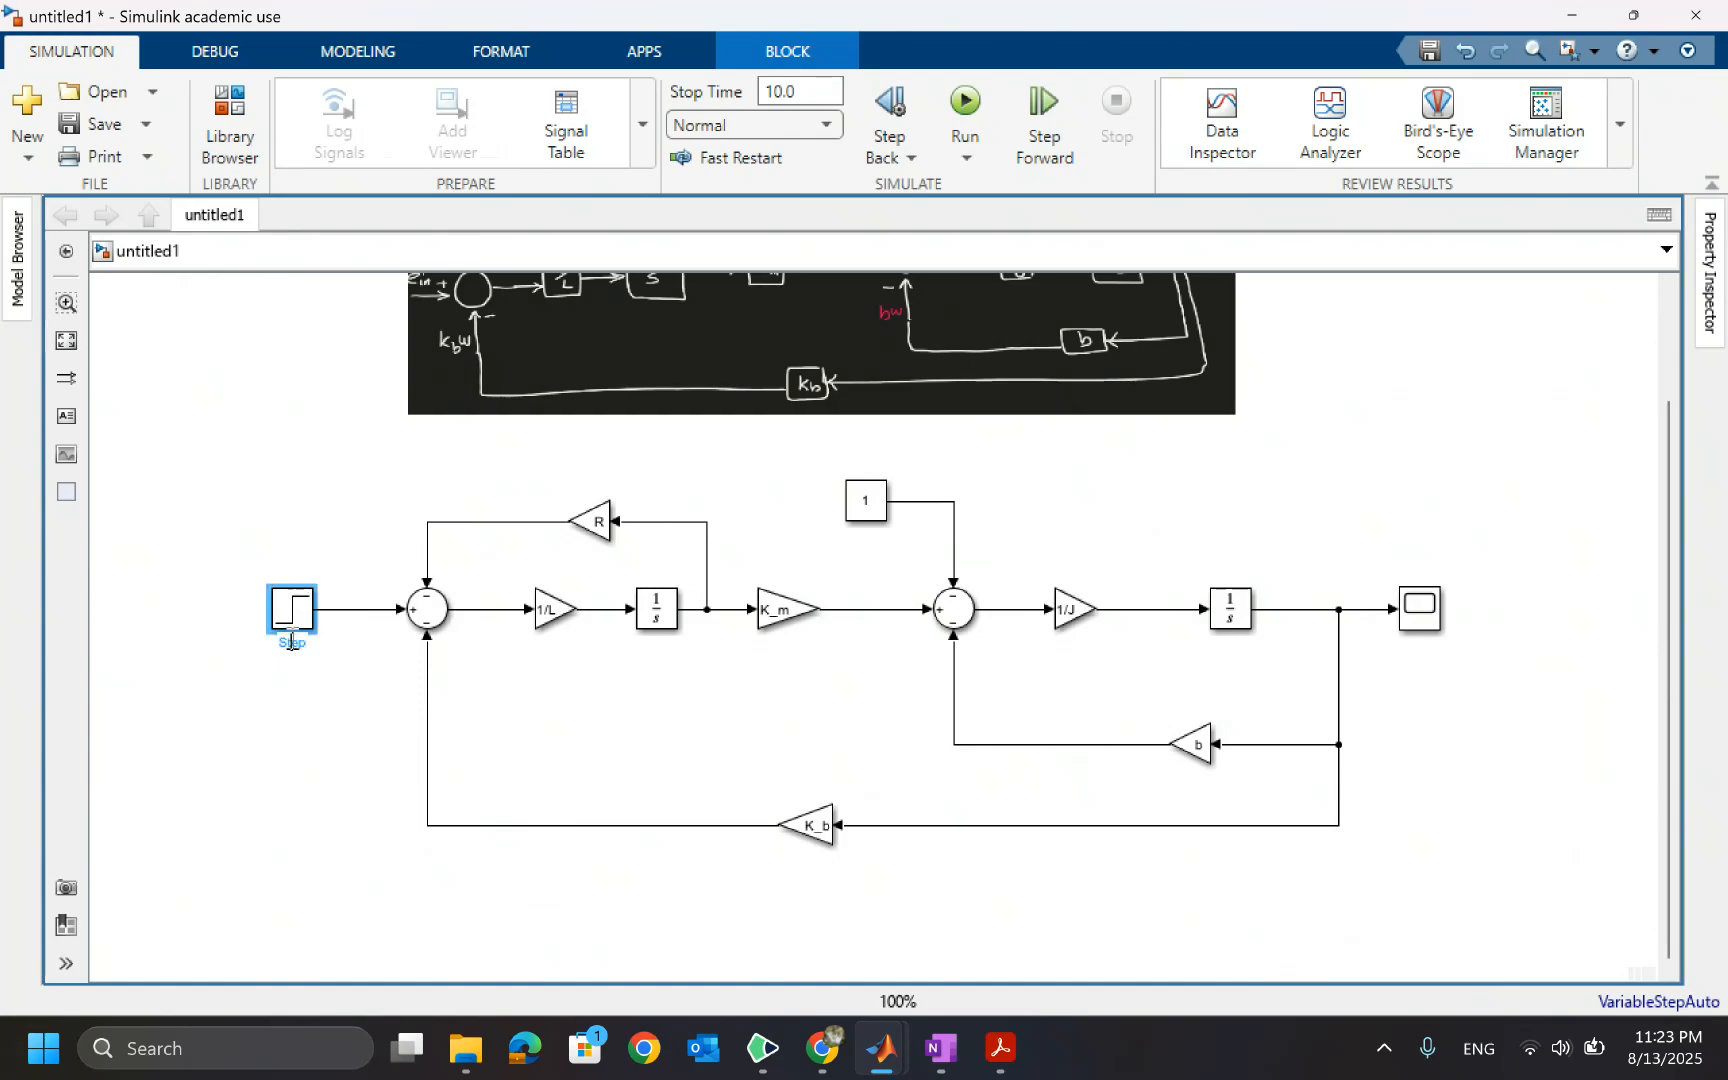
{"action": "type", "text": "input vo"}
{"action": "key", "text": "BackSpace"}
{"action": "key", "text": "BackSpace"}
{"action": "type", "text": "ltage"}
{"action": "left_click_drag", "start_coordinate": [333, 645], "coordinate": [310, 645]}
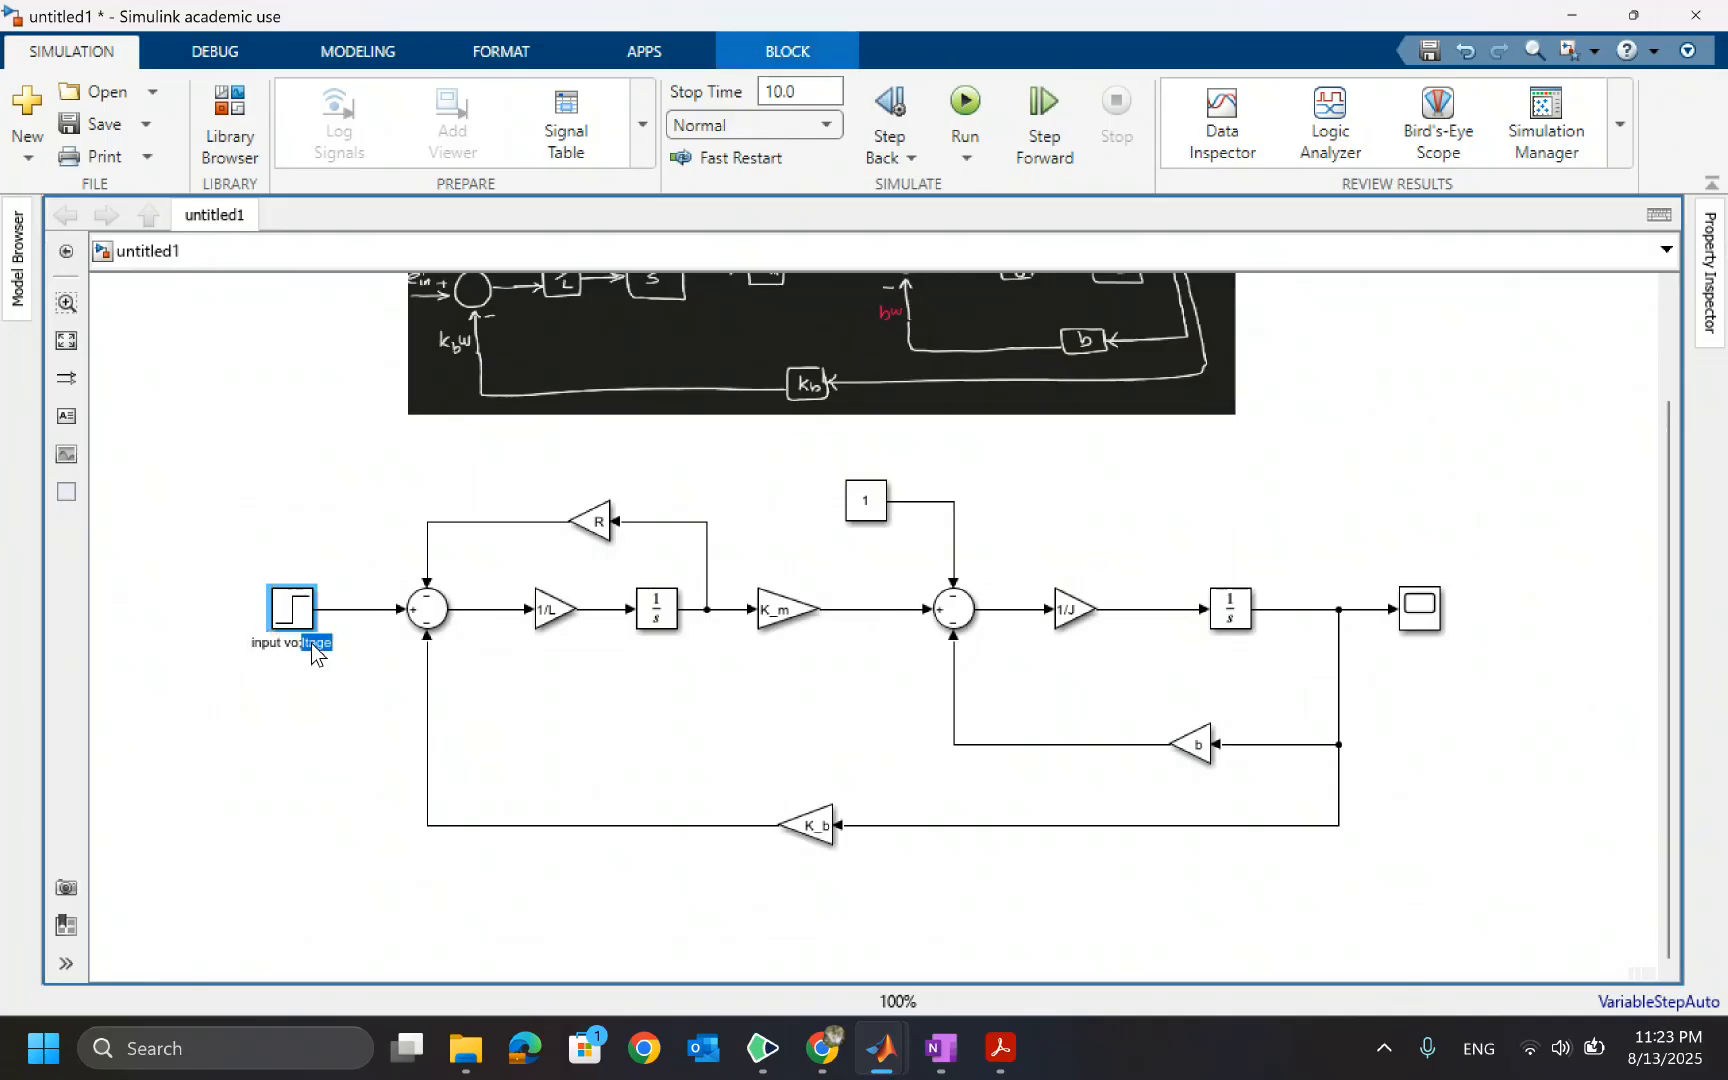
{"action": "key", "text": "BackSpace"}
{"action": "type", "text": "in"}
Rename the output Scope block to omega
{"action": "left_click", "coordinate": [1418, 612]}
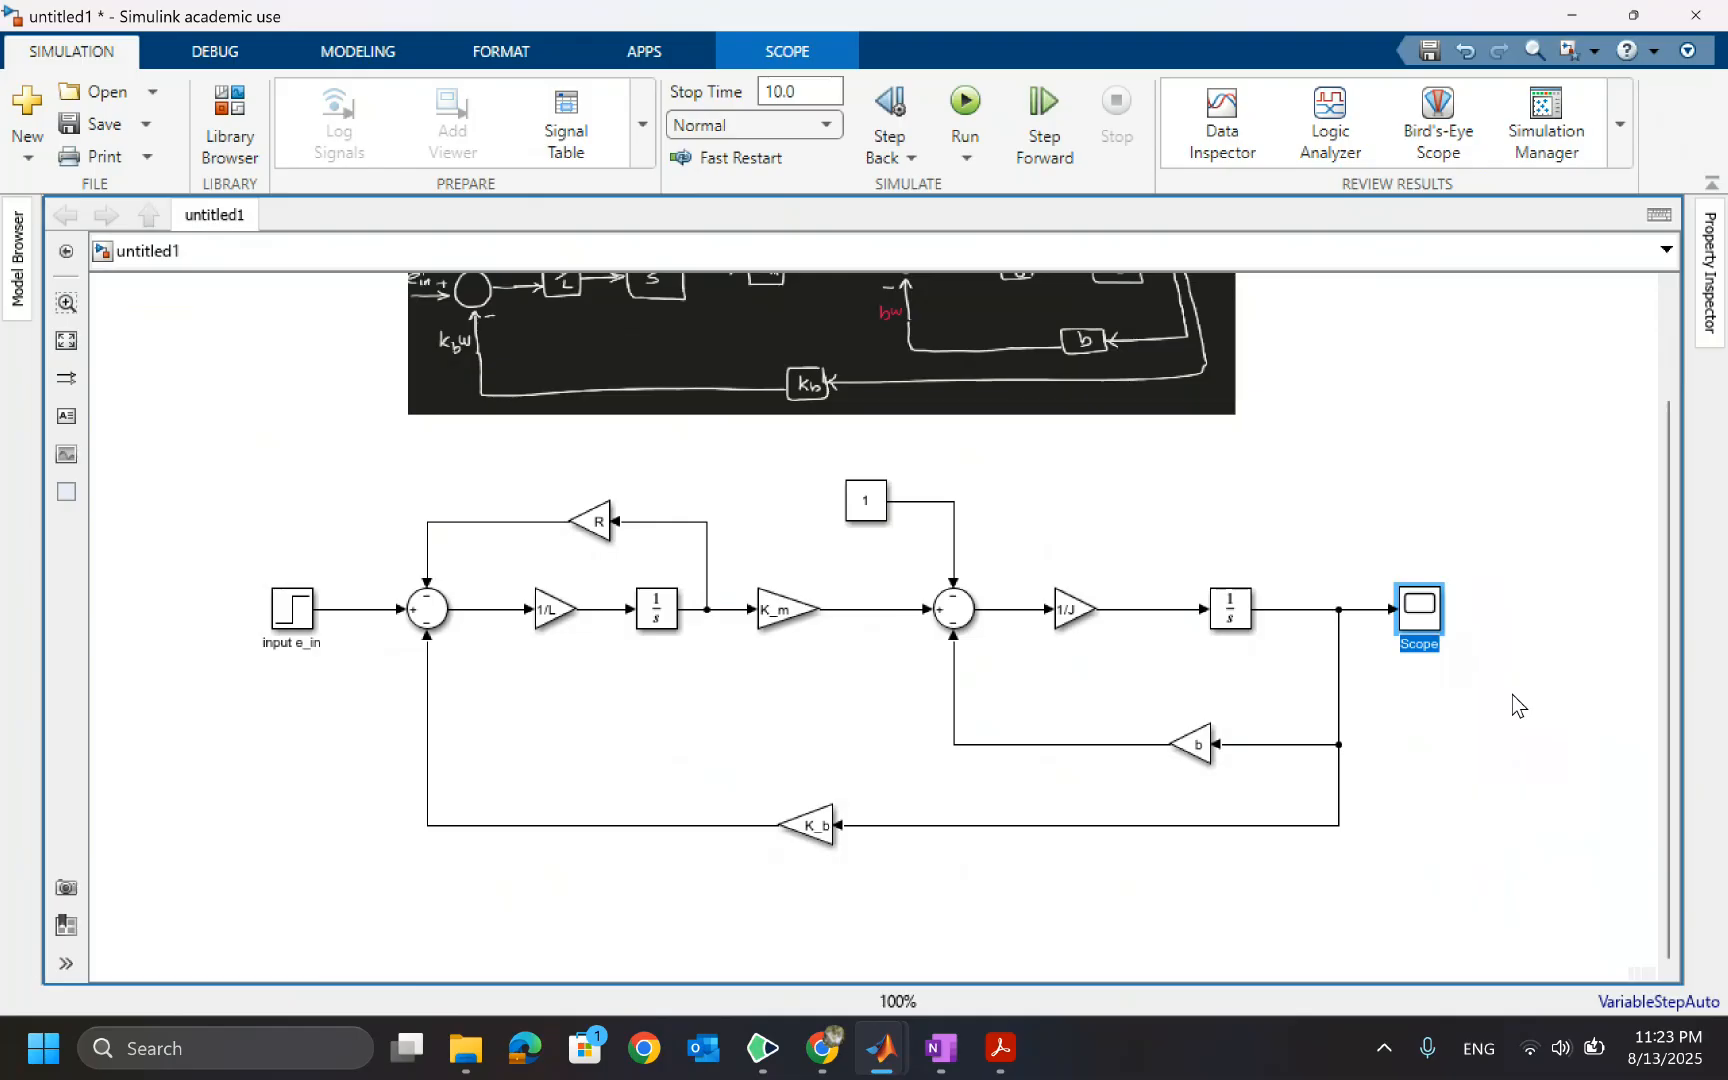
{"action": "type", "text": "omega"}
Add a second Scope block above the first Sum and connect the Step output to it
{"action": "double_click", "coordinate": [387, 459]}
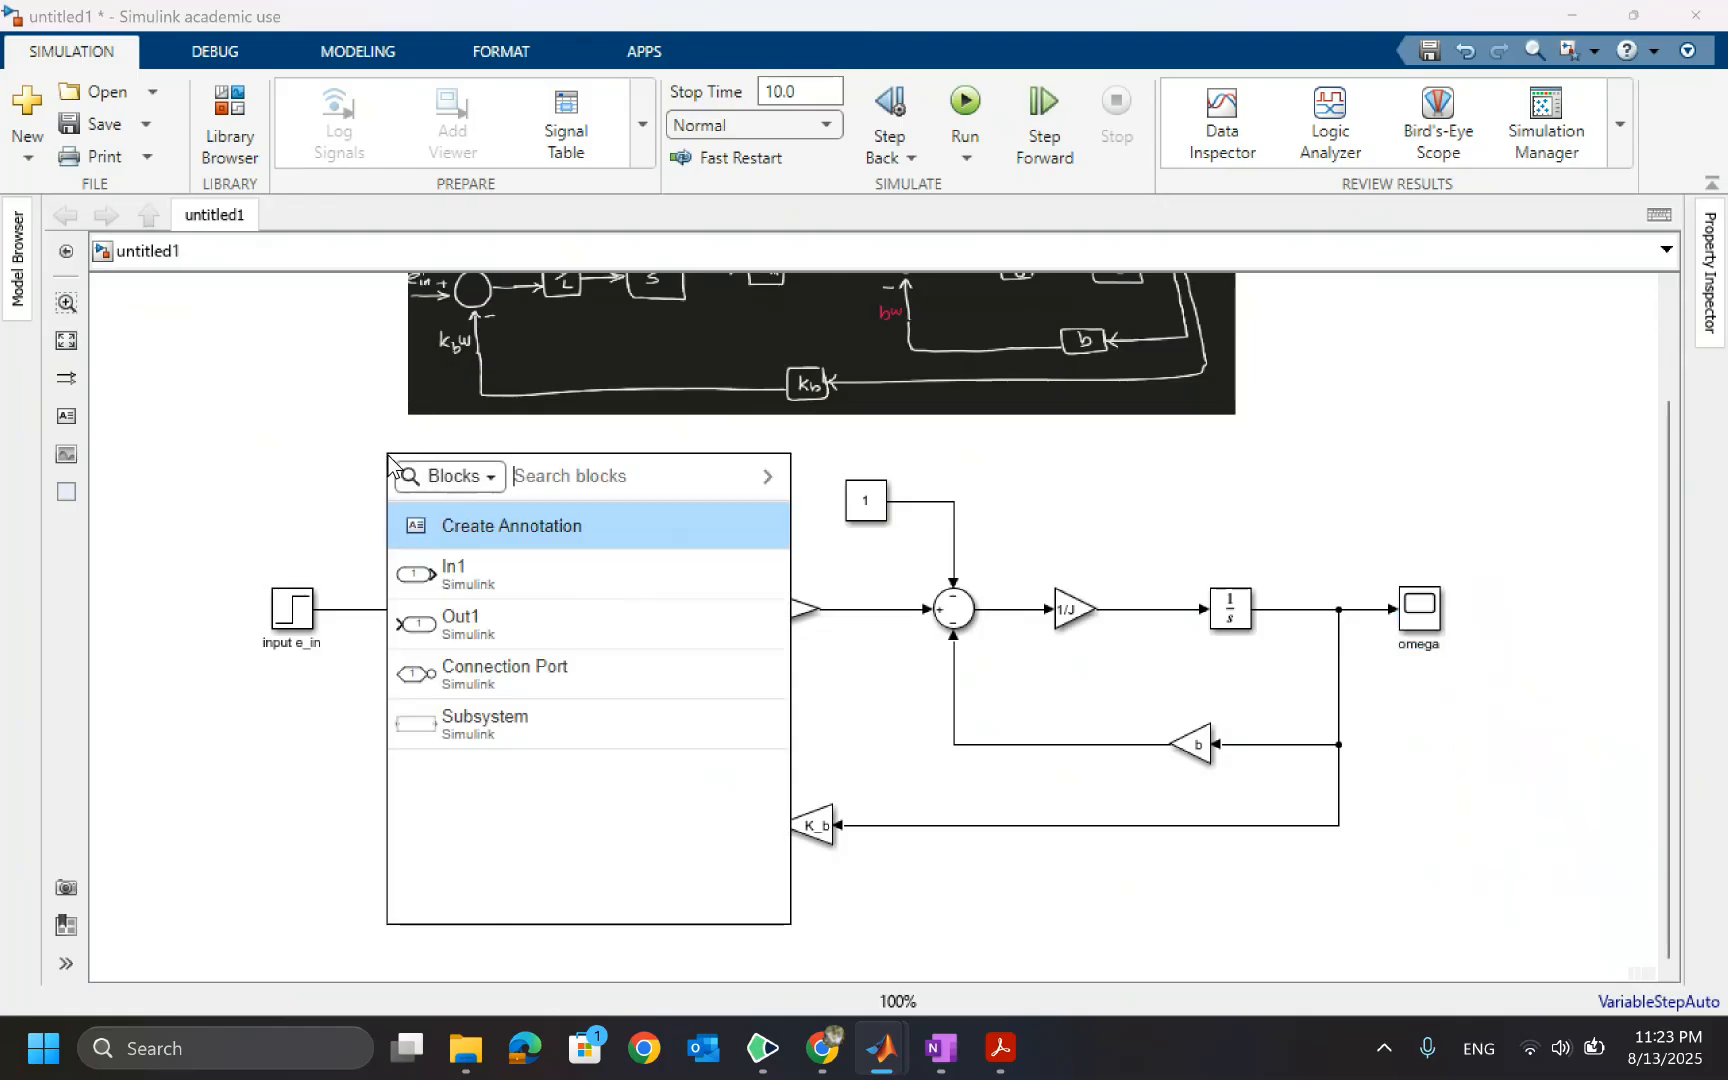
{"action": "type", "text": "sc"}
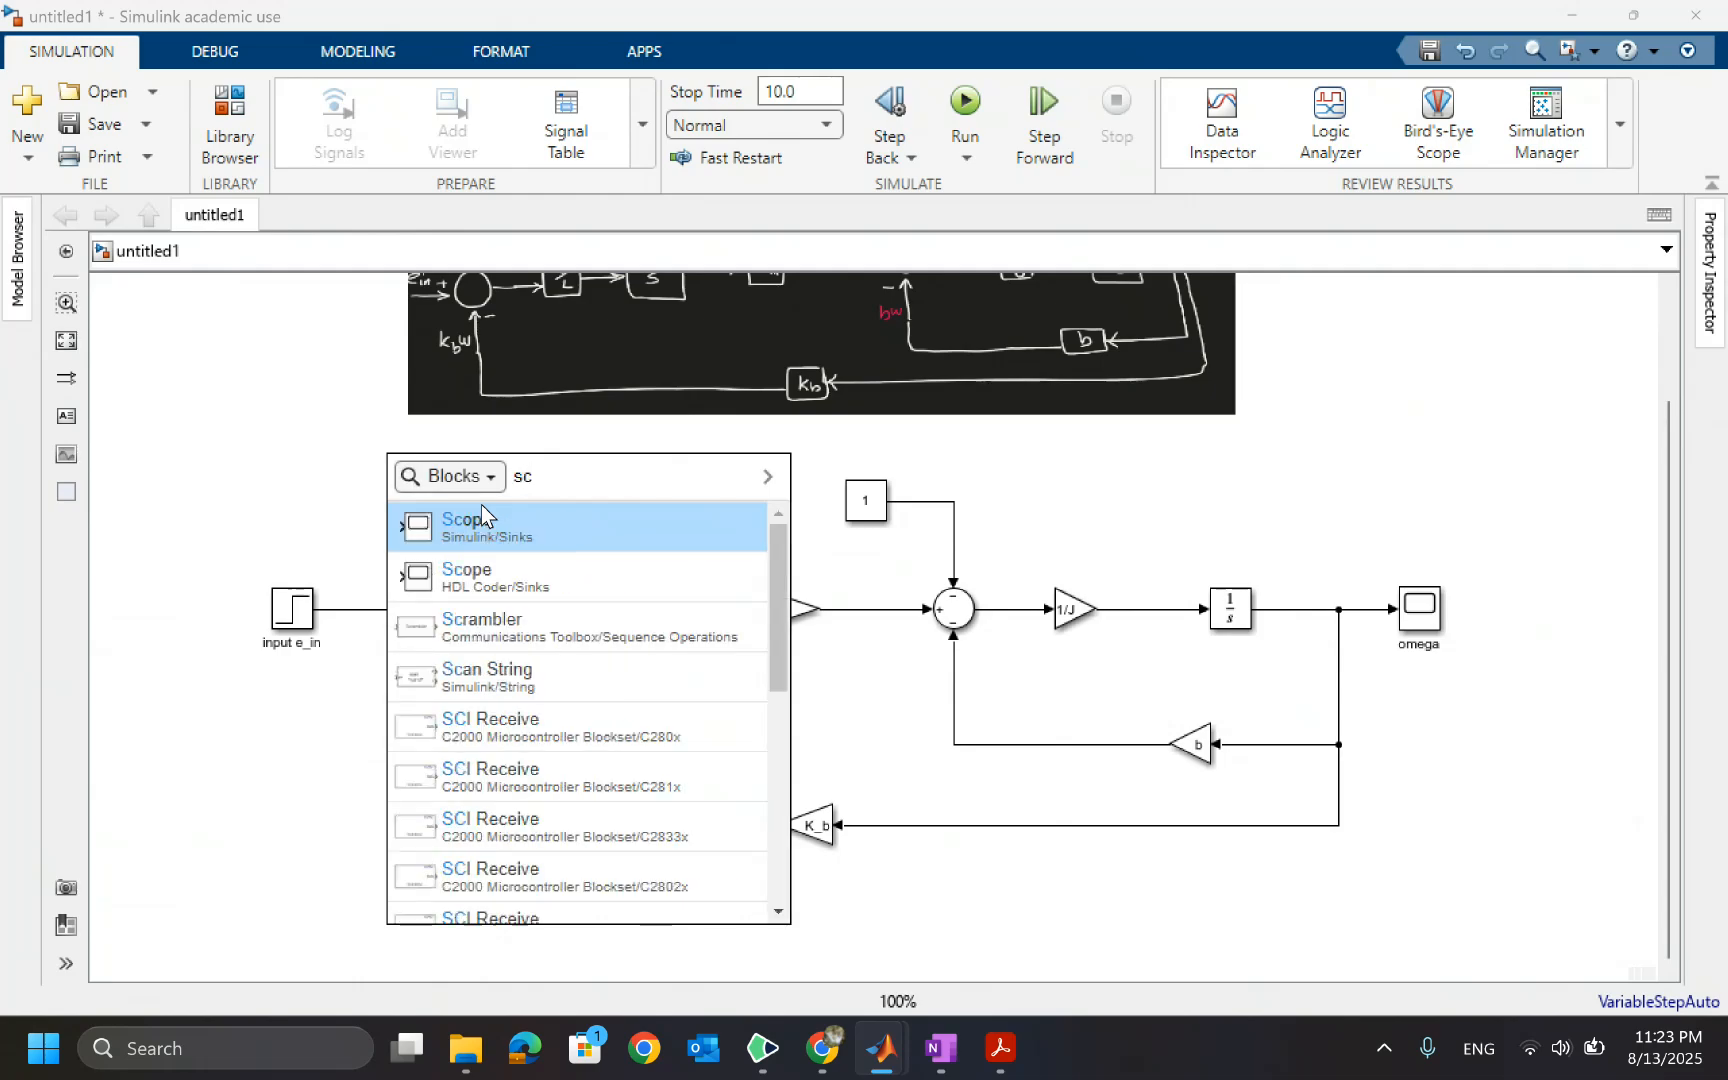
{"action": "left_click", "coordinate": [482, 518]}
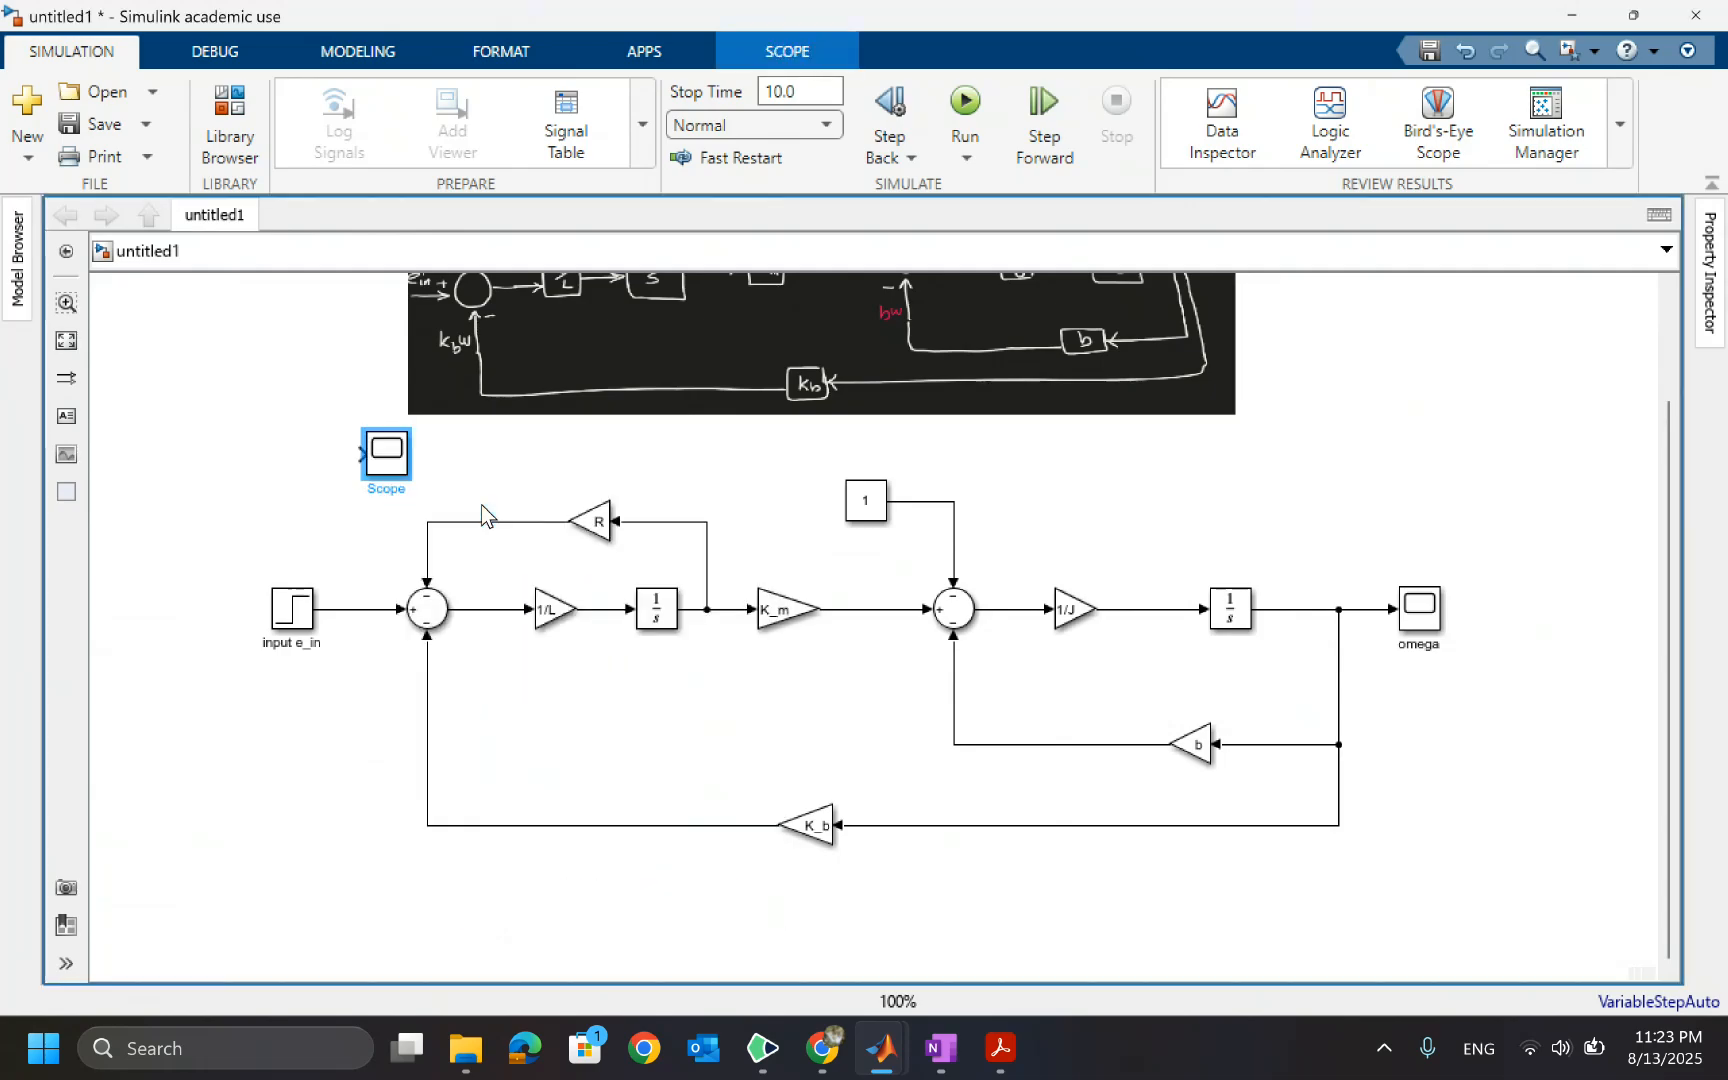
{"action": "mouse_move", "coordinate": [383, 466]}
{"action": "left_mouse_down"}
{"action": "mouse_move", "coordinate": [390, 500]}
{"action": "mouse_move", "coordinate": [451, 478]}
{"action": "left_mouse_up"}
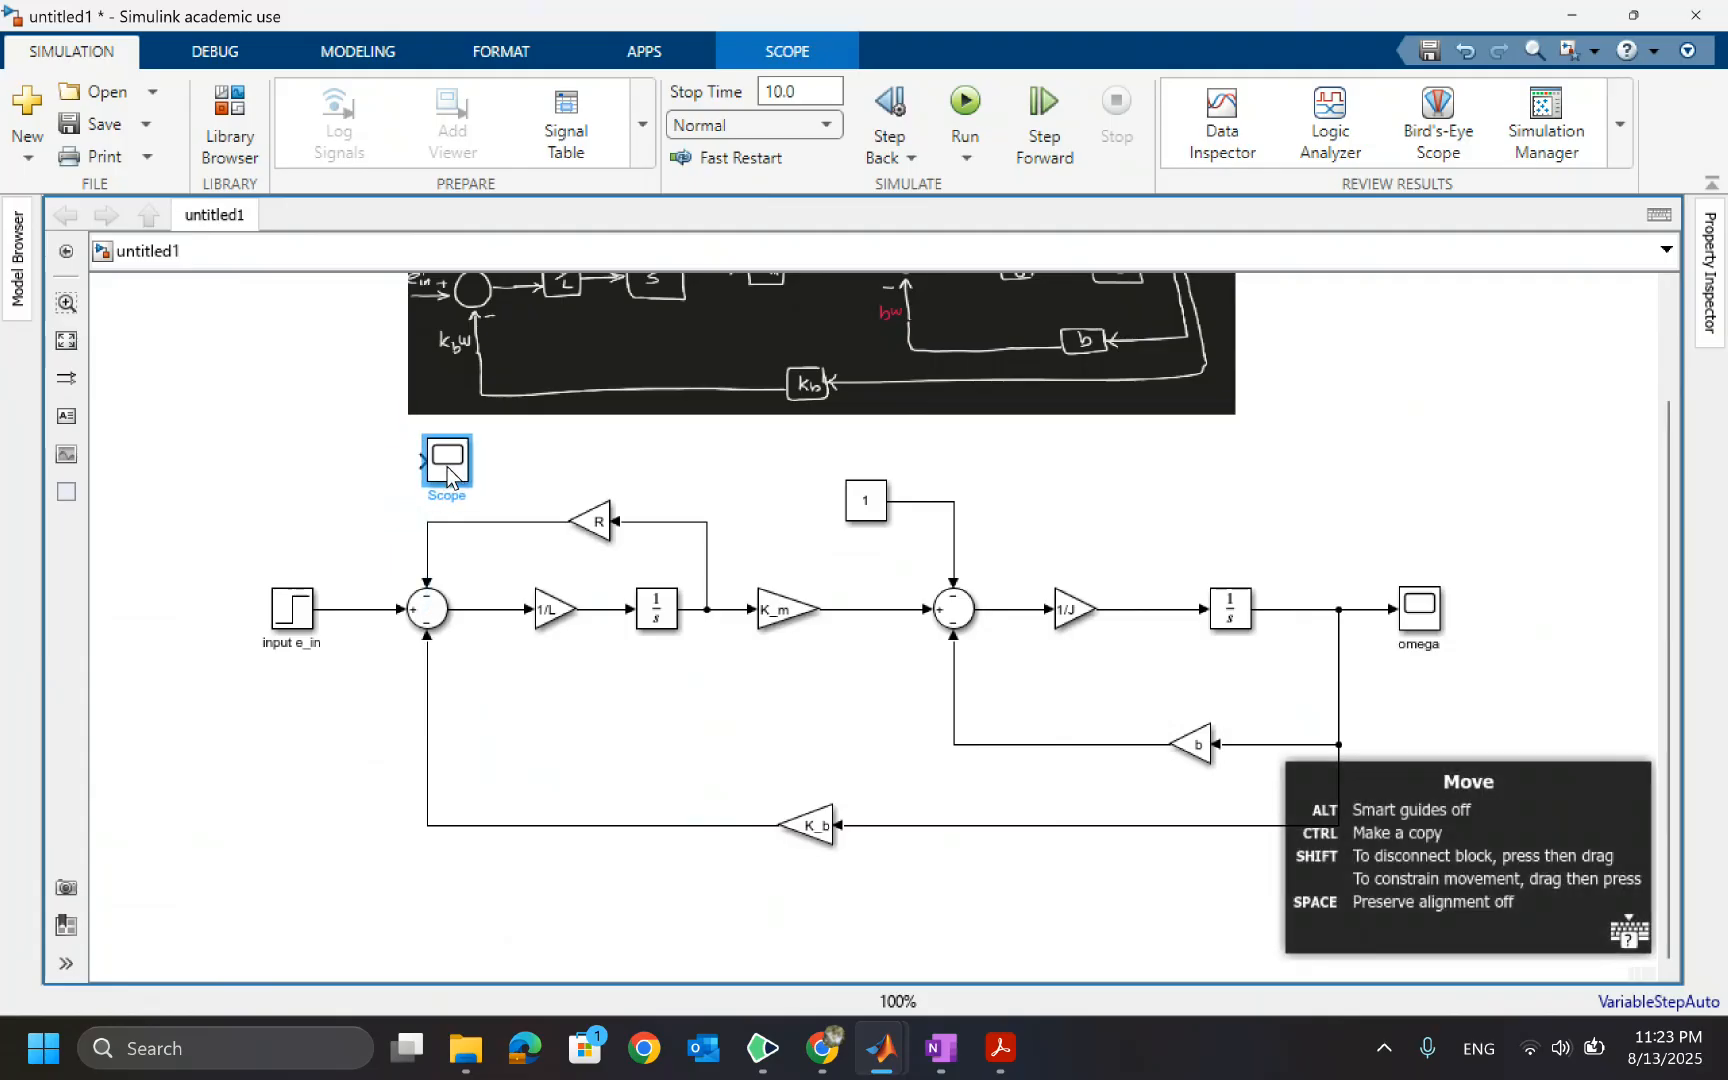
{"action": "mouse_move", "coordinate": [355, 608]}
{"action": "left_mouse_down"}
{"action": "mouse_move", "coordinate": [369, 540]}
{"action": "mouse_move", "coordinate": [420, 461]}
{"action": "left_mouse_up"}
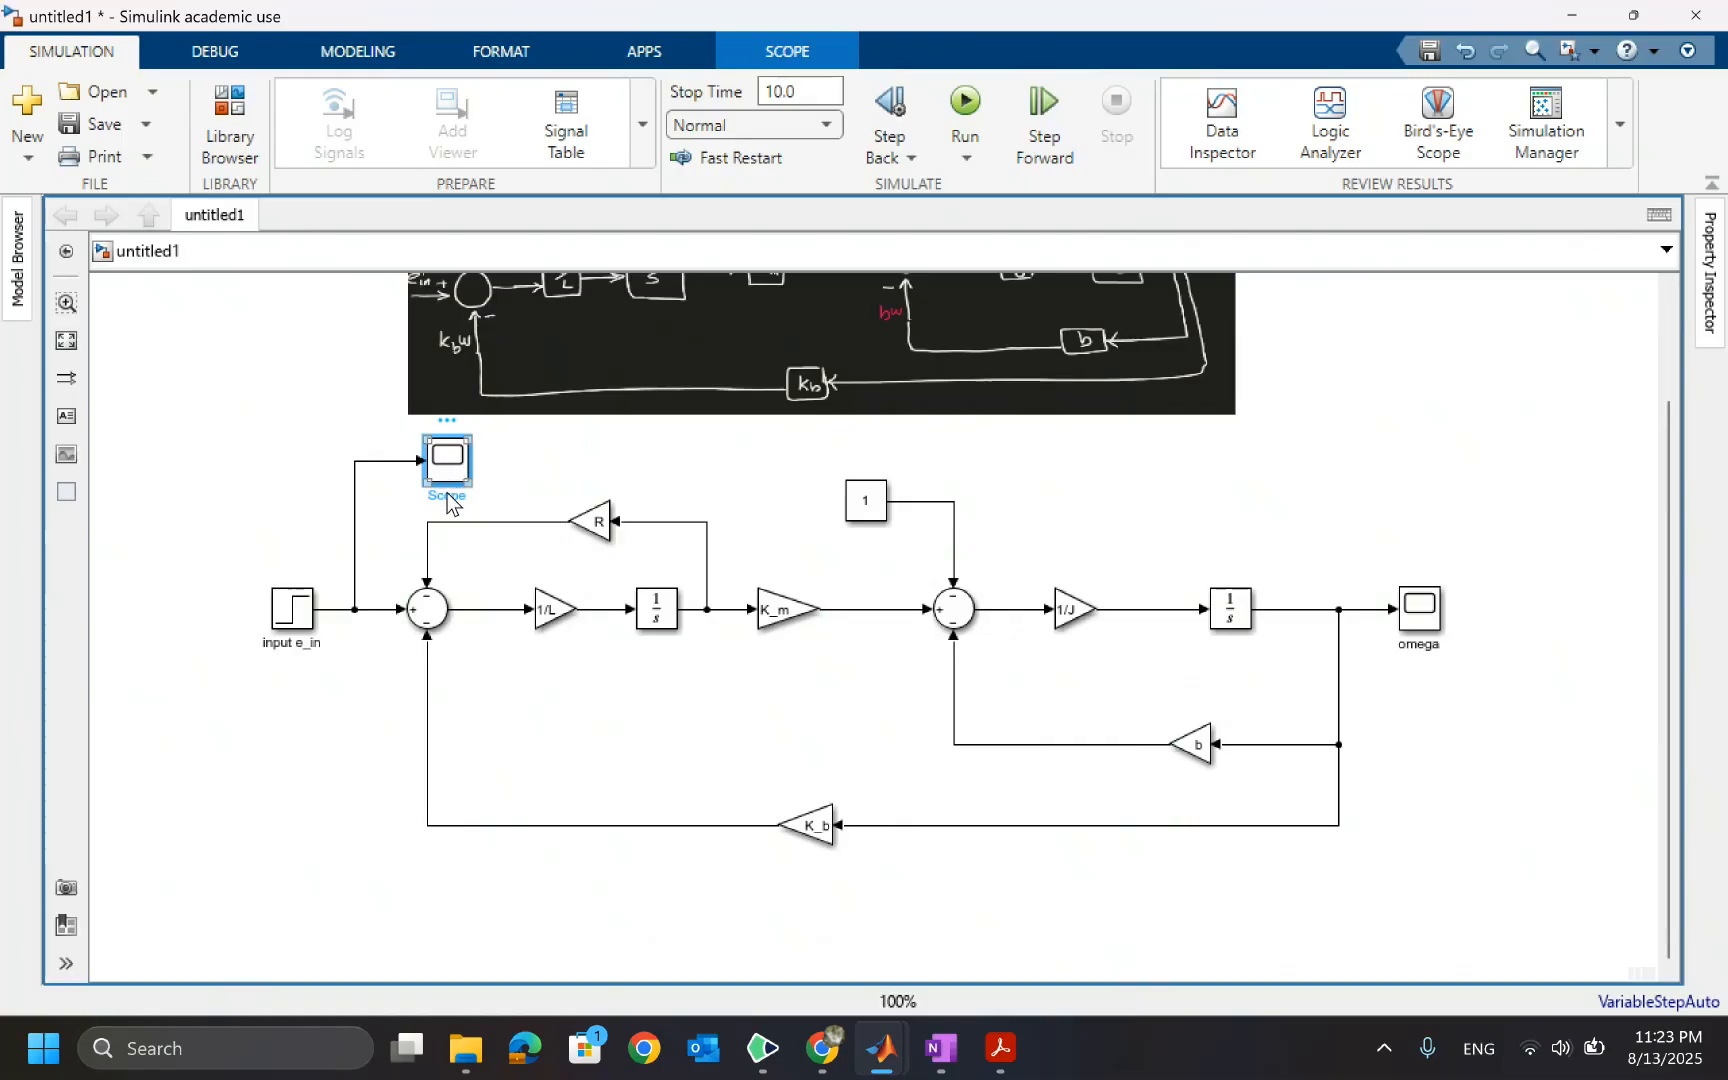
Open the new Scope's display, move its window aside to view the plot, then close it
{"action": "double_click", "coordinate": [447, 494]}
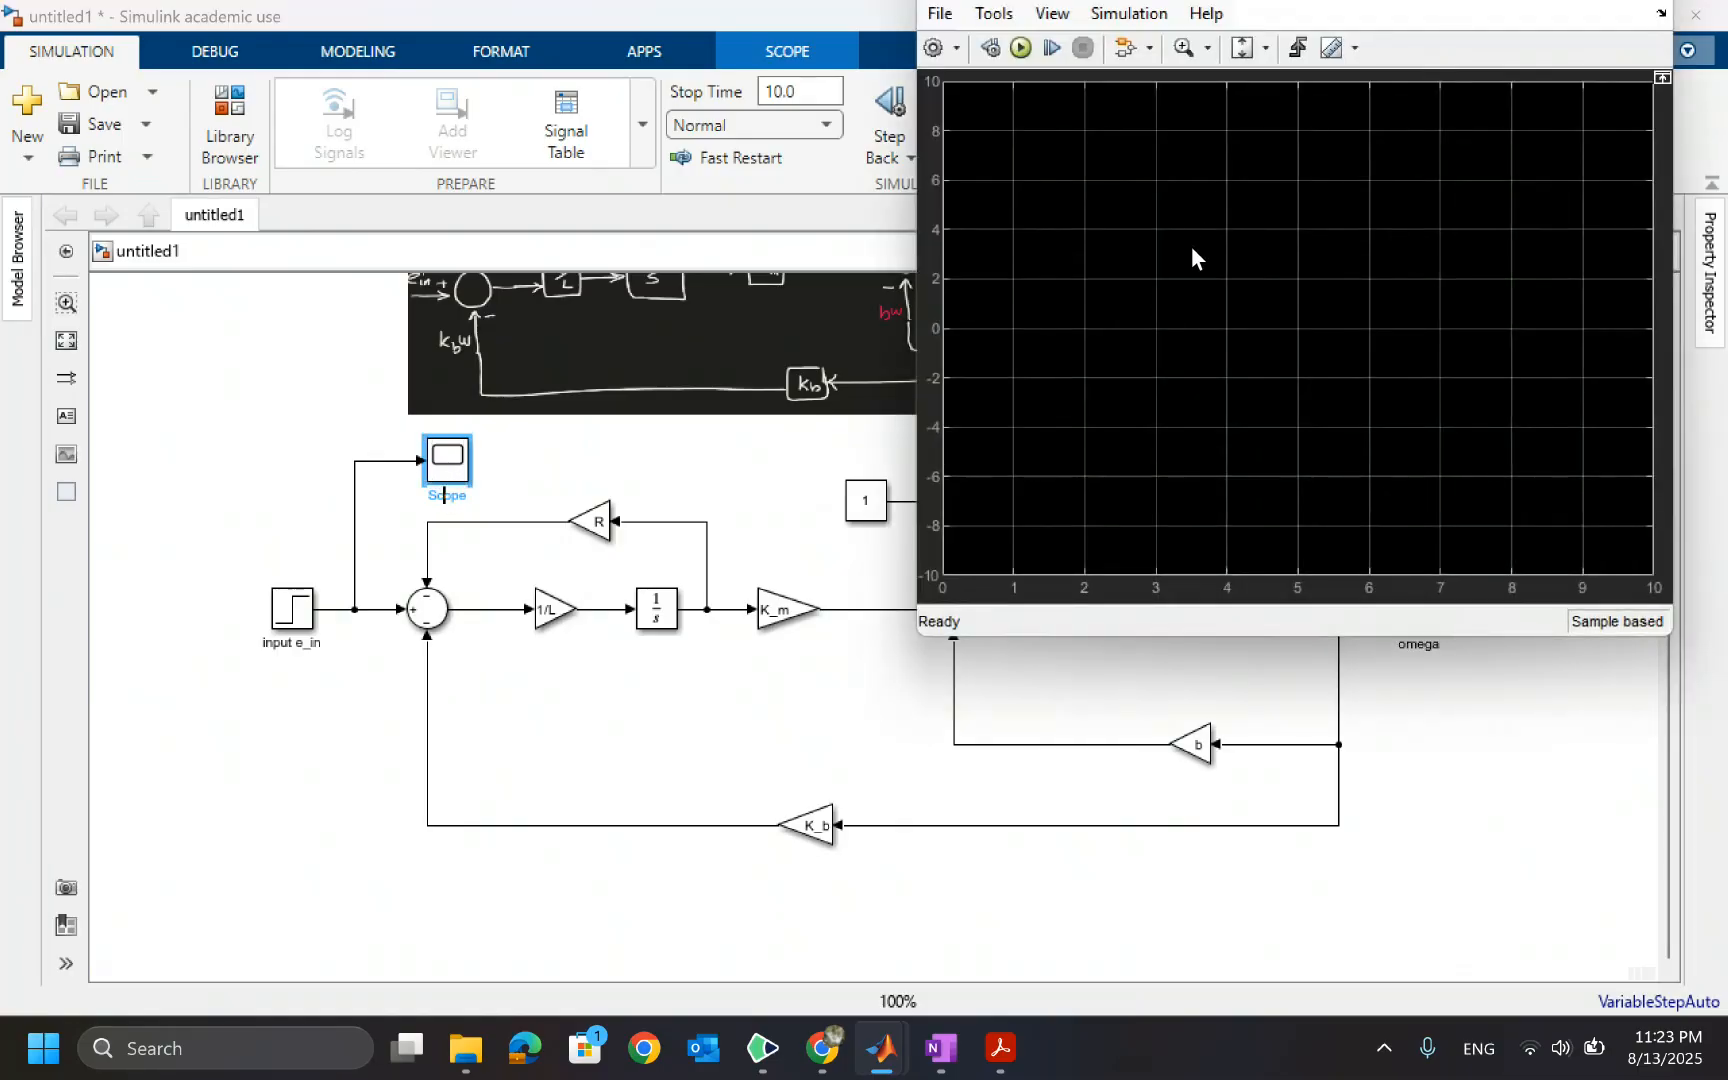
{"action": "key", "text": "alt+space"}
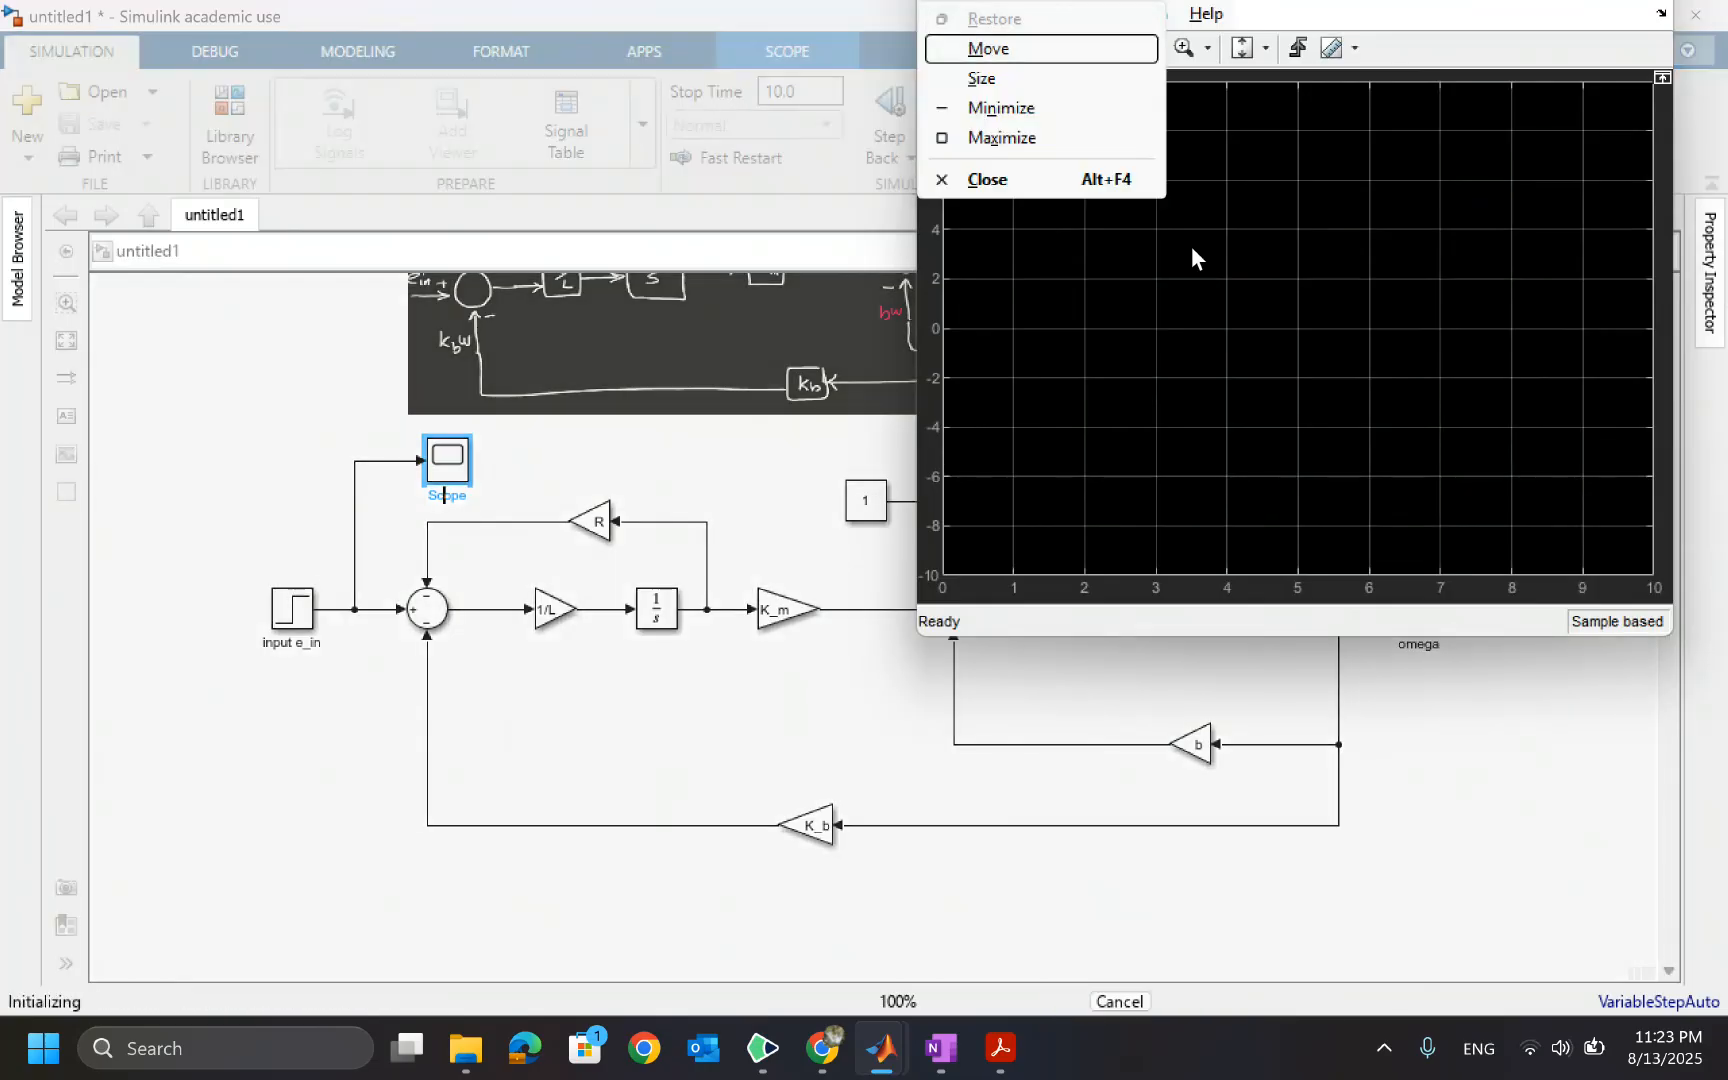
{"action": "key", "text": "m"}
{"action": "key", "text": "Down"}
{"action": "key", "text": "Down"}
{"action": "key", "text": "Down"}
{"action": "key", "text": "Down"}
{"action": "key", "text": "Down"}
{"action": "key", "text": "Down"}
{"action": "key", "text": "Down"}
{"action": "key", "text": "Down"}
{"action": "key", "text": "Down"}
{"action": "key", "text": "Down"}
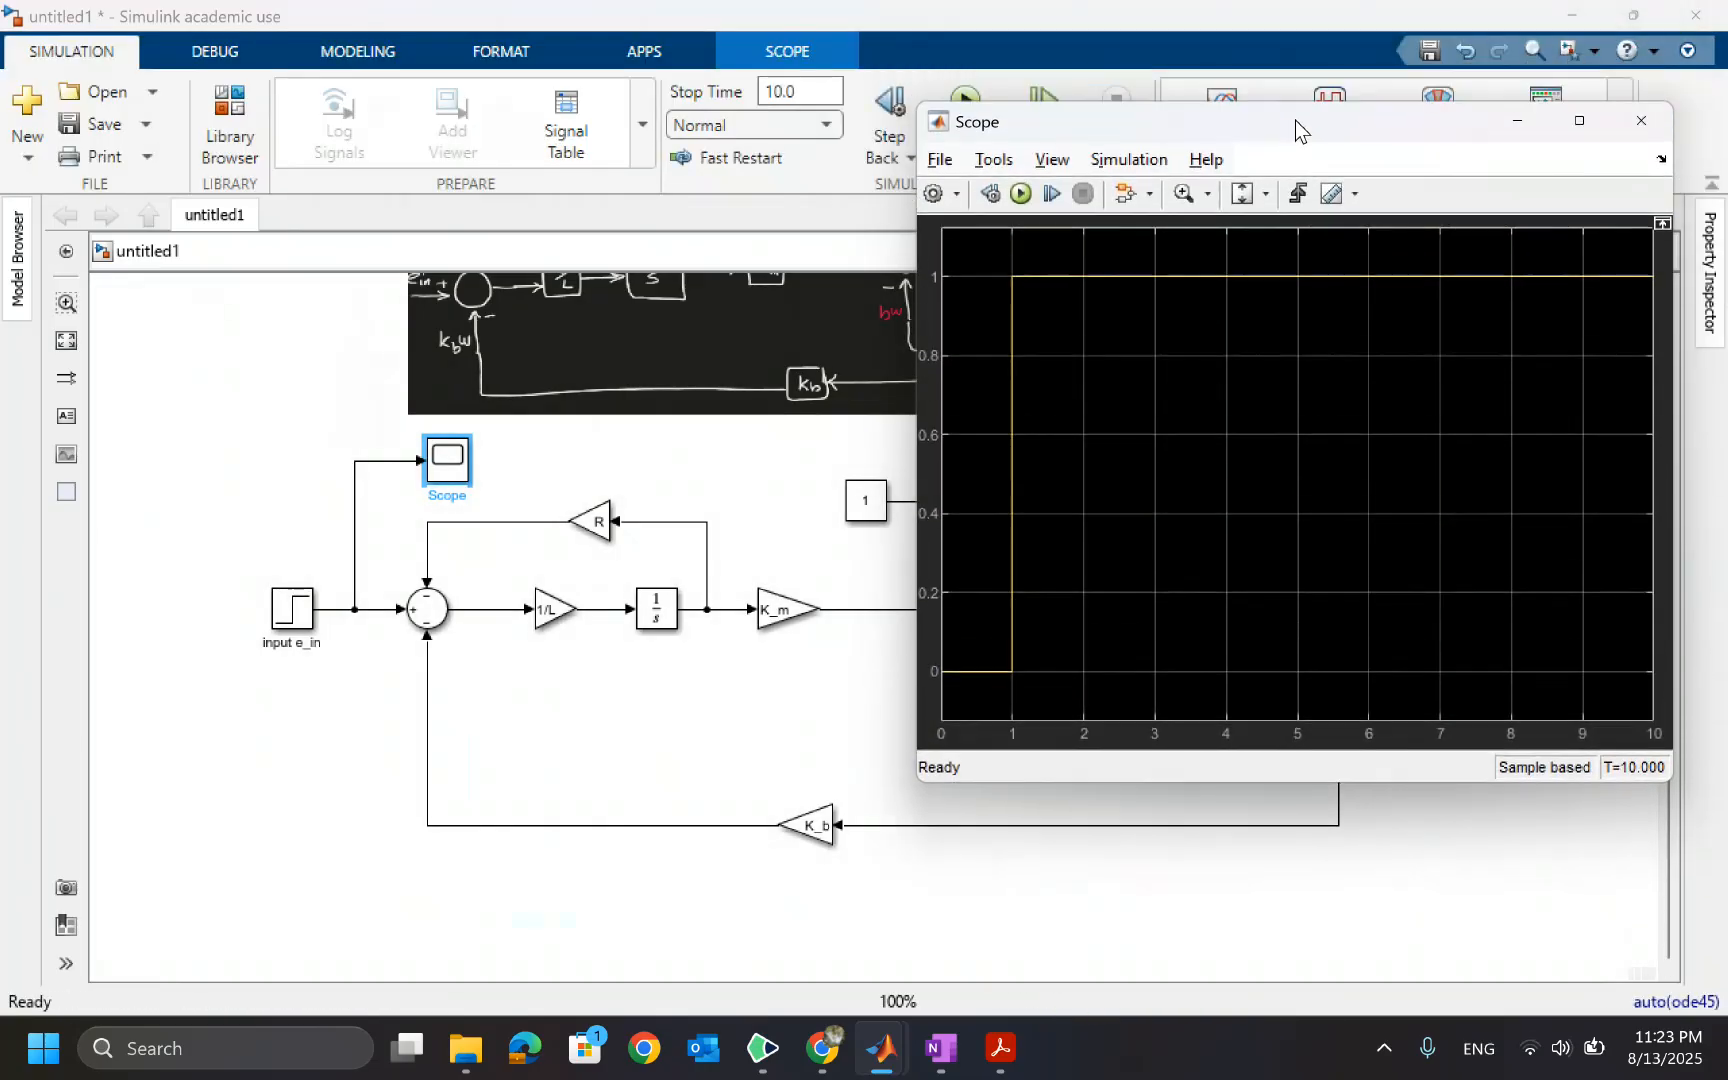
{"action": "left_click_drag", "start_coordinate": [1295, 120], "coordinate": [1148, 120]}
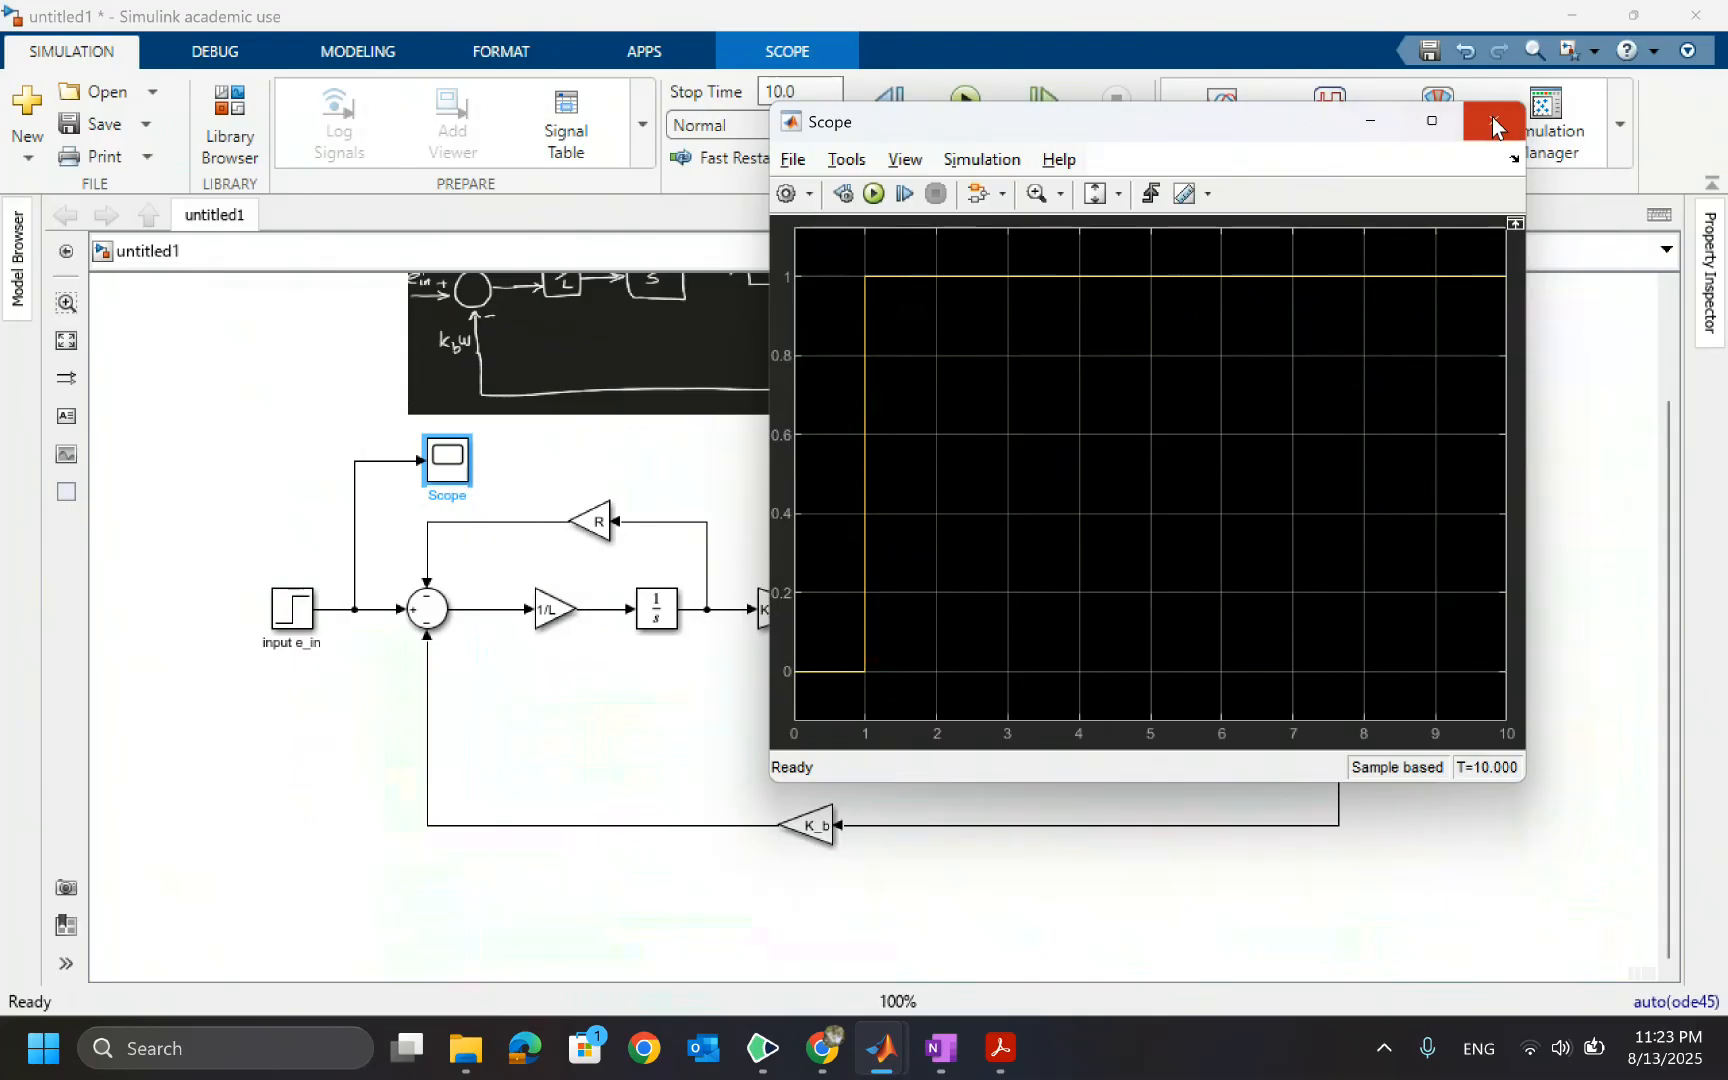
{"action": "left_click", "coordinate": [1492, 122]}
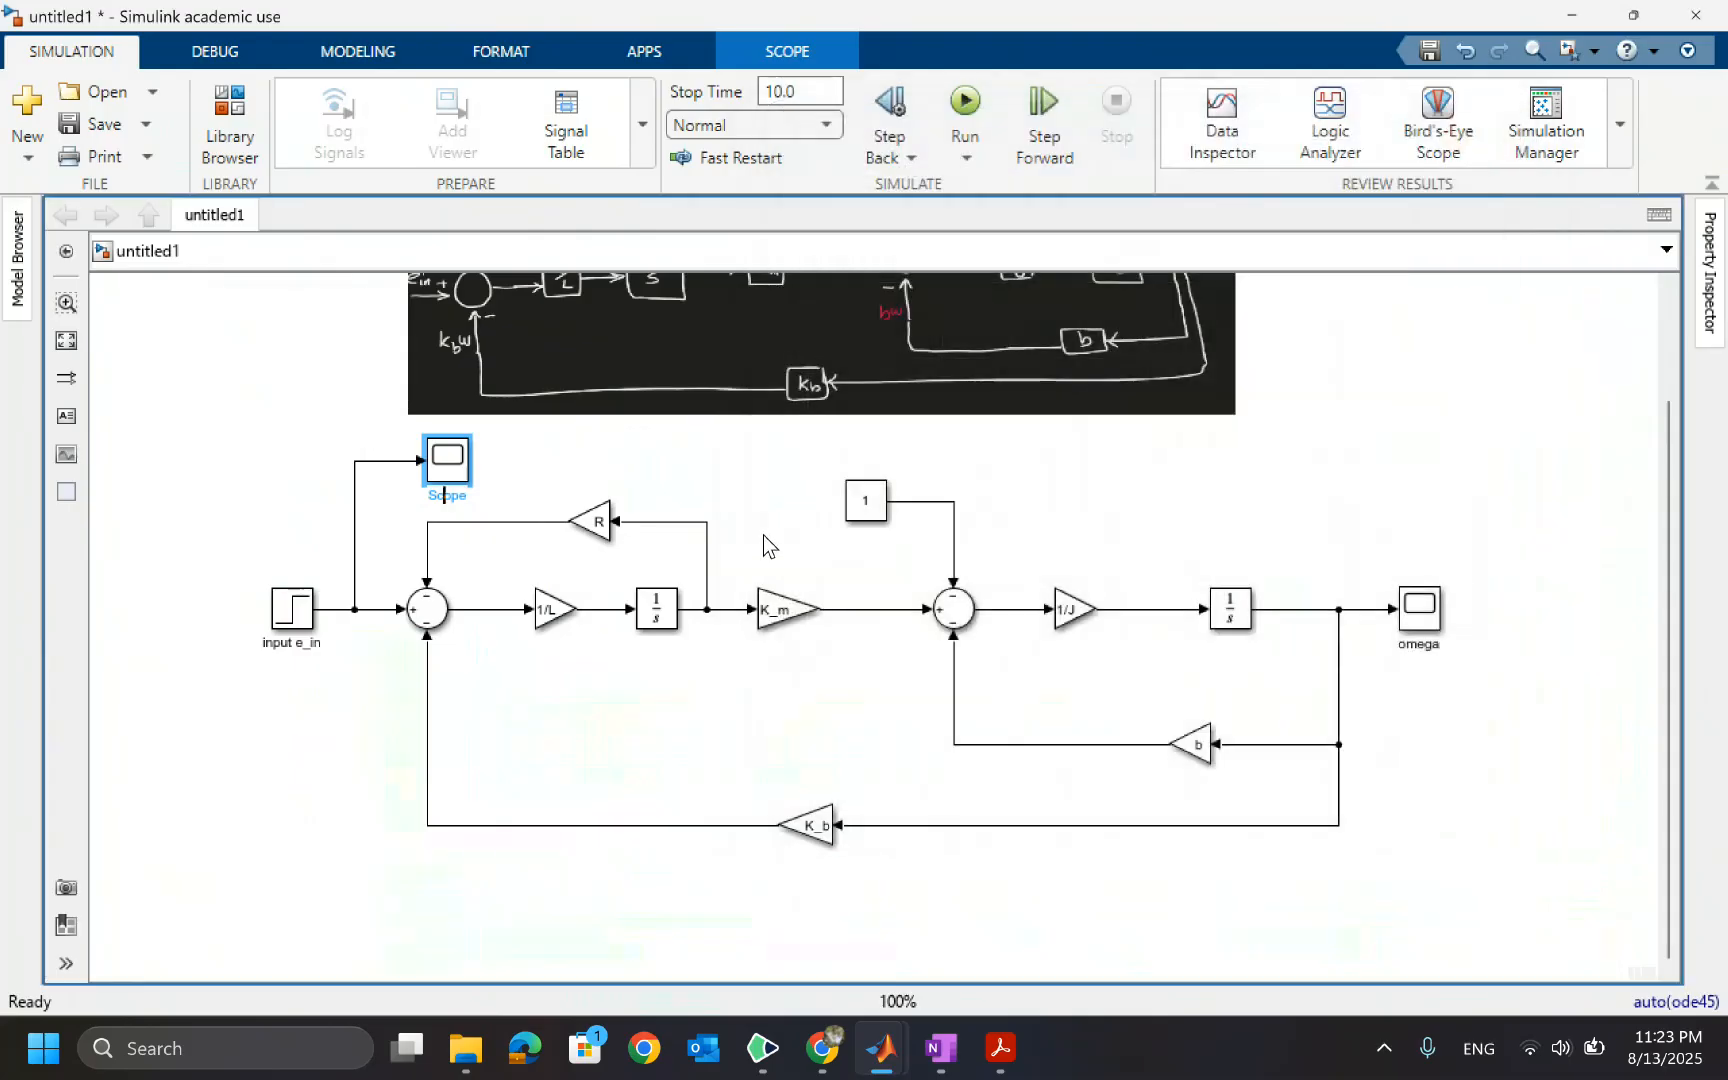
Add a Scope block below K_m and connect the first integrator's output branch to it
{"action": "double_click", "coordinate": [780, 700]}
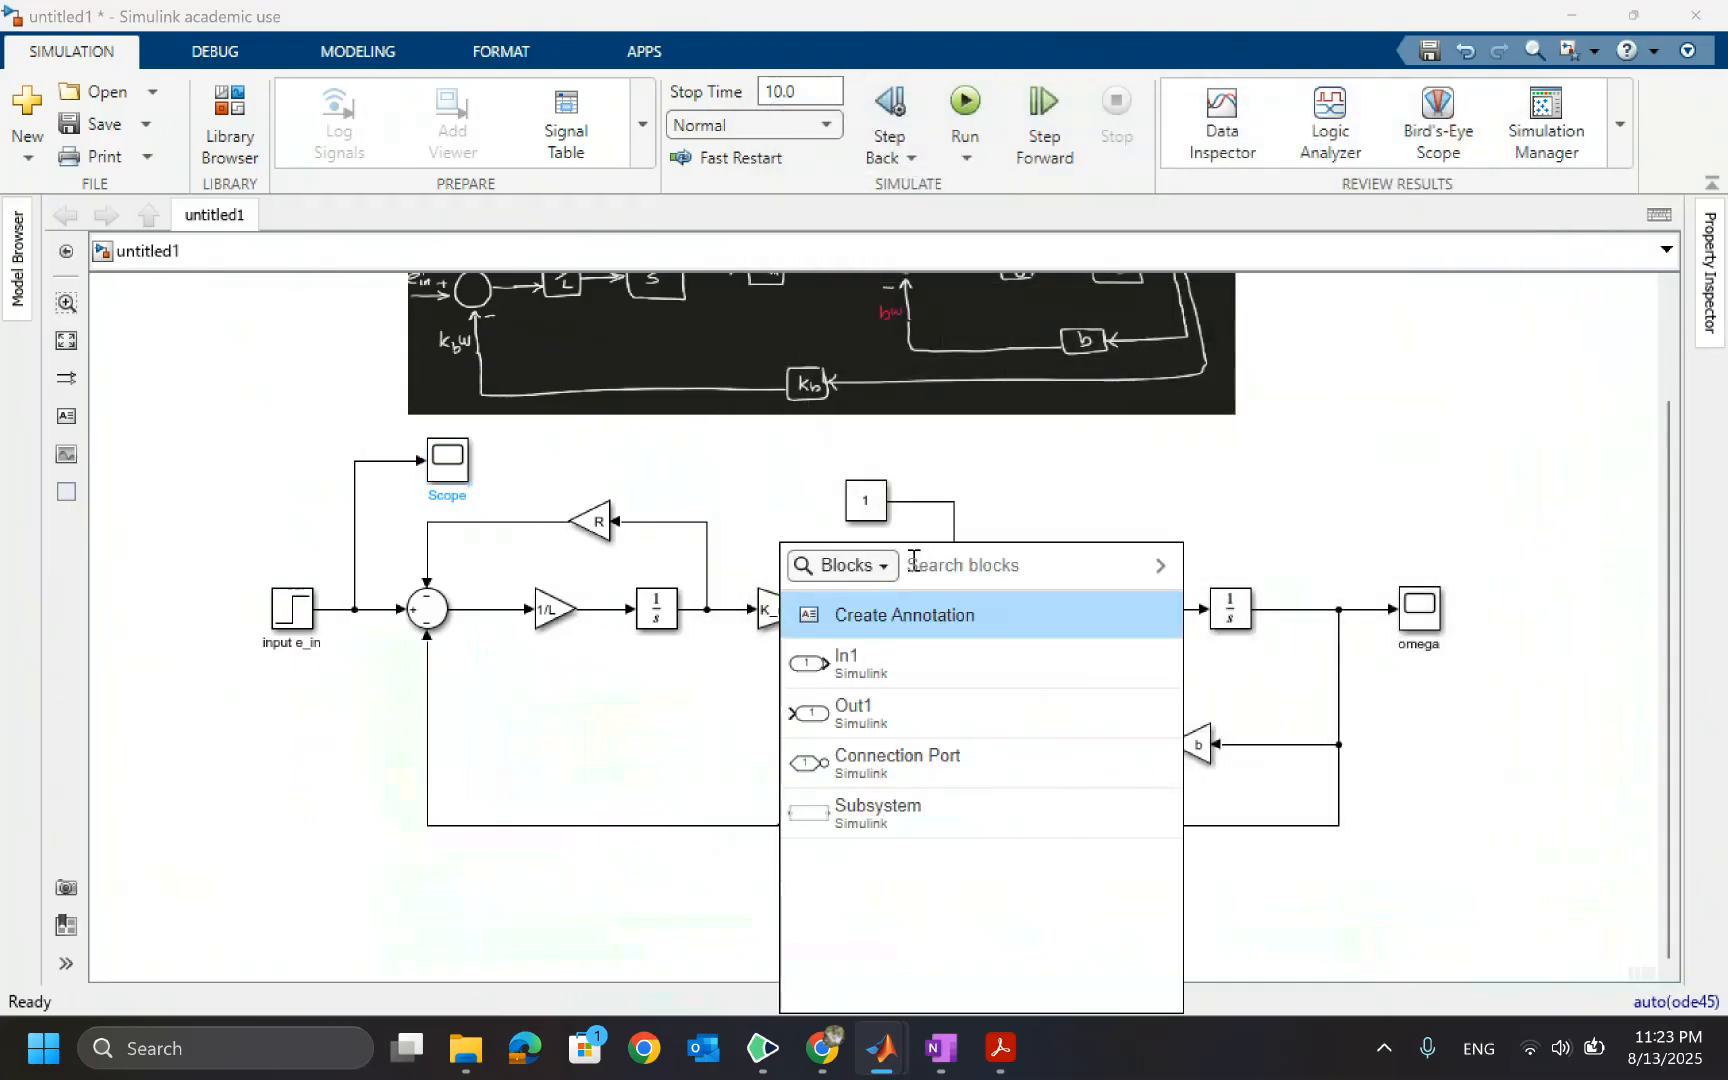
{"action": "type", "text": "scop"}
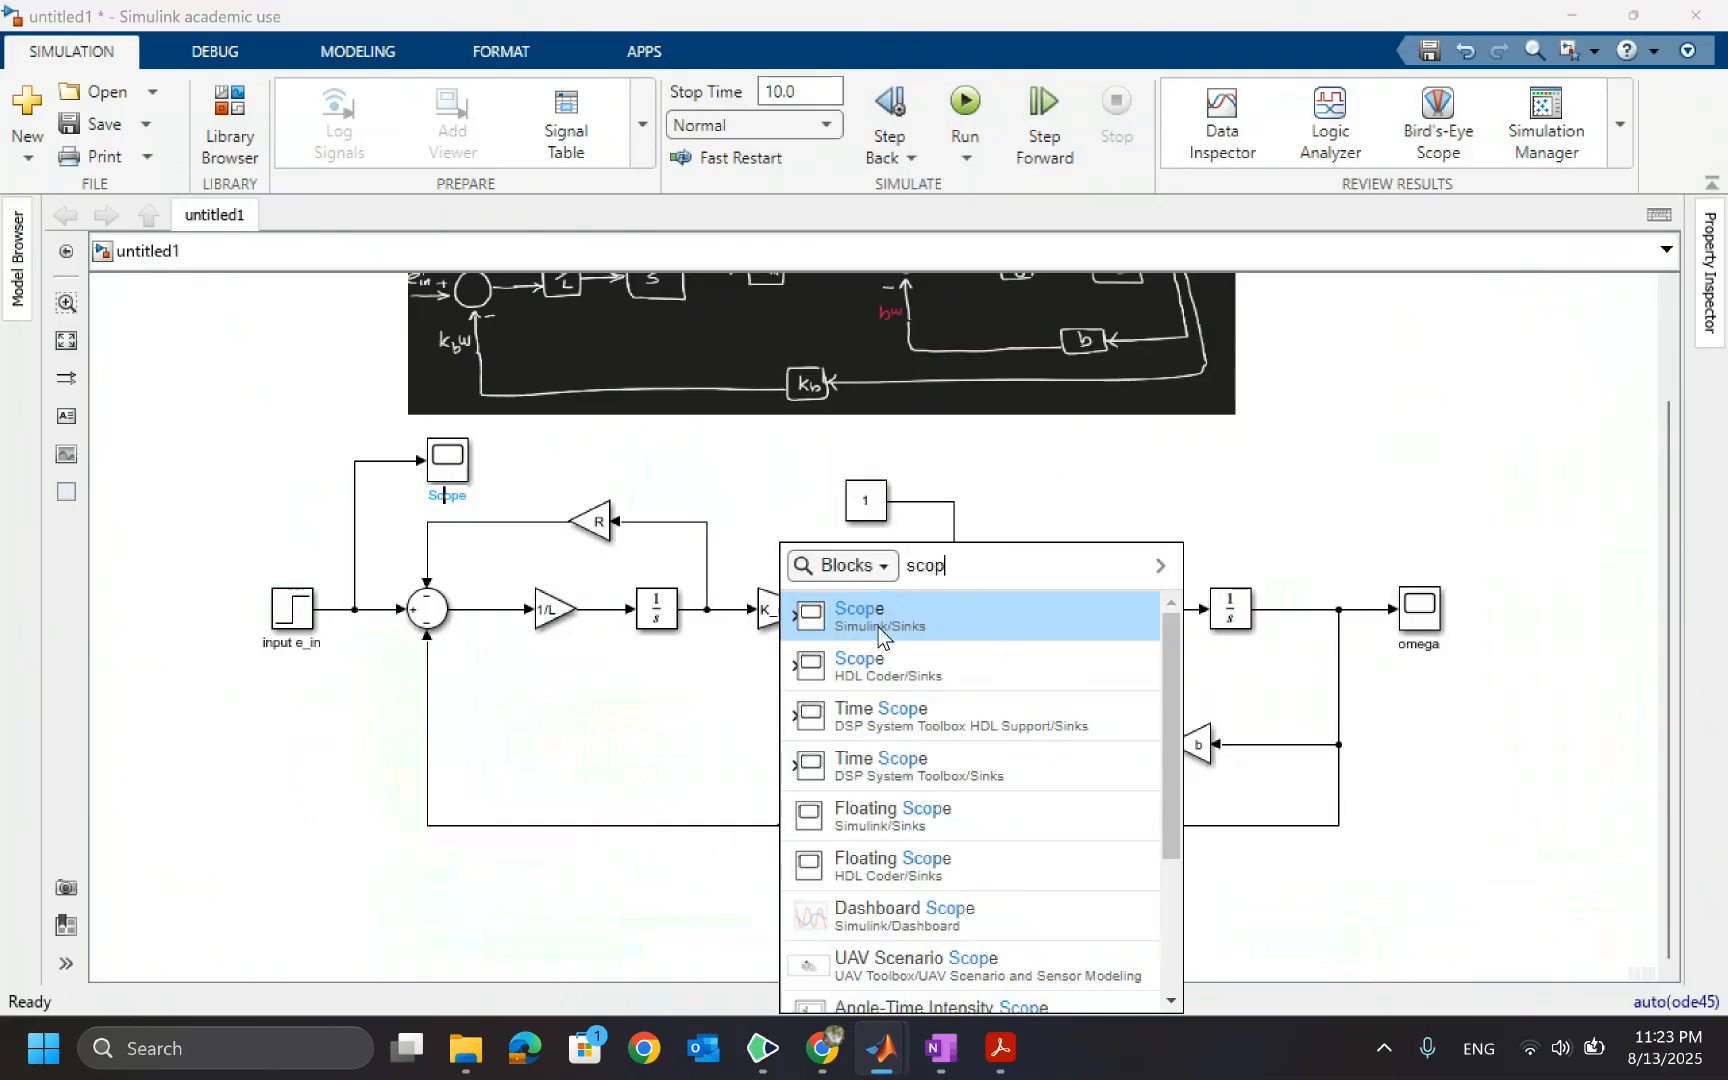
{"action": "left_click", "coordinate": [868, 617]}
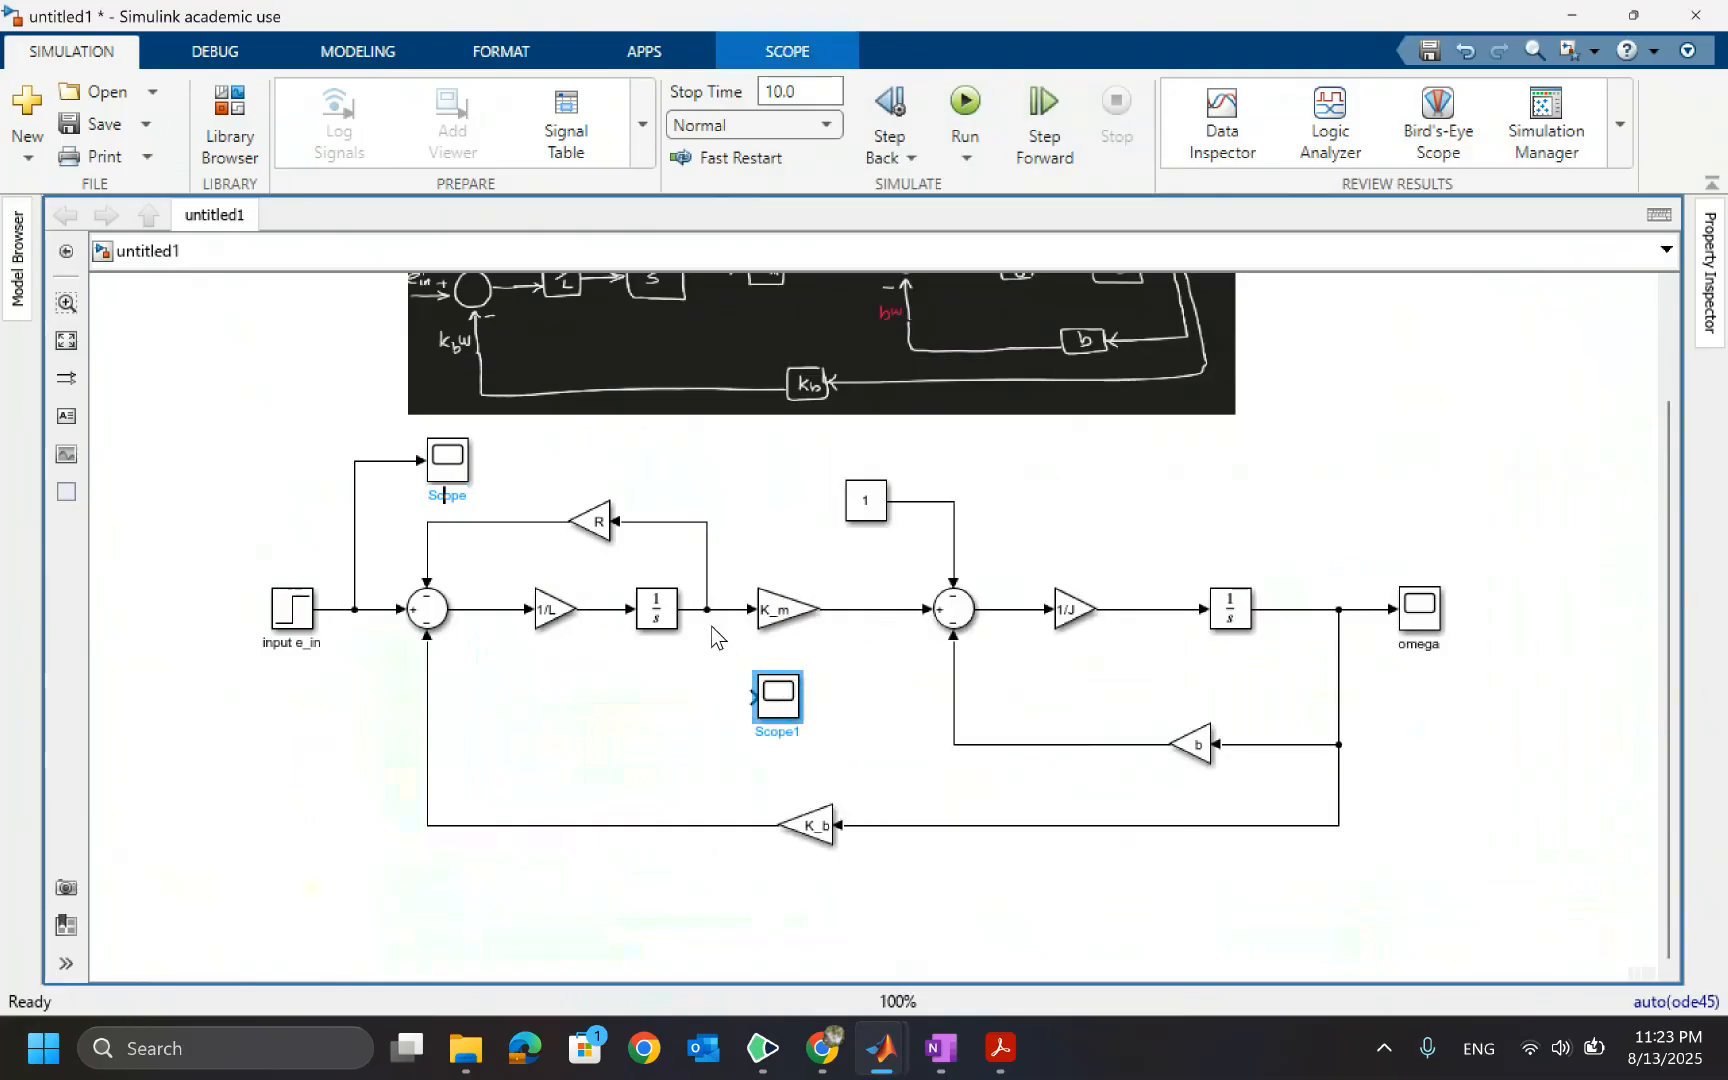
{"action": "left_click_drag", "start_coordinate": [706, 618], "coordinate": [752, 696]}
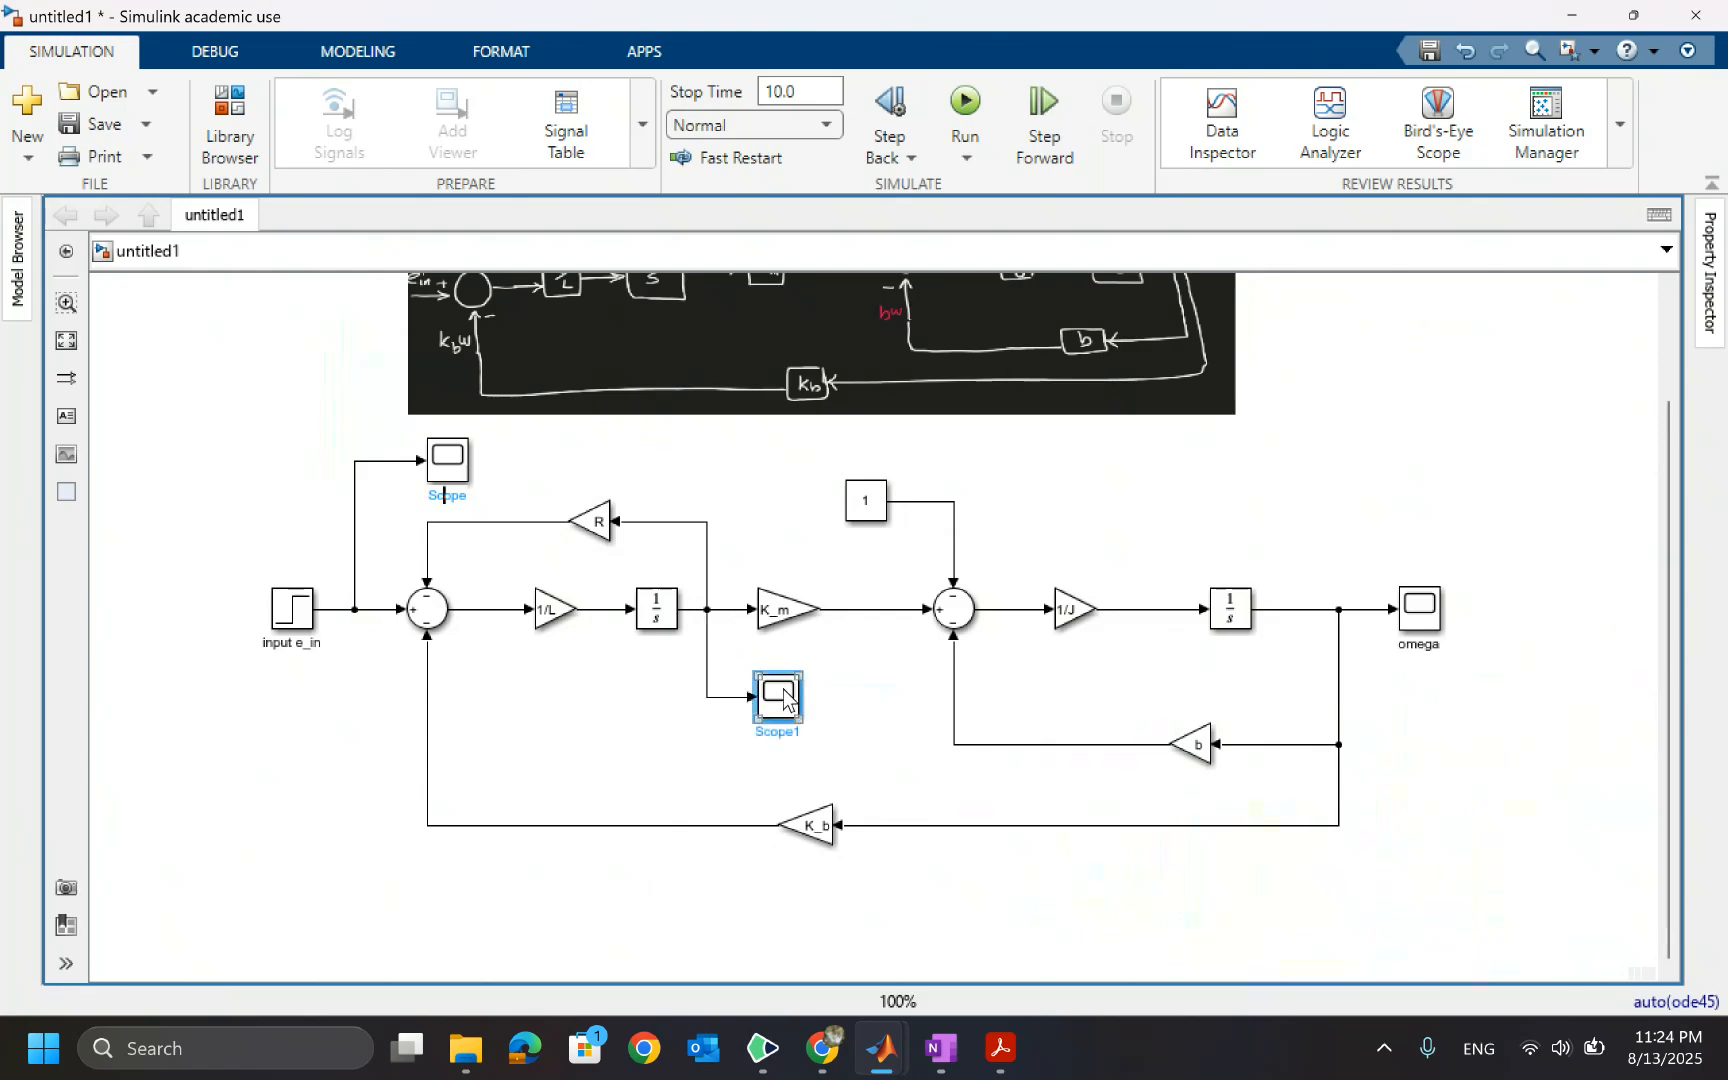
Rename the new Scope block to current
{"action": "double_click", "coordinate": [784, 692]}
{"action": "double_click", "coordinate": [791, 727]}
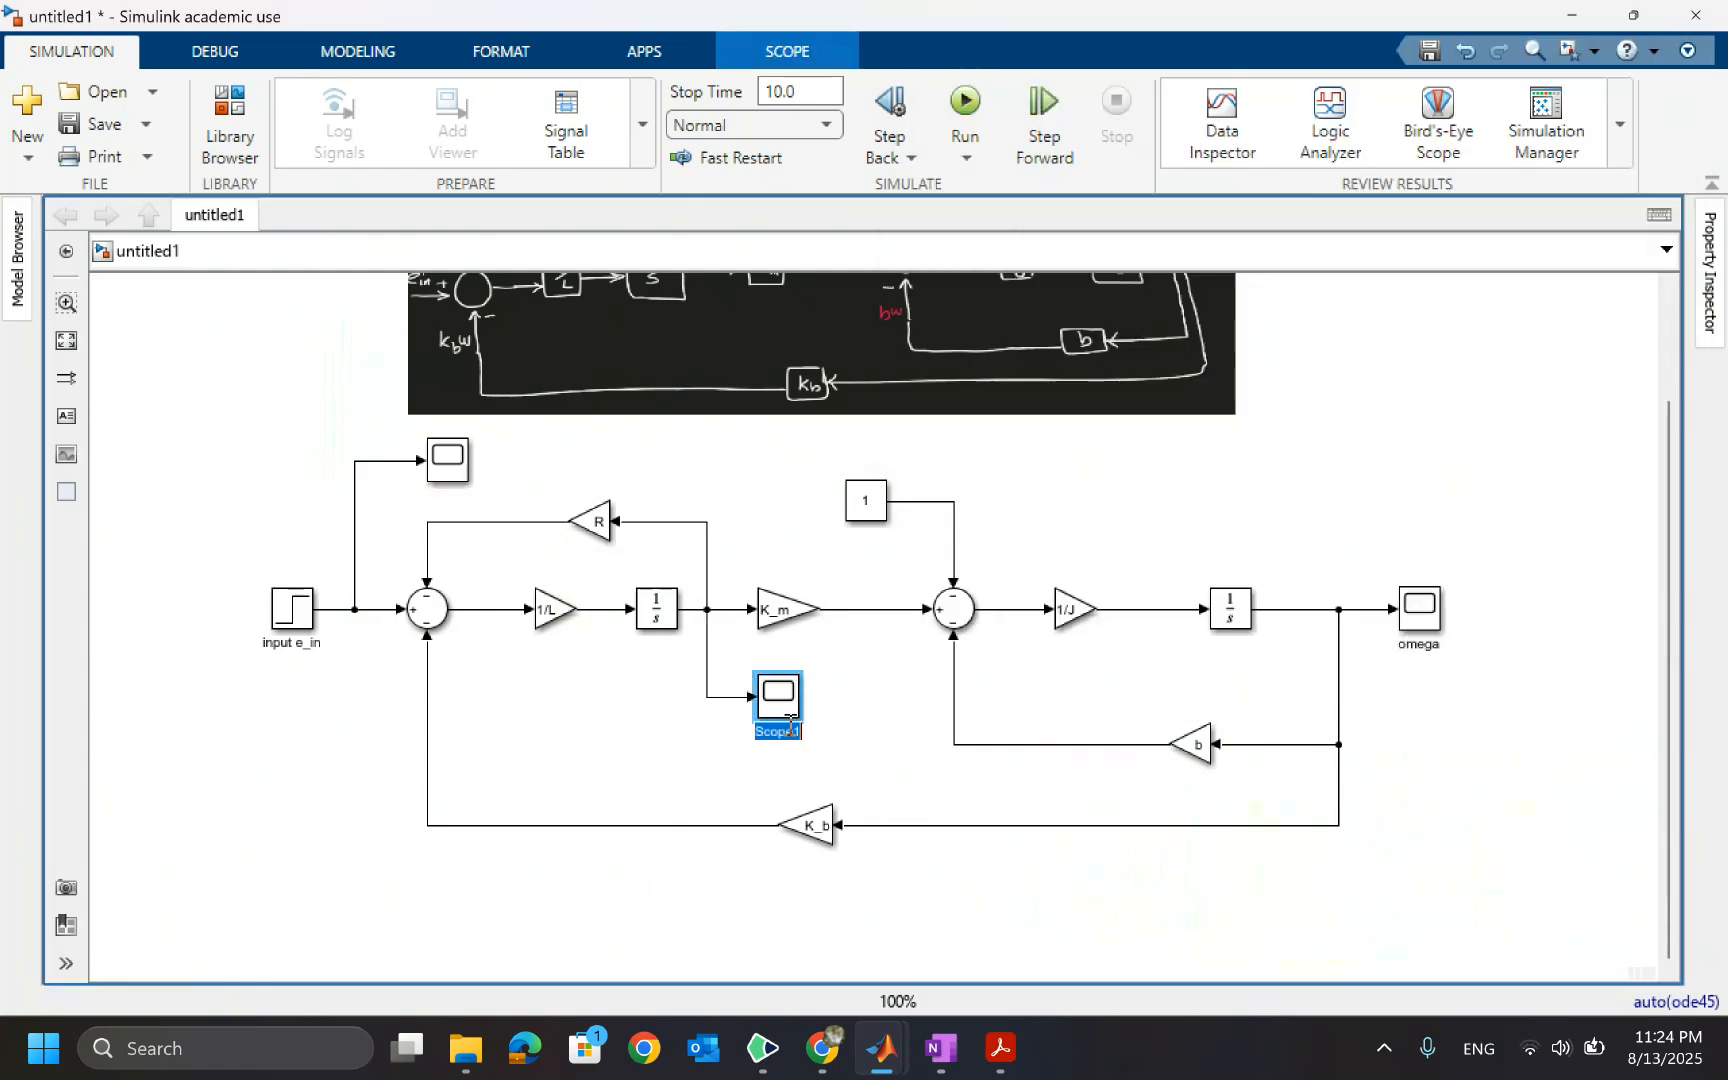
{"action": "type", "text": "current"}
{"action": "left_click", "coordinate": [888, 711]}
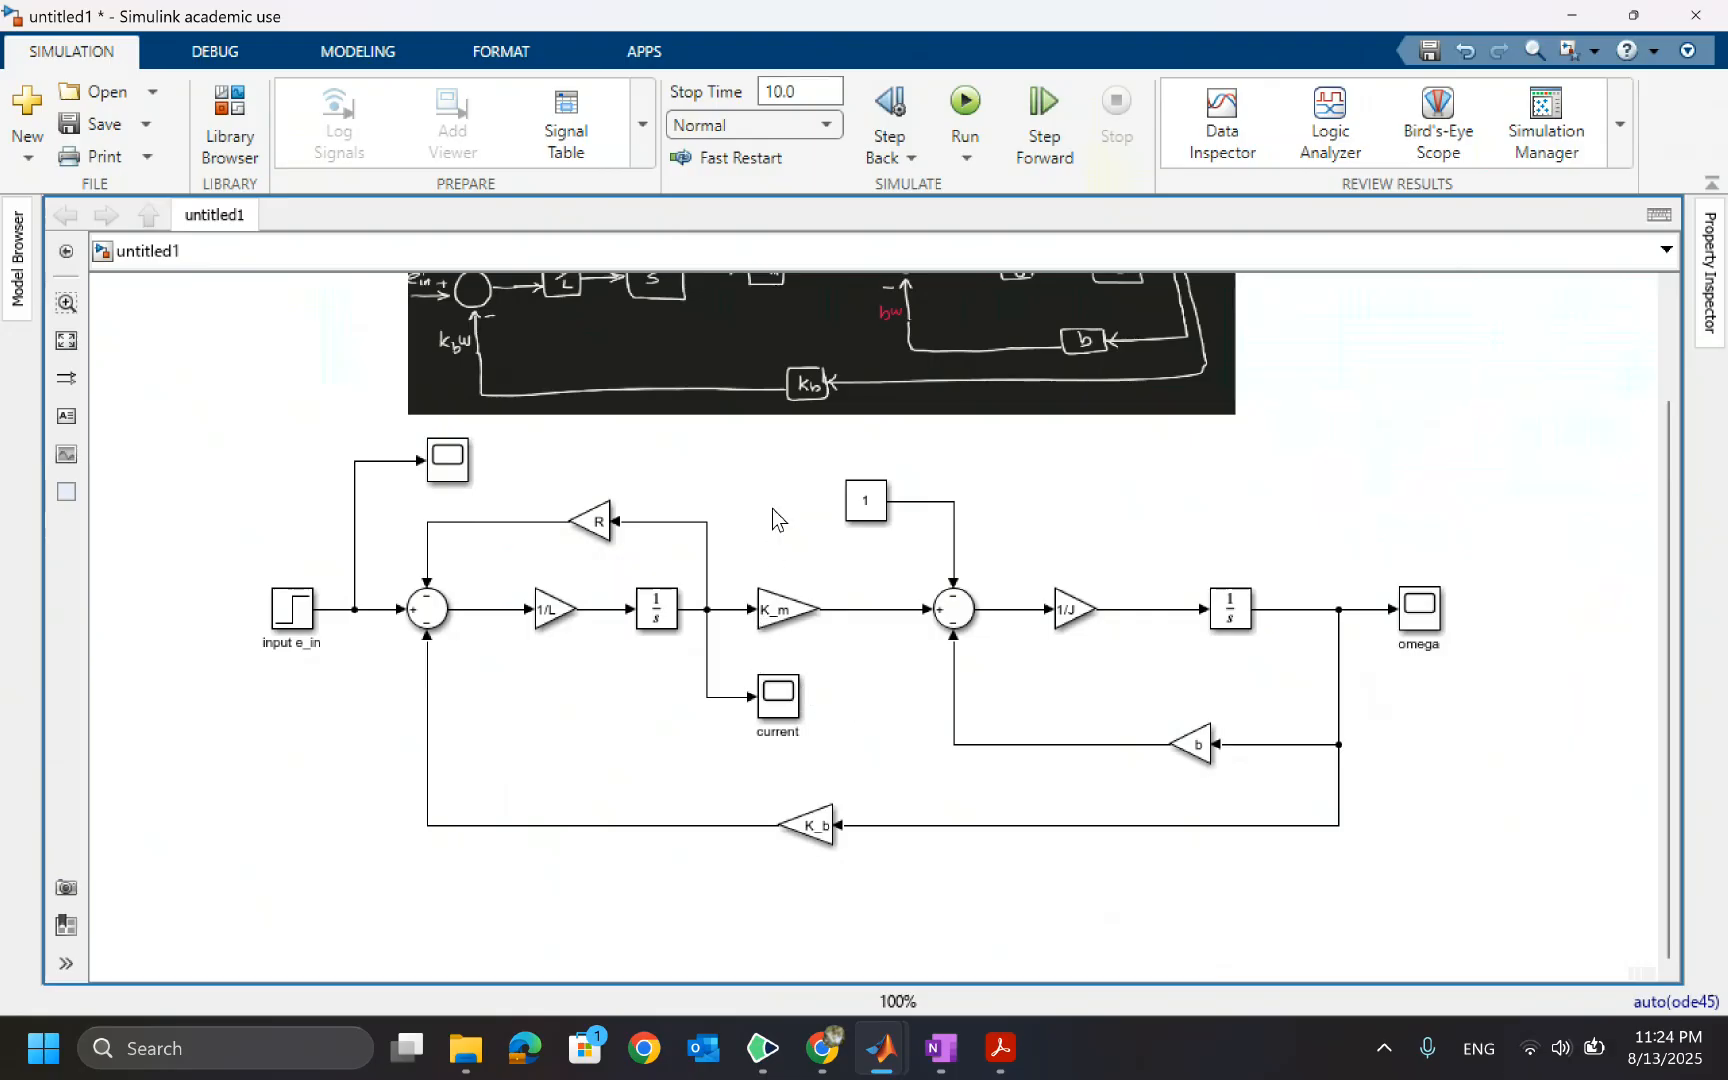
Run the simulation and open the omega, current and input Scope displays to view their plots, then close them
{"action": "left_click", "coordinate": [965, 110]}
{"action": "double_click", "coordinate": [1430, 612]}
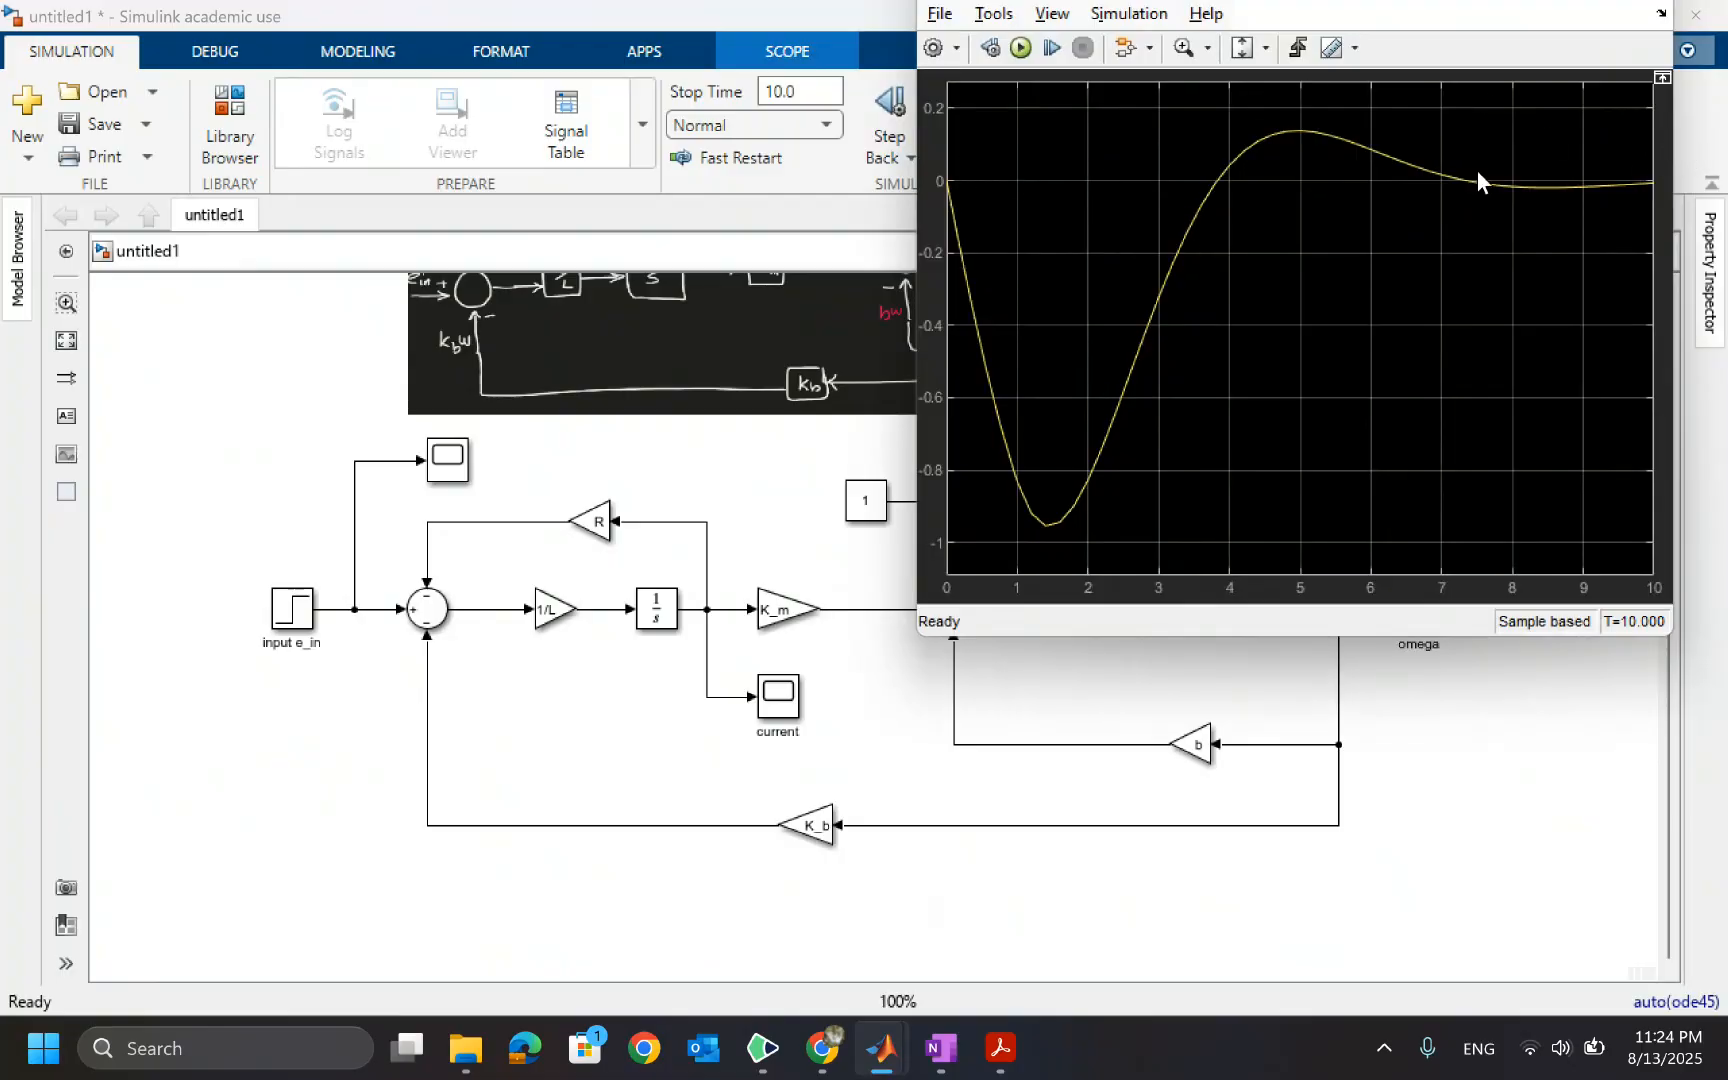
{"action": "double_click", "coordinate": [772, 697]}
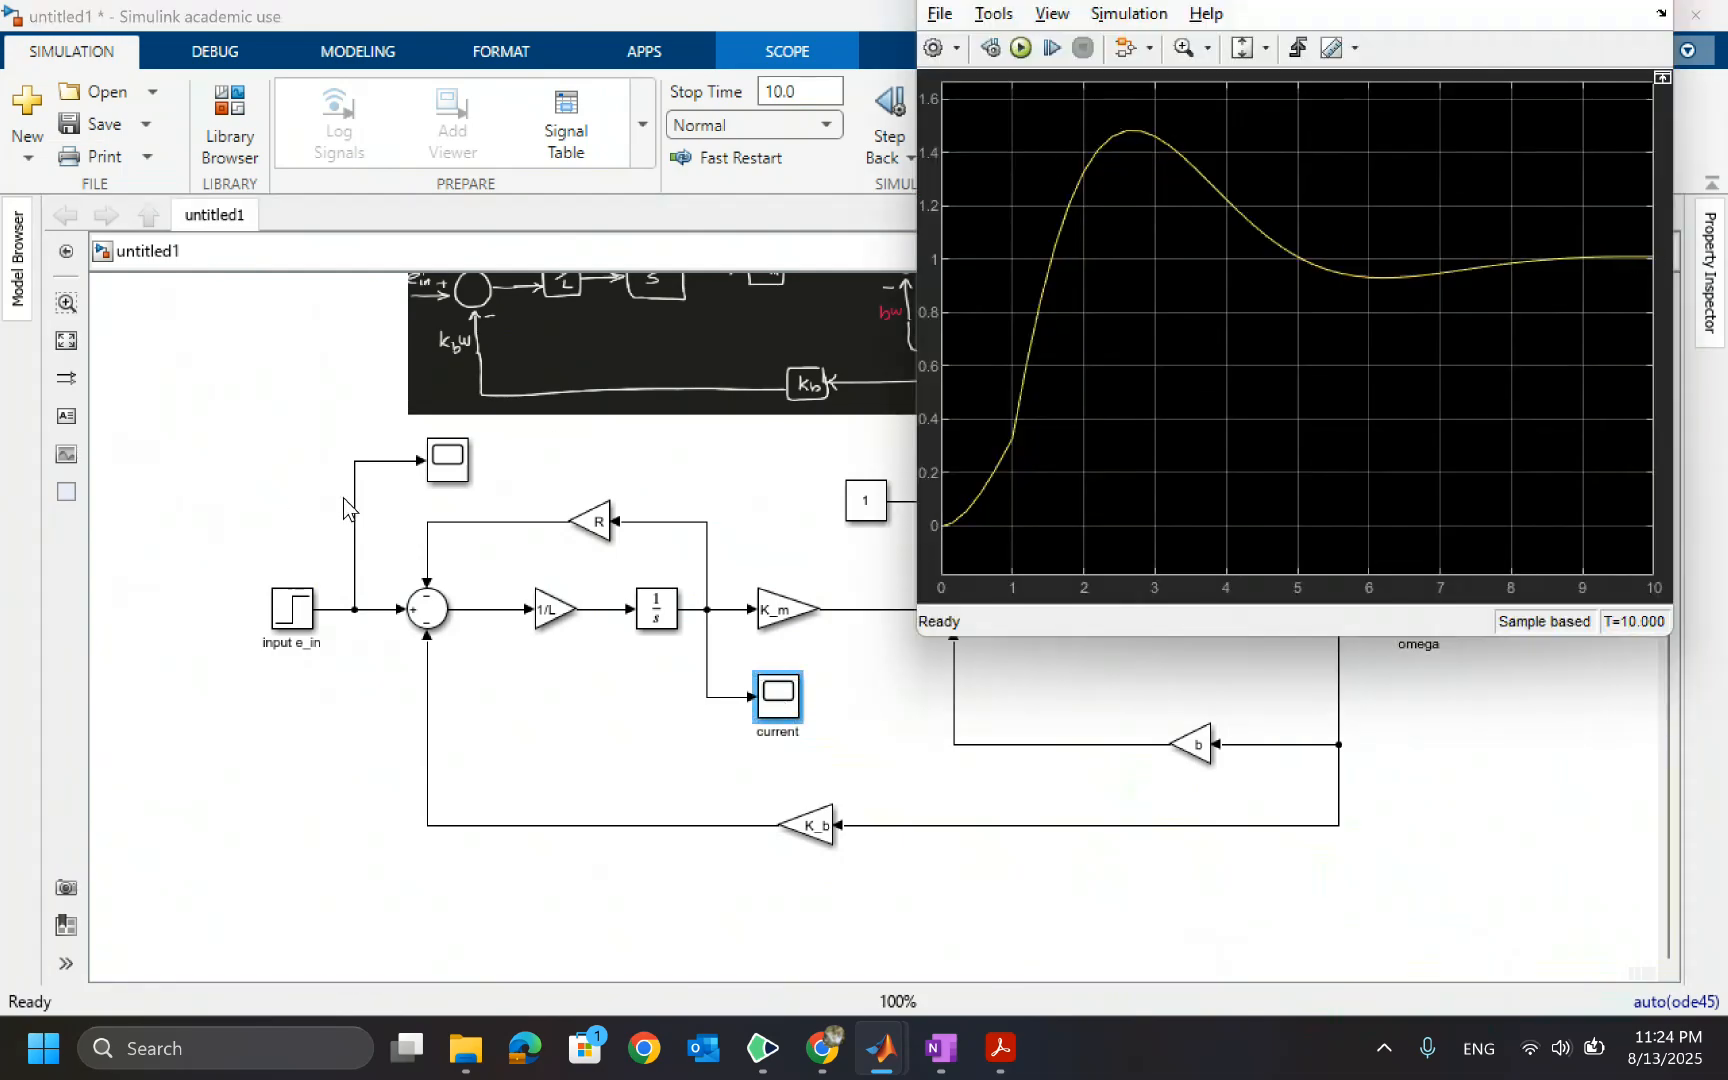
{"action": "double_click", "coordinate": [447, 460]}
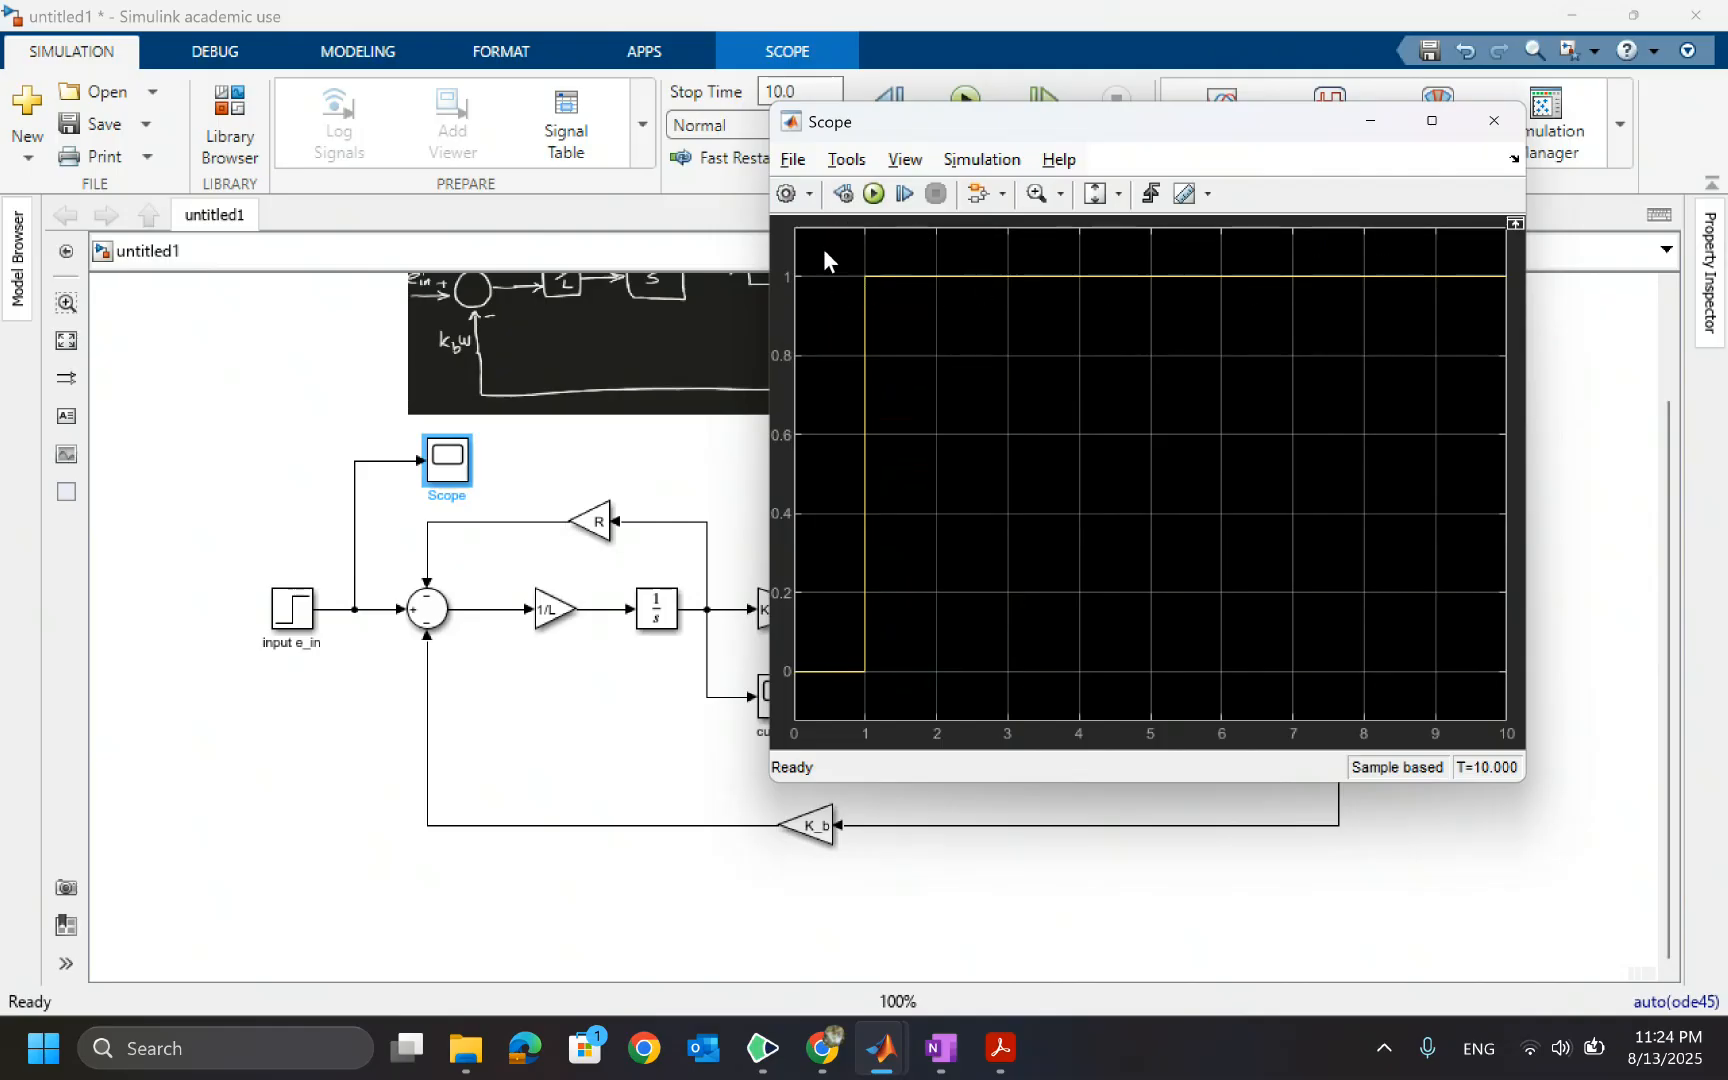
{"action": "left_click", "coordinate": [1494, 120]}
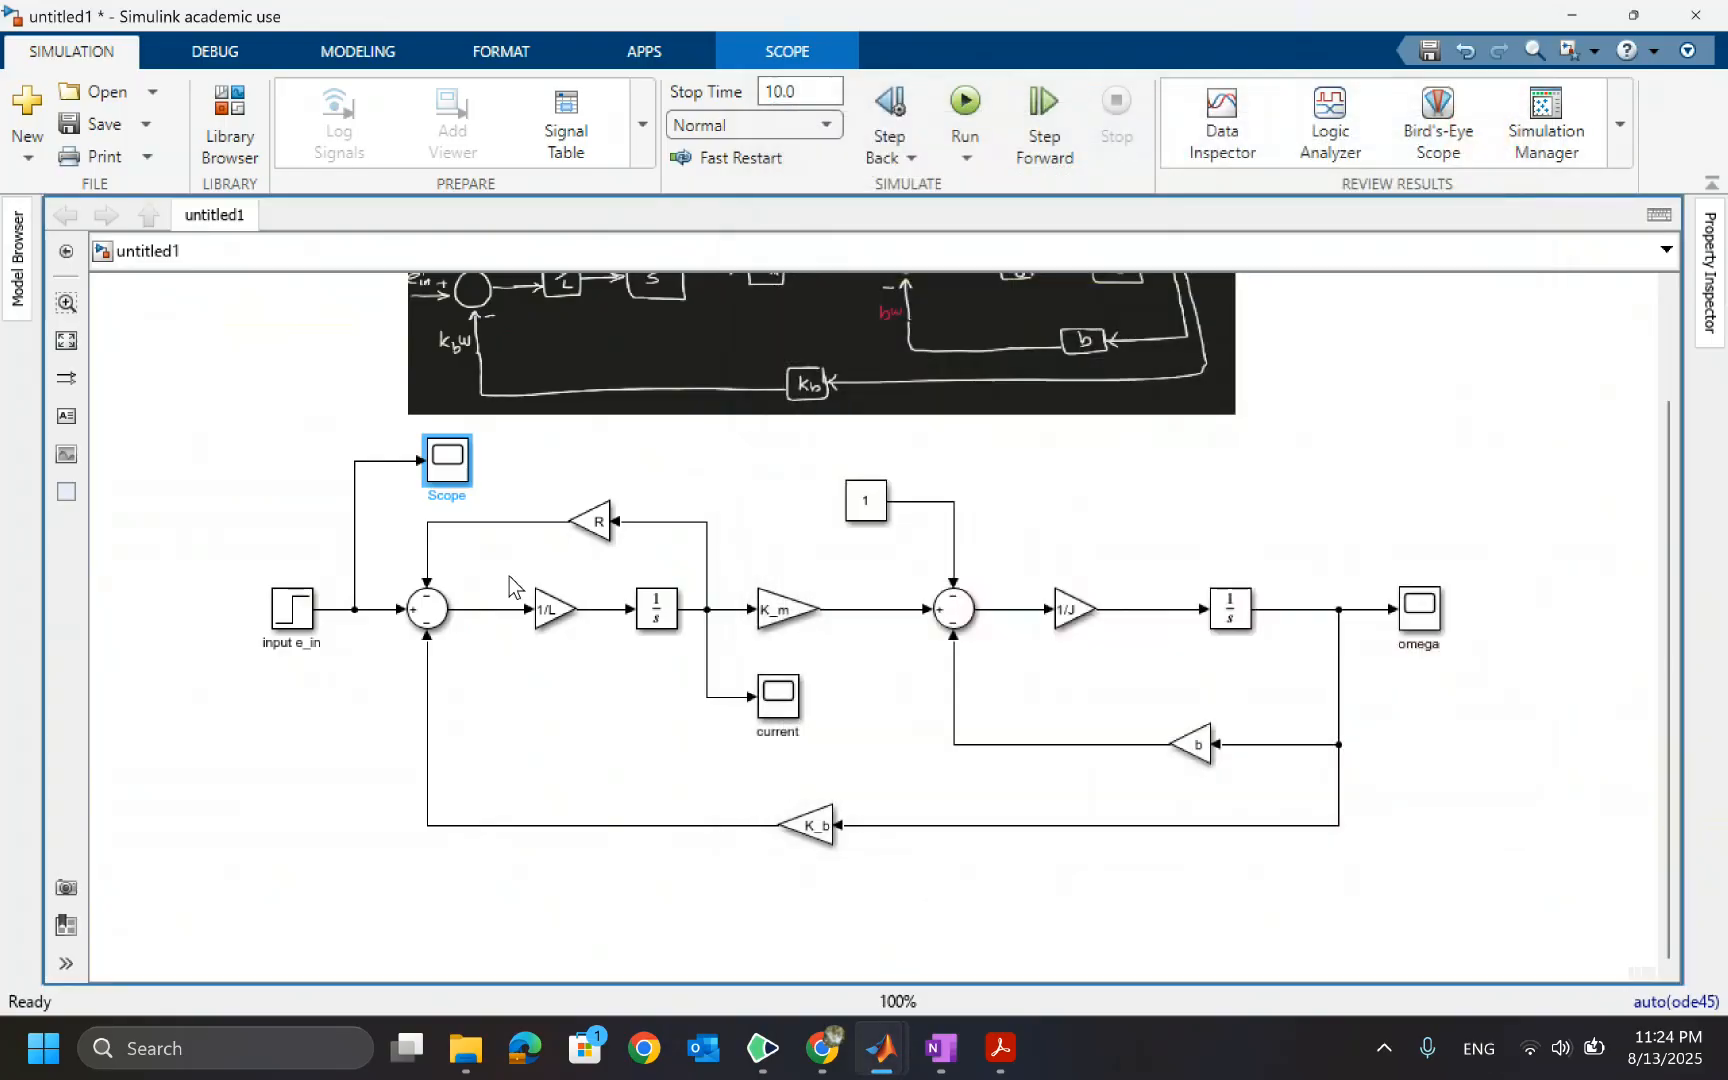
Open the input e_in Step block's parameters and close them with OK
{"action": "double_click", "coordinate": [293, 610]}
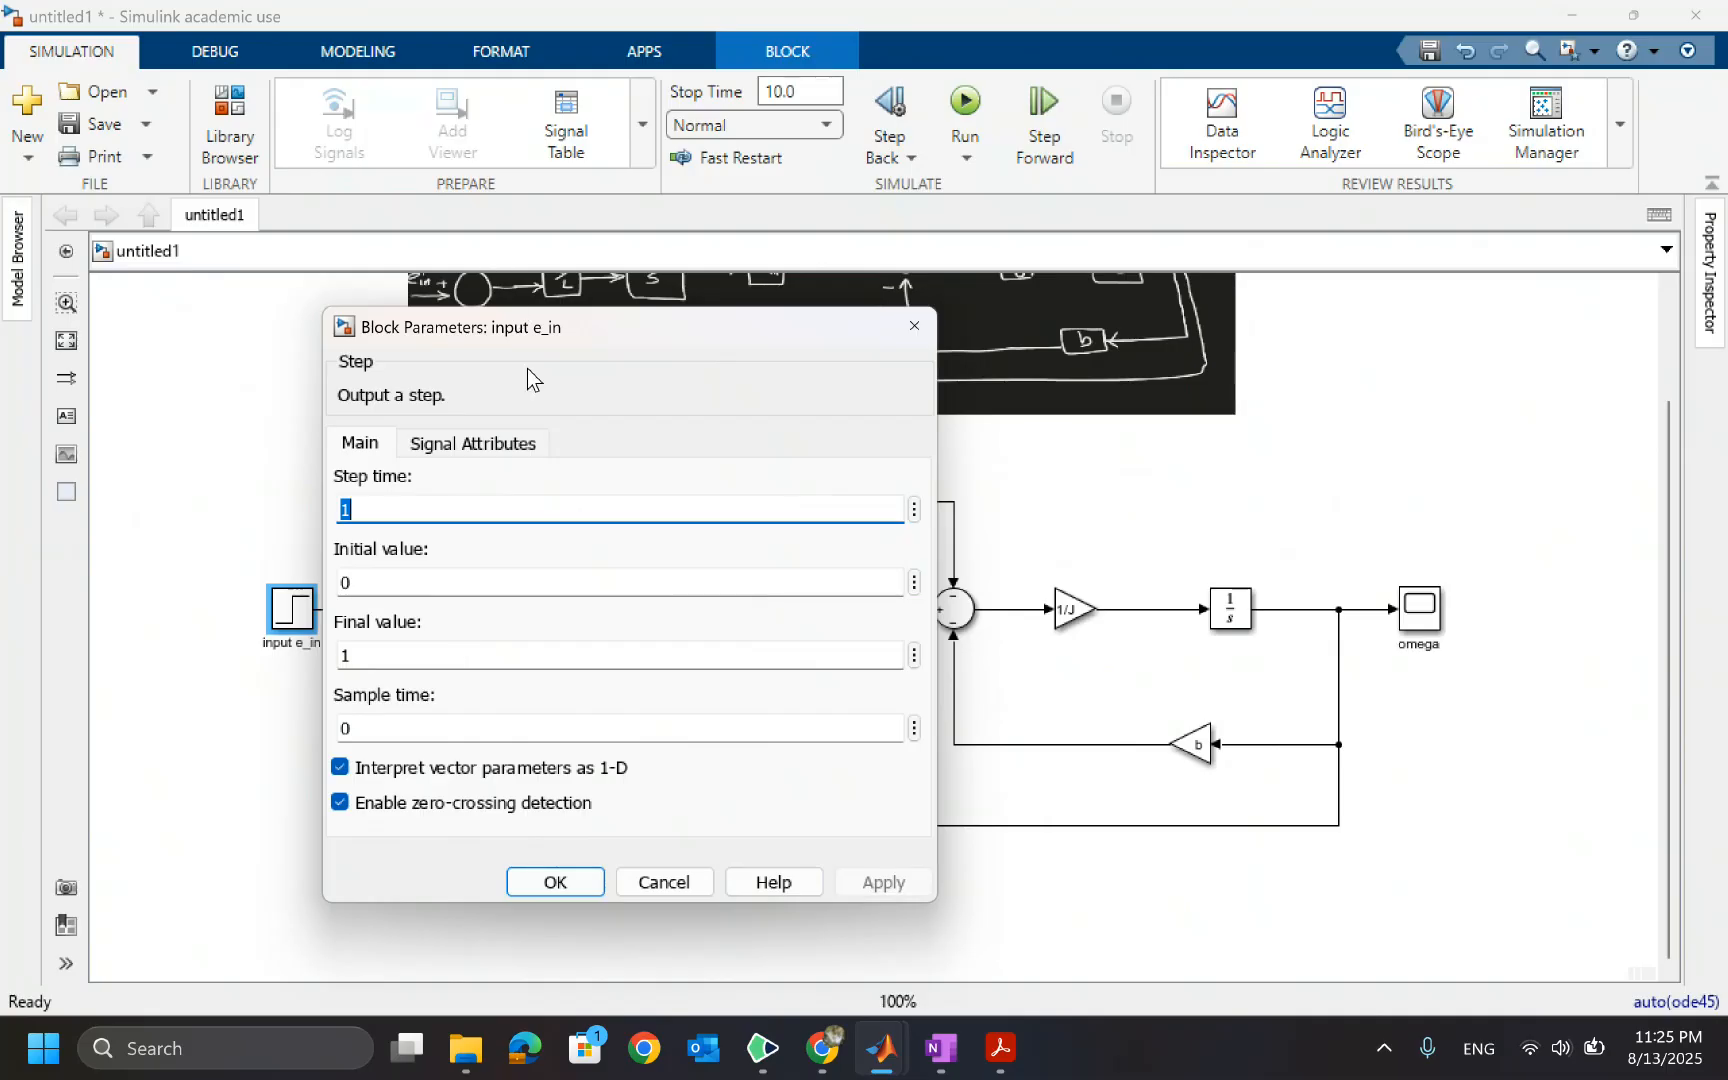
{"action": "left_click", "coordinate": [560, 884]}
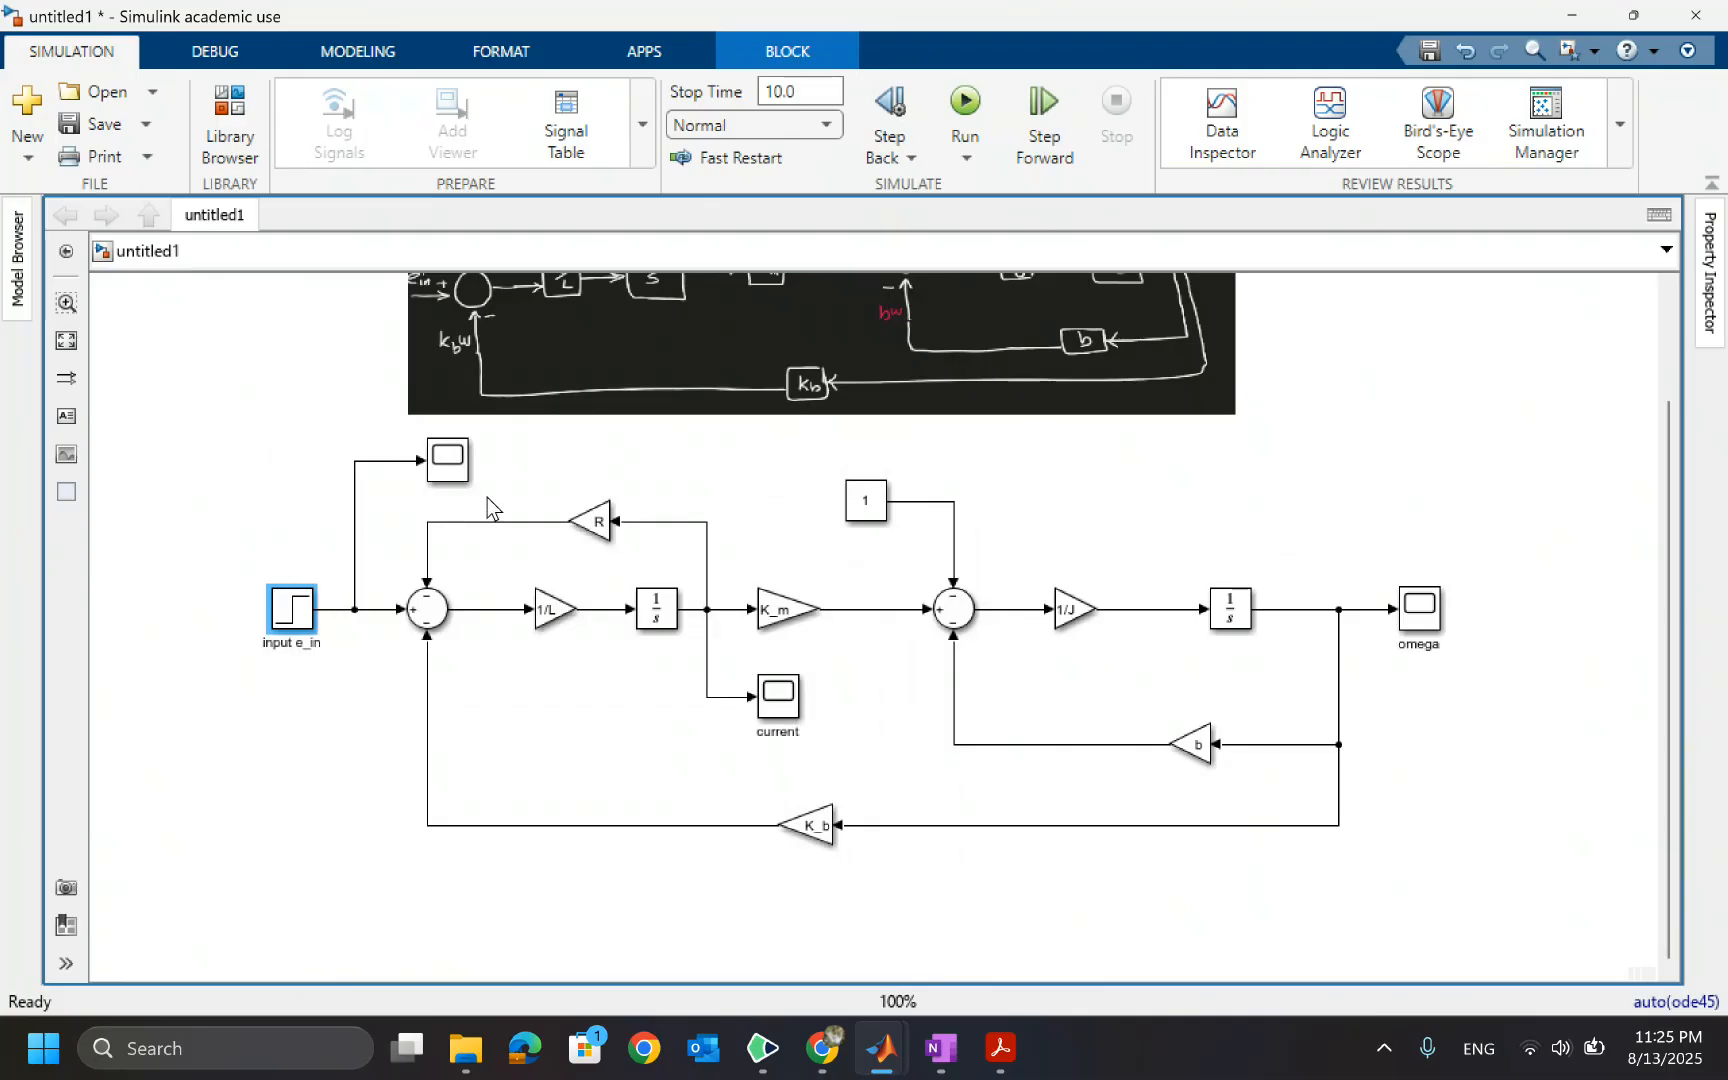
Comment out the Scope block connected to the step input
{"action": "left_click", "coordinate": [452, 466]}
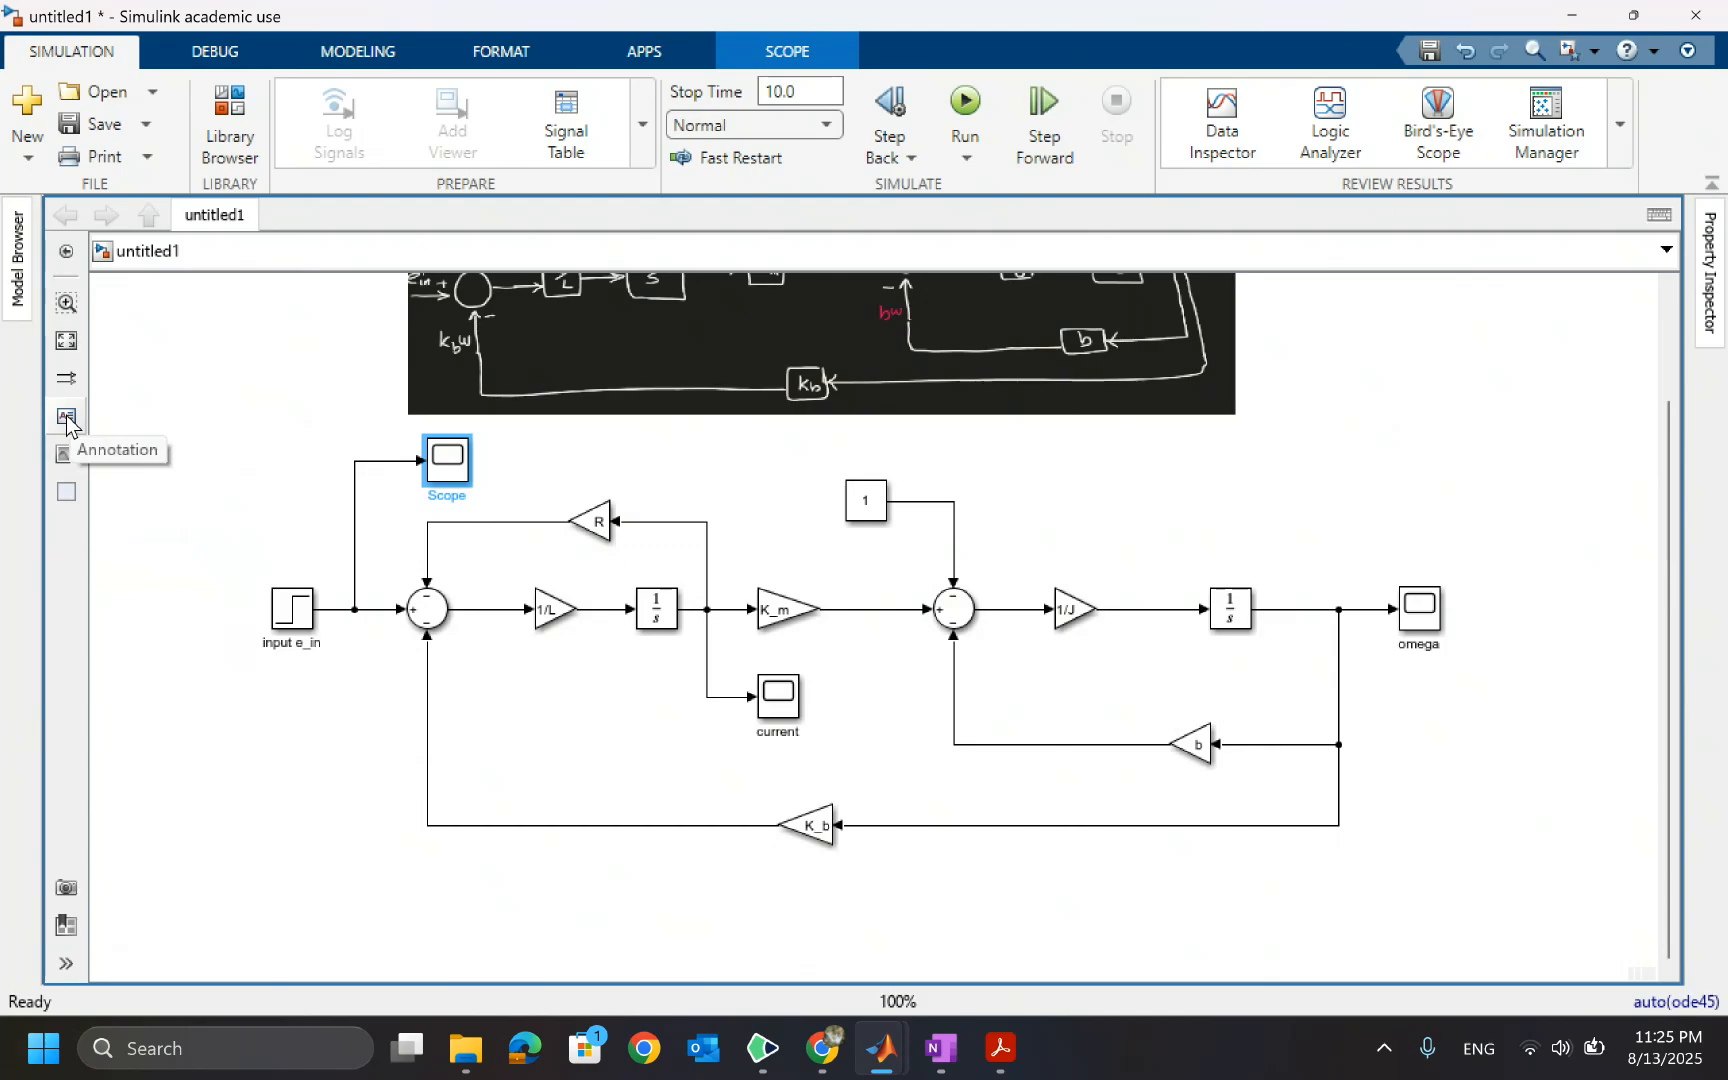
{"action": "right_click", "coordinate": [450, 463]}
{"action": "left_click", "coordinate": [610, 450]}
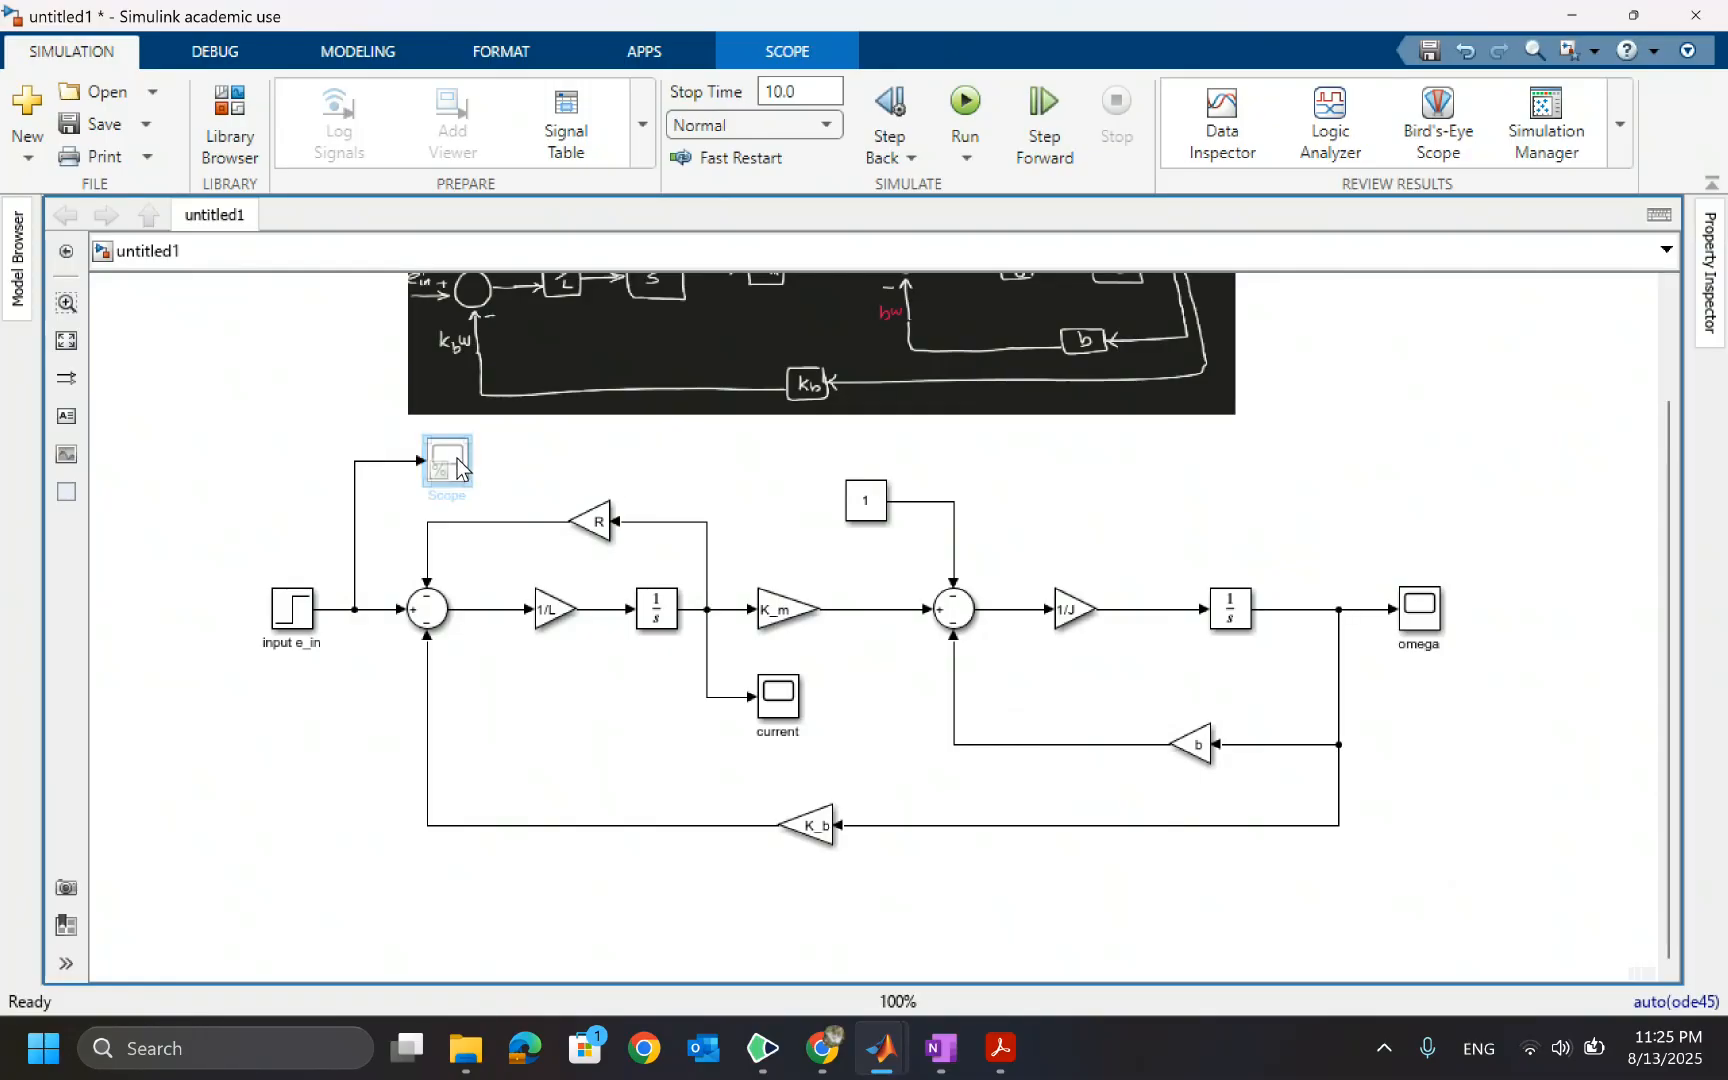
Open the input Scope's block properties, browse the Block Annotation and General tabs, and cancel
{"action": "right_click", "coordinate": [458, 462]}
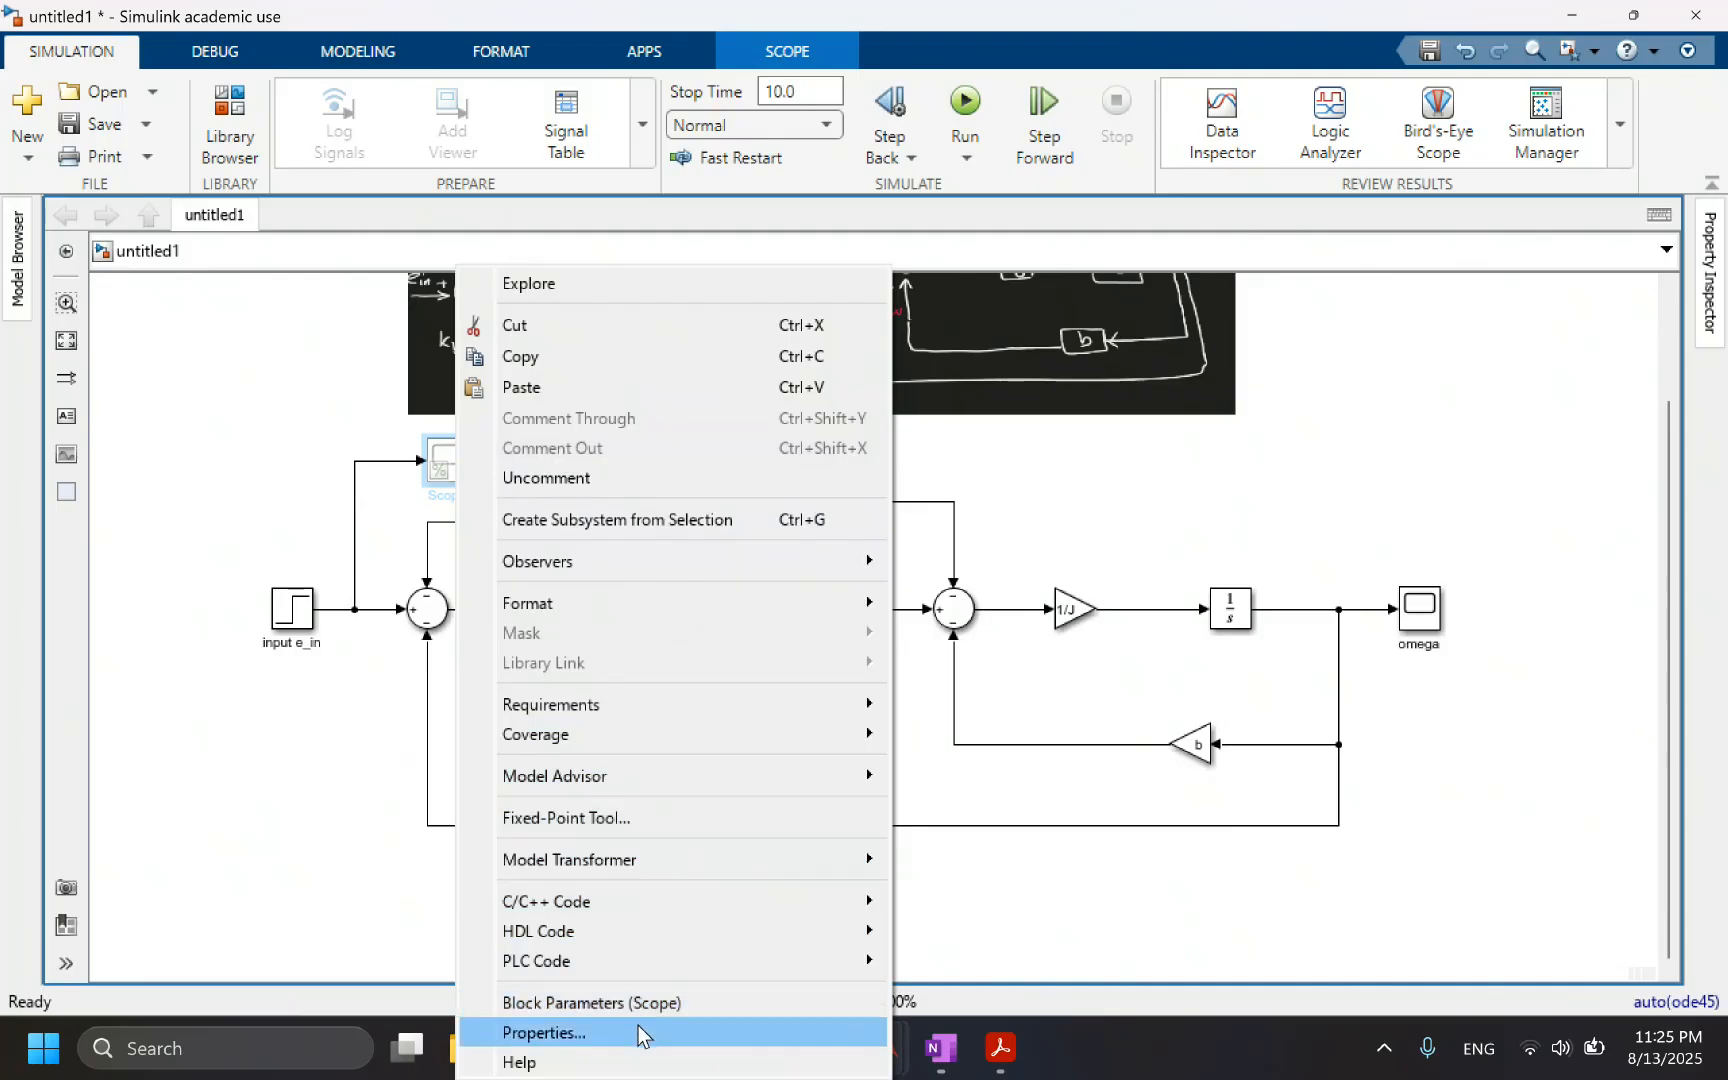
{"action": "left_click", "coordinate": [603, 1028]}
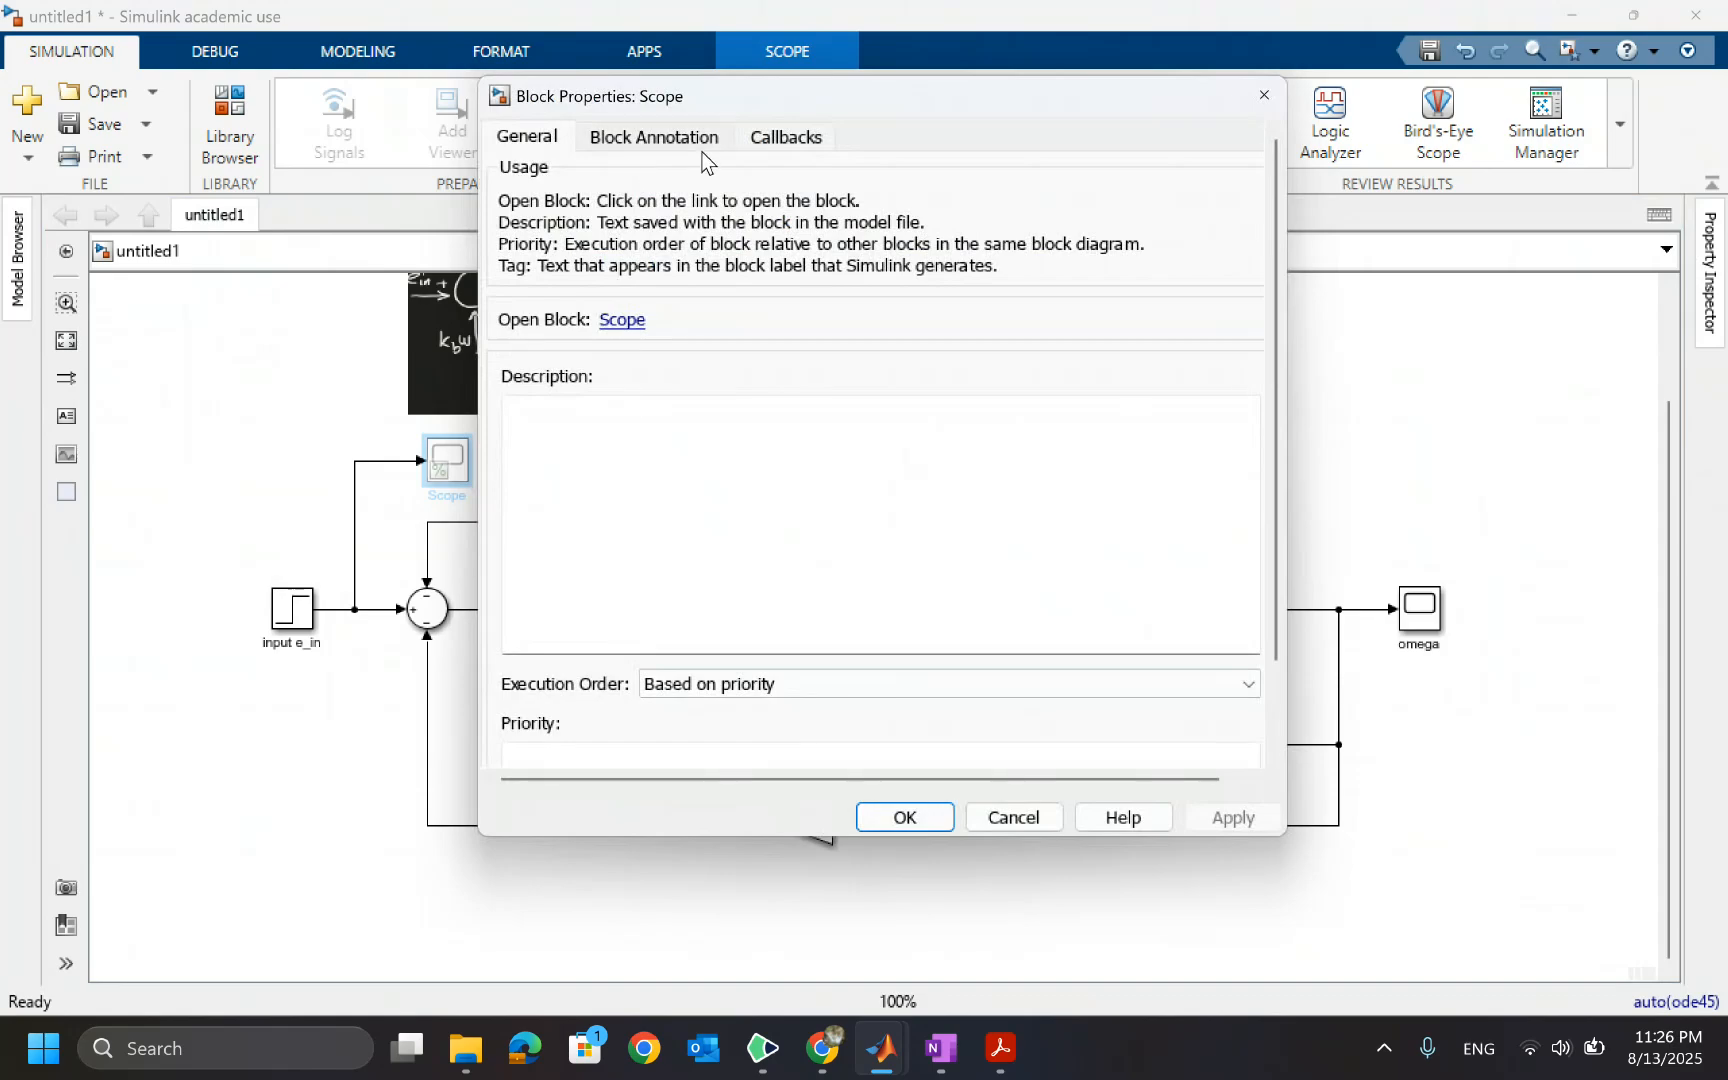
{"action": "left_click", "coordinate": [662, 145]}
{"action": "left_click", "coordinate": [532, 143]}
{"action": "left_click", "coordinate": [1013, 817]}
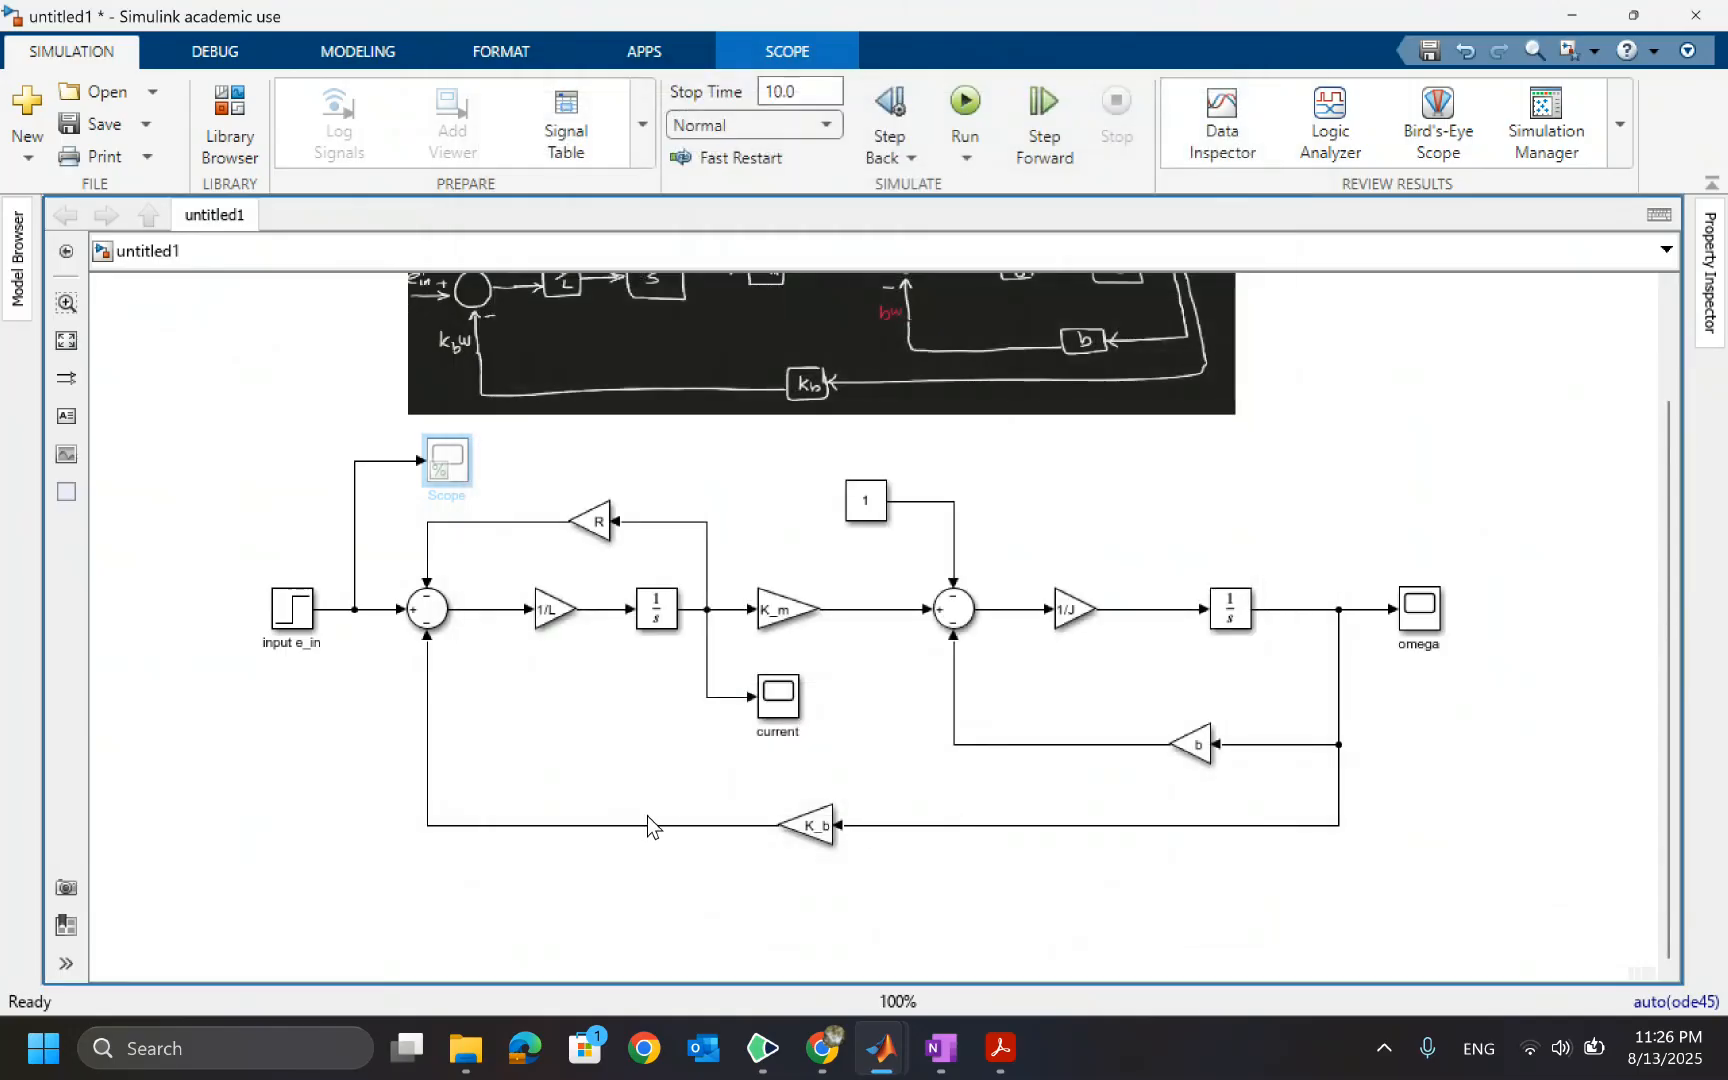
Set the input Scope block's background colour to Green
{"action": "right_click", "coordinate": [460, 454]}
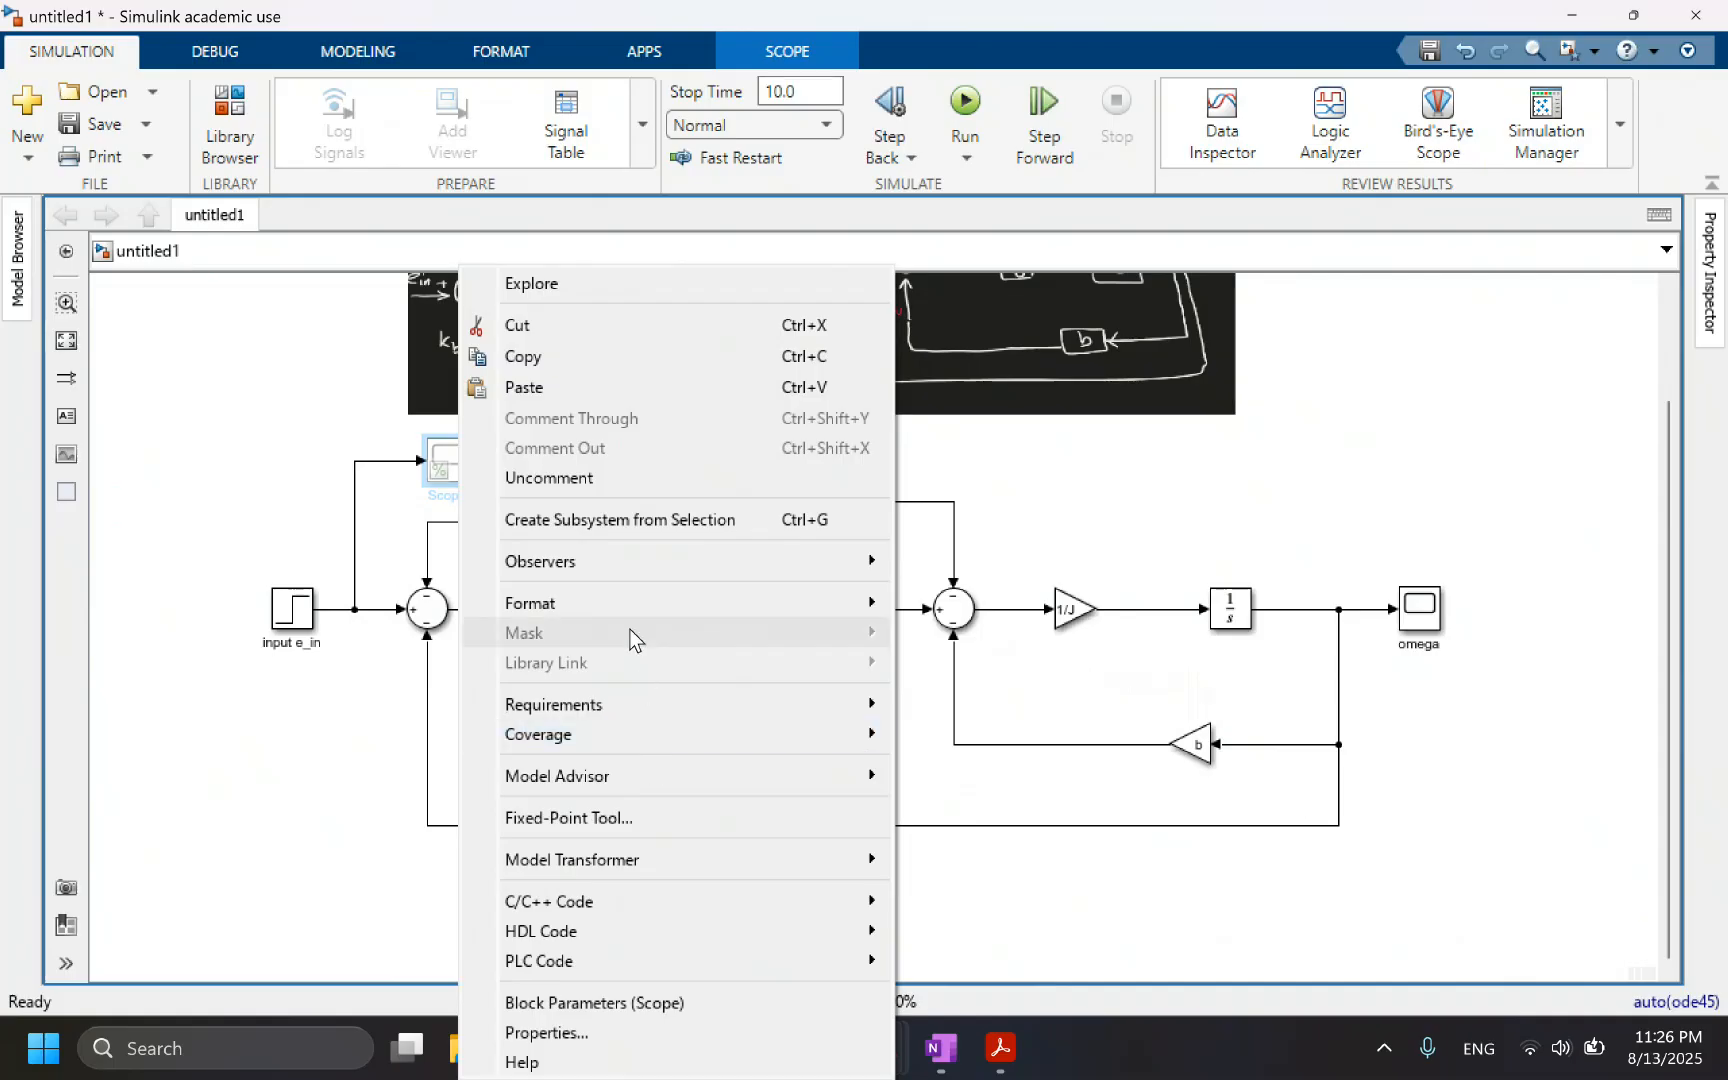
{"action": "mouse_move", "coordinate": [636, 606]}
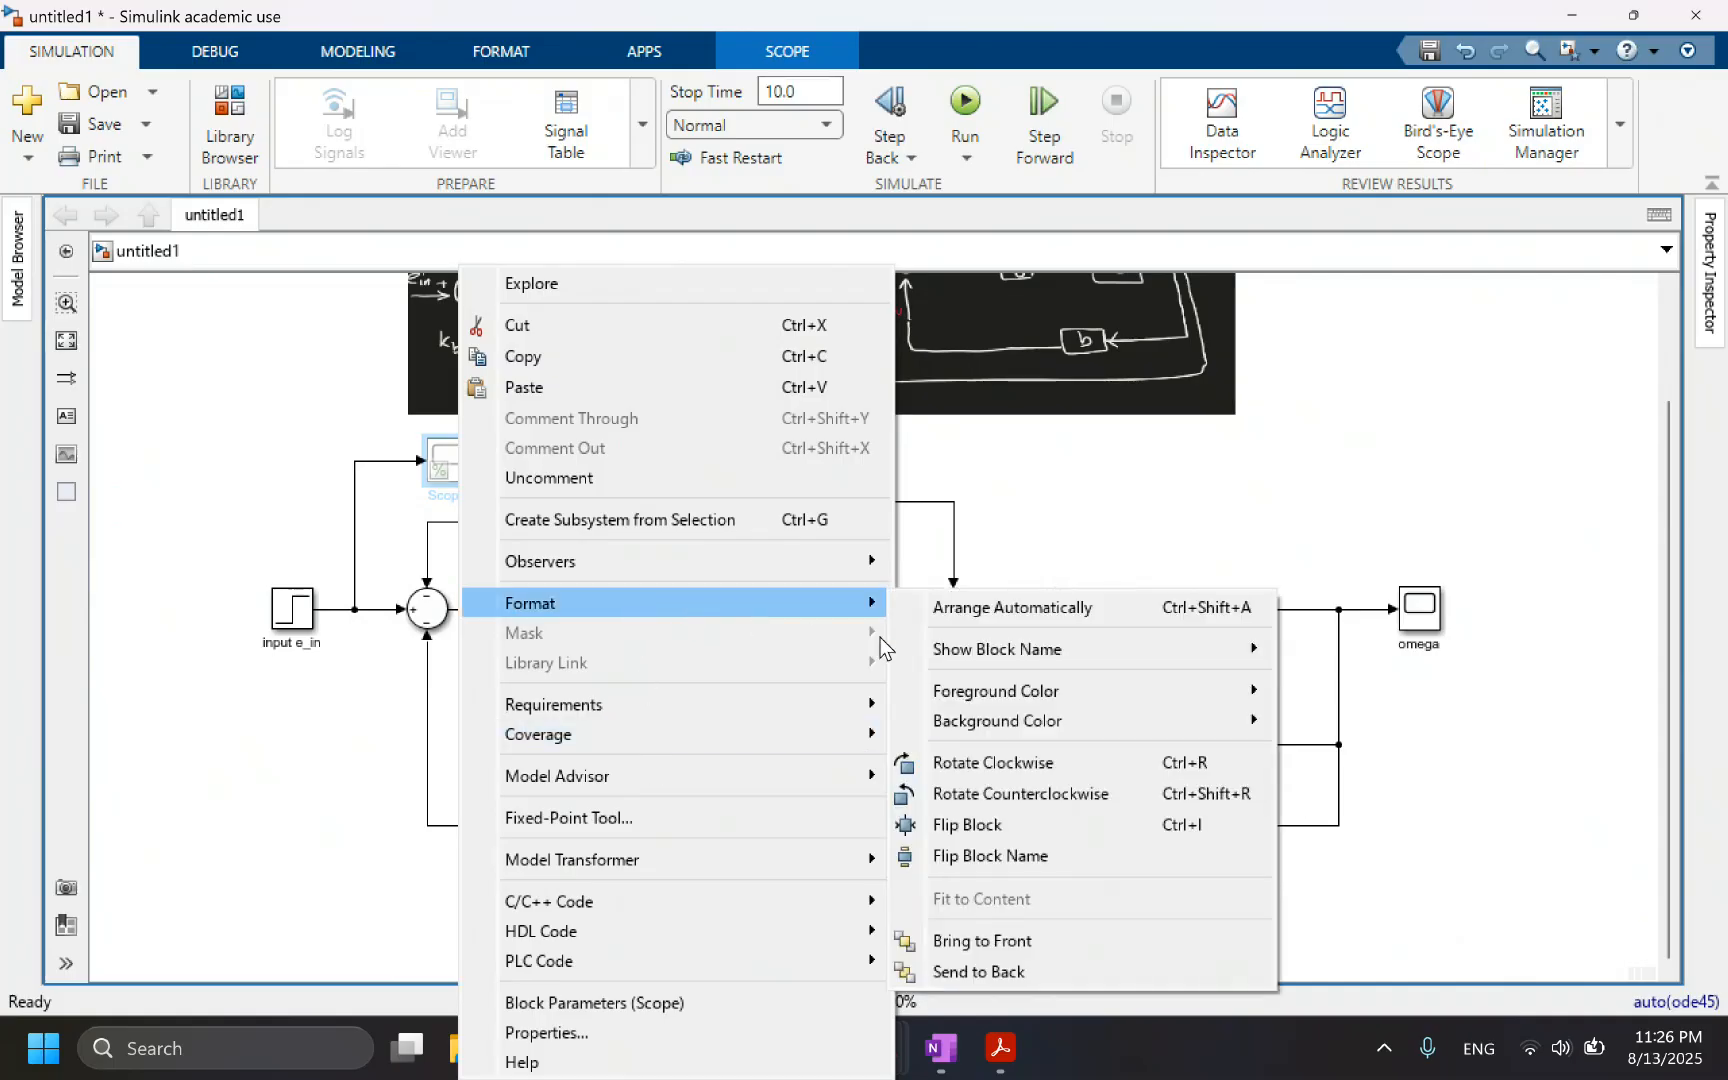
{"action": "mouse_move", "coordinate": [1038, 690]}
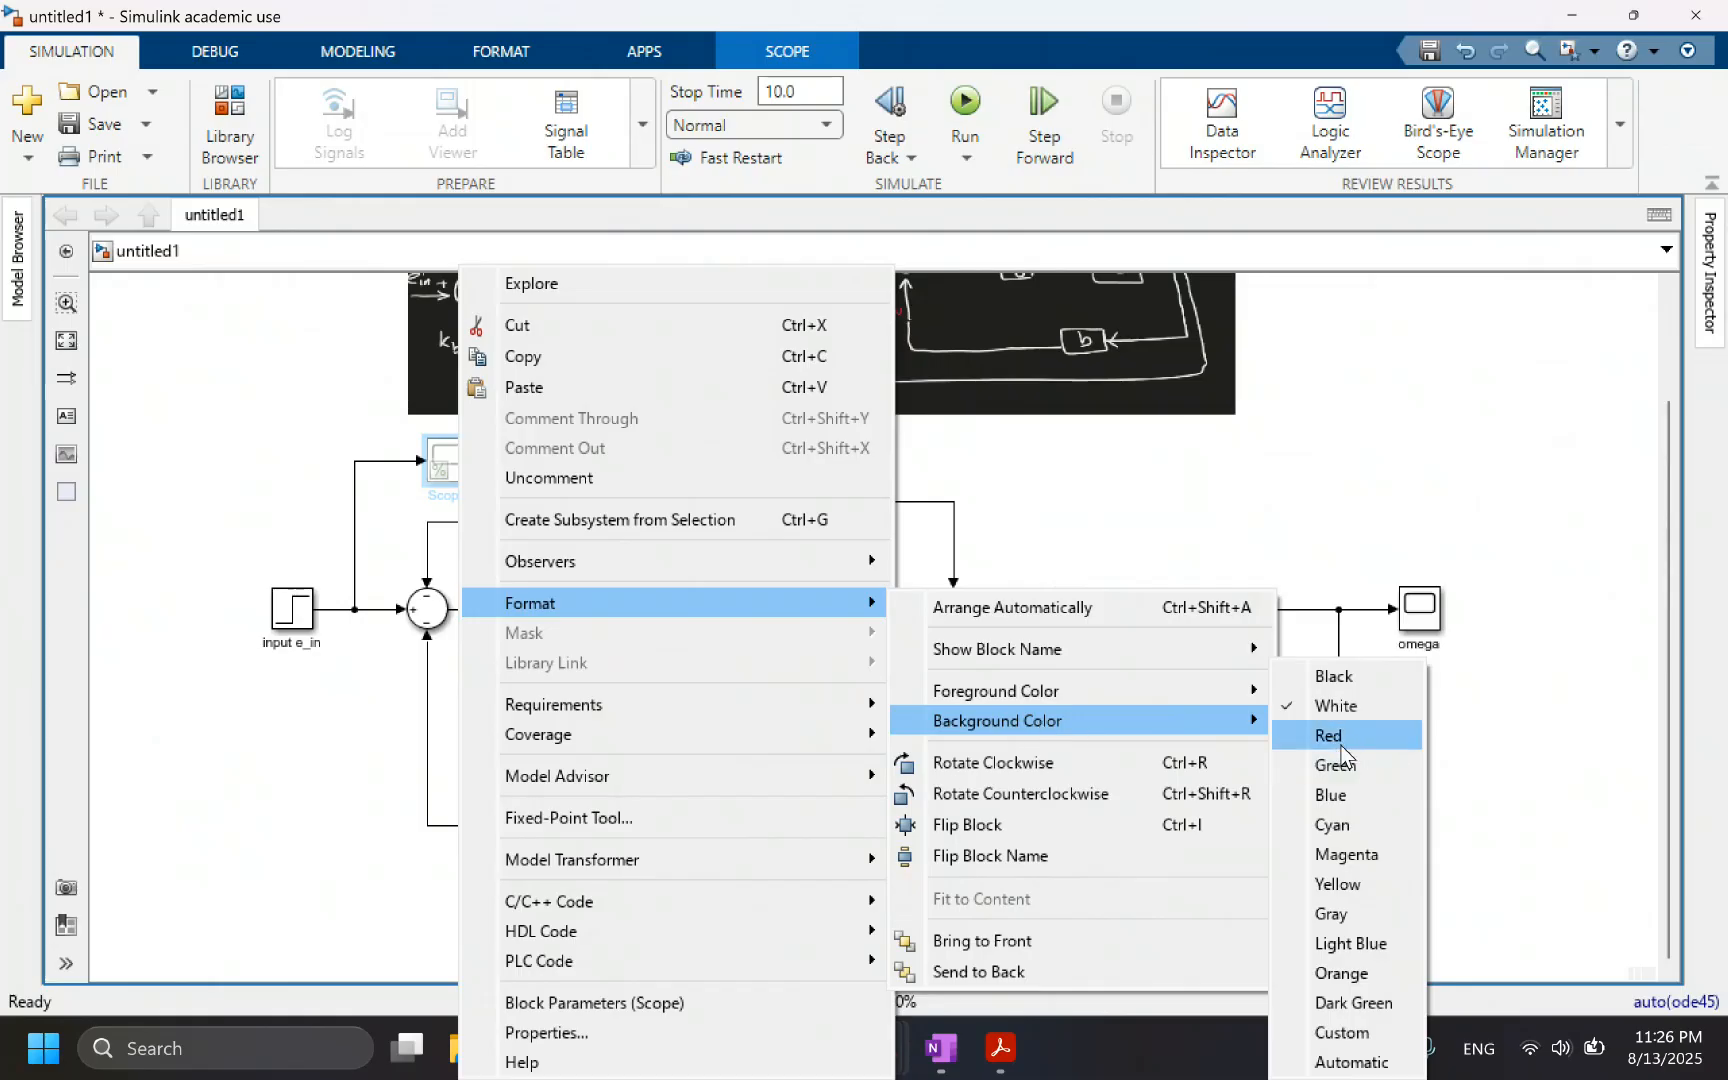
{"action": "left_click", "coordinate": [1344, 766]}
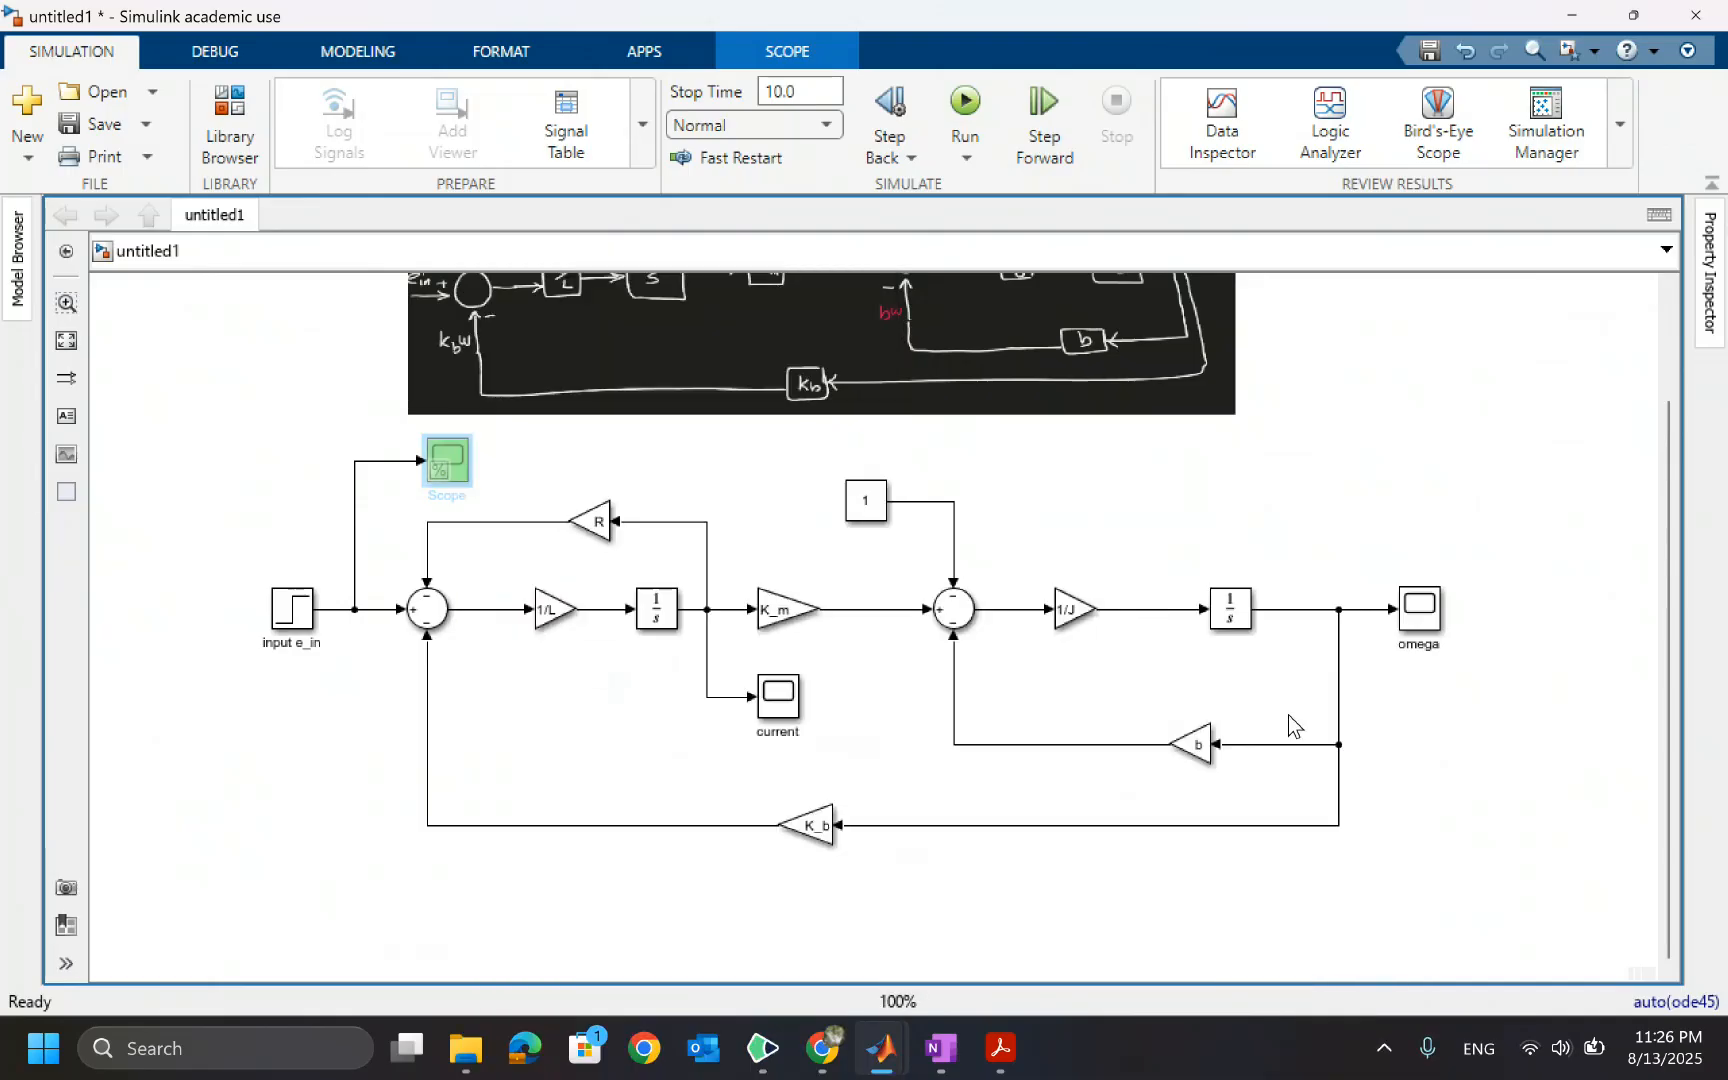
{"action": "left_click", "coordinate": [489, 469]}
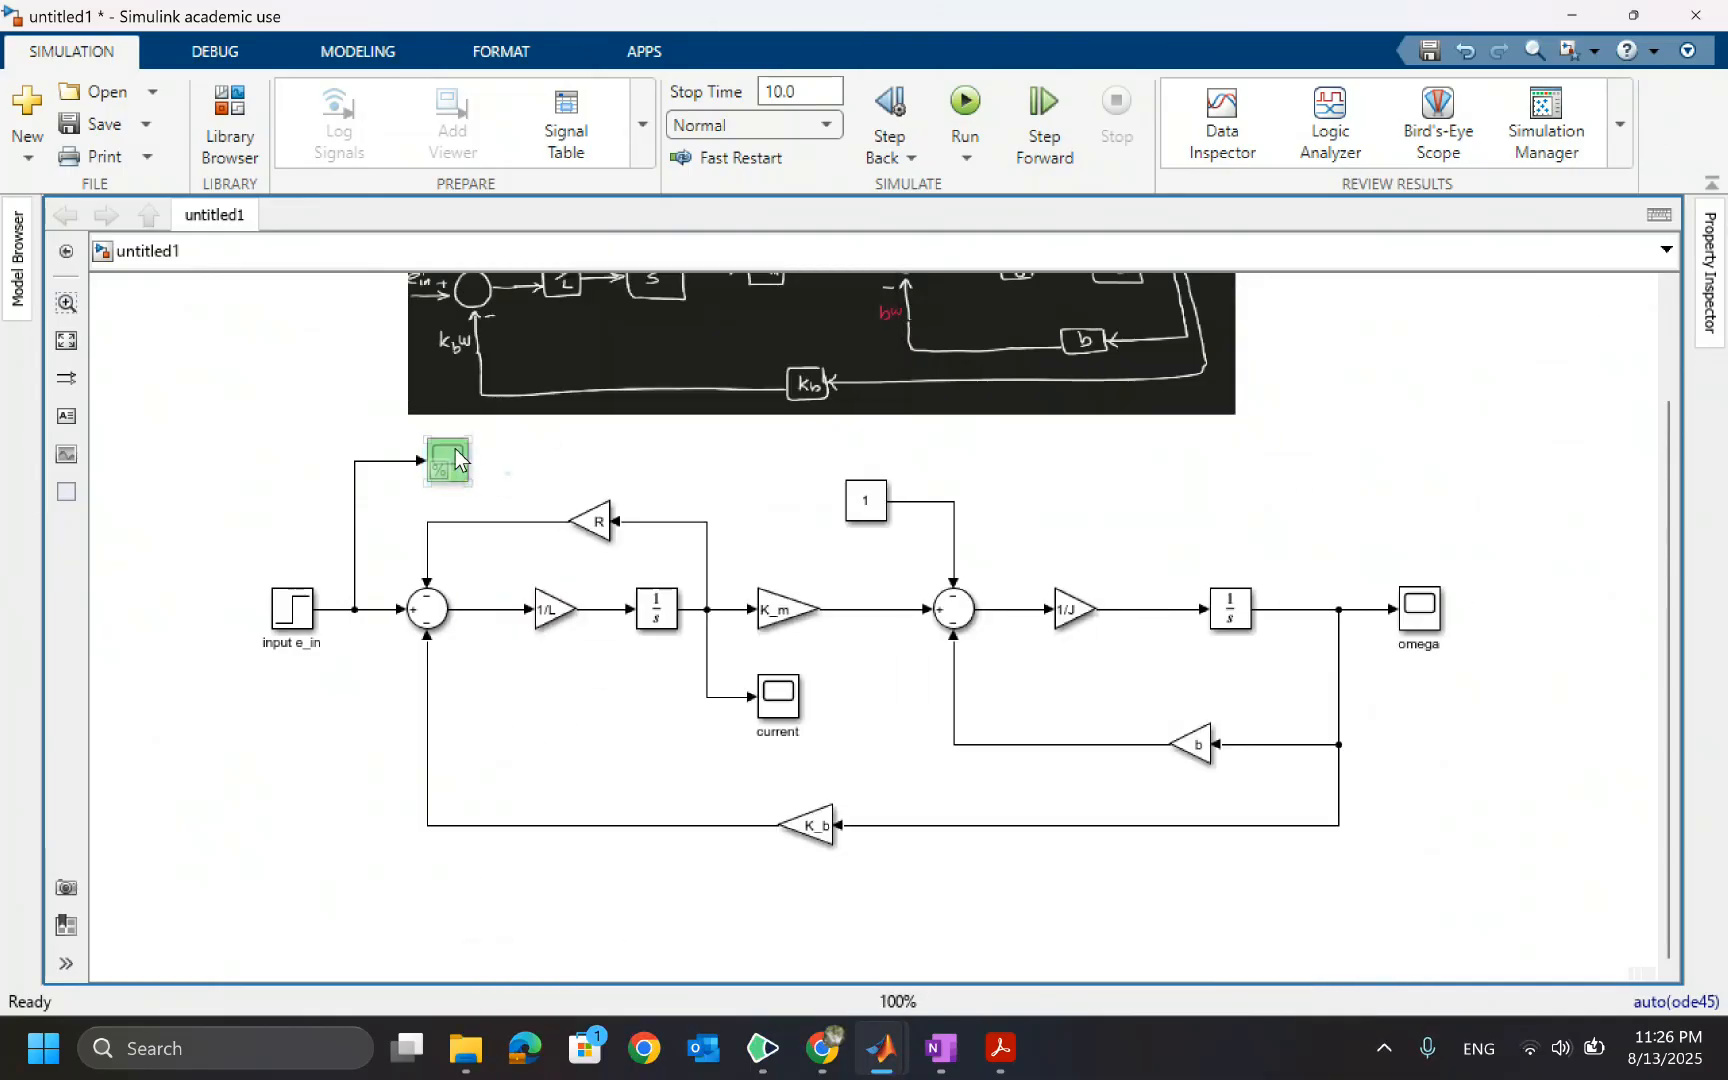
{"action": "left_click", "coordinate": [457, 460]}
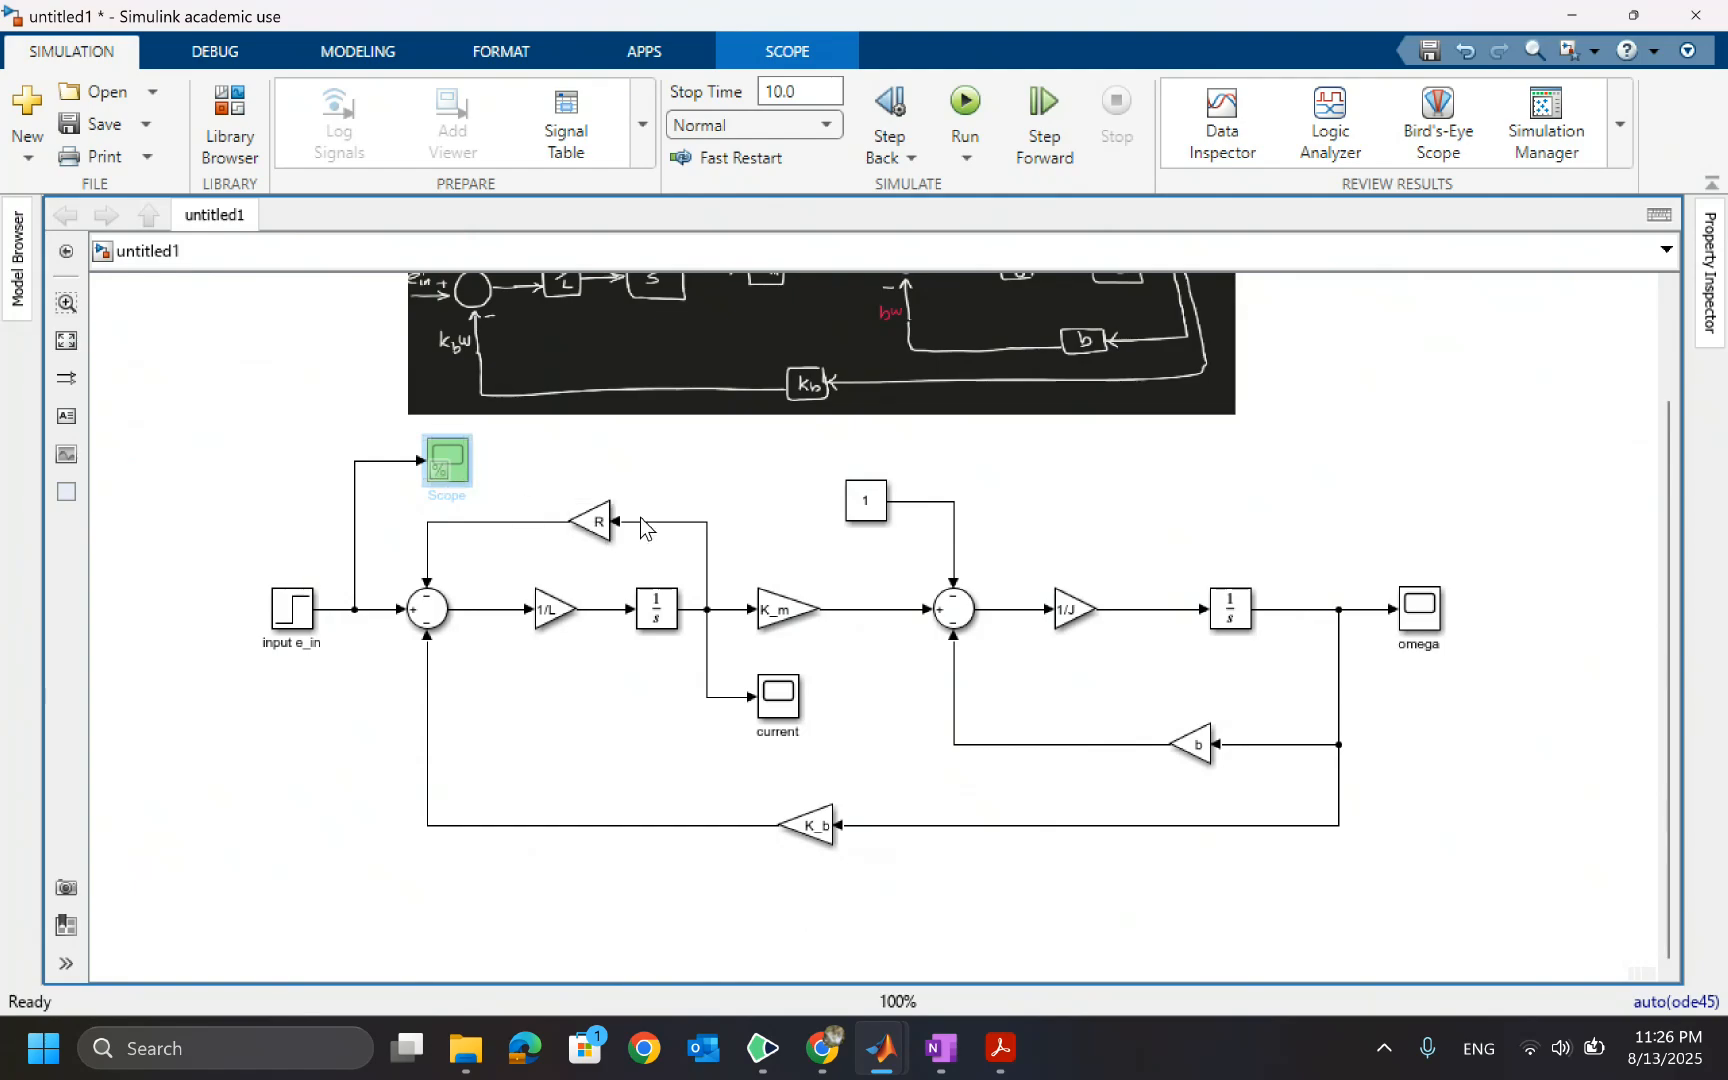
{"action": "left_click", "coordinate": [643, 463]}
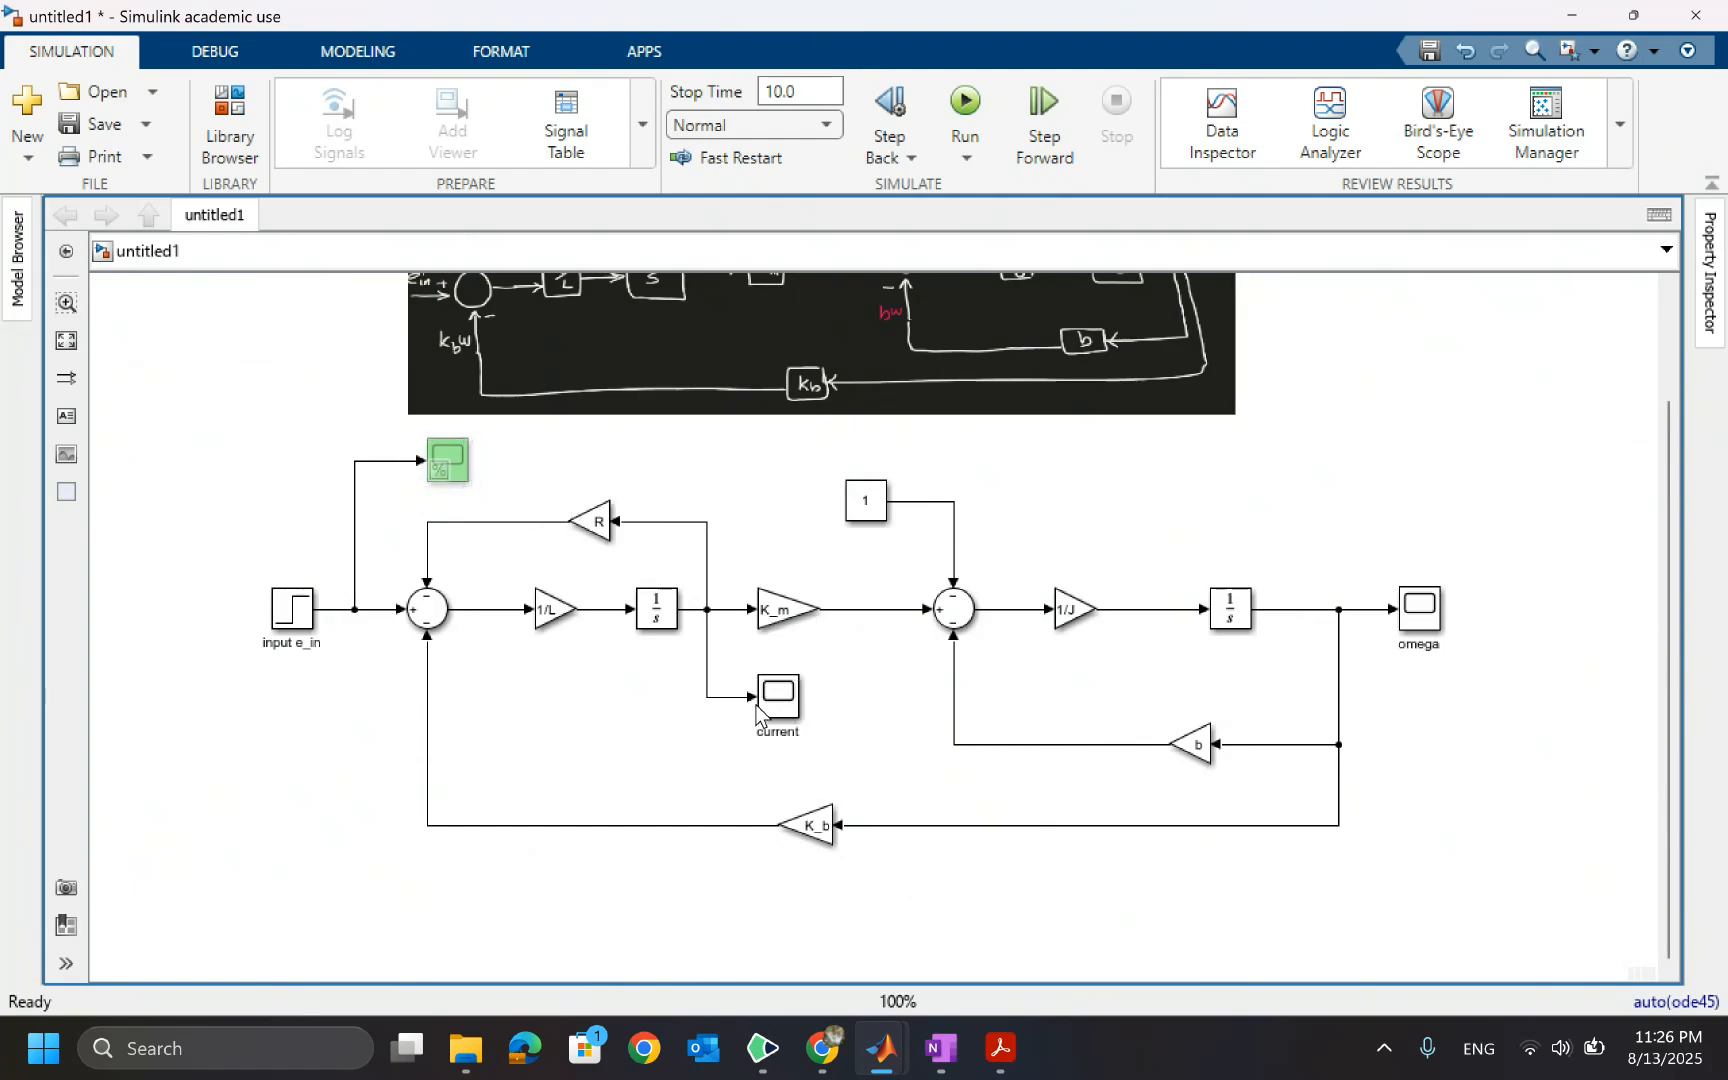
Set the current Scope block's background colour to Green
{"action": "left_click", "coordinate": [785, 698]}
{"action": "right_click", "coordinate": [808, 700]}
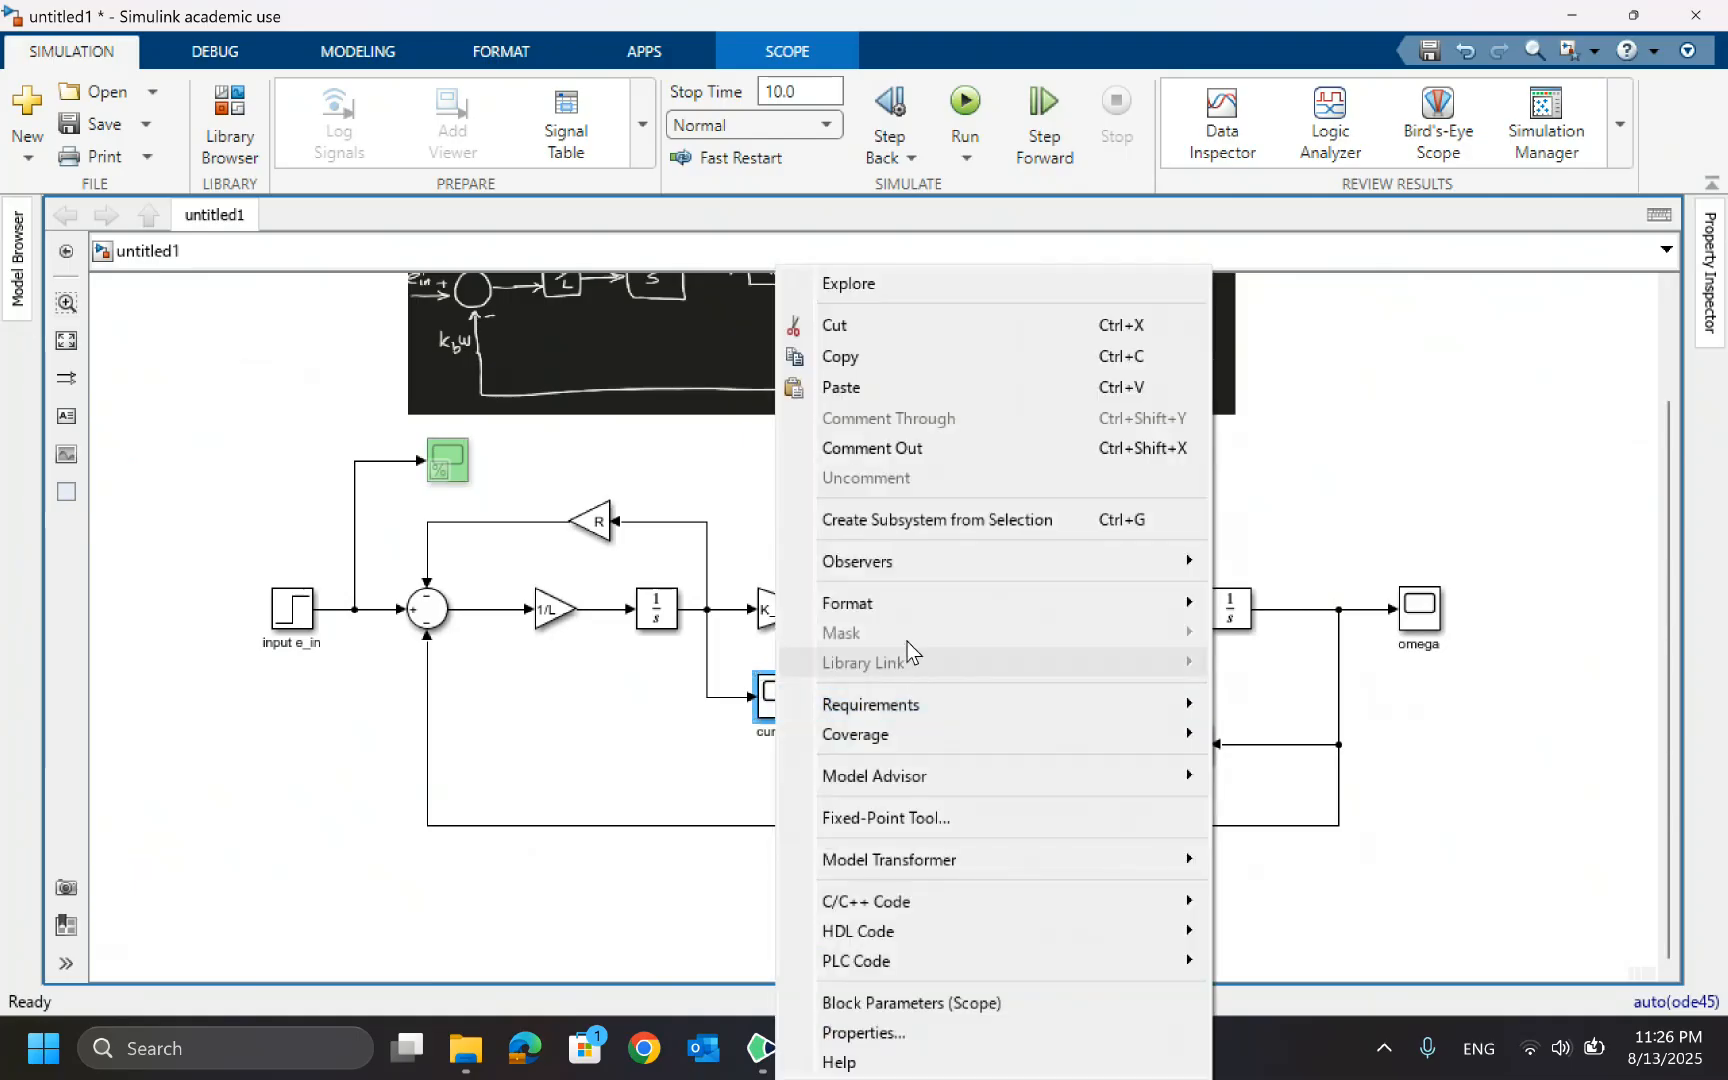
{"action": "mouse_move", "coordinate": [915, 608]}
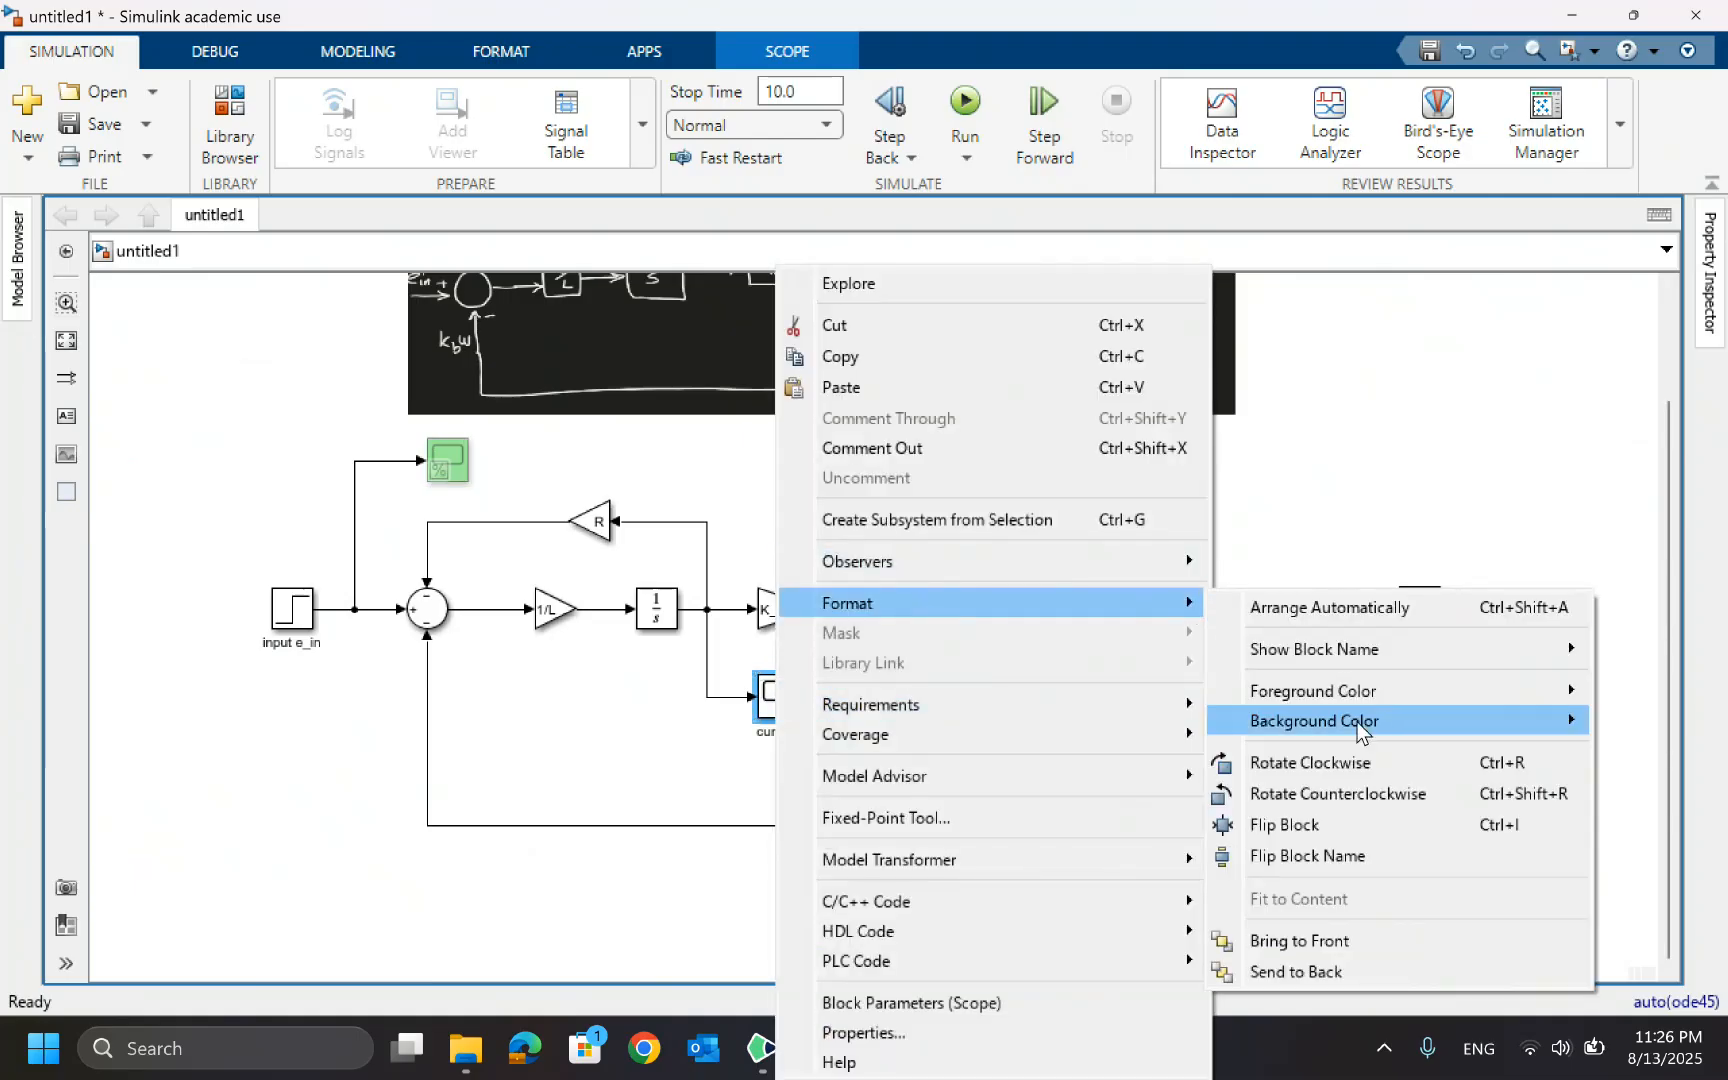
{"action": "mouse_move", "coordinate": [1351, 716]}
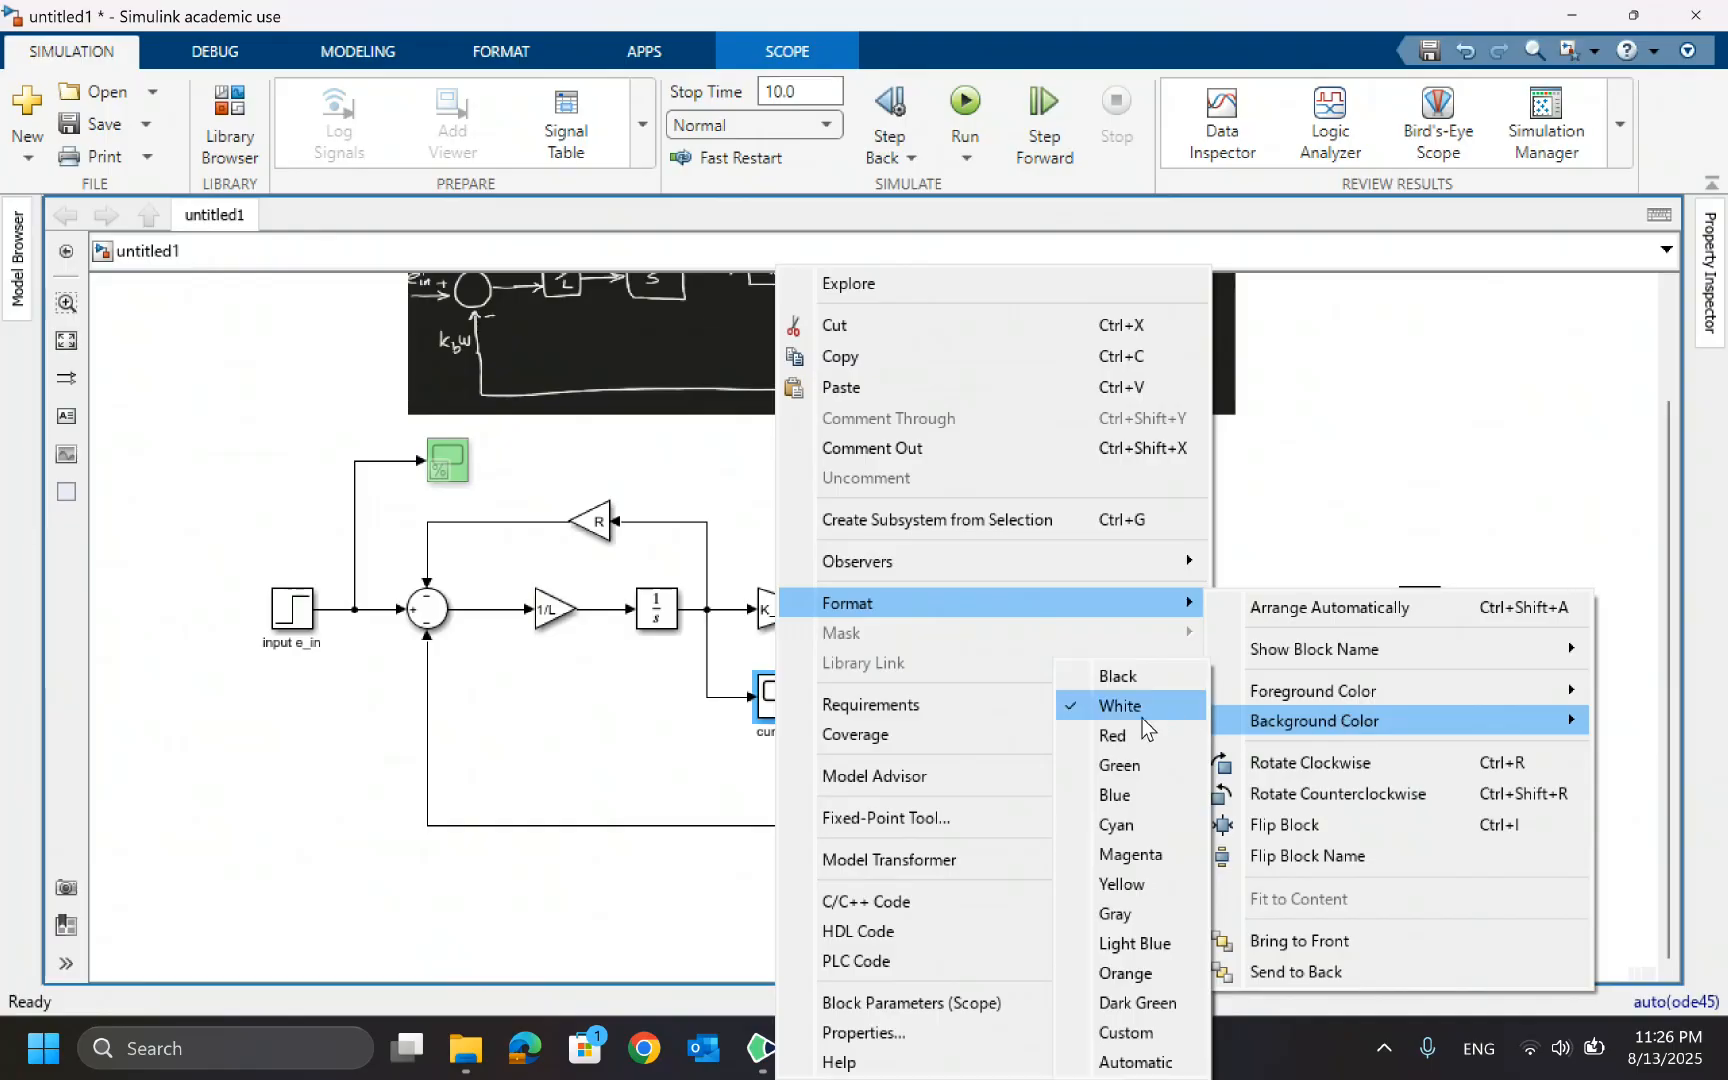
{"action": "left_click", "coordinate": [1119, 765]}
Set the omega Scope block's background colour to Green
{"action": "left_click", "coordinate": [1426, 626]}
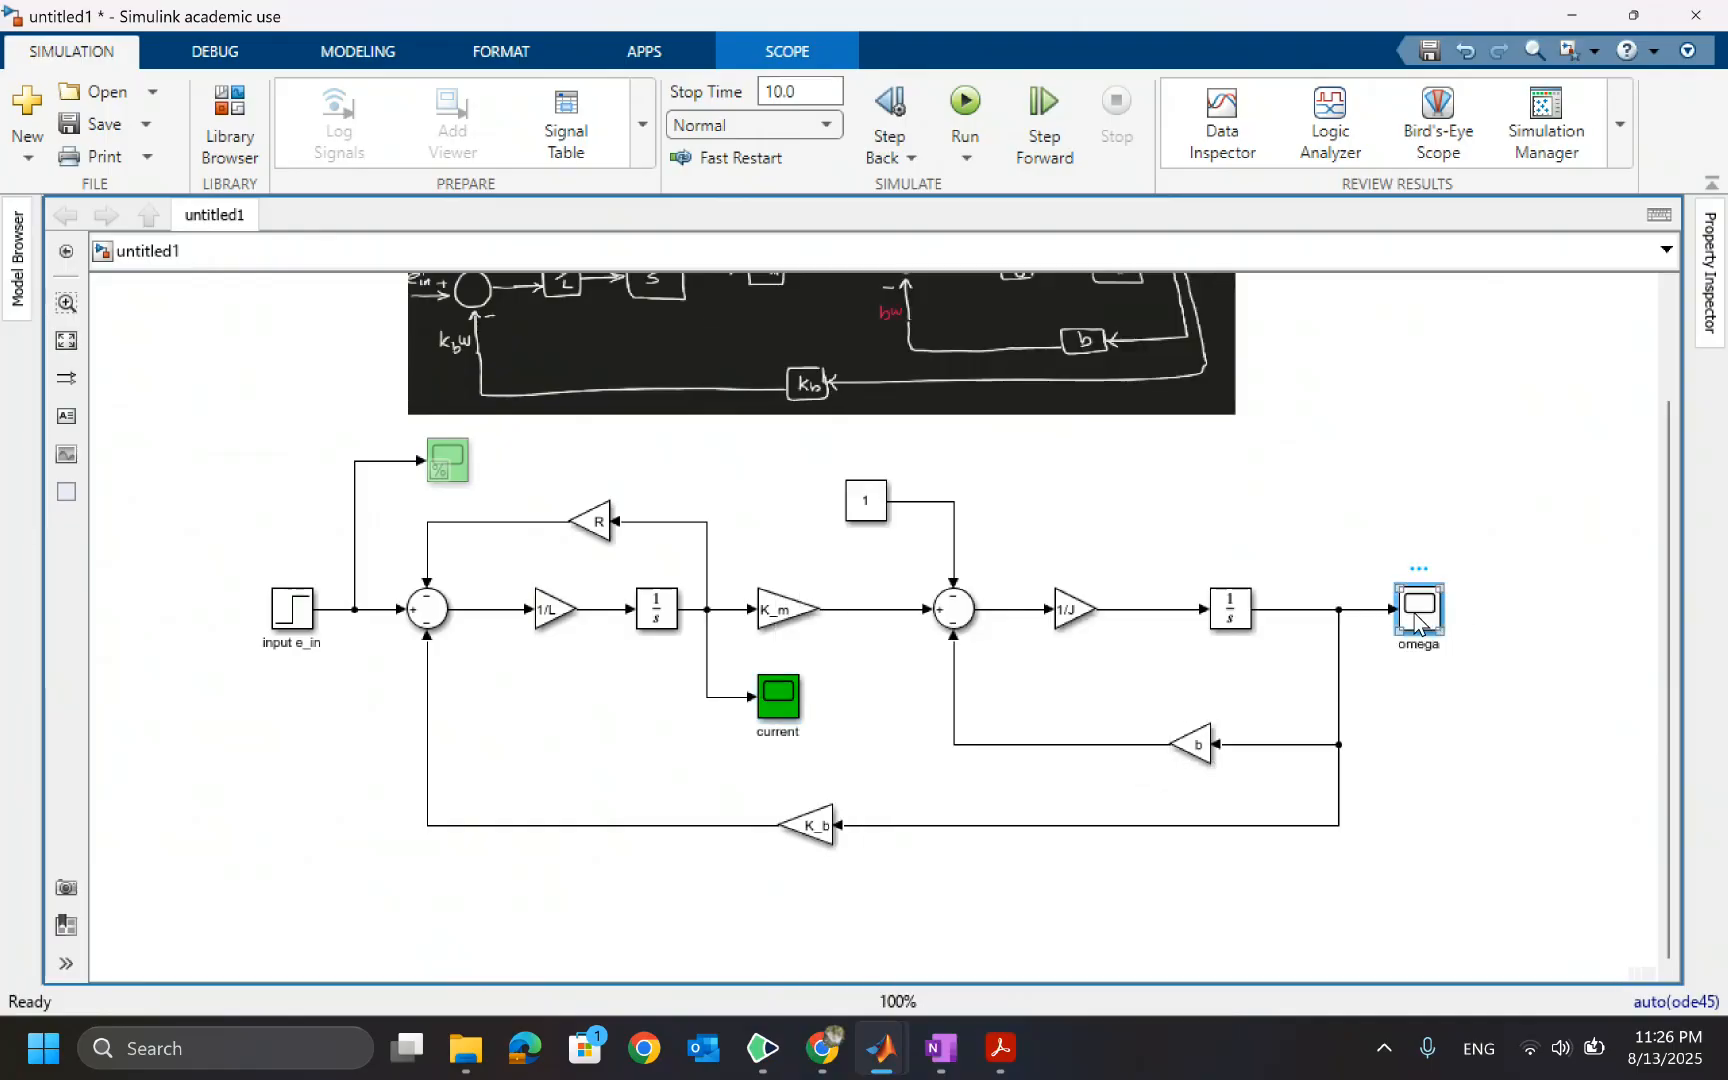
{"action": "right_click", "coordinate": [1418, 610]}
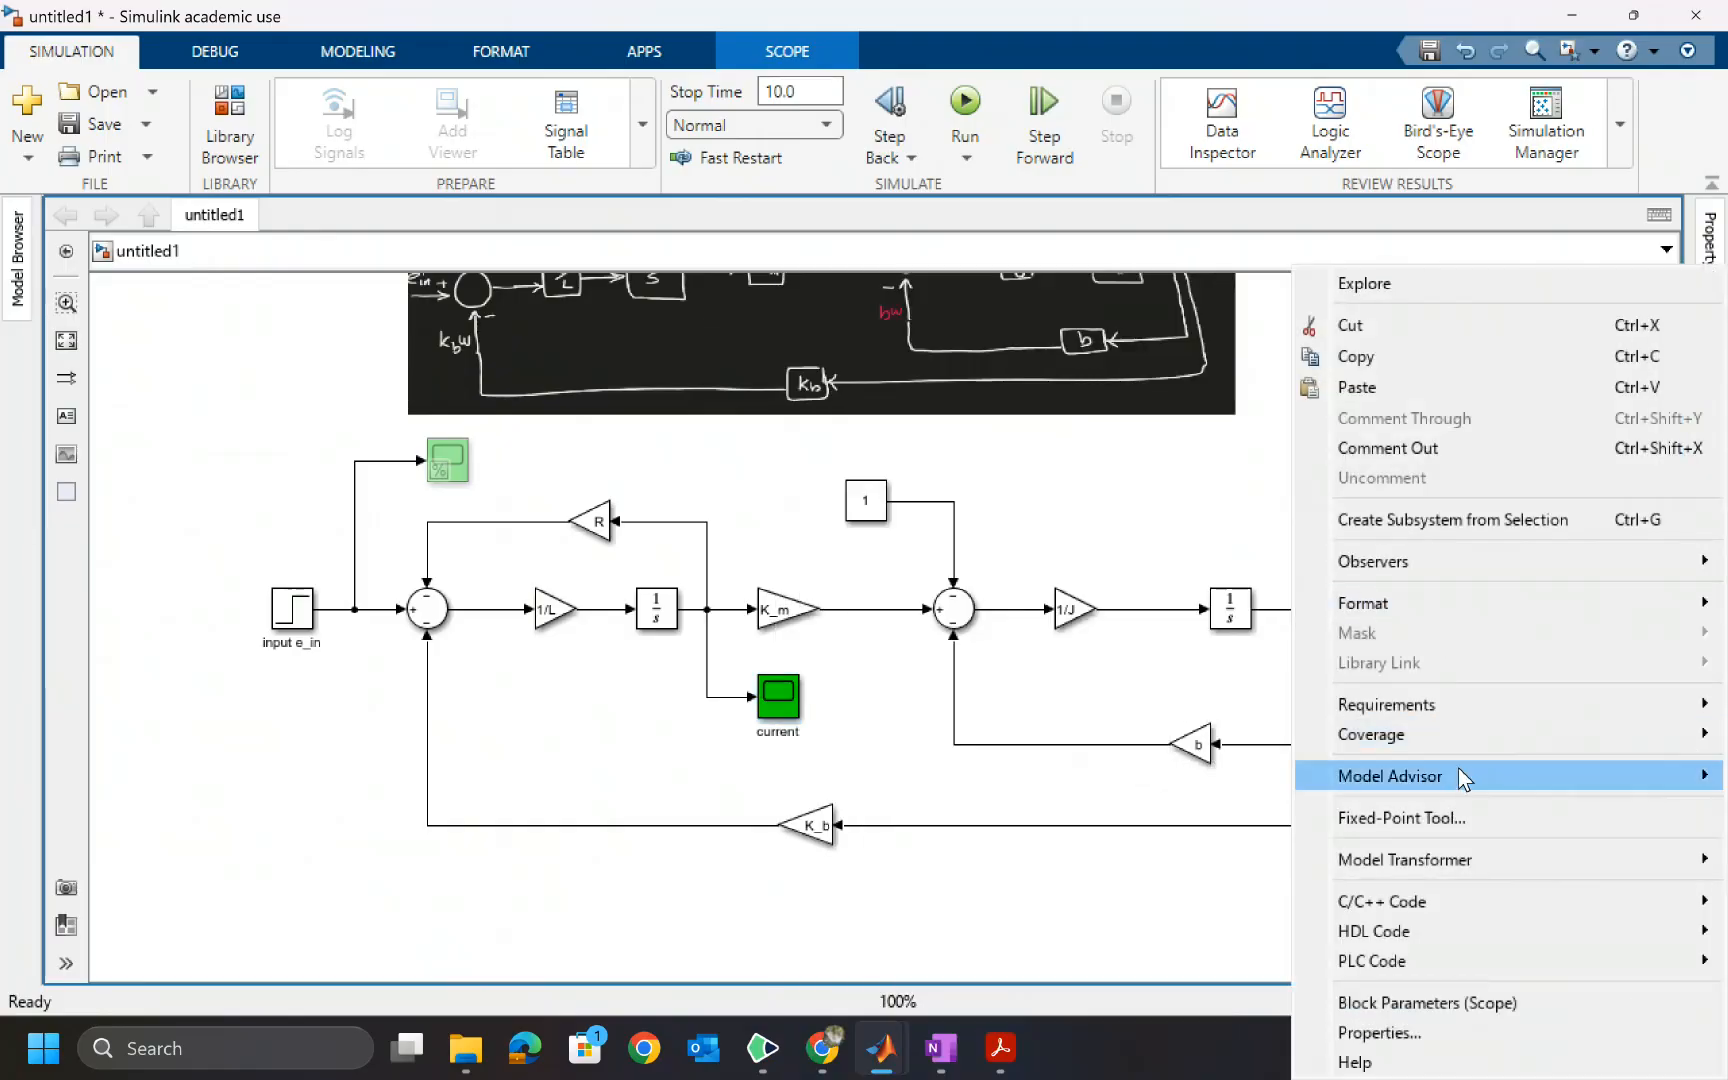
{"action": "mouse_move", "coordinate": [1437, 617]}
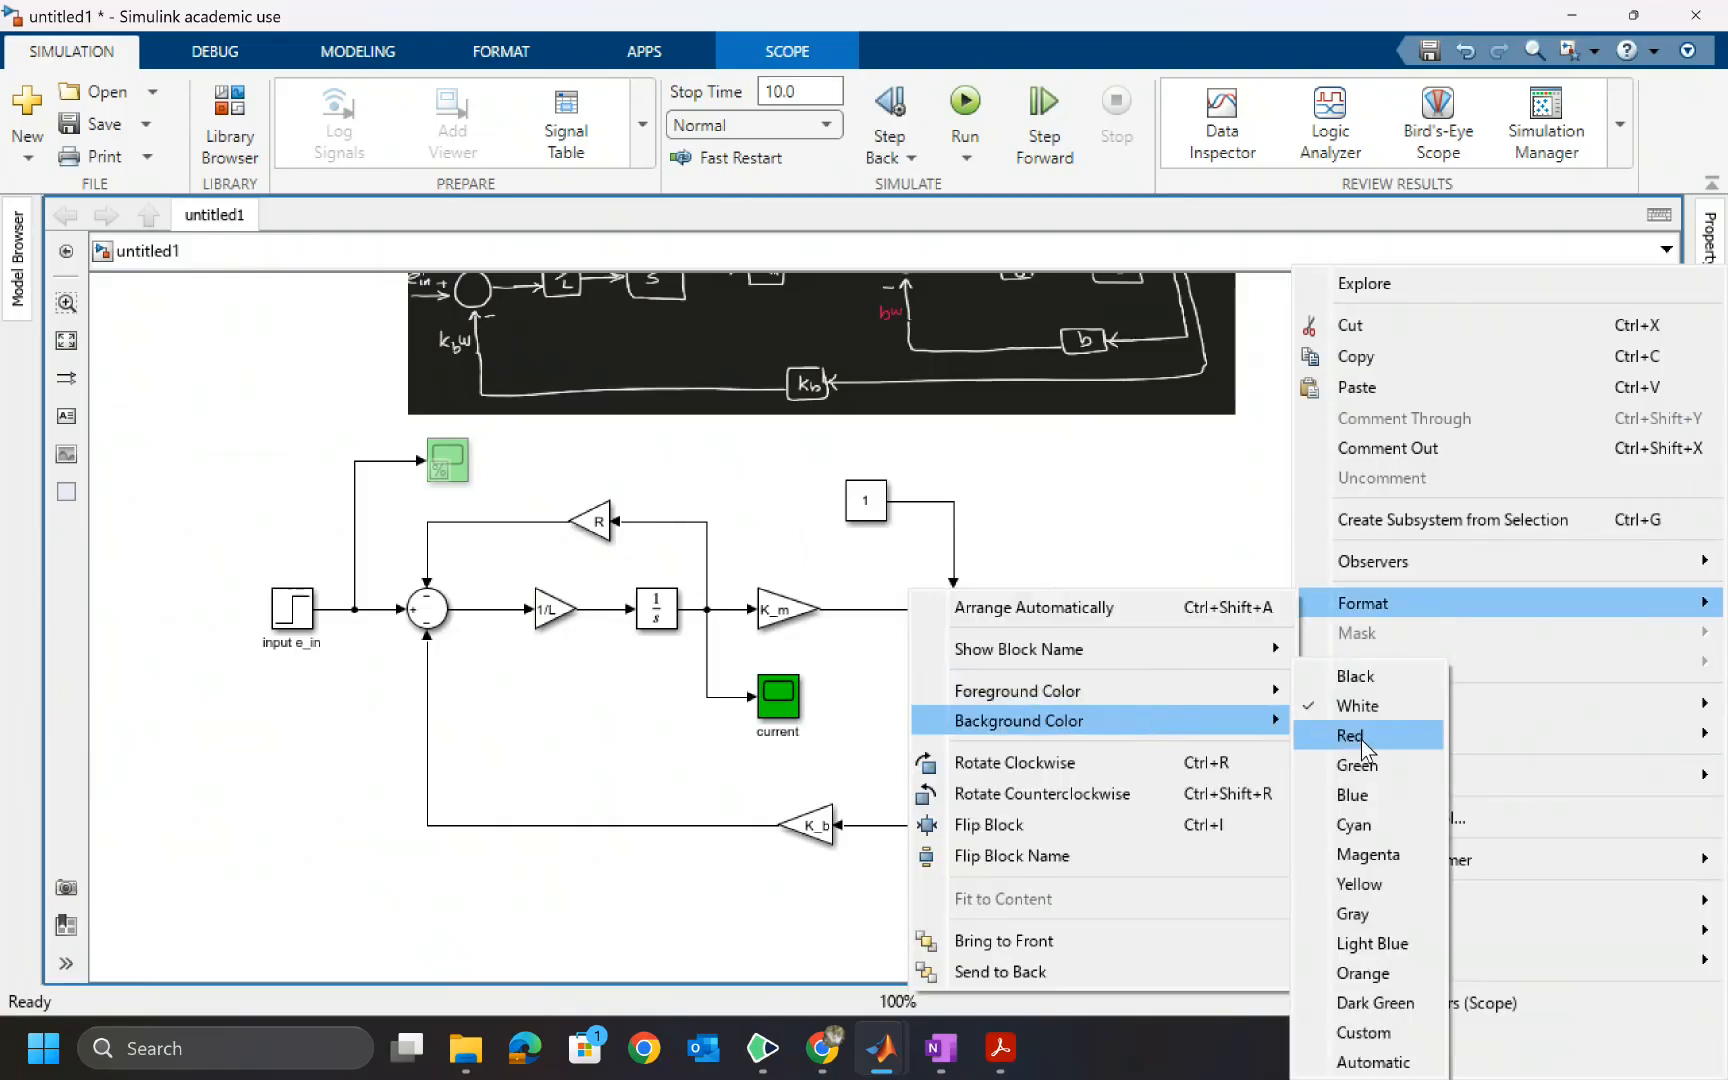
{"action": "left_click", "coordinate": [1360, 776]}
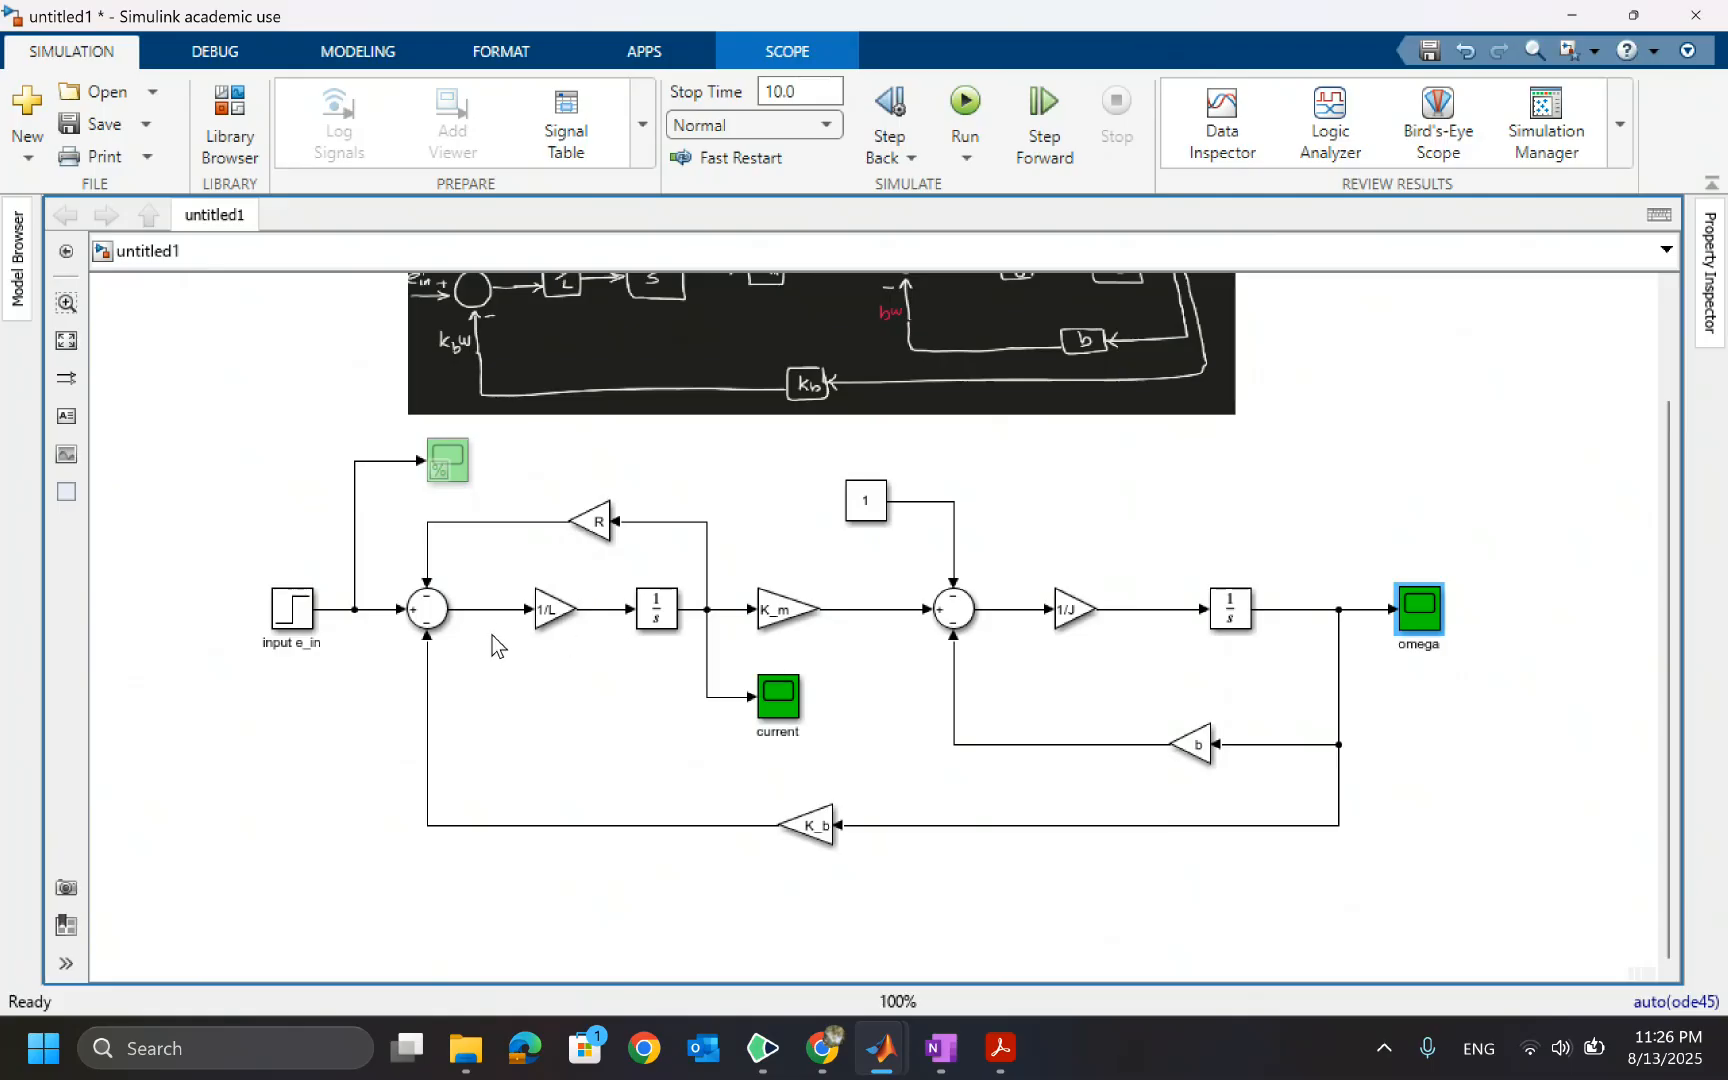
{"action": "left_click", "coordinate": [513, 560]}
Delete the Scope block connected to the step input
{"action": "left_click", "coordinate": [449, 464]}
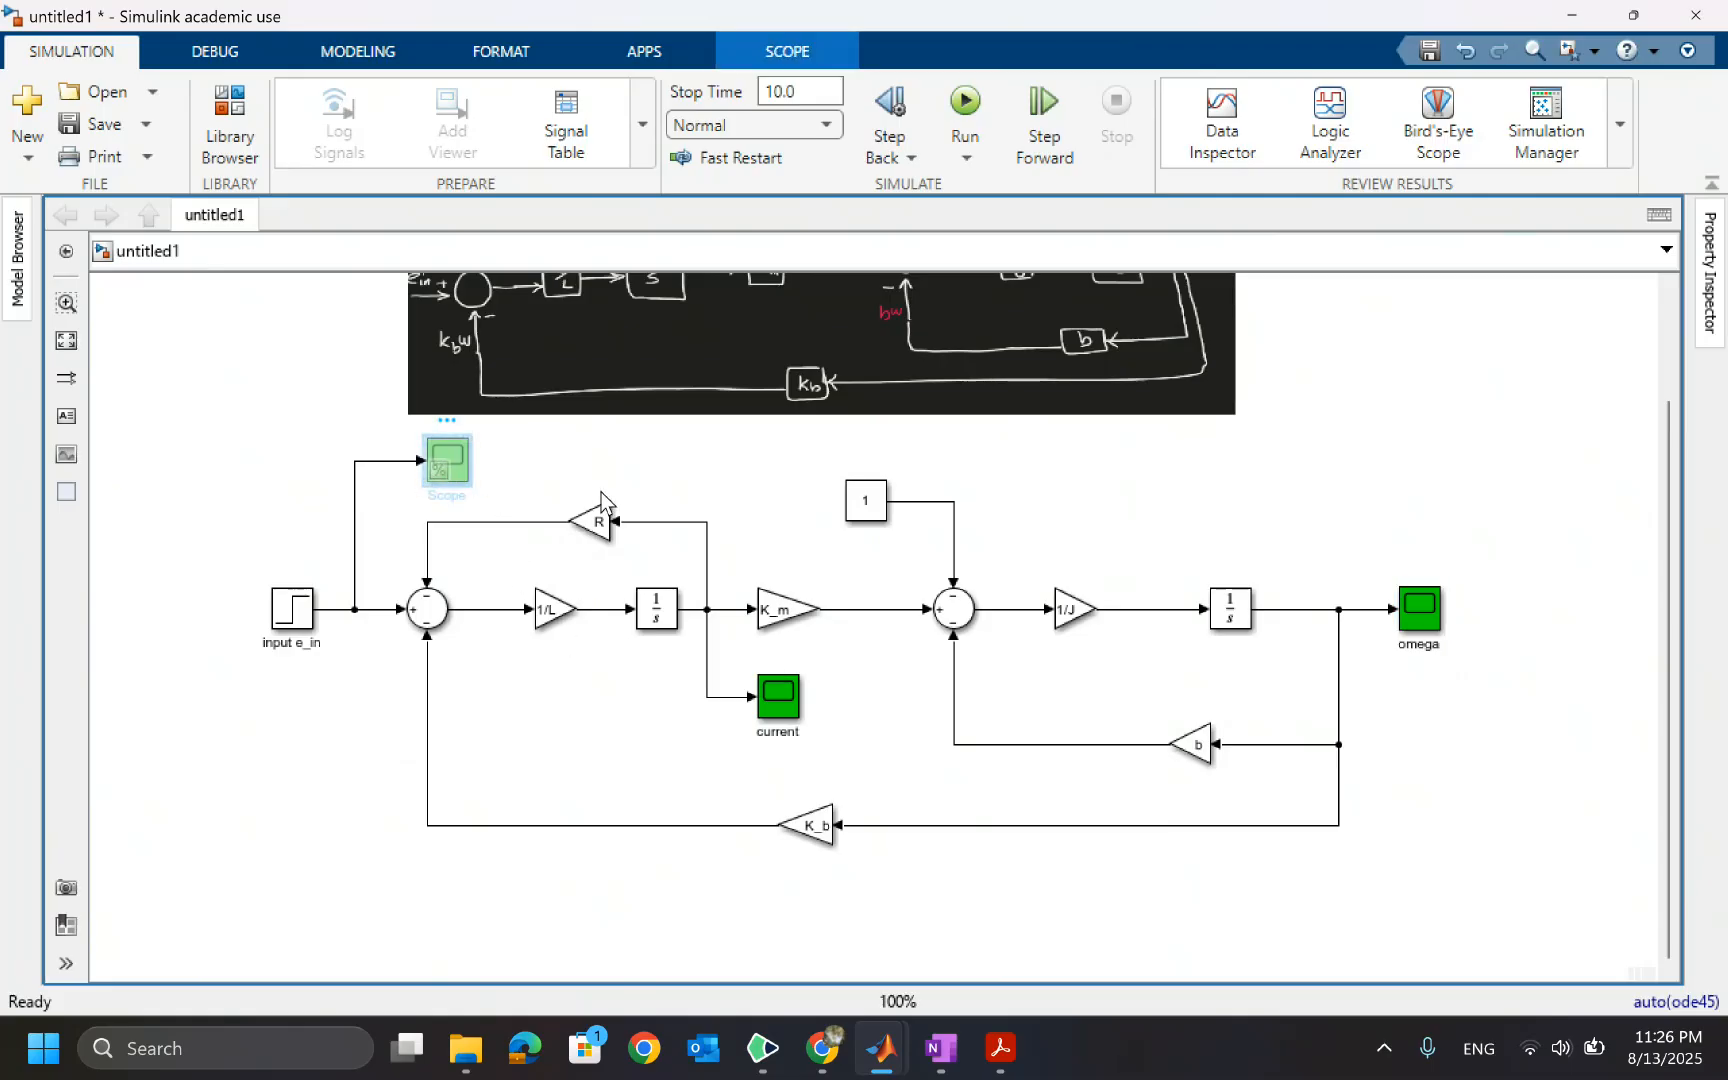
{"action": "key", "text": "Delete"}
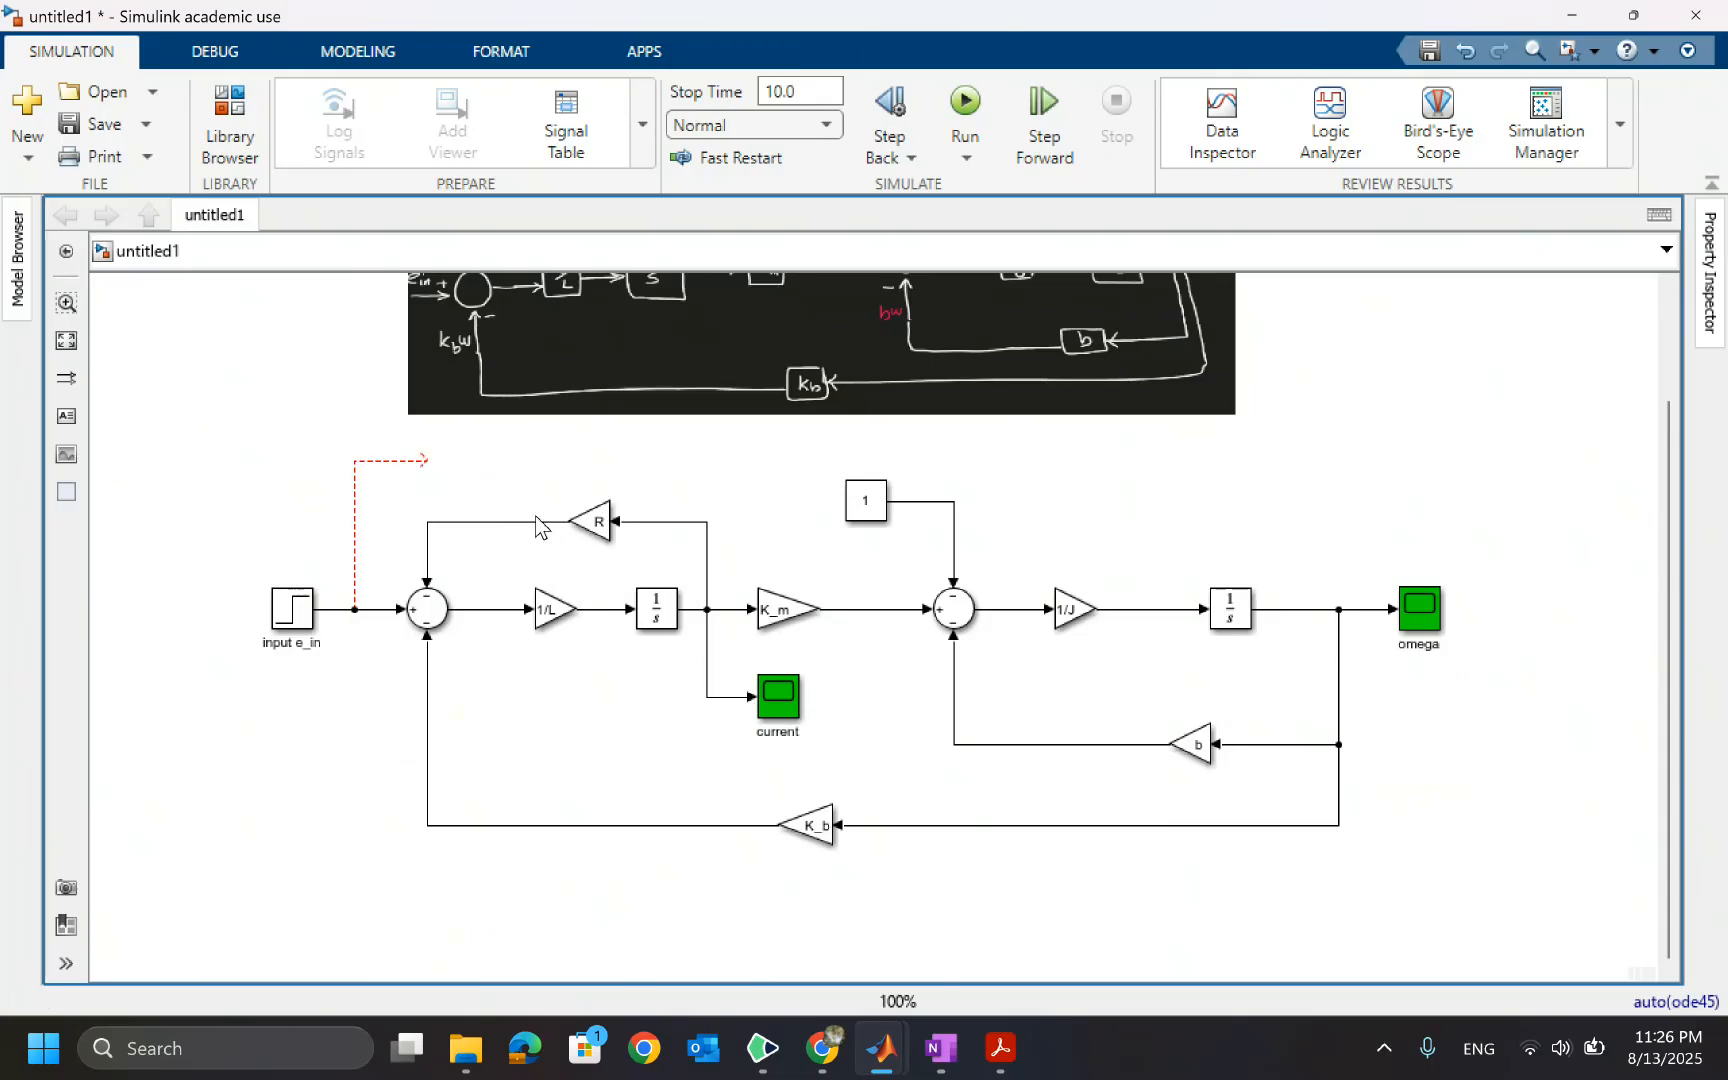
Add a Scope block above the step input and connect it to the input signal's branch
{"action": "double_click", "coordinate": [463, 460]}
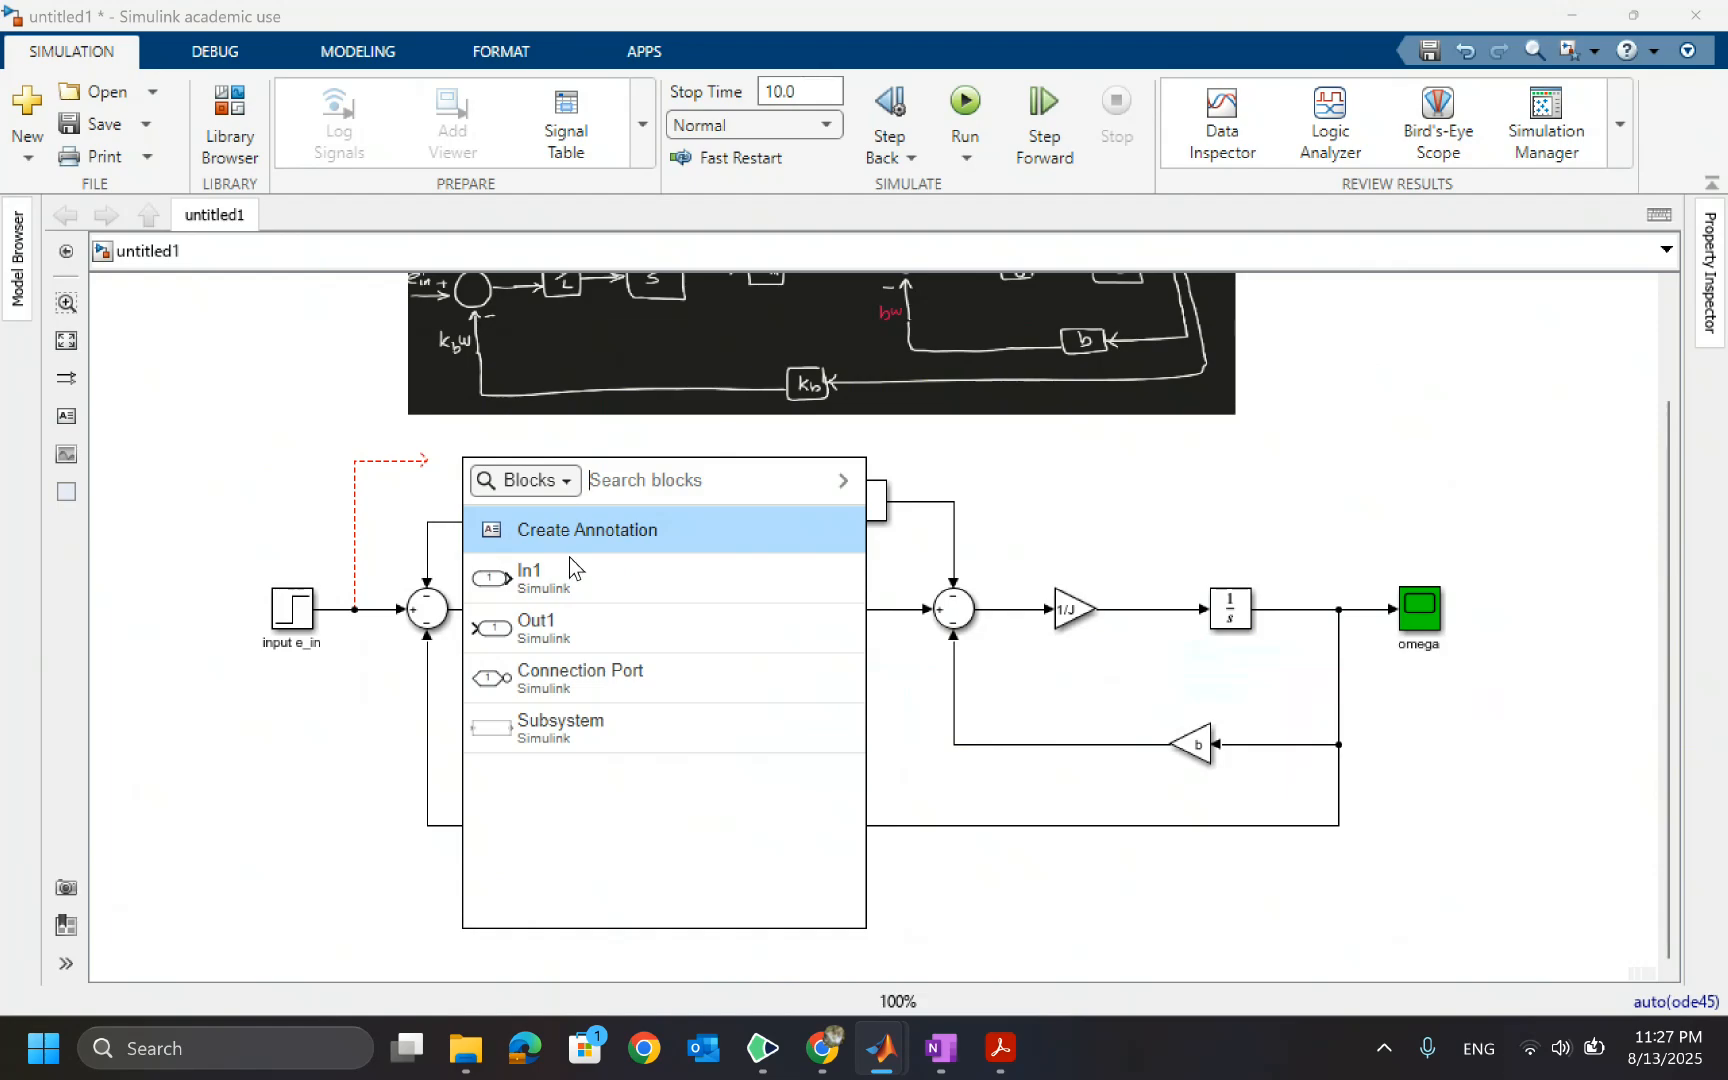
{"action": "type", "text": "scop"}
{"action": "key", "text": "Return"}
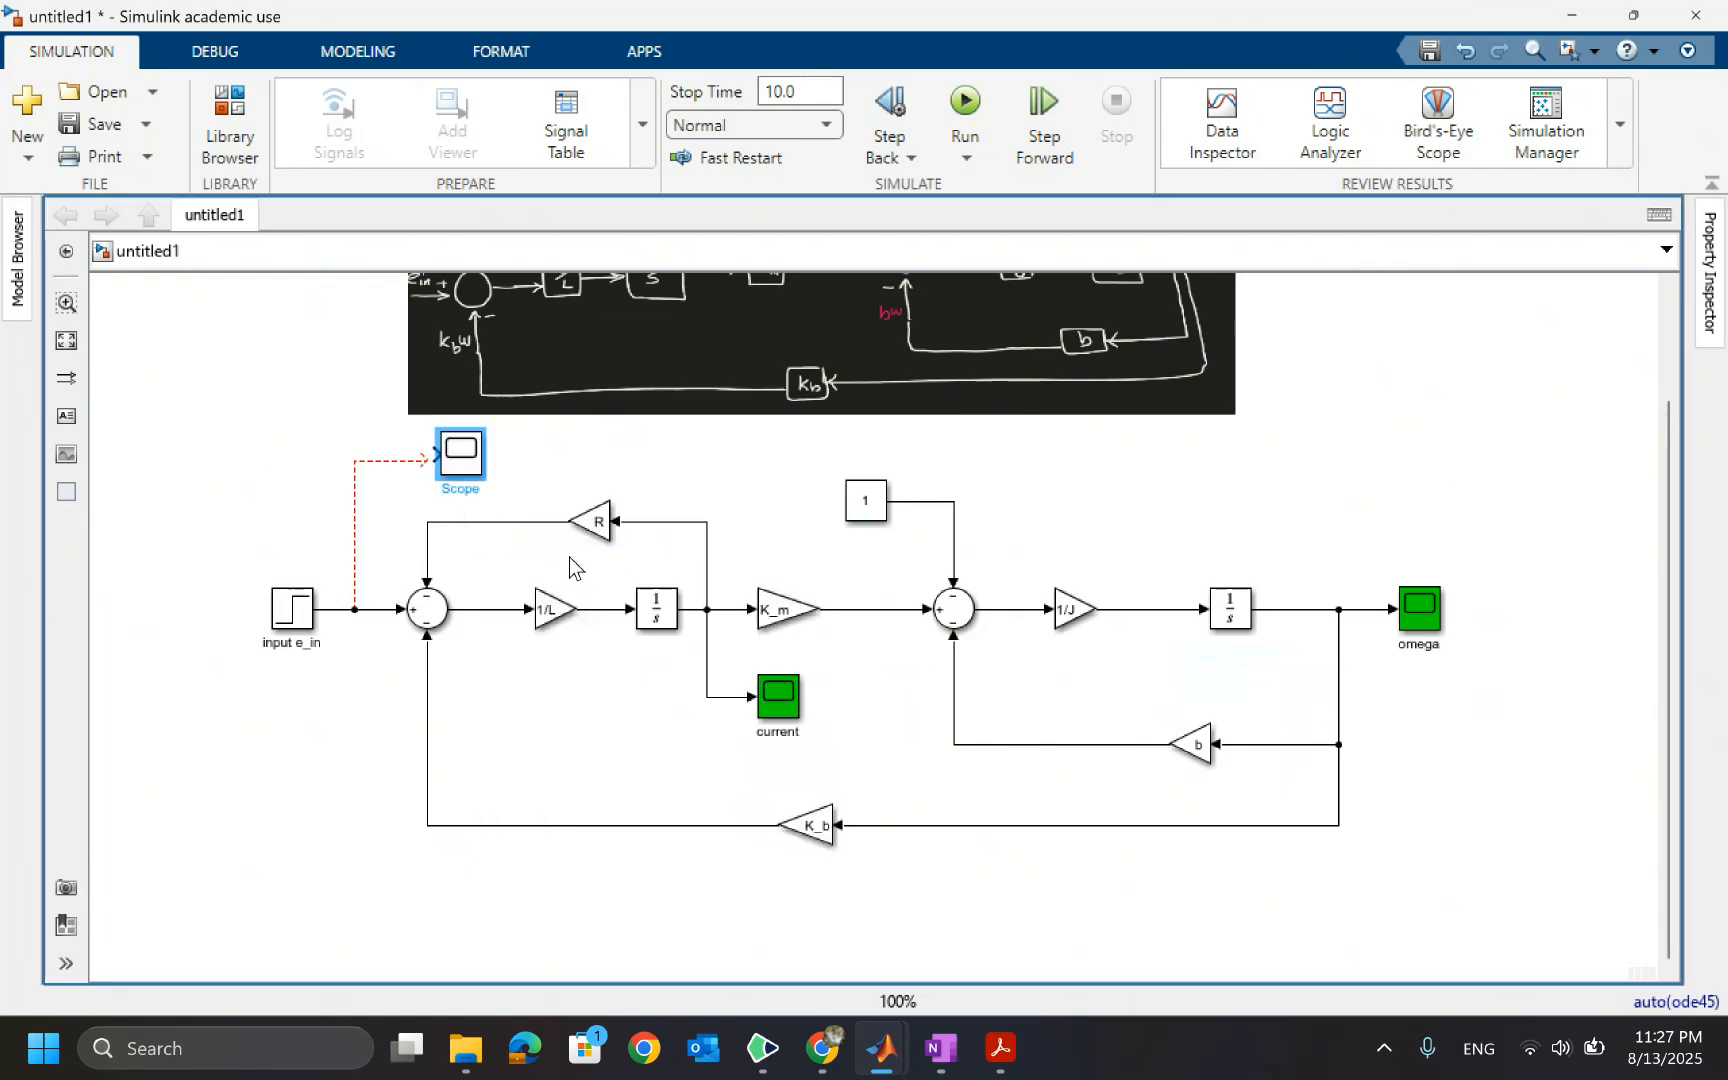
{"action": "left_click_drag", "start_coordinate": [446, 467], "coordinate": [433, 472]}
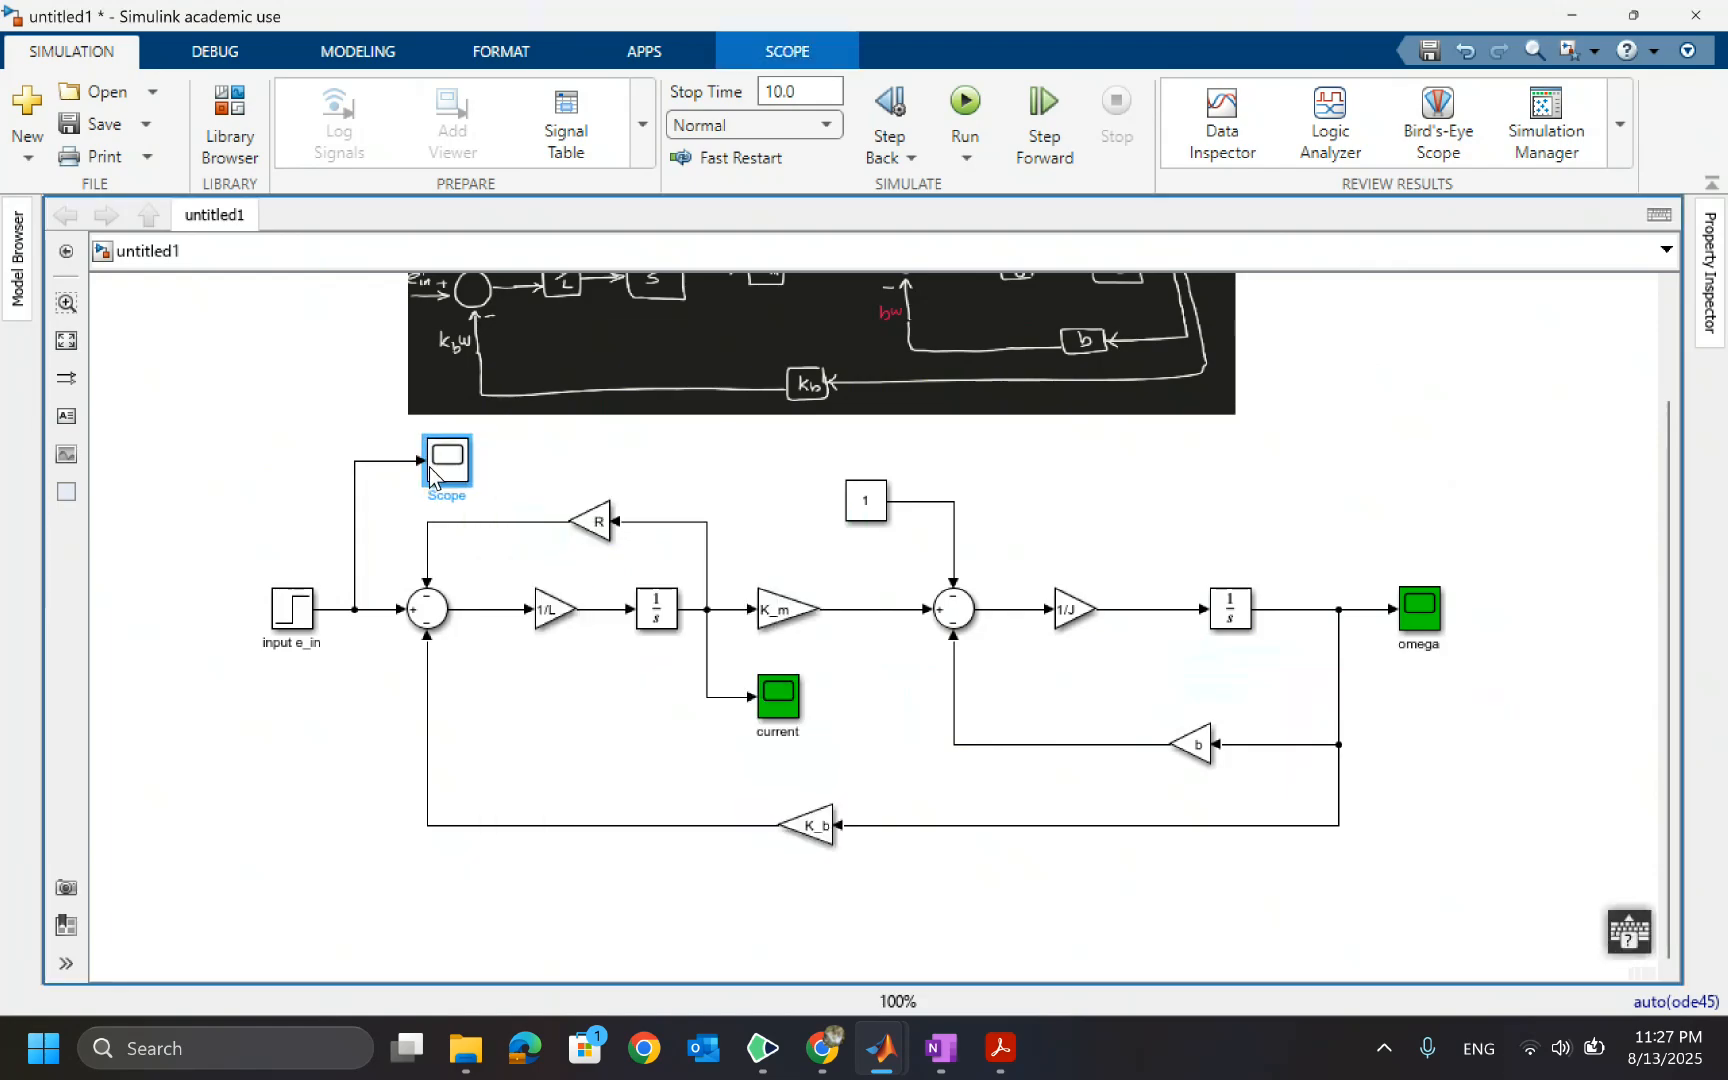
Set the new input Scope block's background colour to Green
{"action": "right_click", "coordinate": [446, 472]}
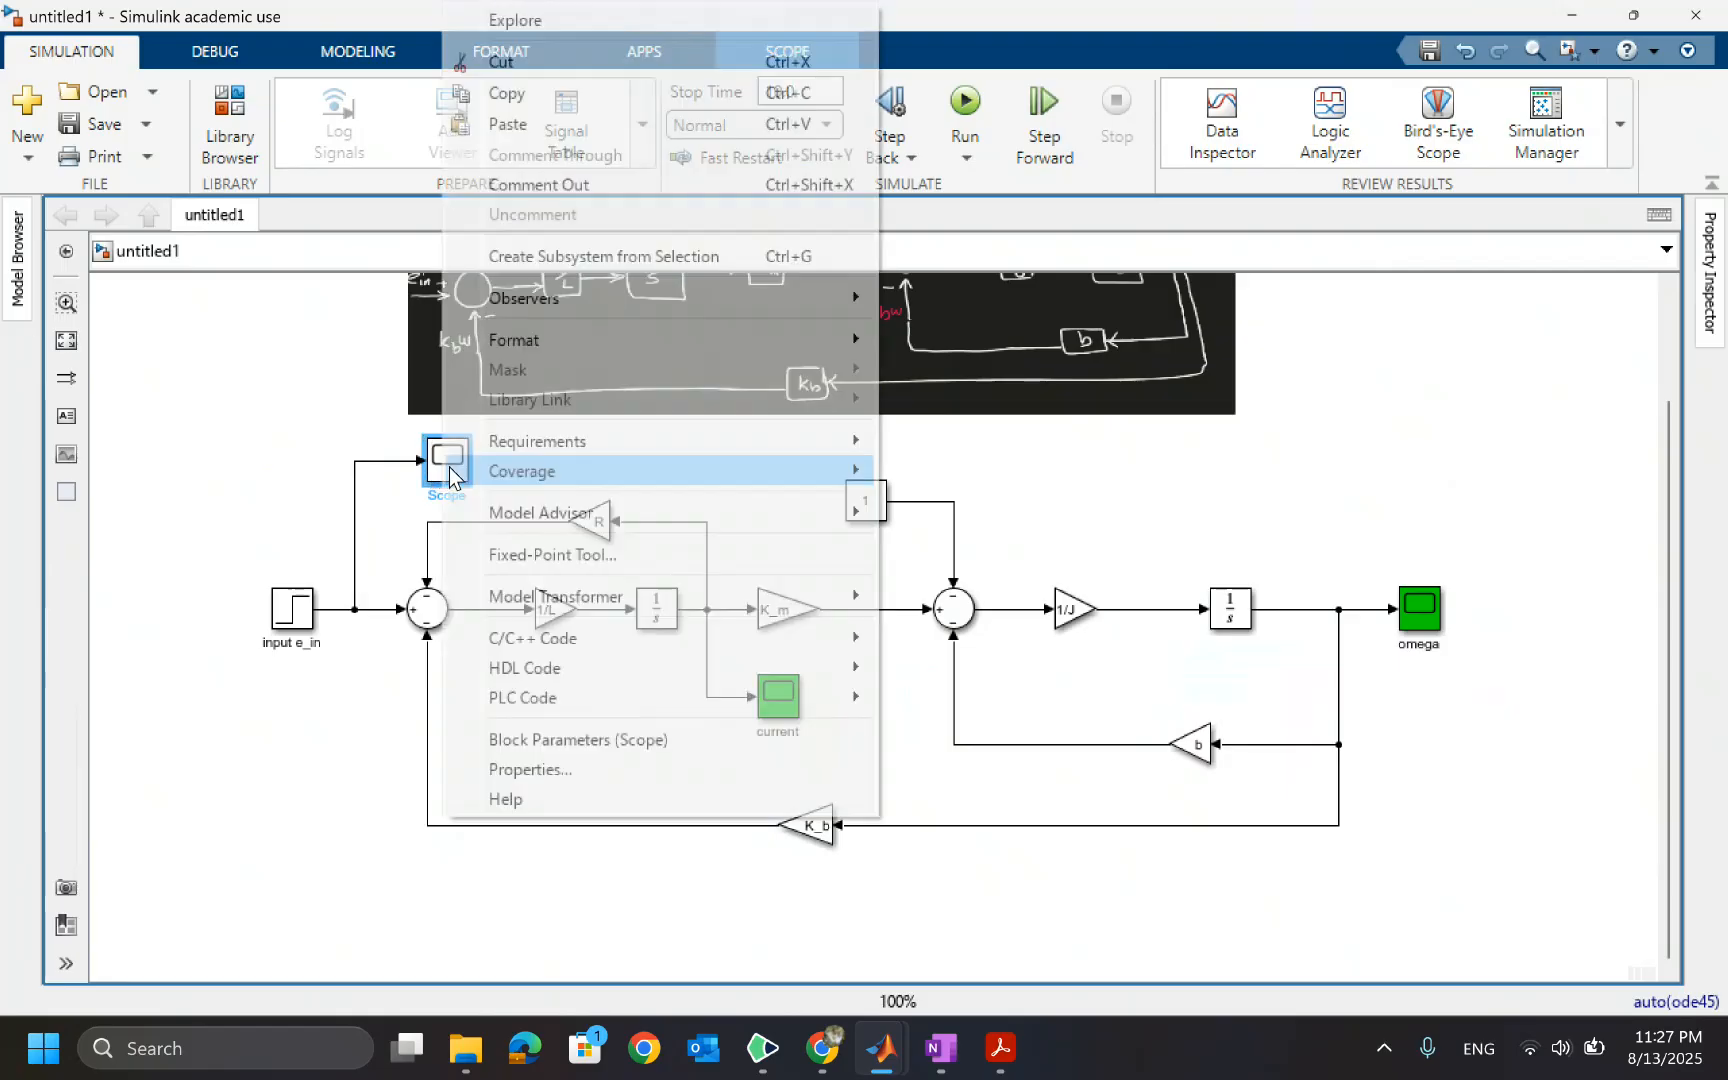
{"action": "mouse_move", "coordinate": [647, 342]}
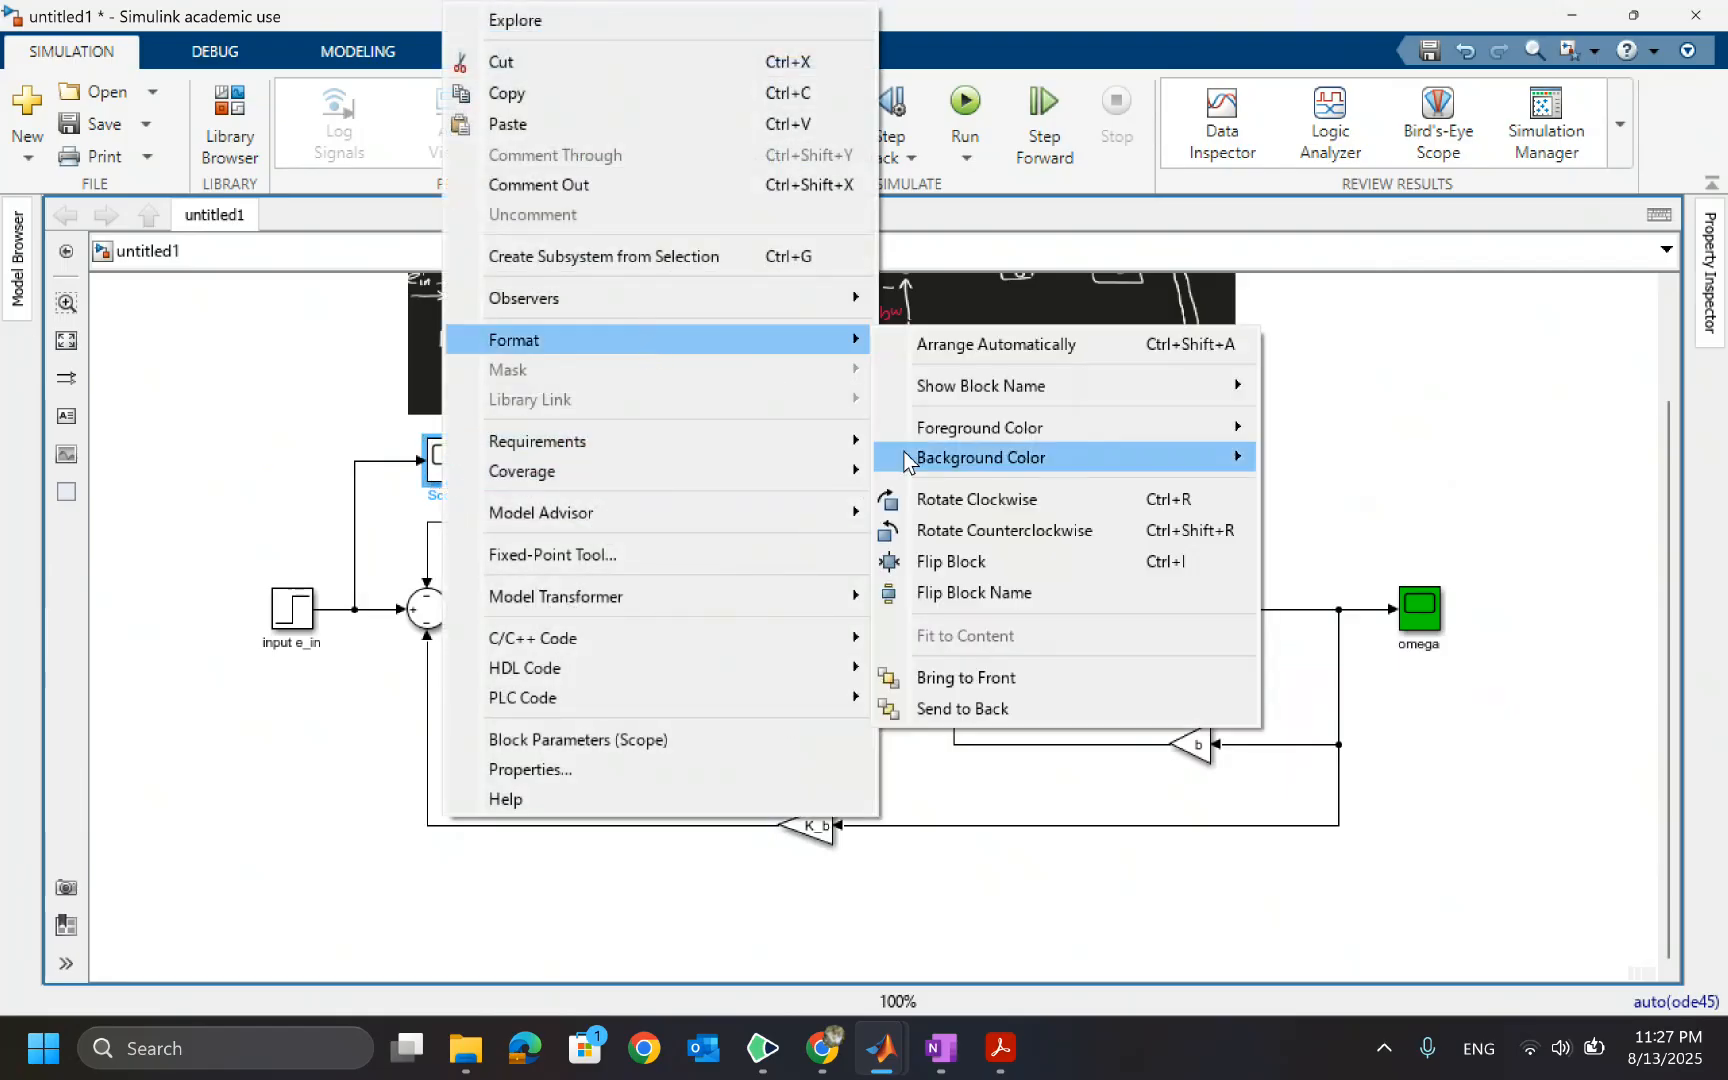
{"action": "mouse_move", "coordinate": [1206, 459]}
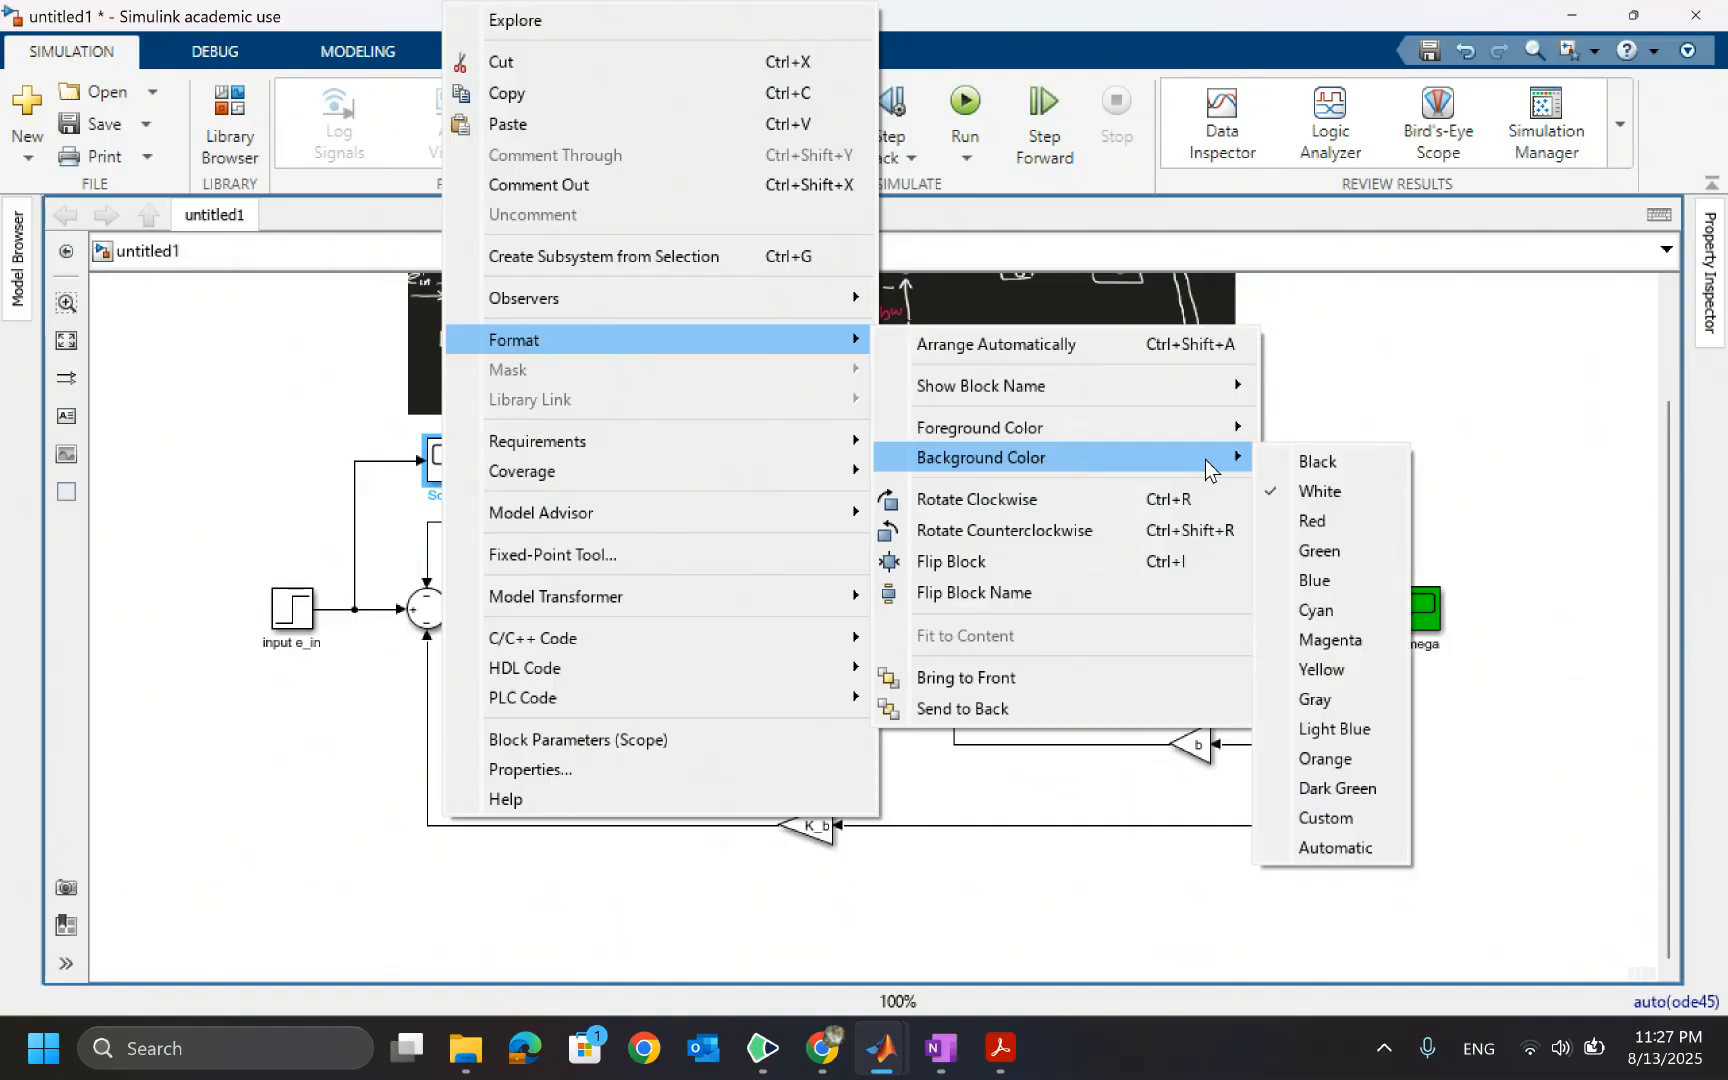
{"action": "left_click", "coordinate": [1328, 543]}
{"action": "left_click", "coordinate": [1449, 491]}
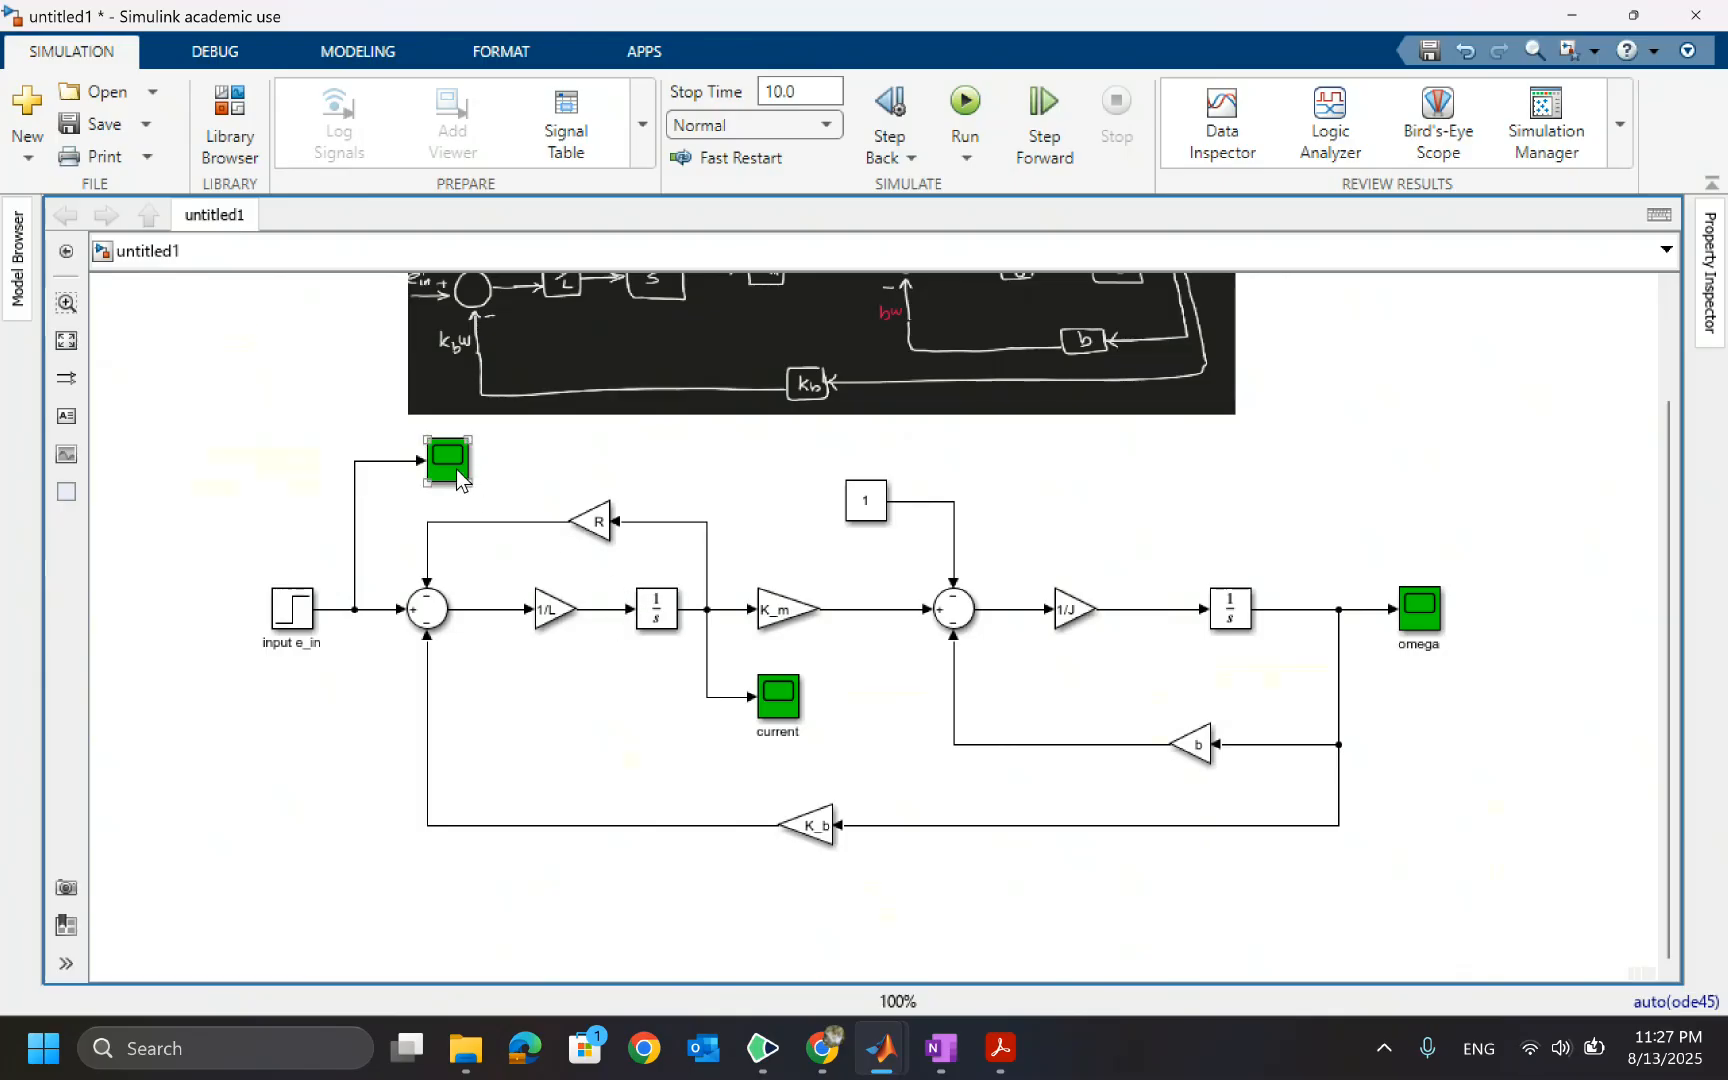
Add a Subsystem block to the model near the constant 1 block
{"action": "left_click", "coordinate": [994, 624]}
{"action": "double_click", "coordinate": [1169, 473]}
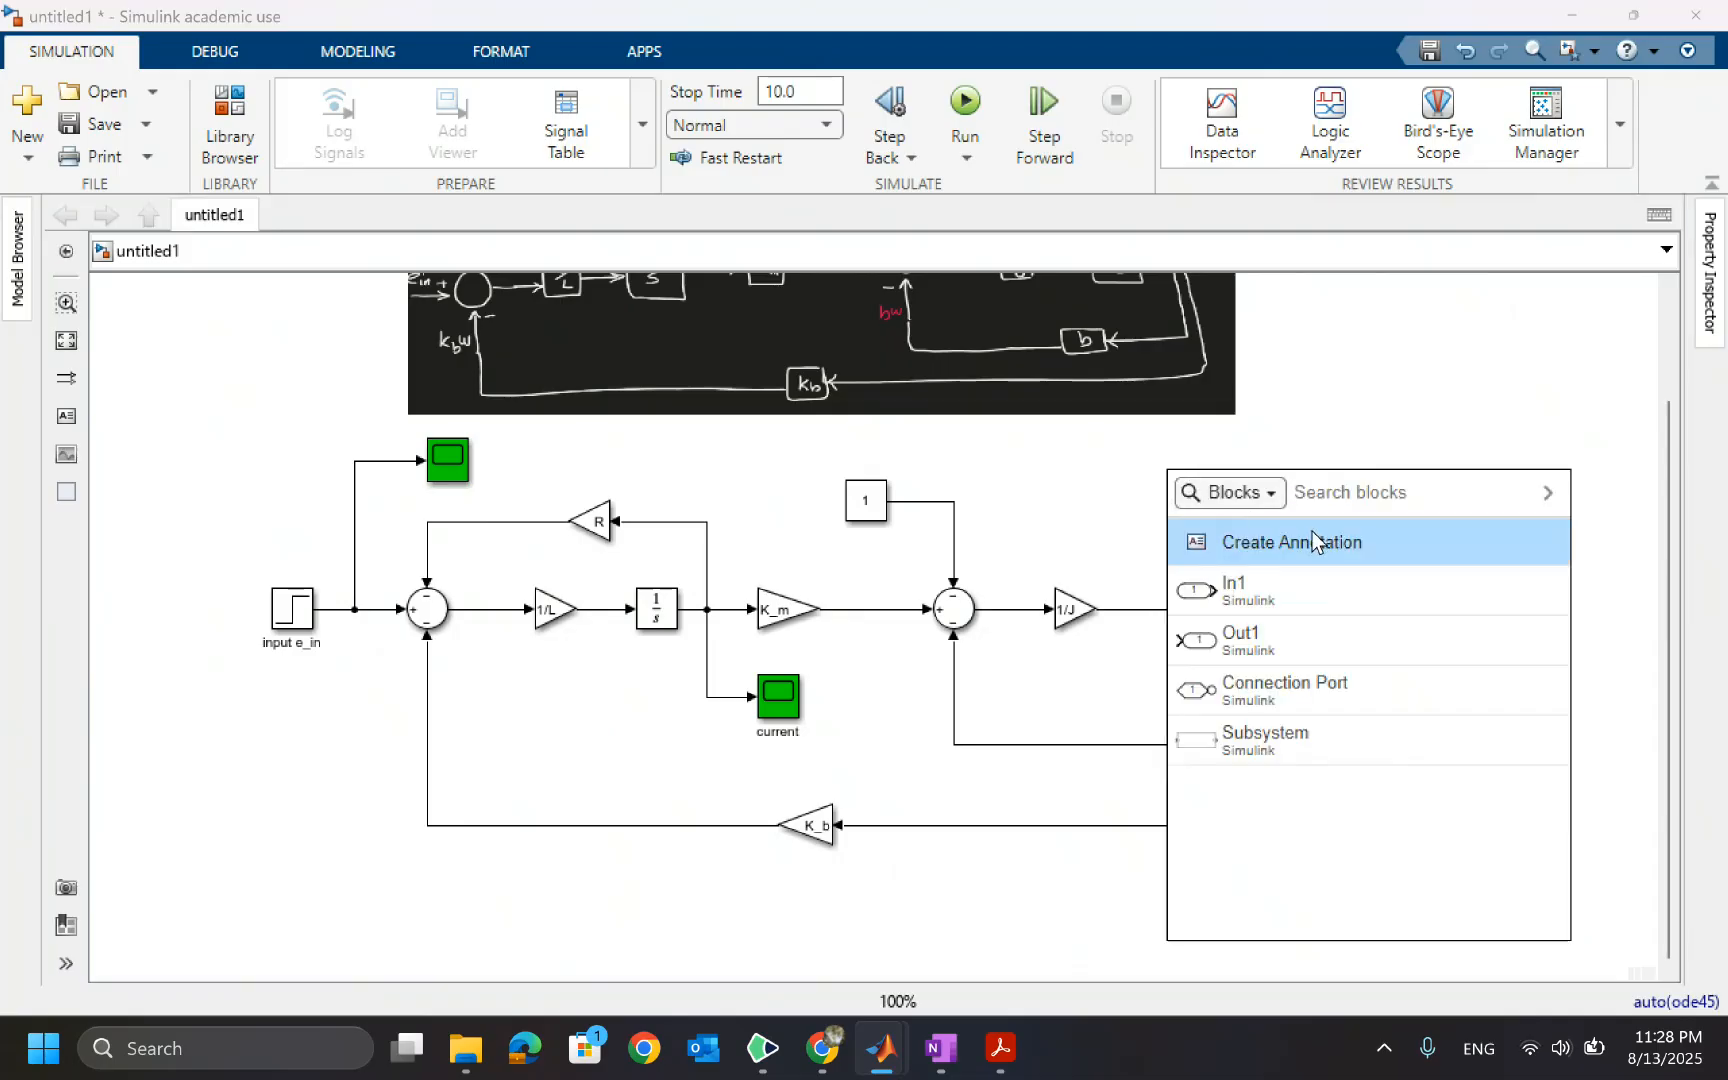
{"action": "type", "text": "sub"}
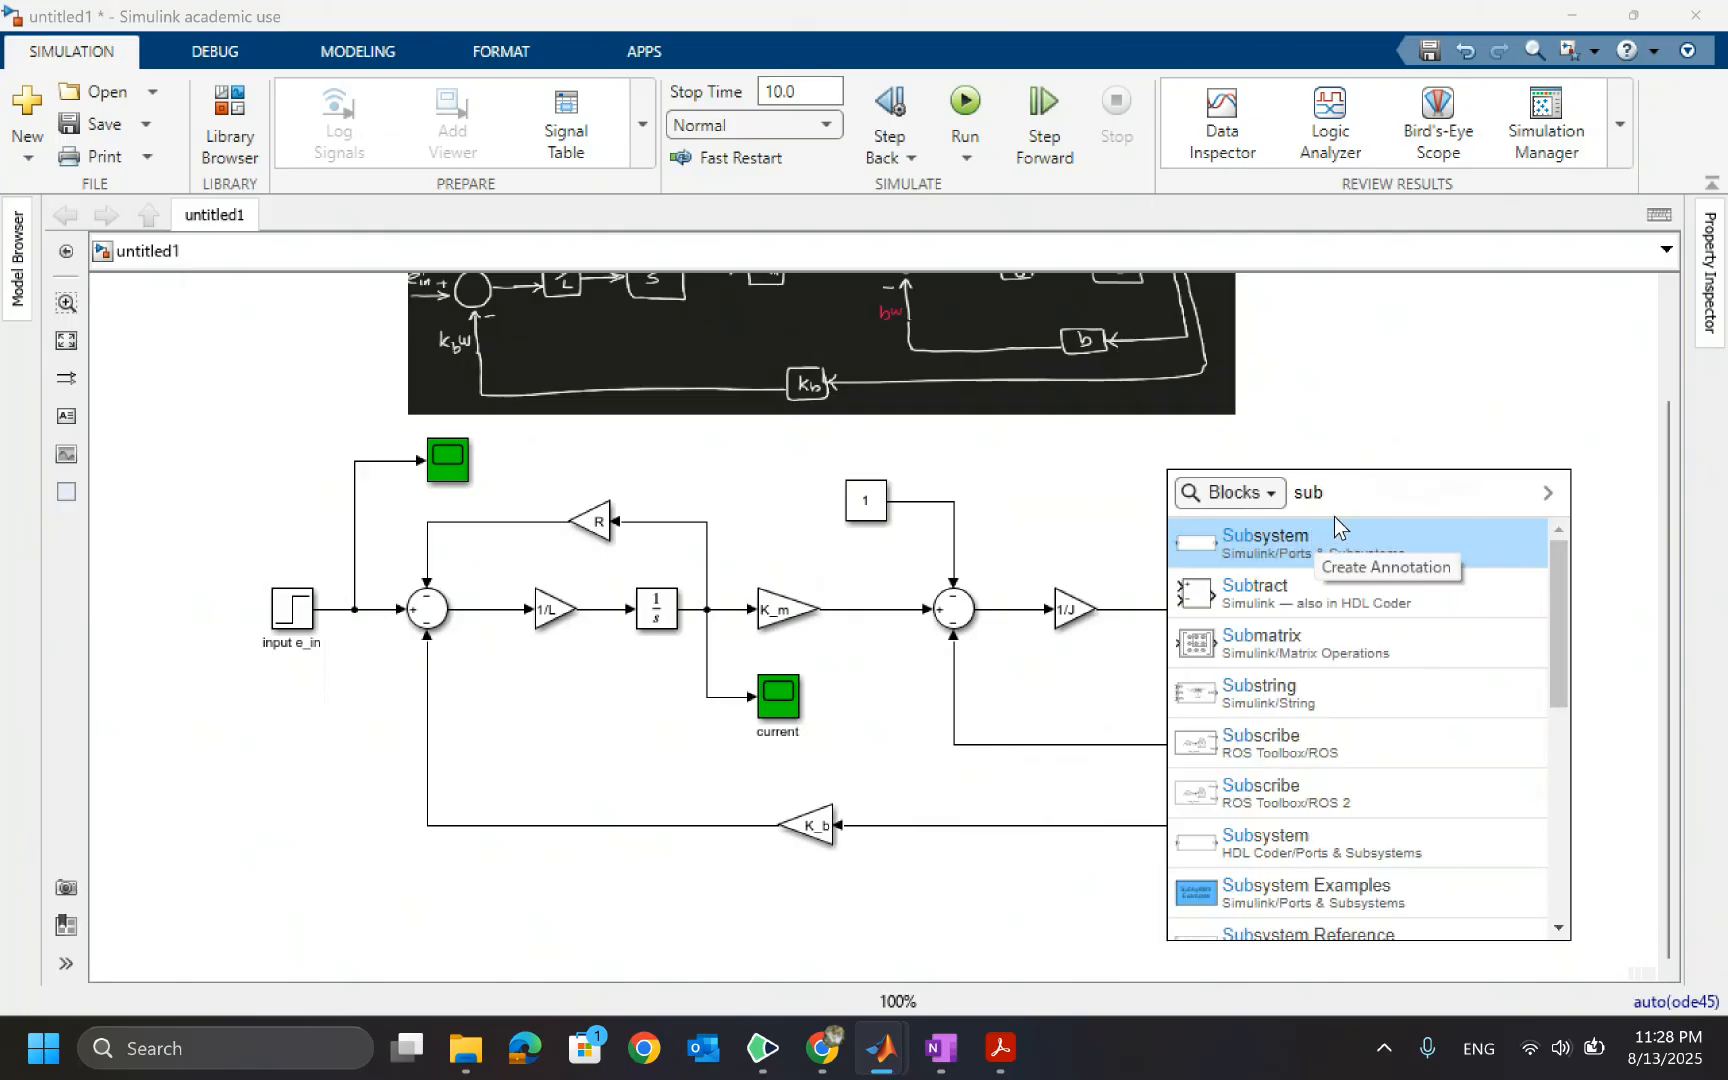
{"action": "left_click", "coordinate": [1262, 540]}
{"action": "left_click_drag", "start_coordinate": [1166, 457], "coordinate": [1092, 461]}
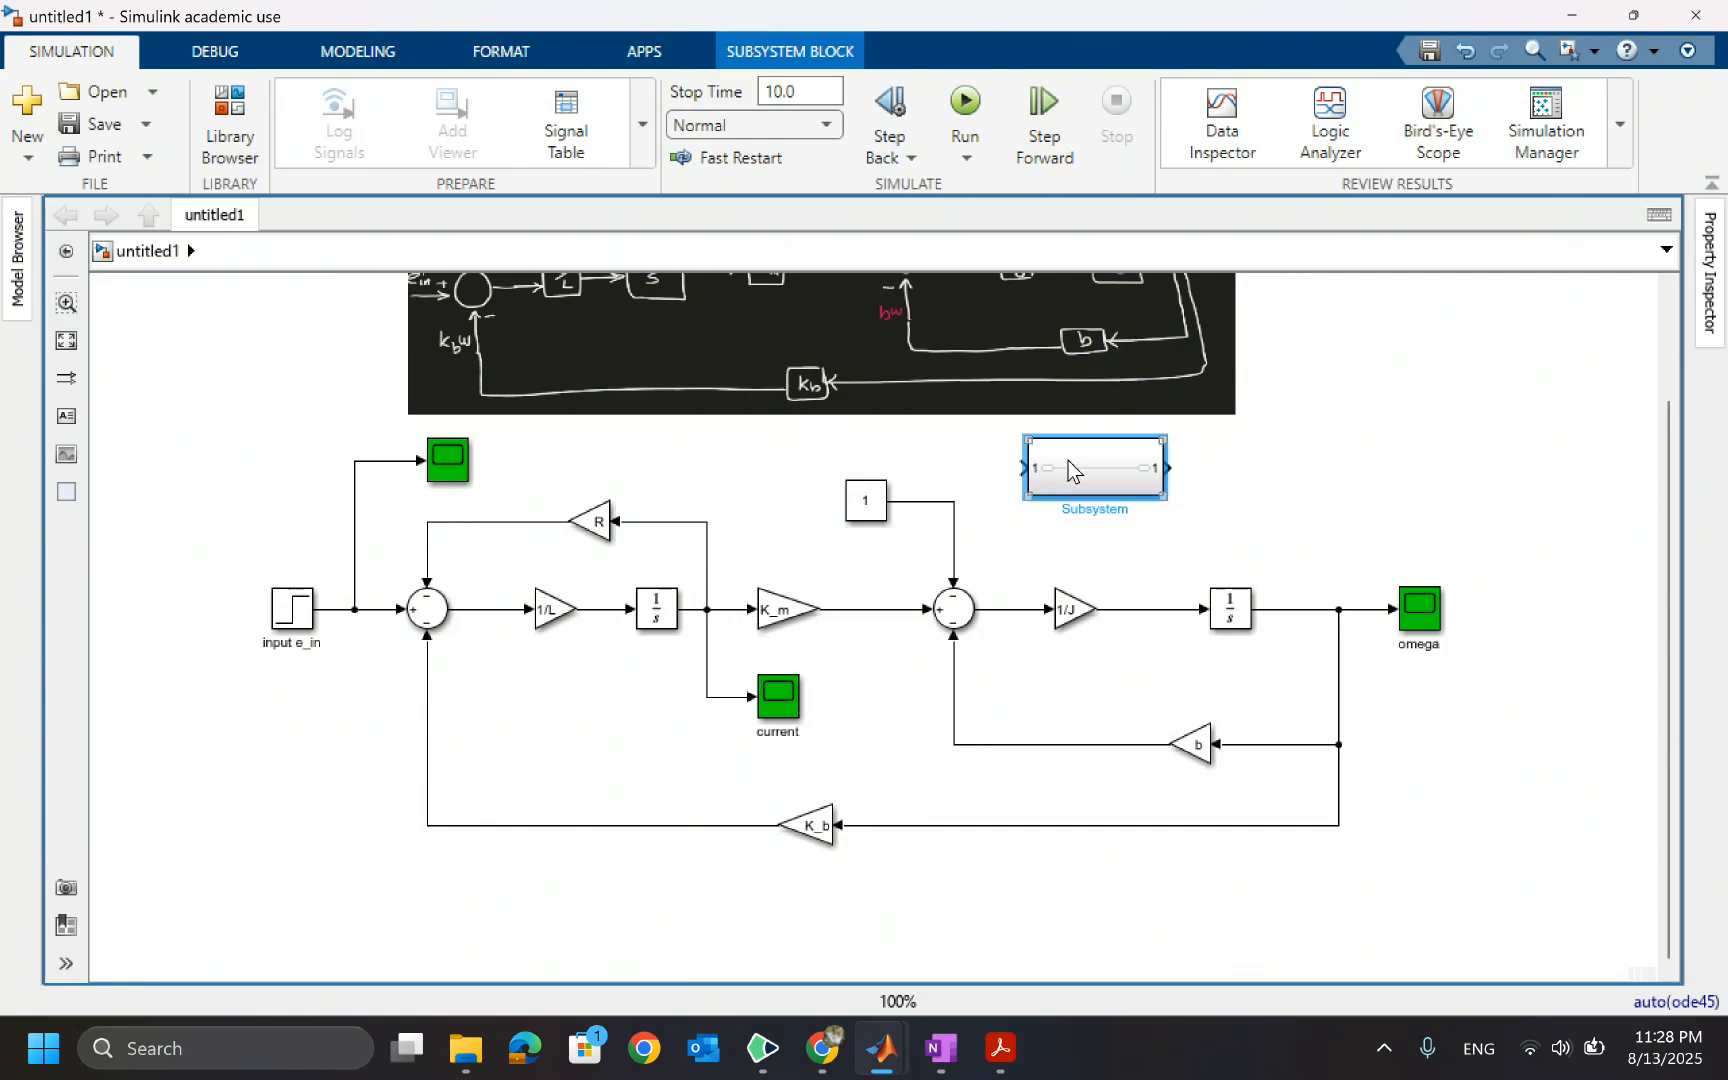
Open the Subsystem to examine its default contents, then move the block to the model's upper right
{"action": "left_click", "coordinate": [855, 518]}
{"action": "left_click", "coordinate": [752, 612]}
{"action": "left_click", "coordinate": [1072, 472]}
{"action": "double_click", "coordinate": [1072, 464]}
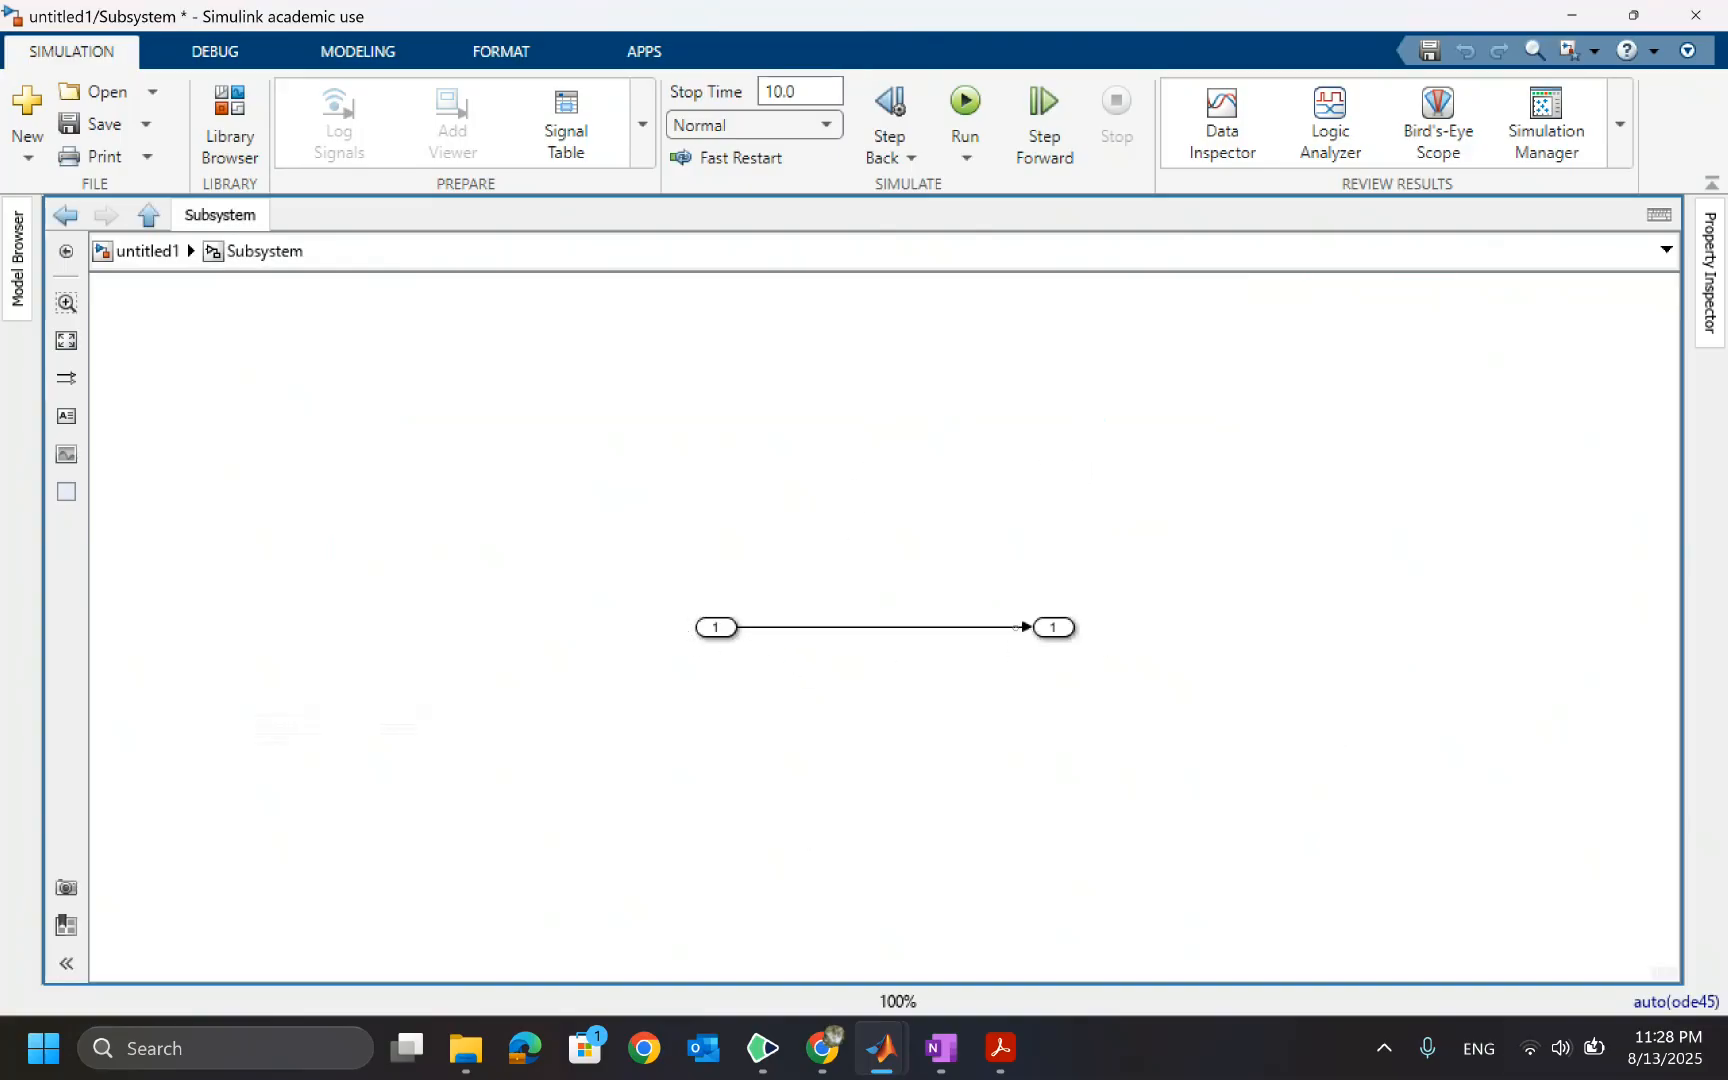
{"action": "left_click", "coordinate": [867, 628]}
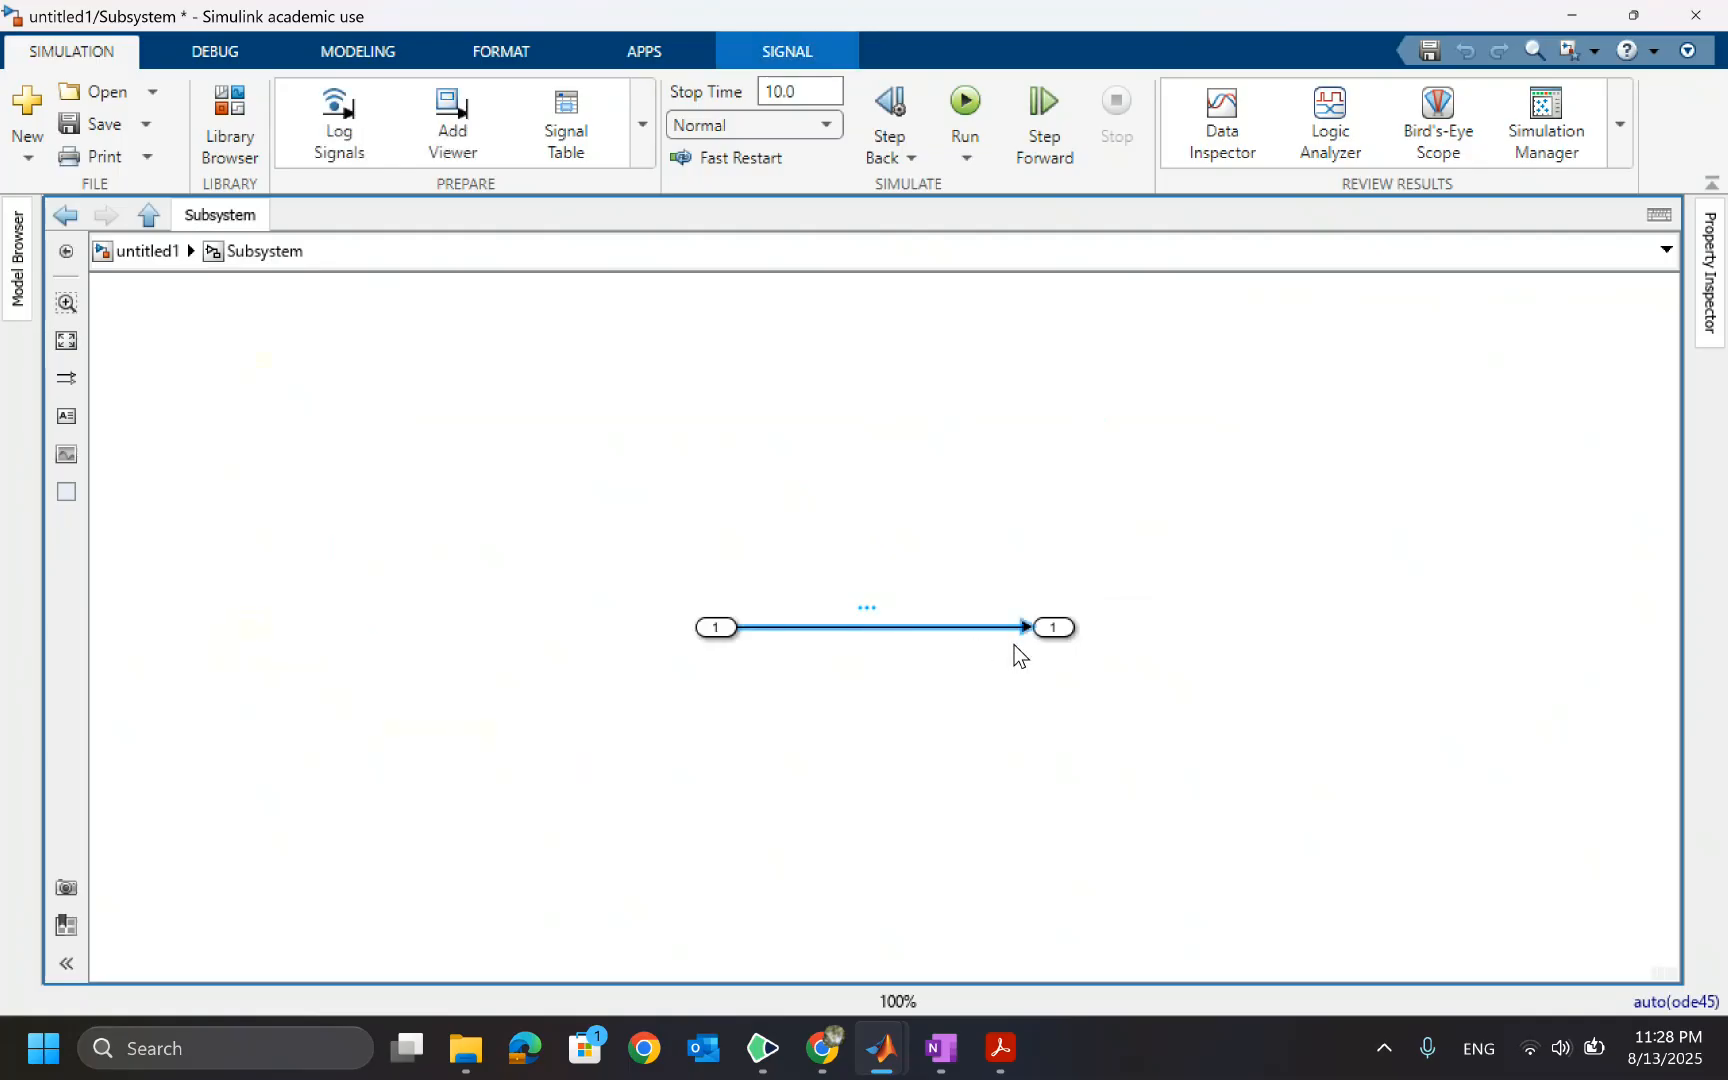
{"action": "left_click", "coordinate": [135, 251]}
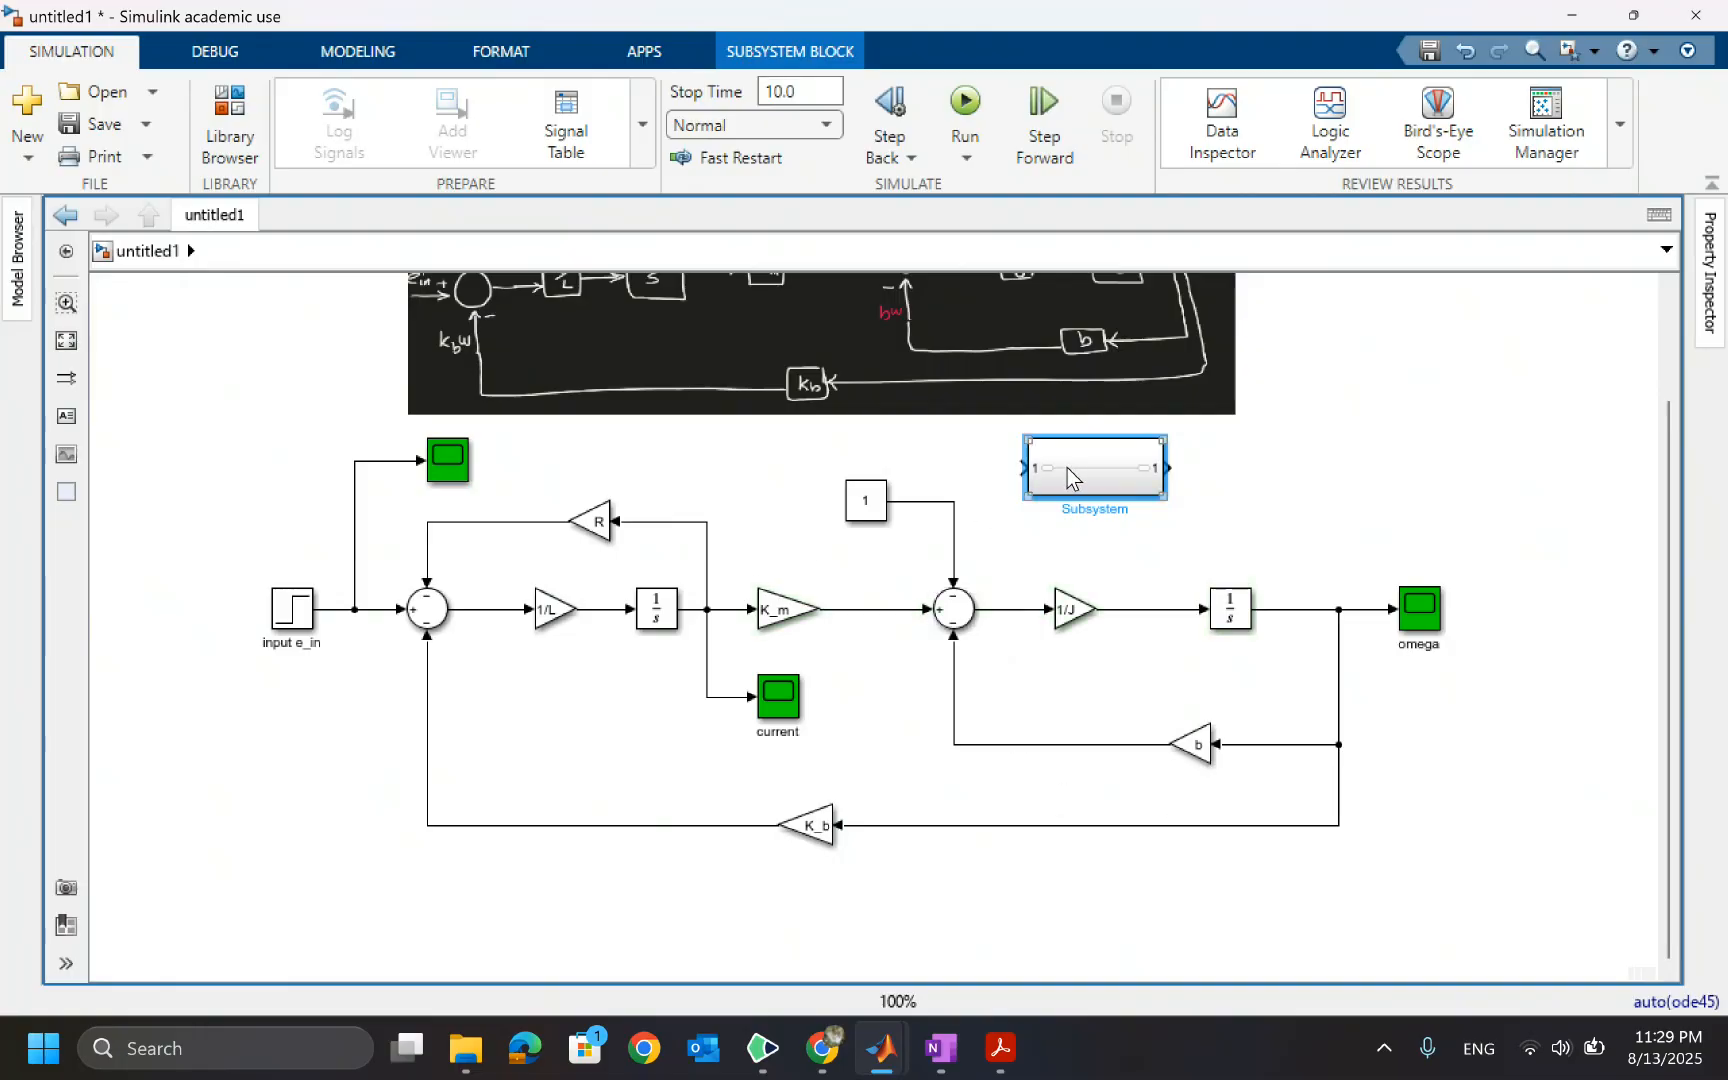
{"action": "left_click_drag", "start_coordinate": [1066, 468], "coordinate": [1346, 479]}
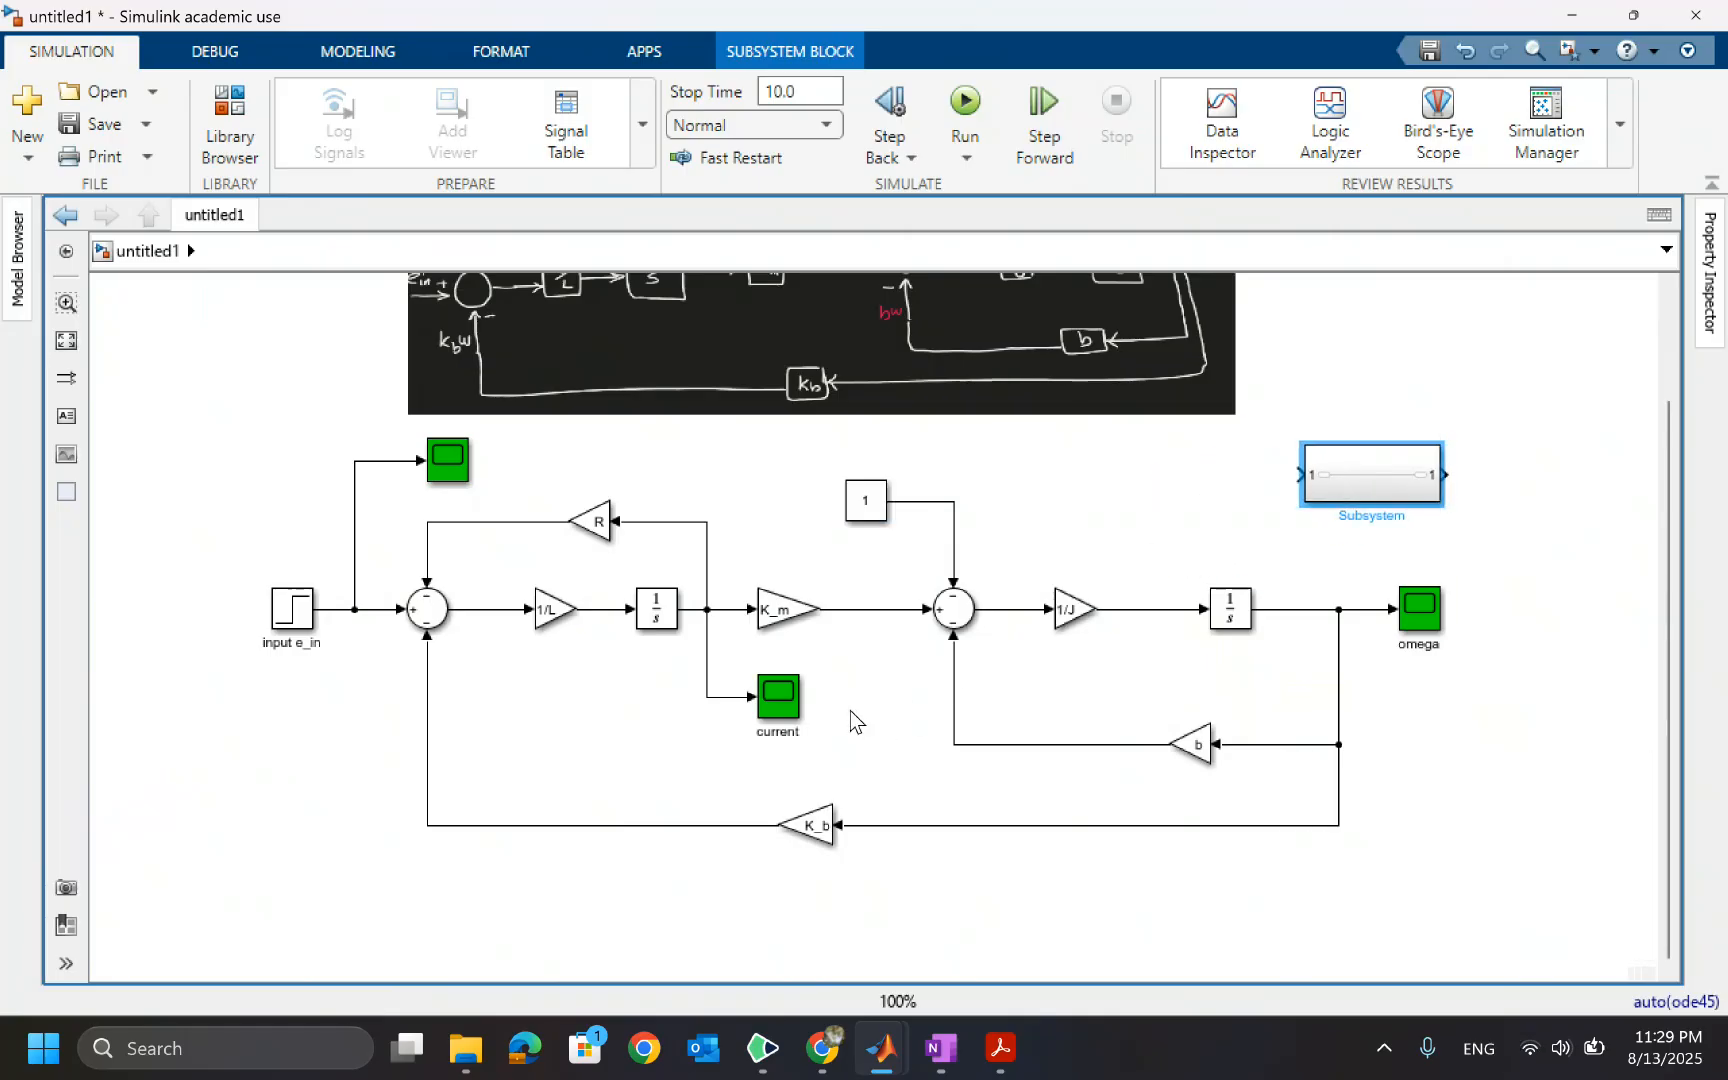
Delete the line from K_m to the mechanical sum and cut the electrical loop blocks (1/L, integrator, K_m, R, current scope)
{"action": "left_click", "coordinate": [865, 608]}
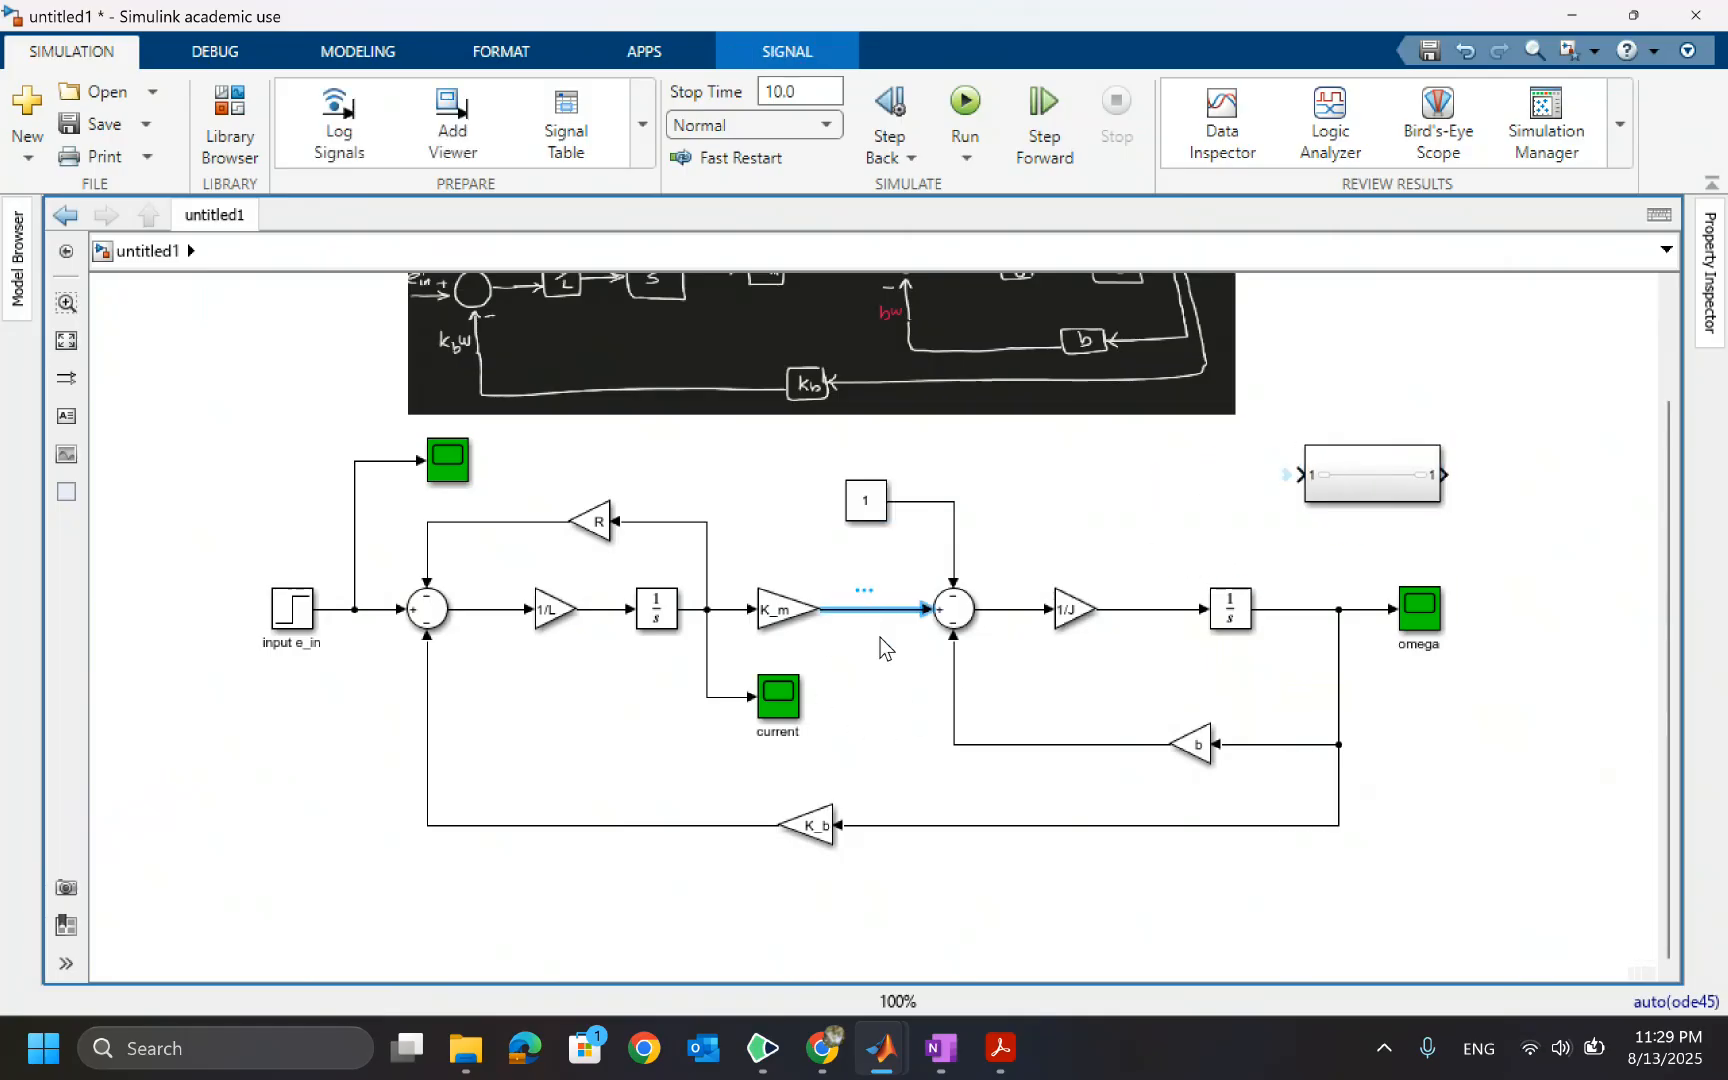
{"action": "key", "text": "Delete"}
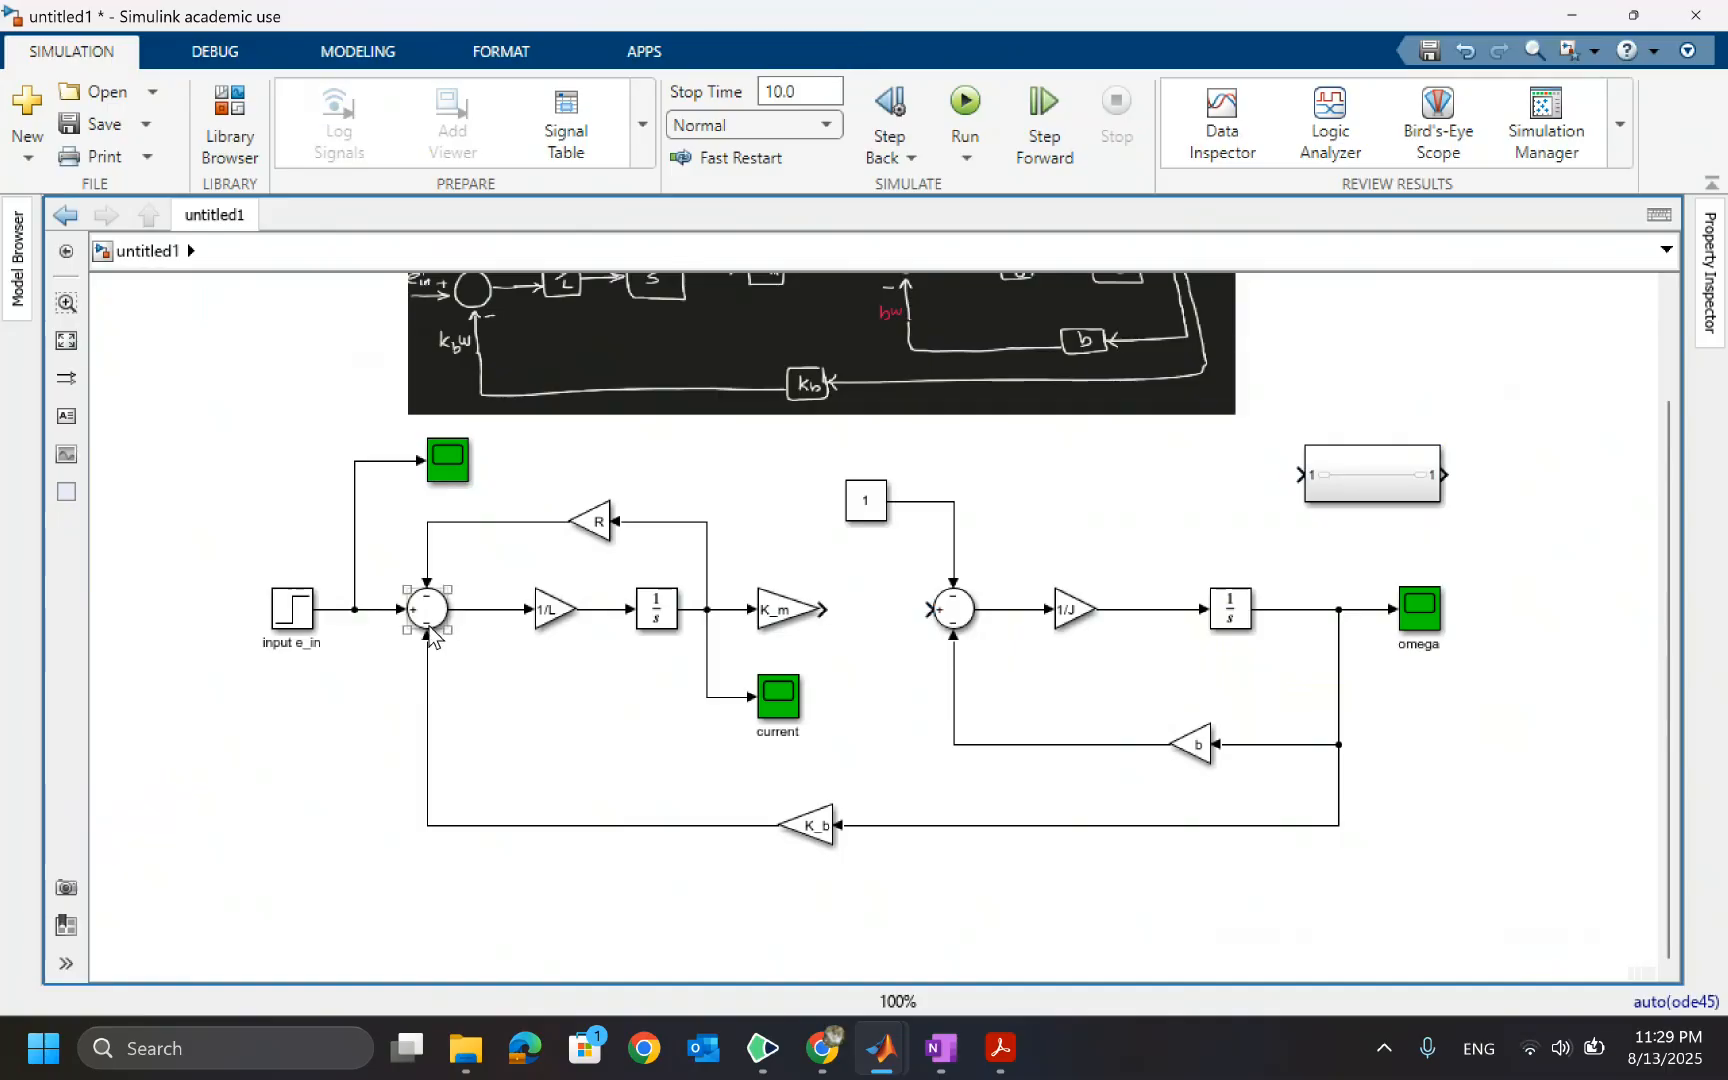
{"action": "left_click", "coordinate": [493, 624]}
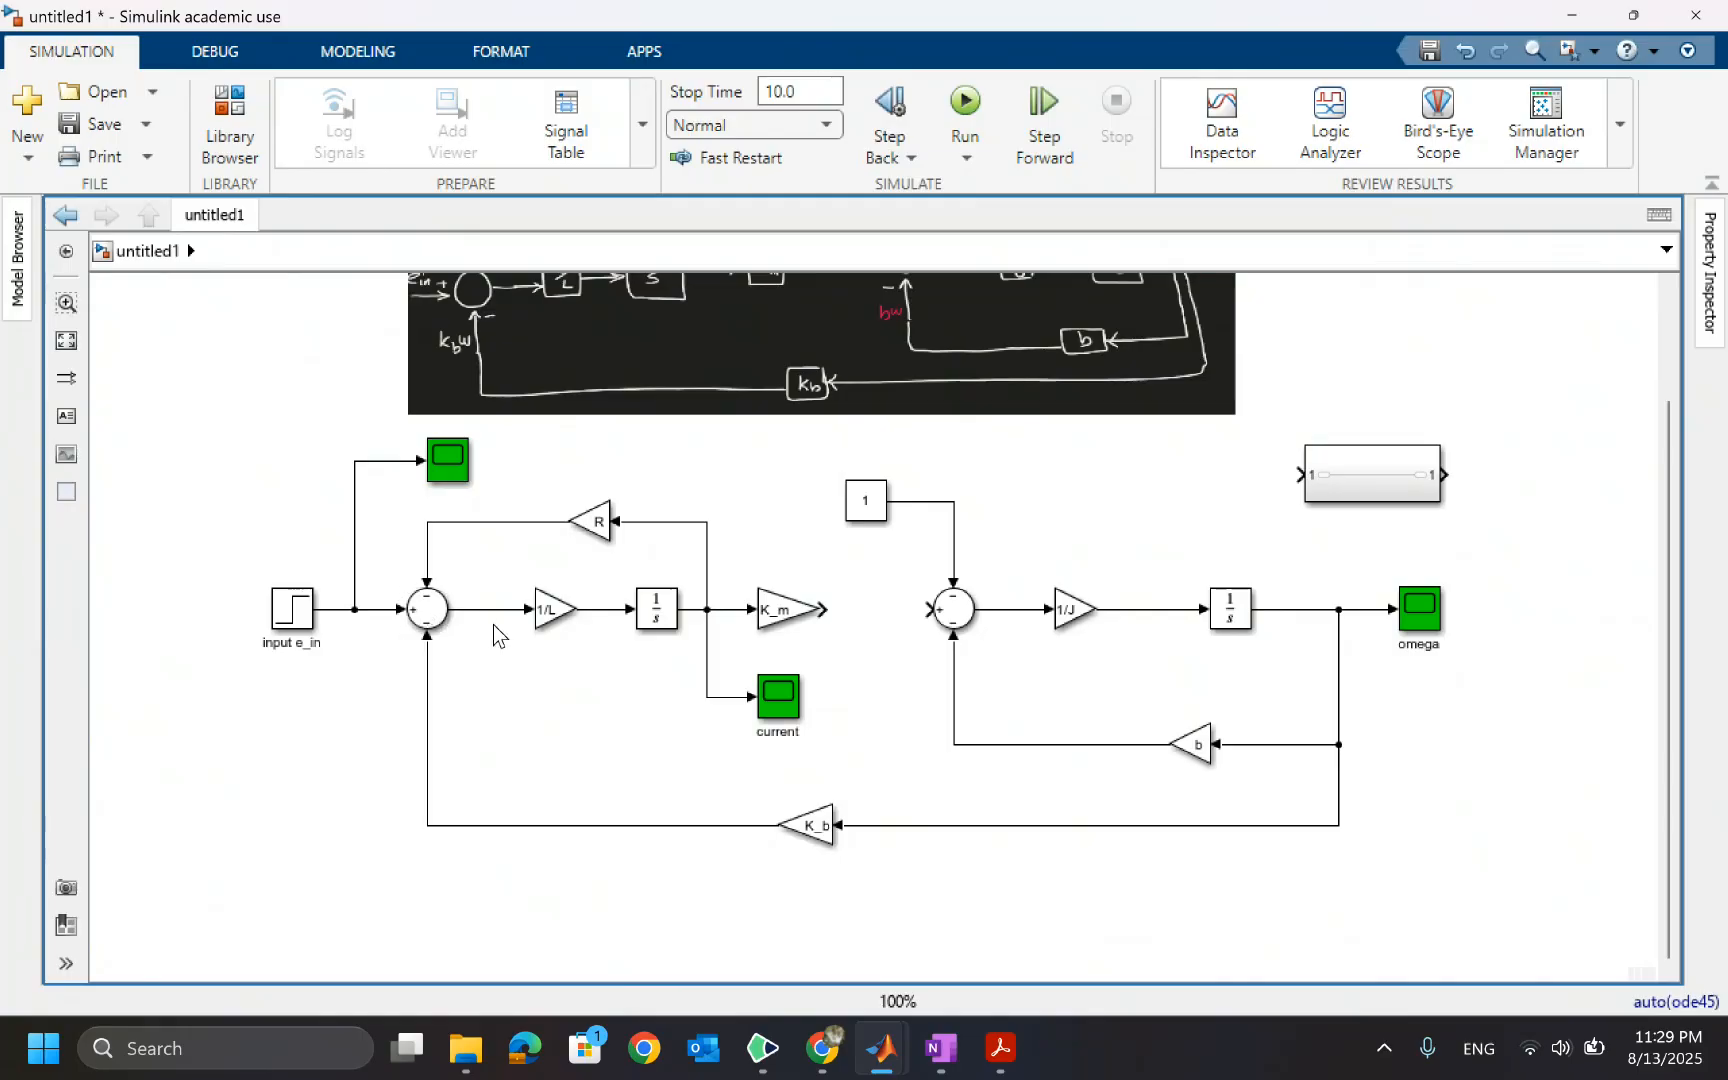
{"action": "left_click", "coordinate": [428, 612]}
{"action": "left_click_drag", "start_coordinate": [837, 743], "coordinate": [460, 512]}
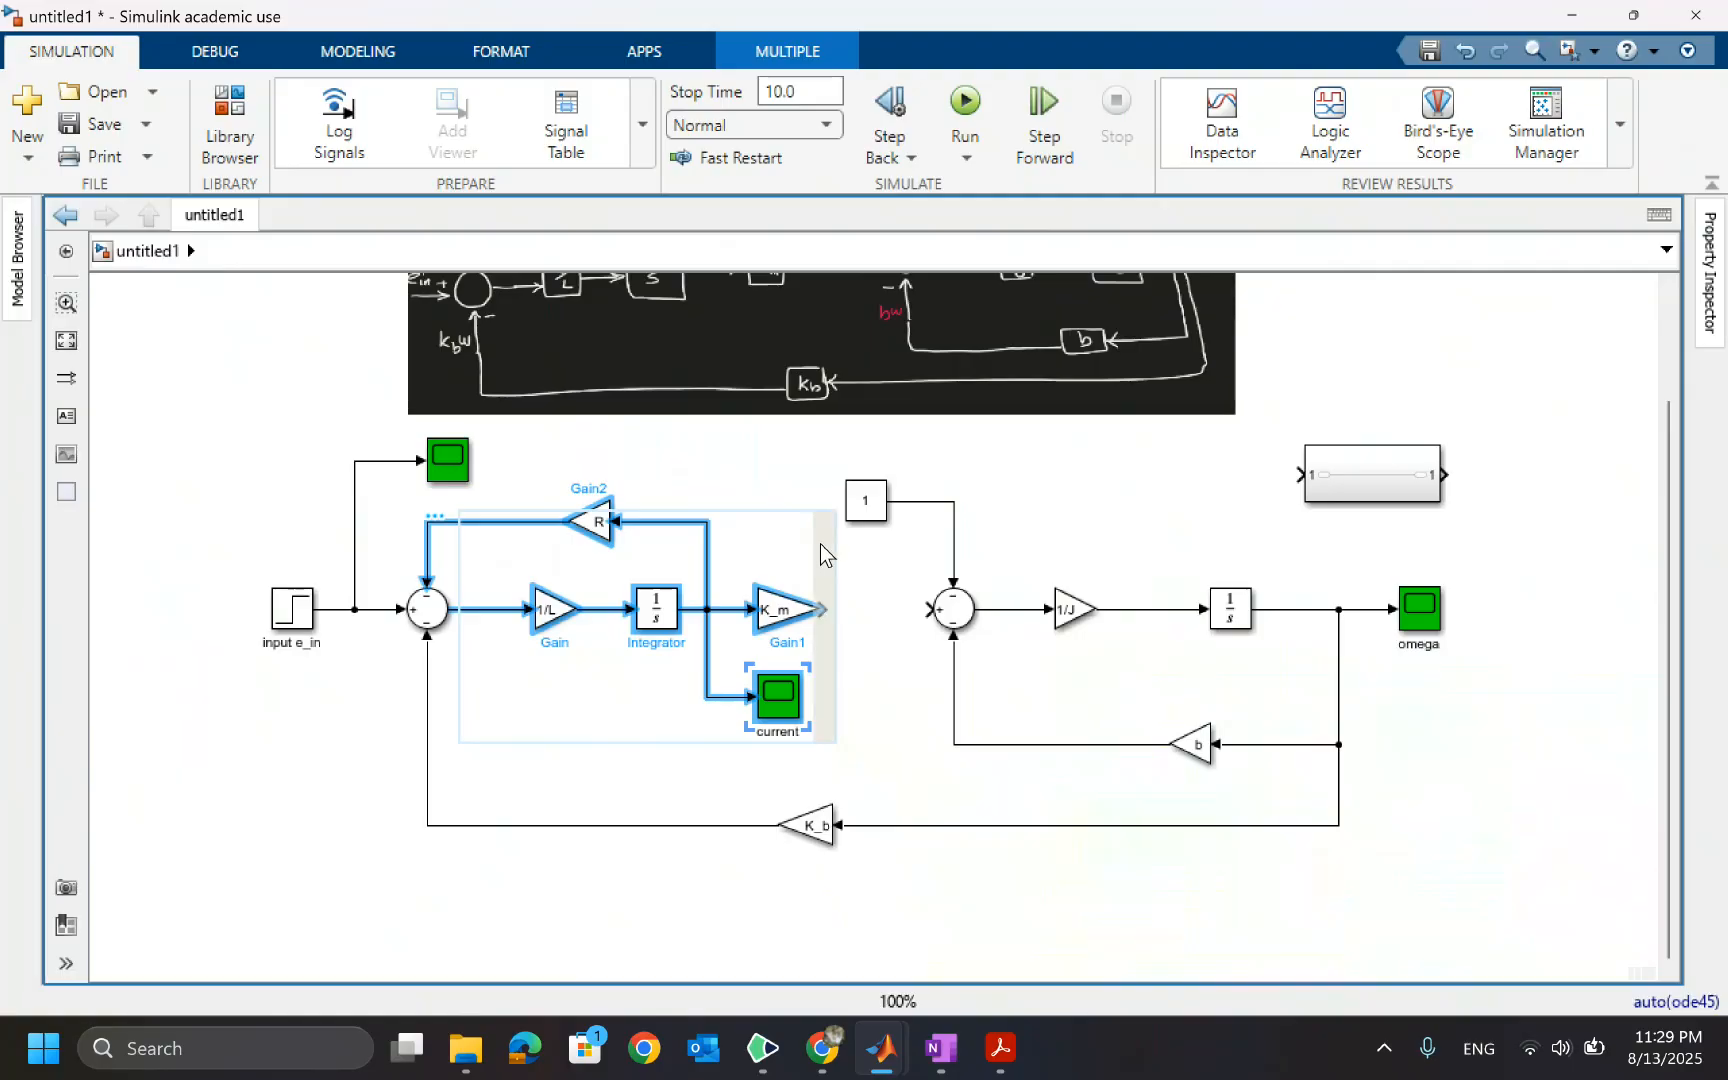
{"action": "key", "text": "Delete"}
Inside the Subsystem, delete the inport-to-outport line and move the inport further left
{"action": "double_click", "coordinate": [1351, 479]}
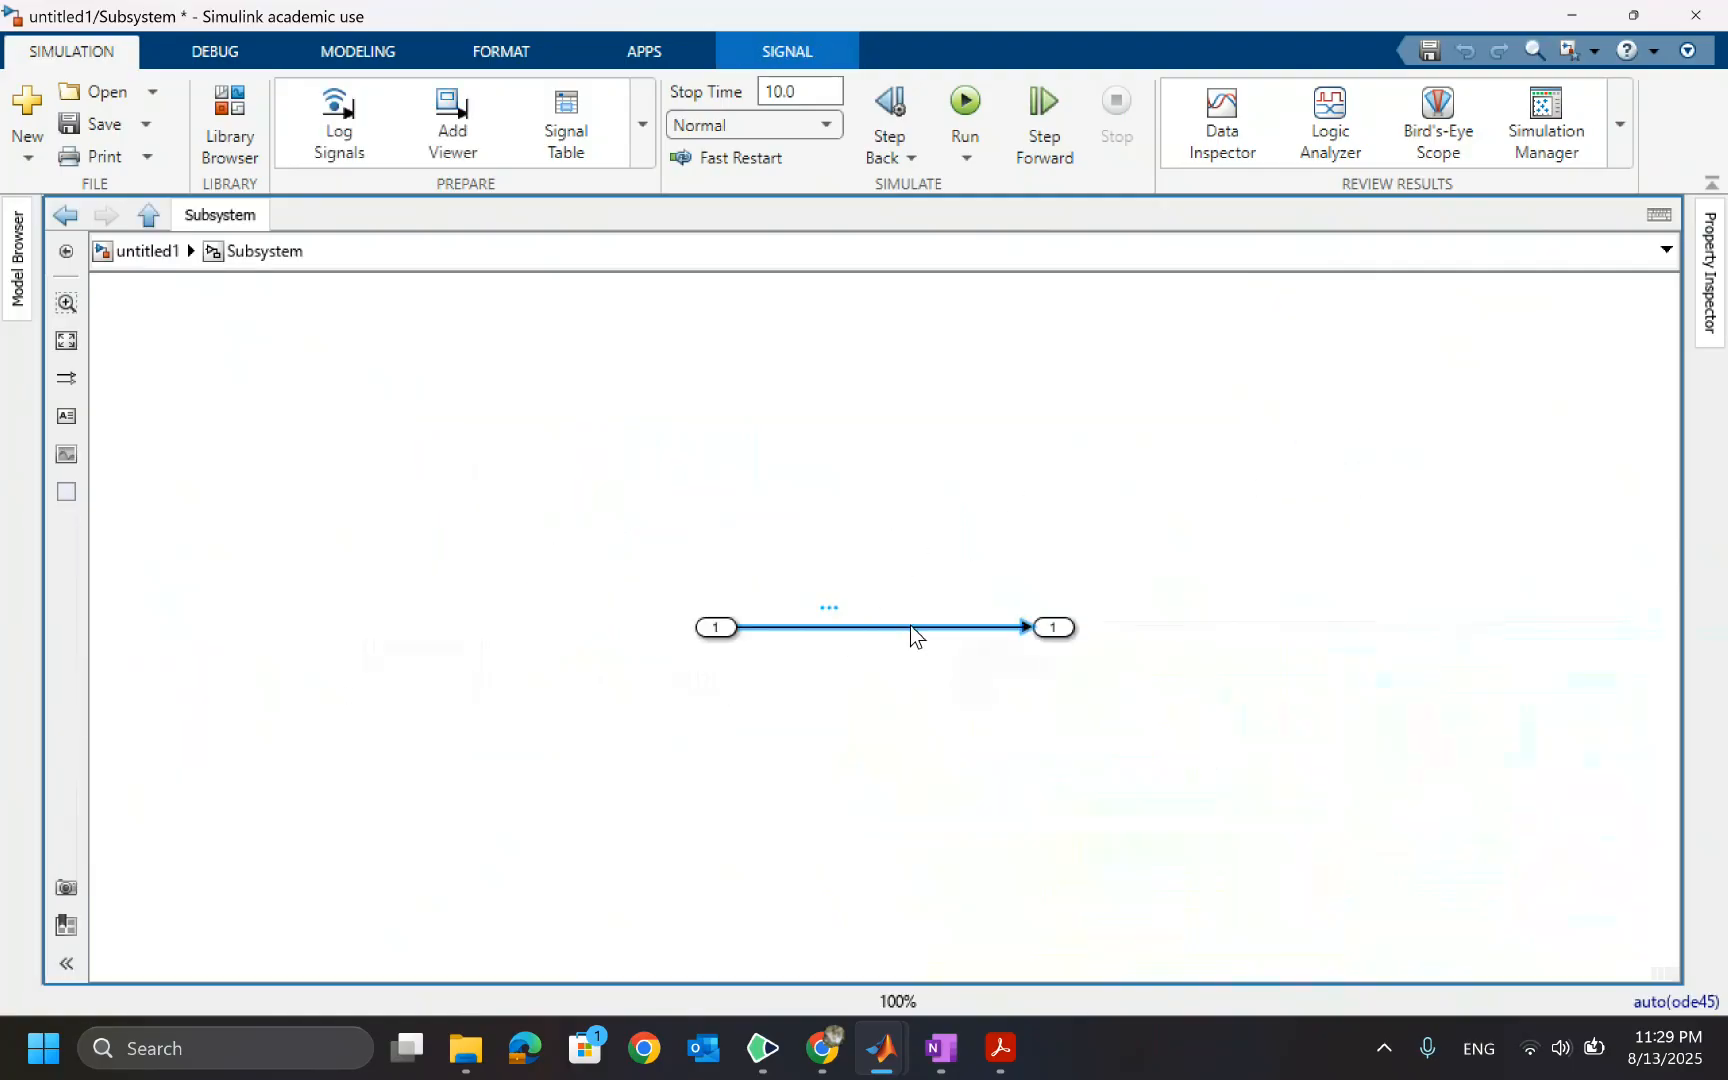
{"action": "key", "text": "Delete"}
{"action": "left_click", "coordinate": [724, 630]}
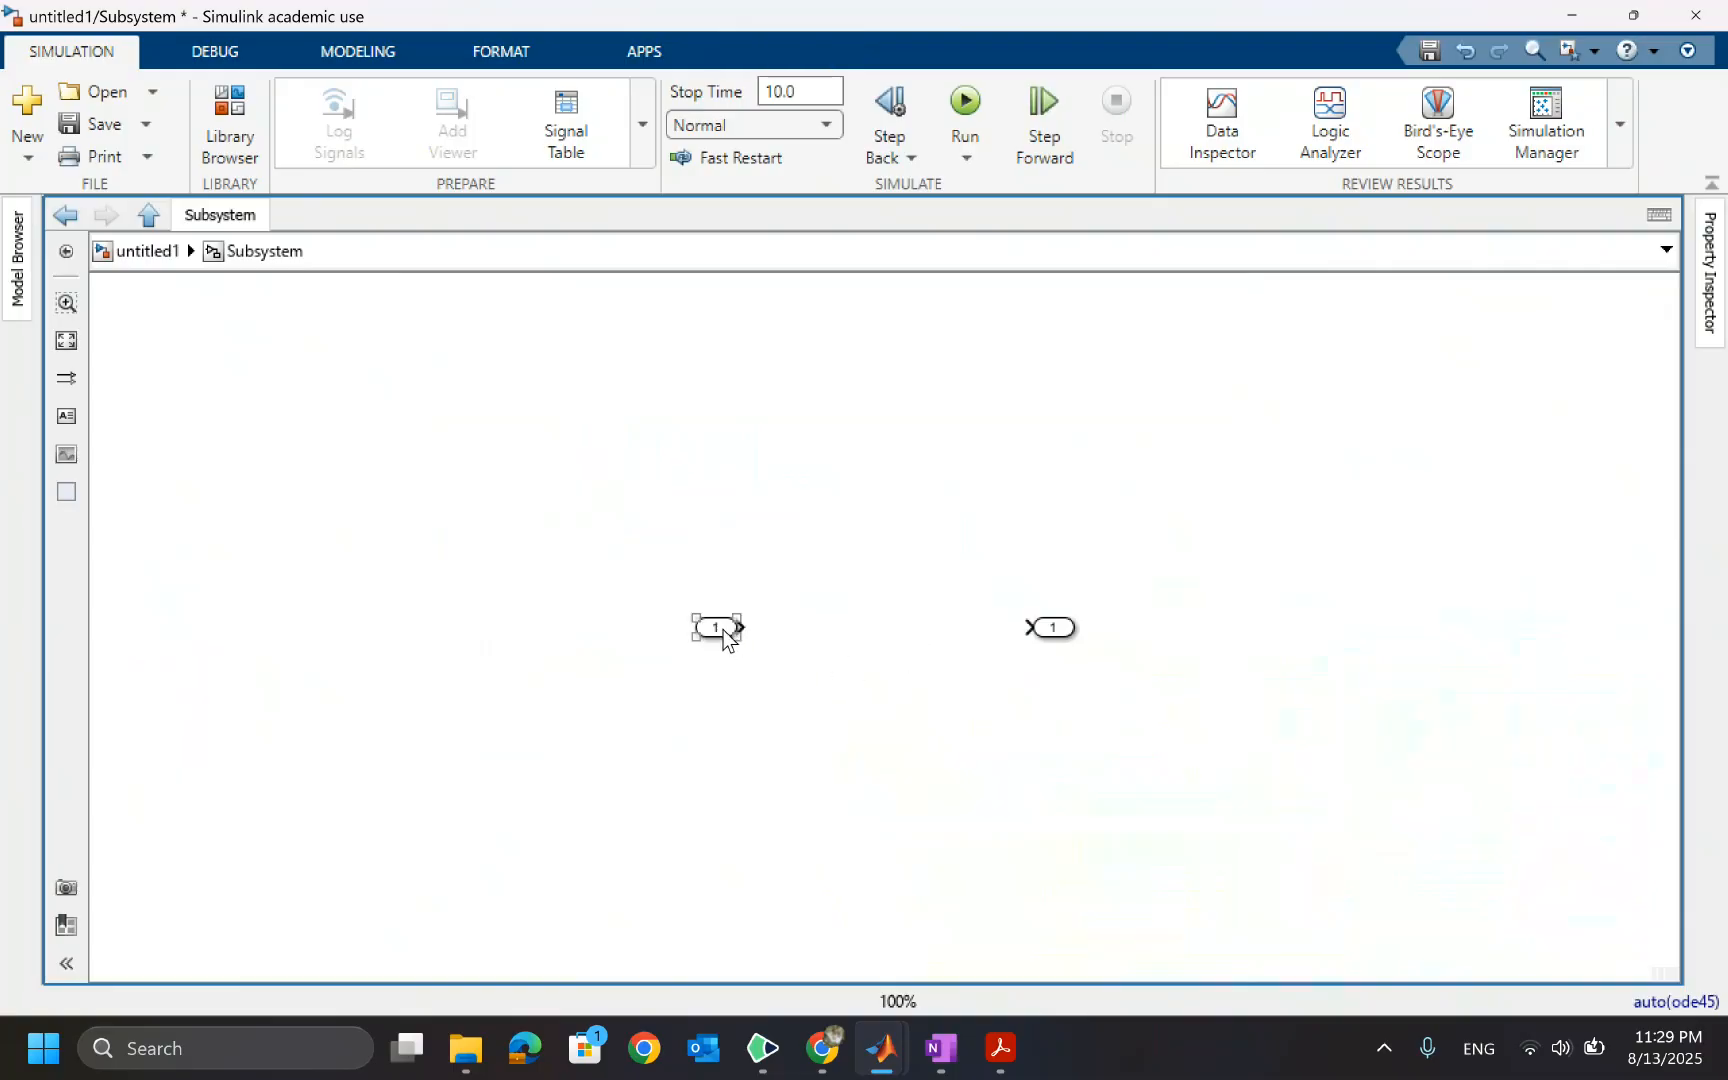
{"action": "left_click_drag", "start_coordinate": [724, 630], "coordinate": [328, 625]}
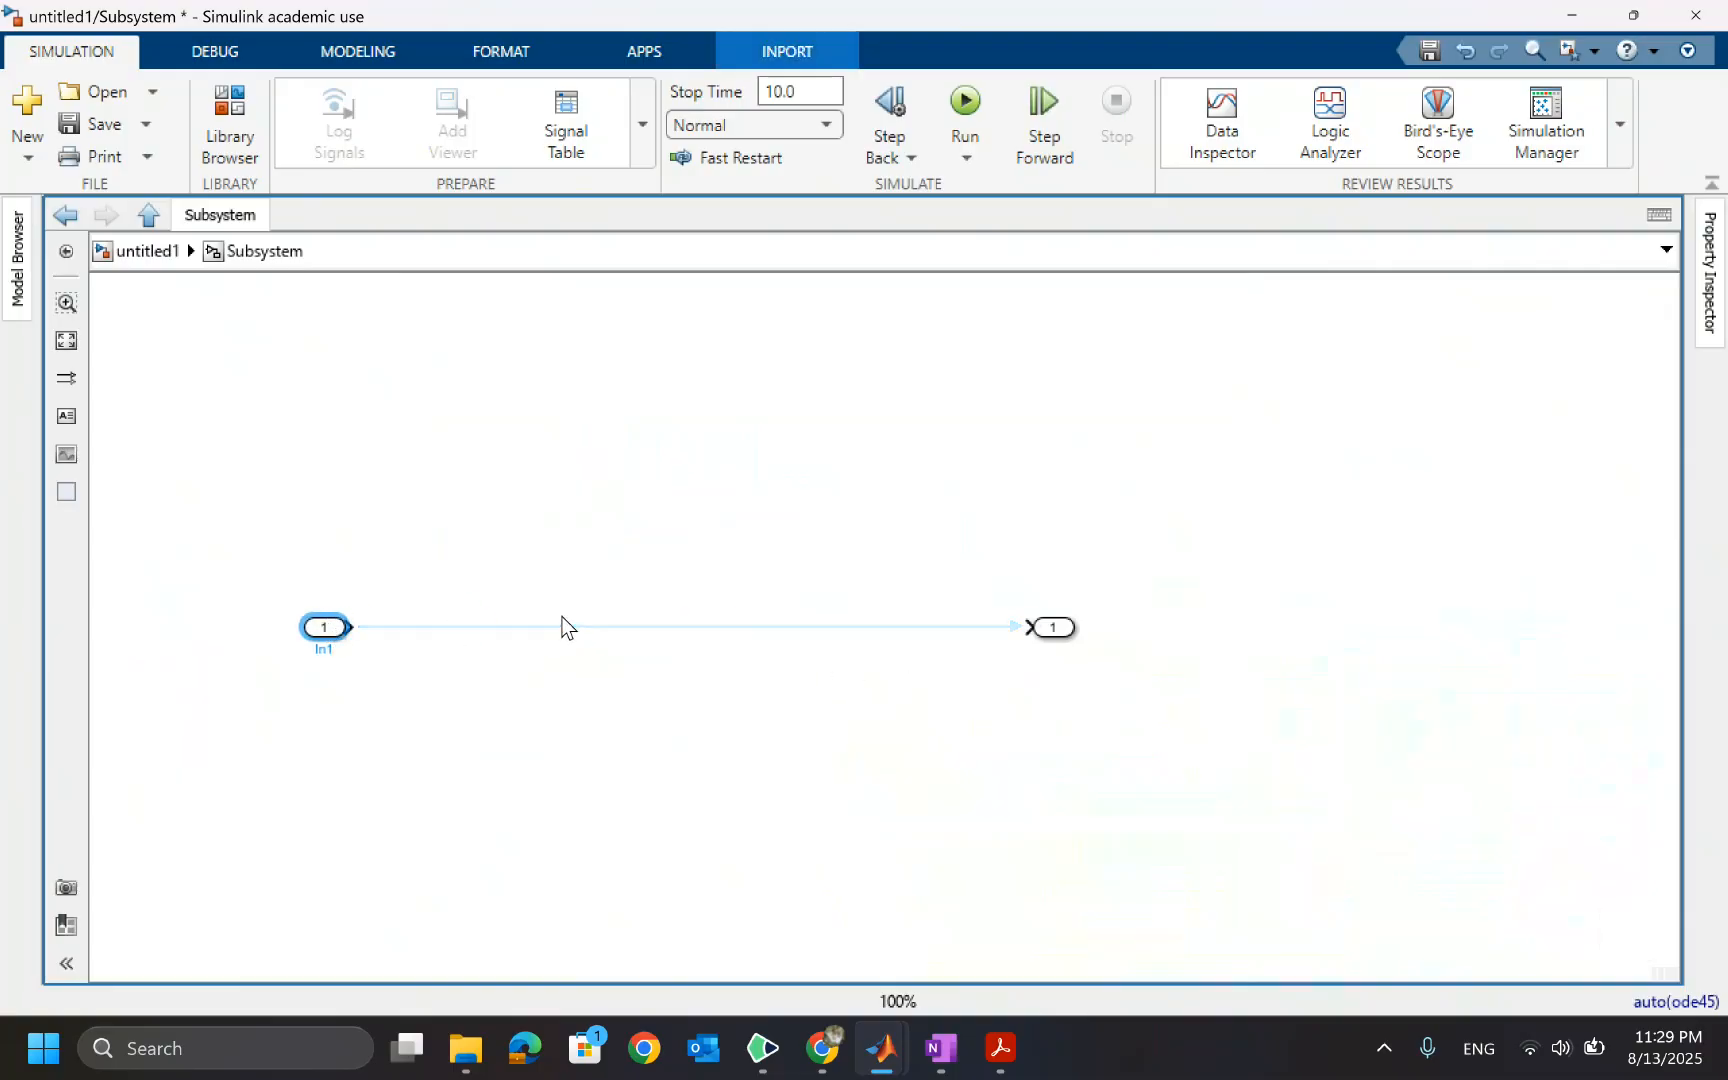
Paste the electrical loop blocks into the Subsystem and position them between the ports
{"action": "key", "text": "ctrl+v"}
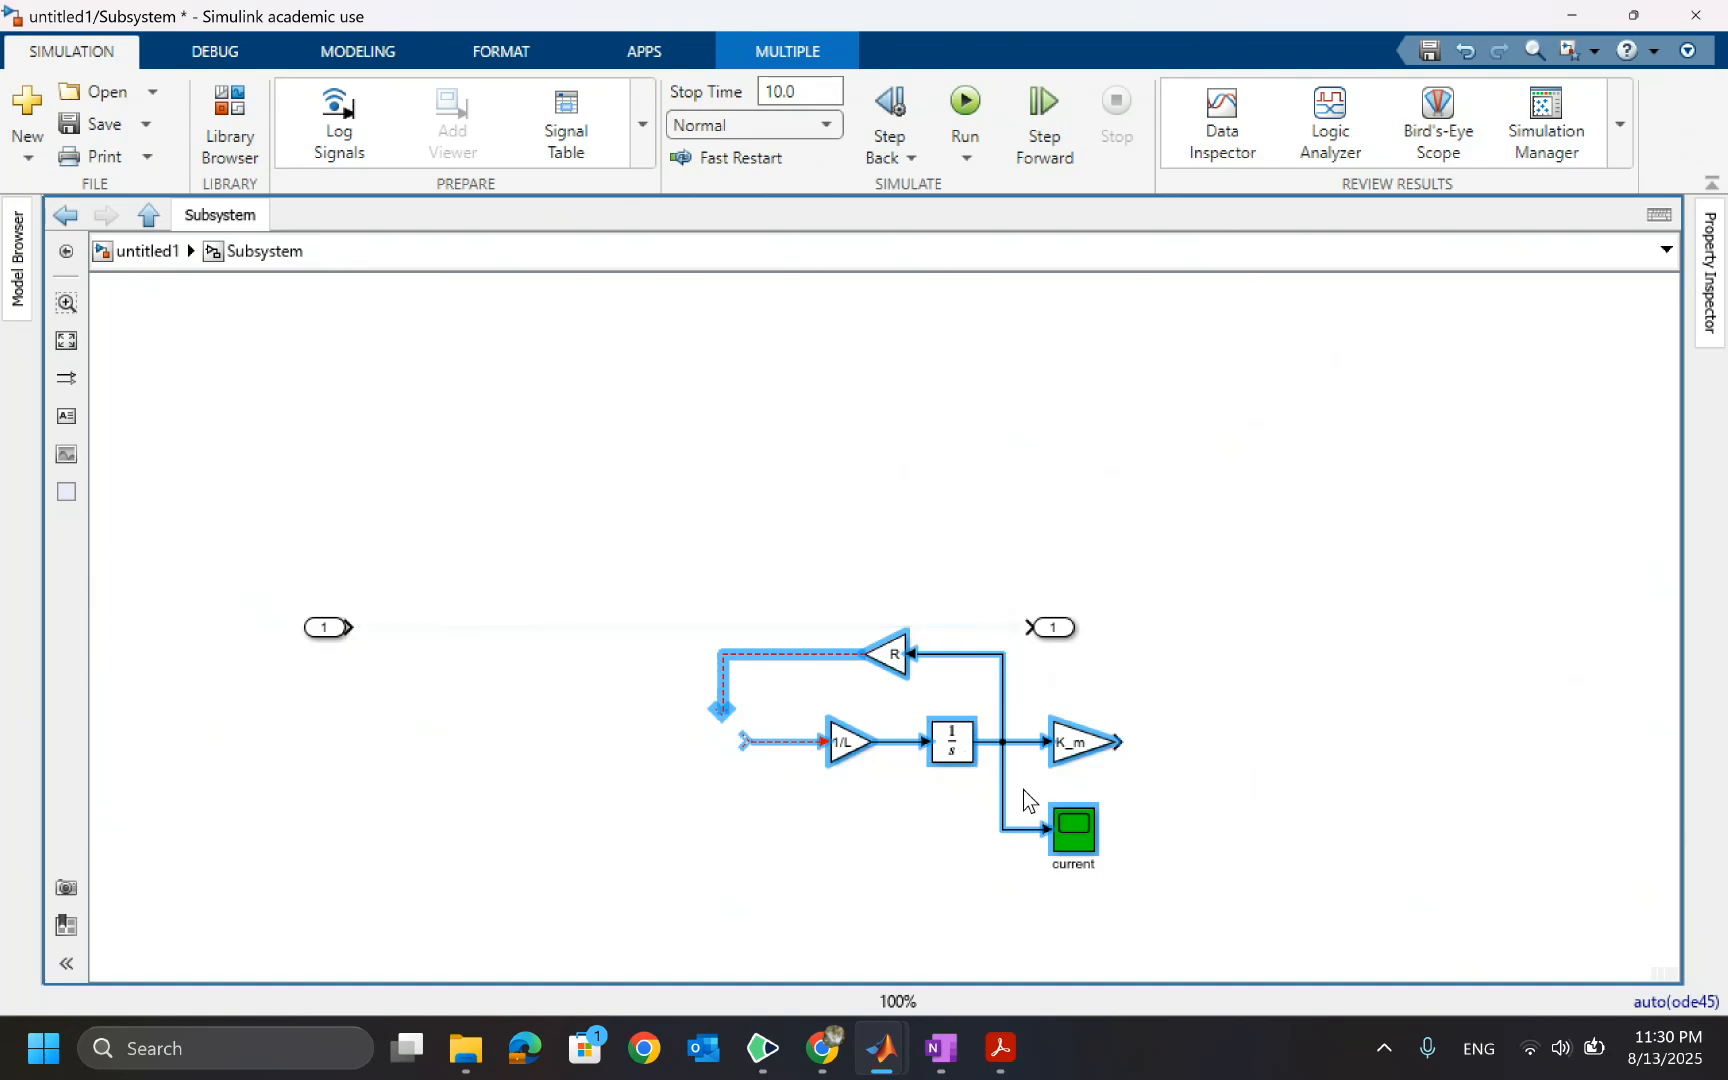
{"action": "left_click_drag", "start_coordinate": [956, 741], "coordinate": [693, 620]}
{"action": "left_click", "coordinate": [990, 456]}
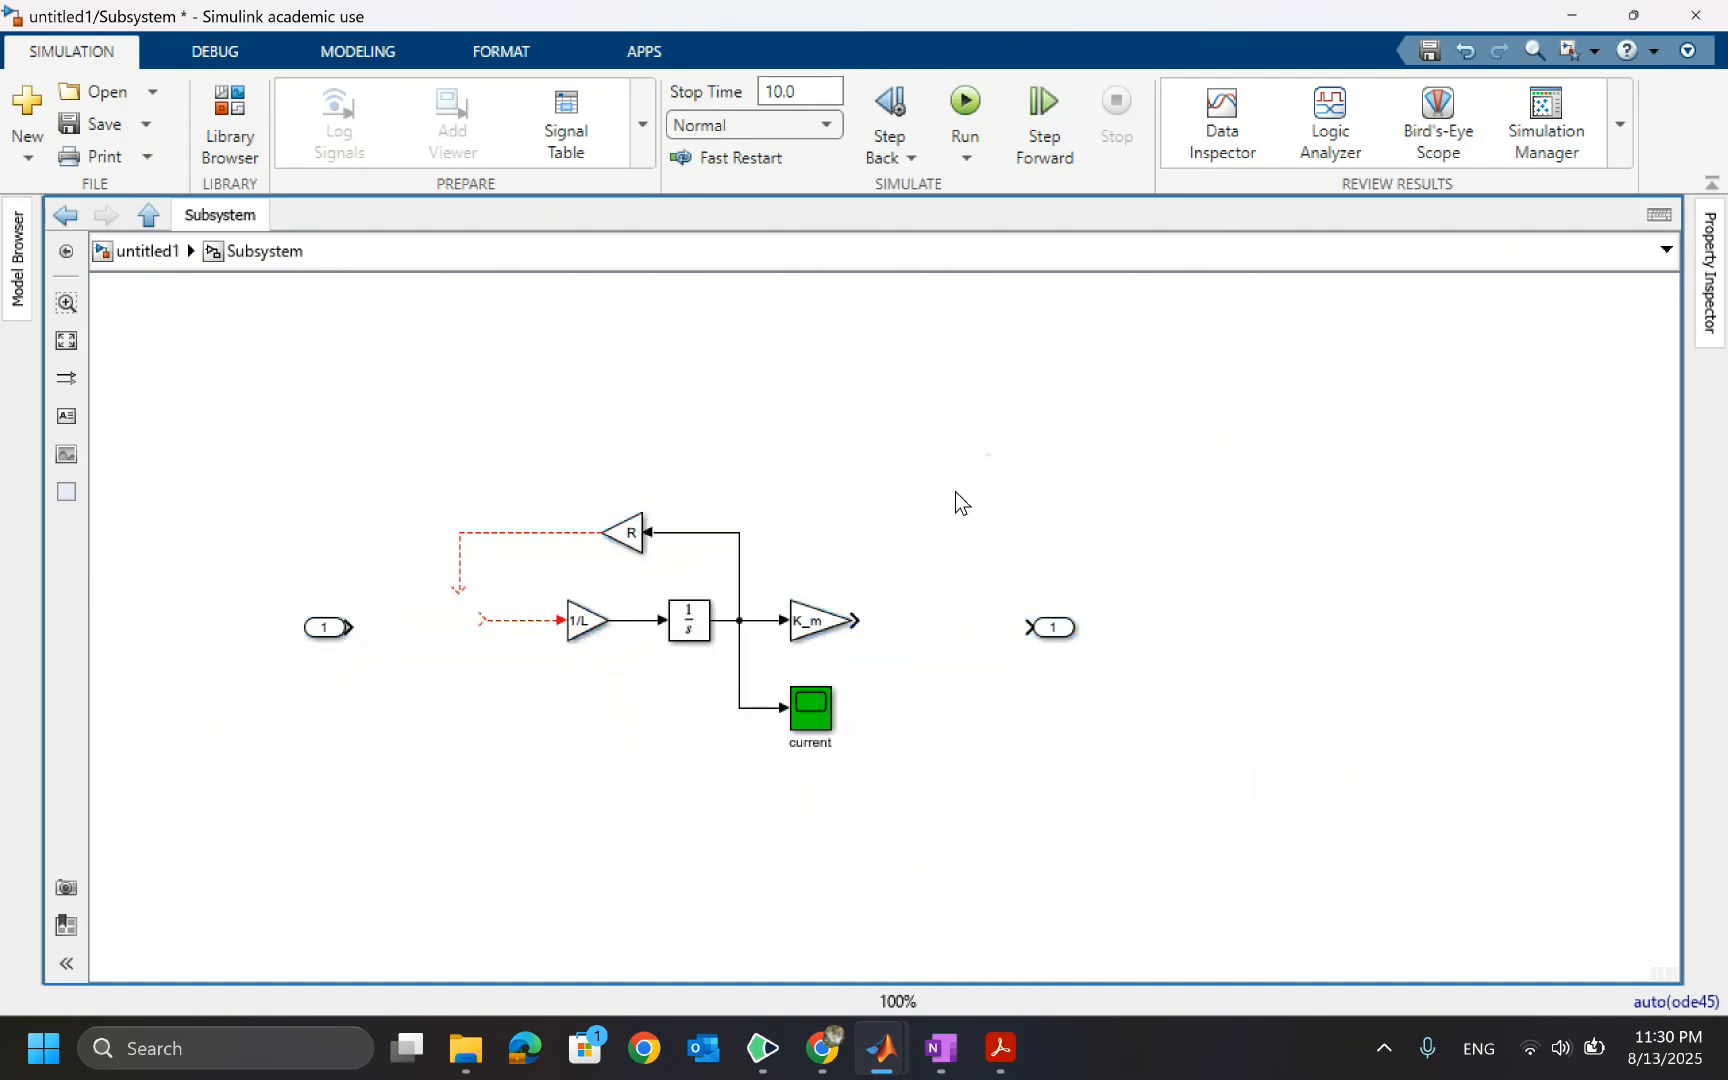
Return to the top model and cut the first Sum block of the electrical loop
{"action": "left_click", "coordinate": [139, 250]}
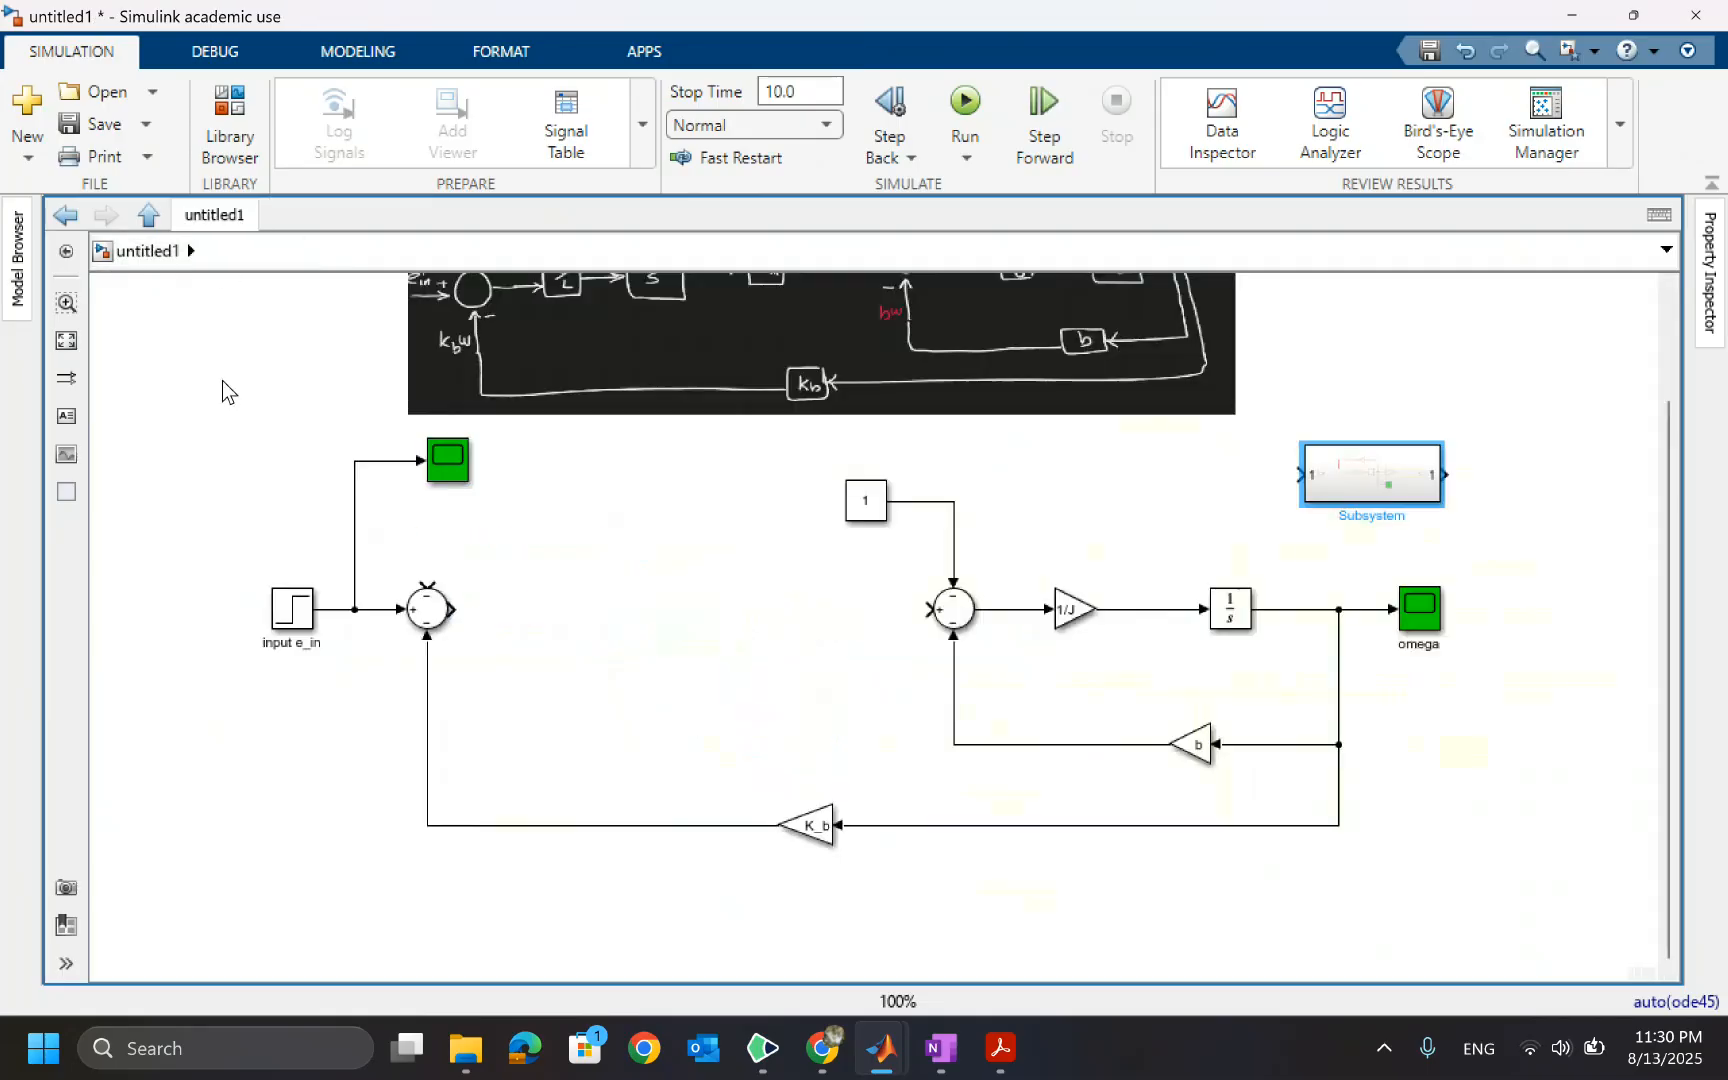
{"action": "left_click", "coordinate": [424, 603]}
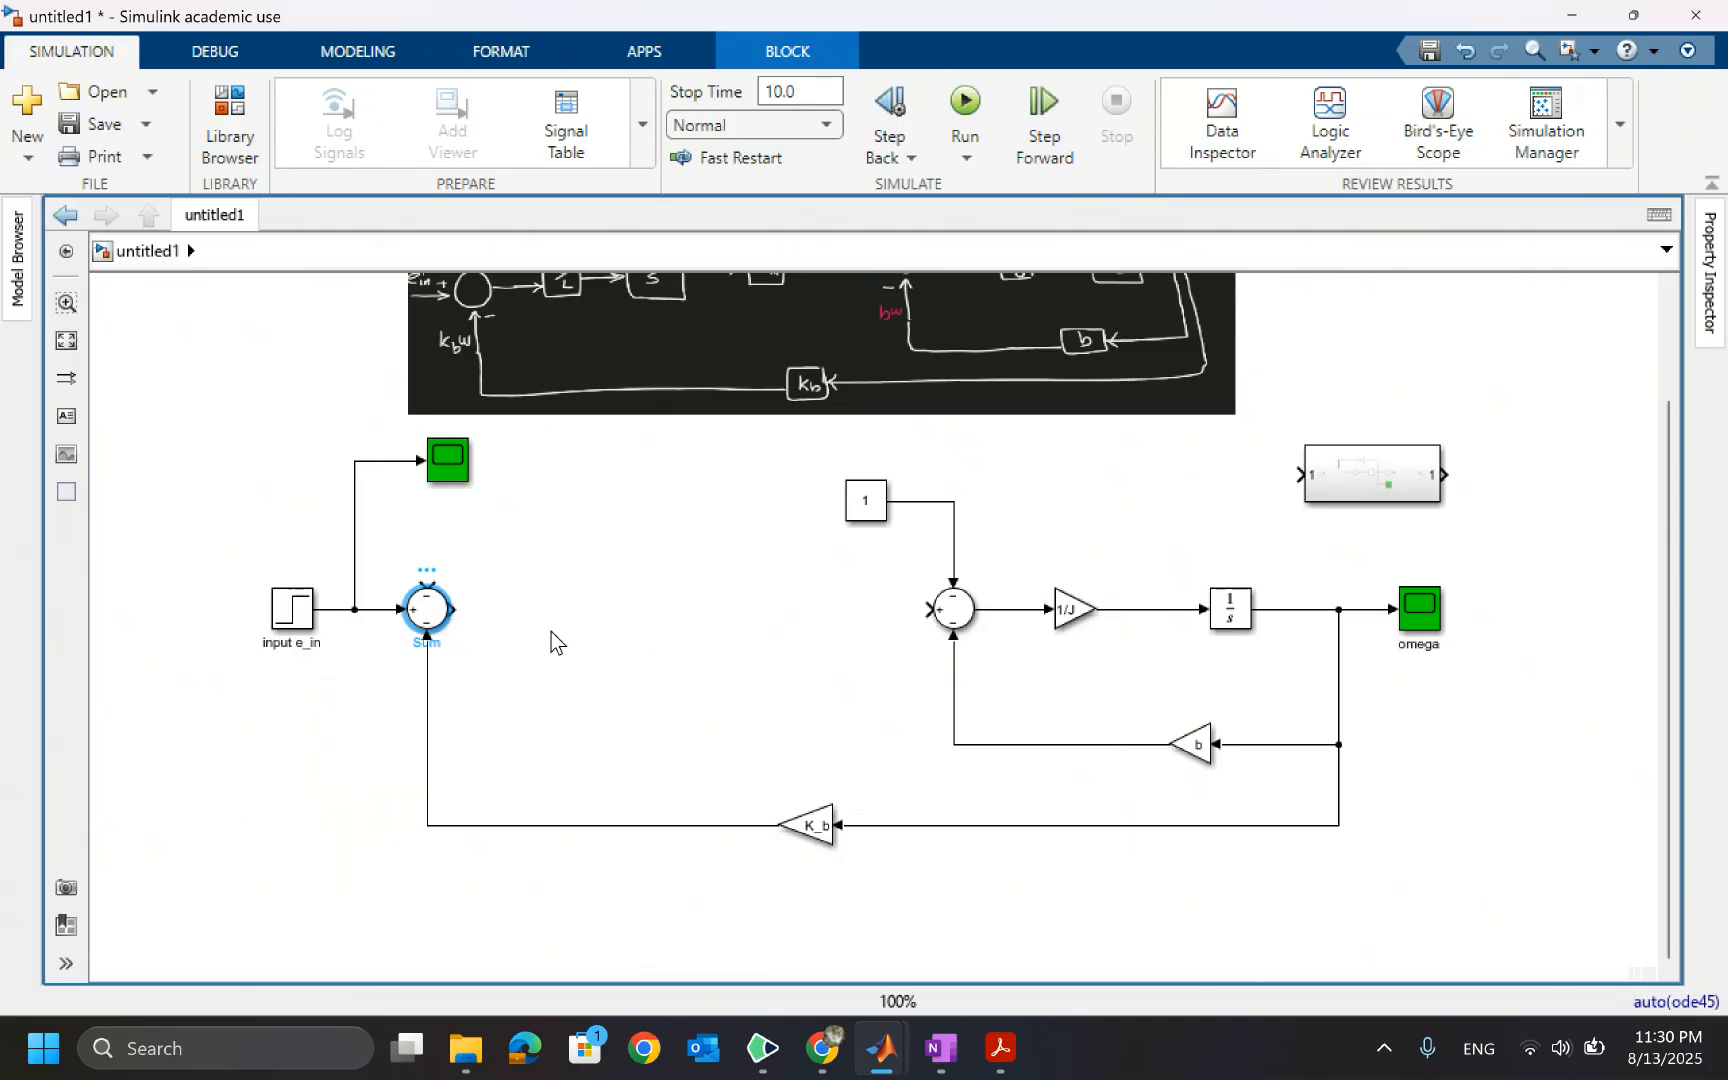
{"action": "key", "text": "Delete"}
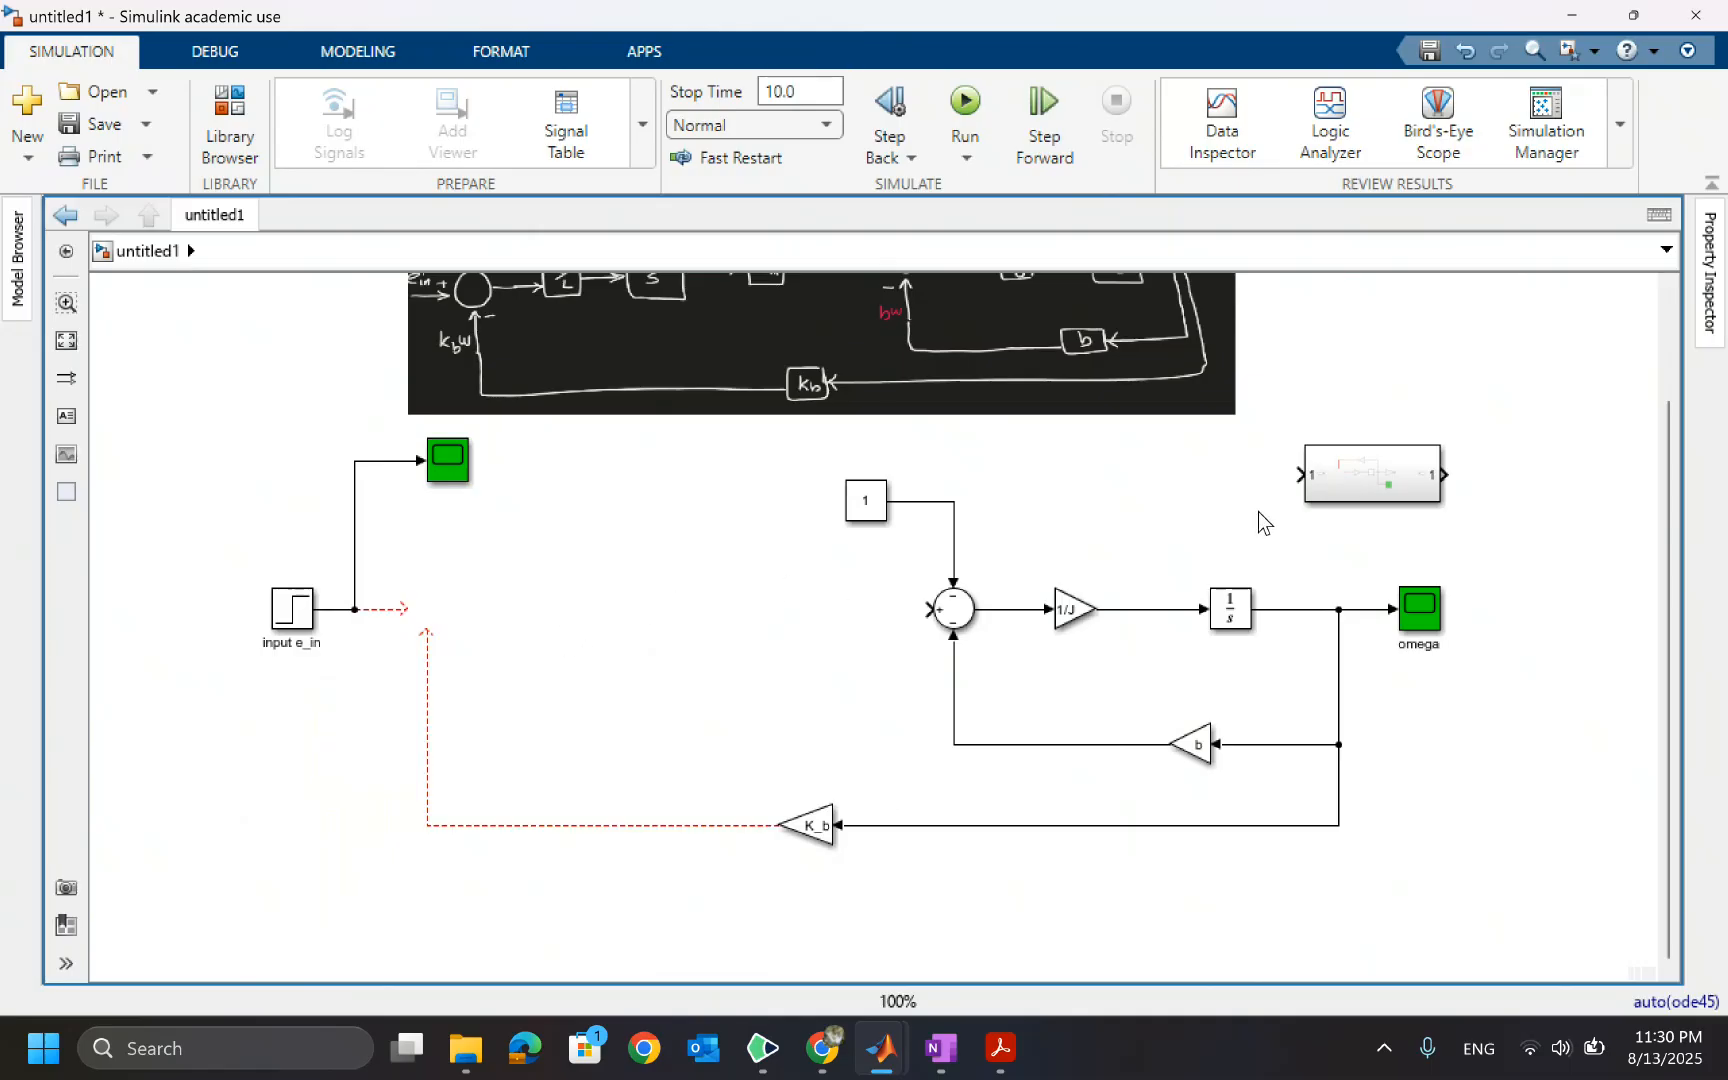
Paste the Sum block into the Subsystem, joining it to the R feedback and 1/L lines
{"action": "double_click", "coordinate": [1343, 477]}
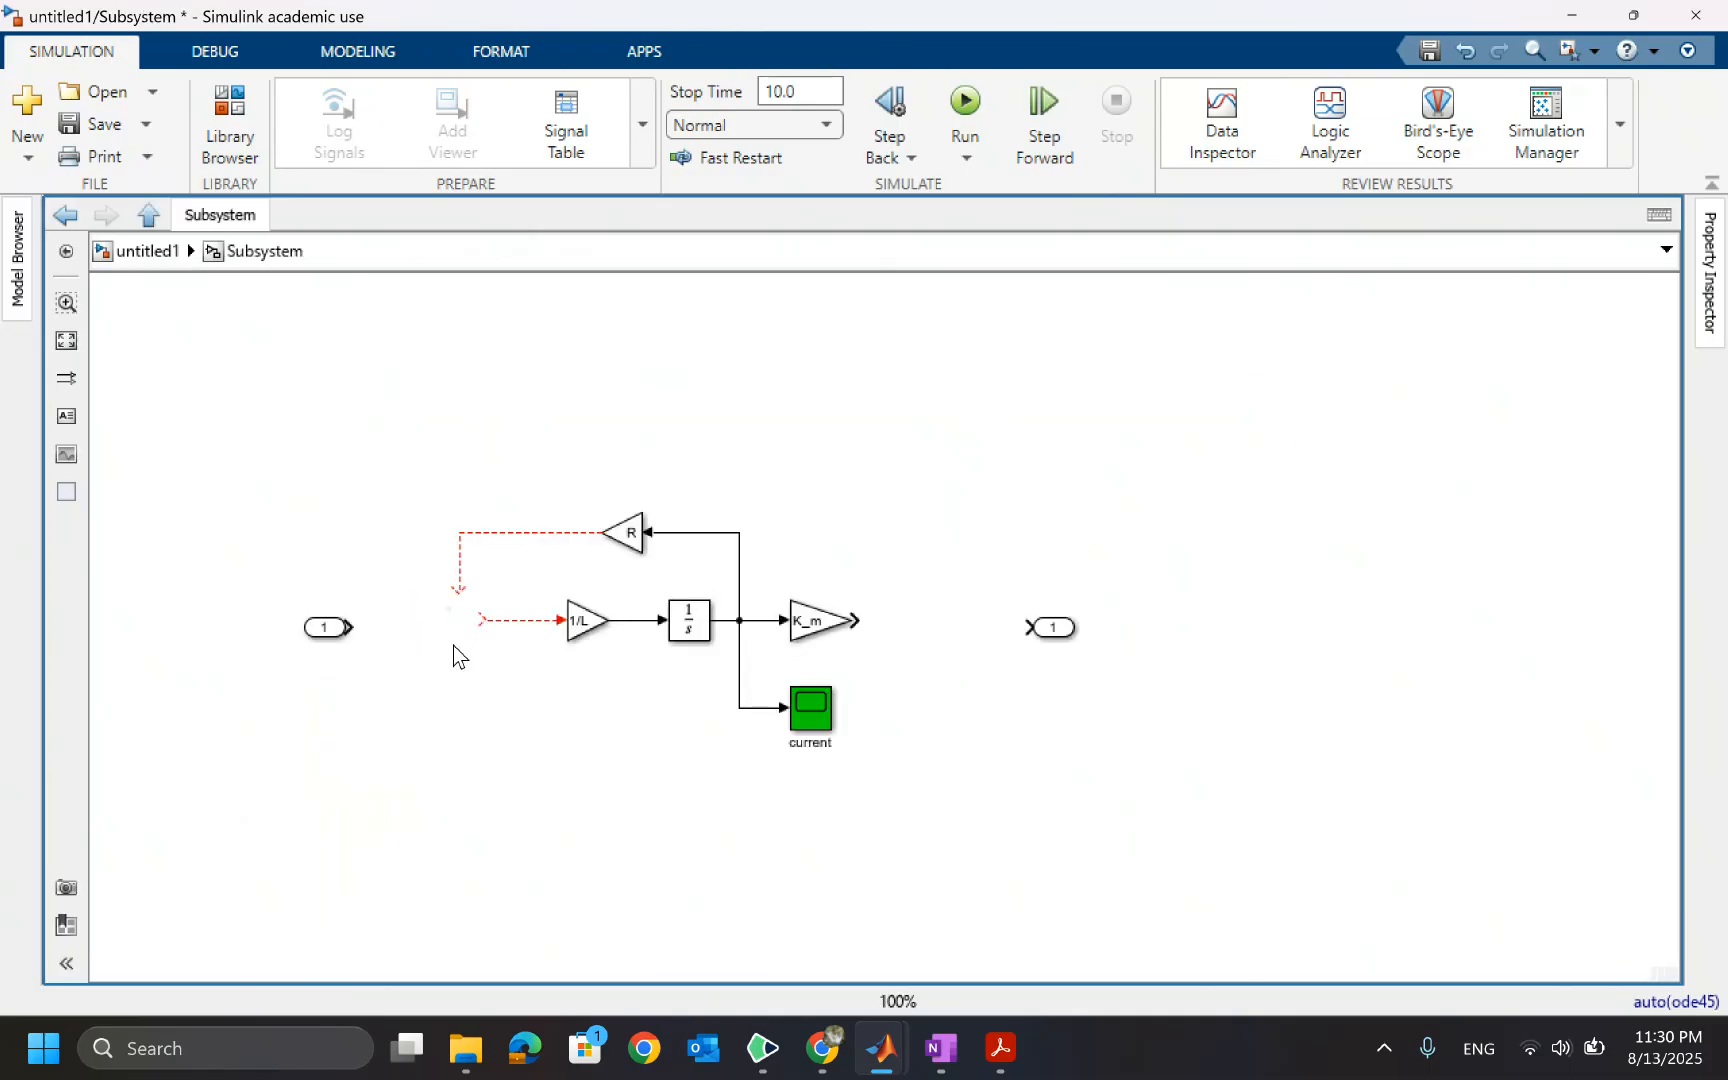
{"action": "key", "text": "ctrl+v"}
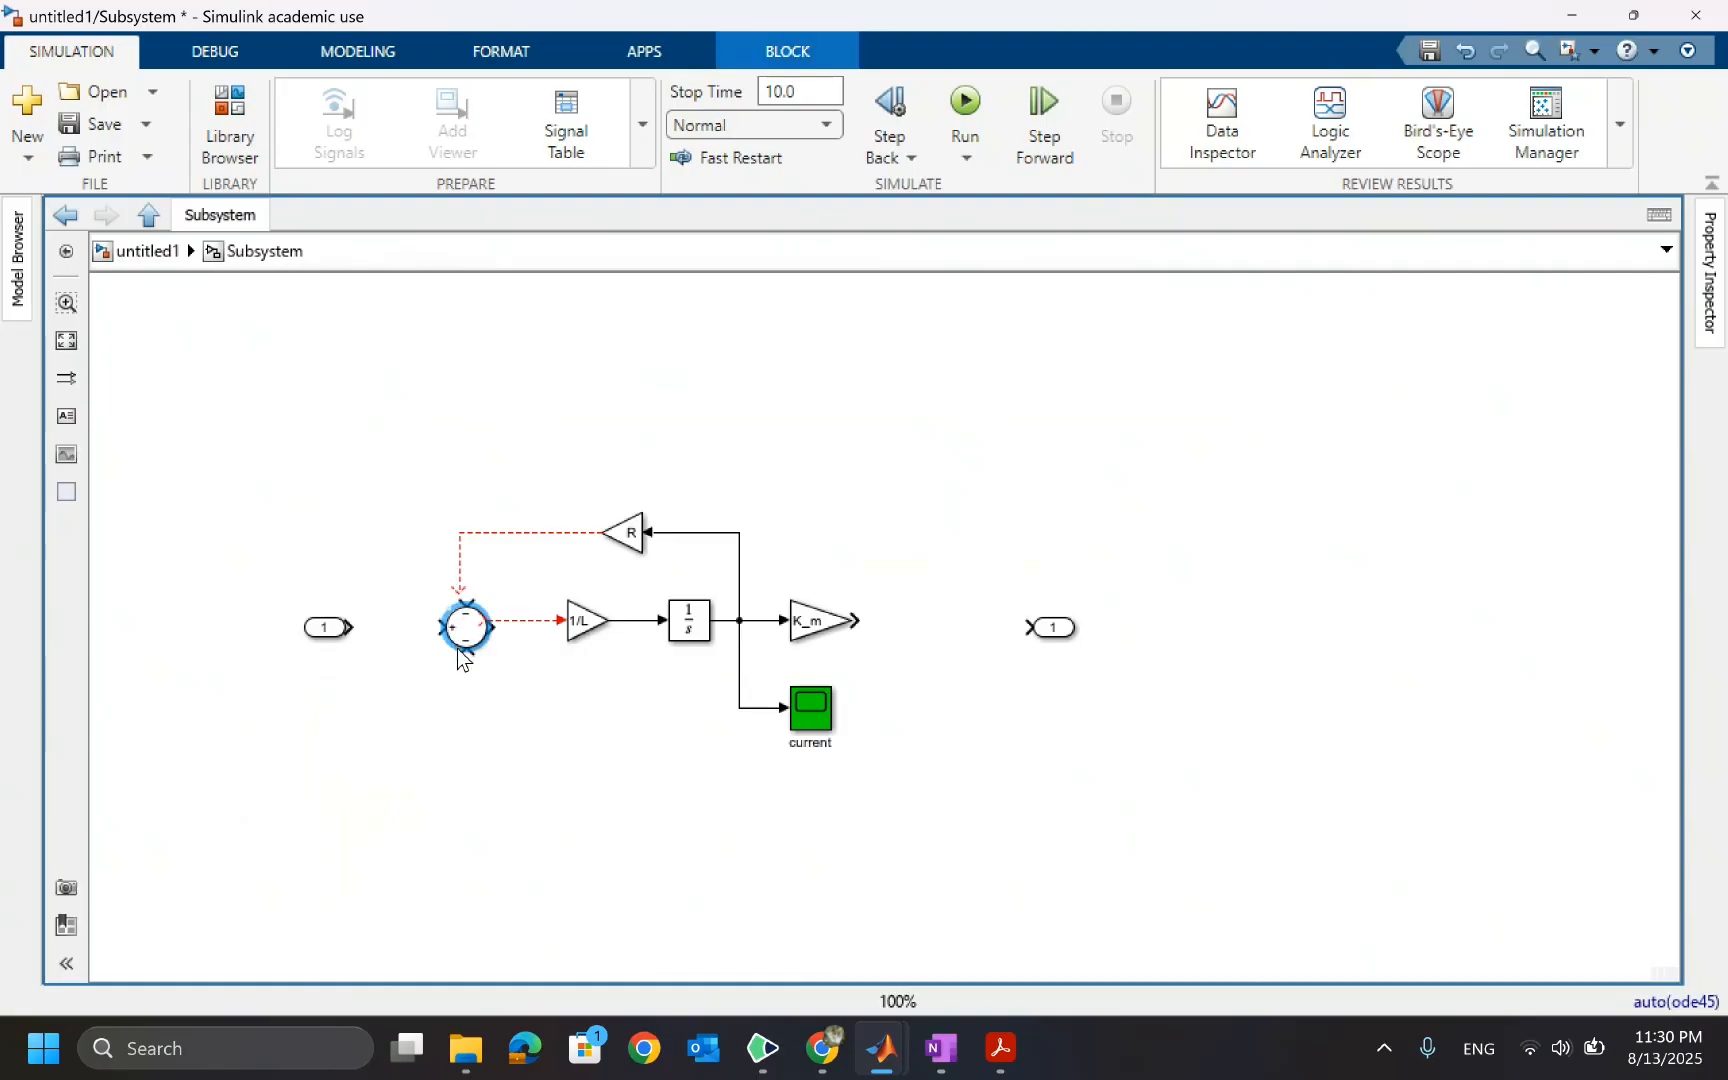
{"action": "left_click_drag", "start_coordinate": [470, 637], "coordinate": [463, 630]}
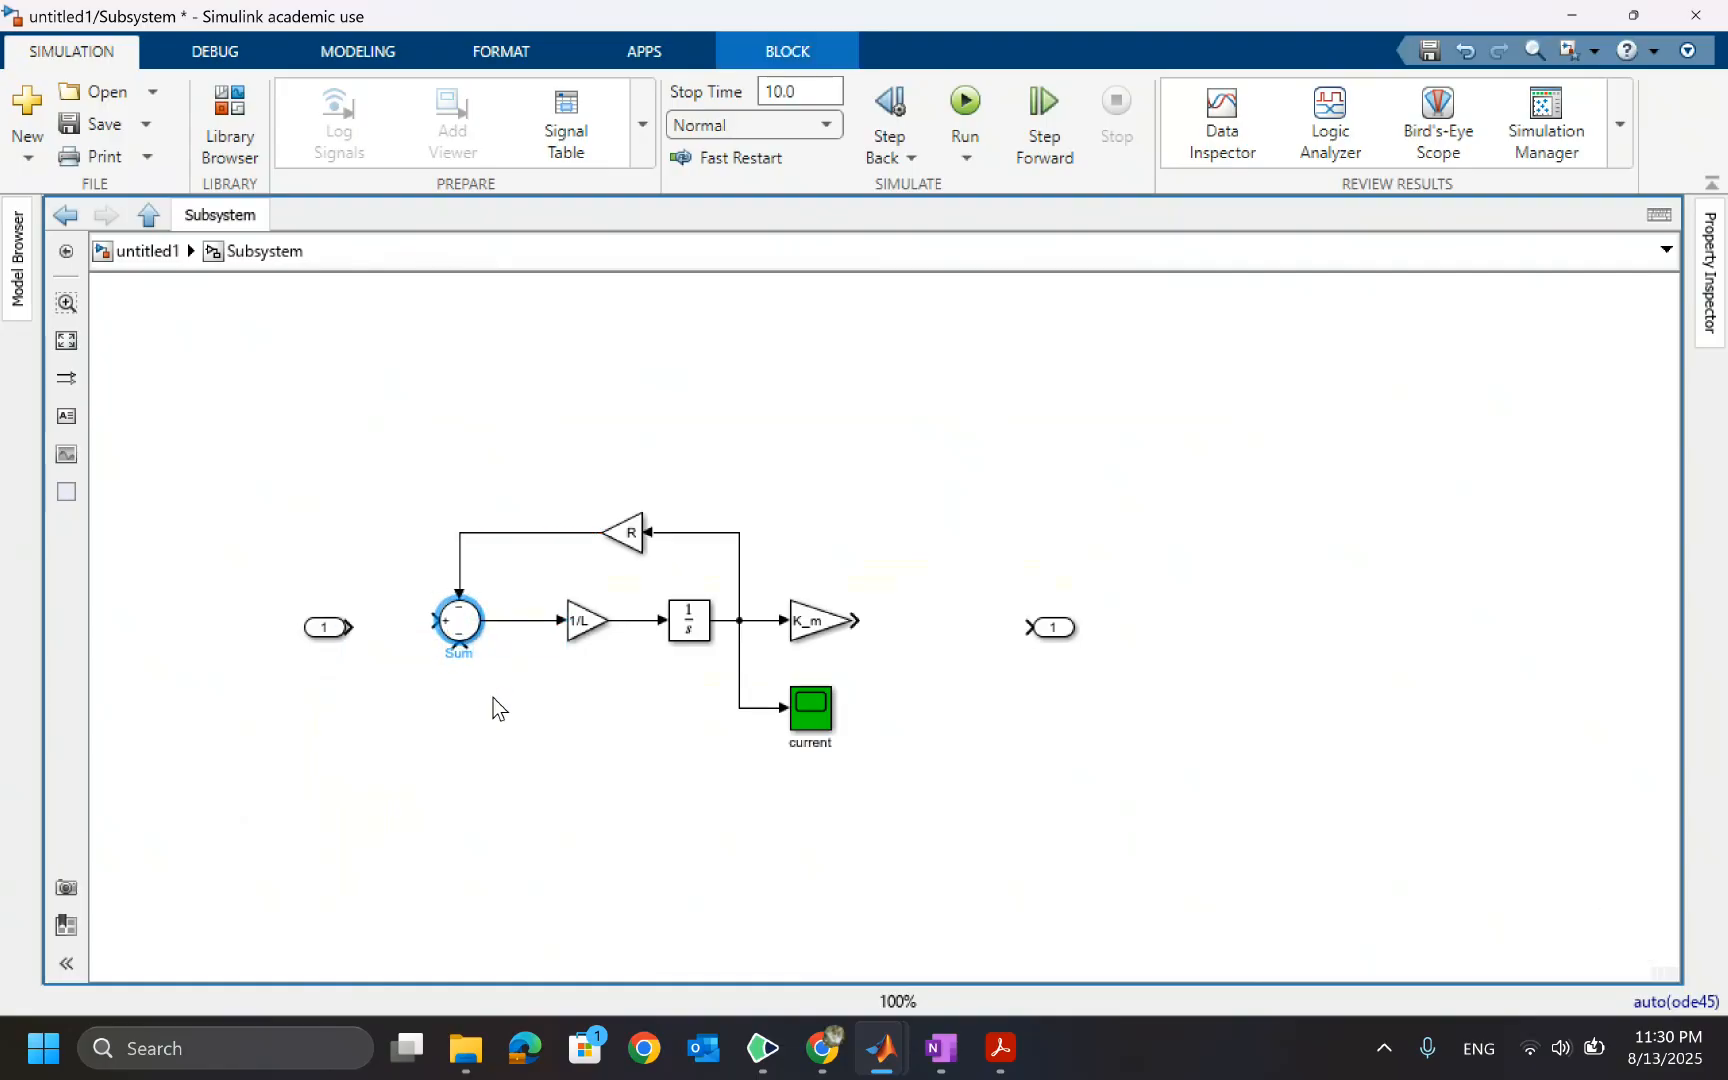
Connect the Subsystem inport to the Sum block's input and return to the top model
{"action": "left_click", "coordinate": [416, 676]}
{"action": "left_click_drag", "start_coordinate": [330, 640], "coordinate": [315, 616]}
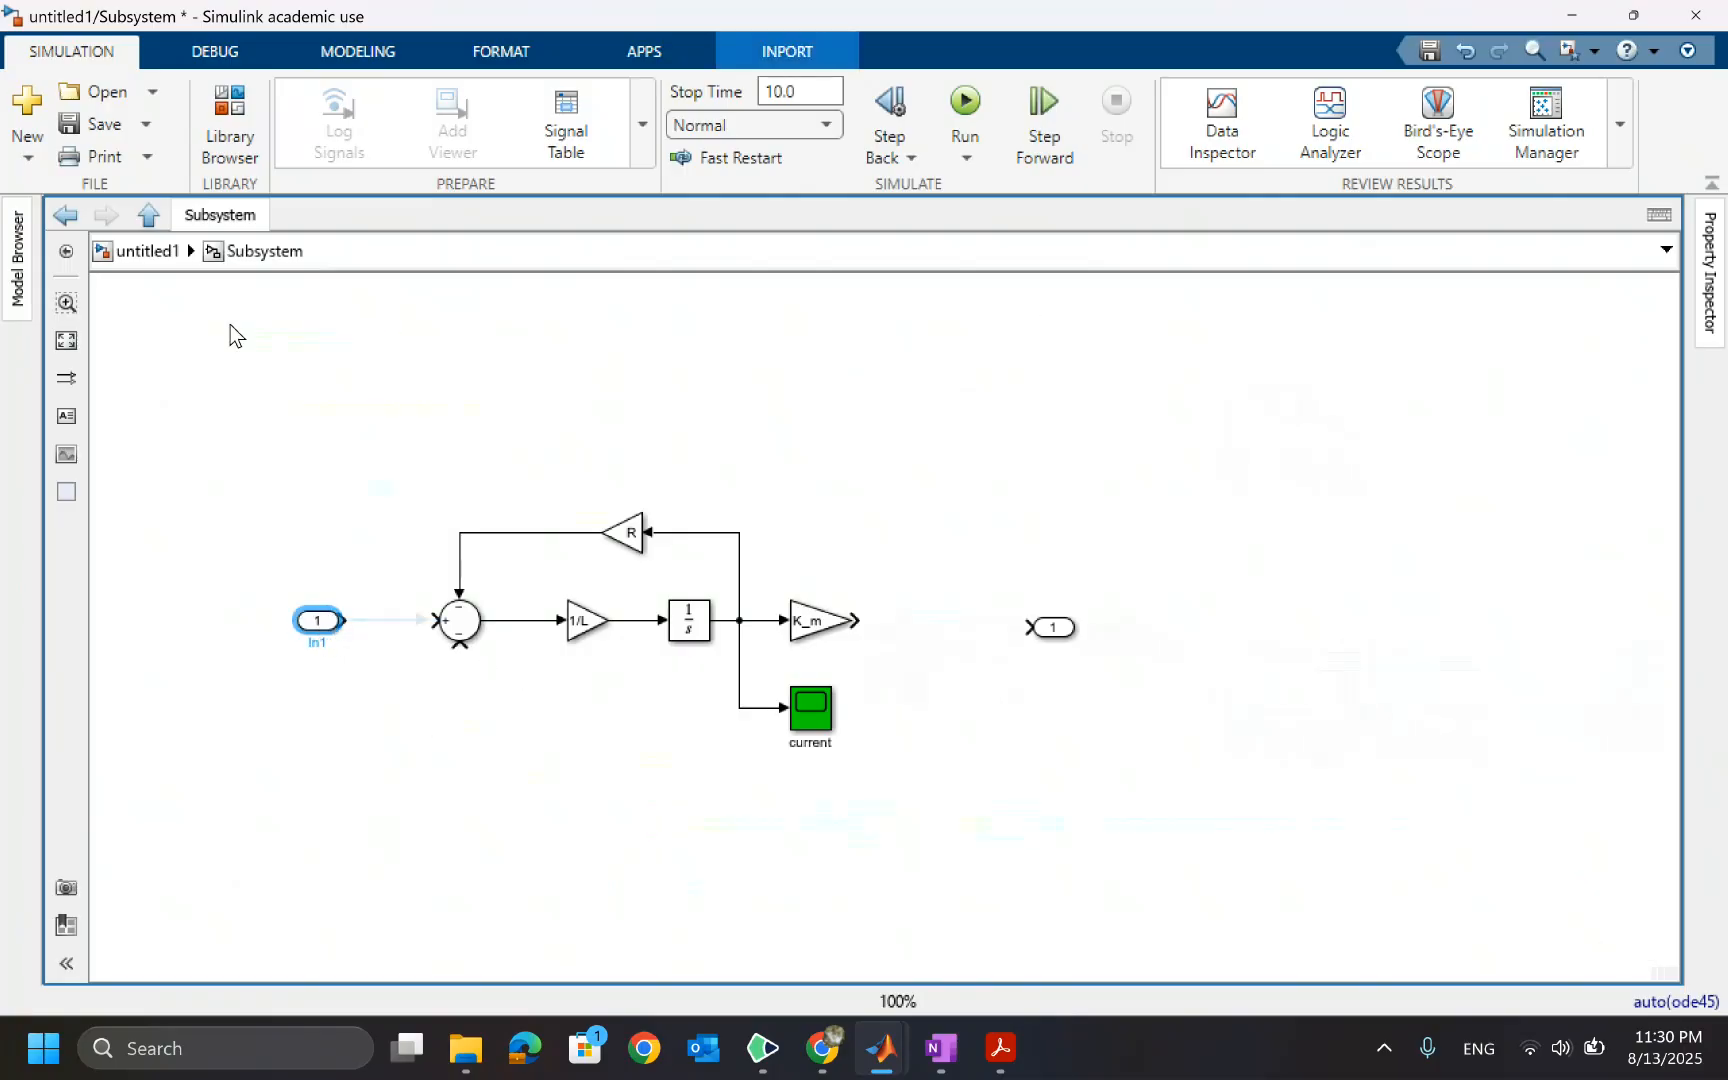
{"action": "left_click", "coordinate": [132, 250]}
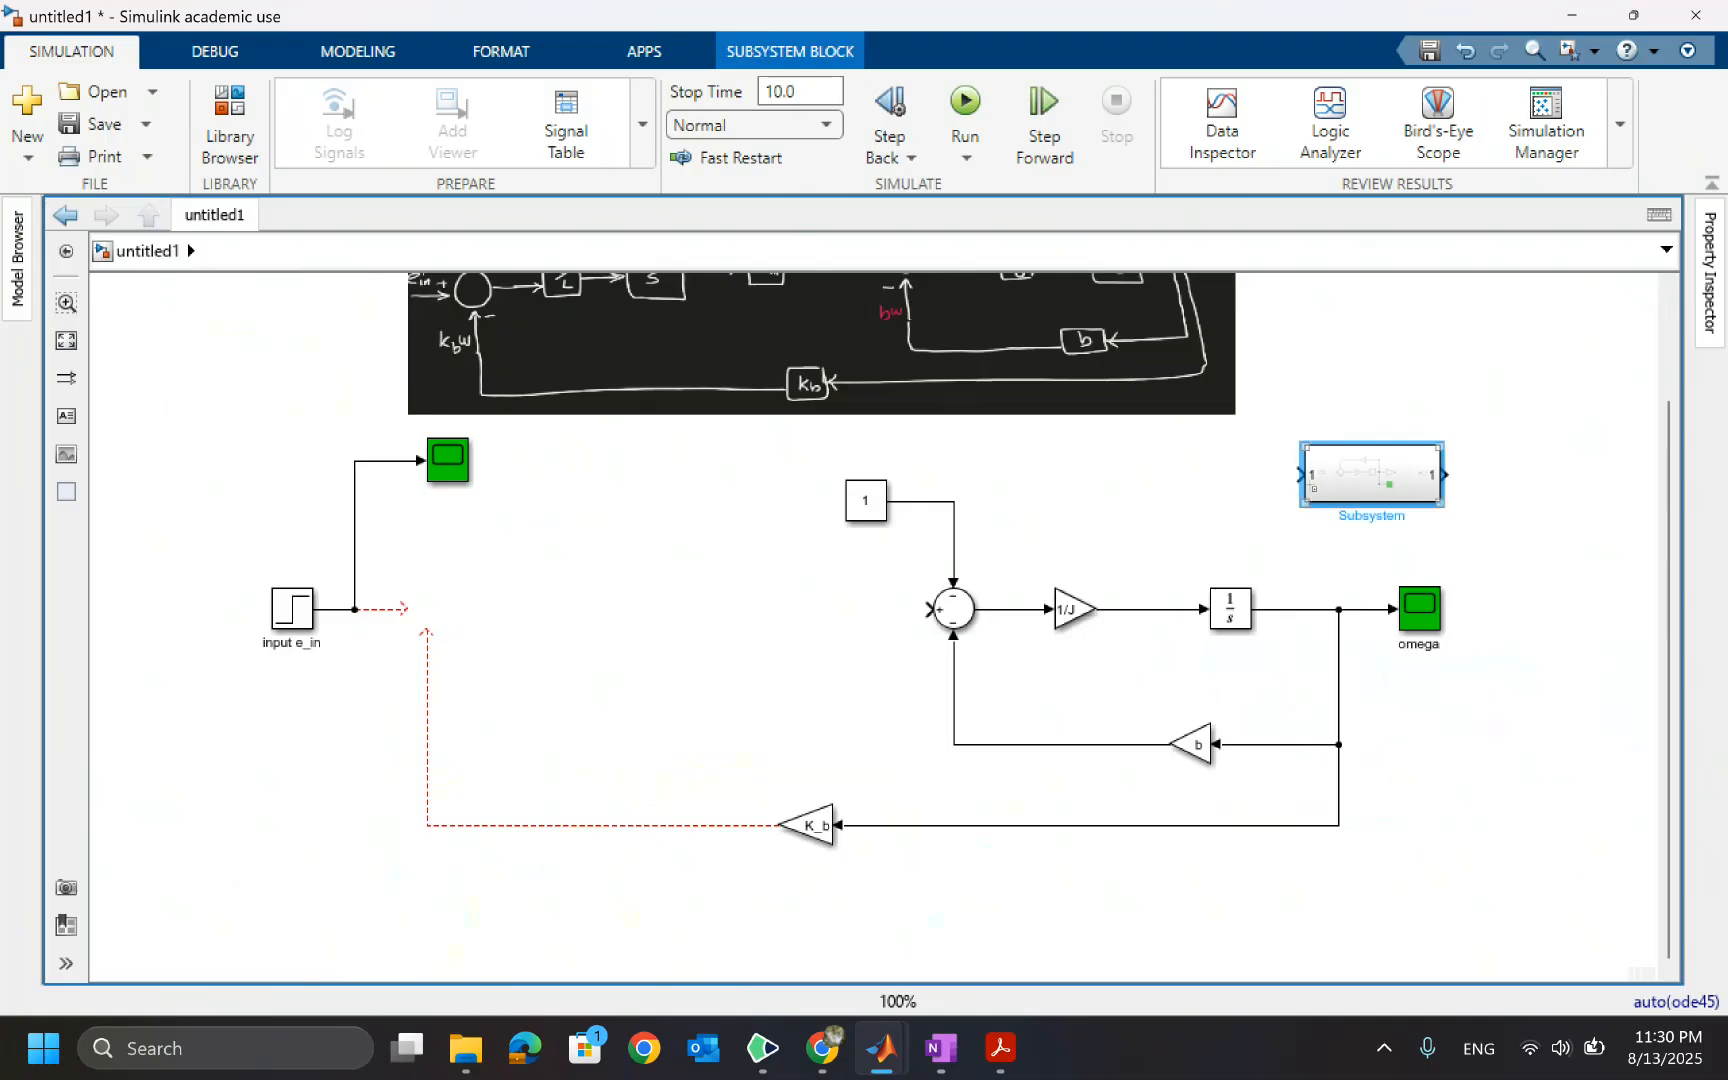
Place the Subsystem block before the mechanical sum, connecting its output, and widen it
{"action": "left_click_drag", "start_coordinate": [1350, 485], "coordinate": [508, 610]}
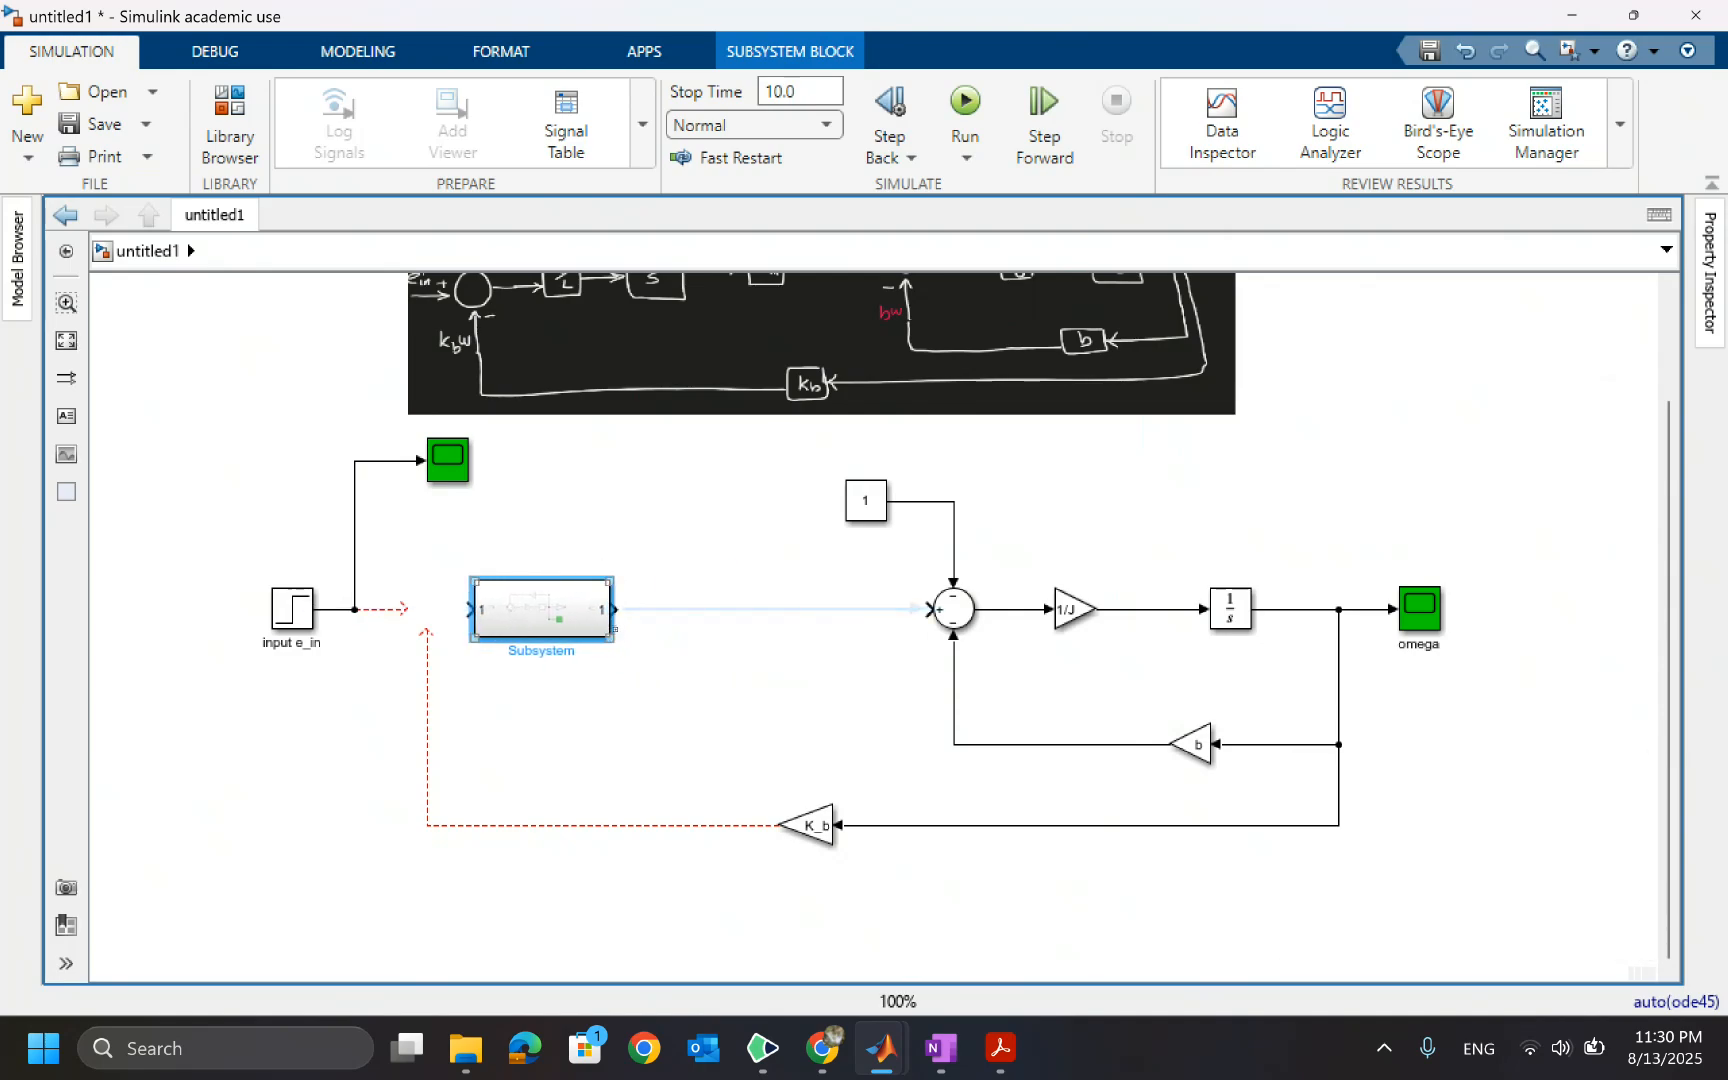
{"action": "left_click_drag", "start_coordinate": [612, 582], "coordinate": [713, 561]}
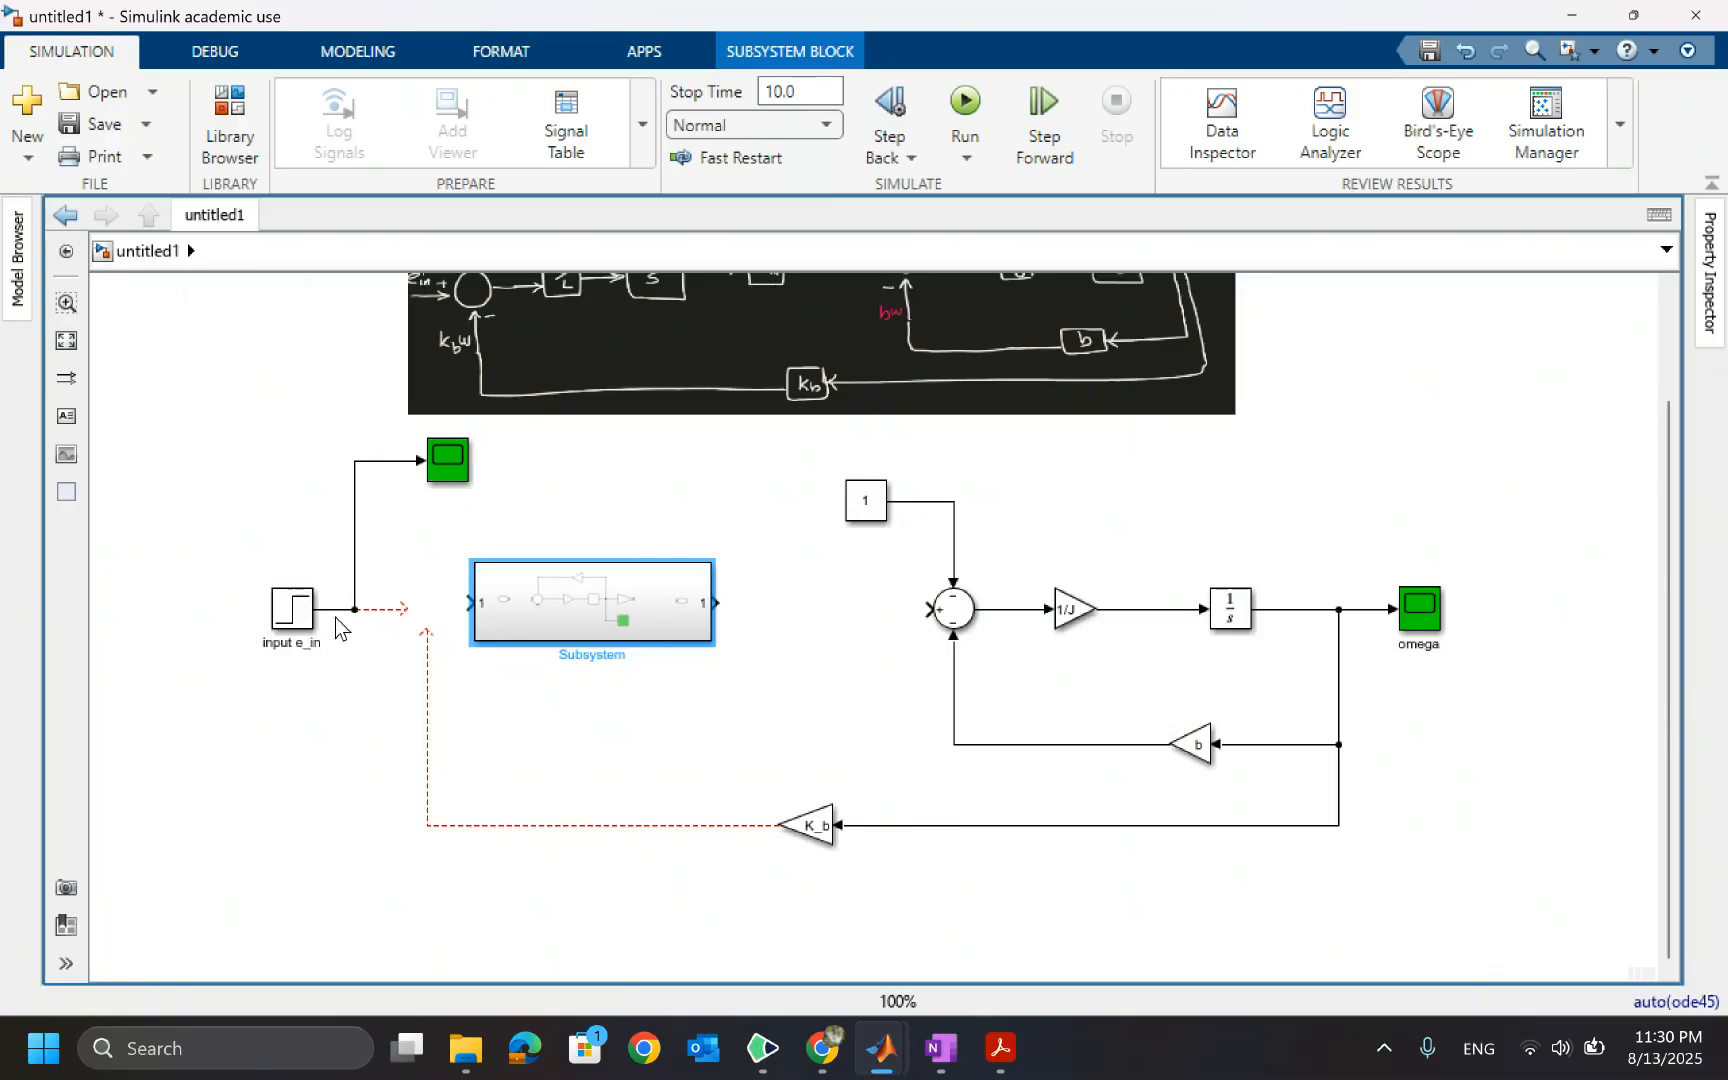
Open the Subsystem and rename its inport as e_in
{"action": "double_click", "coordinate": [560, 603]}
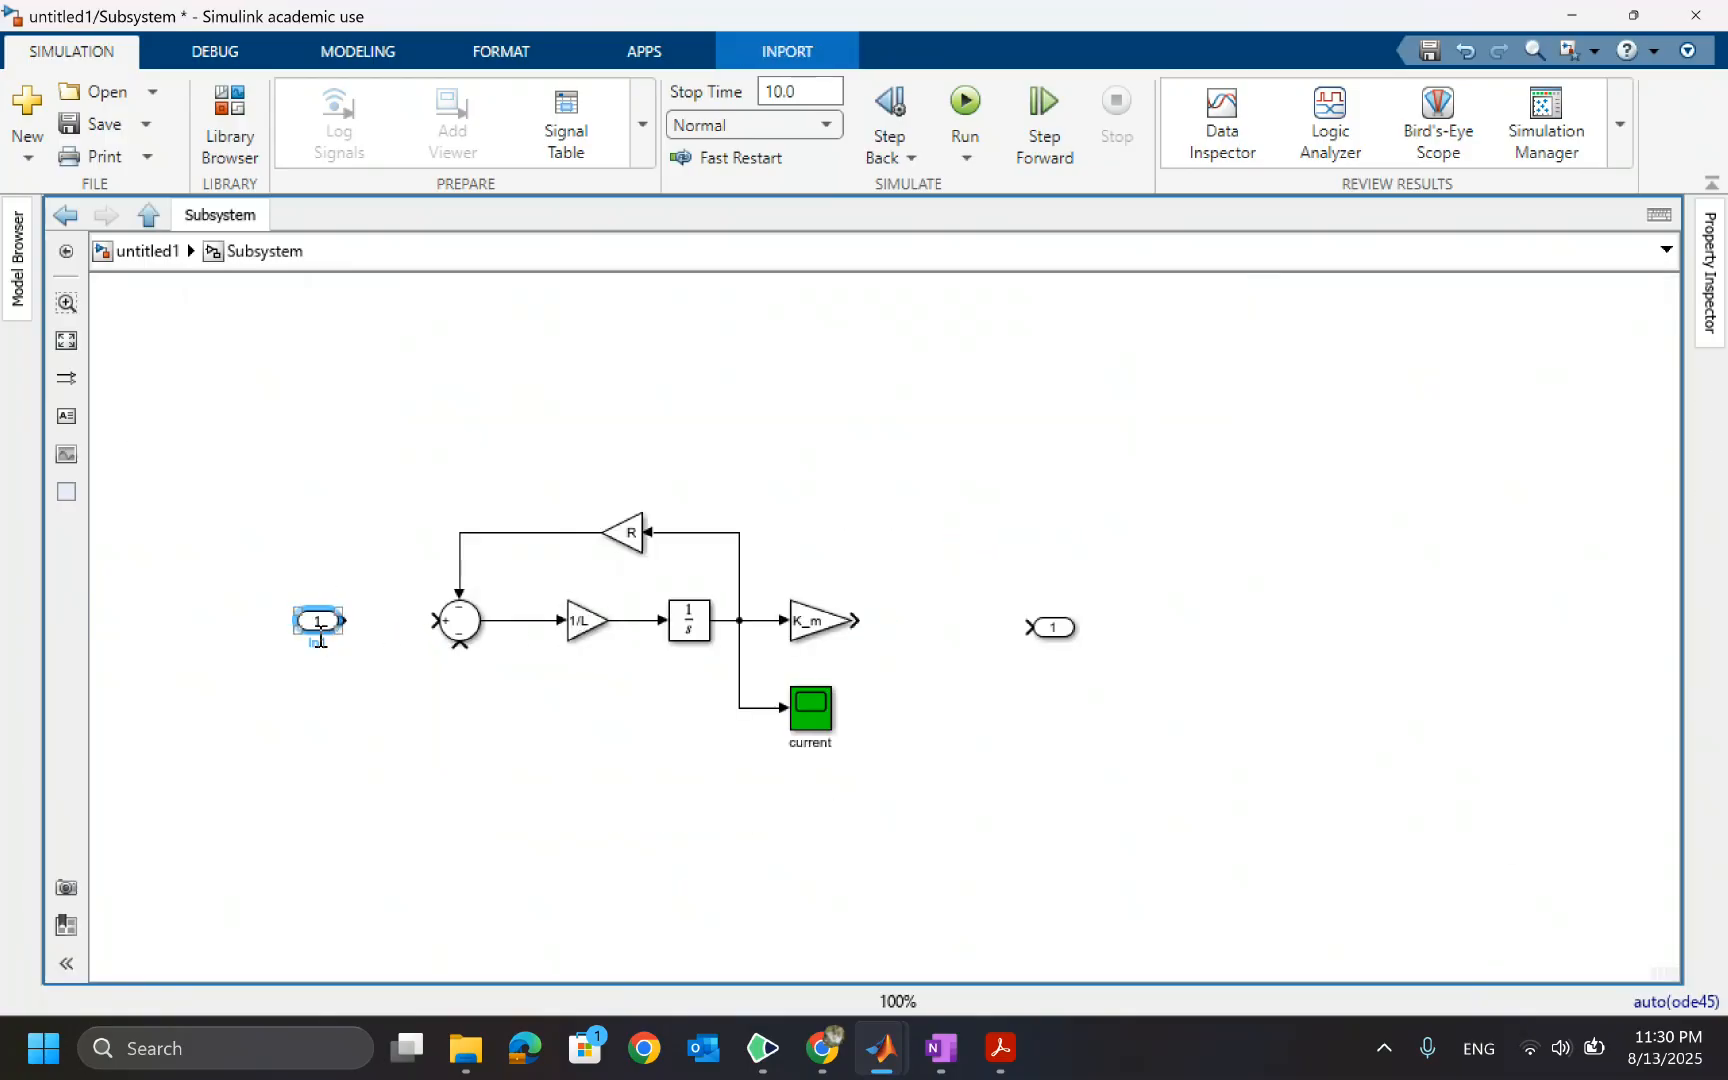
{"action": "double_click", "coordinate": [319, 641]}
{"action": "type", "text": "e_a"}
{"action": "left_click", "coordinate": [428, 738]}
{"action": "left_click_drag", "start_coordinate": [314, 622], "coordinate": [300, 626]}
{"action": "left_click", "coordinate": [362, 624]}
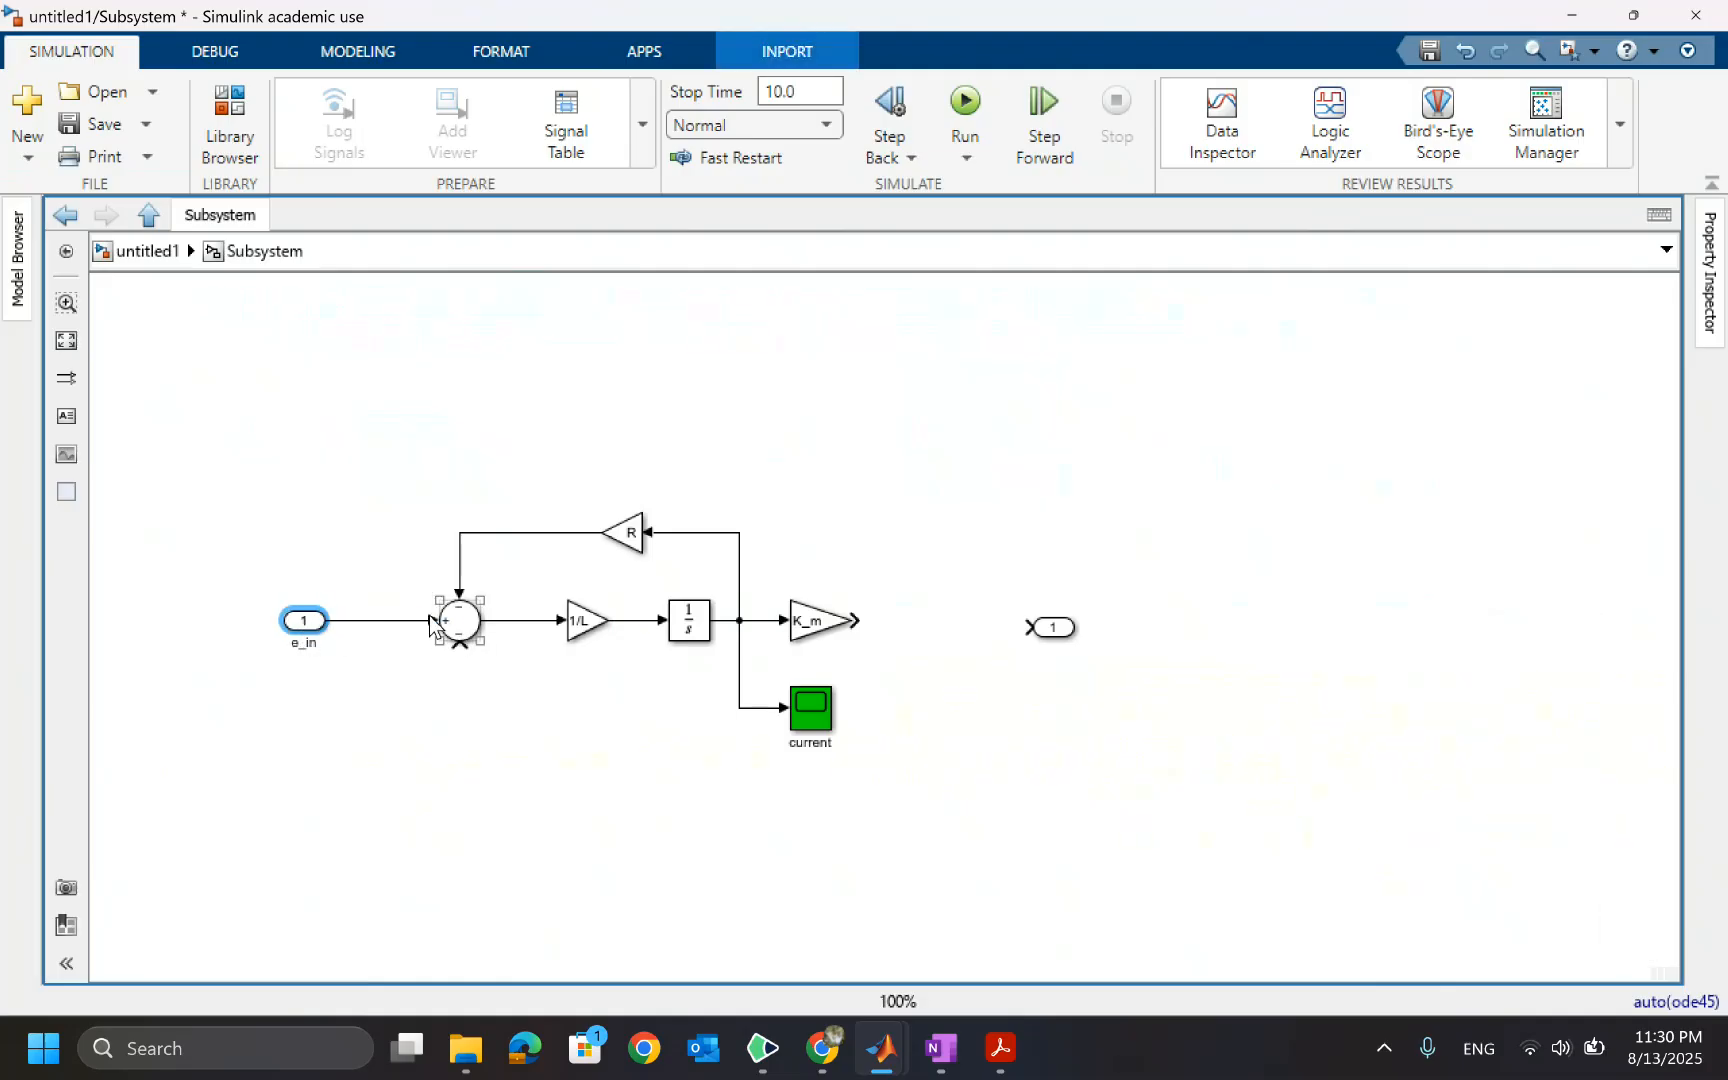
{"action": "left_click", "coordinate": [450, 734]}
{"action": "left_click", "coordinate": [150, 252]}
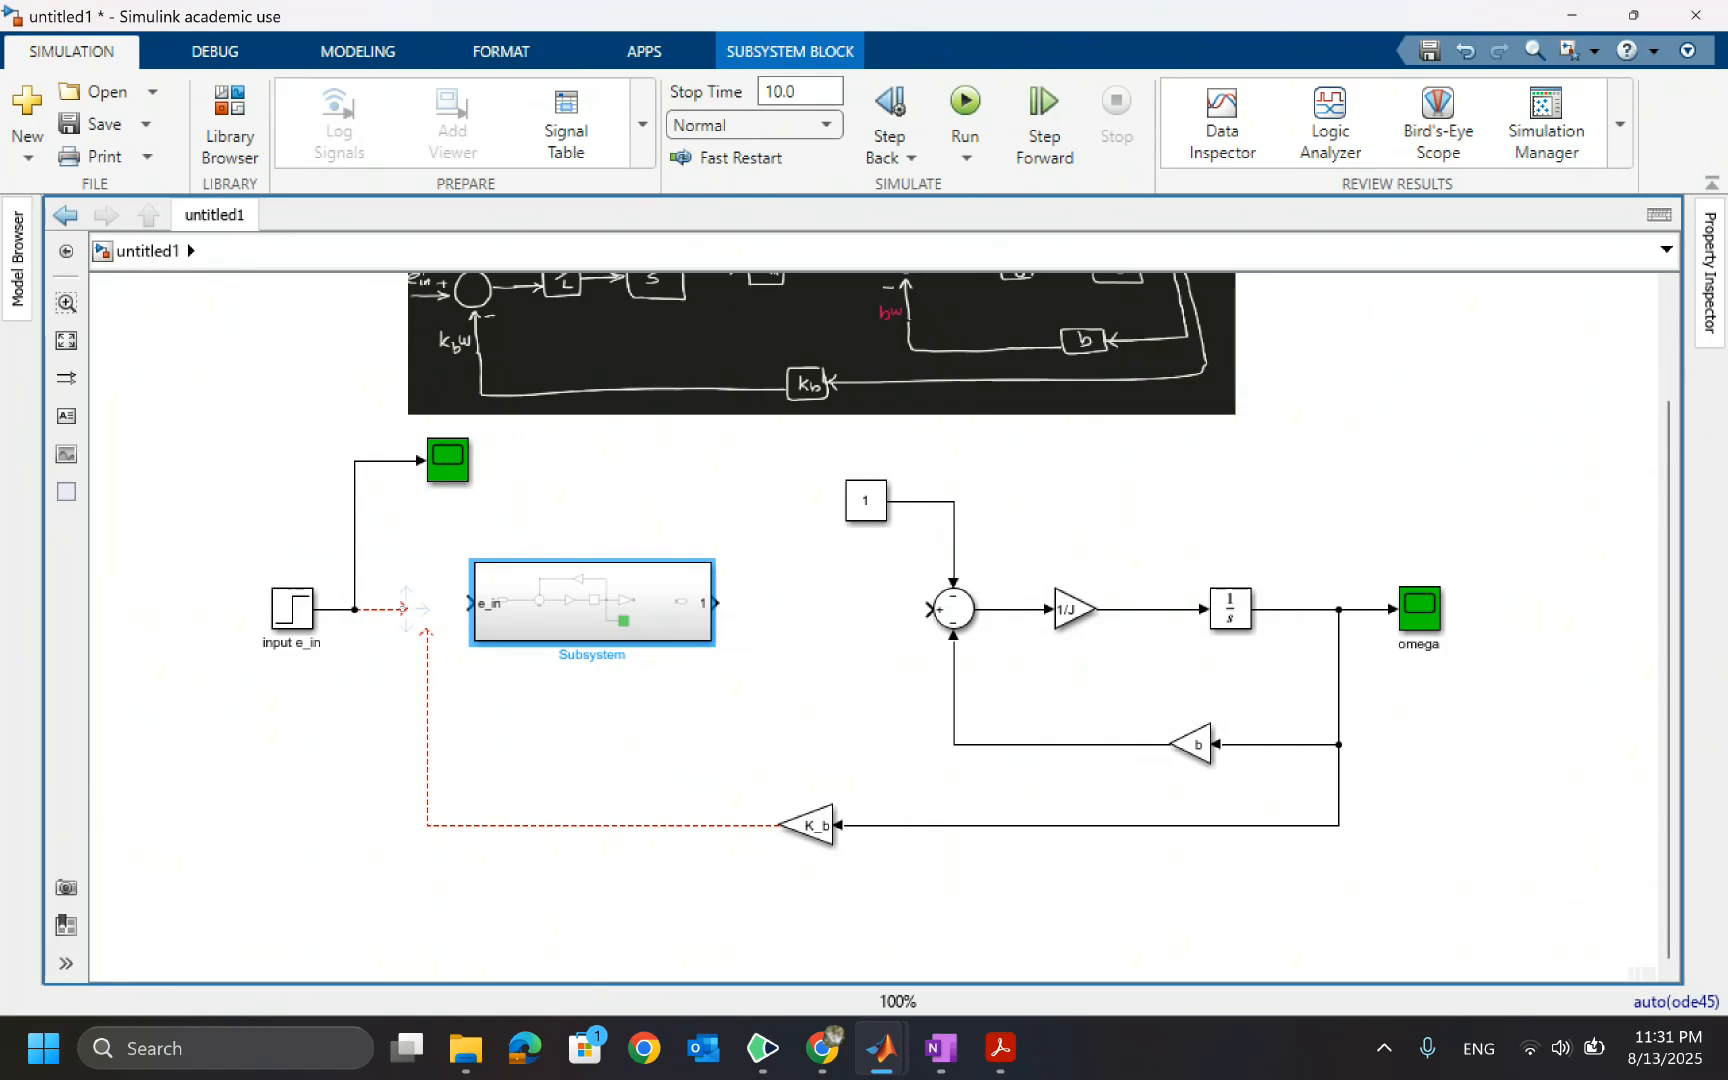
{"action": "double_click", "coordinate": [537, 612]}
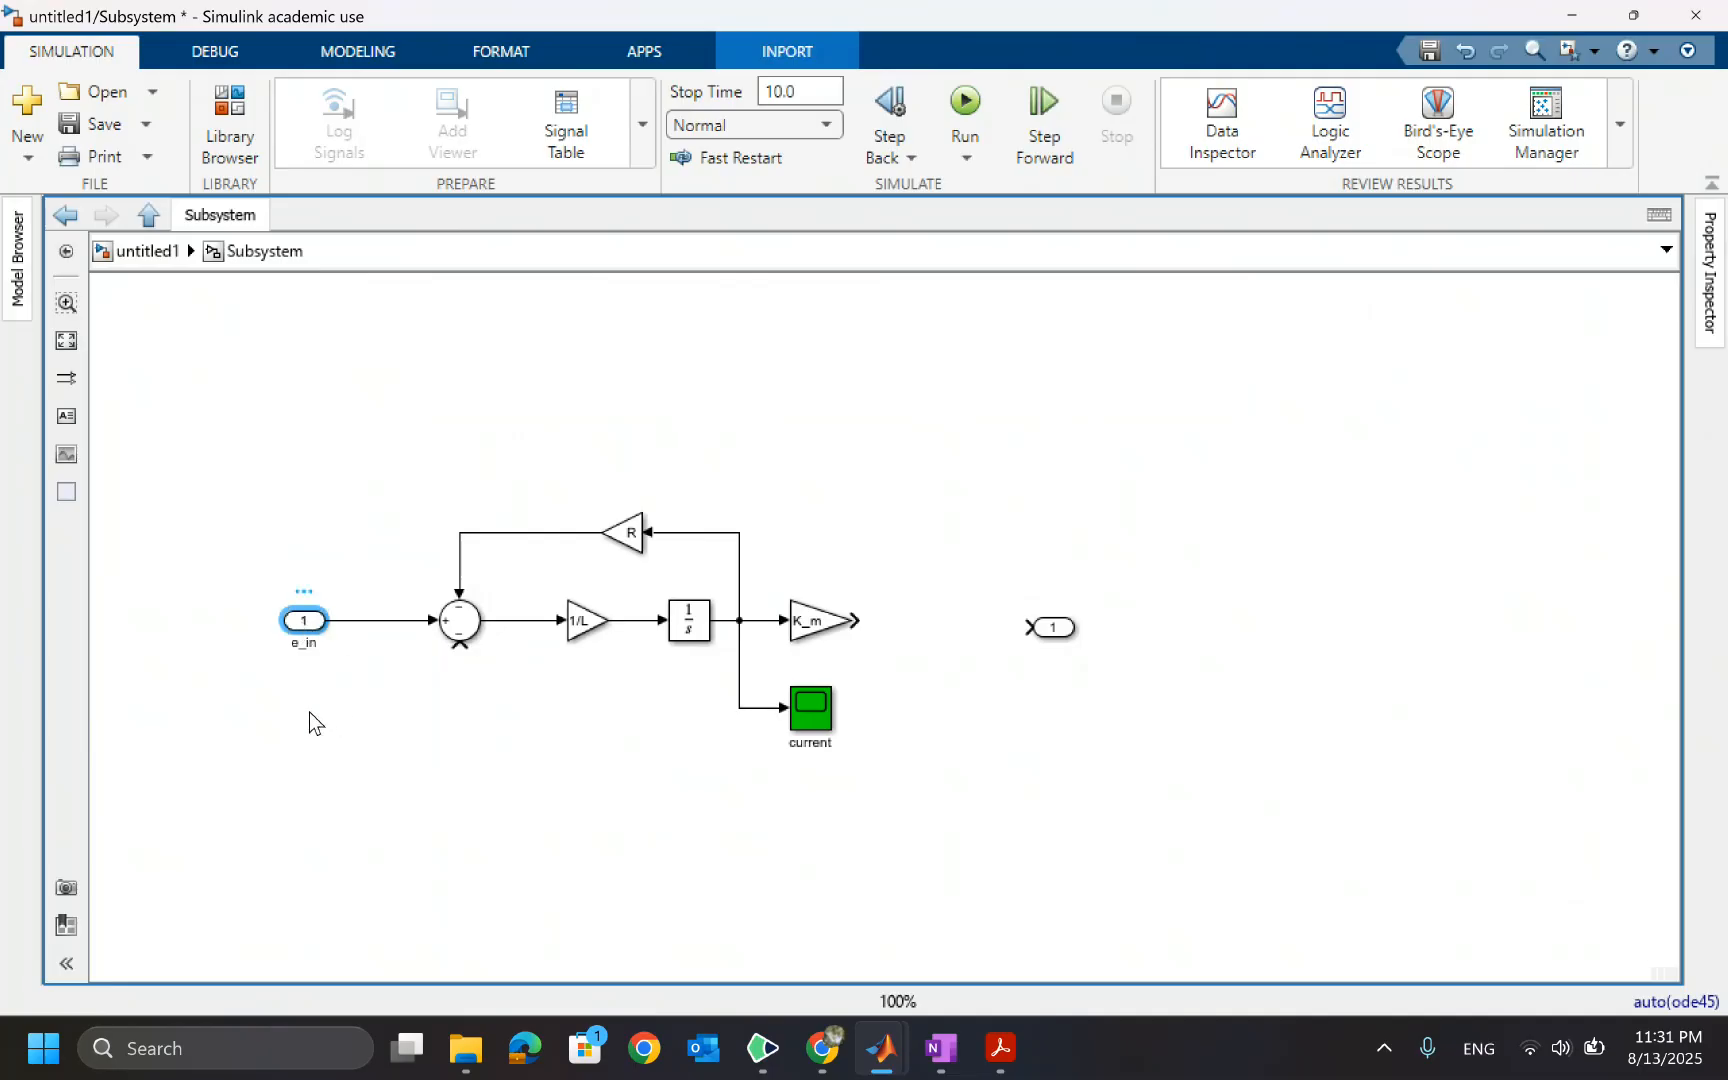
{"action": "key", "text": "ctrl+v"}
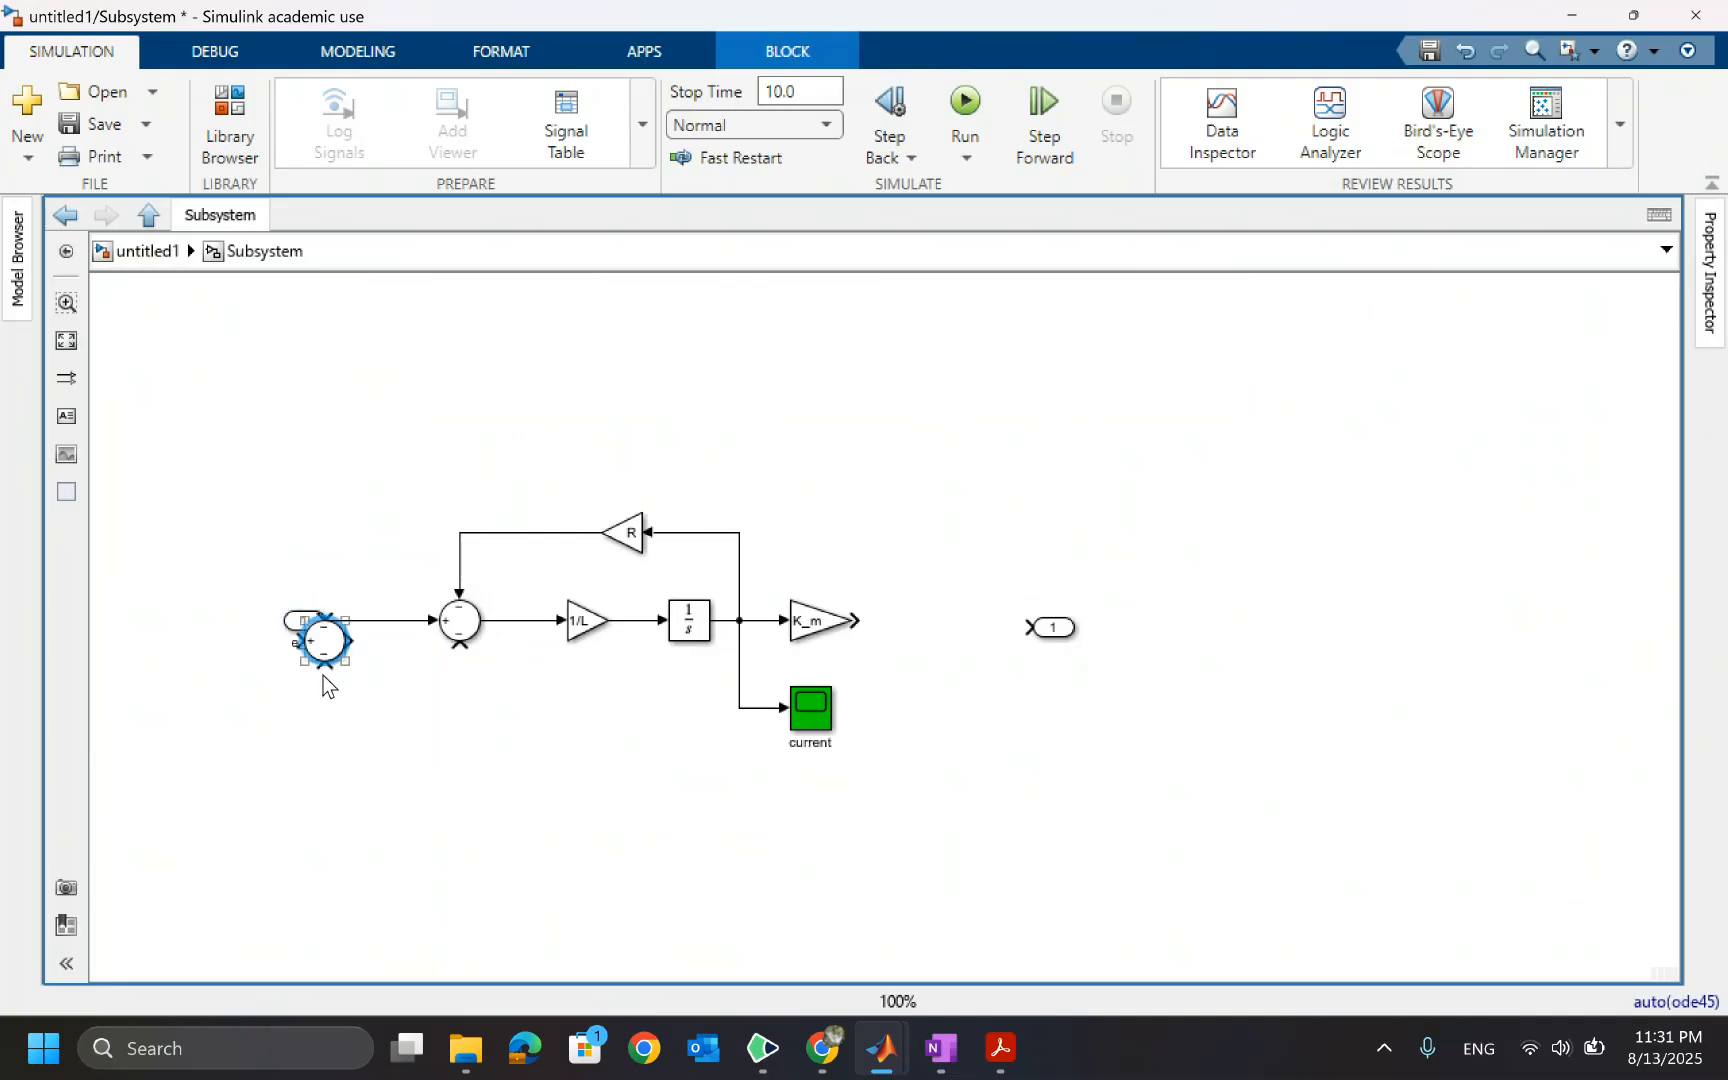
{"action": "key", "text": "Delete"}
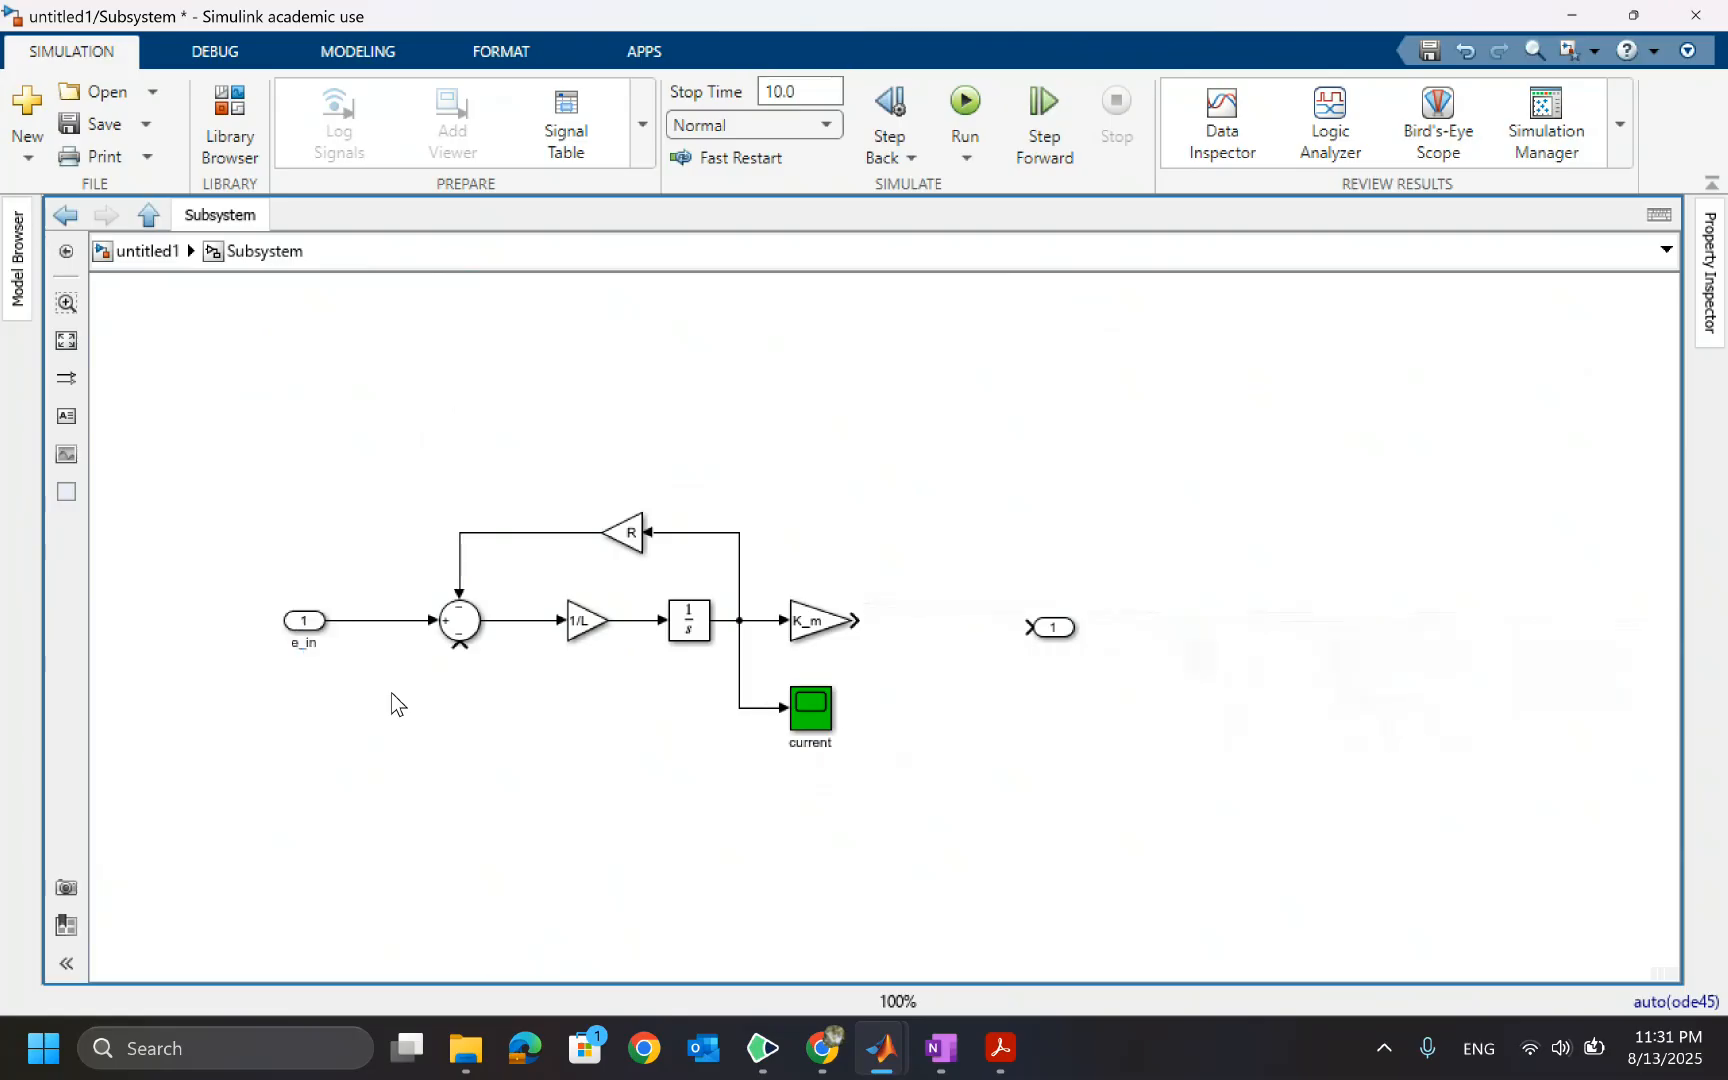
Add a second inport named K_b Omega below e_in and connect it to the Sum block's lower input
{"action": "left_click", "coordinate": [300, 620]}
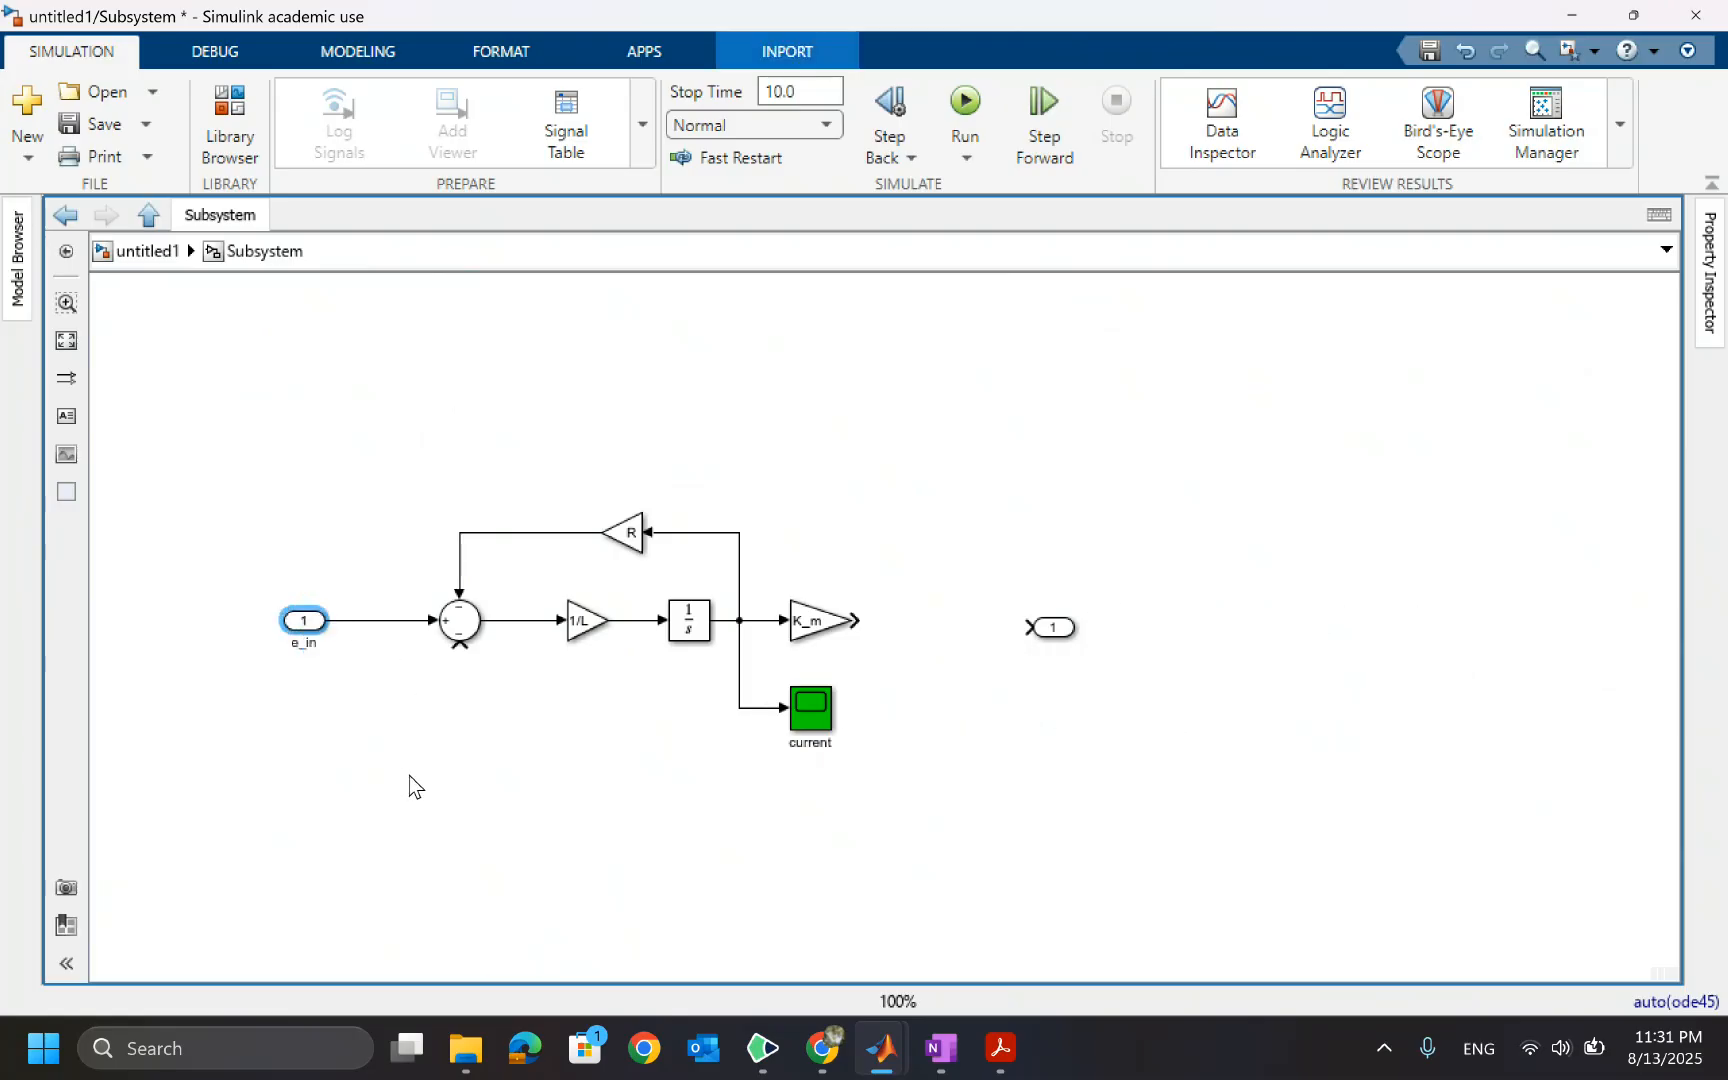
{"action": "left_click", "coordinate": [322, 765]}
{"action": "key", "text": "ctrl+v"}
{"action": "left_click_drag", "start_coordinate": [343, 783], "coordinate": [305, 735]}
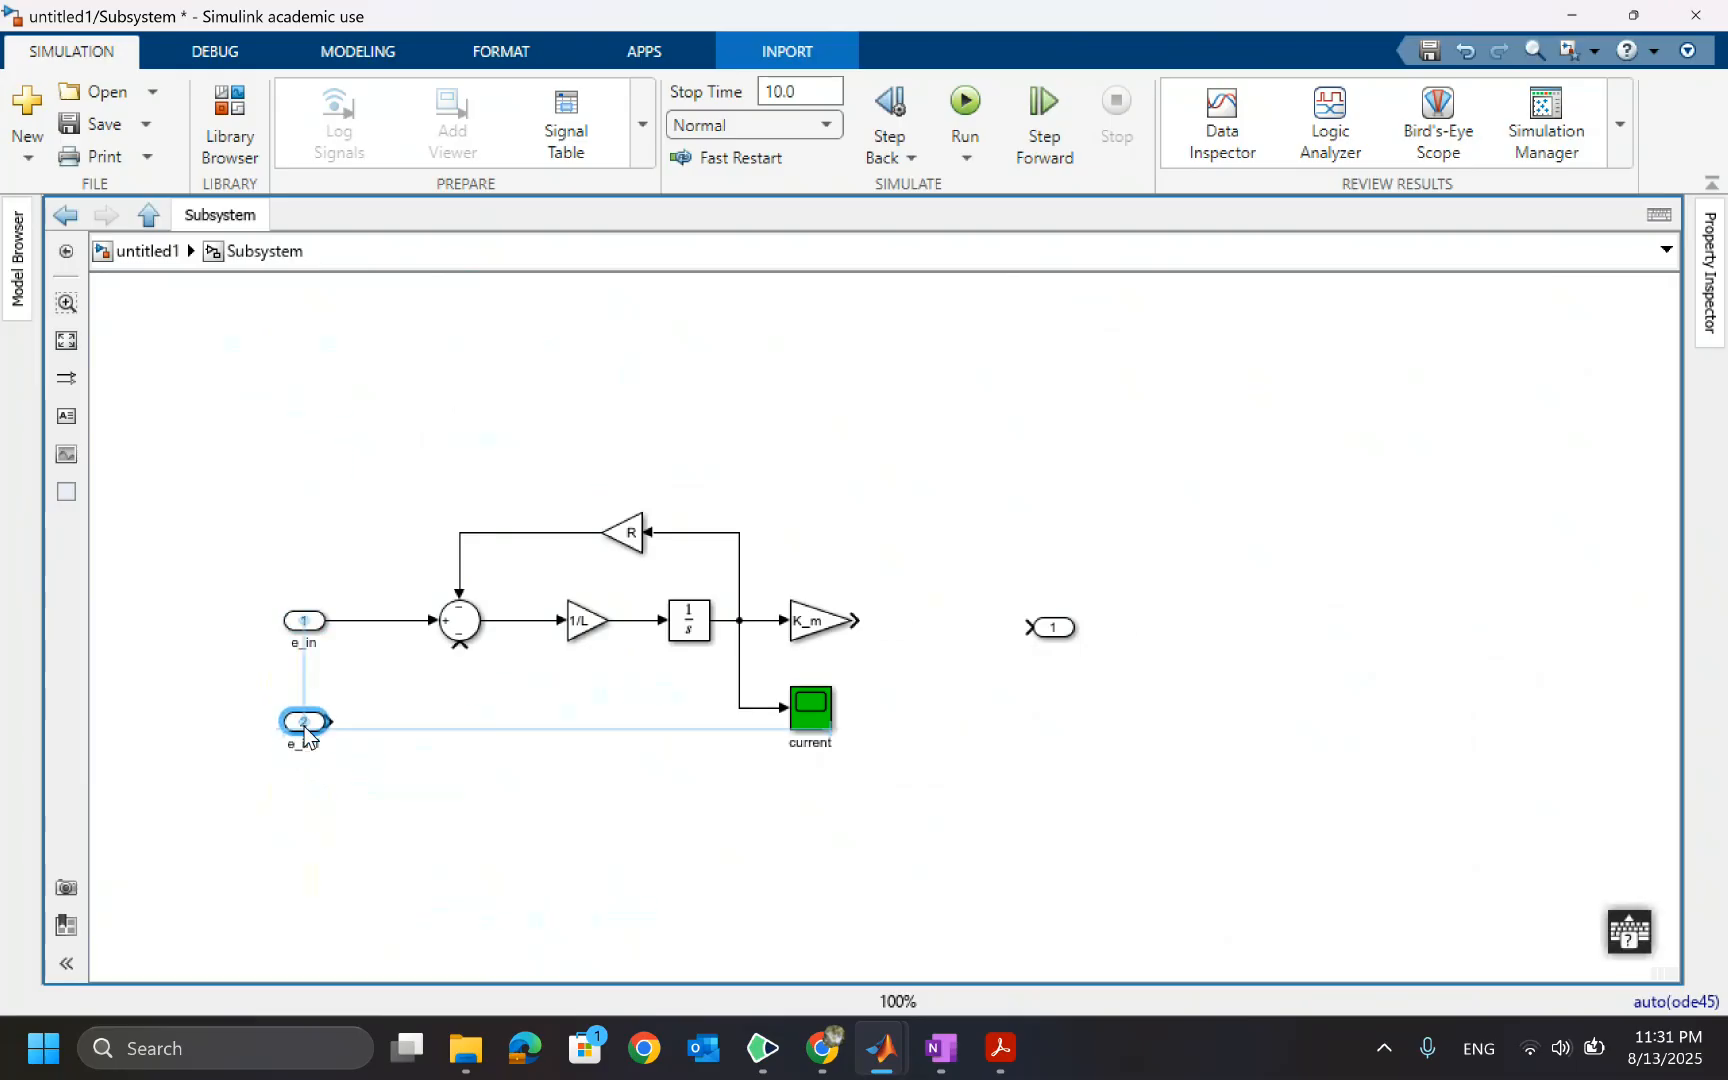
{"action": "double_click", "coordinate": [304, 743]}
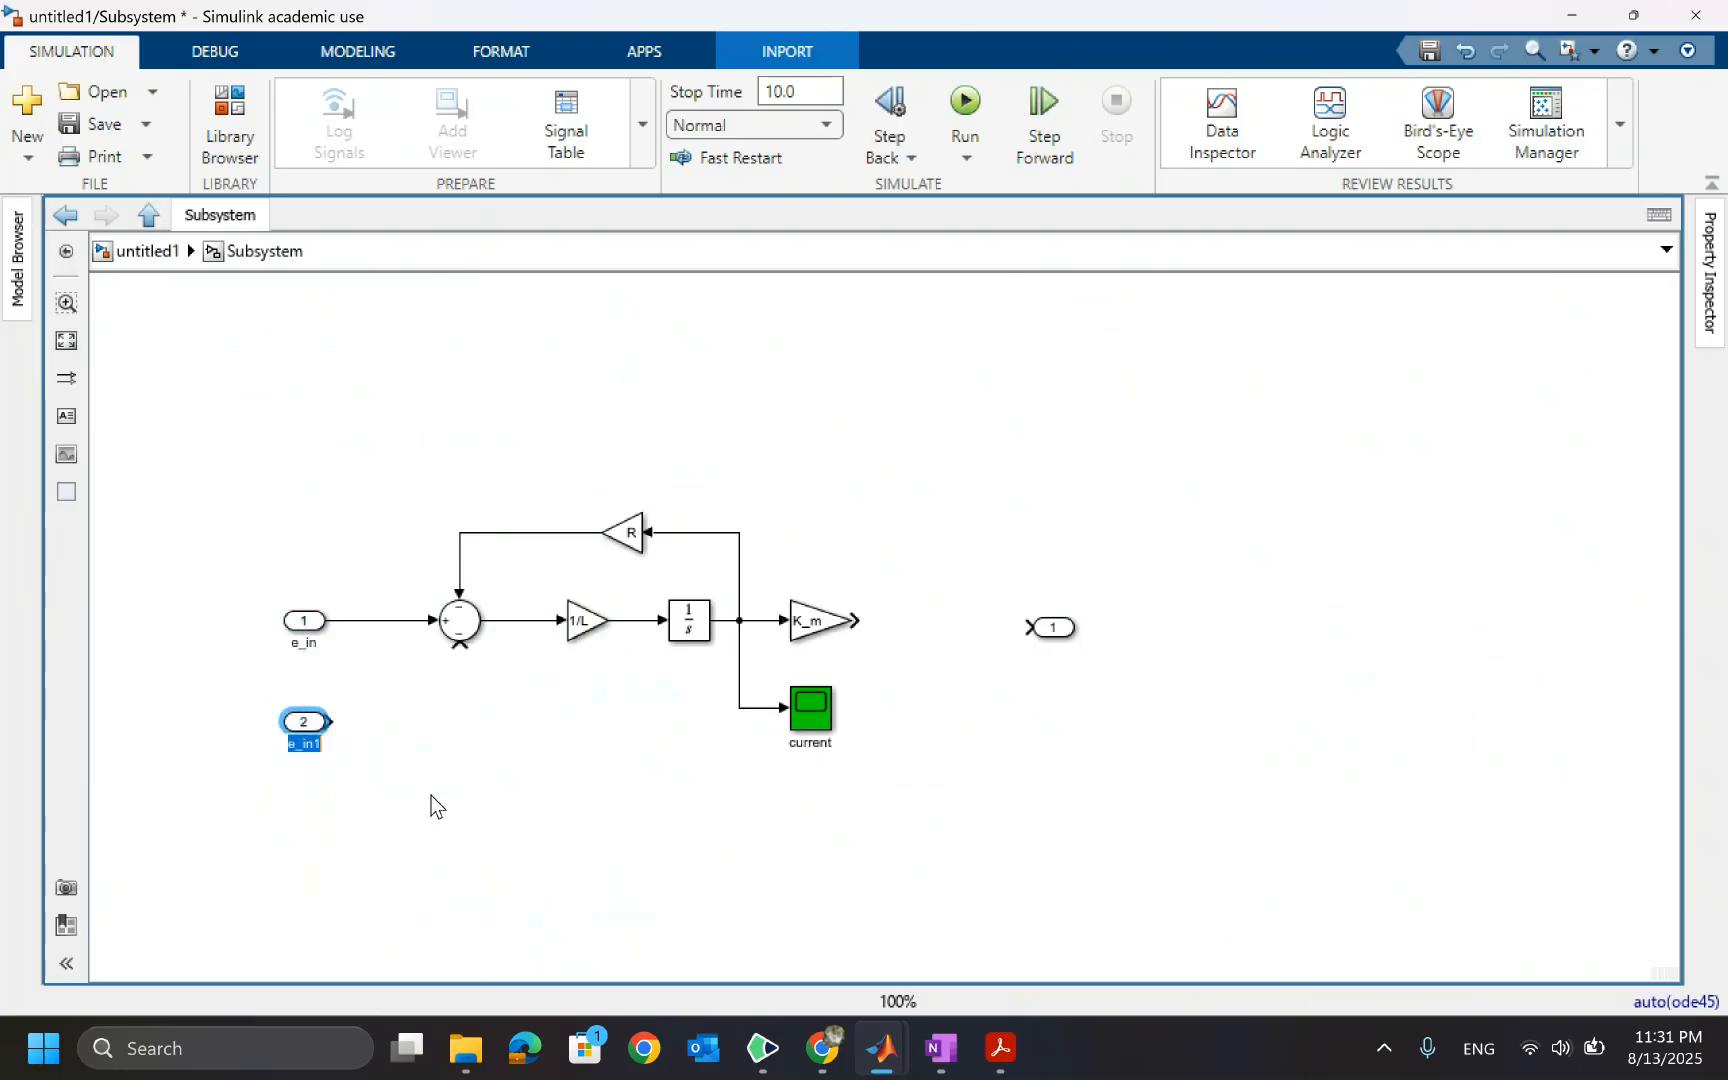
{"action": "type", "text": "K_b Omega"}
{"action": "left_click", "coordinate": [455, 748]}
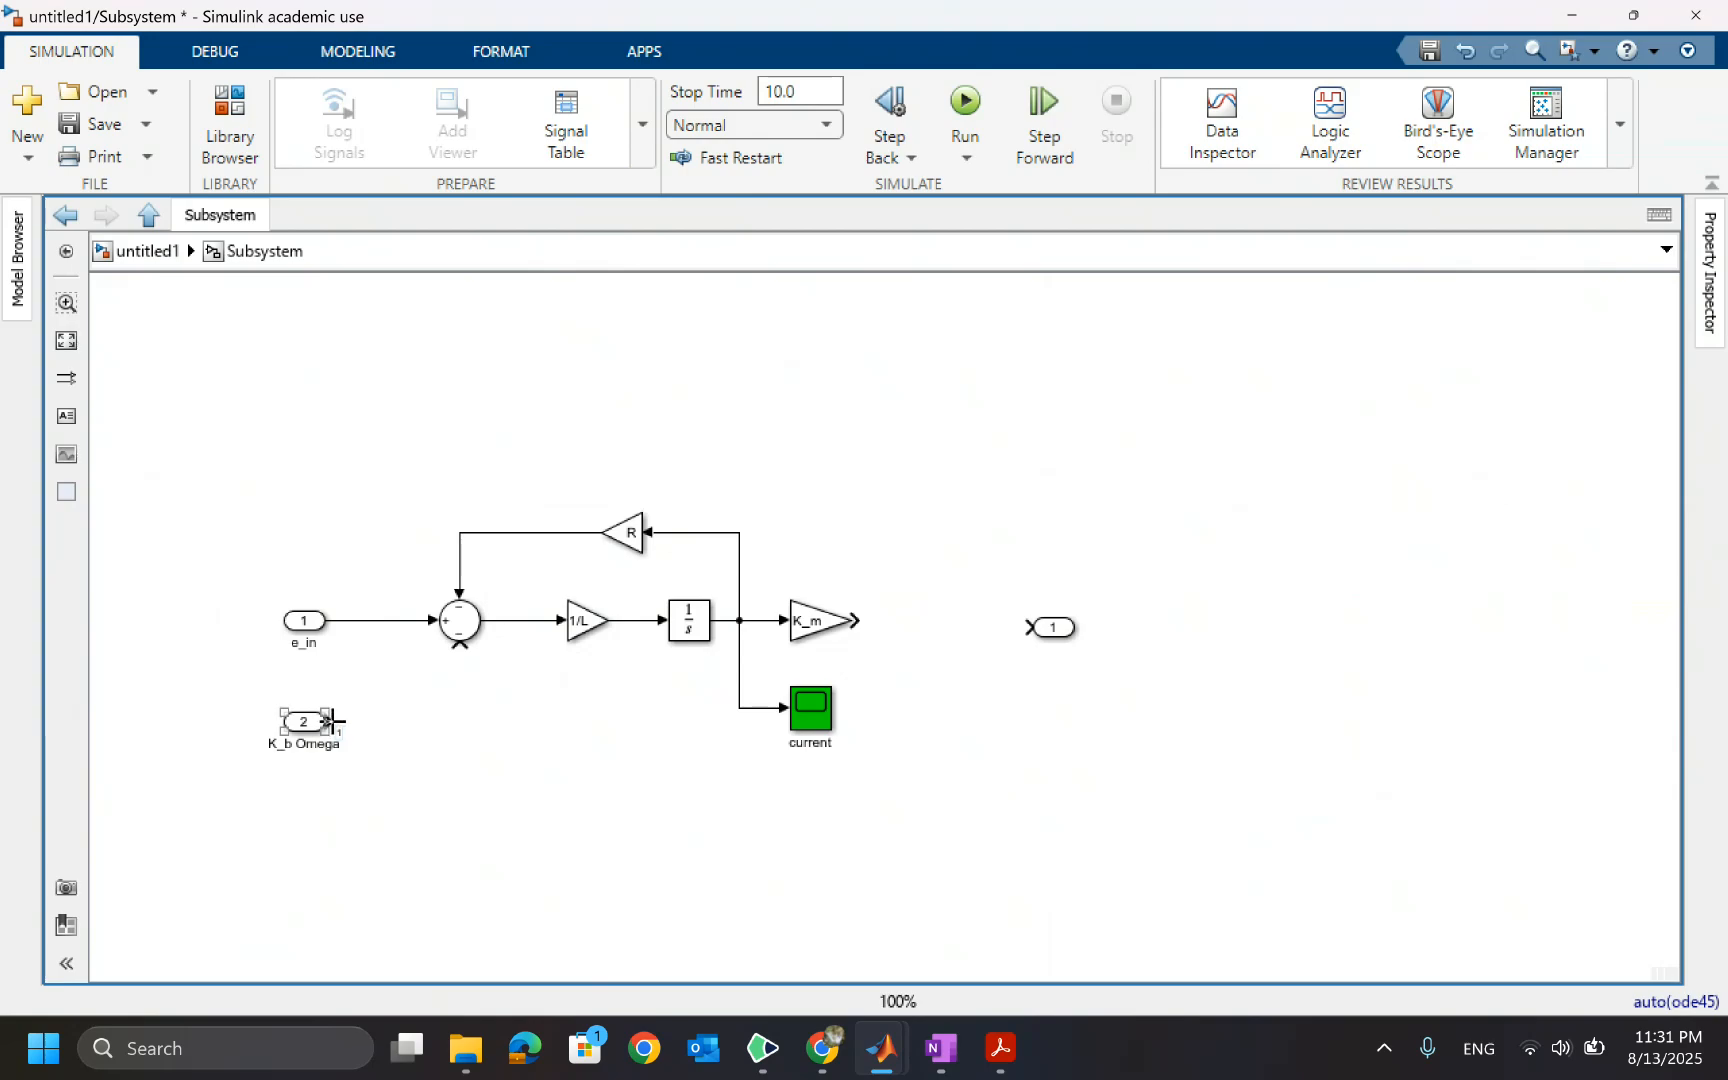
{"action": "left_click_drag", "start_coordinate": [329, 721], "coordinate": [459, 646]}
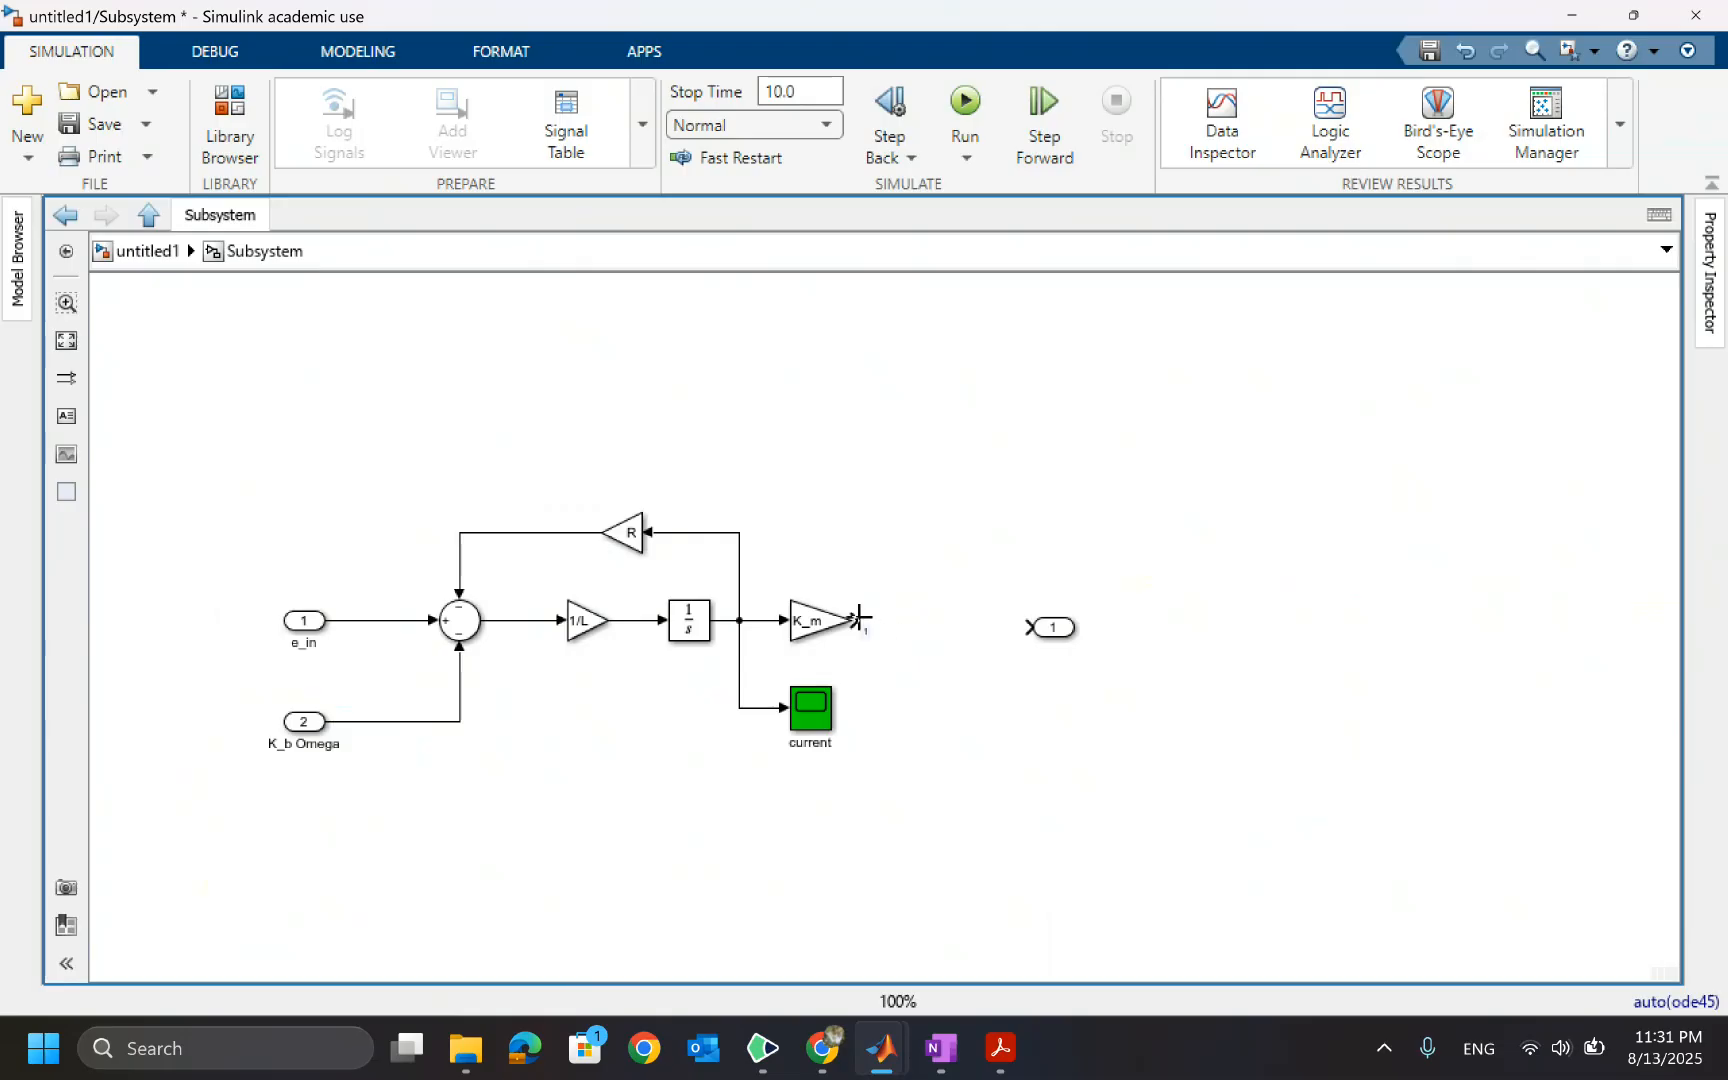
Try to set the outport's port number to T_m in its block parameters
{"action": "double_click", "coordinate": [1052, 627]}
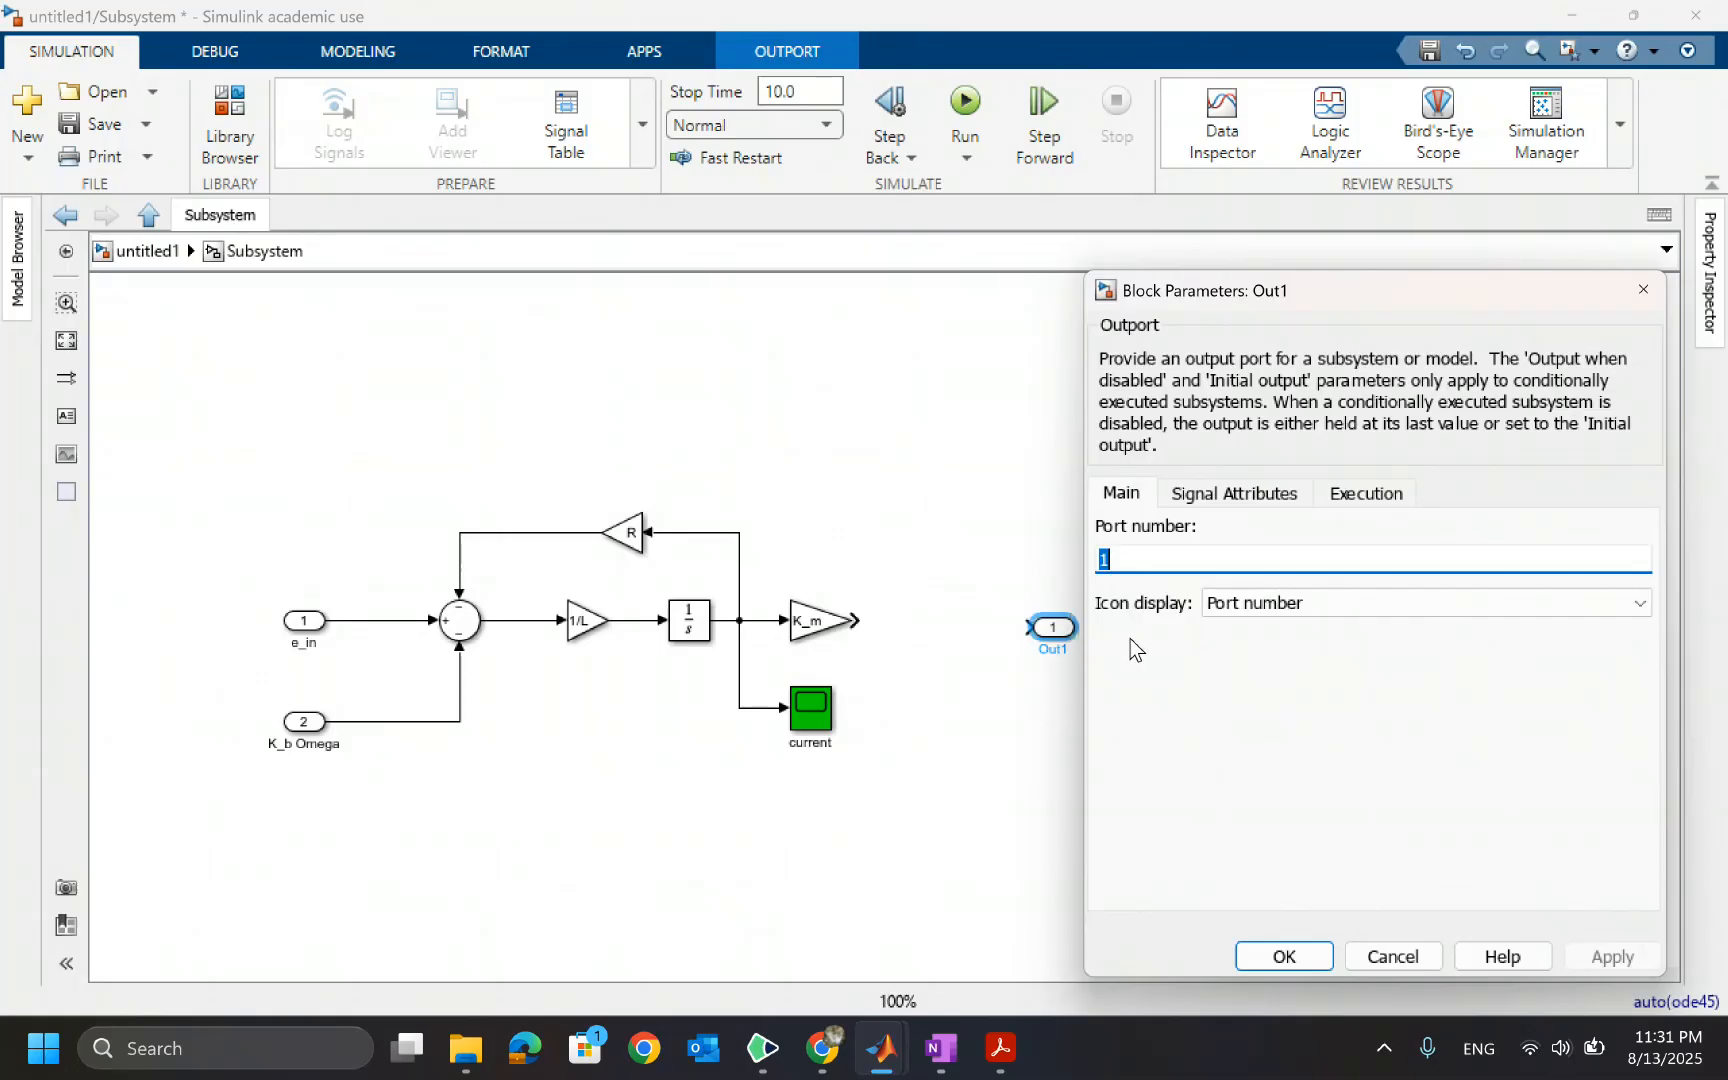
{"action": "left_click", "coordinate": [1178, 561]}
{"action": "key", "text": "BackSpace"}
{"action": "type", "text": "K"}
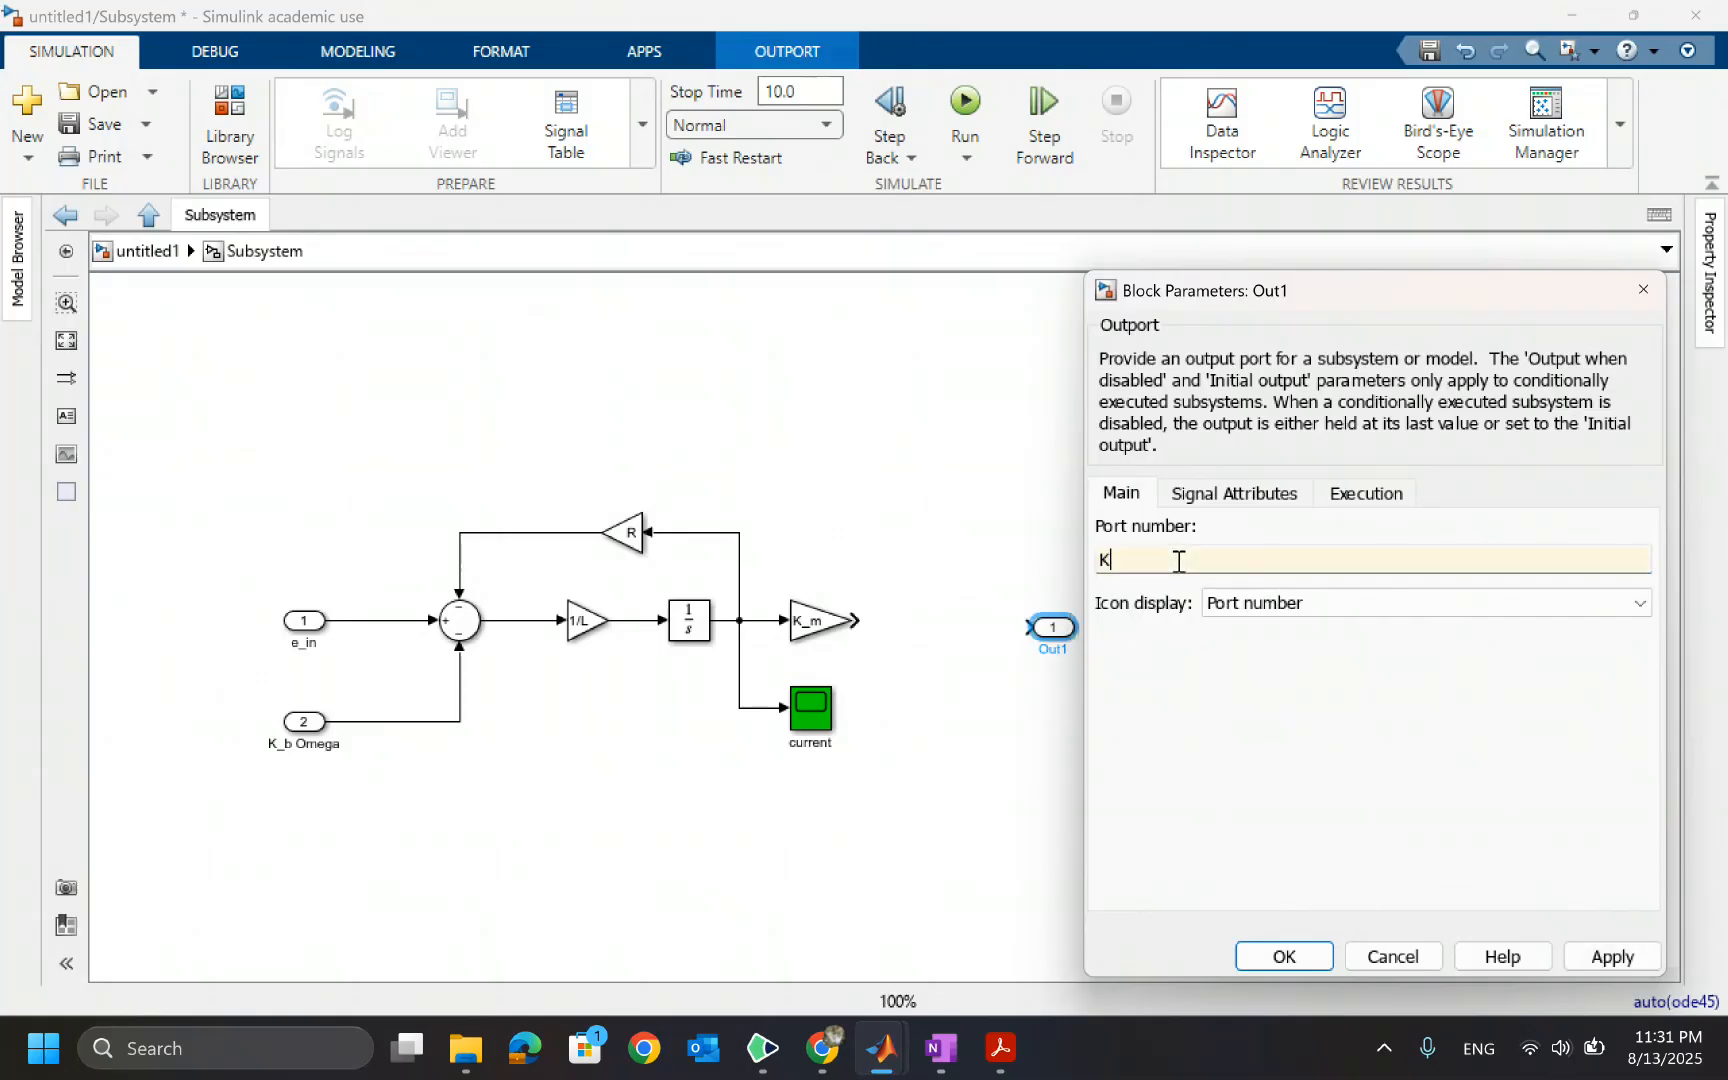
{"action": "type", "text": "_m I"}
{"action": "mouse_move", "coordinate": [1091, 557]}
{"action": "left_mouse_down"}
{"action": "mouse_move", "coordinate": [1163, 560]}
{"action": "mouse_move", "coordinate": [1084, 559]}
{"action": "left_mouse_up"}
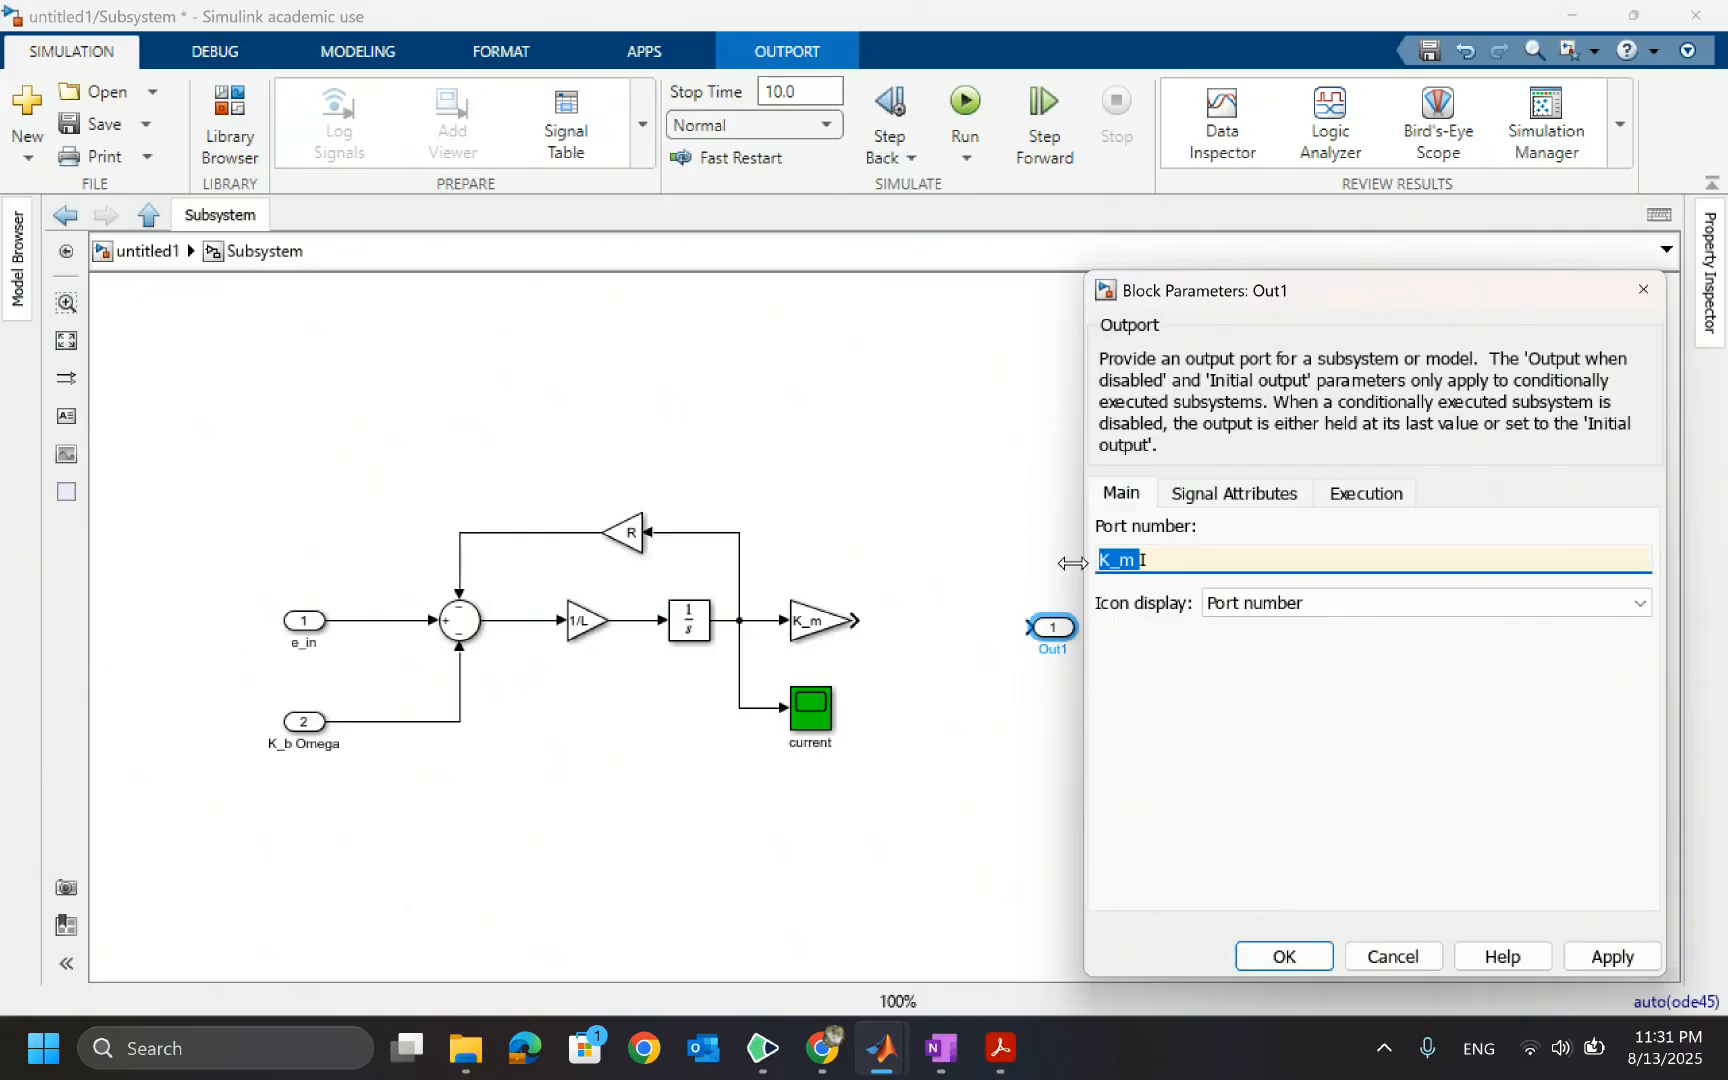
{"action": "key", "text": "BackSpace"}
{"action": "type", "text": "T_m"}
{"action": "left_click", "coordinate": [1283, 956]}
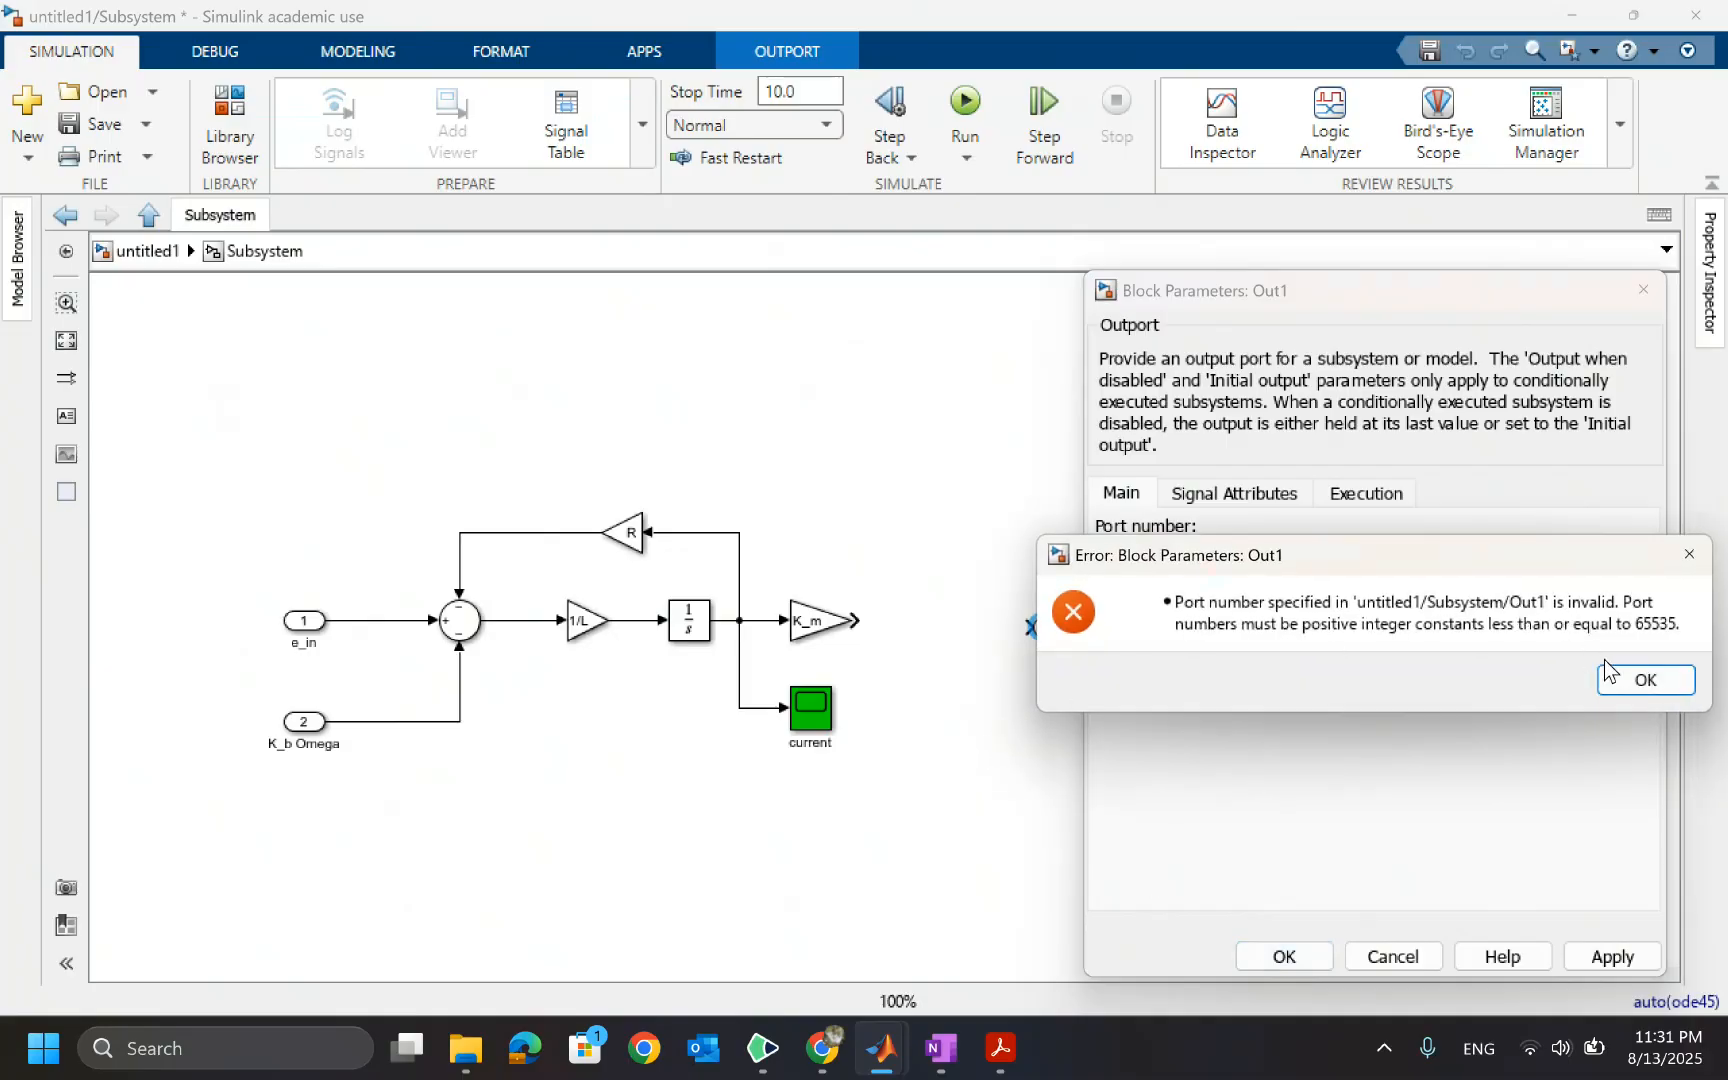
{"action": "left_click", "coordinate": [1622, 678]}
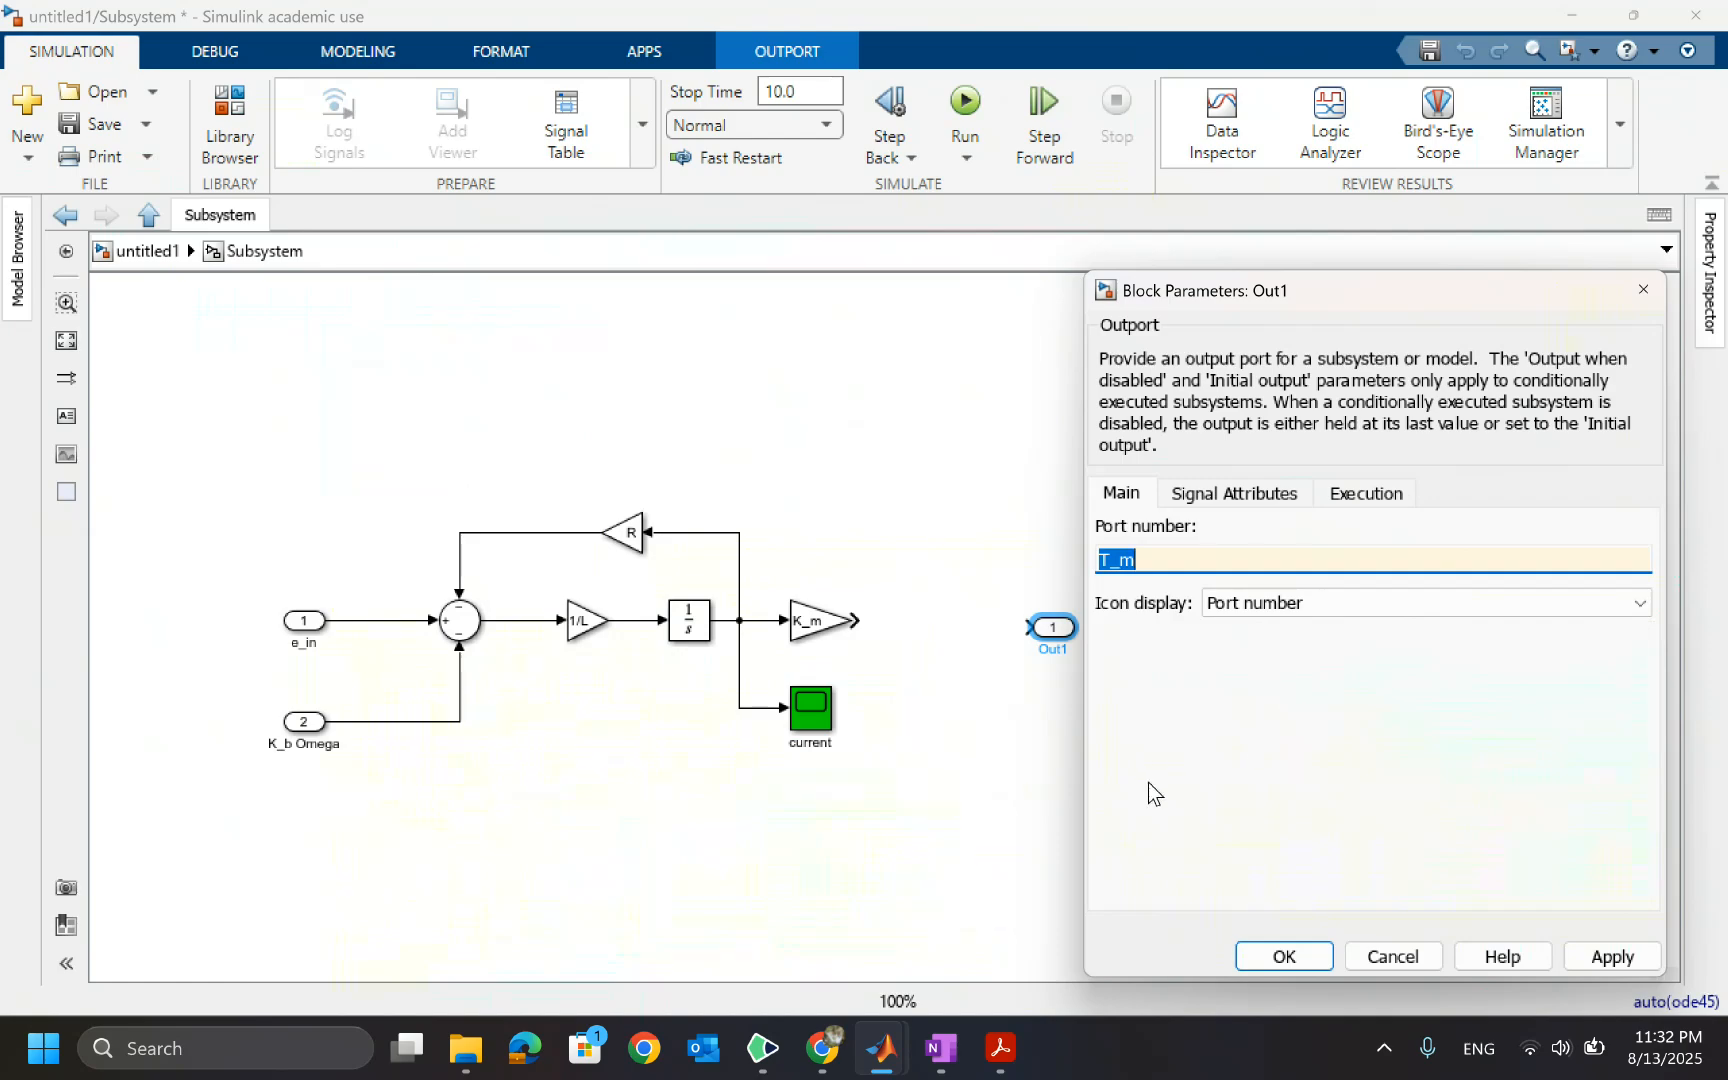
{"action": "key", "text": "Escape"}
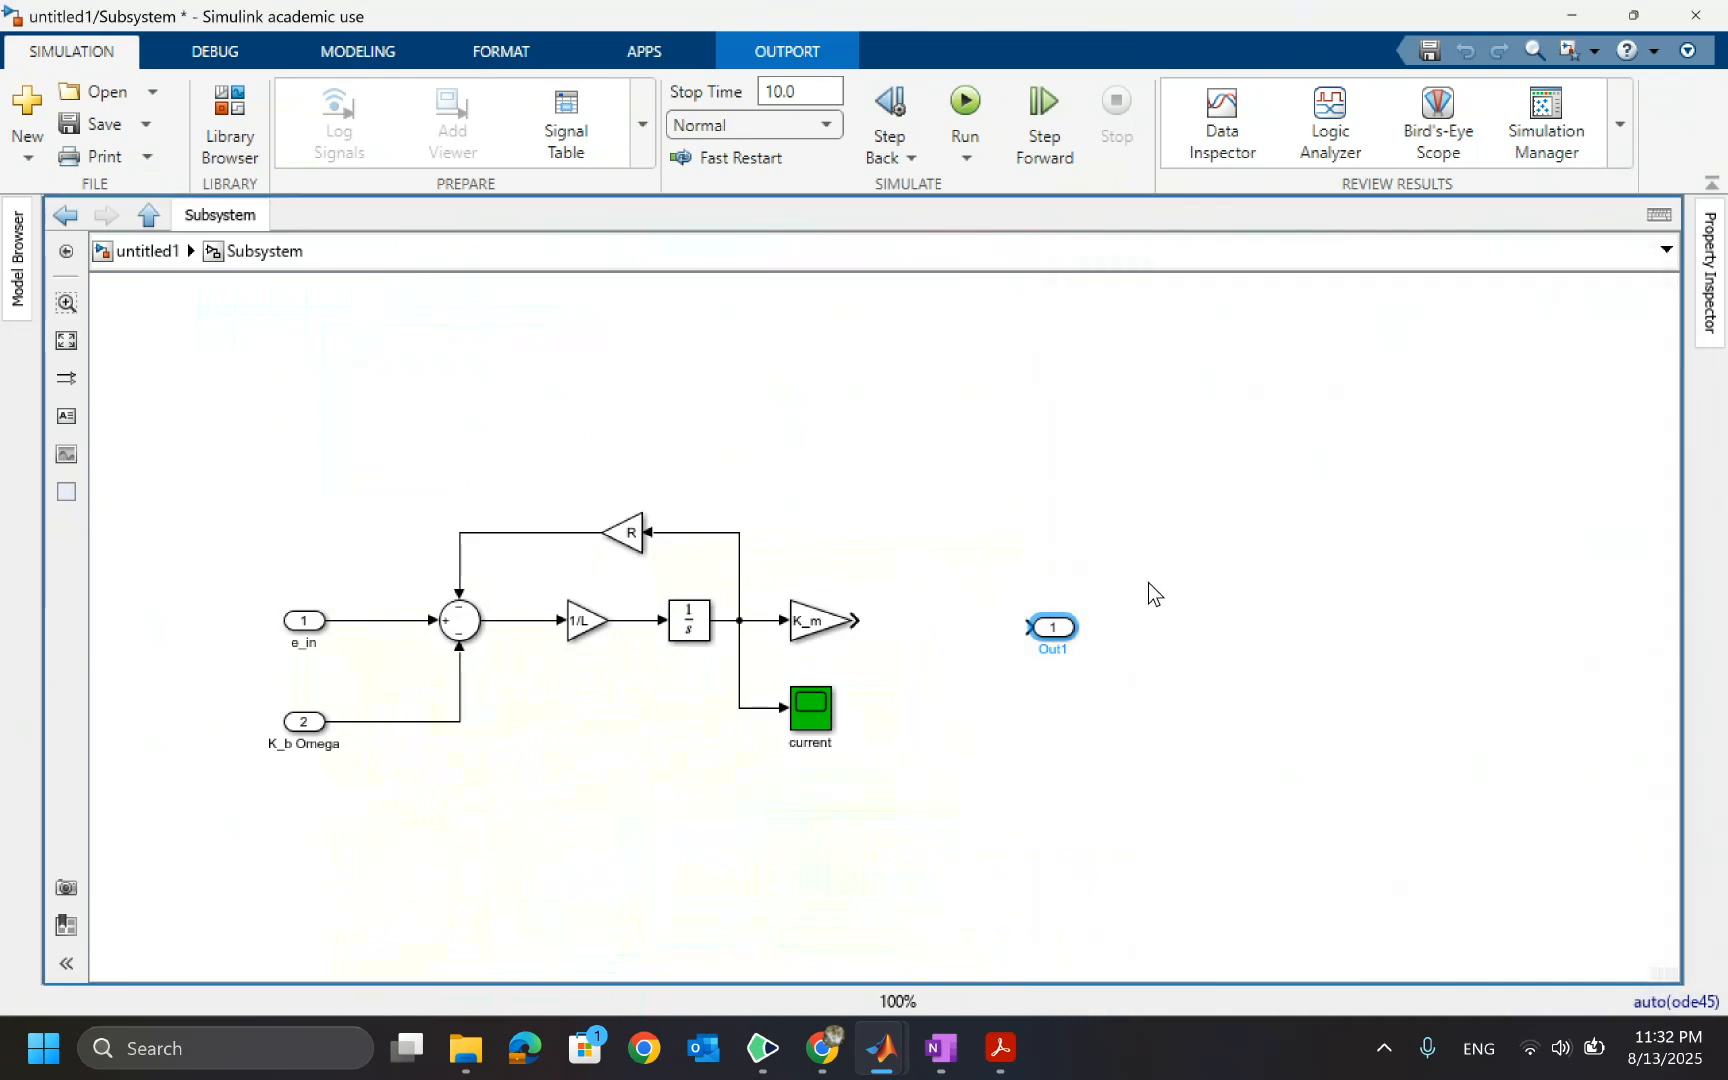
Rename the outport as T_m and connect the K_m gain's output to it
{"action": "double_click", "coordinate": [1056, 650]}
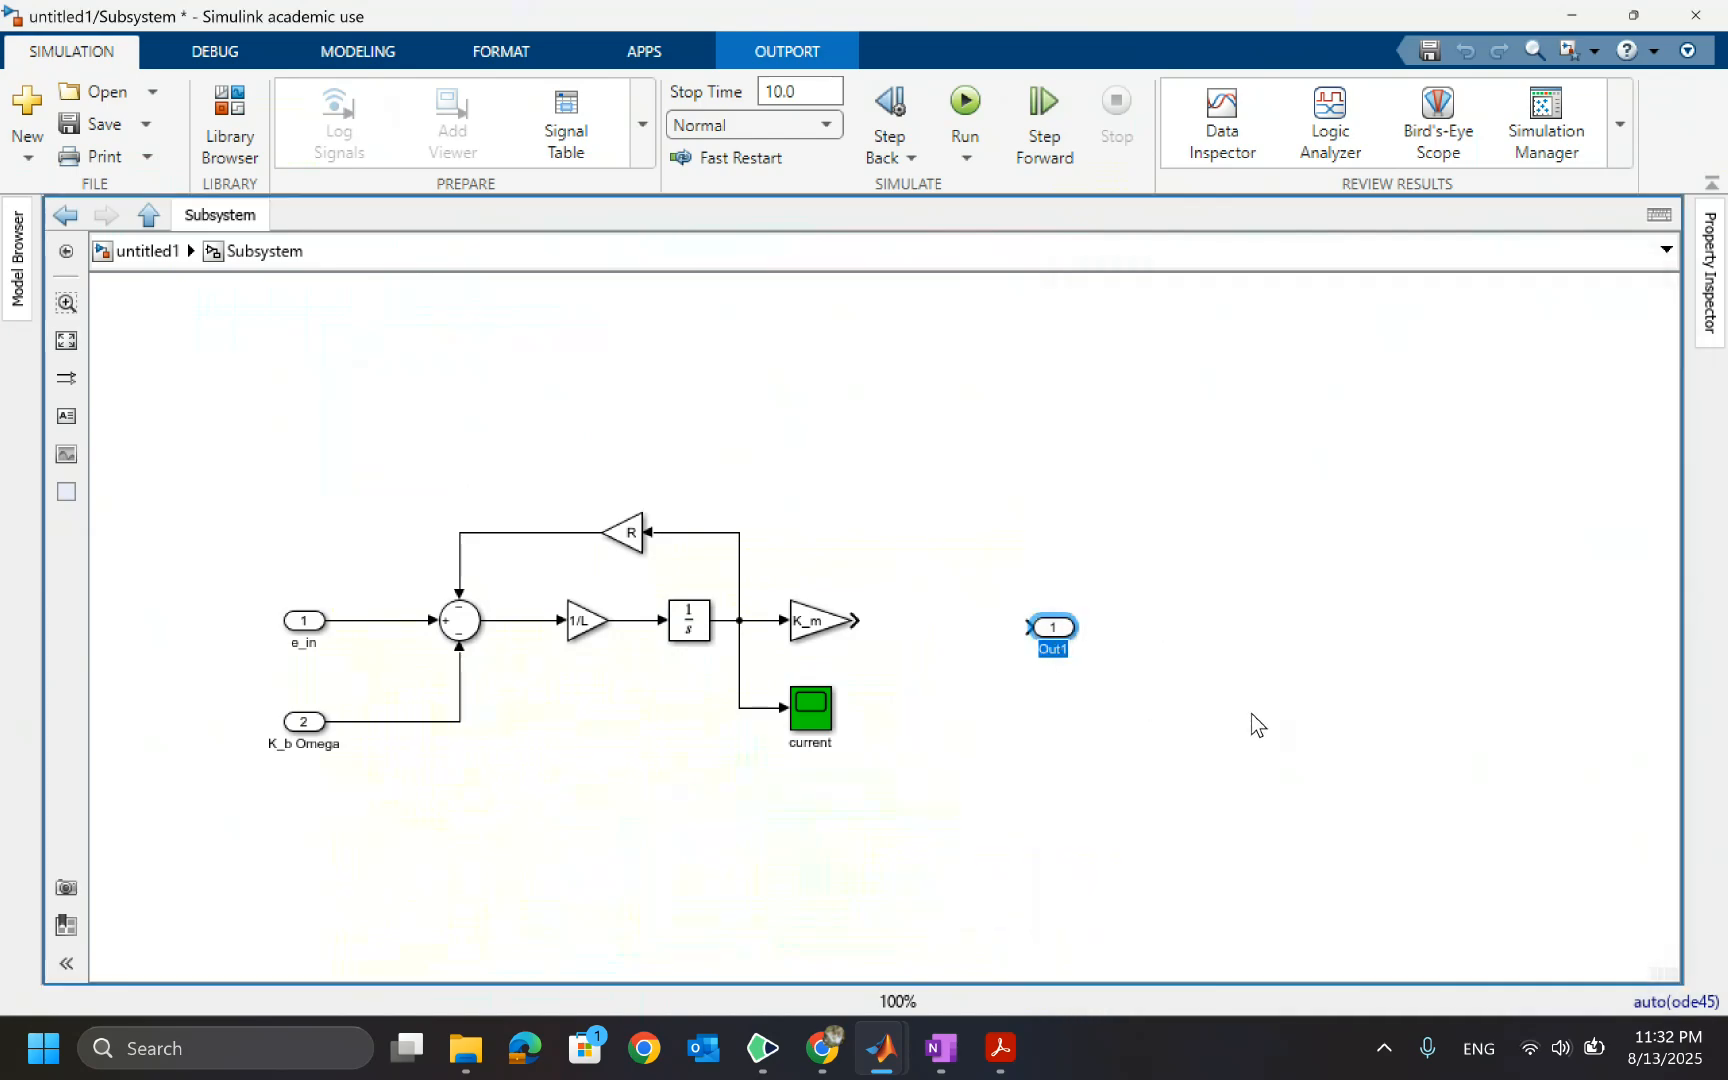
{"action": "type", "text": "T_m"}
{"action": "left_click", "coordinate": [1219, 795]}
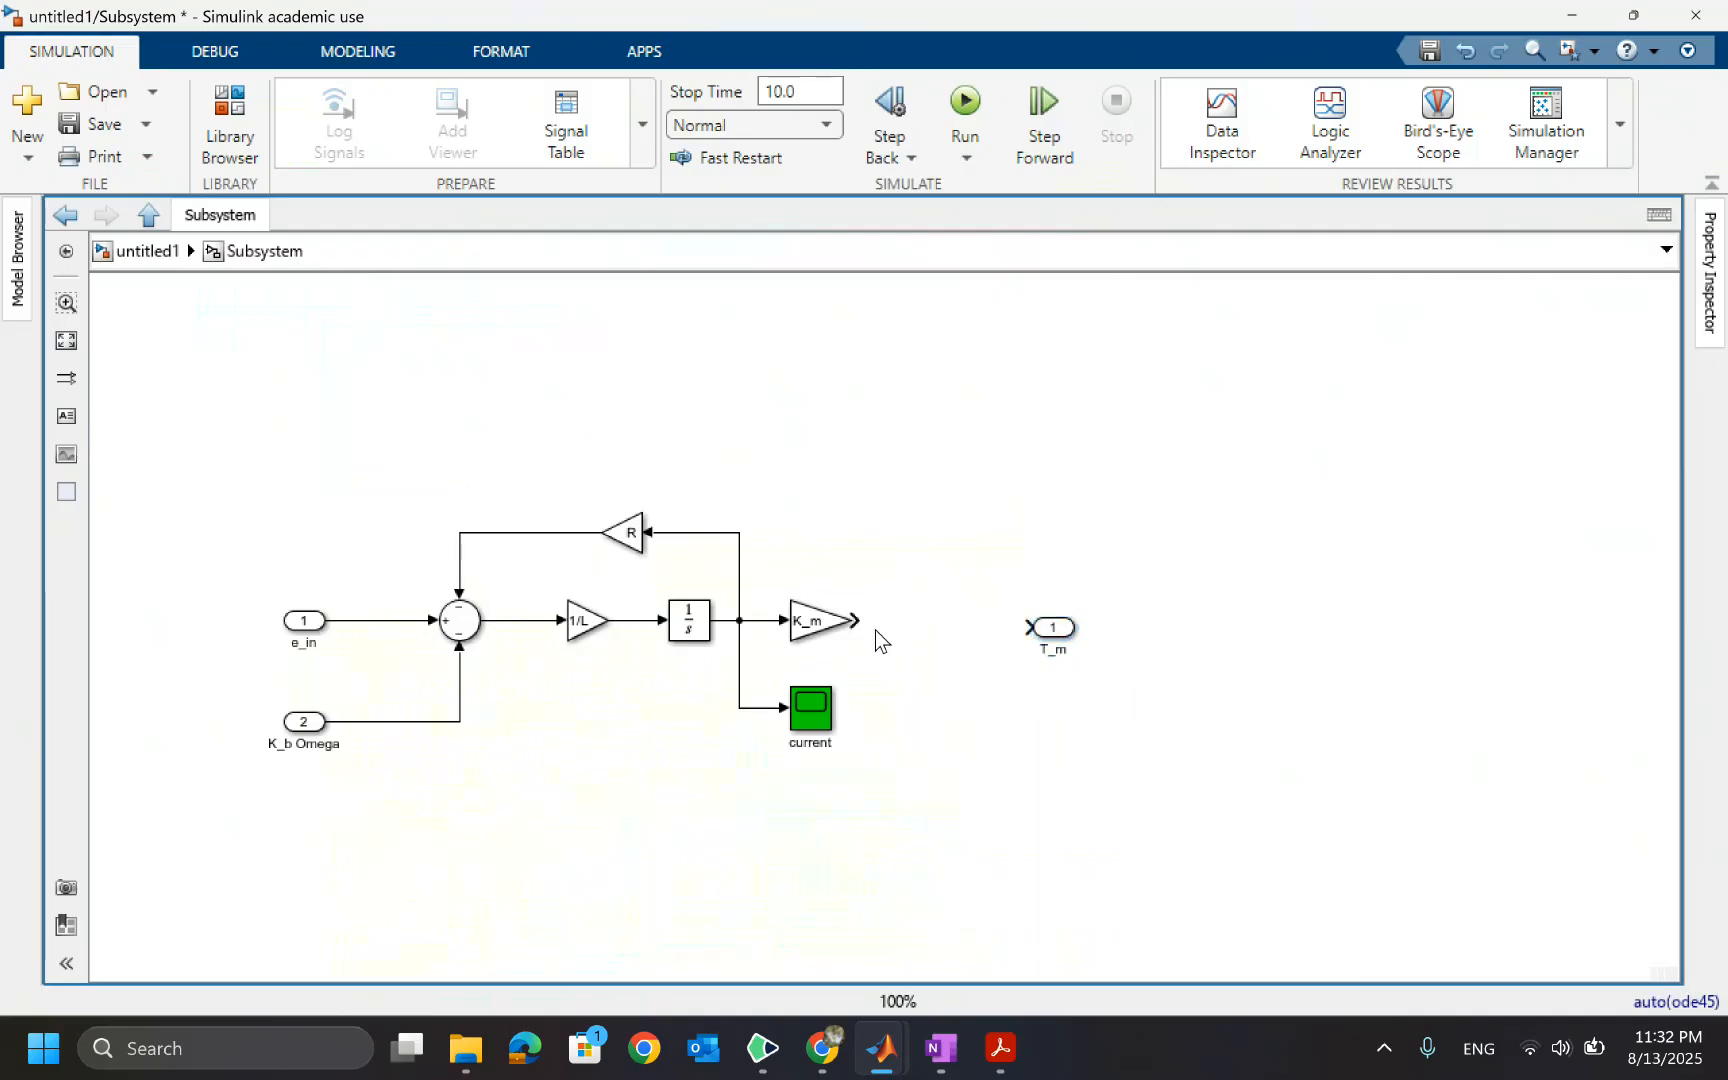
{"action": "left_click_drag", "start_coordinate": [865, 621], "coordinate": [1058, 633]}
{"action": "left_click", "coordinate": [1056, 636]}
{"action": "left_click", "coordinate": [944, 738]}
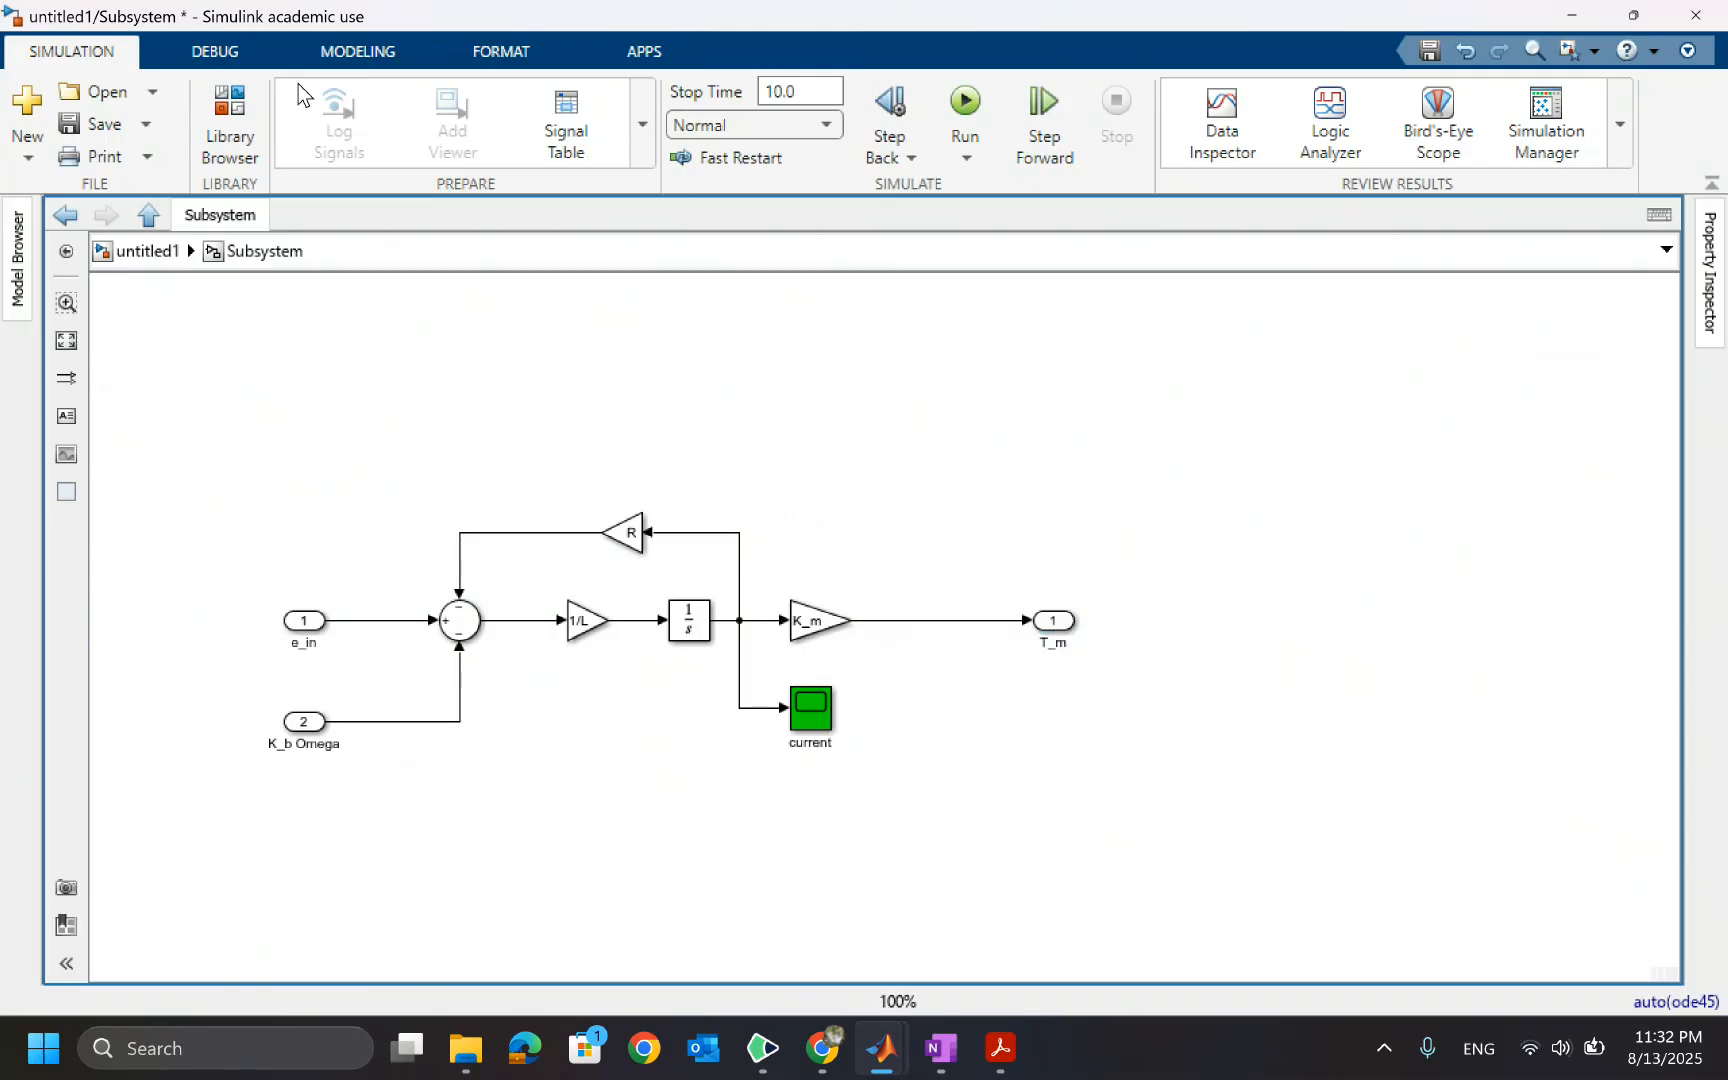
Return to the top model and connect the step input line to the Subsystem's e_in port
{"action": "left_click", "coordinate": [170, 252]}
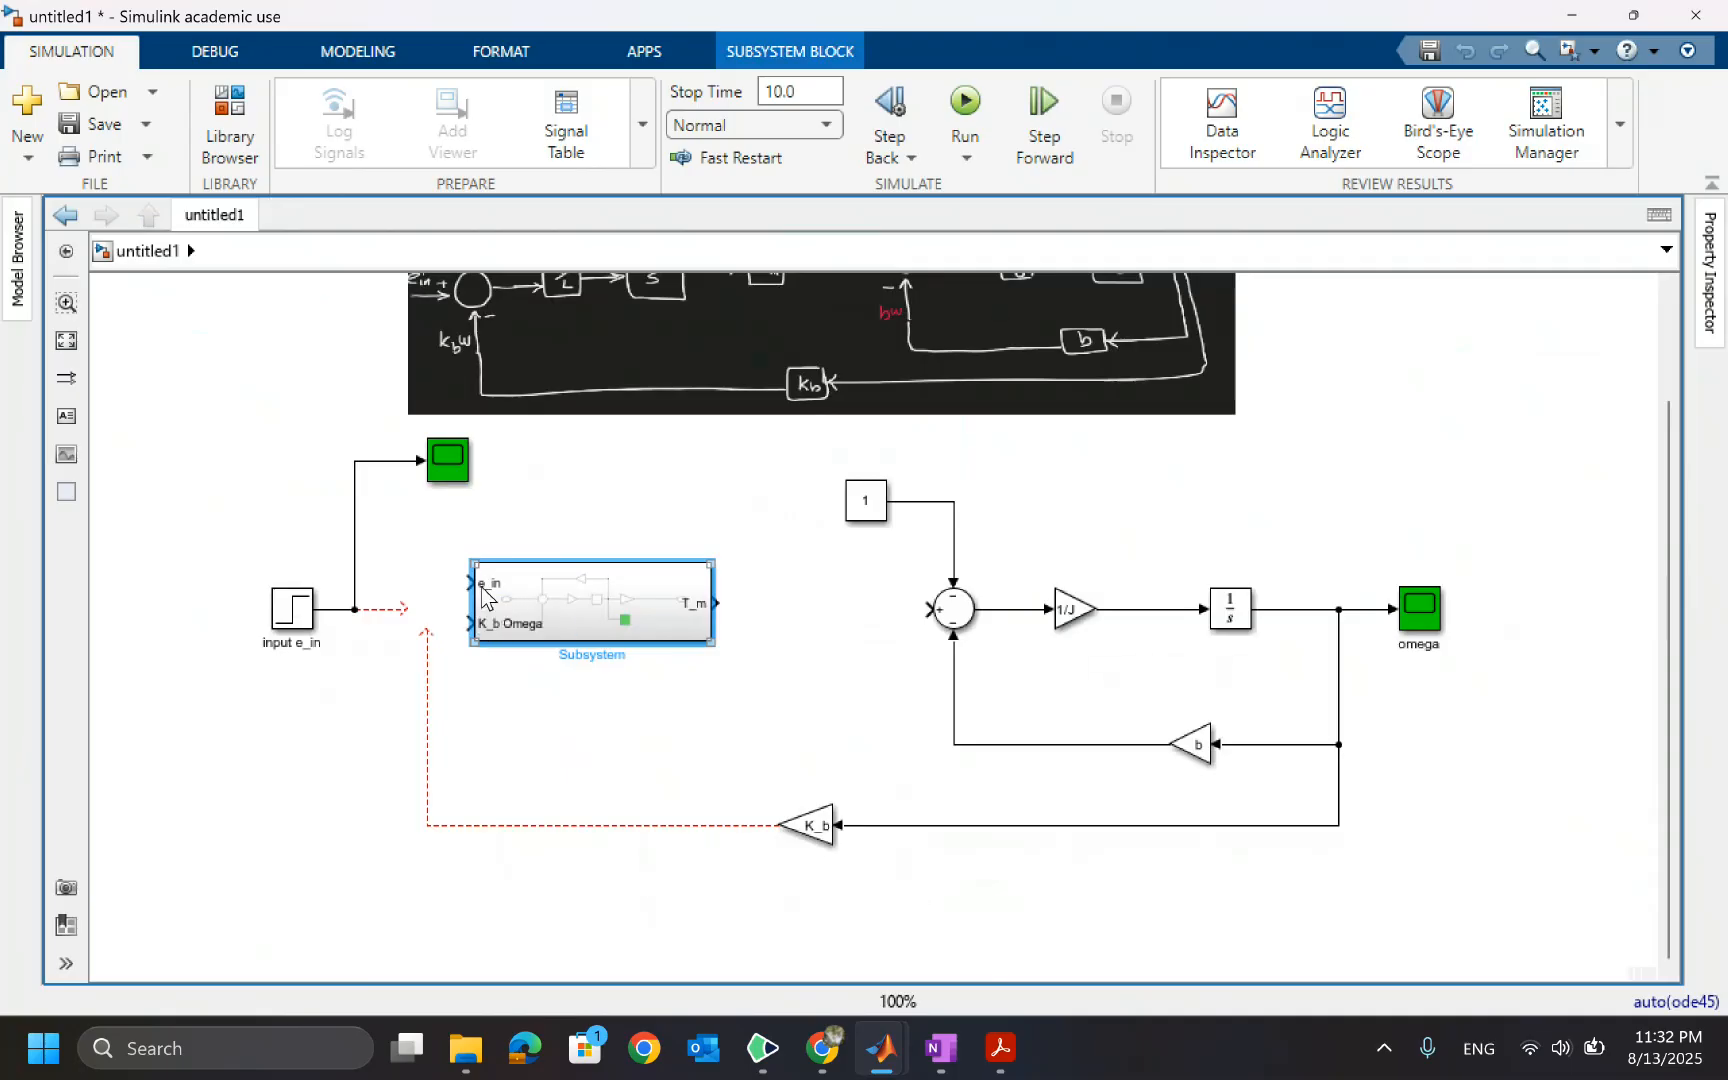
{"action": "left_click_drag", "start_coordinate": [560, 608], "coordinate": [566, 635]}
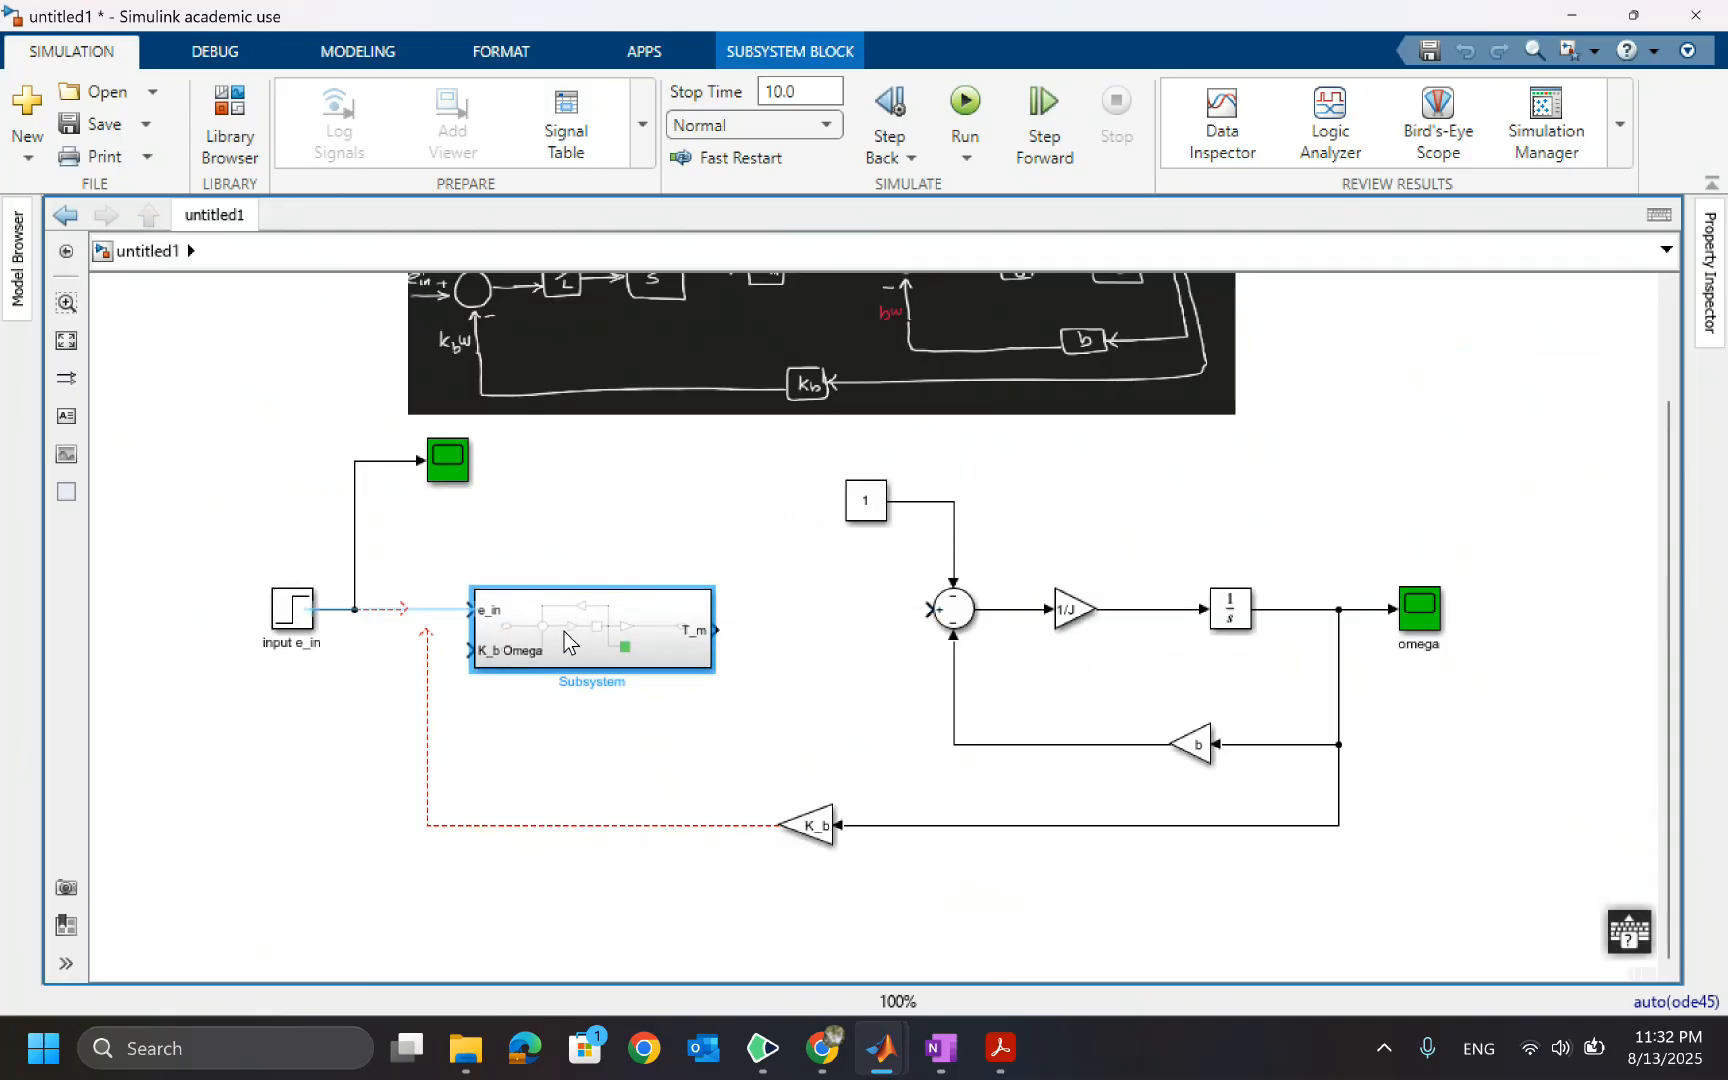
{"action": "left_click_drag", "start_coordinate": [398, 609], "coordinate": [474, 610]}
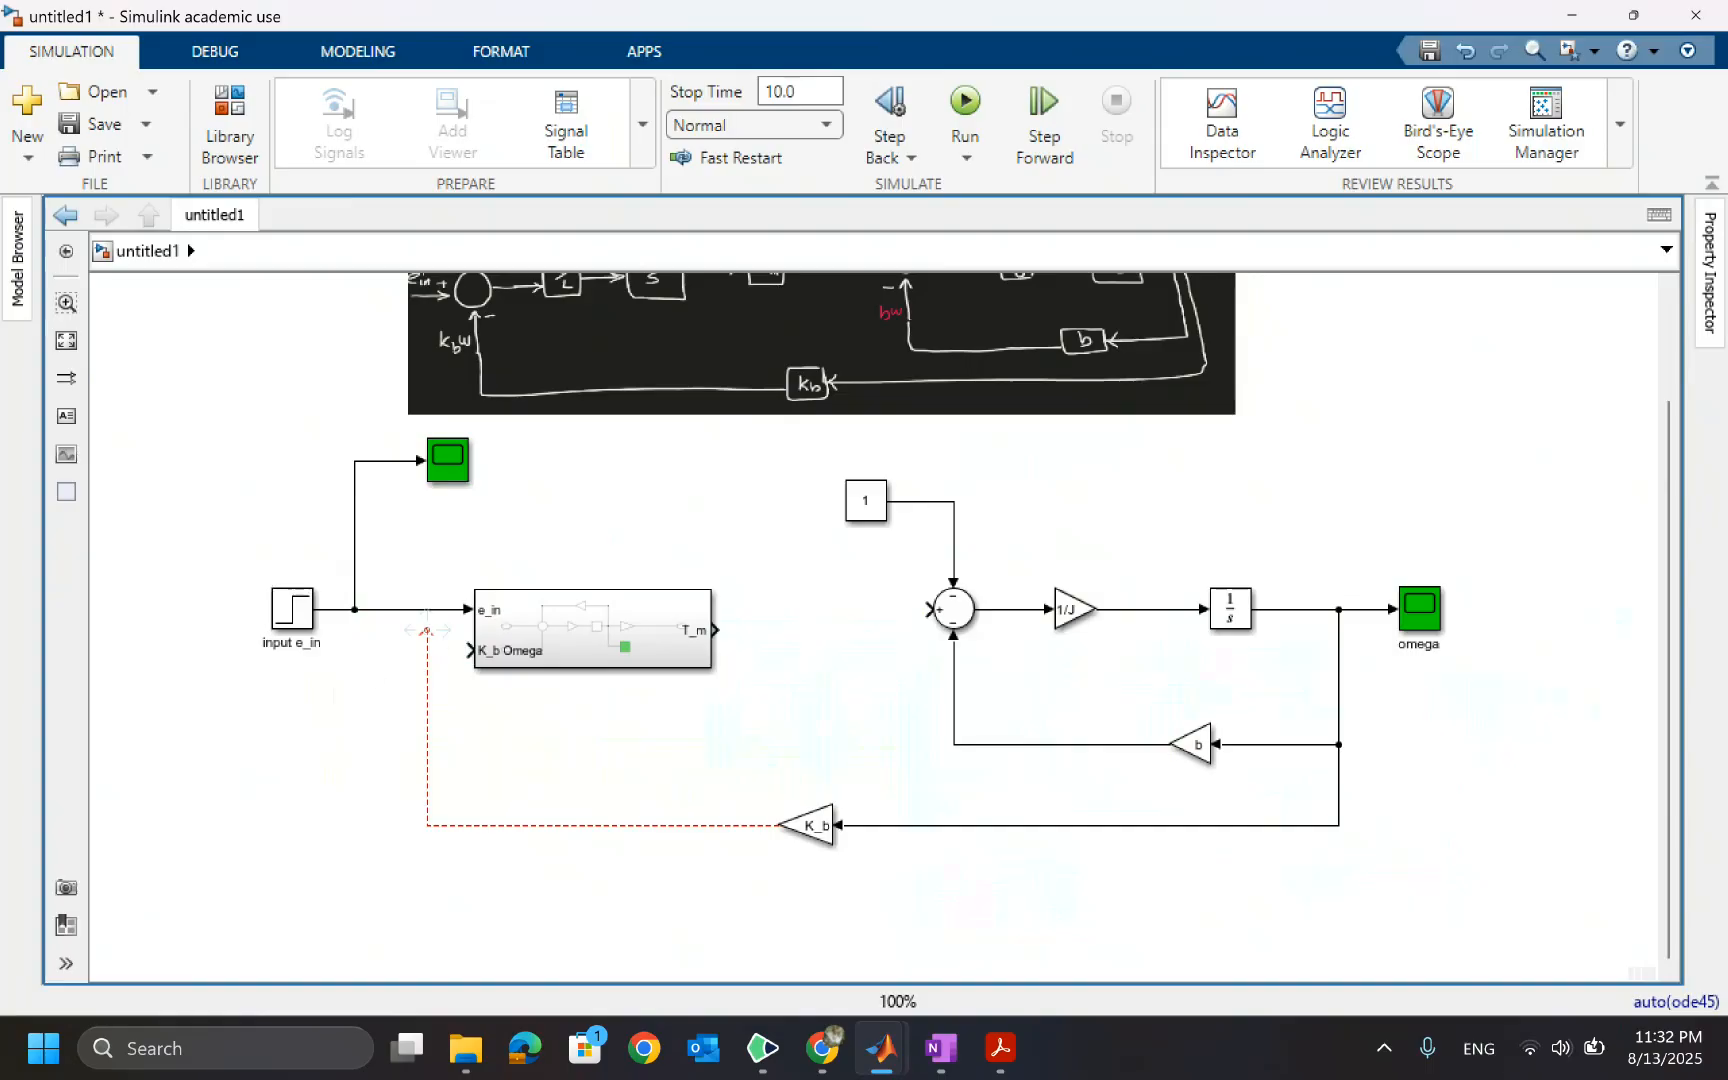
Connect the K_b feedback line to the Subsystem's second input and move its vertical segment left
{"action": "left_click_drag", "start_coordinate": [426, 630], "coordinate": [470, 650]}
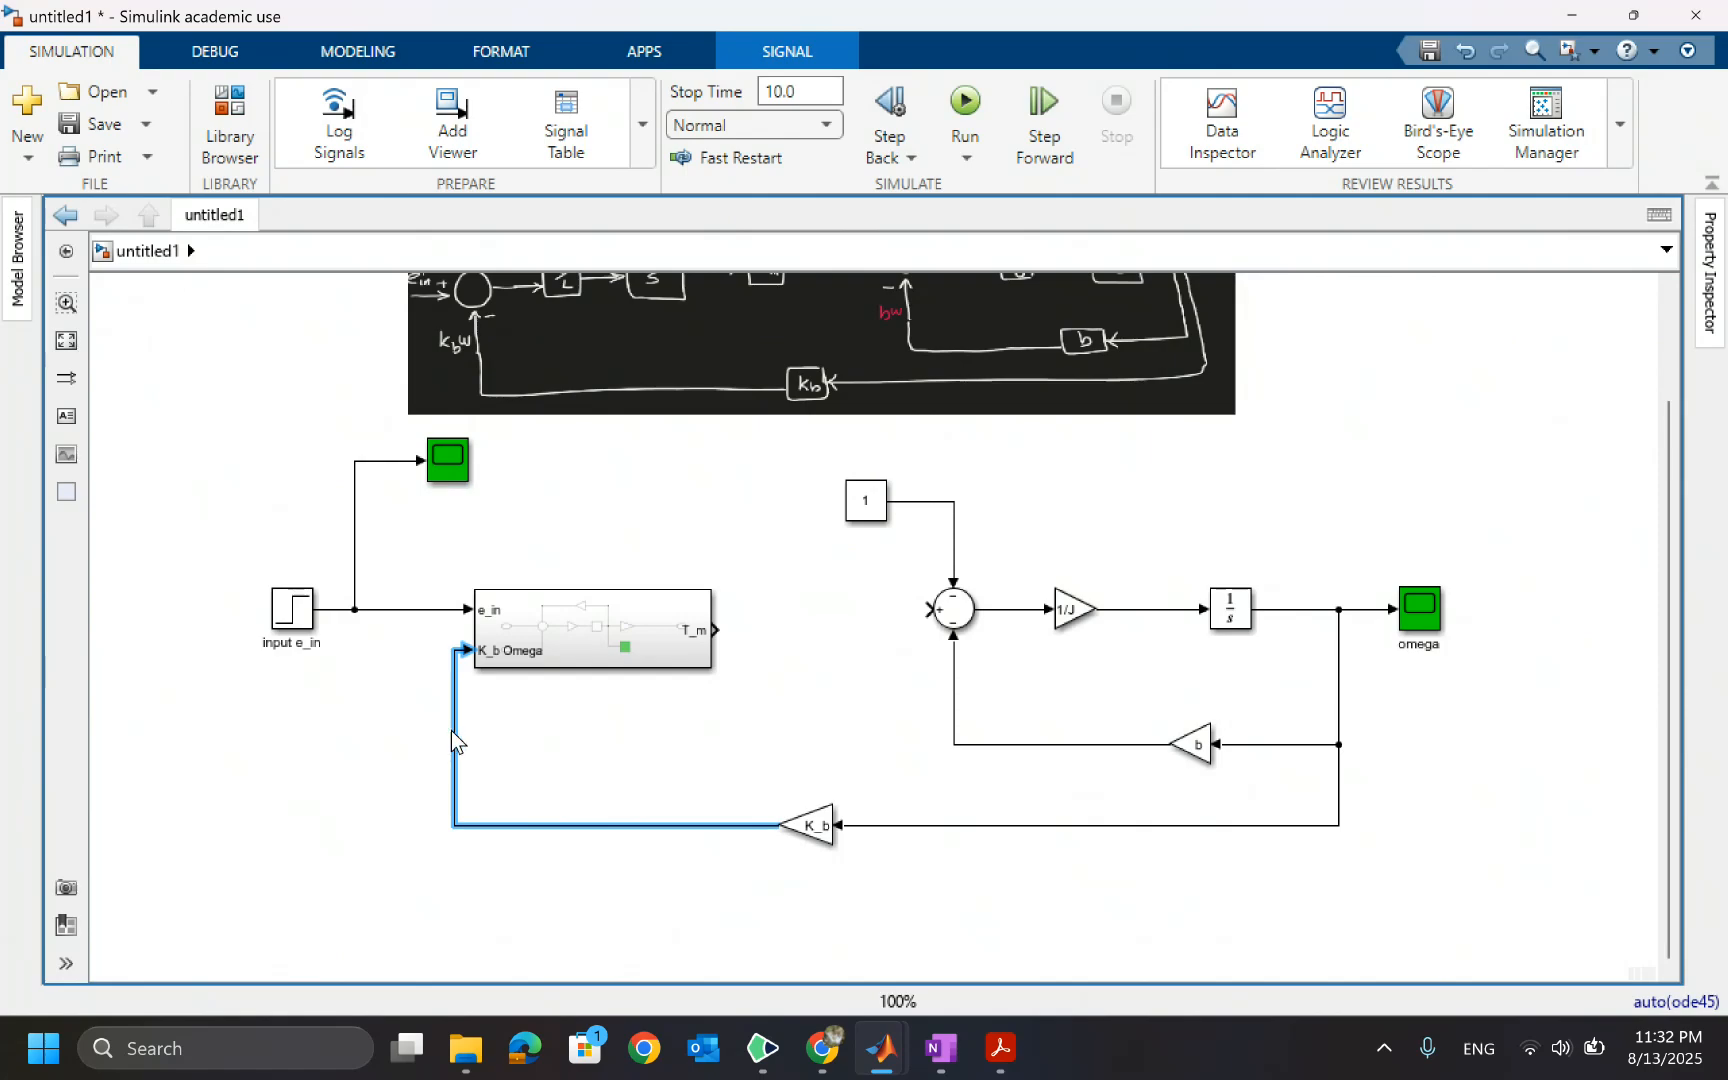
{"action": "left_click_drag", "start_coordinate": [454, 726], "coordinate": [352, 726]}
{"action": "left_click", "coordinate": [505, 660]}
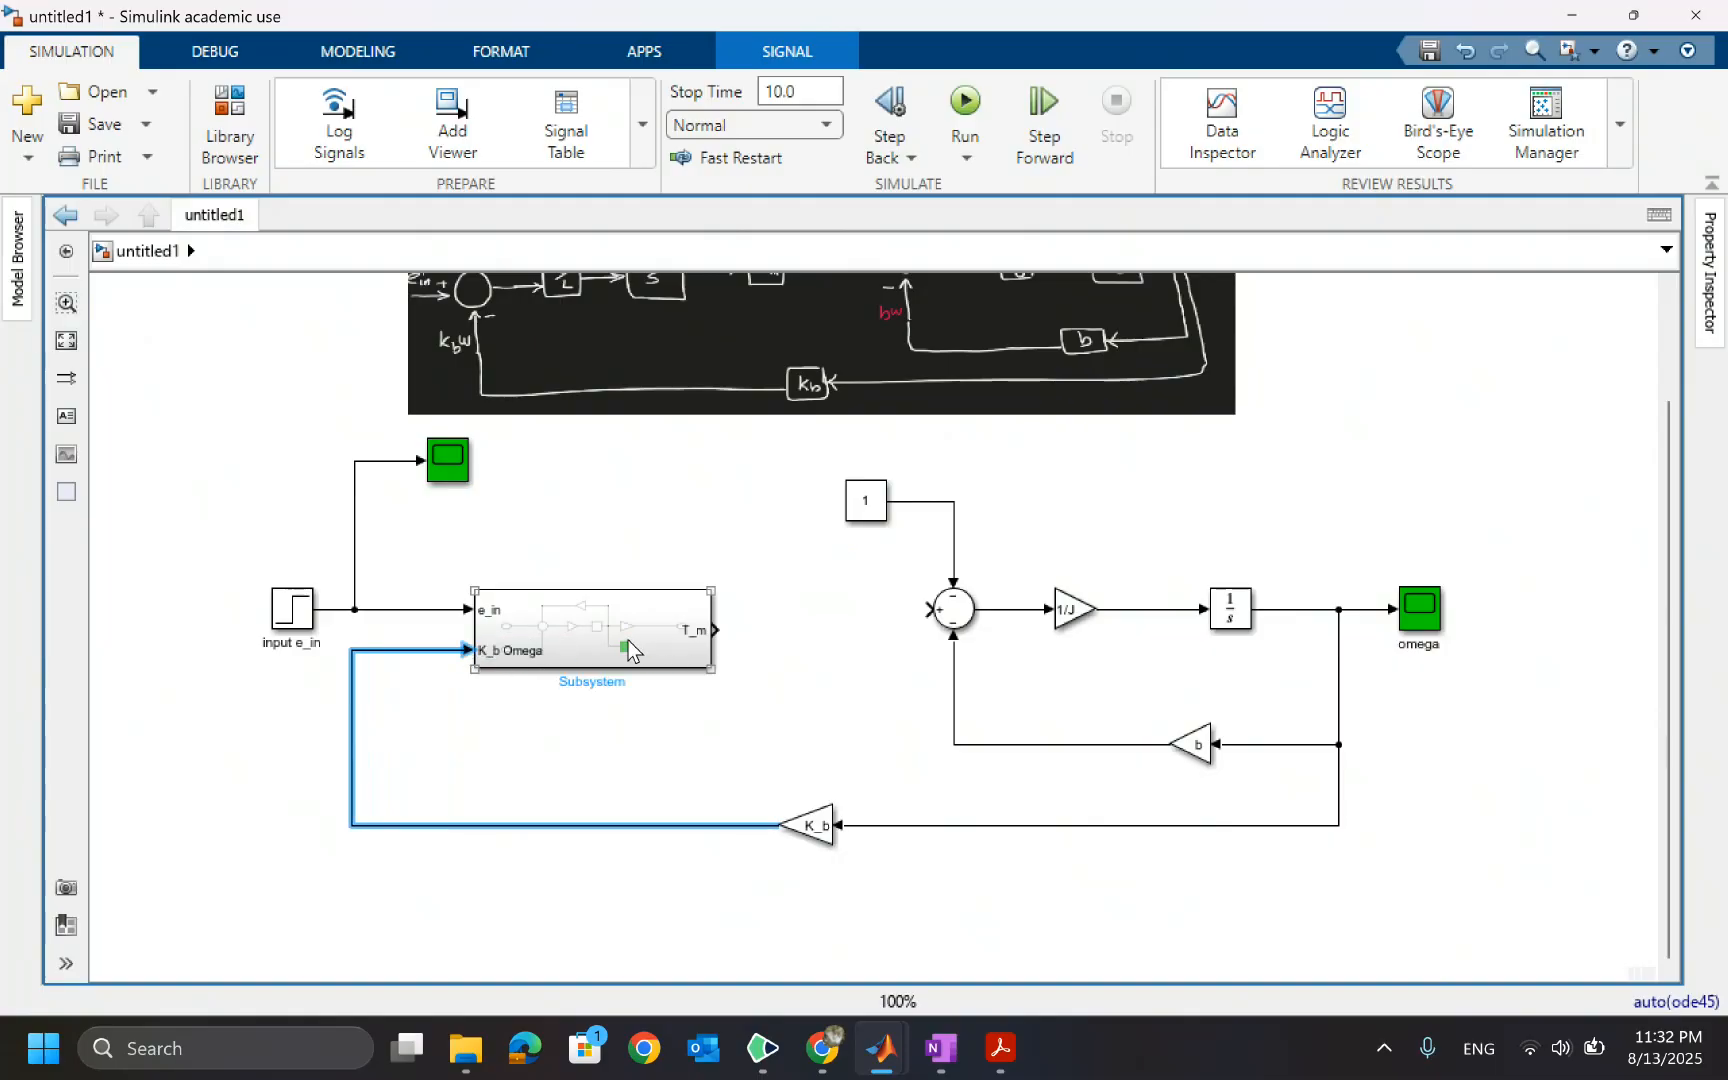
Open the Subsystem, rename the second inport as e_m, and return to the top model
{"action": "double_click", "coordinate": [567, 635]}
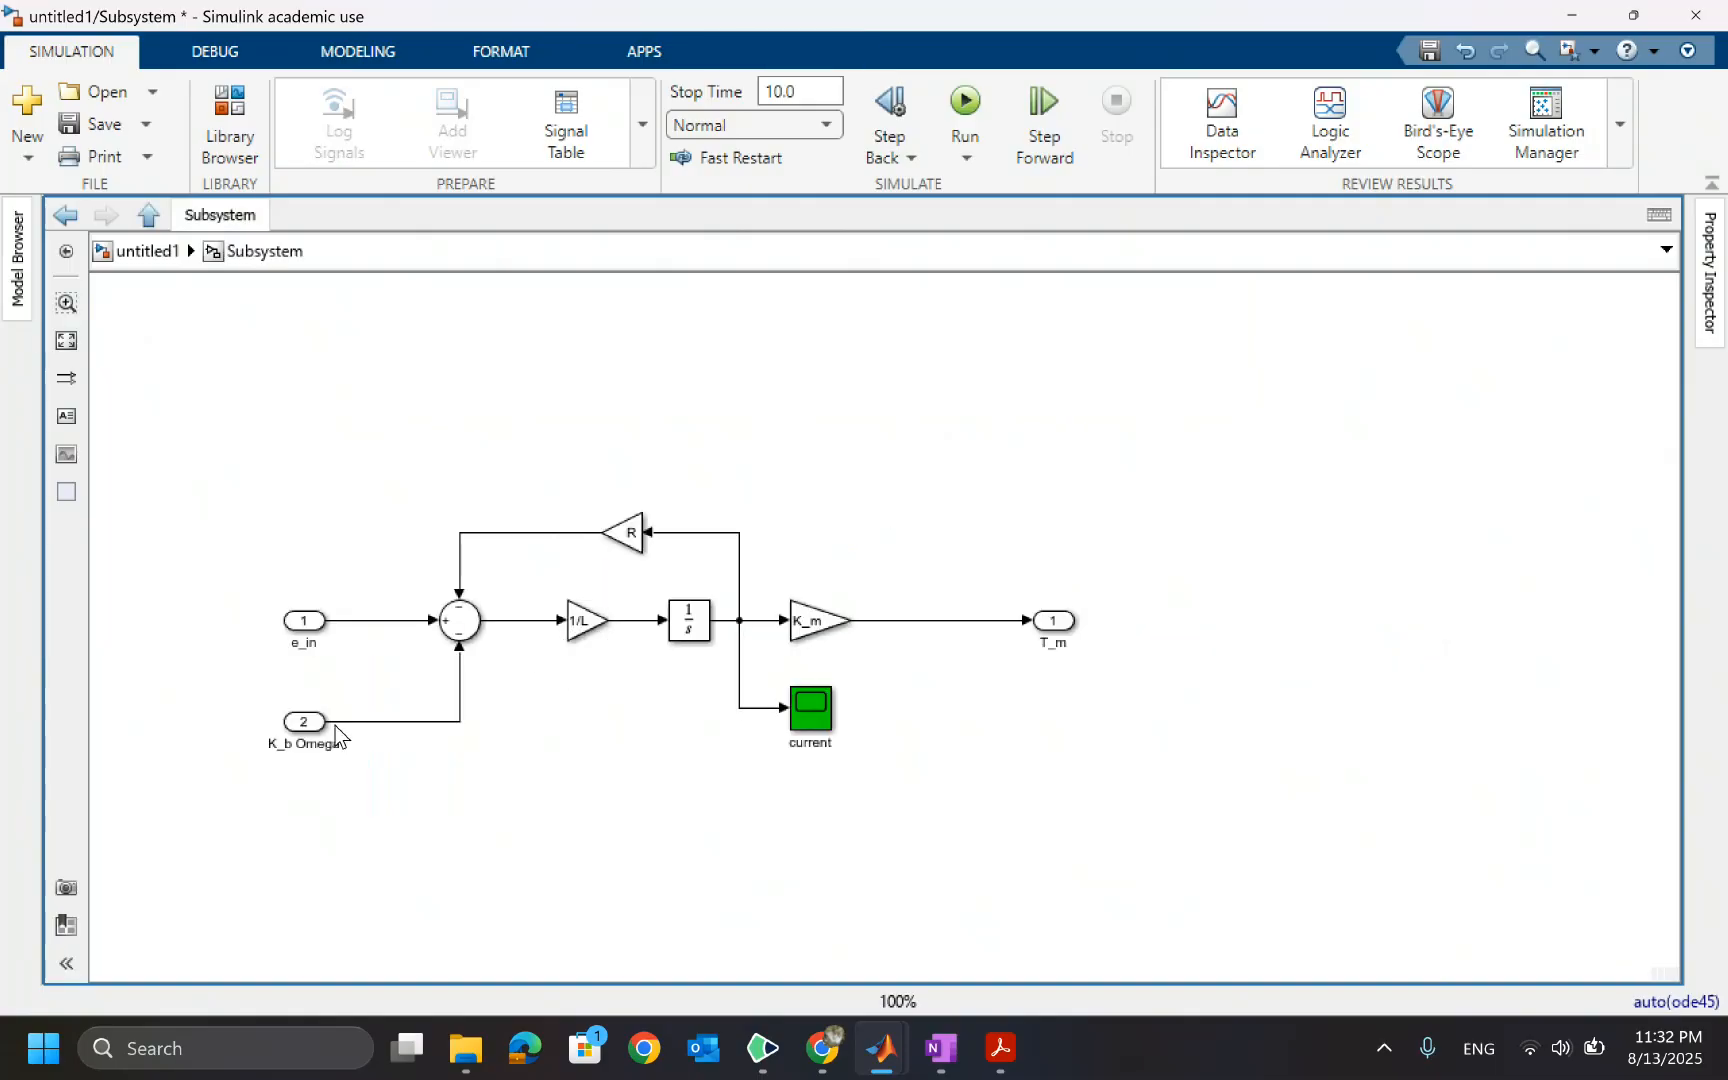
{"action": "left_click", "coordinate": [330, 742]}
{"action": "double_click", "coordinate": [321, 745]}
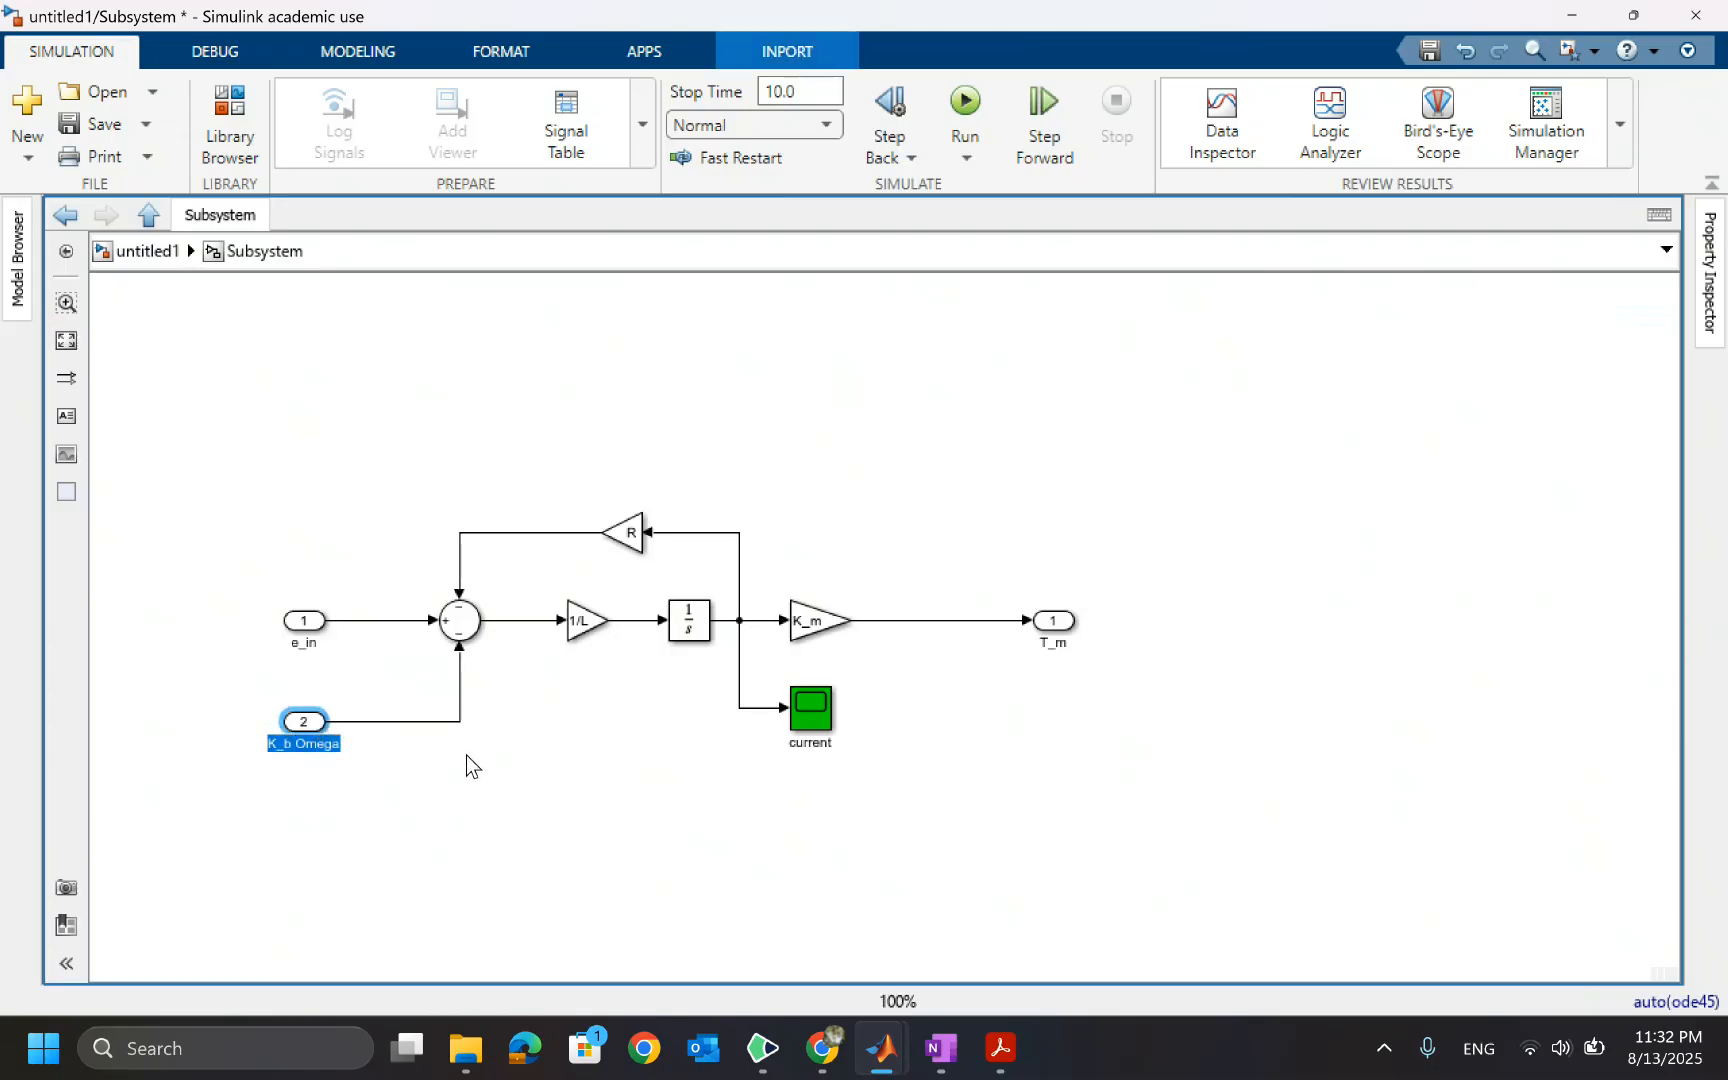
{"action": "type", "text": "e_m"}
{"action": "left_click", "coordinate": [466, 755]}
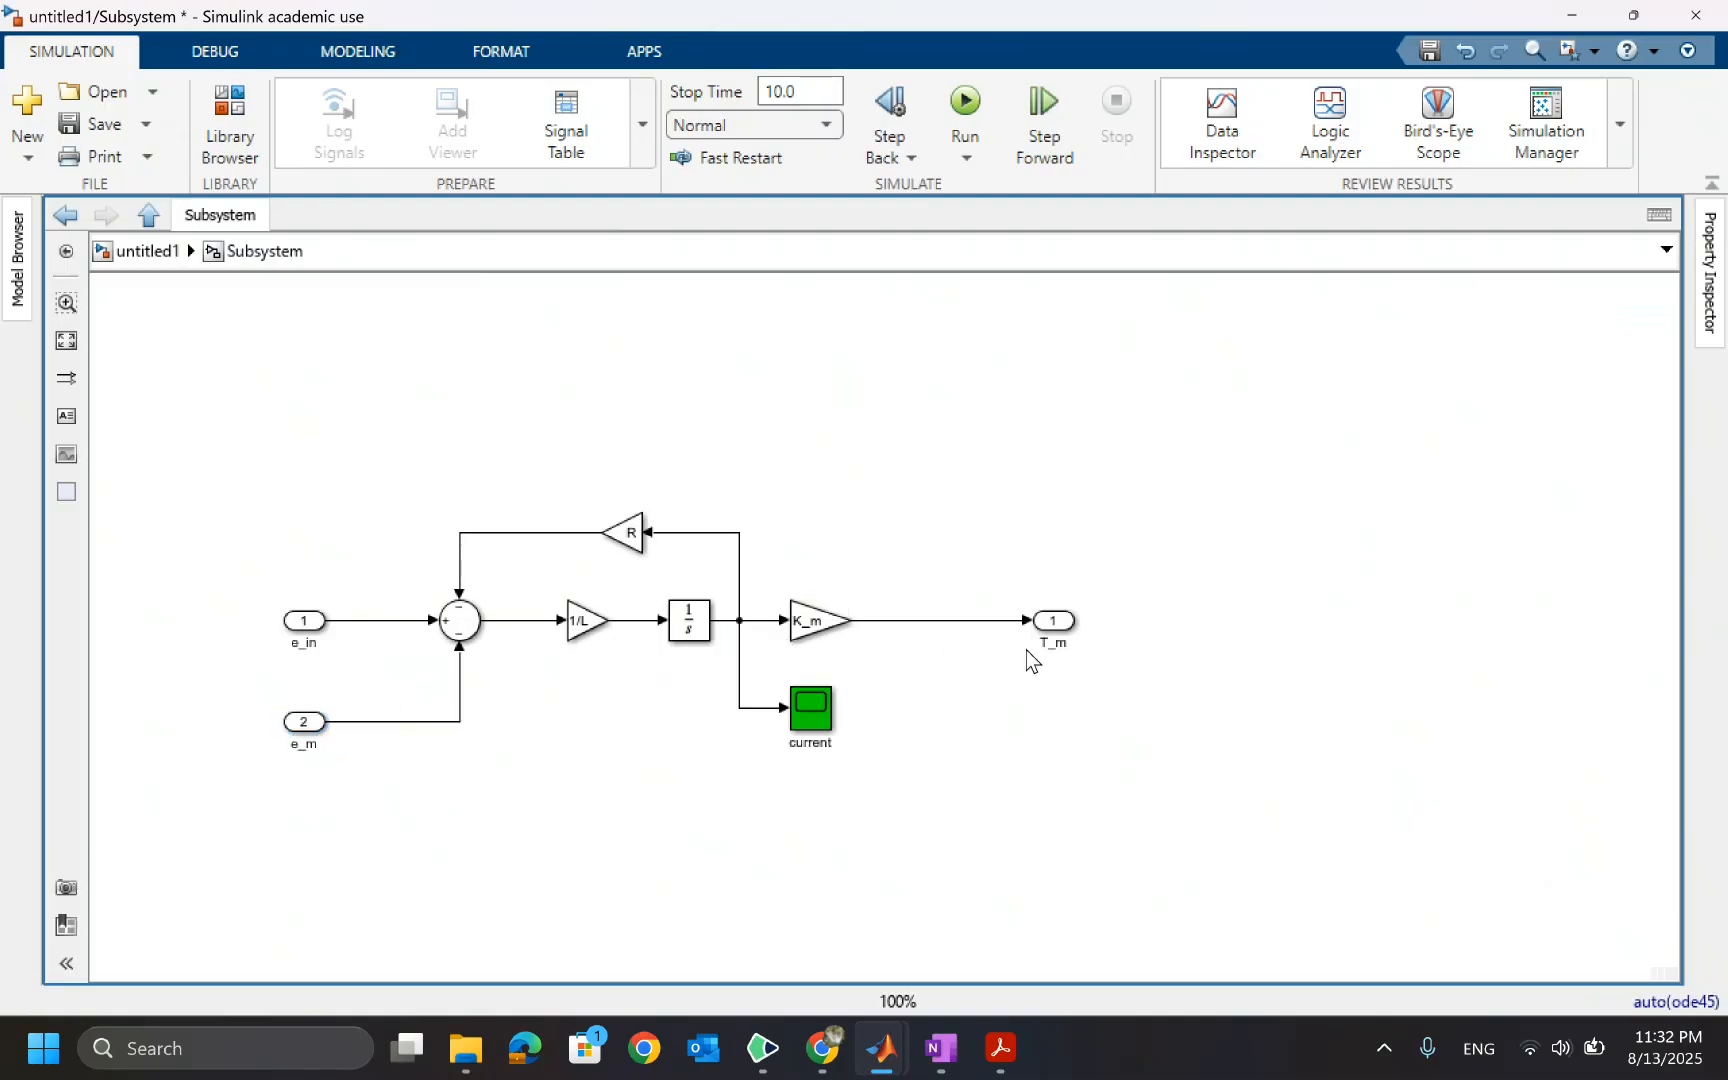
{"action": "key", "text": "Escape"}
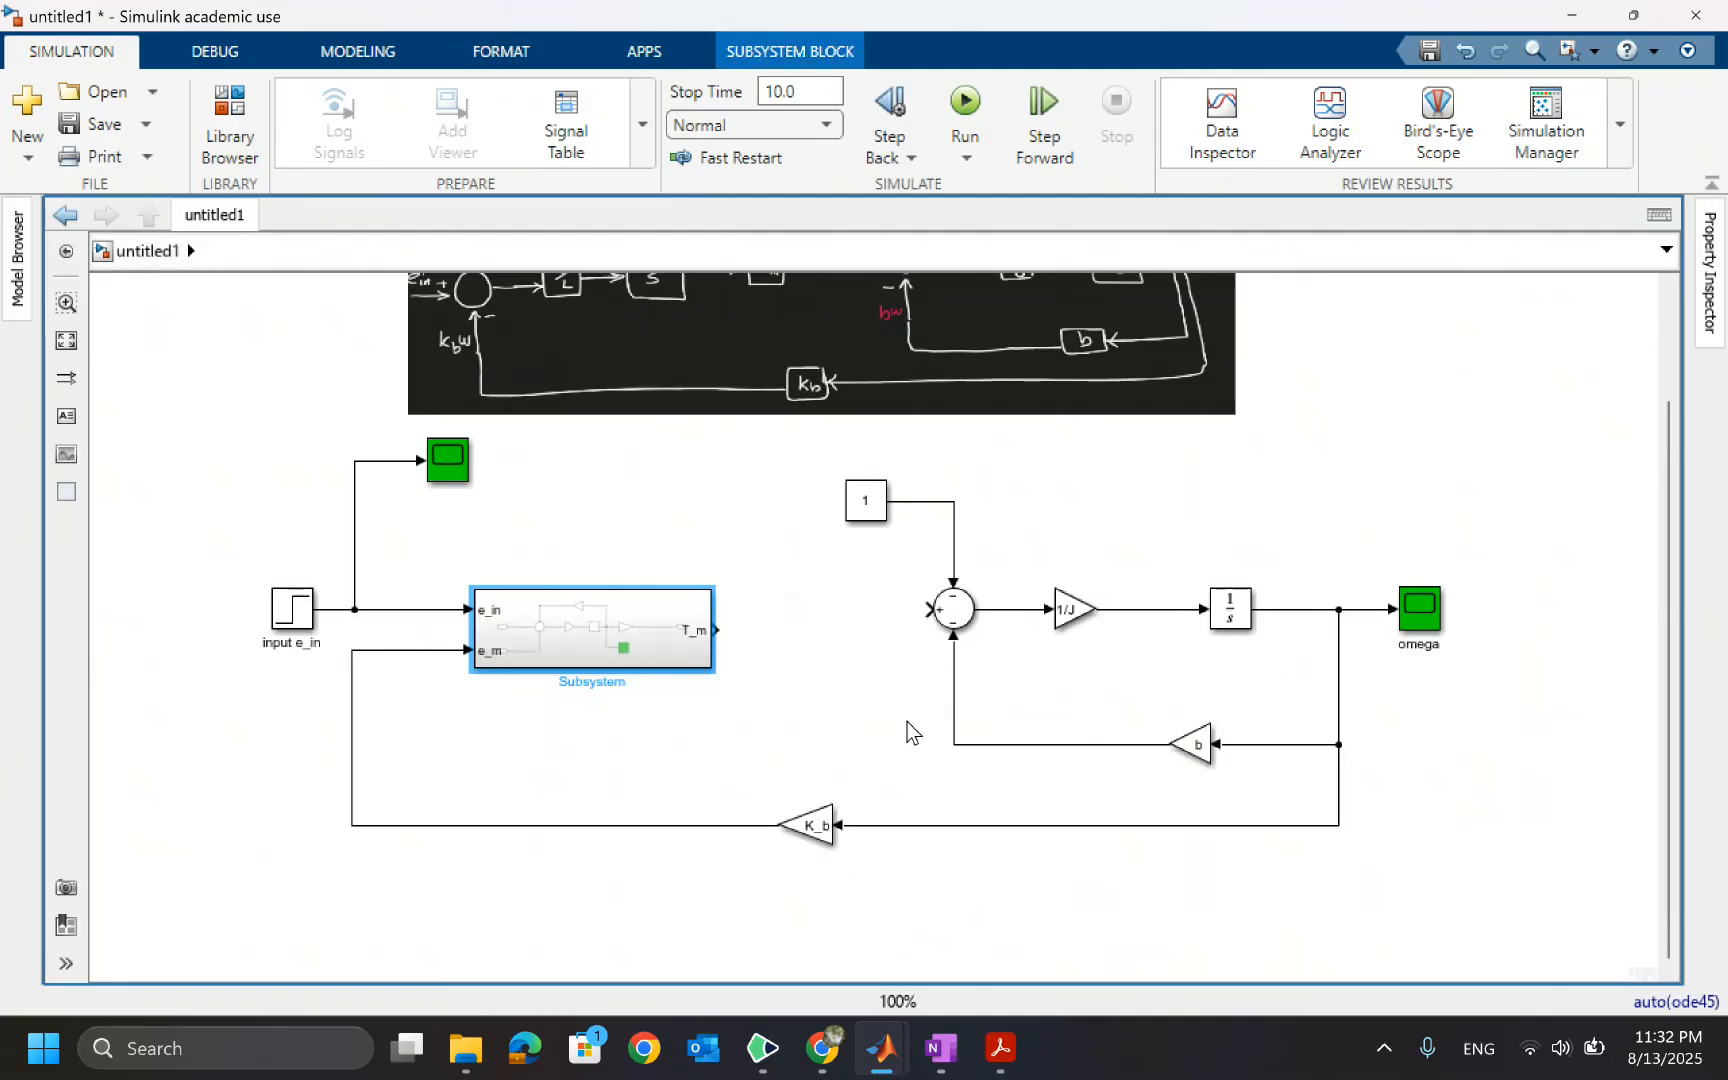
Connect the Subsystem's T_m output to the mechanical Sum block and align the omega scope with its line
{"action": "mouse_move", "coordinate": [717, 630]}
{"action": "left_mouse_down"}
{"action": "mouse_move", "coordinate": [918, 606]}
{"action": "mouse_move", "coordinate": [952, 614]}
{"action": "mouse_move", "coordinate": [950, 633]}
{"action": "left_mouse_up"}
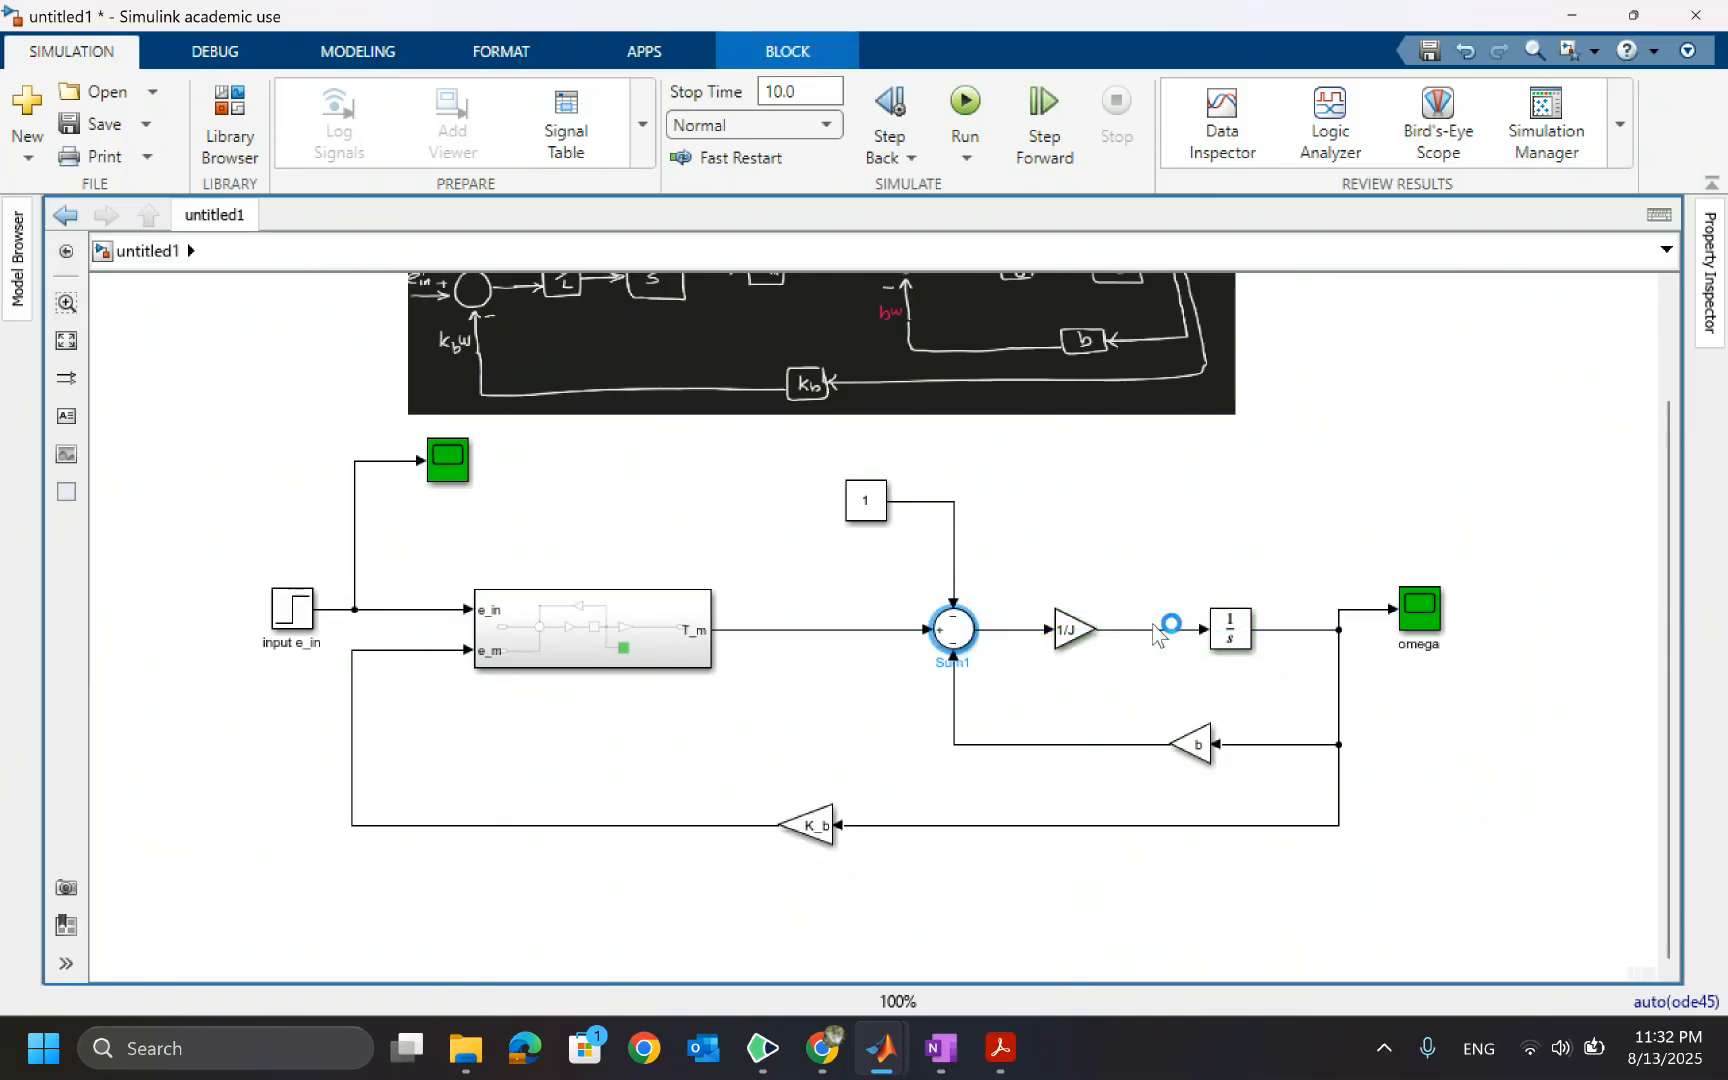
{"action": "left_click_drag", "start_coordinate": [1413, 616], "coordinate": [1419, 636]}
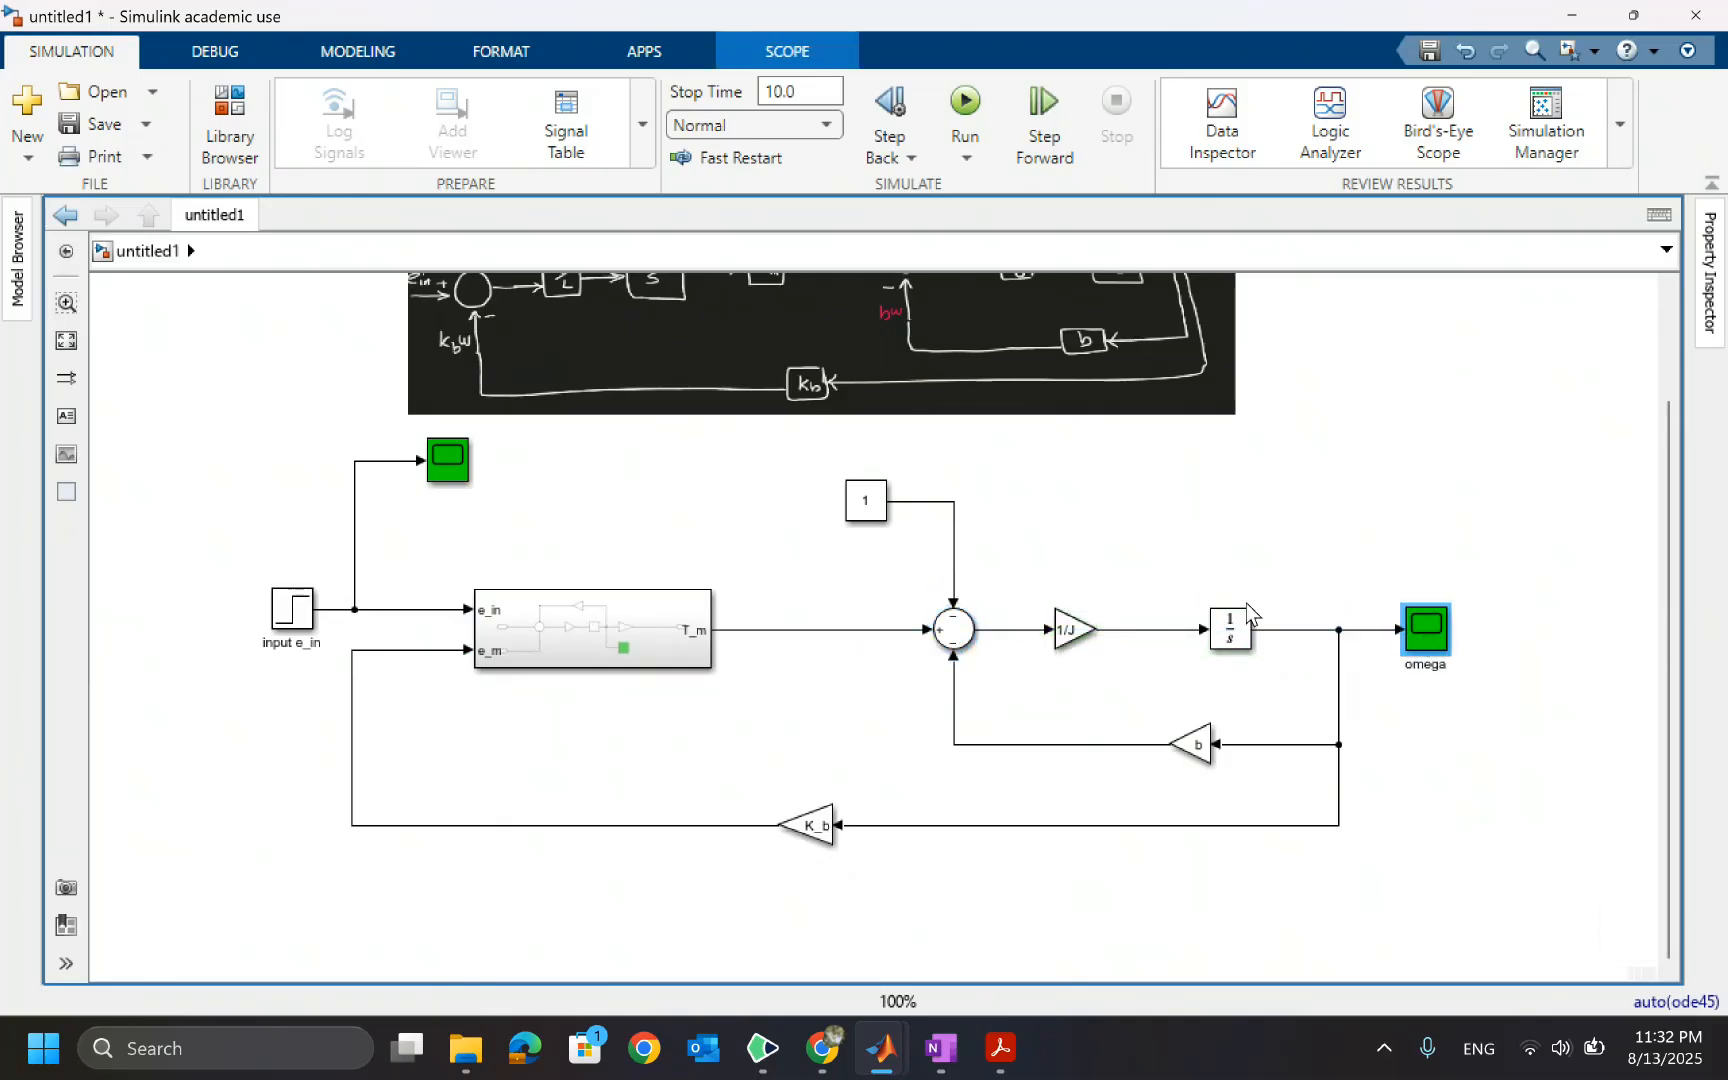
{"action": "left_click", "coordinate": [866, 503]}
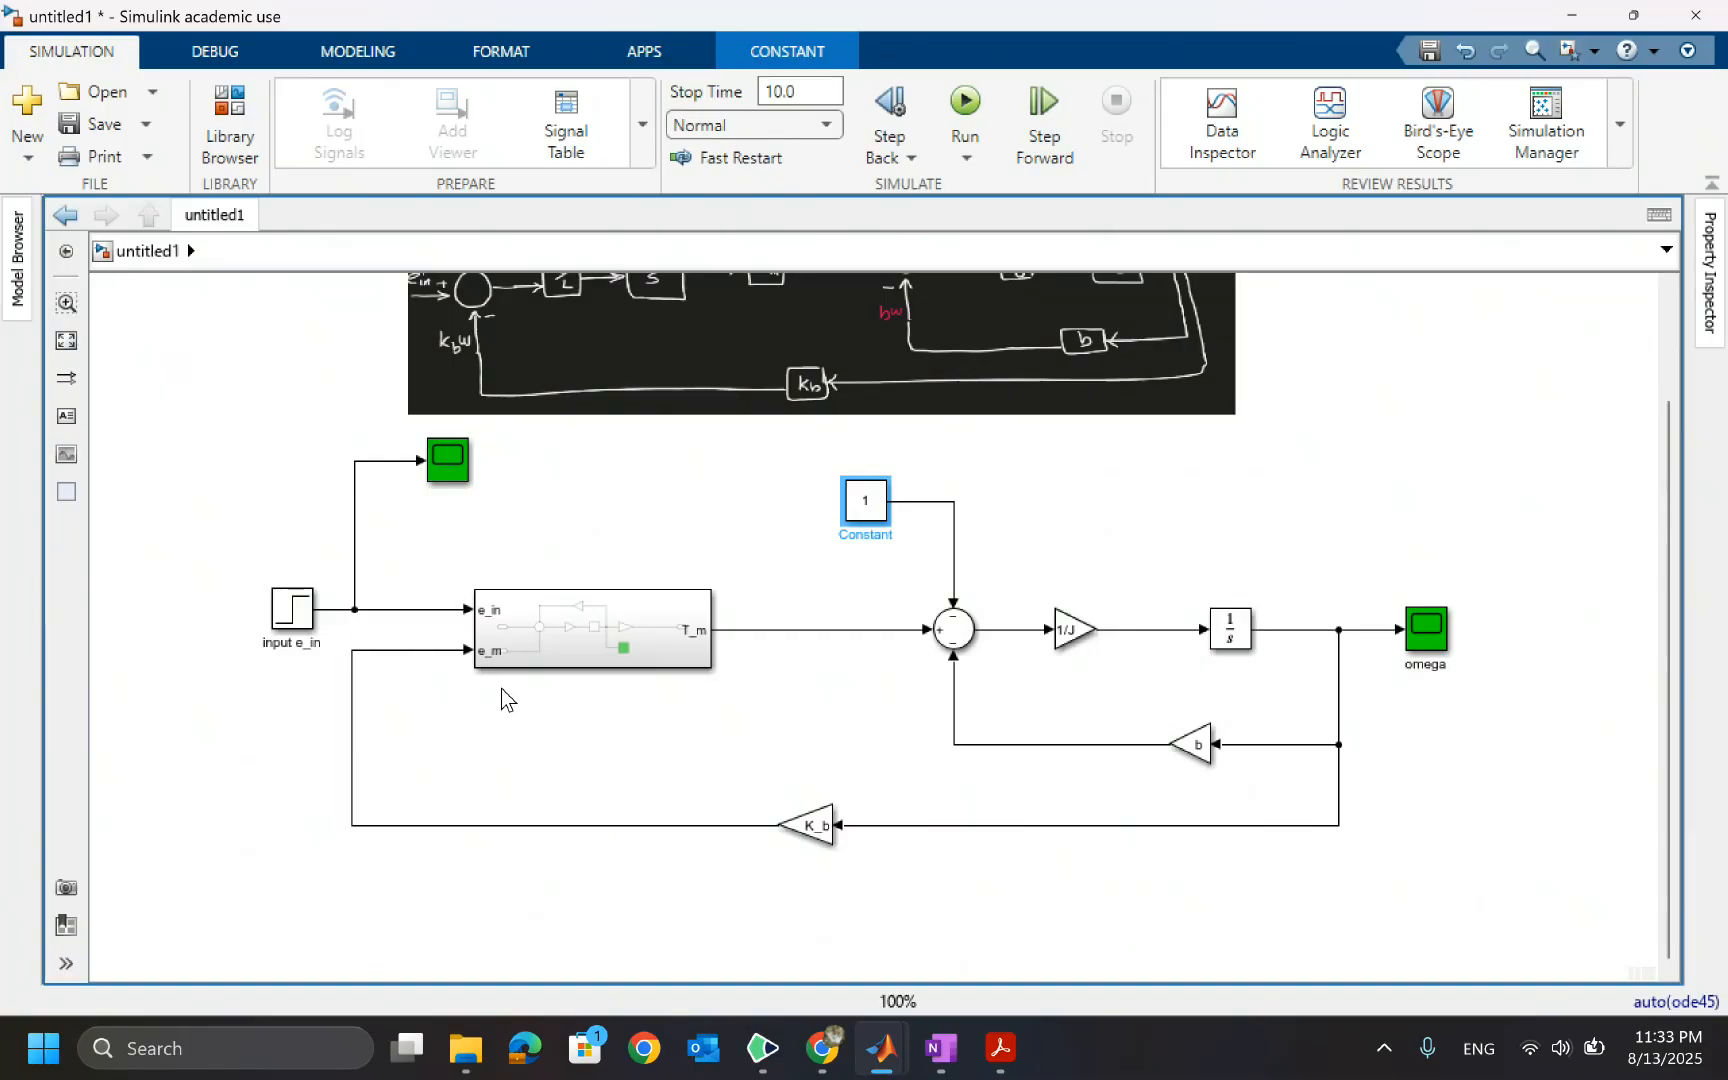
Rename the electrical subsystem block as Electrical Domain Model
{"action": "double_click", "coordinate": [583, 632]}
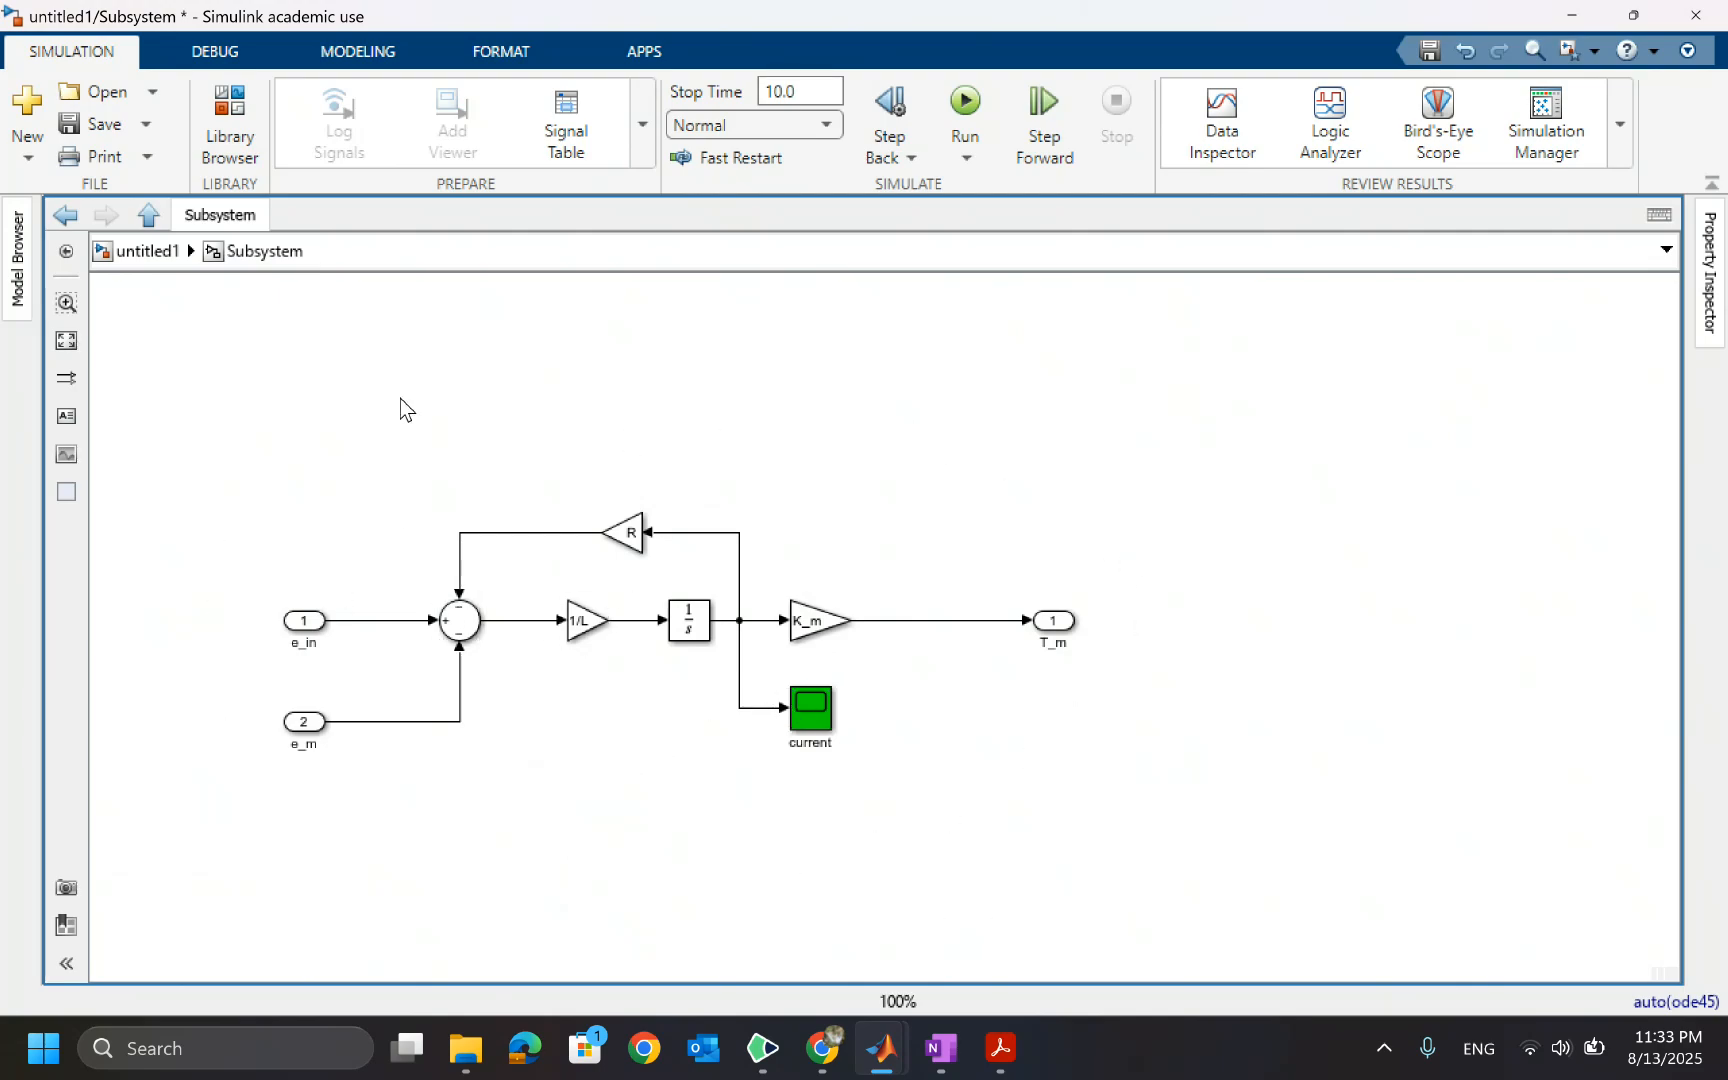
{"action": "left_click", "coordinate": [170, 250]}
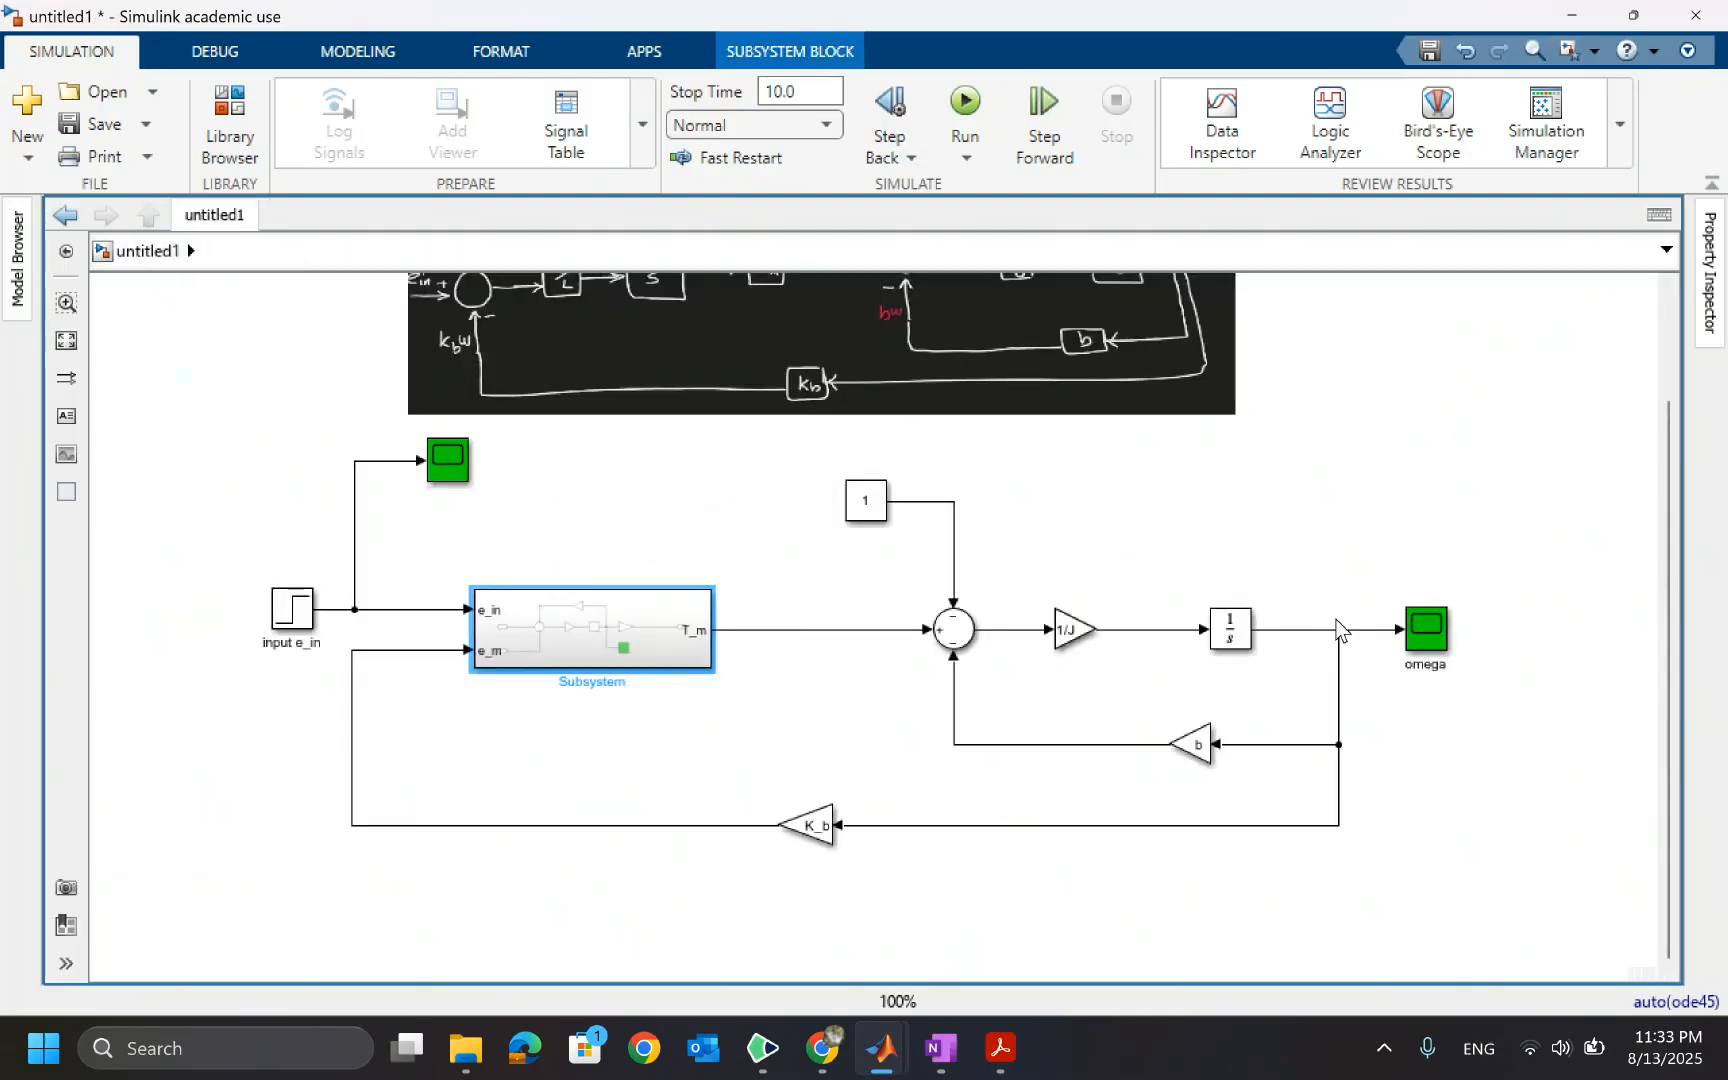
{"action": "double_click", "coordinate": [593, 682]}
{"action": "type", "text": "Electrical Domain Model"}
{"action": "left_click", "coordinate": [953, 610]}
{"action": "left_click", "coordinate": [750, 681]}
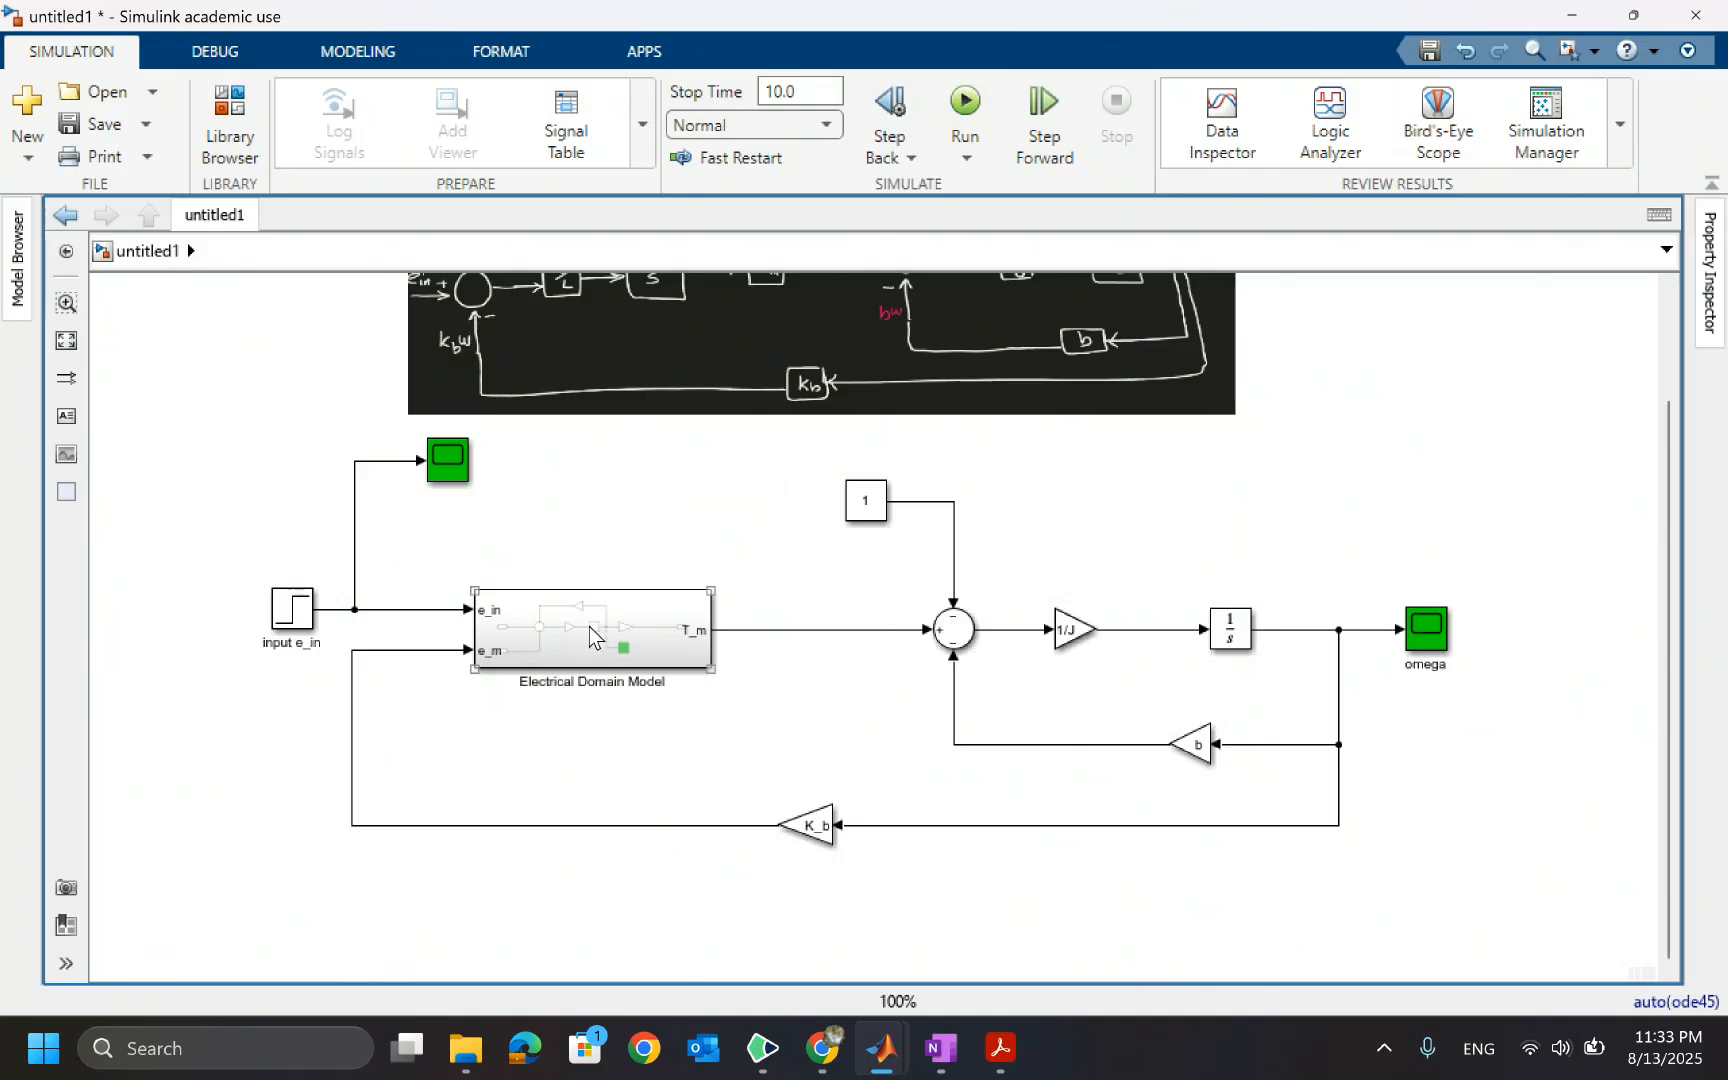
Add a new Subsystem block and place it beside the Constant block above the mechanical Sum
{"action": "double_click", "coordinate": [1353, 450]}
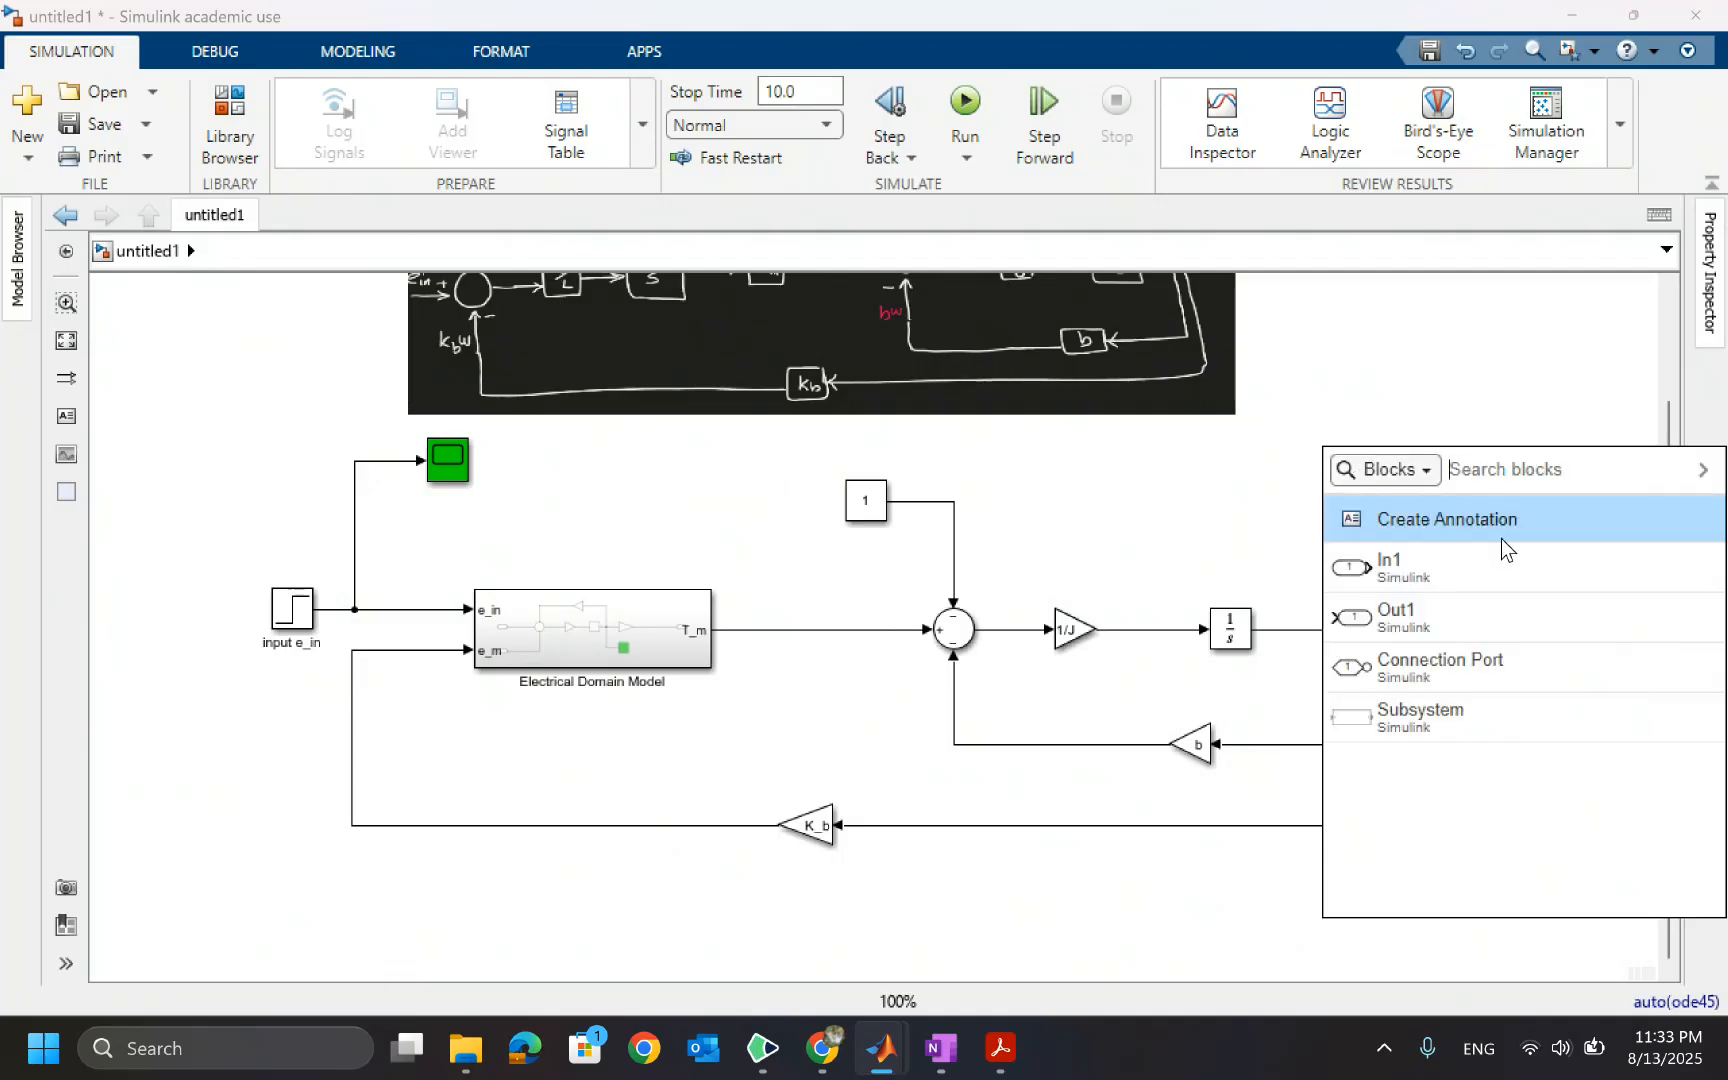
{"action": "type", "text": "mech"}
{"action": "key", "text": "BackSpace"}
{"action": "key", "text": "BackSpace"}
{"action": "key", "text": "BackSpace"}
{"action": "key", "text": "BackSpace"}
{"action": "type", "text": "su"}
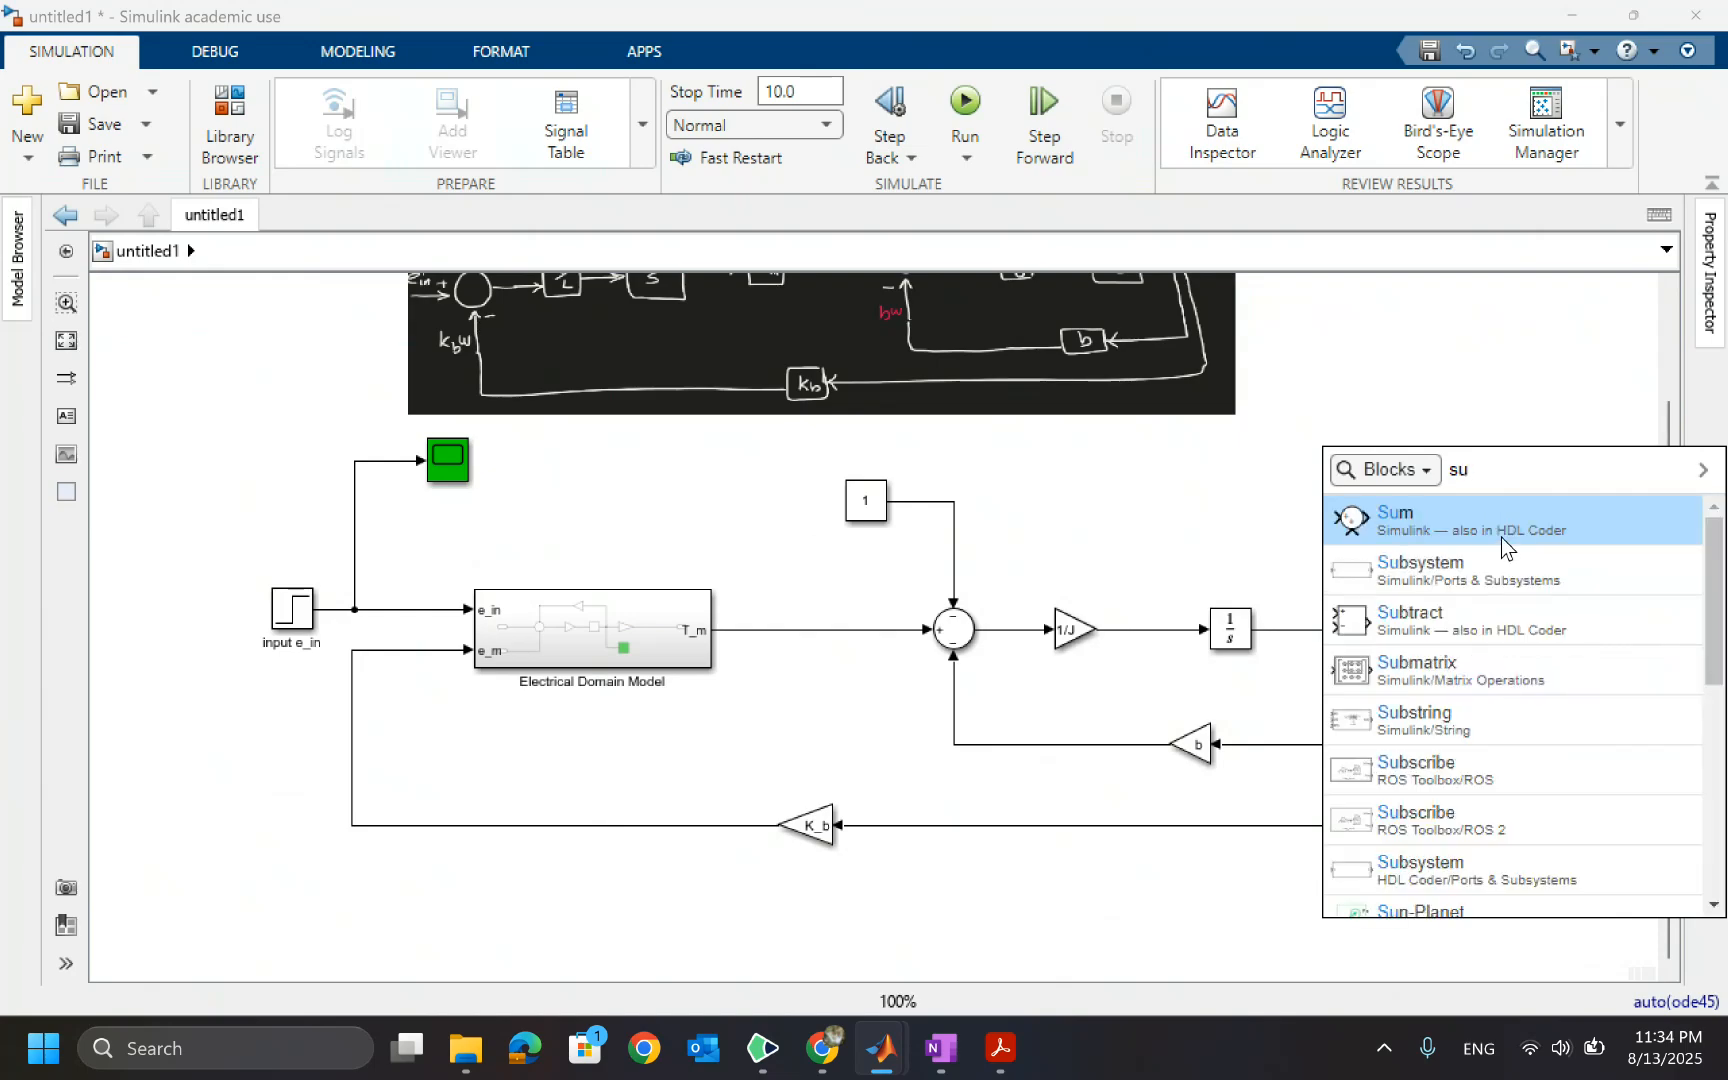
{"action": "key", "text": "Return"}
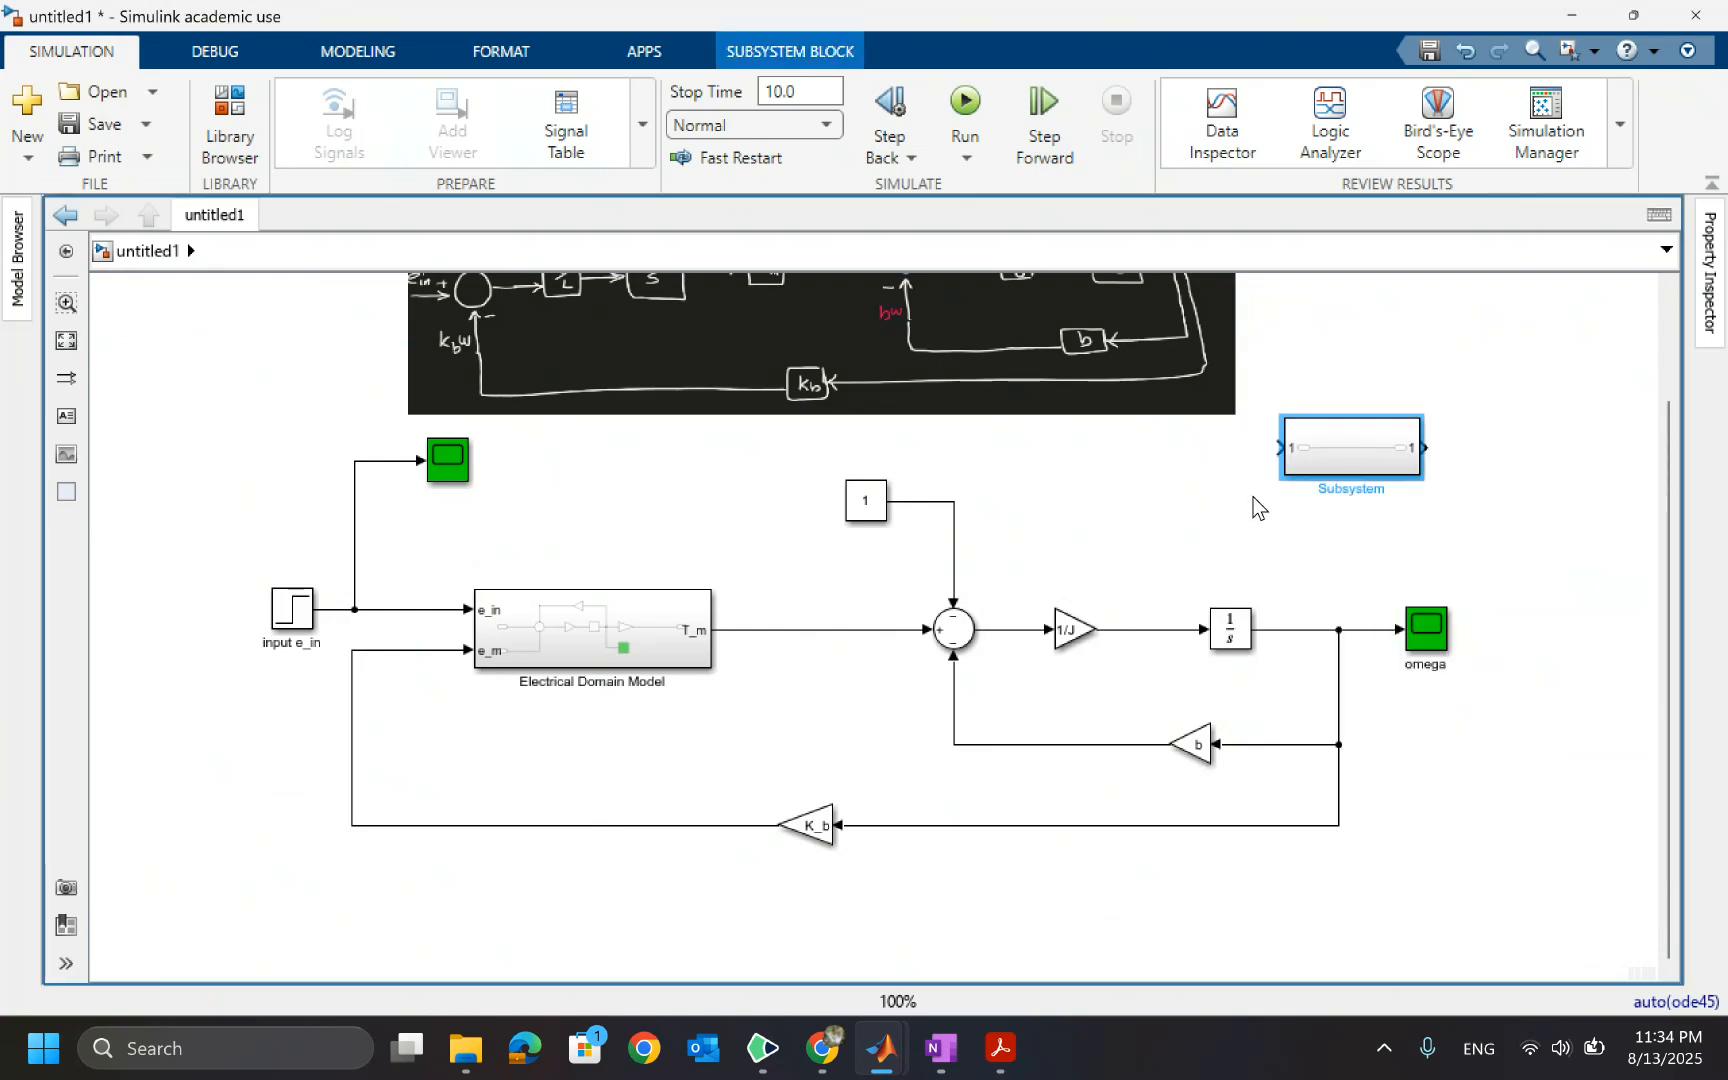
{"action": "left_click_drag", "start_coordinate": [1310, 454], "coordinate": [1078, 507]}
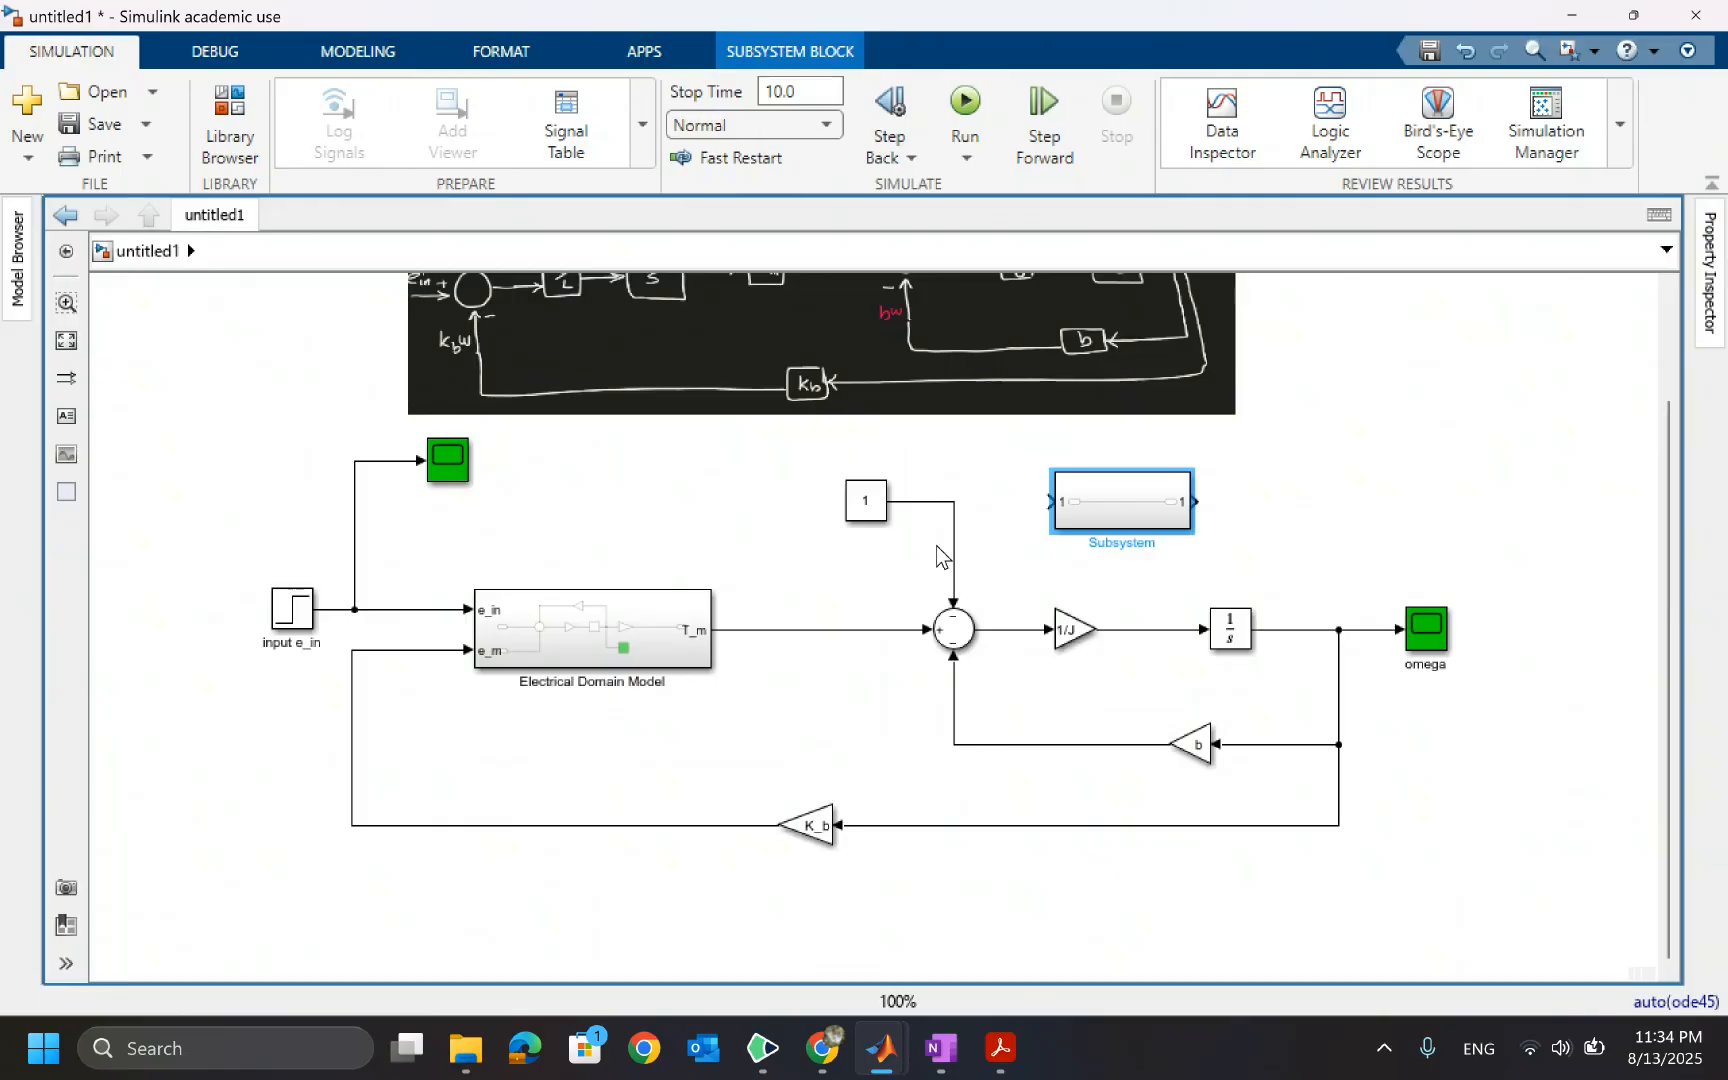
Inside the new subsystem, add two more inports and arrange the three inports in a vertical column
{"action": "double_click", "coordinate": [1148, 510]}
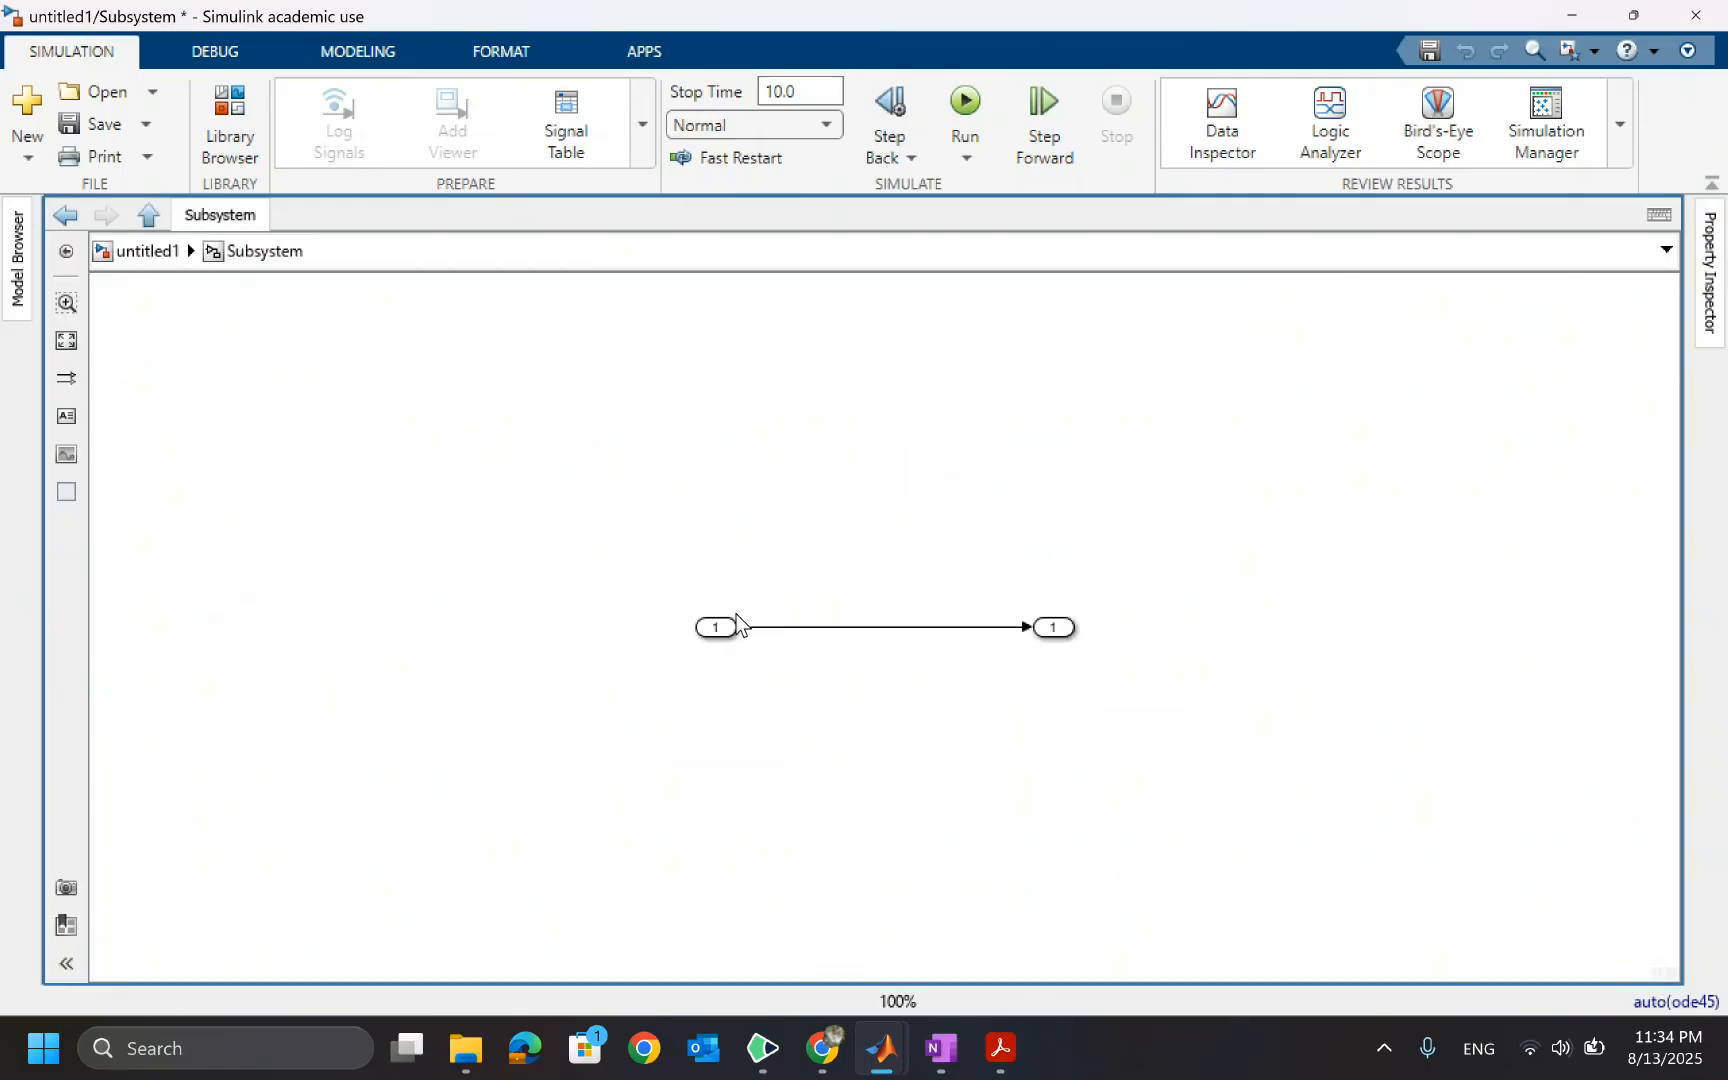
{"action": "left_click", "coordinate": [712, 627]}
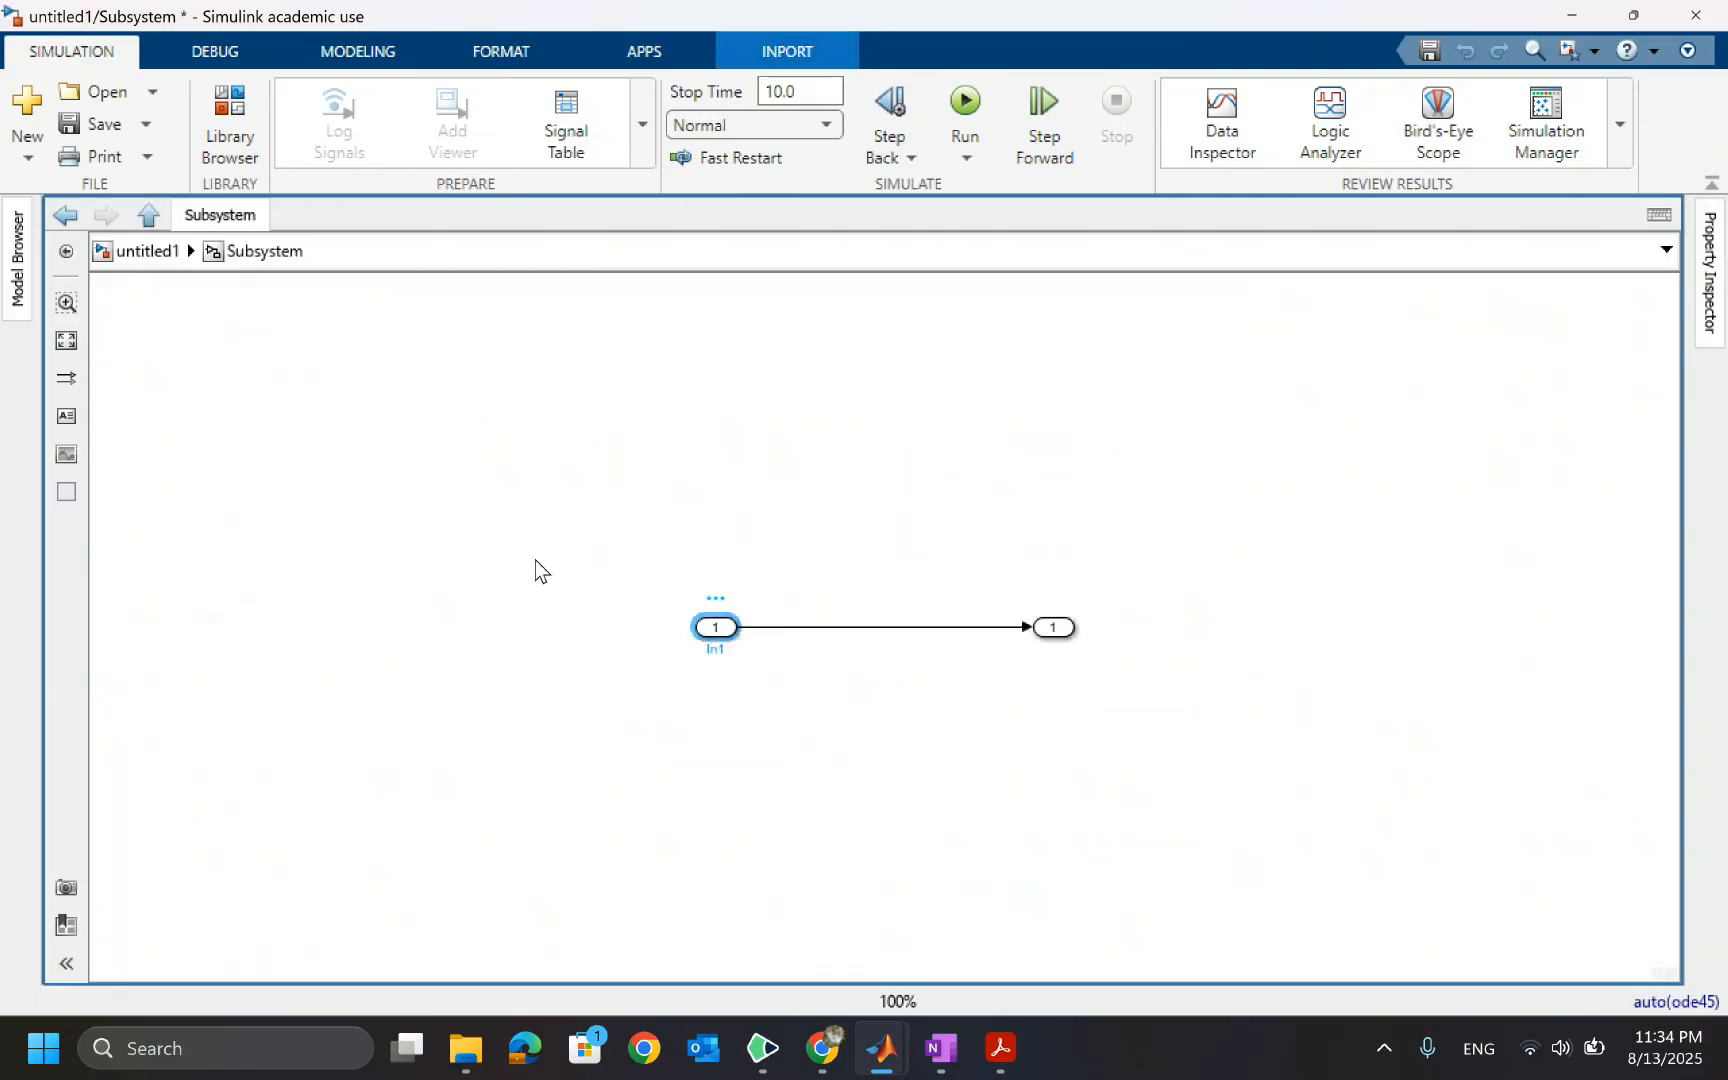
{"action": "left_click", "coordinate": [504, 549]}
{"action": "key", "text": "ctrl+v"}
{"action": "key", "text": "ctrl+v"}
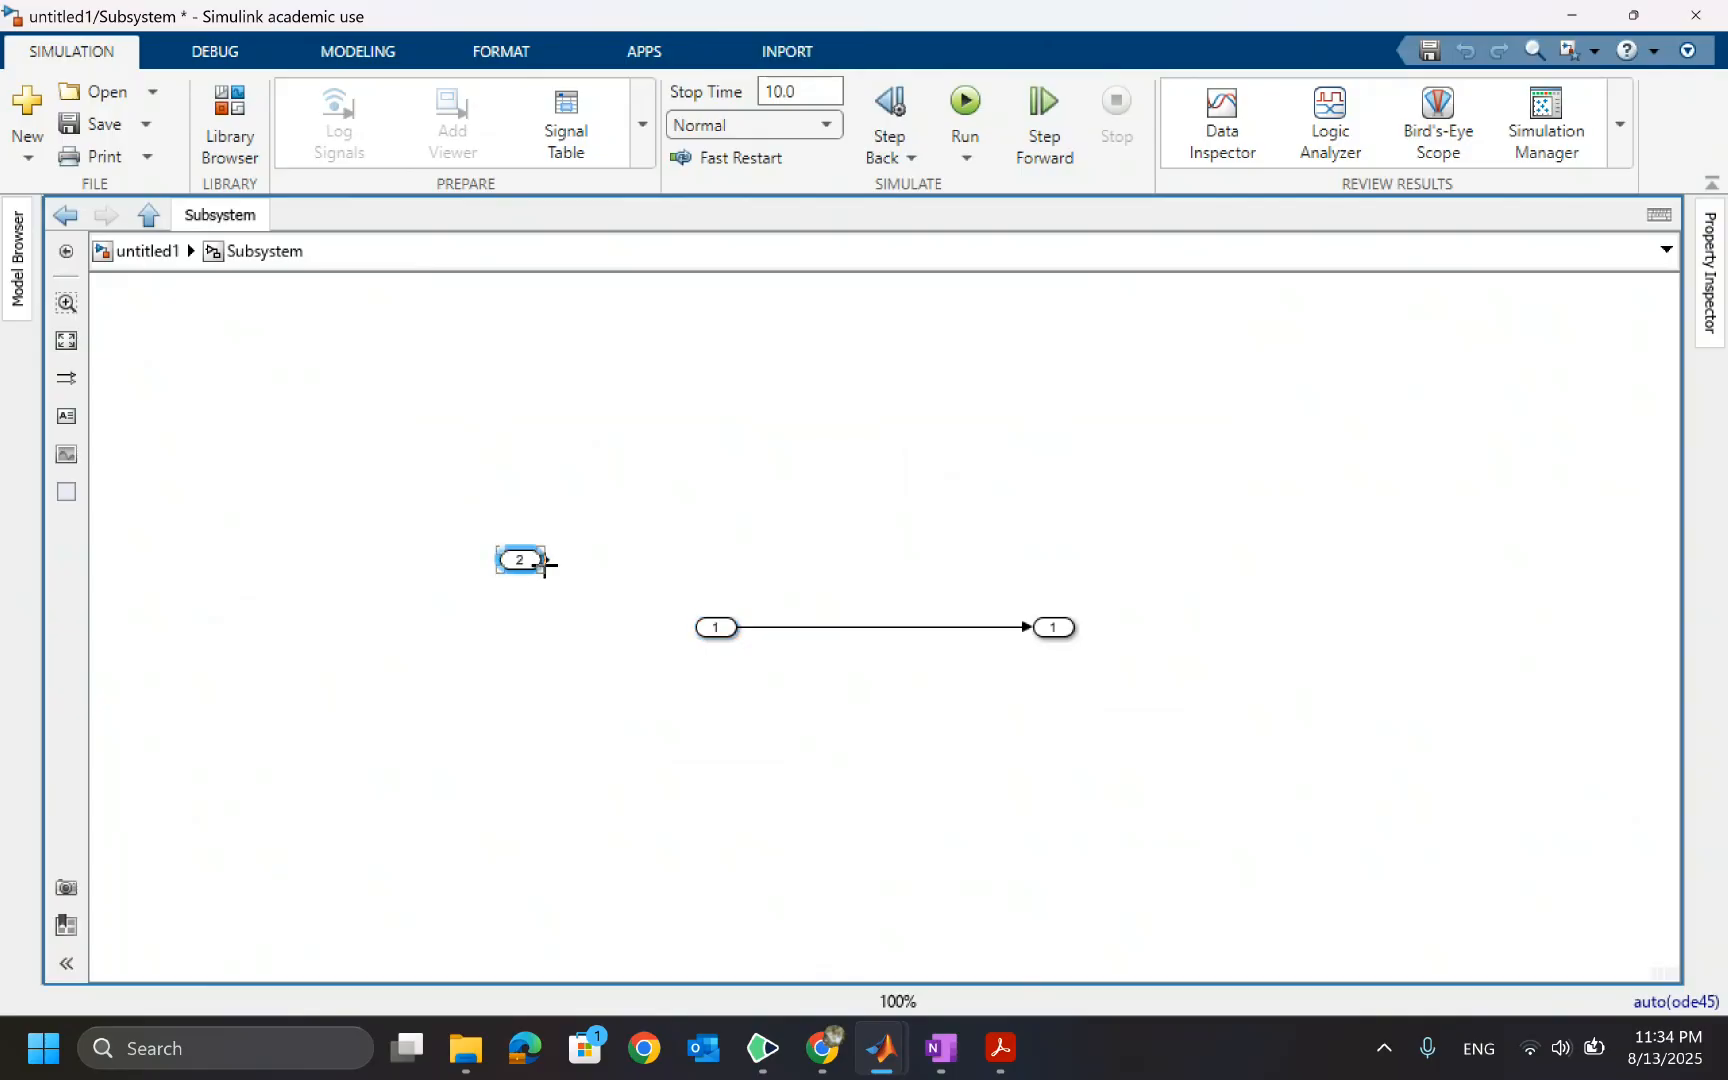
{"action": "left_click_drag", "start_coordinate": [535, 585], "coordinate": [542, 747]}
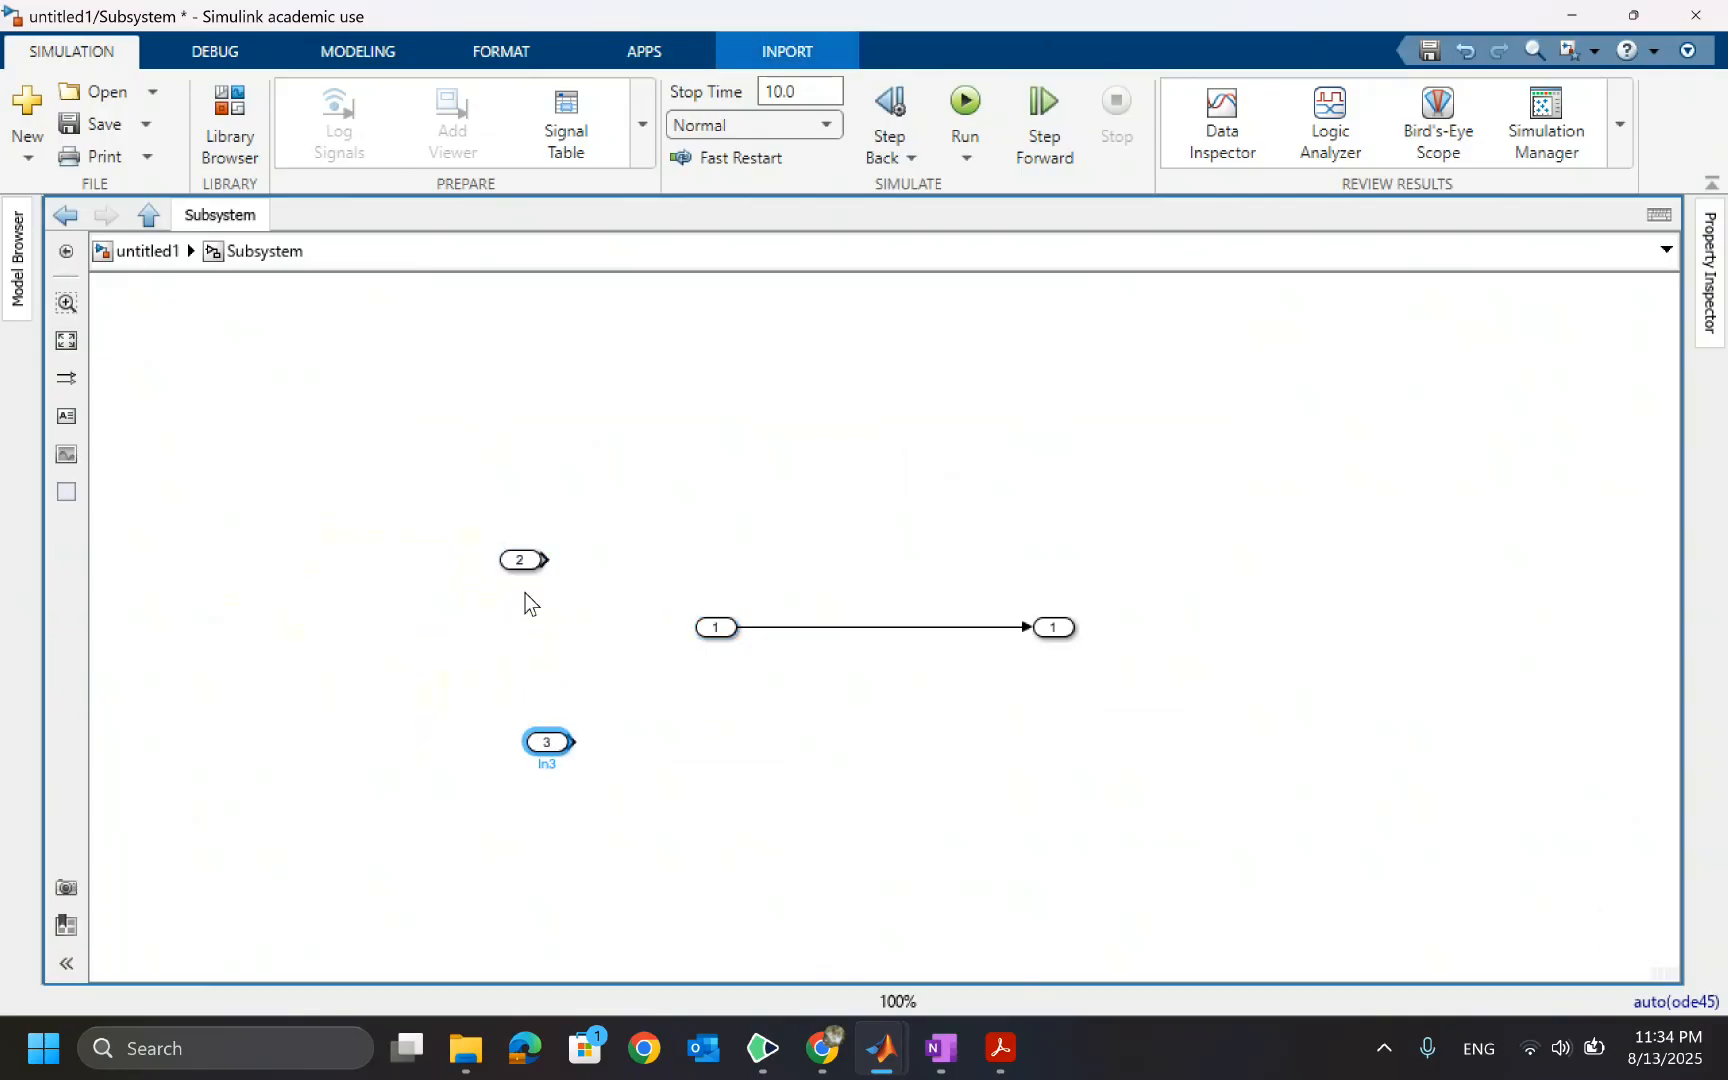
{"action": "left_click_drag", "start_coordinate": [528, 568], "coordinate": [563, 605]}
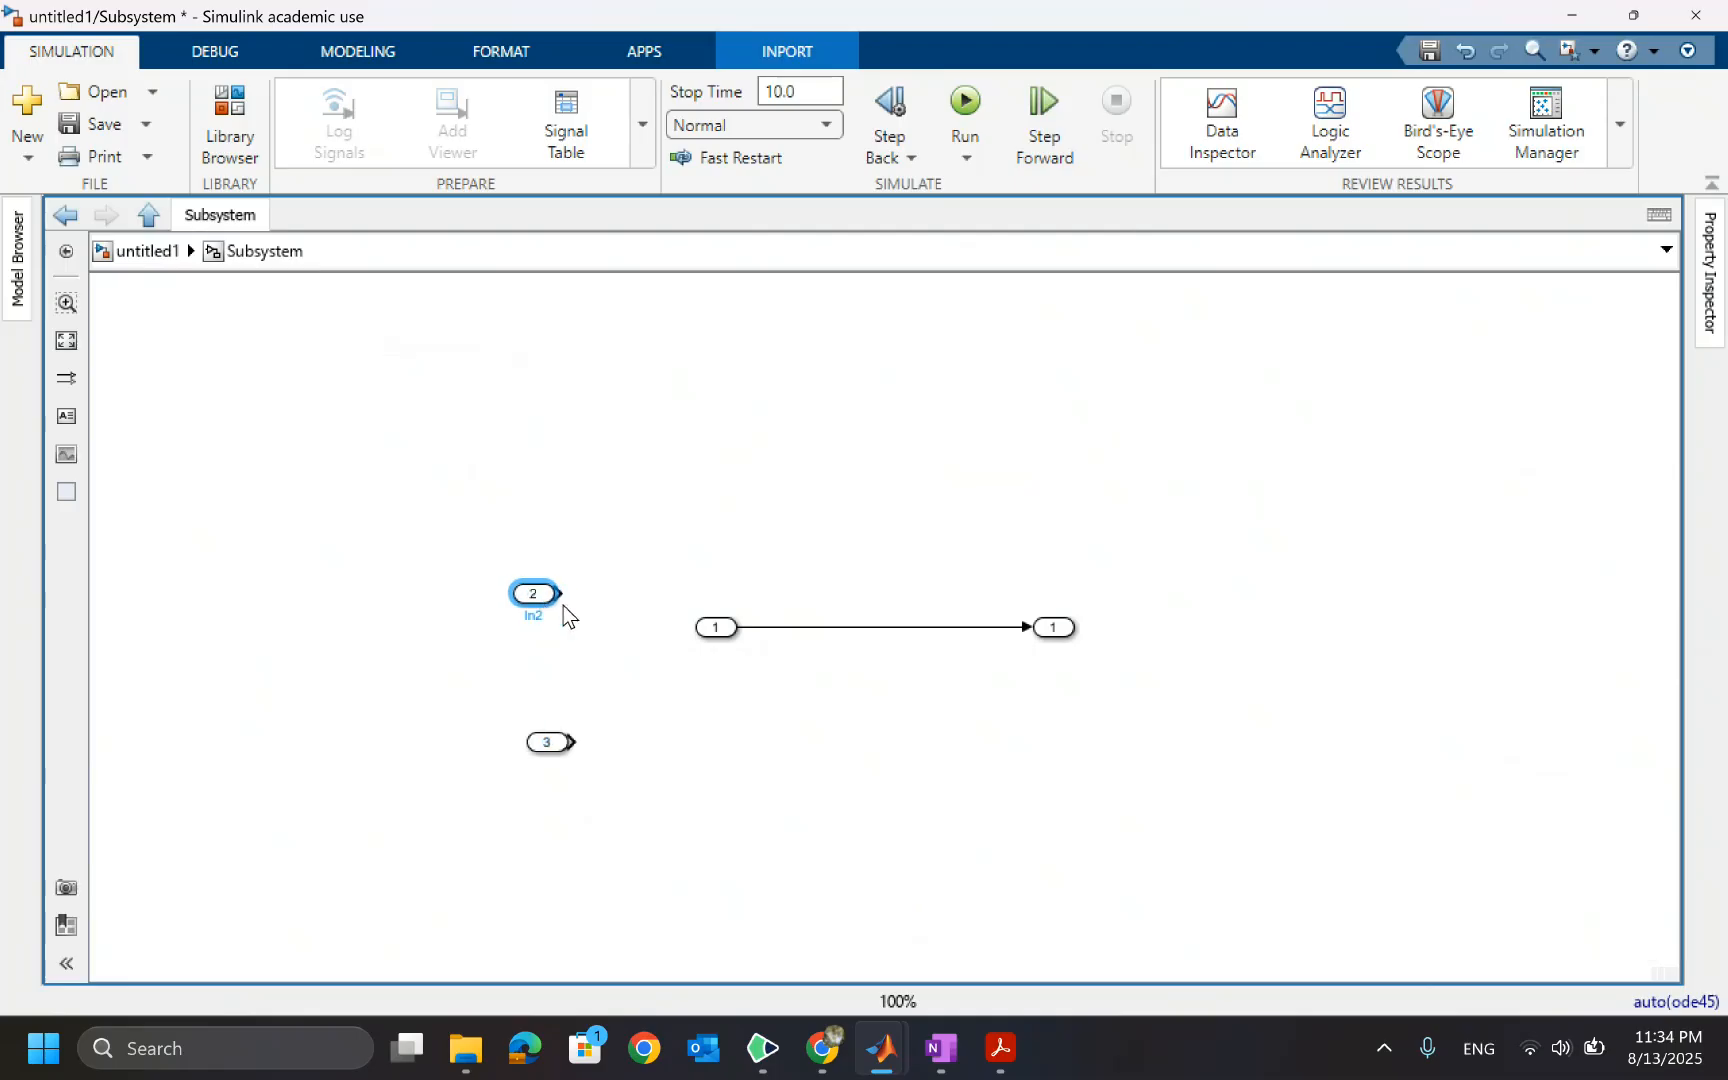
{"action": "left_click_drag", "start_coordinate": [702, 626], "coordinate": [536, 468]}
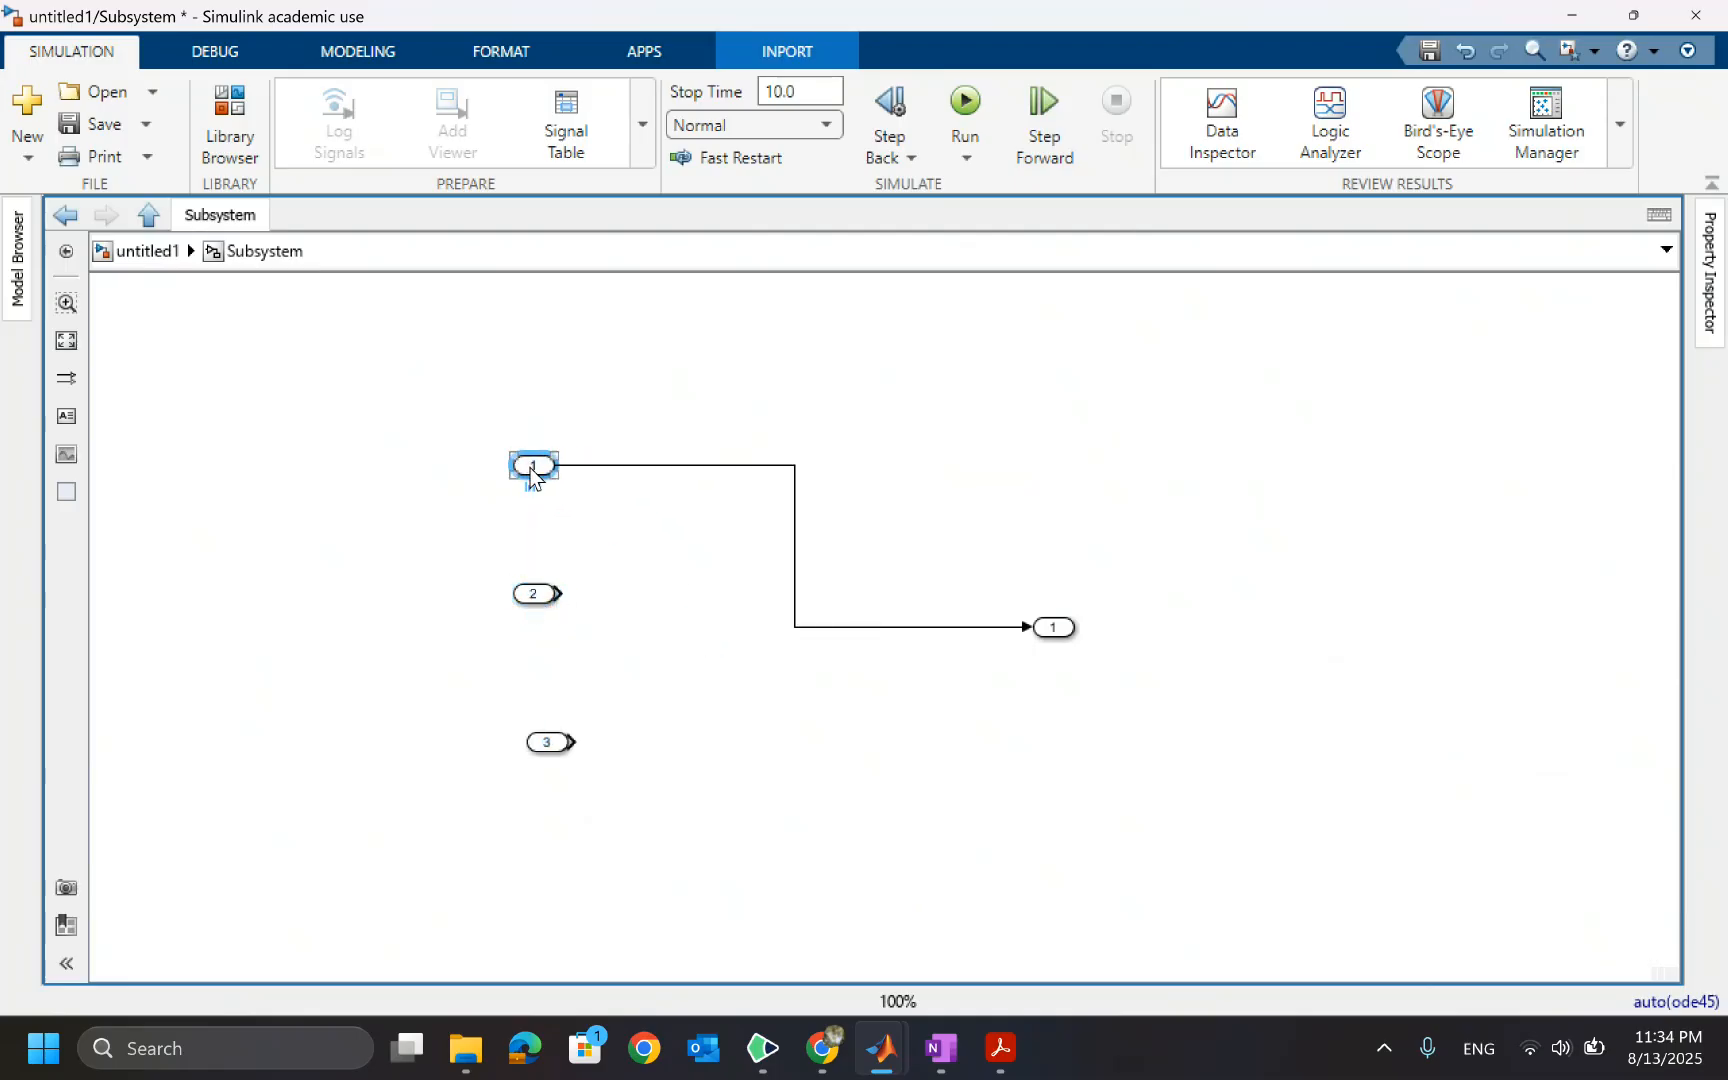
Rename the first two inports of the new subsystem as T_L and T_m, and return to the top model
{"action": "double_click", "coordinate": [538, 486]}
{"action": "type", "text": "T_L"}
{"action": "left_click", "coordinate": [668, 679]}
{"action": "double_click", "coordinate": [539, 605]}
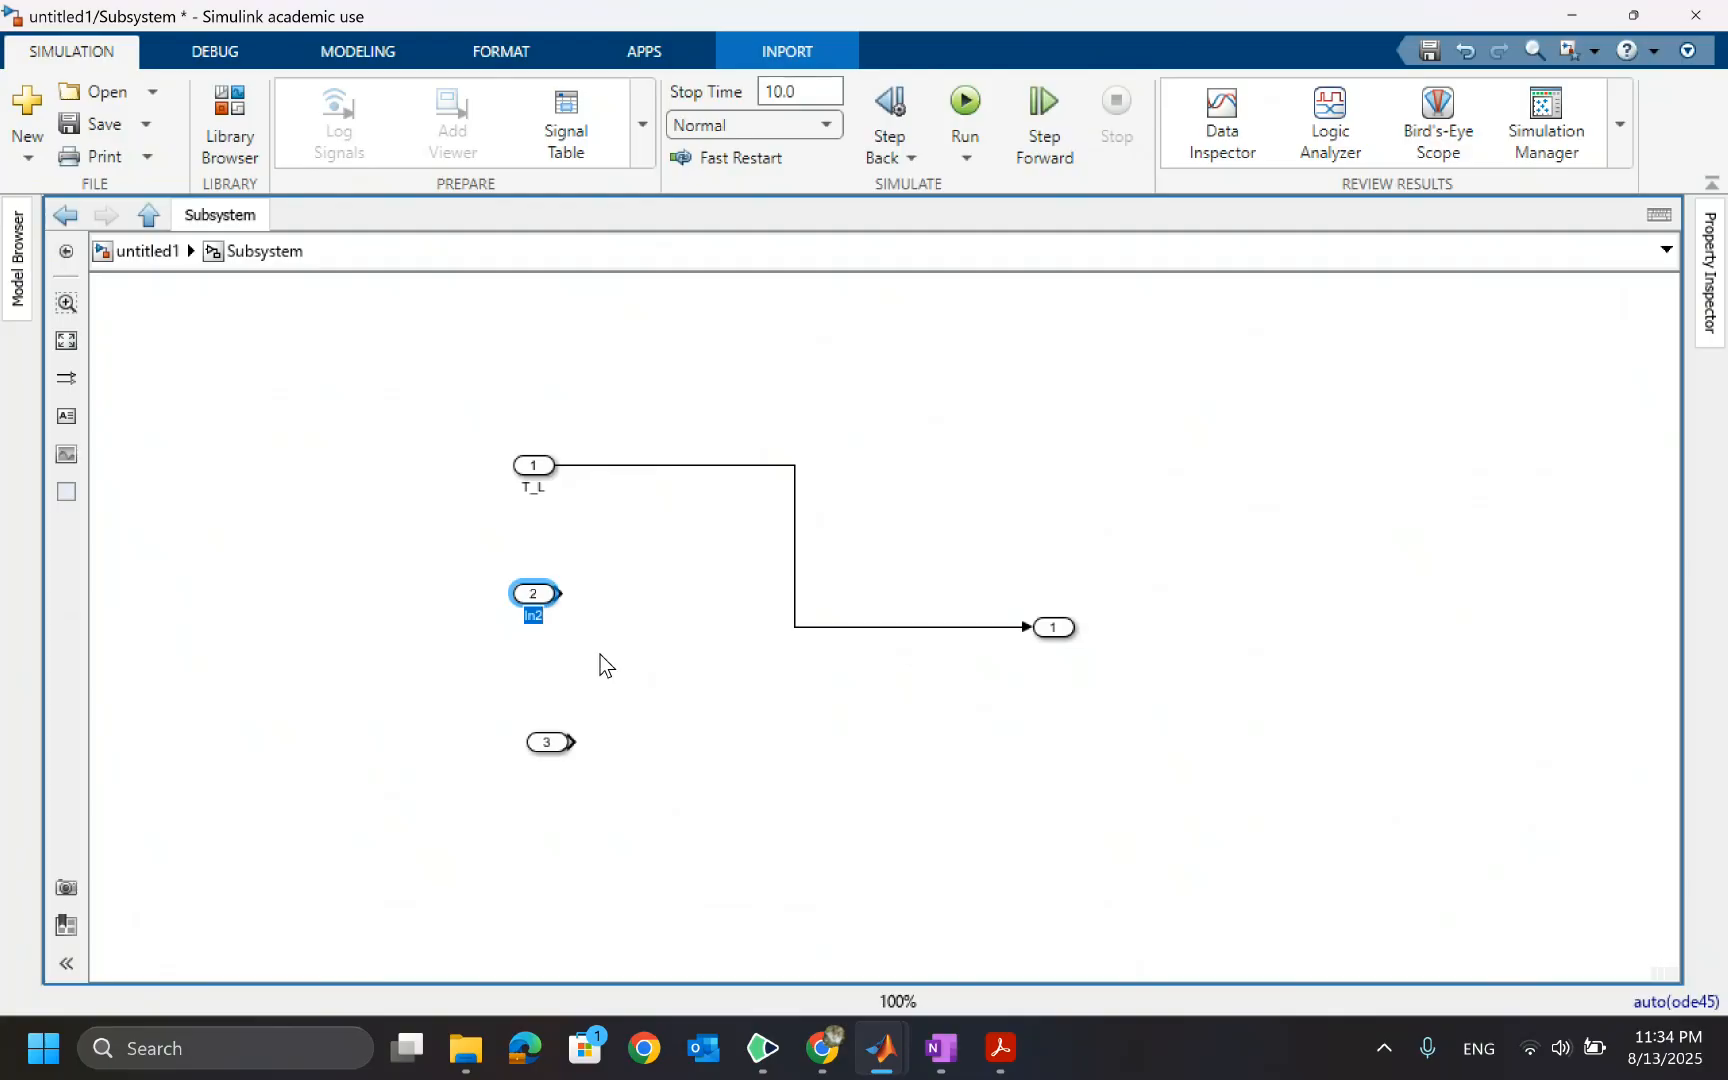
{"action": "type", "text": "T_m"}
{"action": "left_click", "coordinate": [545, 744]}
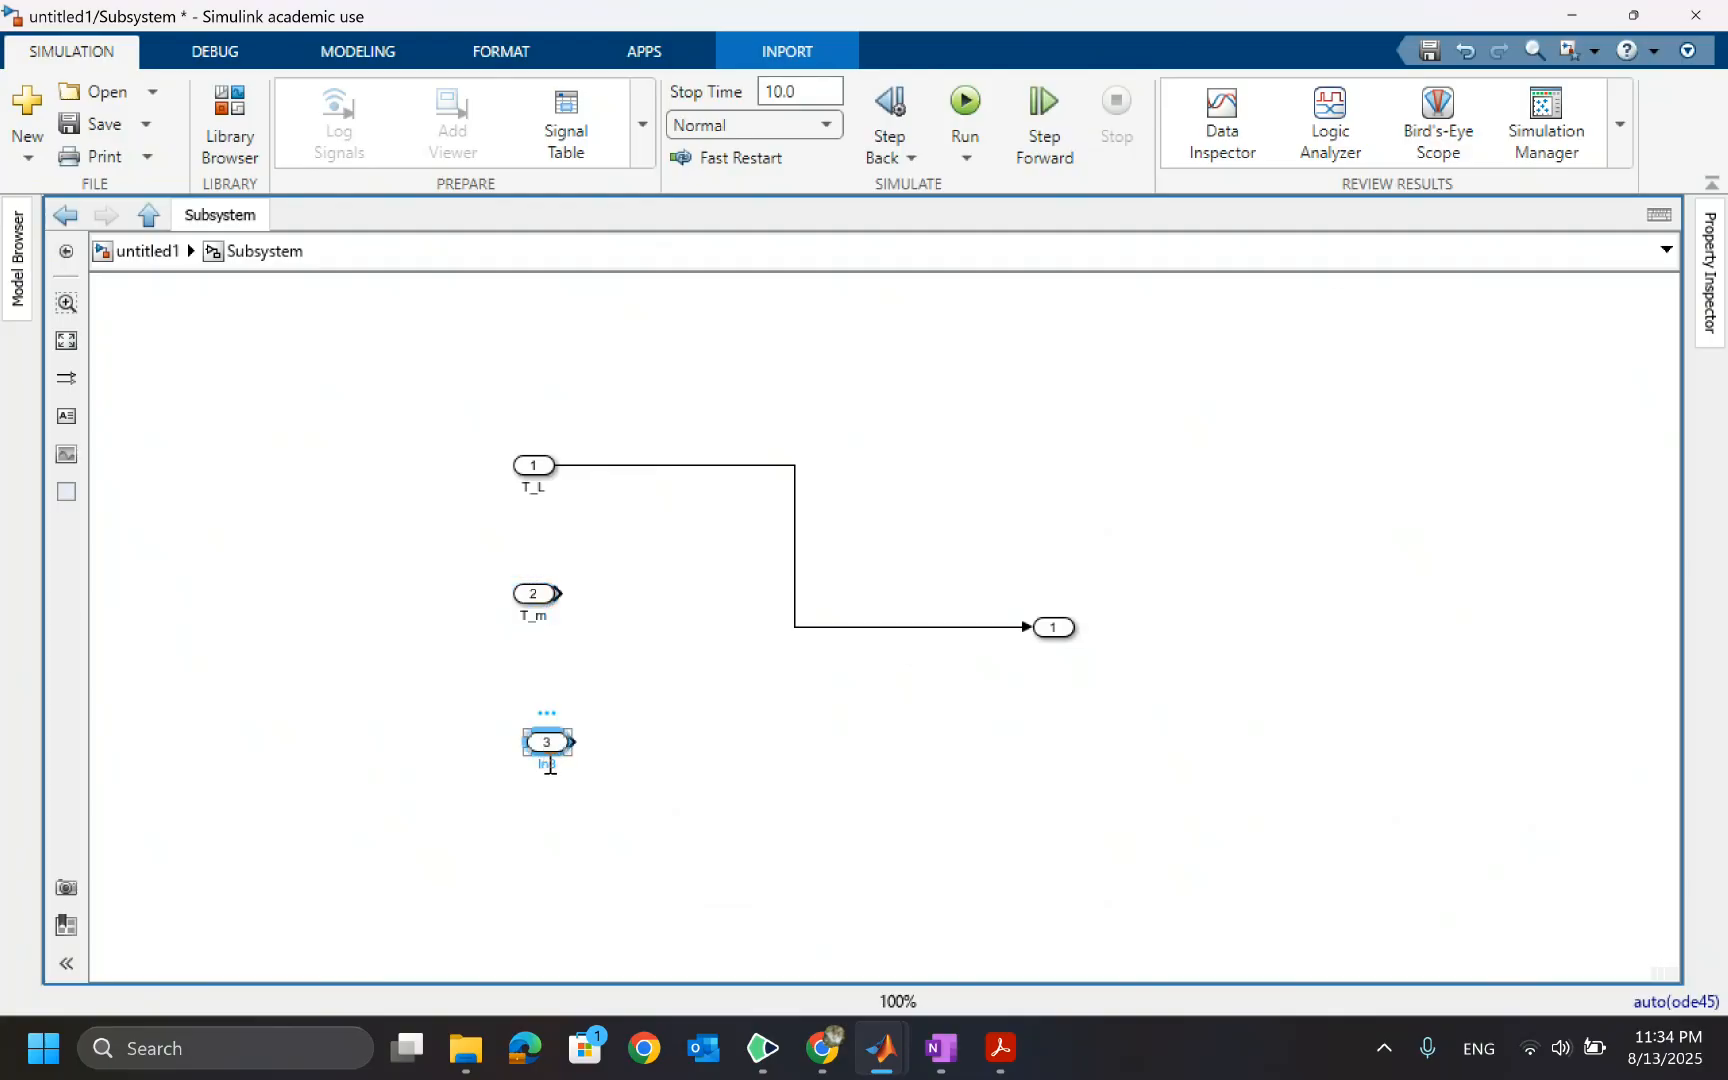
{"action": "double_click", "coordinate": [547, 763]}
{"action": "left_click", "coordinate": [148, 251]}
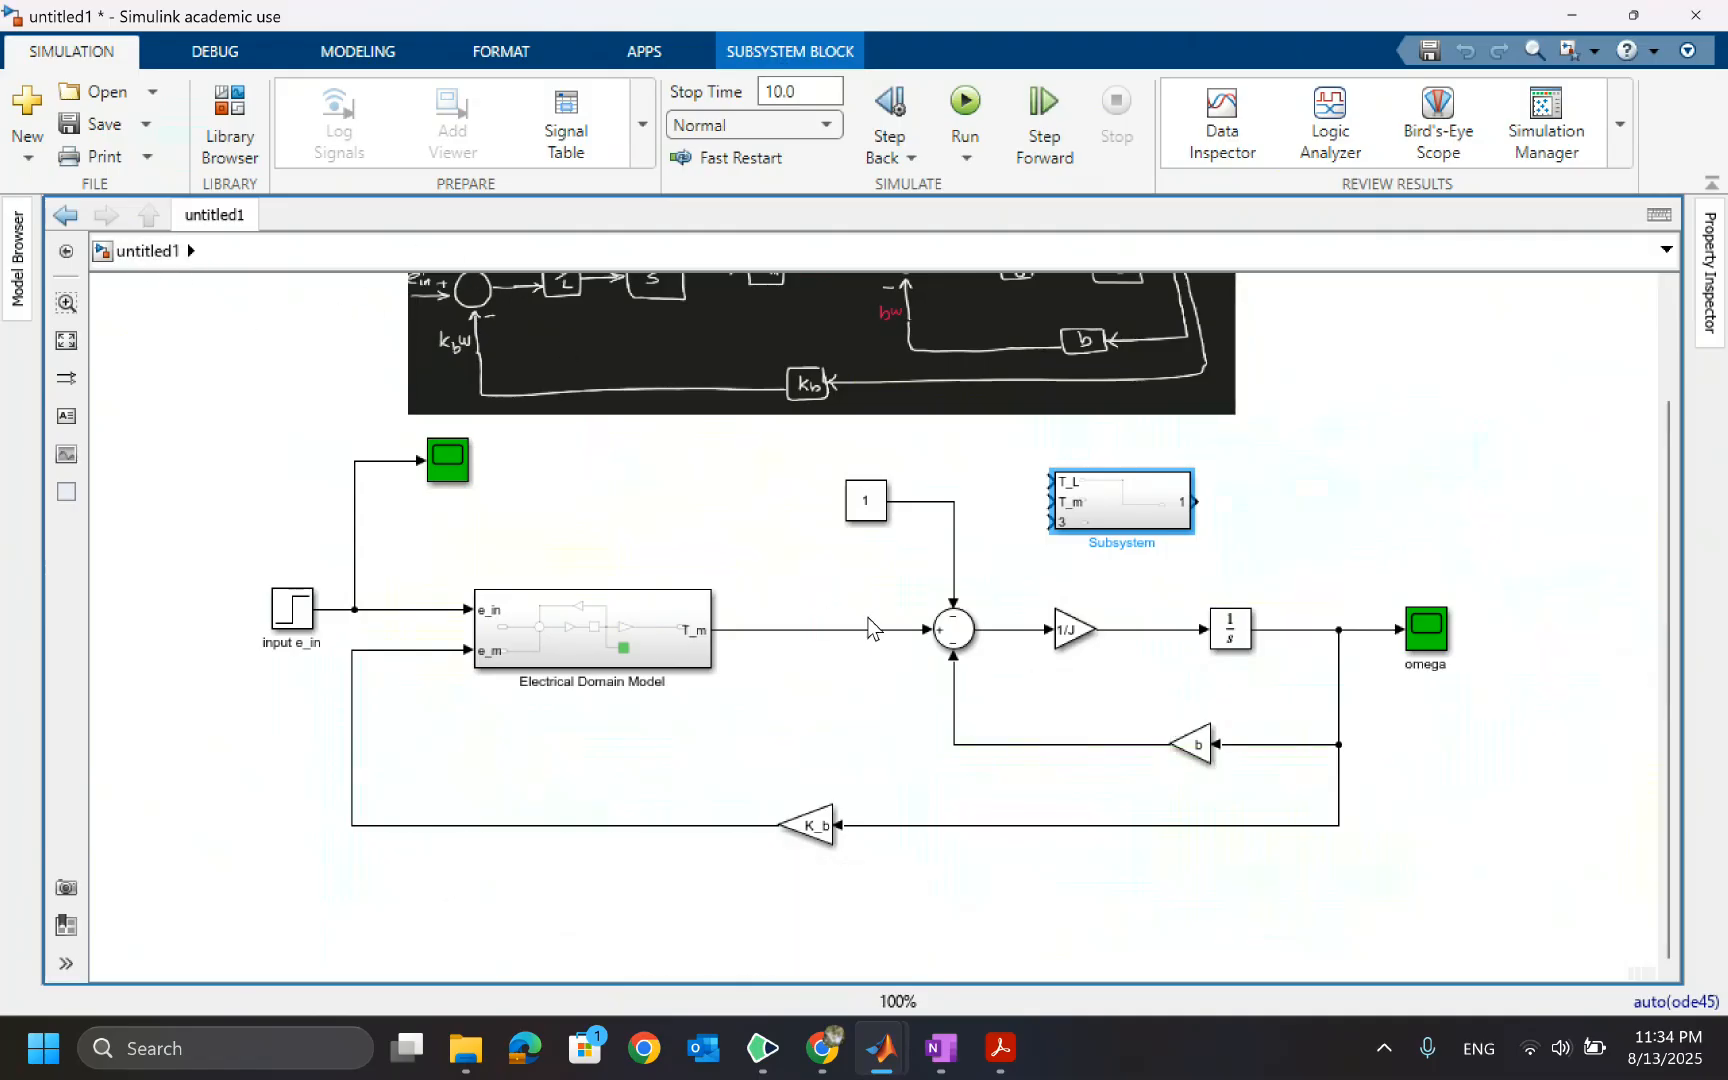
Reopen the new subsystem and rename its third inport as T_b
{"action": "double_click", "coordinate": [1090, 502]}
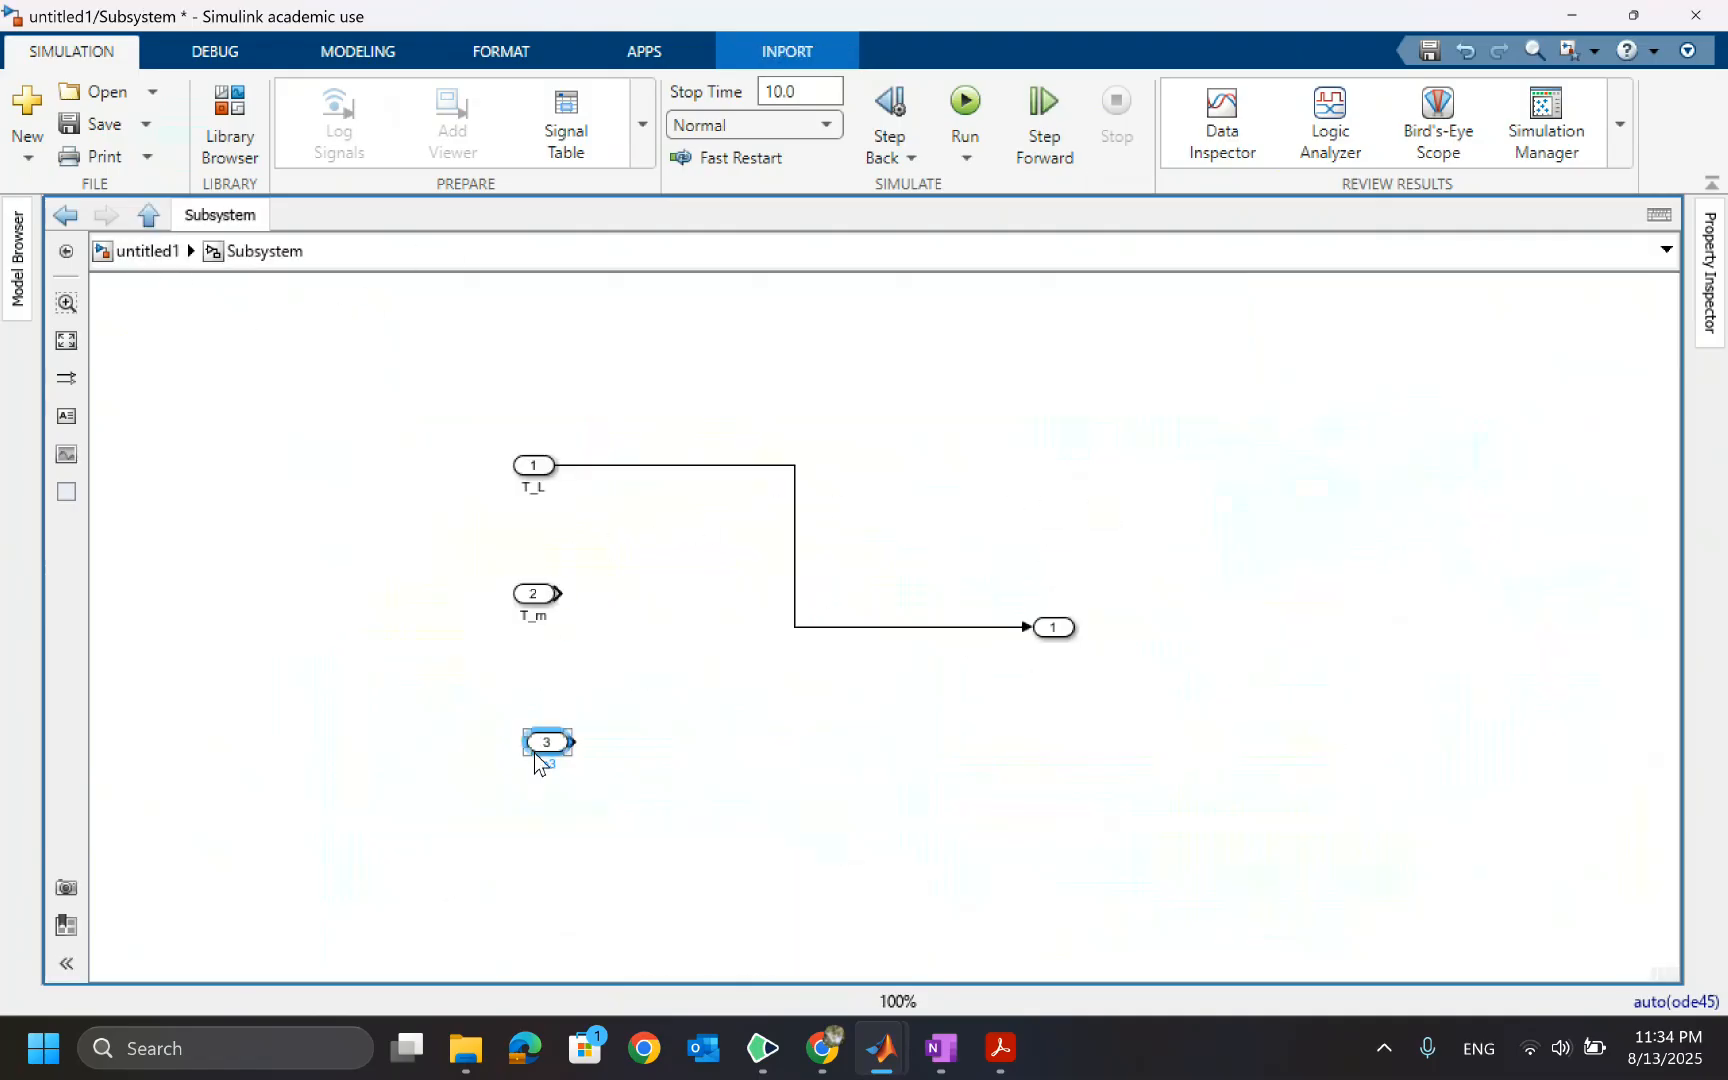
{"action": "double_click", "coordinate": [553, 765]}
{"action": "type", "text": "T_b"}
{"action": "left_click", "coordinate": [896, 776]}
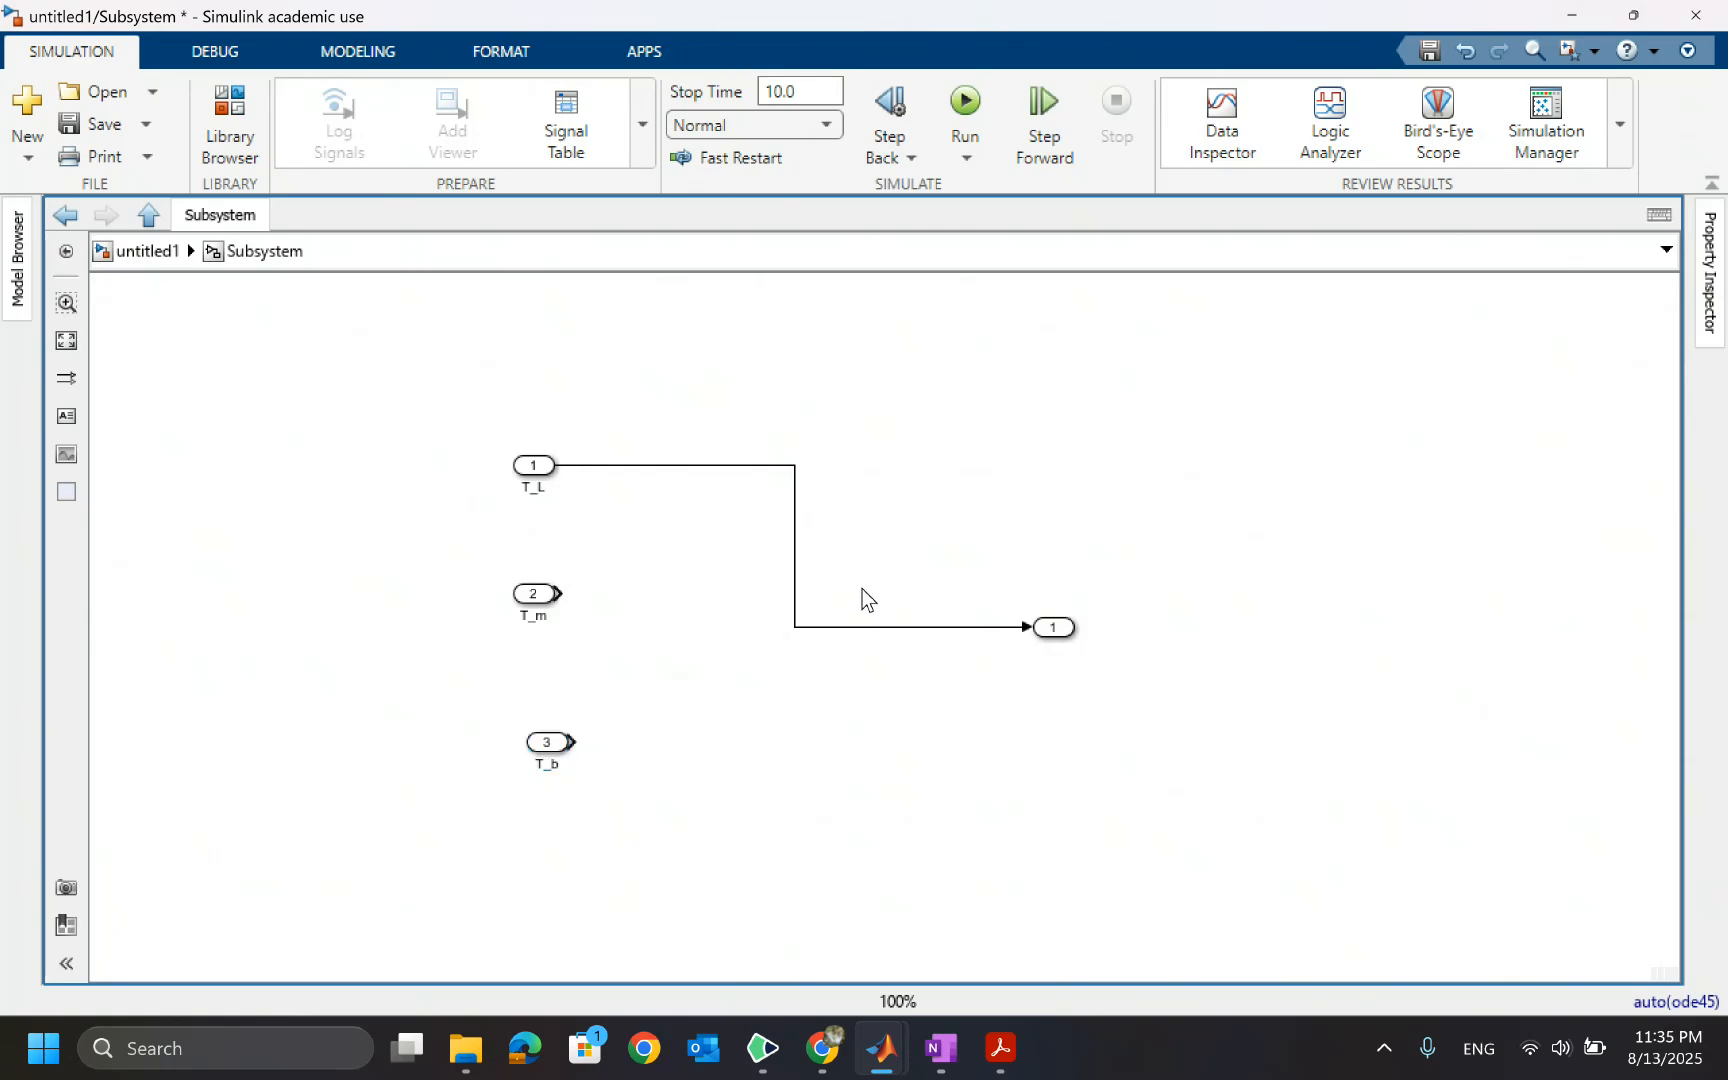
Delete the inport-to-outport line, move the outport right, rename it omega, and return to the top model
{"action": "left_click", "coordinate": [863, 627]}
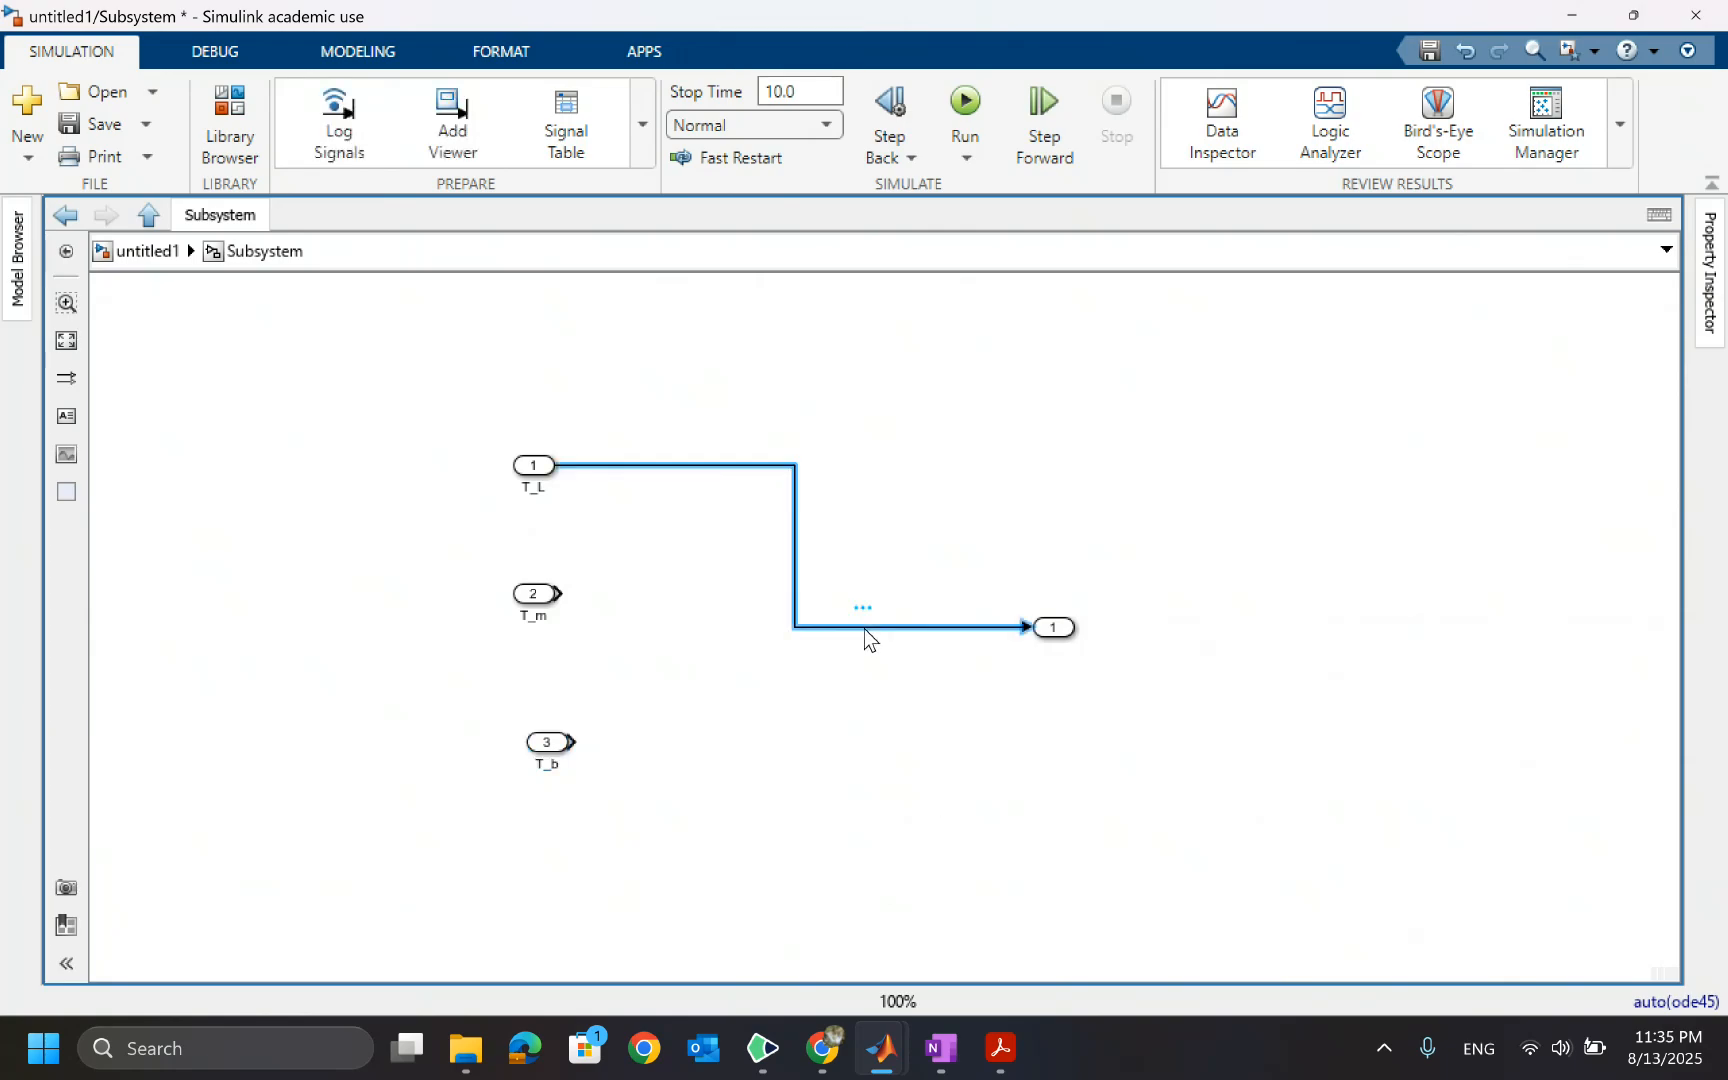
{"action": "key", "text": "Delete"}
{"action": "left_click", "coordinate": [1058, 628]}
{"action": "left_click_drag", "start_coordinate": [1058, 628], "coordinate": [1156, 616]}
{"action": "double_click", "coordinate": [1155, 642]}
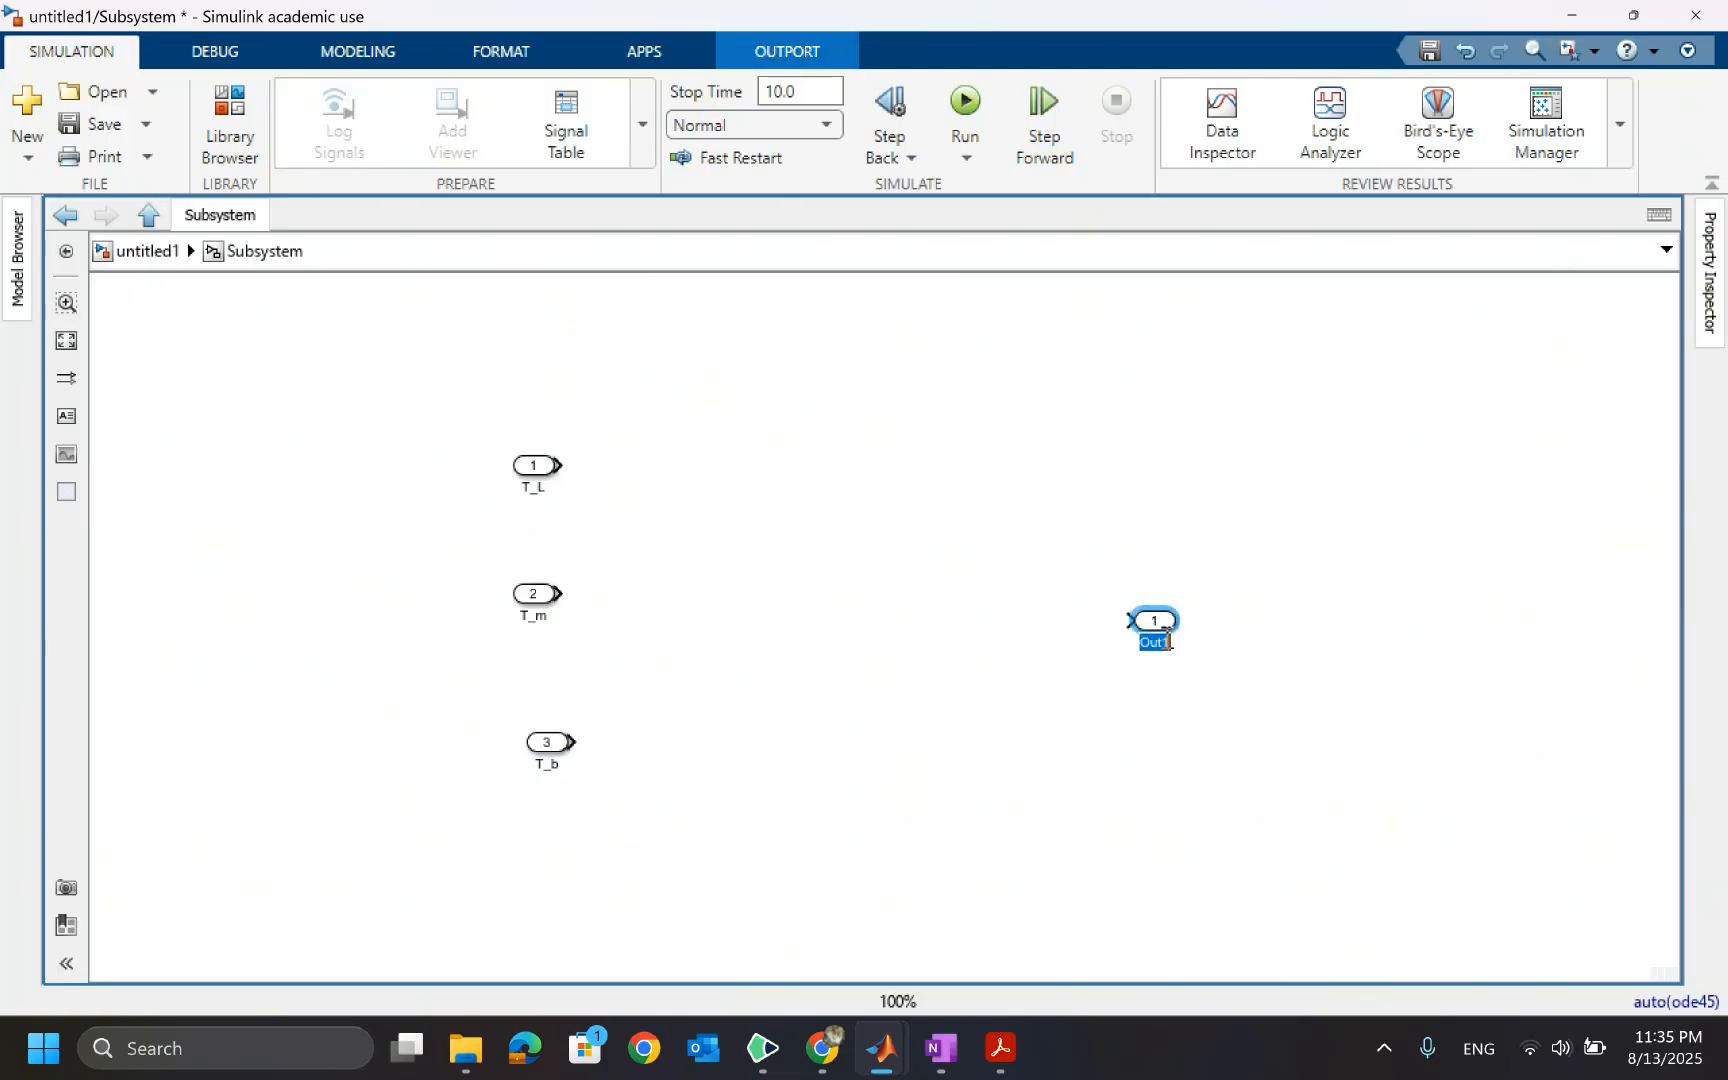
{"action": "type", "text": "omega"}
{"action": "left_click", "coordinate": [1000, 651]}
{"action": "left_click", "coordinate": [138, 252]}
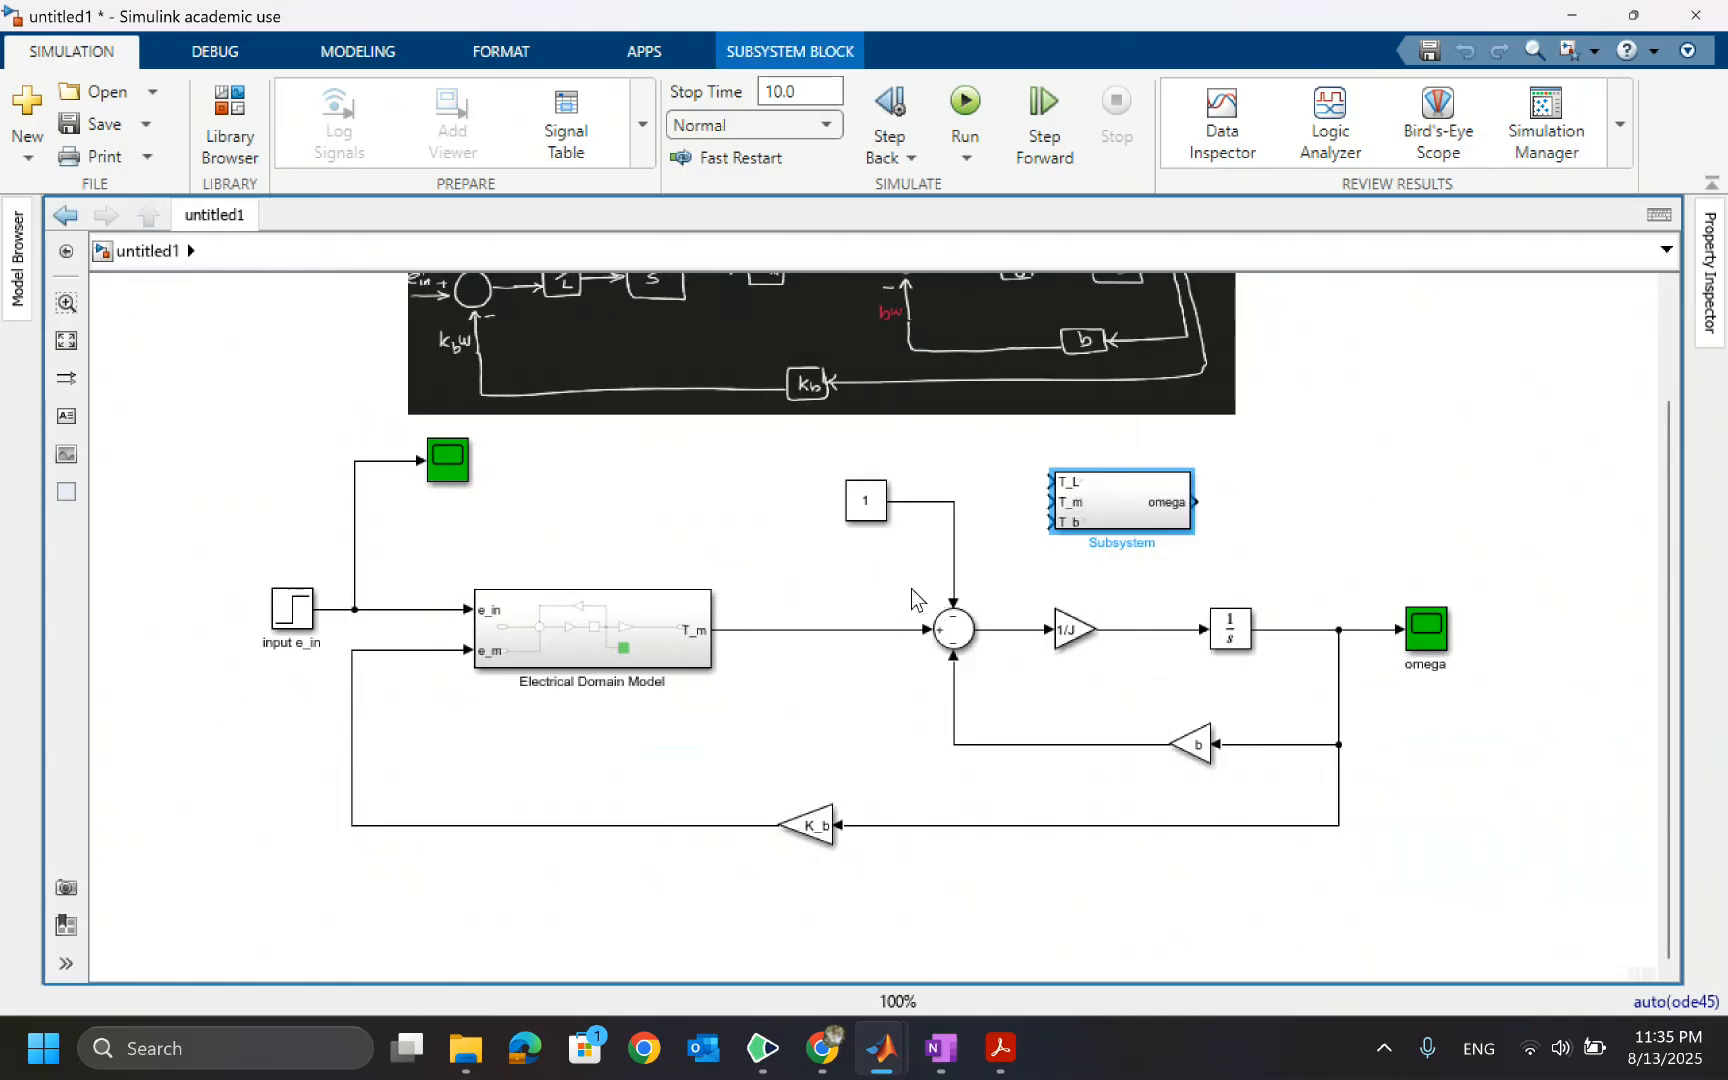
Delete the Constant, T_m and b feedback lines feeding the mechanical Sum block
{"action": "left_click", "coordinate": [954, 588]}
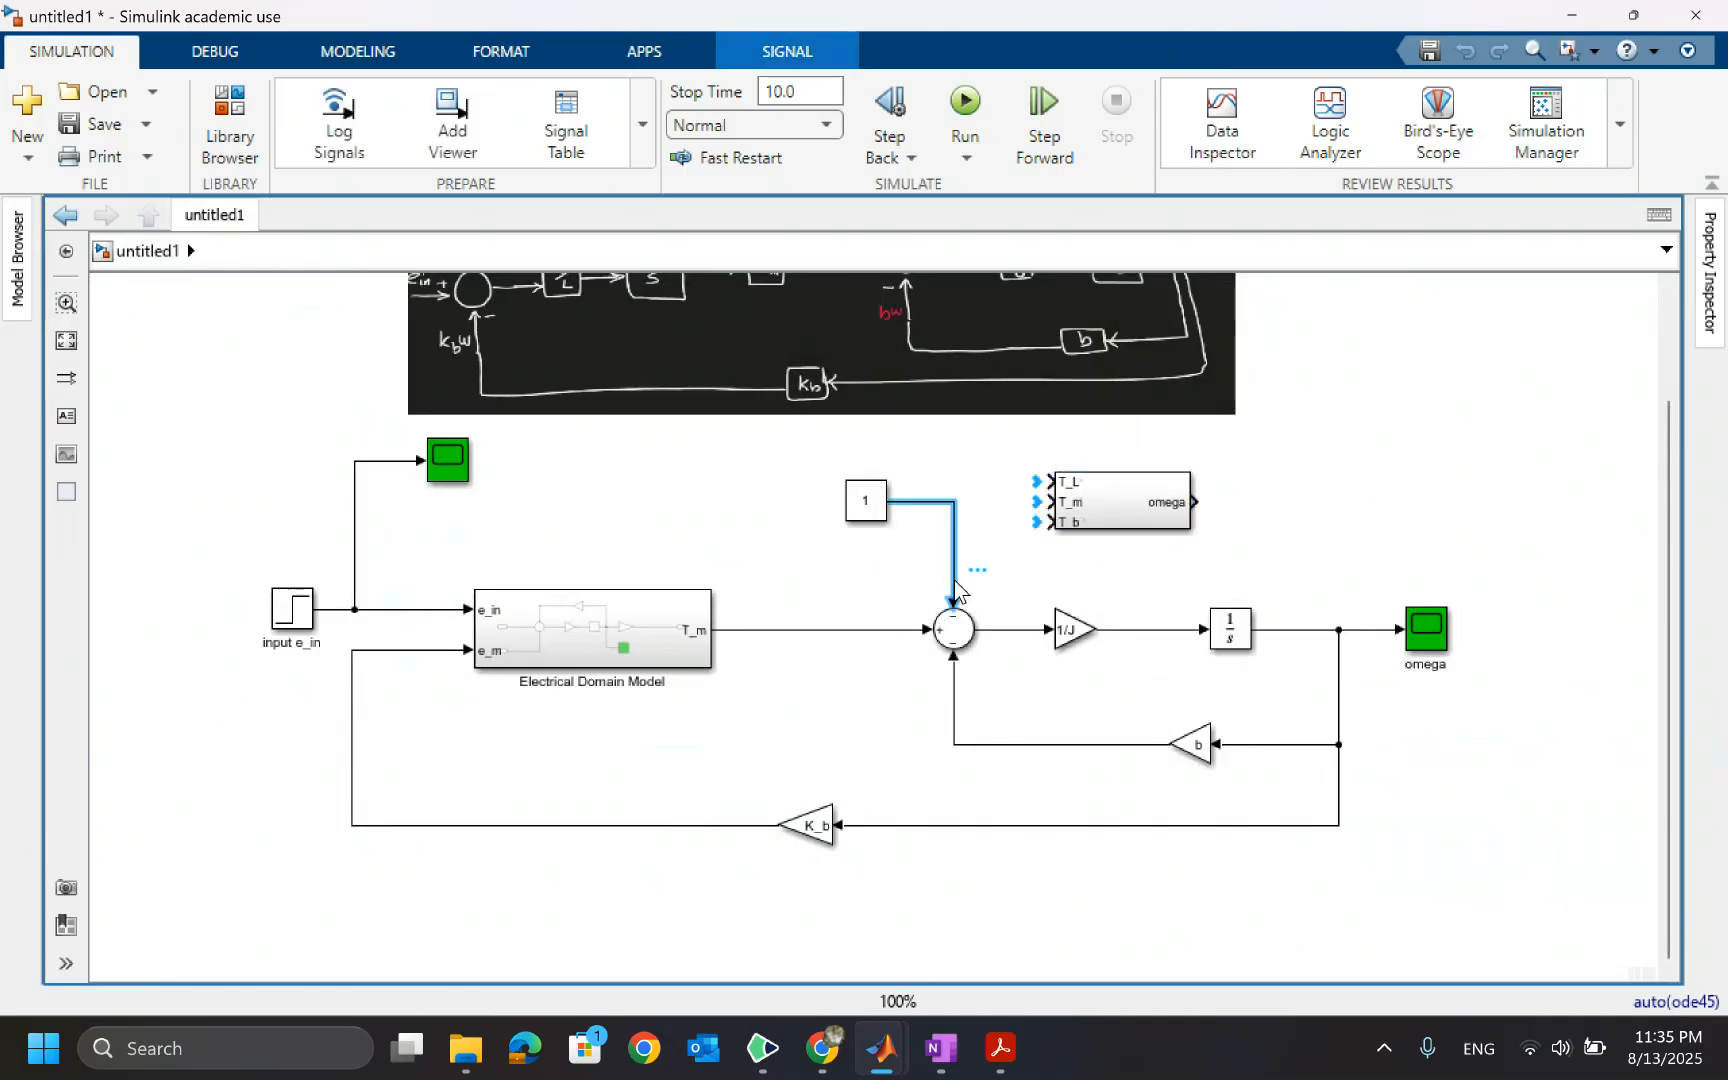
{"action": "key", "text": "Delete"}
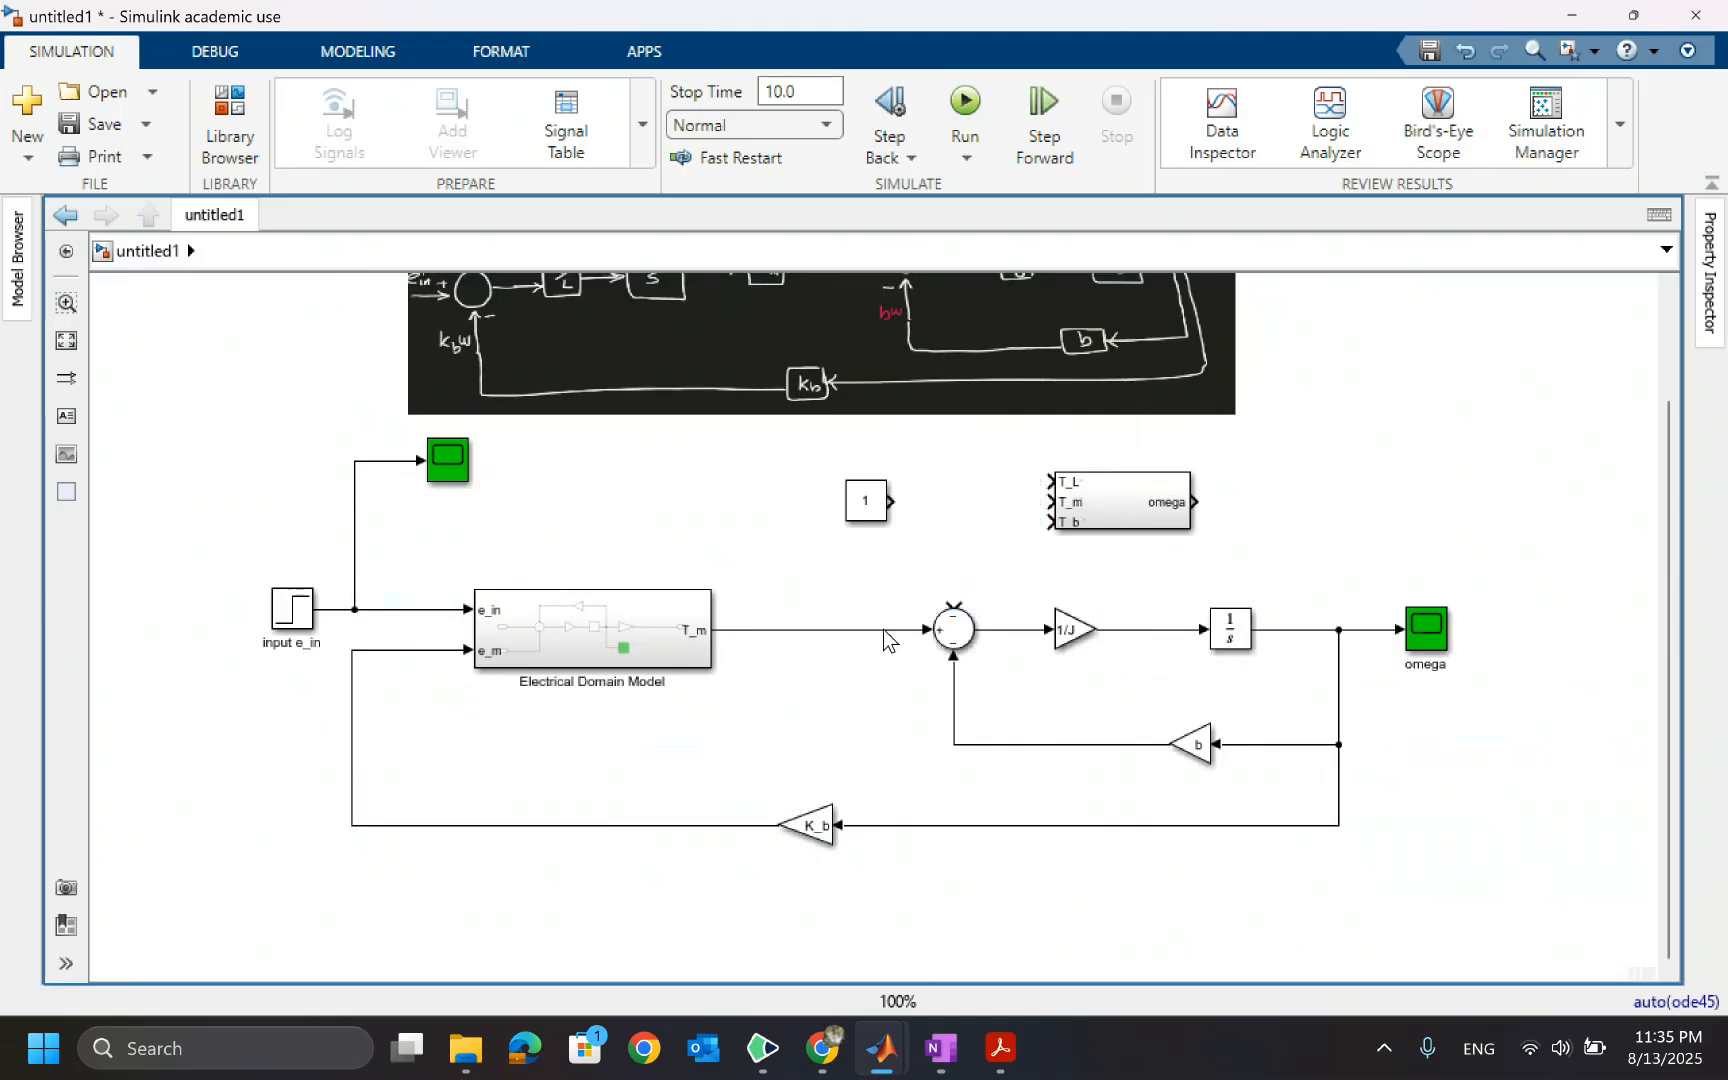
{"action": "left_click", "coordinate": [892, 631]}
{"action": "key", "text": "Delete"}
{"action": "left_click", "coordinate": [954, 690]}
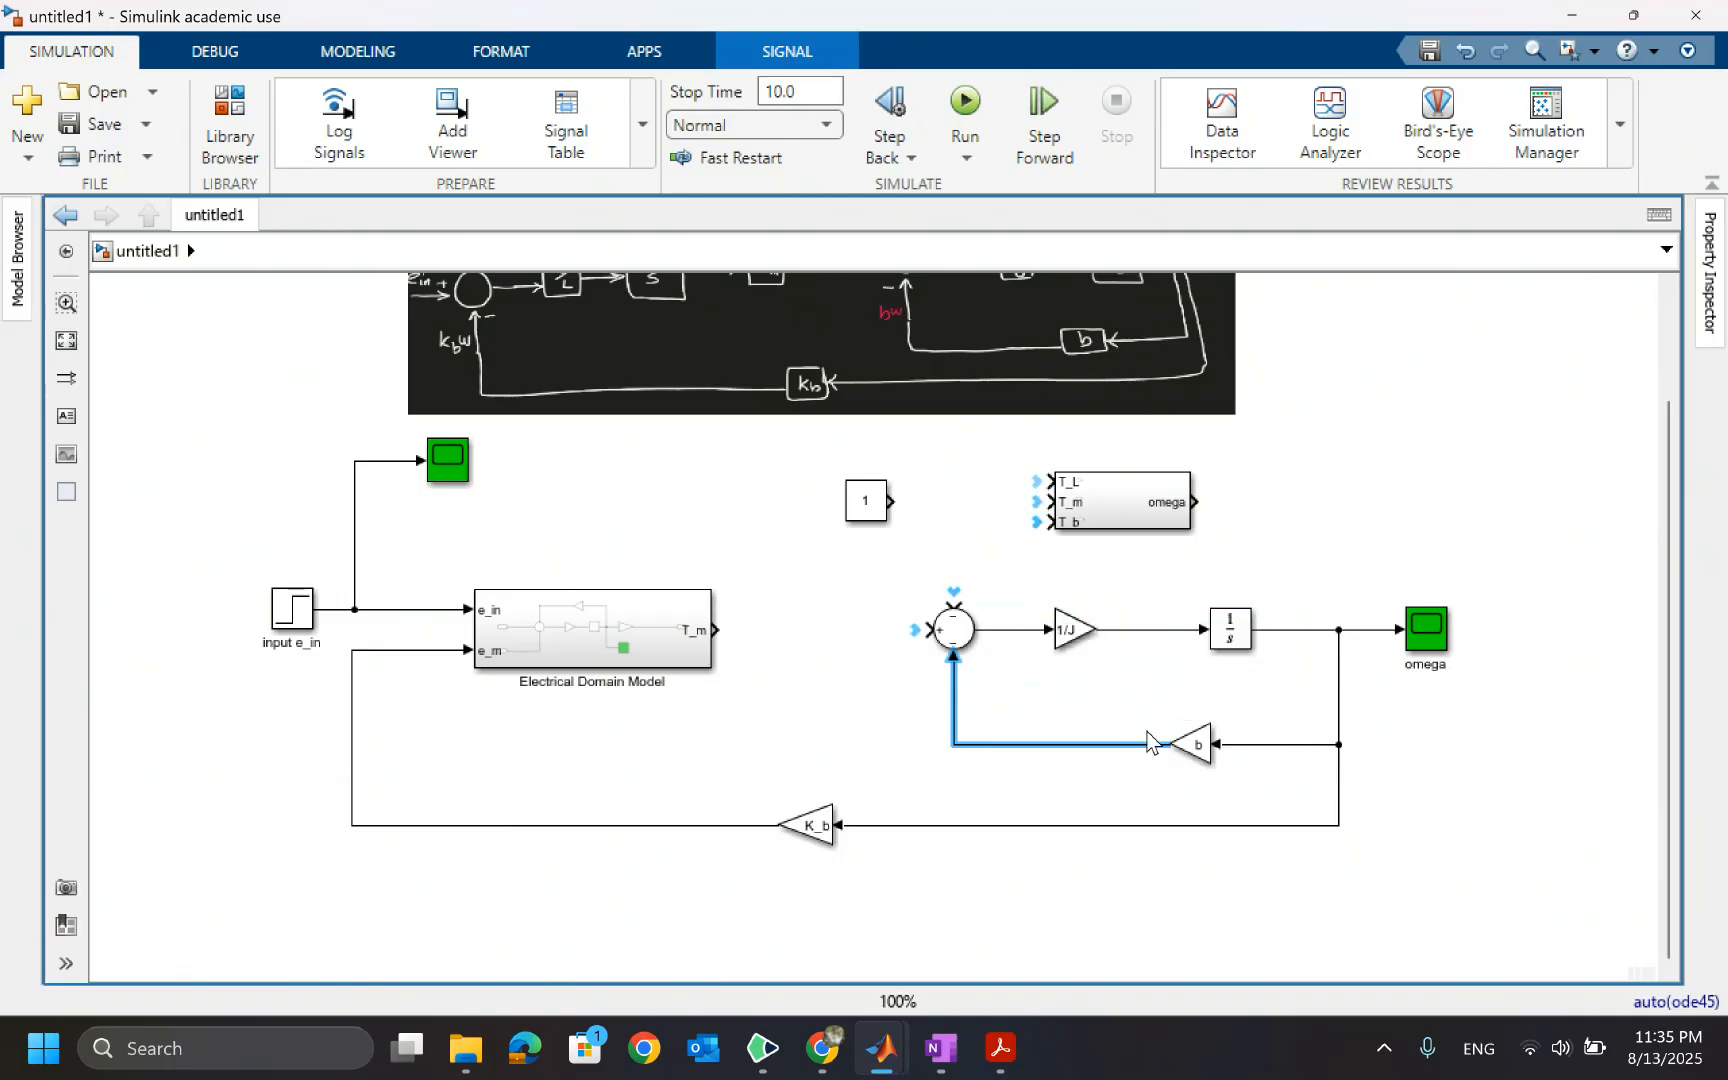
{"action": "key", "text": "Delete"}
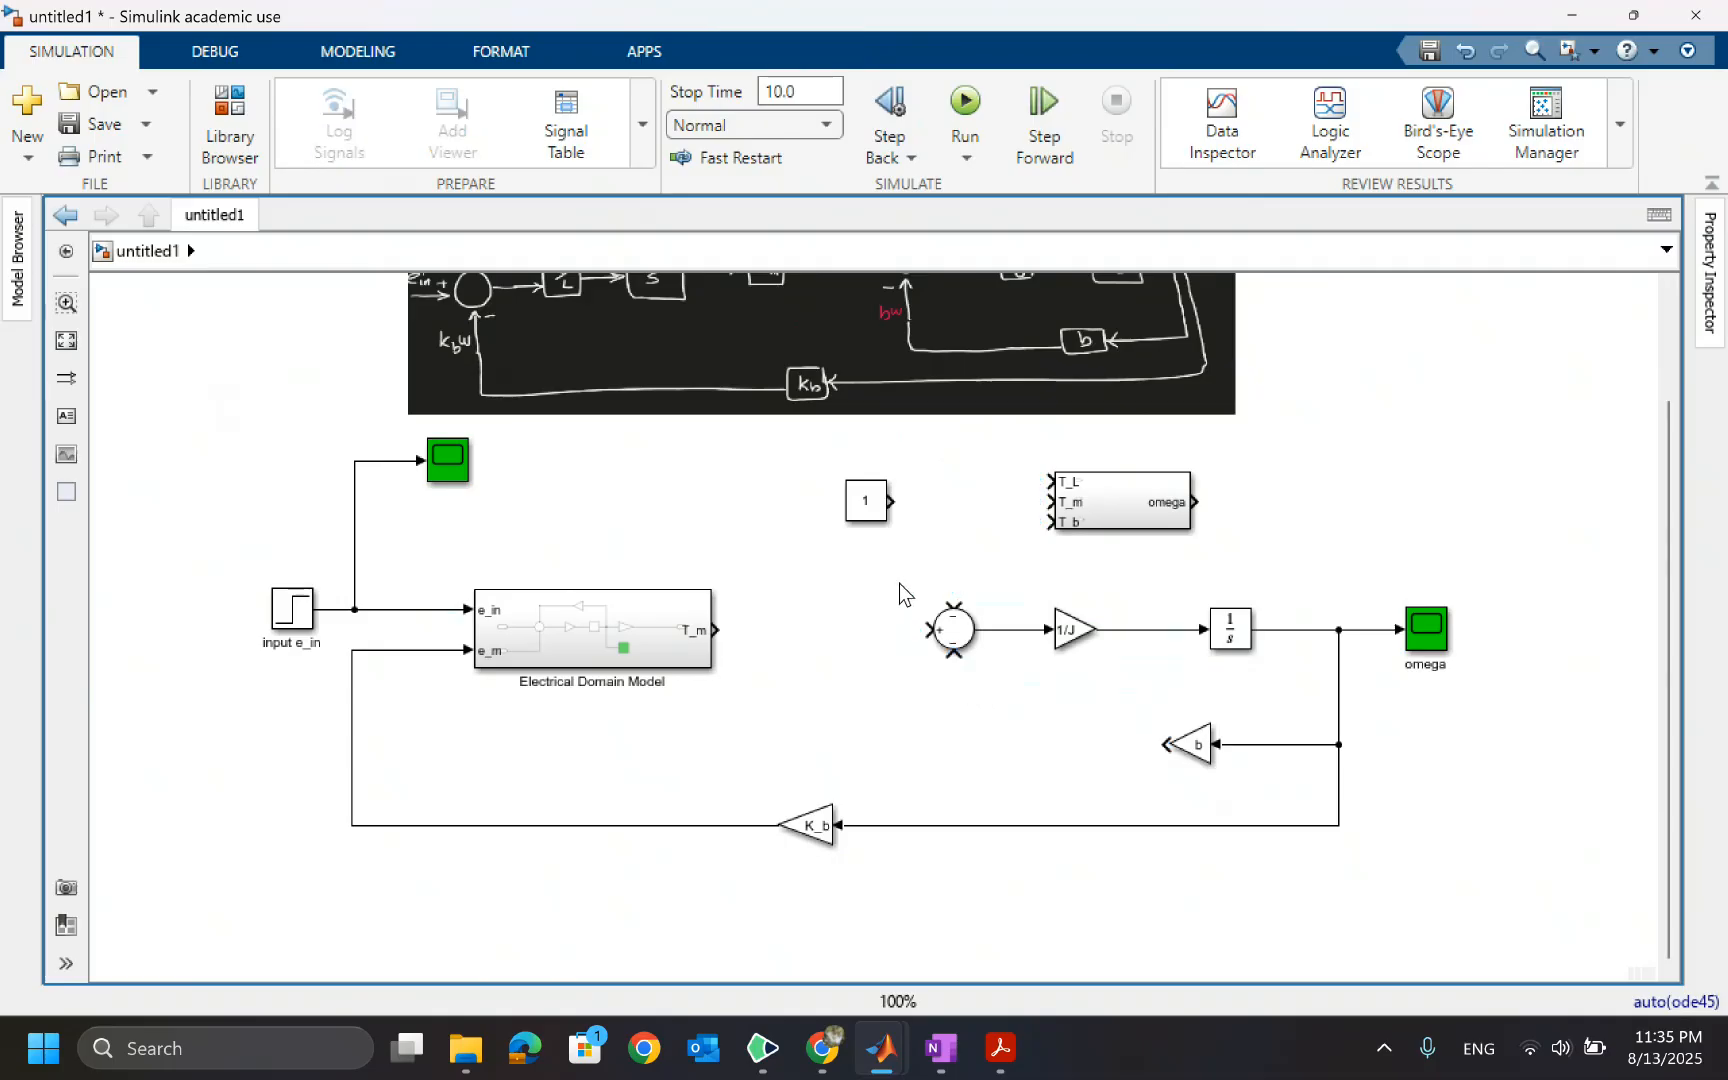
Copy the mechanical Sum, 1/J gain, integrator and b gain with their lines into the new subsystem
{"action": "left_click_drag", "start_coordinate": [903, 580], "coordinate": [1332, 755]}
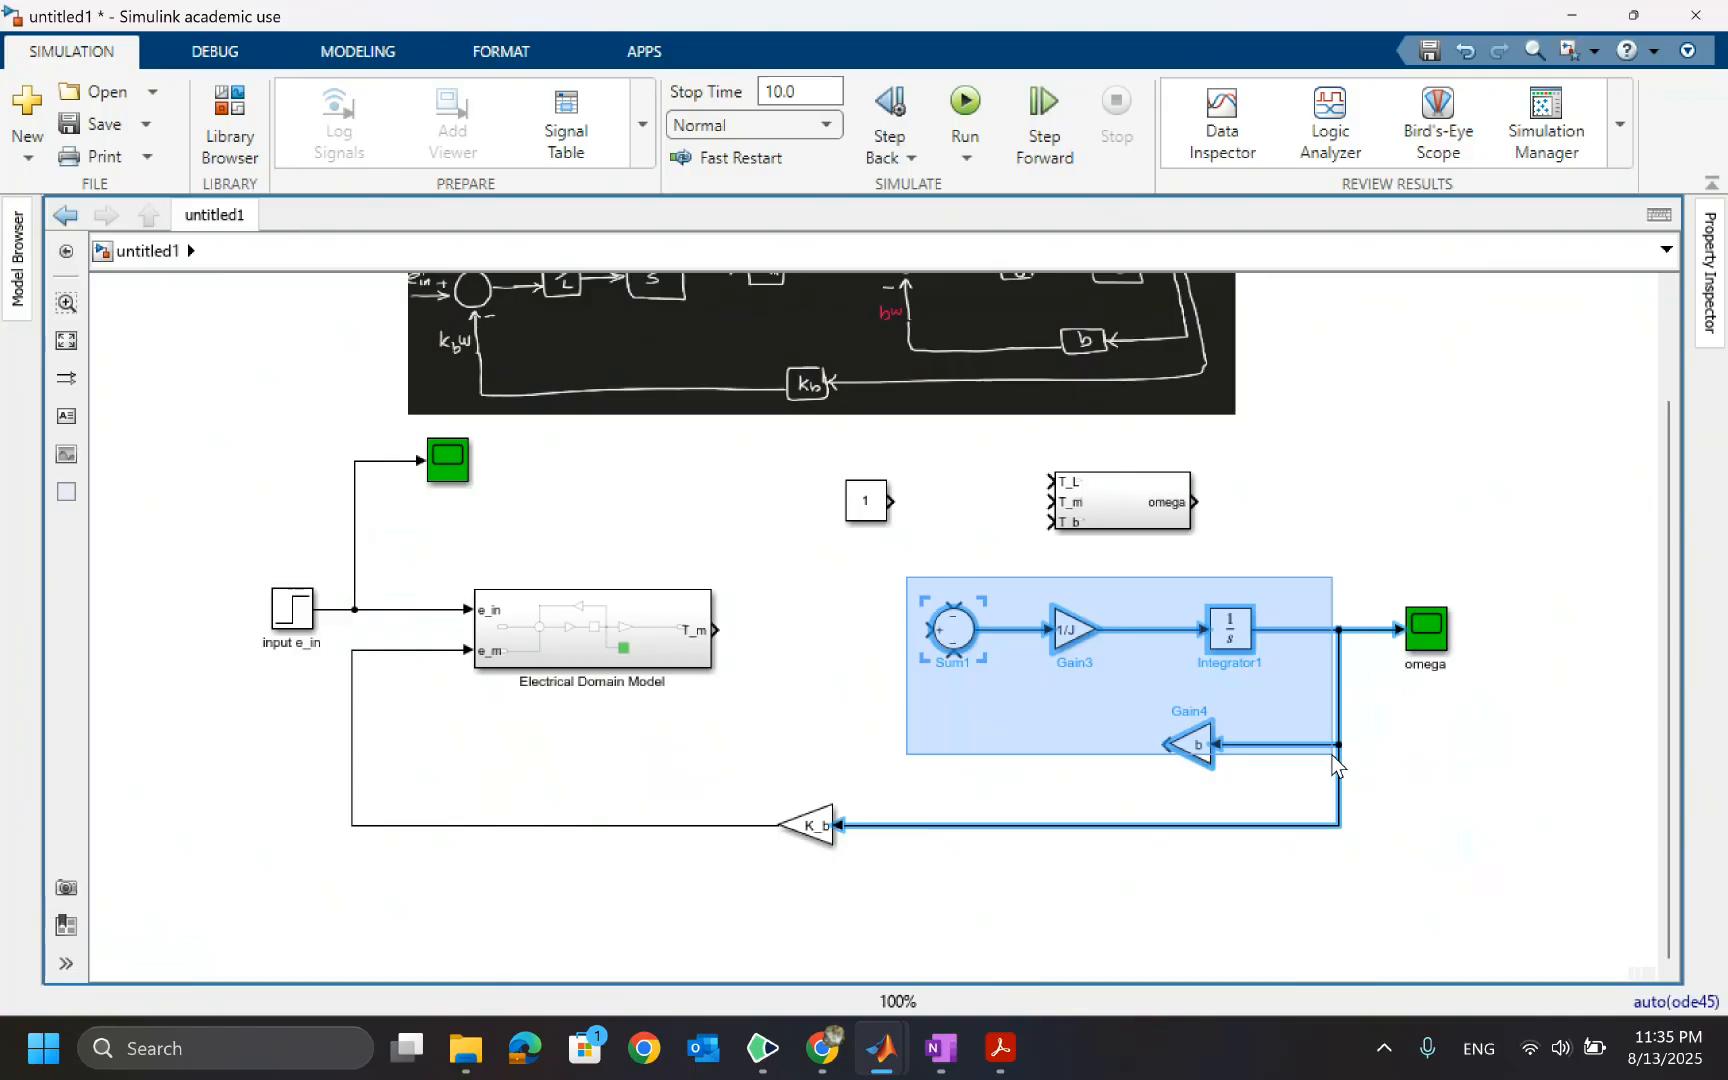
{"action": "left_click_drag", "start_coordinate": [1333, 762], "coordinate": [1318, 750]}
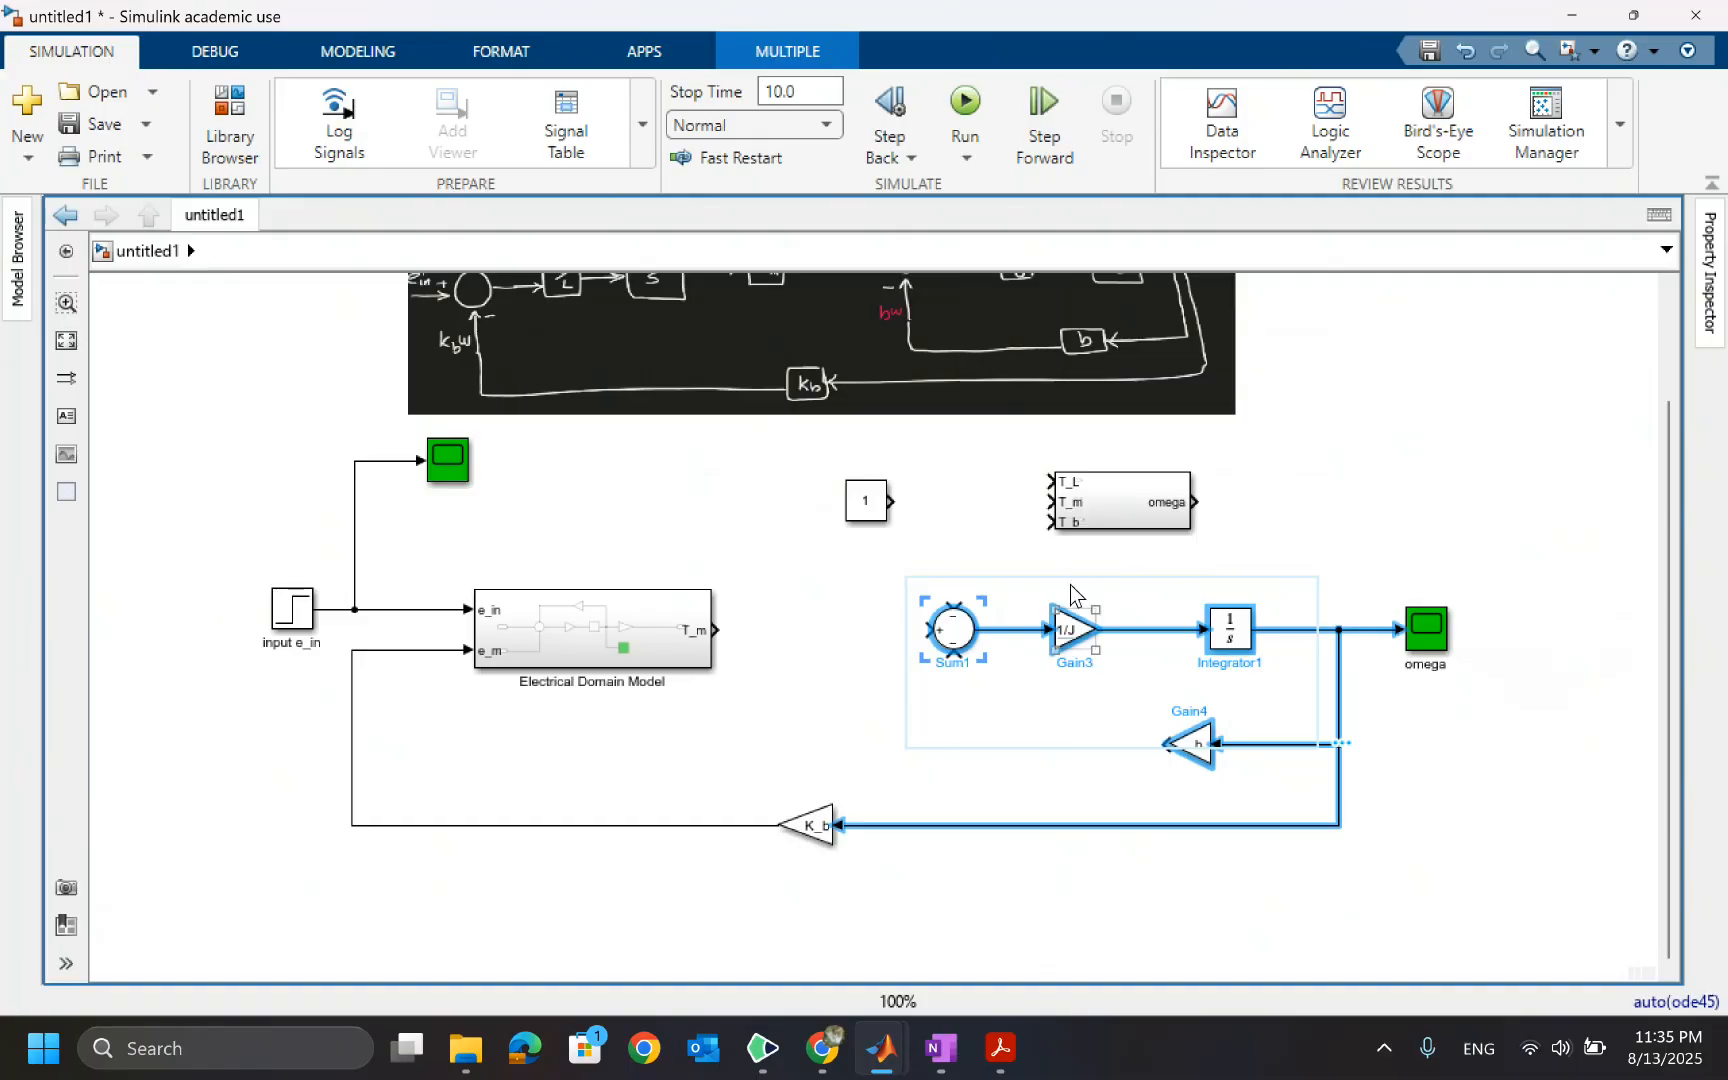
{"action": "double_click", "coordinate": [1102, 505]}
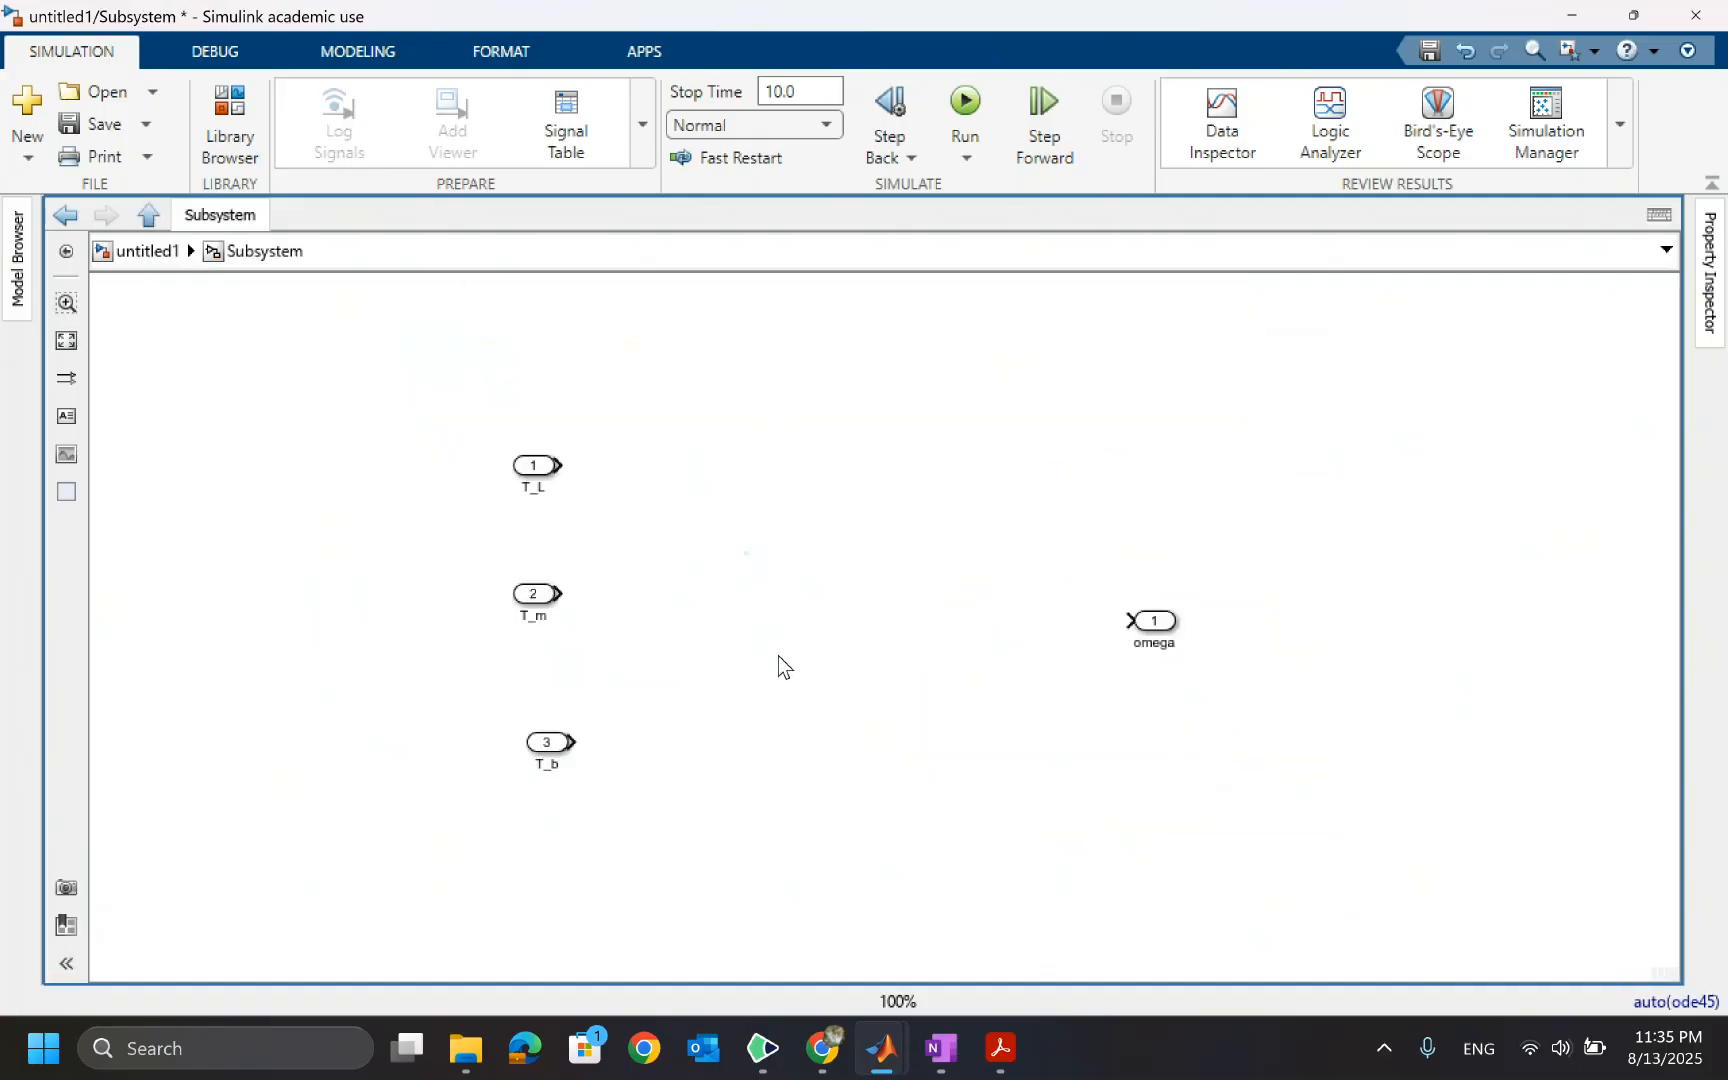
{"action": "key", "text": "ctrl+v"}
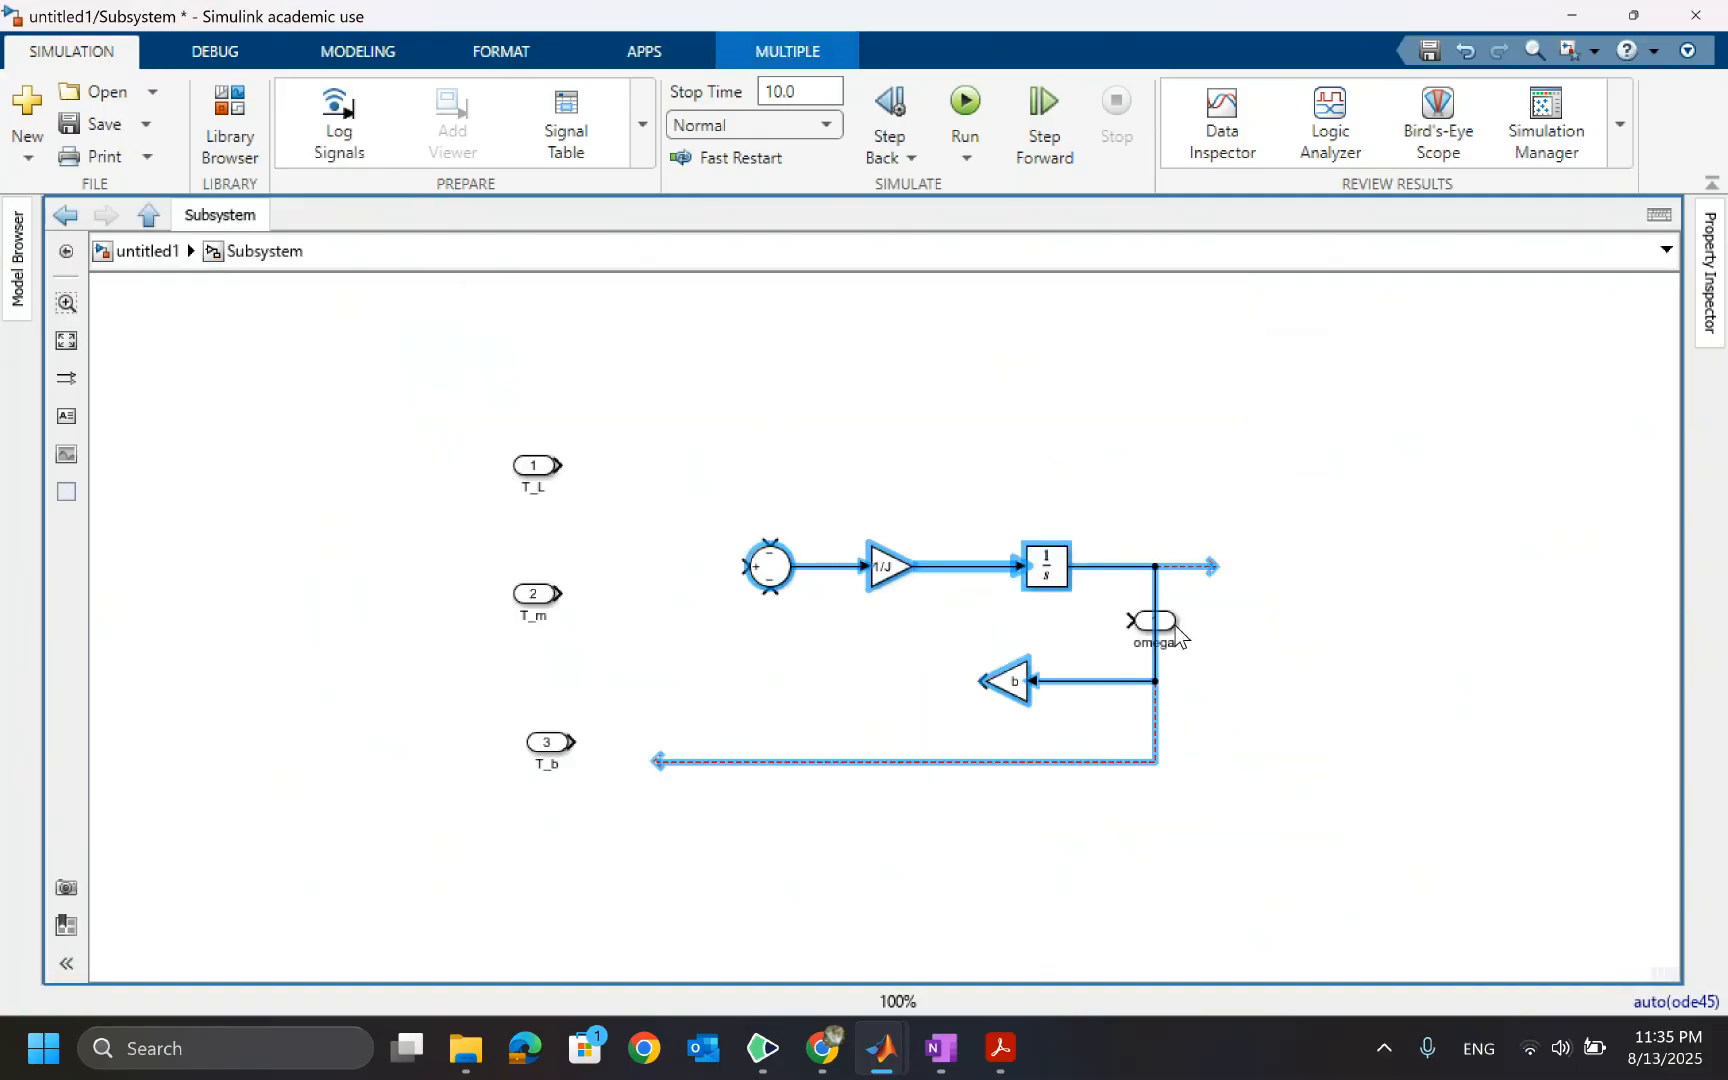
Connect the omega outport to the integrator output and delete the dangling K_b feedback branch
{"action": "left_click_drag", "start_coordinate": [1178, 633], "coordinate": [1252, 574]}
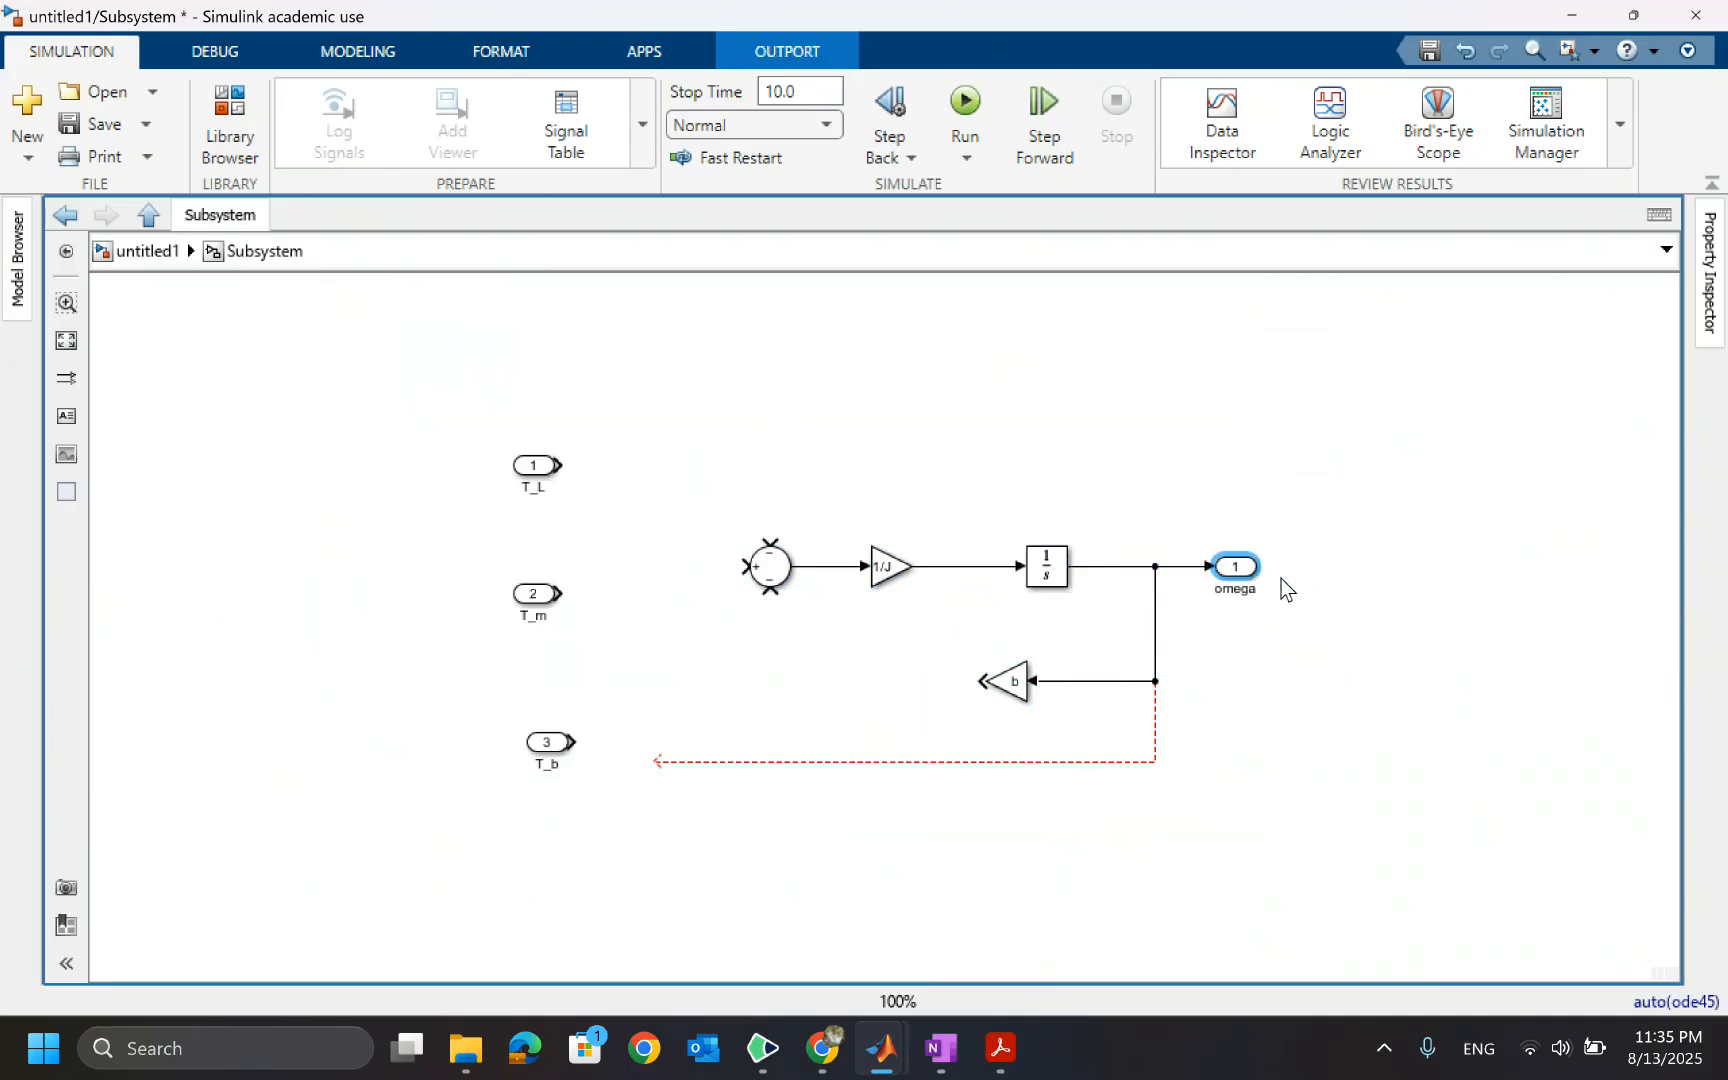
{"action": "left_click", "coordinate": [1034, 762]}
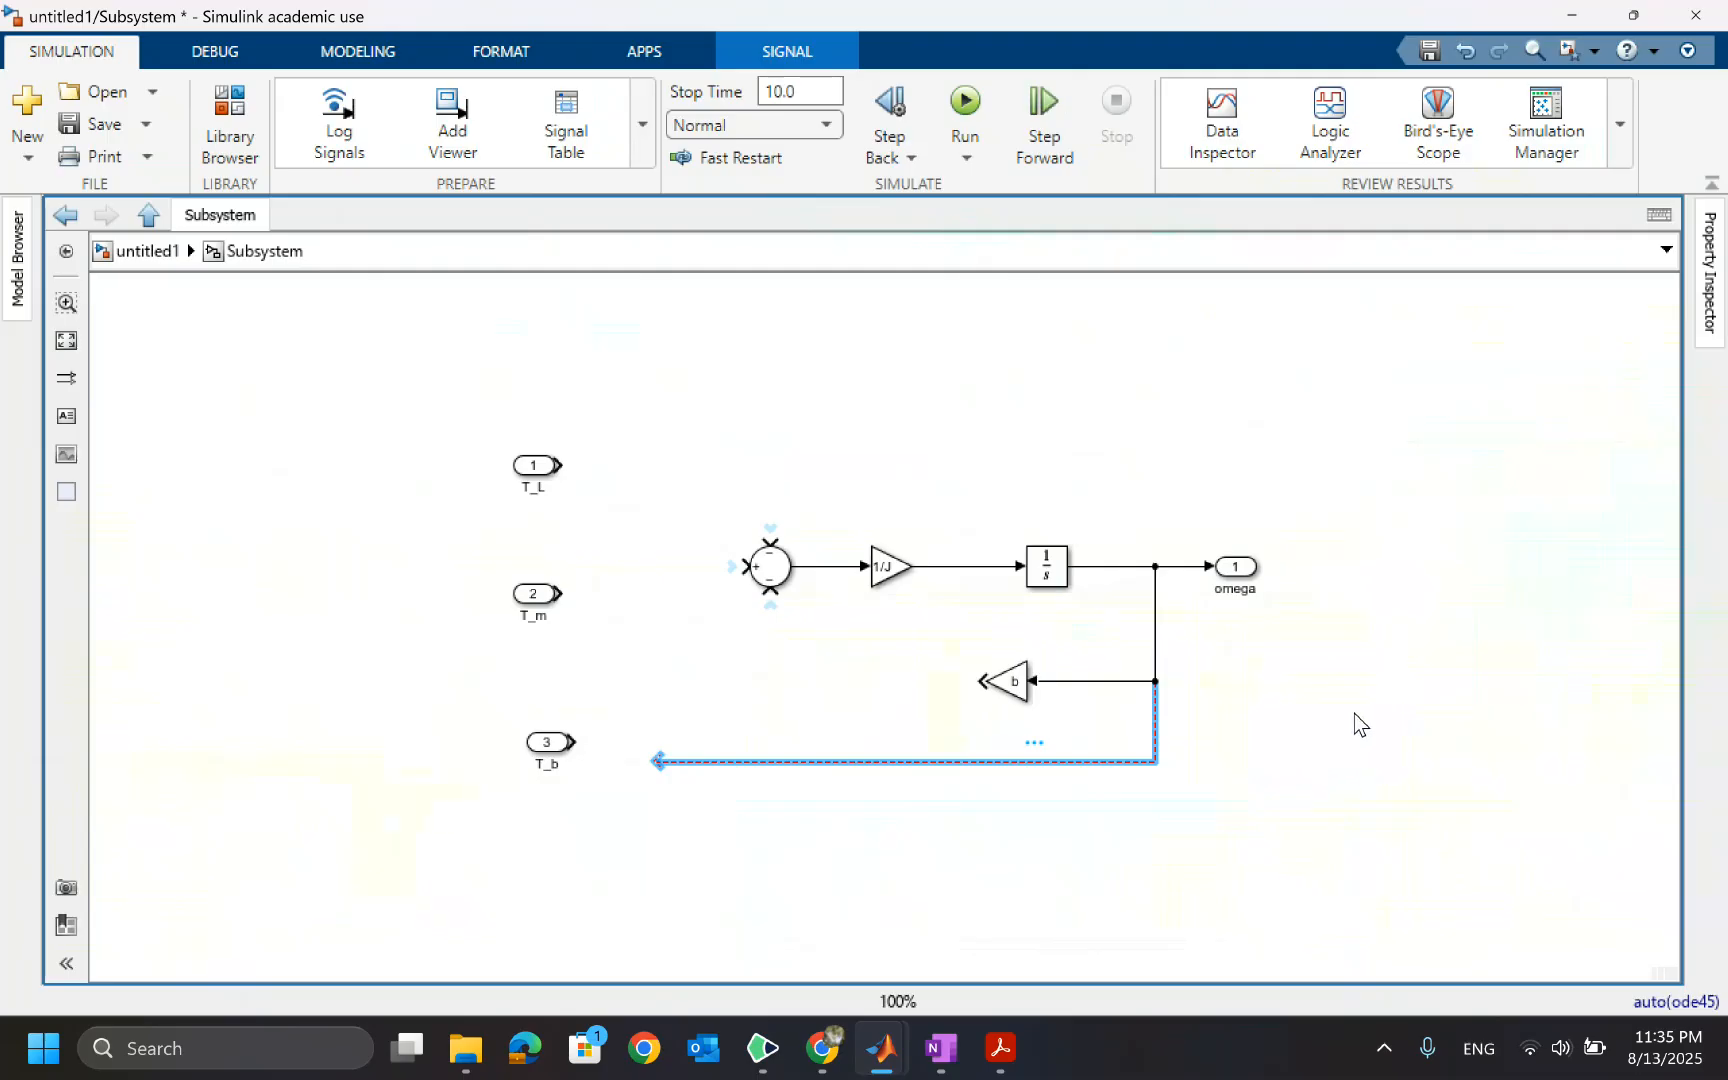
{"action": "key", "text": "Delete"}
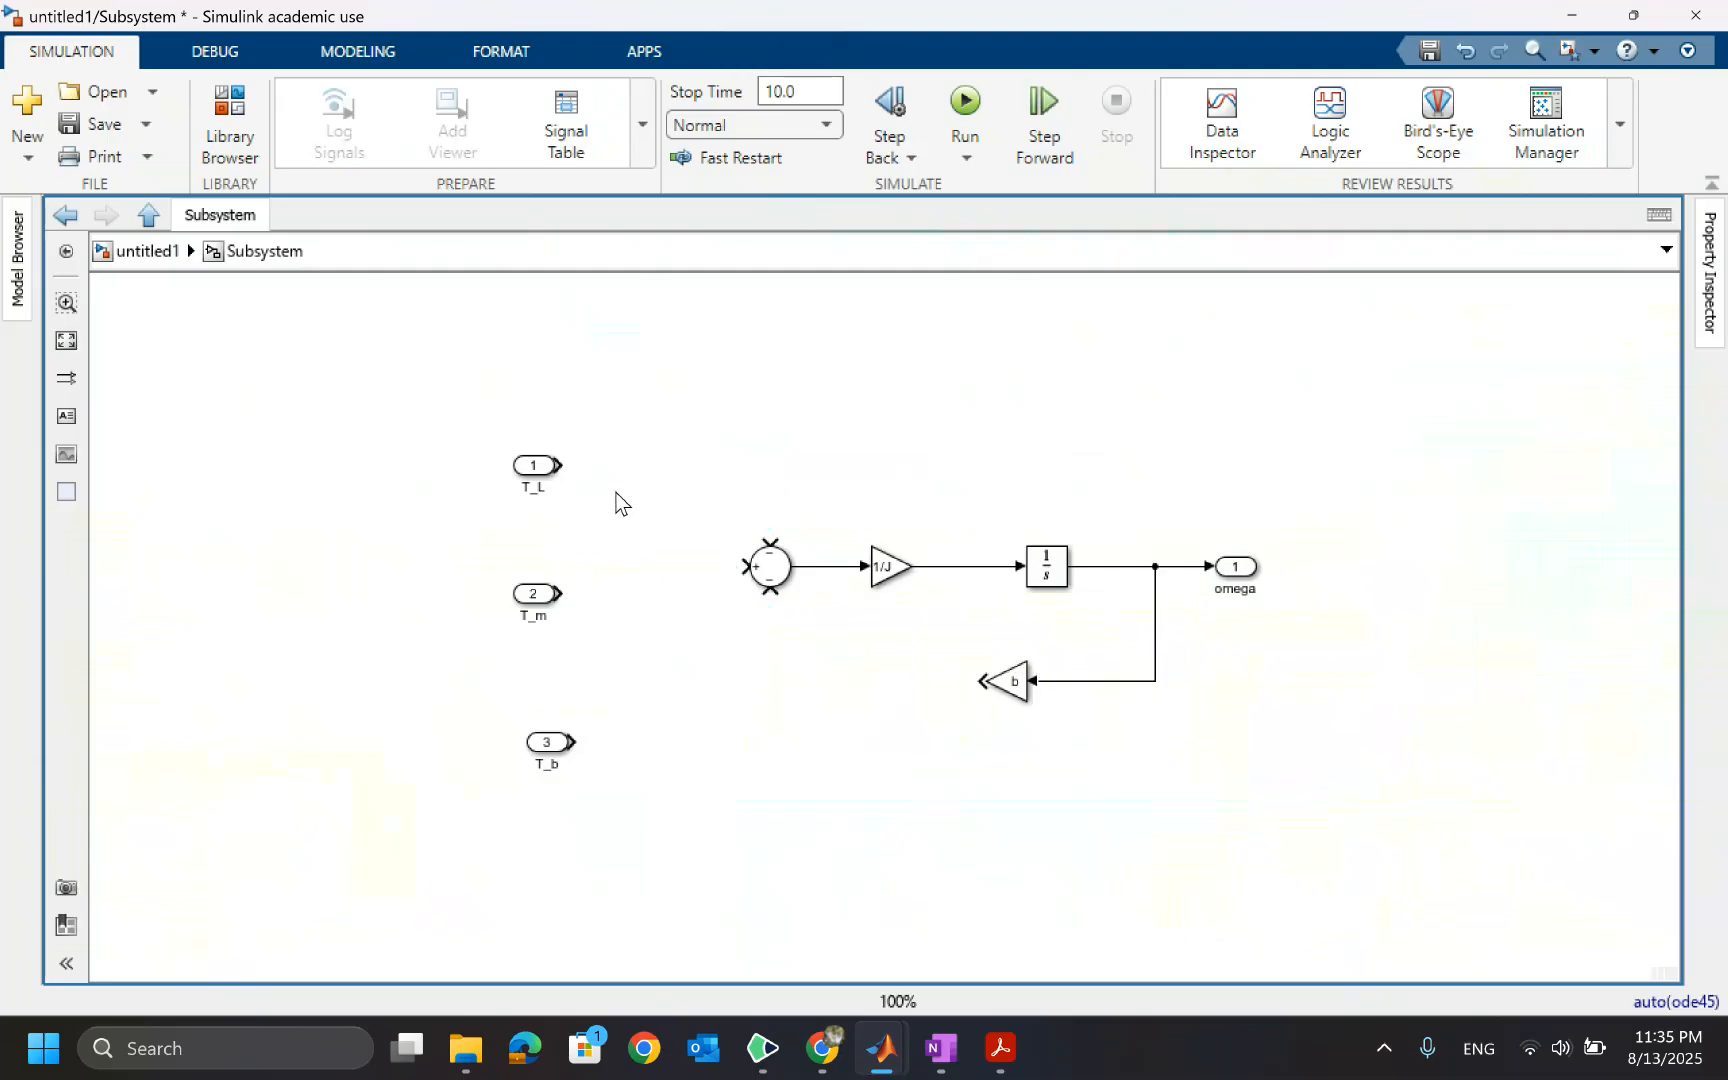
Wire the T_L and T_m inports to the Sum block and align the T_m inport with its line
{"action": "left_click_drag", "start_coordinate": [561, 463], "coordinate": [769, 545]}
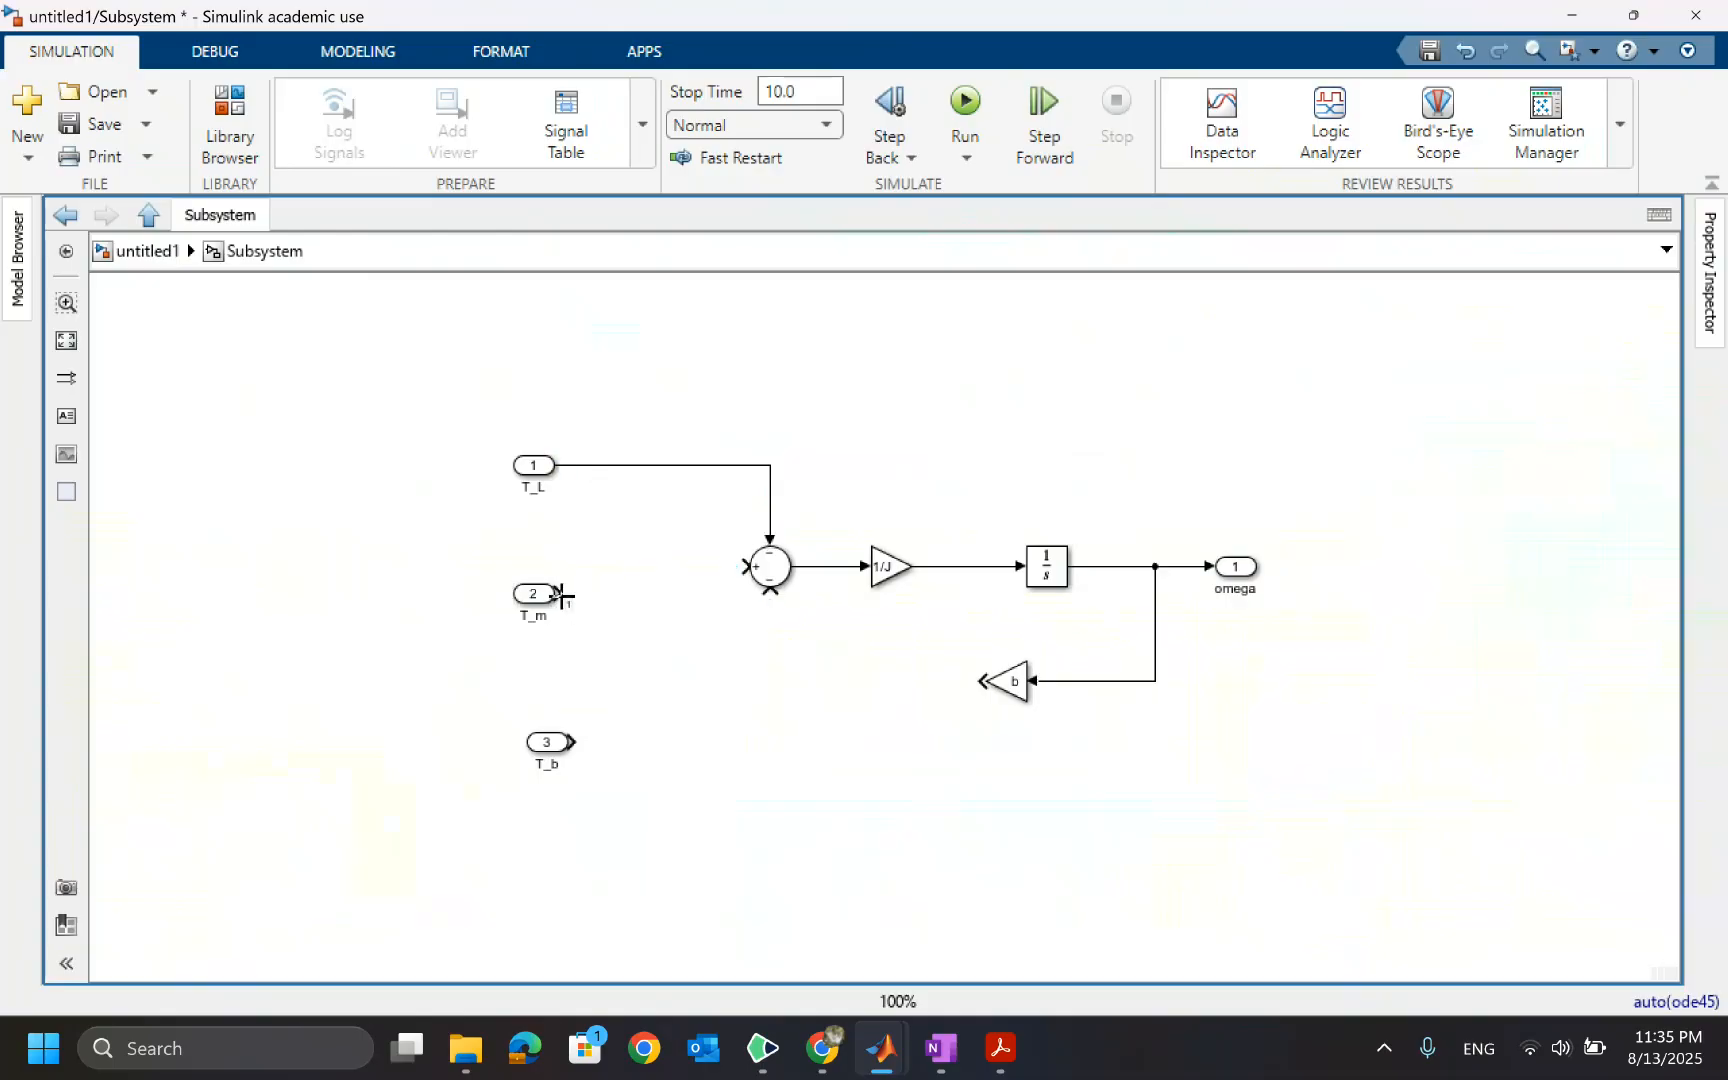
{"action": "left_click_drag", "start_coordinate": [559, 594], "coordinate": [750, 570]}
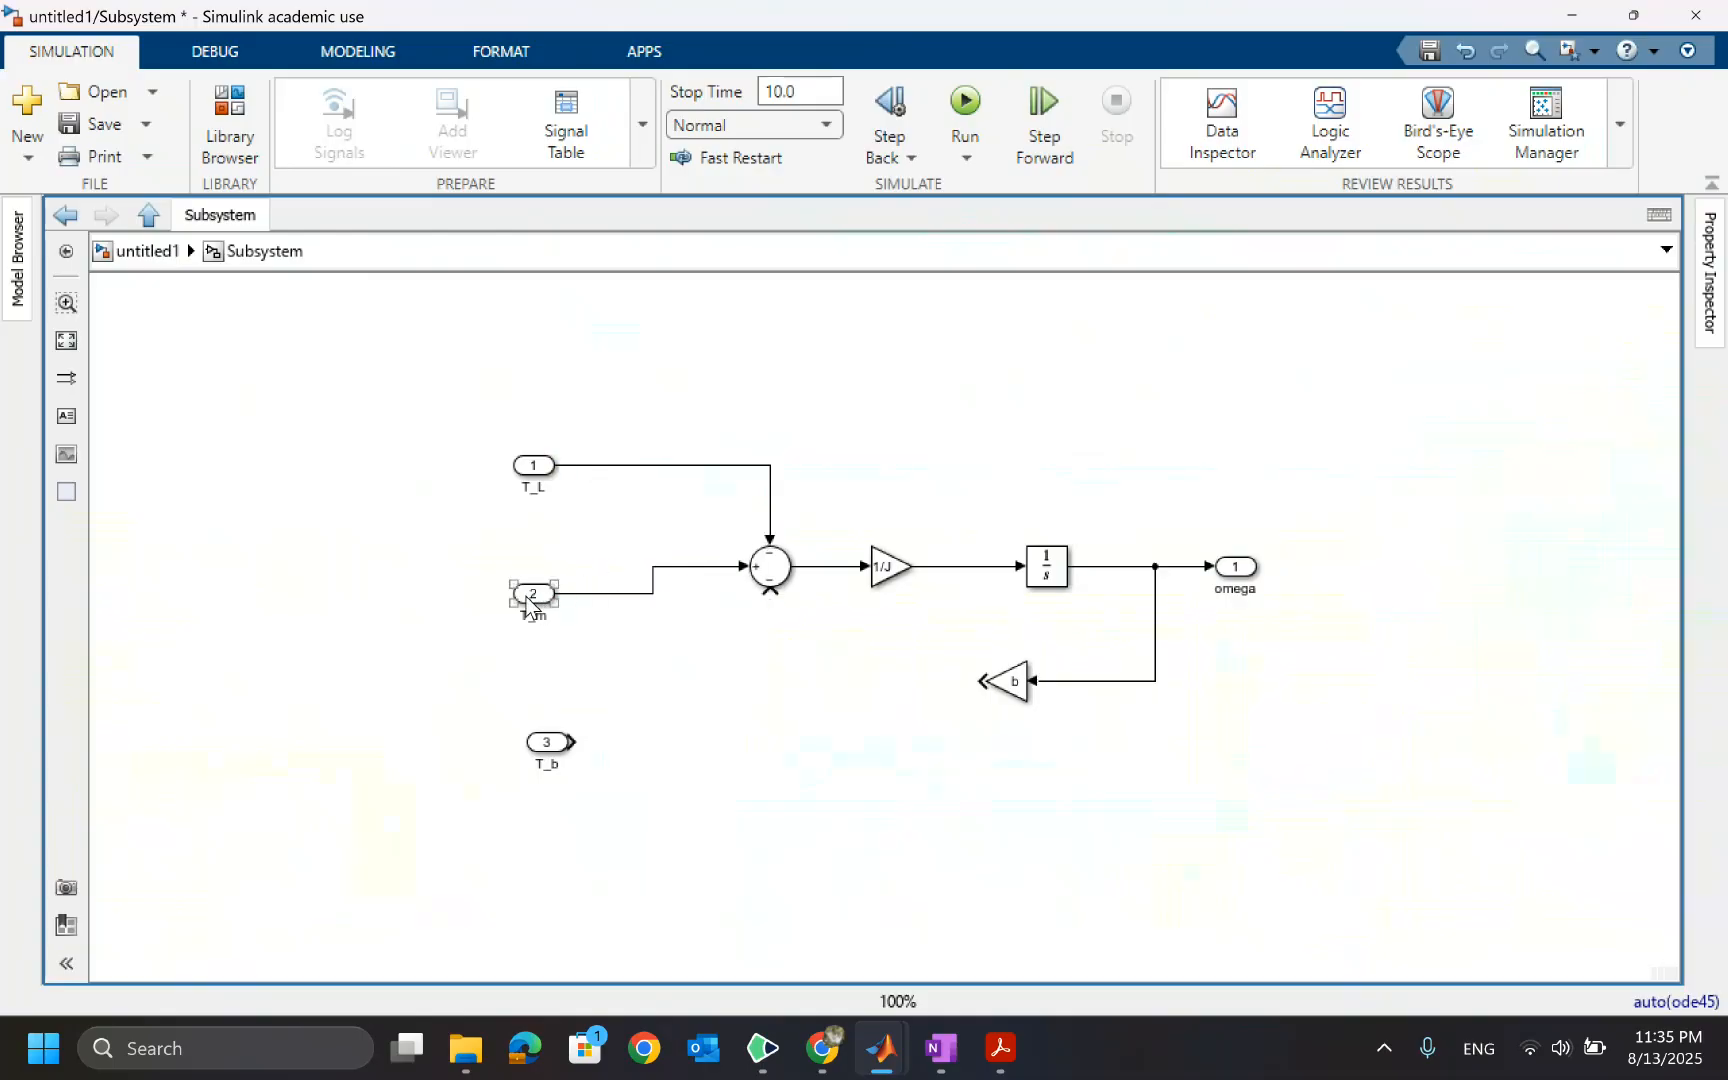
{"action": "left_click_drag", "start_coordinate": [532, 600], "coordinate": [531, 580]}
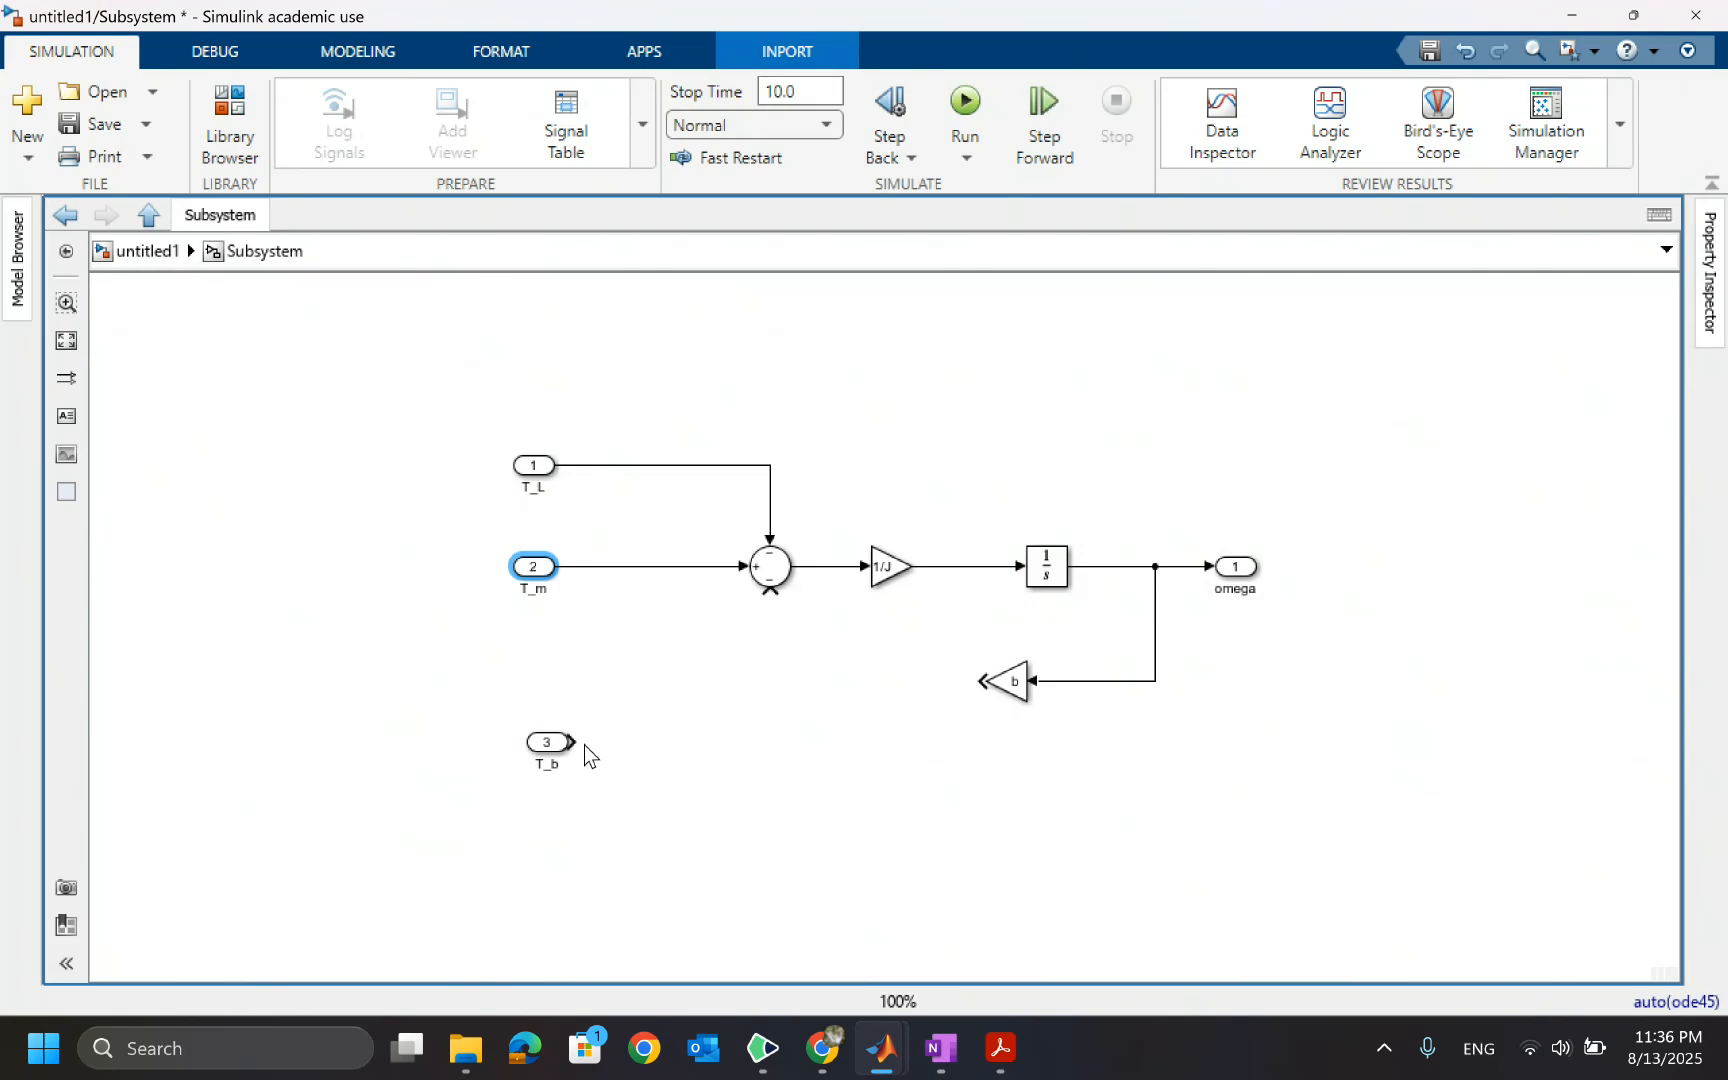
{"action": "mouse_move", "coordinate": [573, 743]}
{"action": "left_mouse_down"}
{"action": "mouse_move", "coordinate": [690, 731]}
{"action": "mouse_move", "coordinate": [768, 671]}
{"action": "mouse_move", "coordinate": [769, 594]}
{"action": "left_mouse_up"}
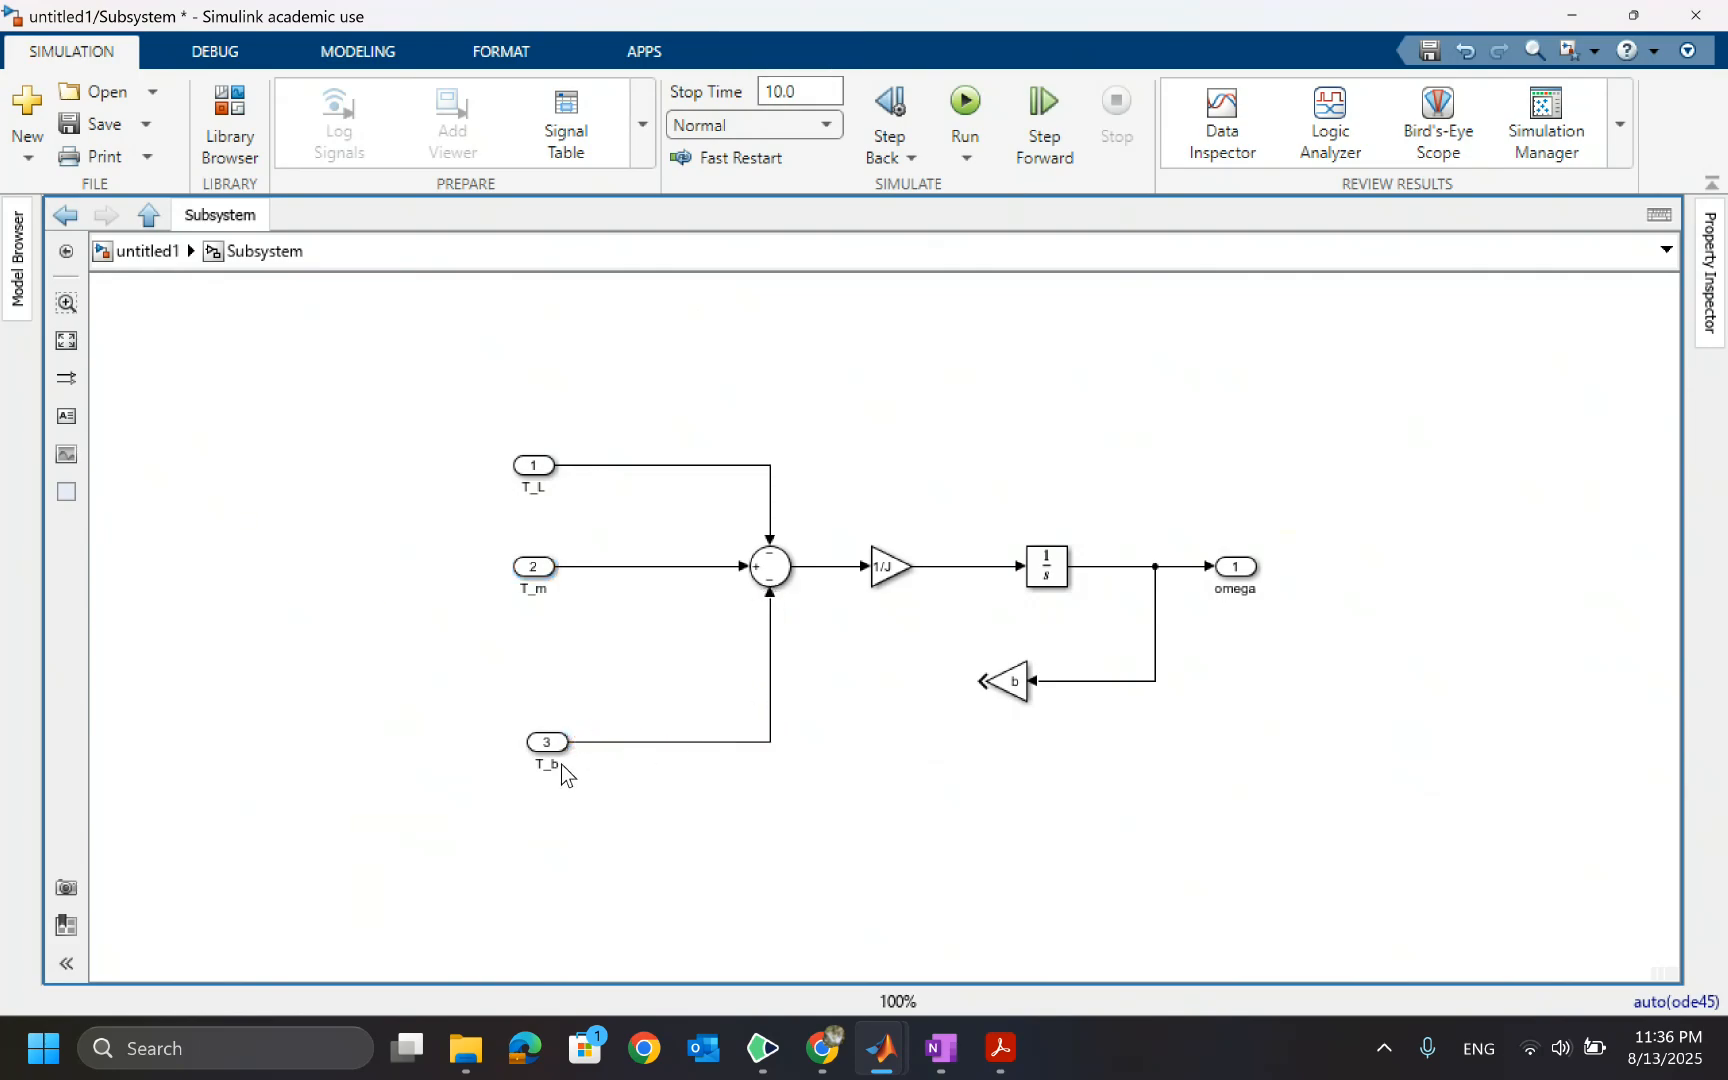
{"action": "left_click", "coordinate": [770, 670]}
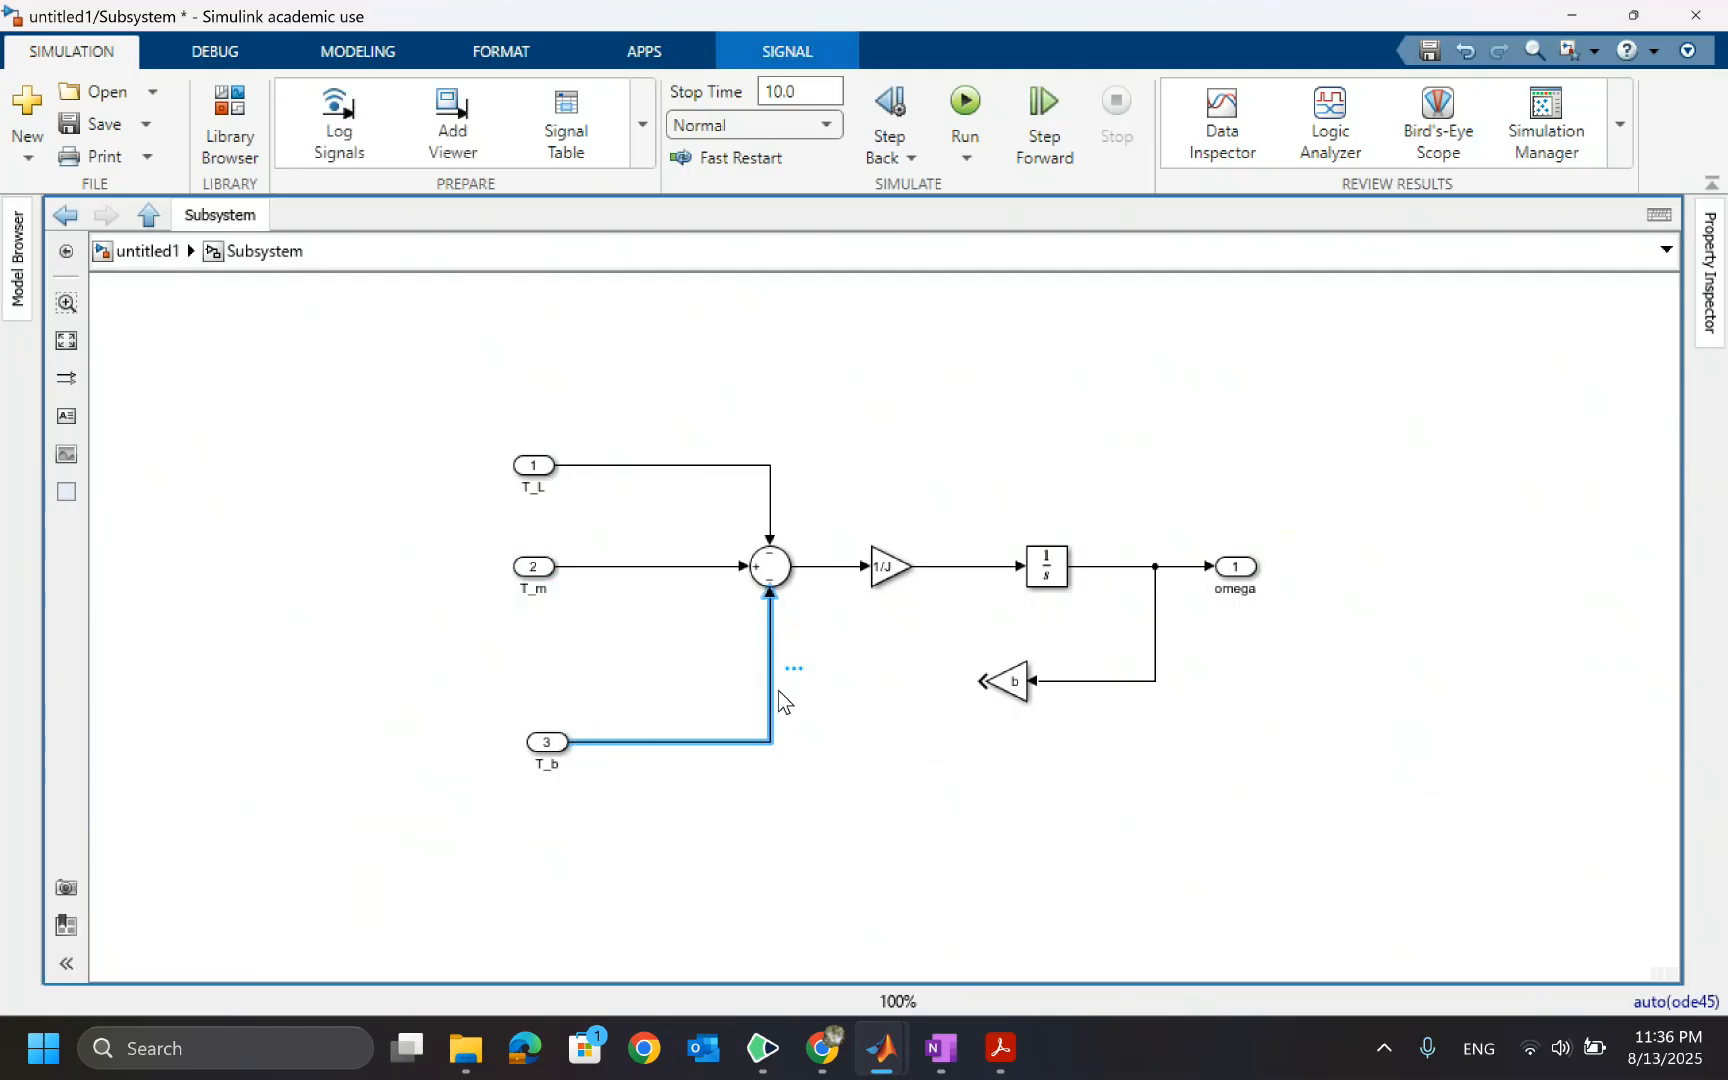
{"action": "mouse_move", "coordinate": [784, 674]}
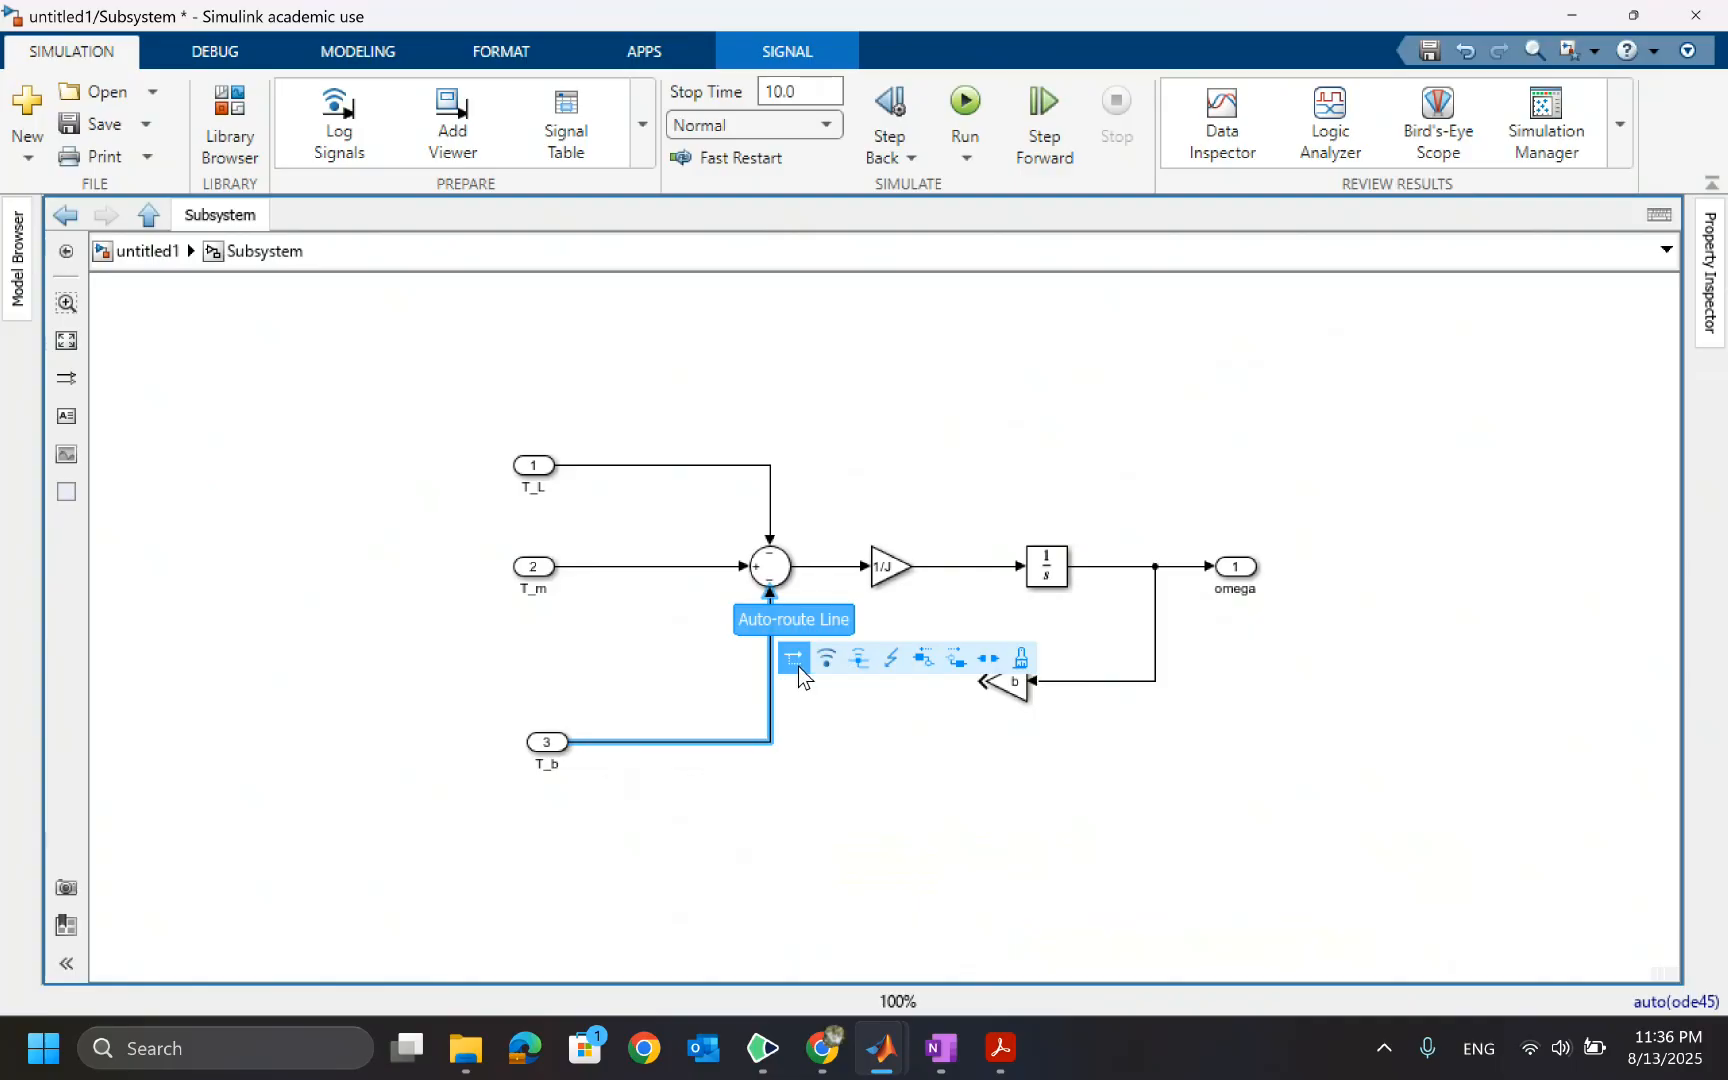
{"action": "key", "text": "Delete"}
{"action": "left_click_drag", "start_coordinate": [472, 716], "coordinate": [605, 761]}
{"action": "key", "text": "Delete"}
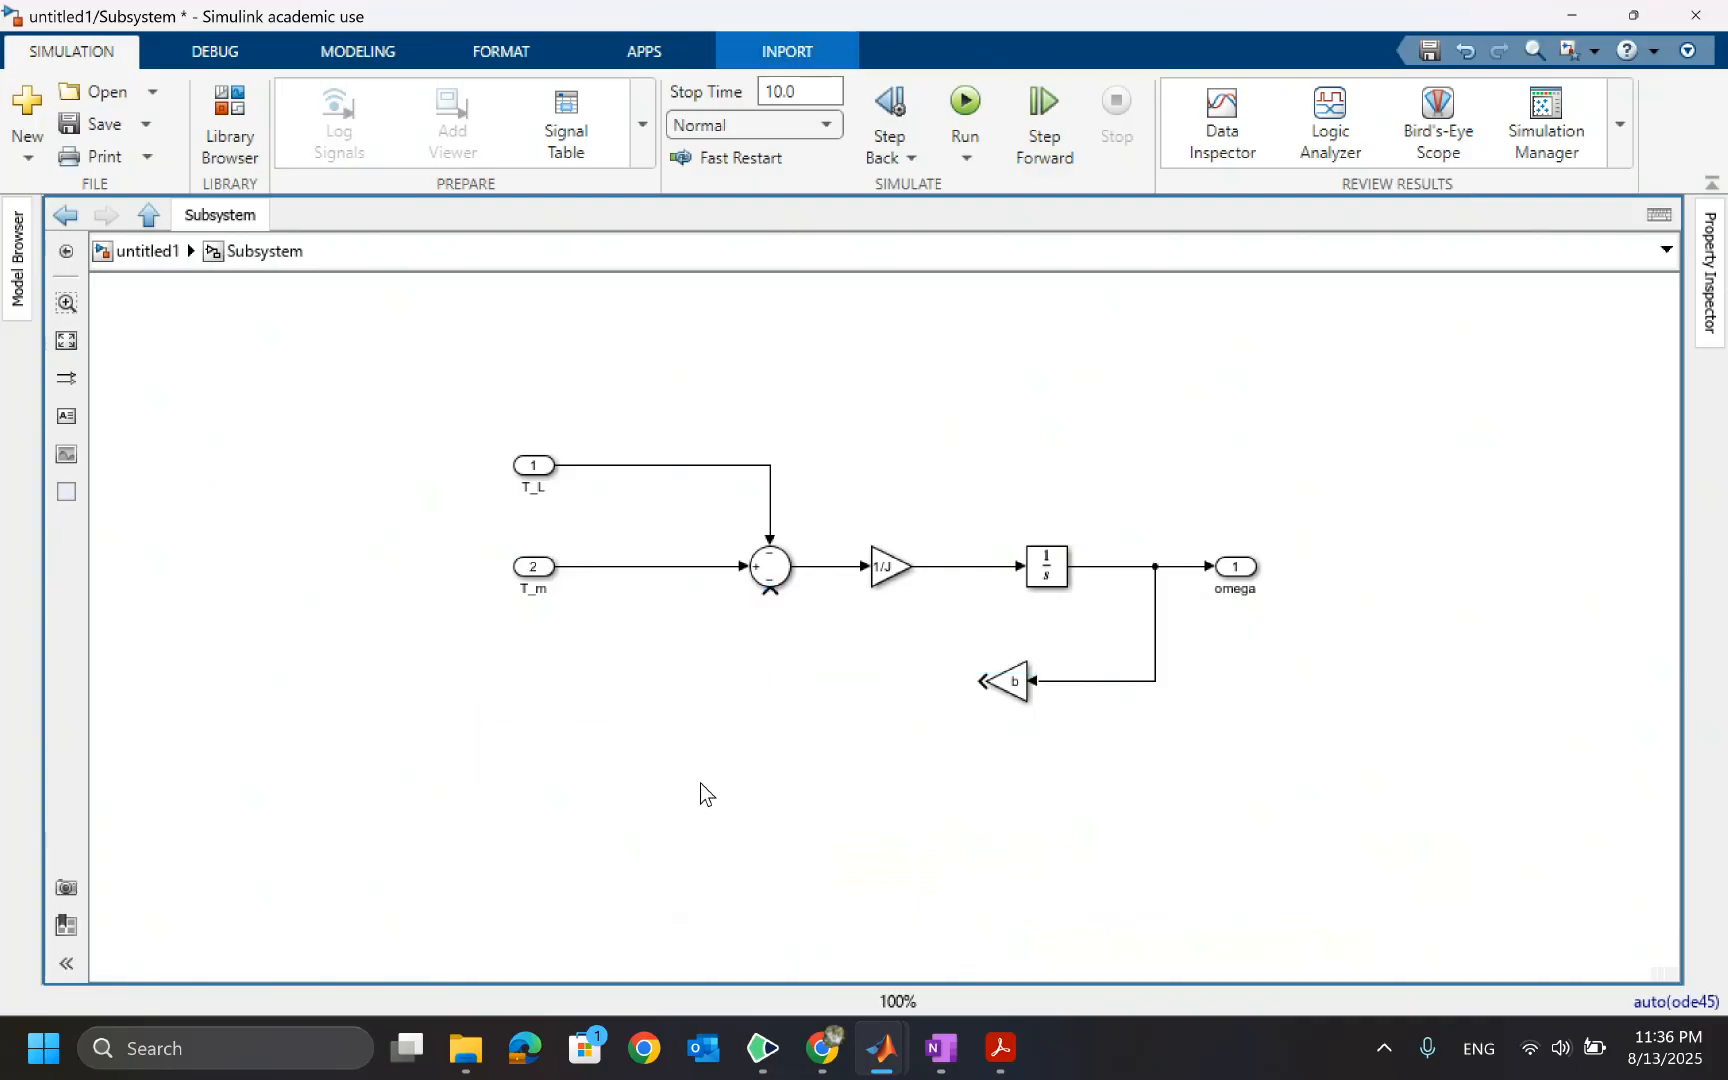
Connect the b gain's output to the Sum block's lower input to close the friction feedback loop
{"action": "left_click_drag", "start_coordinate": [978, 681], "coordinate": [771, 602]}
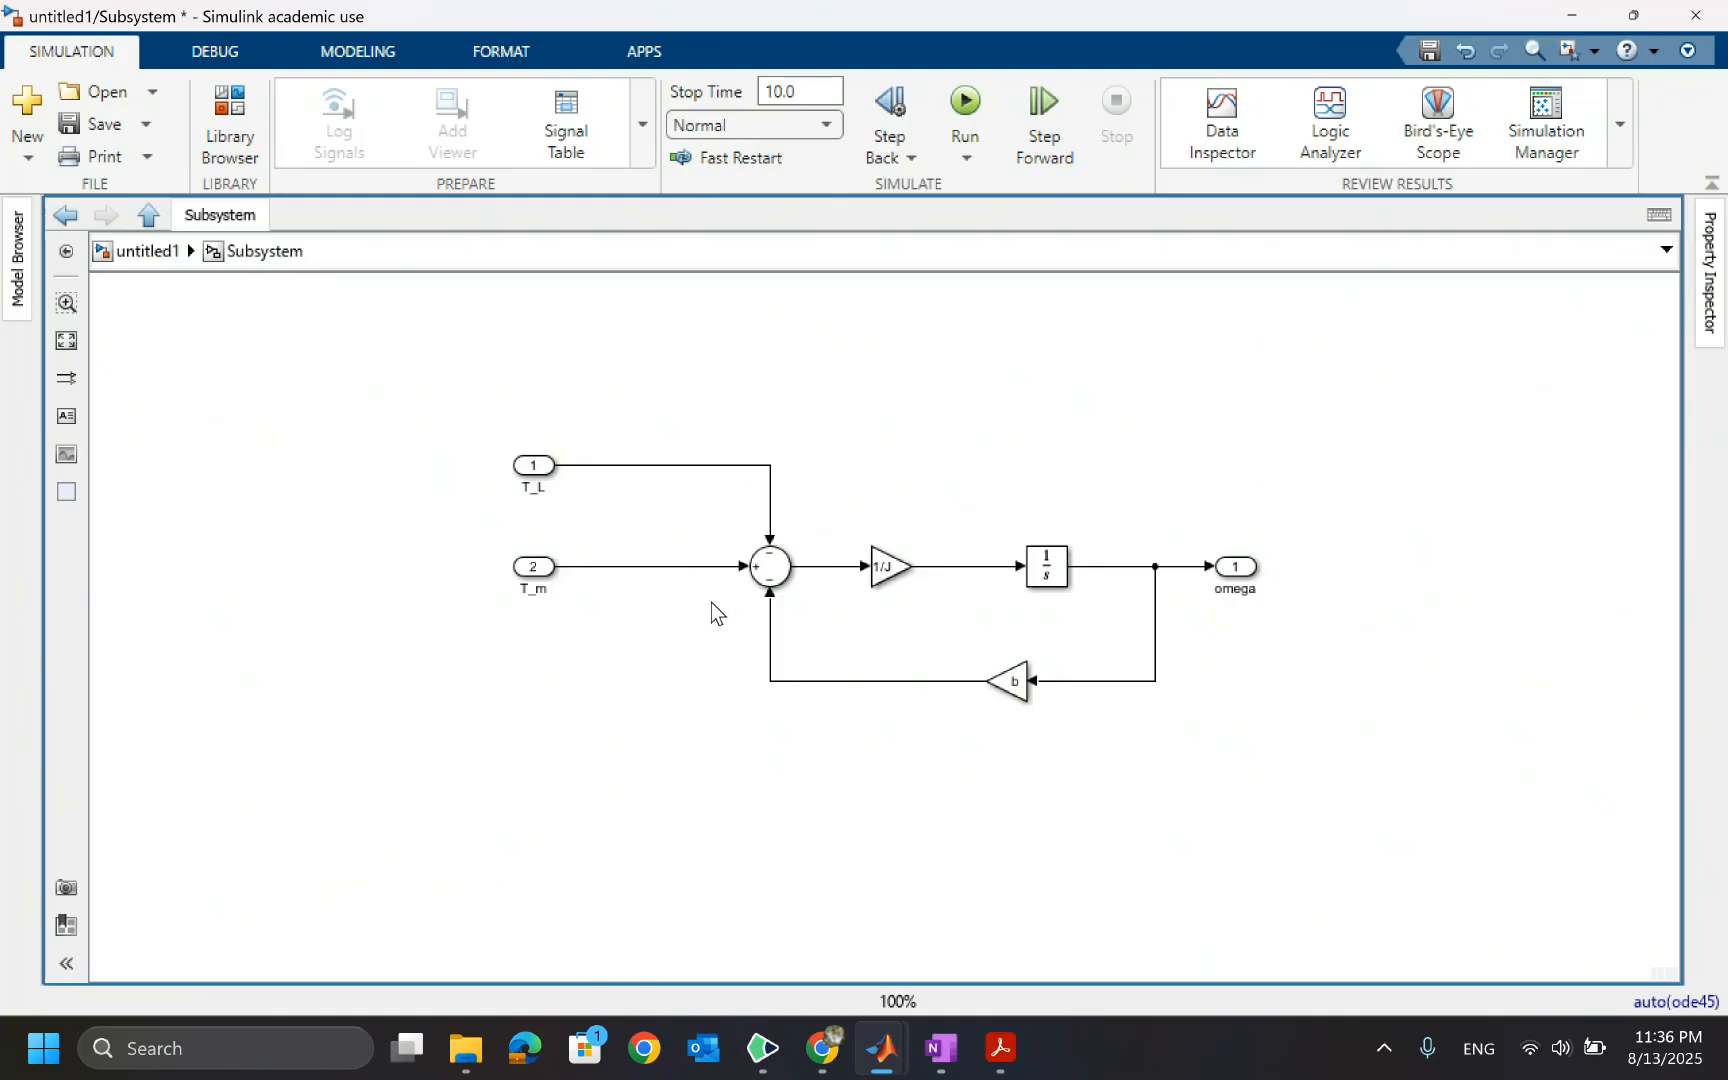
{"action": "left_click", "coordinate": [131, 252]}
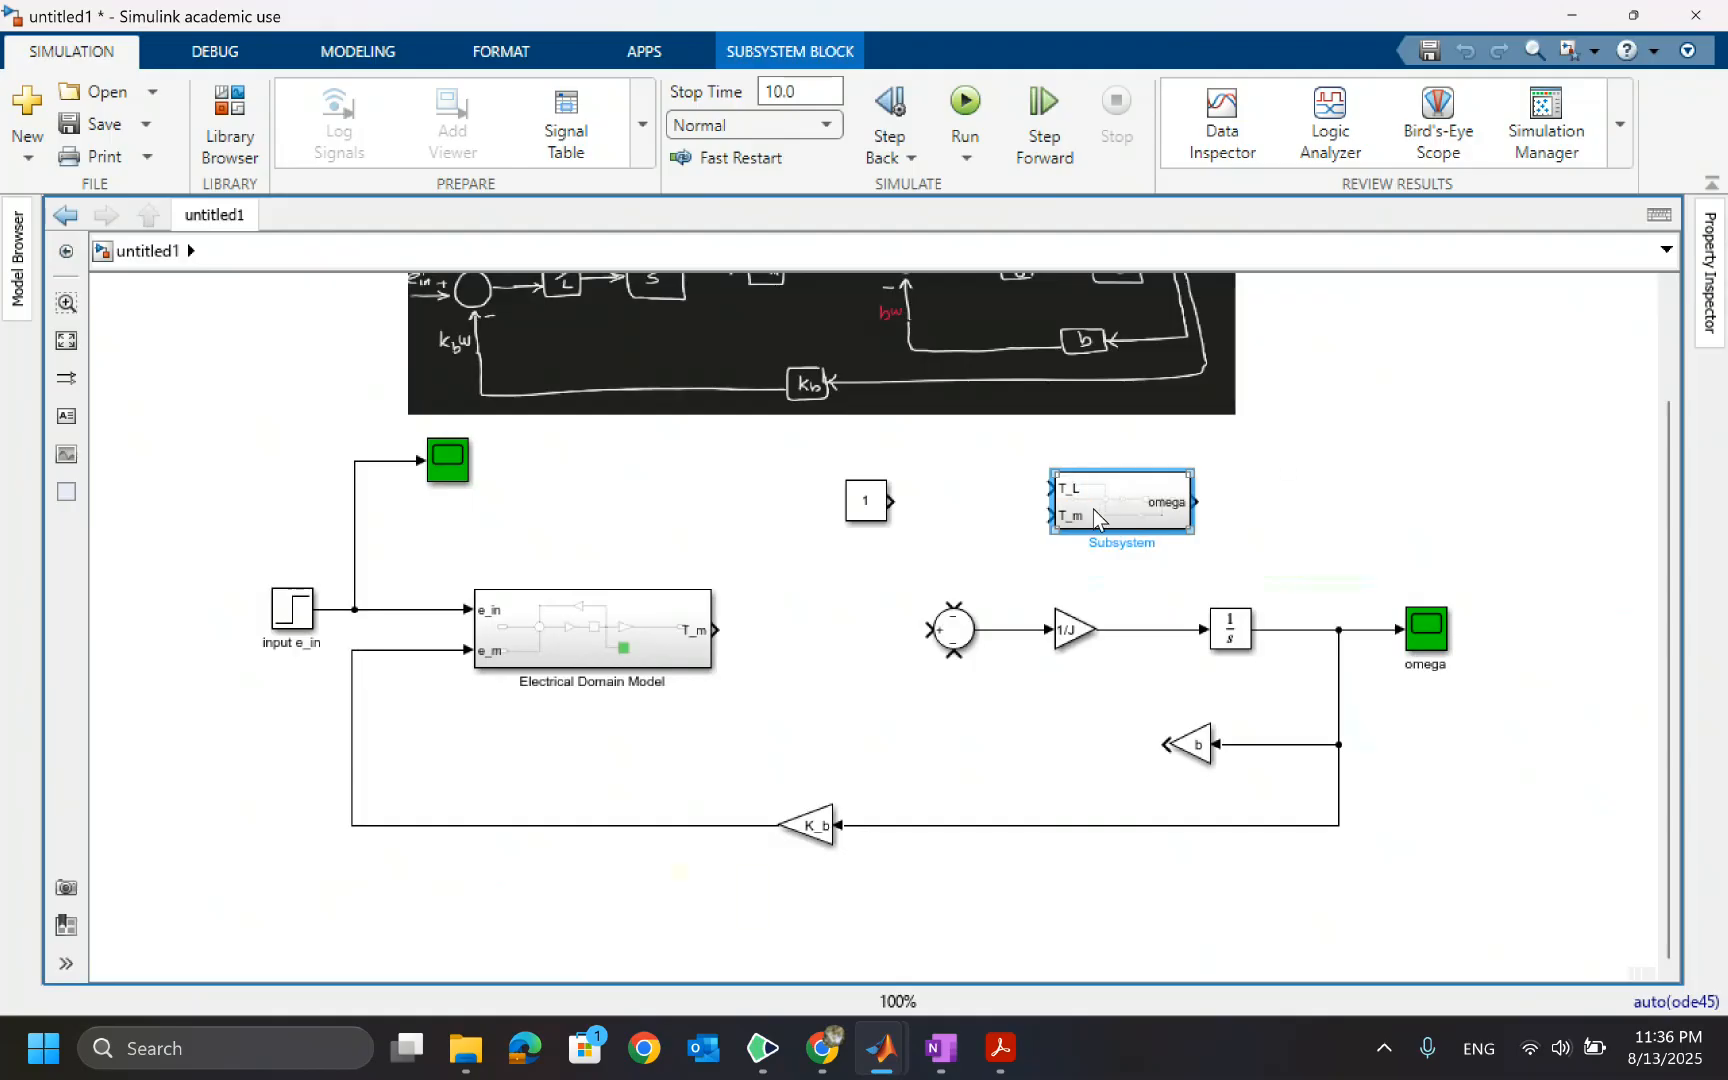
Move the new subsystem beside the Constant block and delete the original top-level Sum block and its output line
{"action": "left_click_drag", "start_coordinate": [1094, 509], "coordinate": [996, 526]}
{"action": "left_click", "coordinate": [950, 636]}
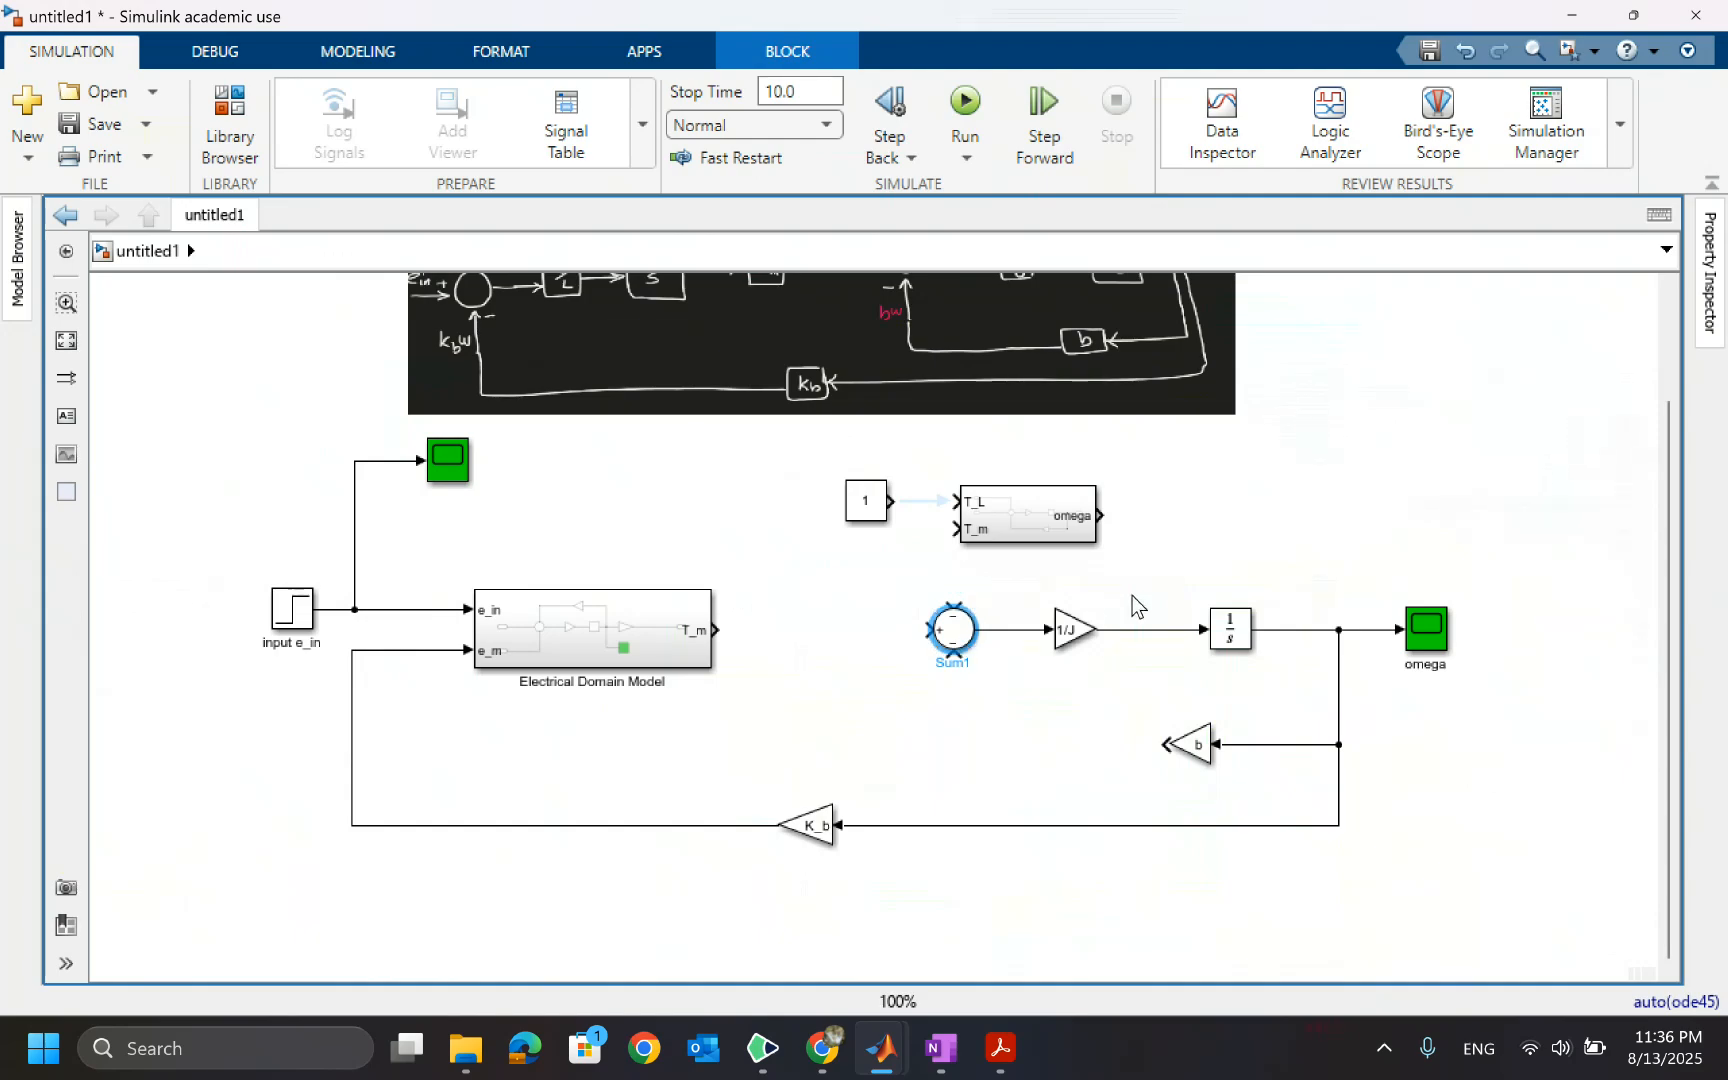
{"action": "key", "text": "Delete"}
{"action": "left_click", "coordinate": [1010, 632]}
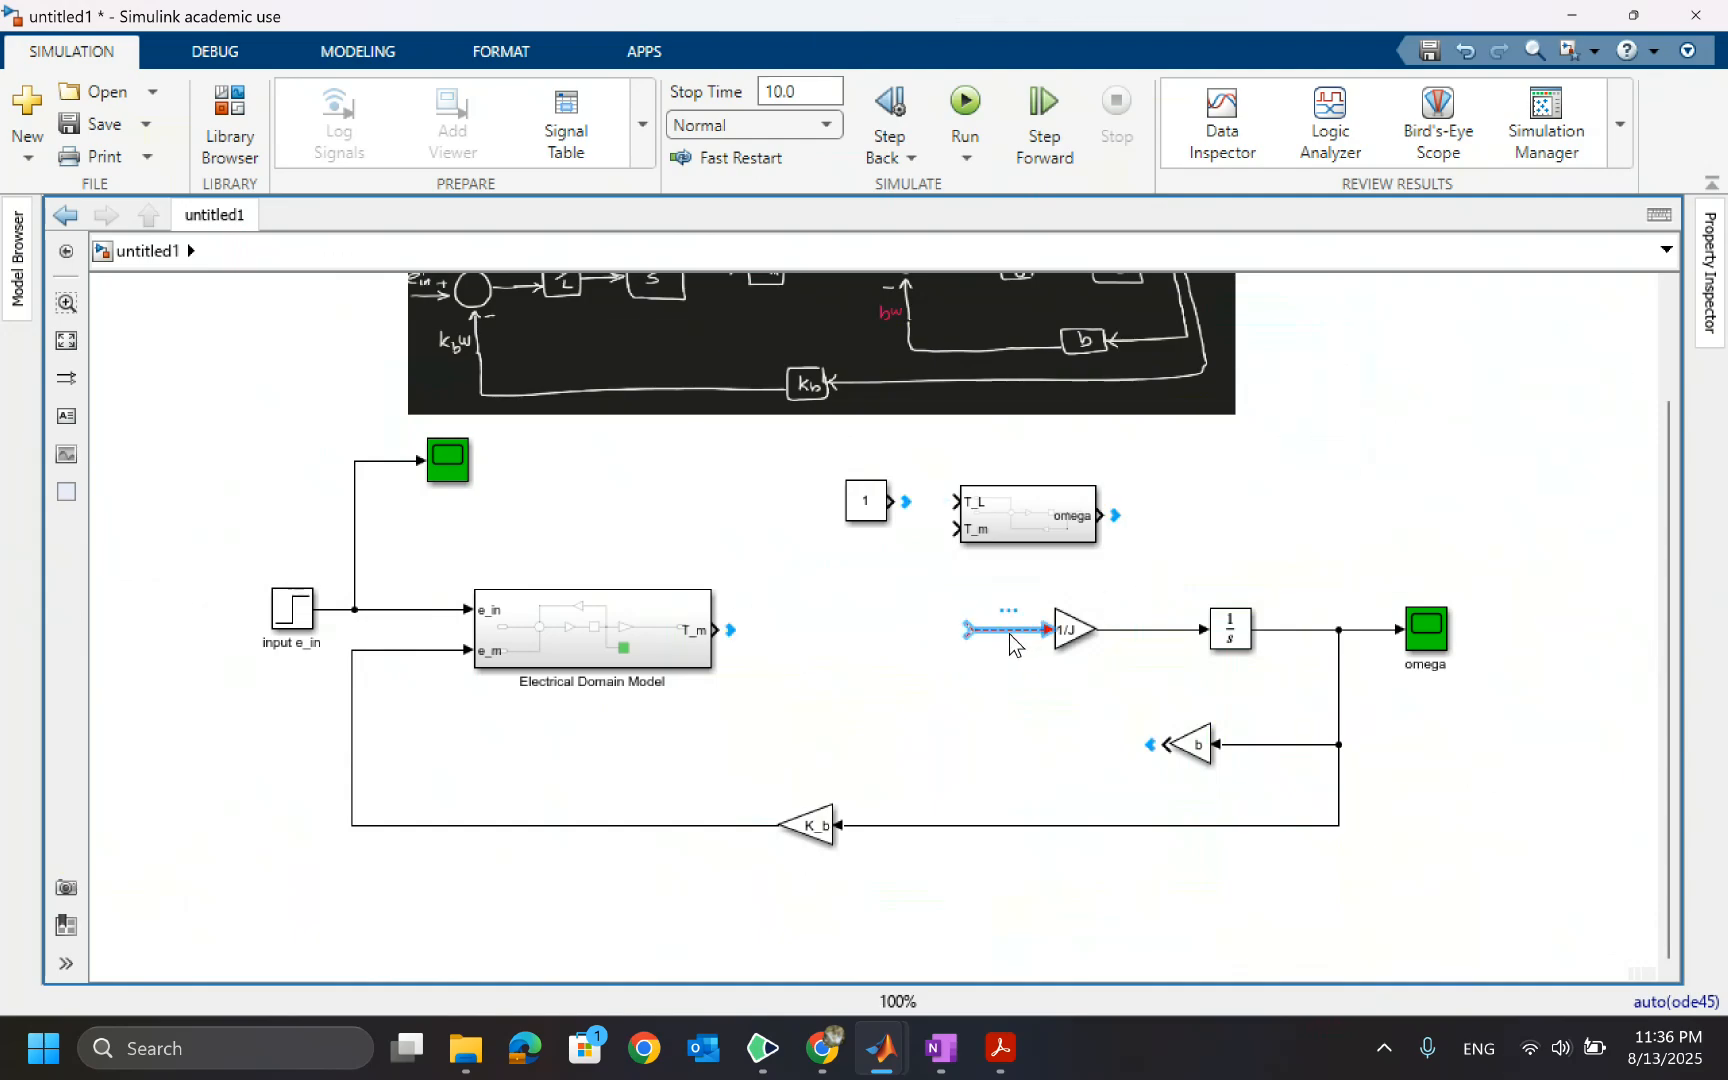
{"action": "key", "text": "Delete"}
Delete the original top-level 1/J gain, integrator and their connecting line after checking the subsystem contents
{"action": "left_click", "coordinate": [1068, 630]}
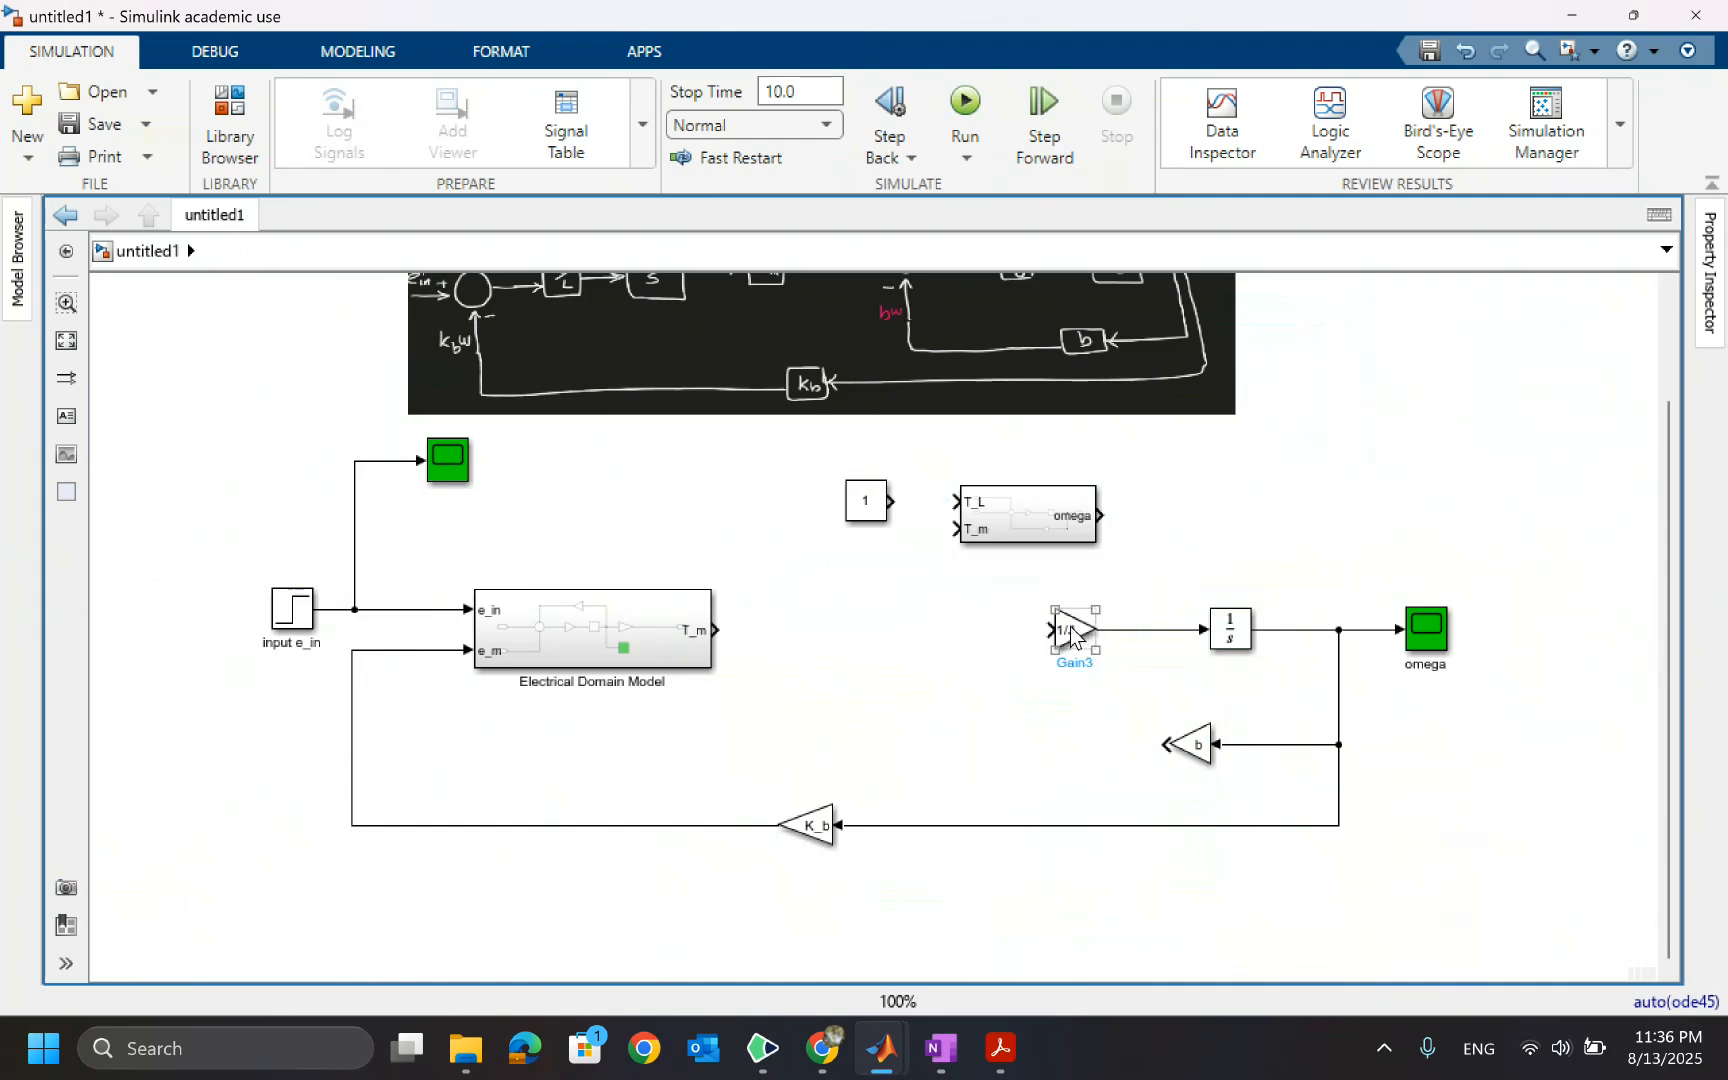
{"action": "double_click", "coordinate": [1017, 517]}
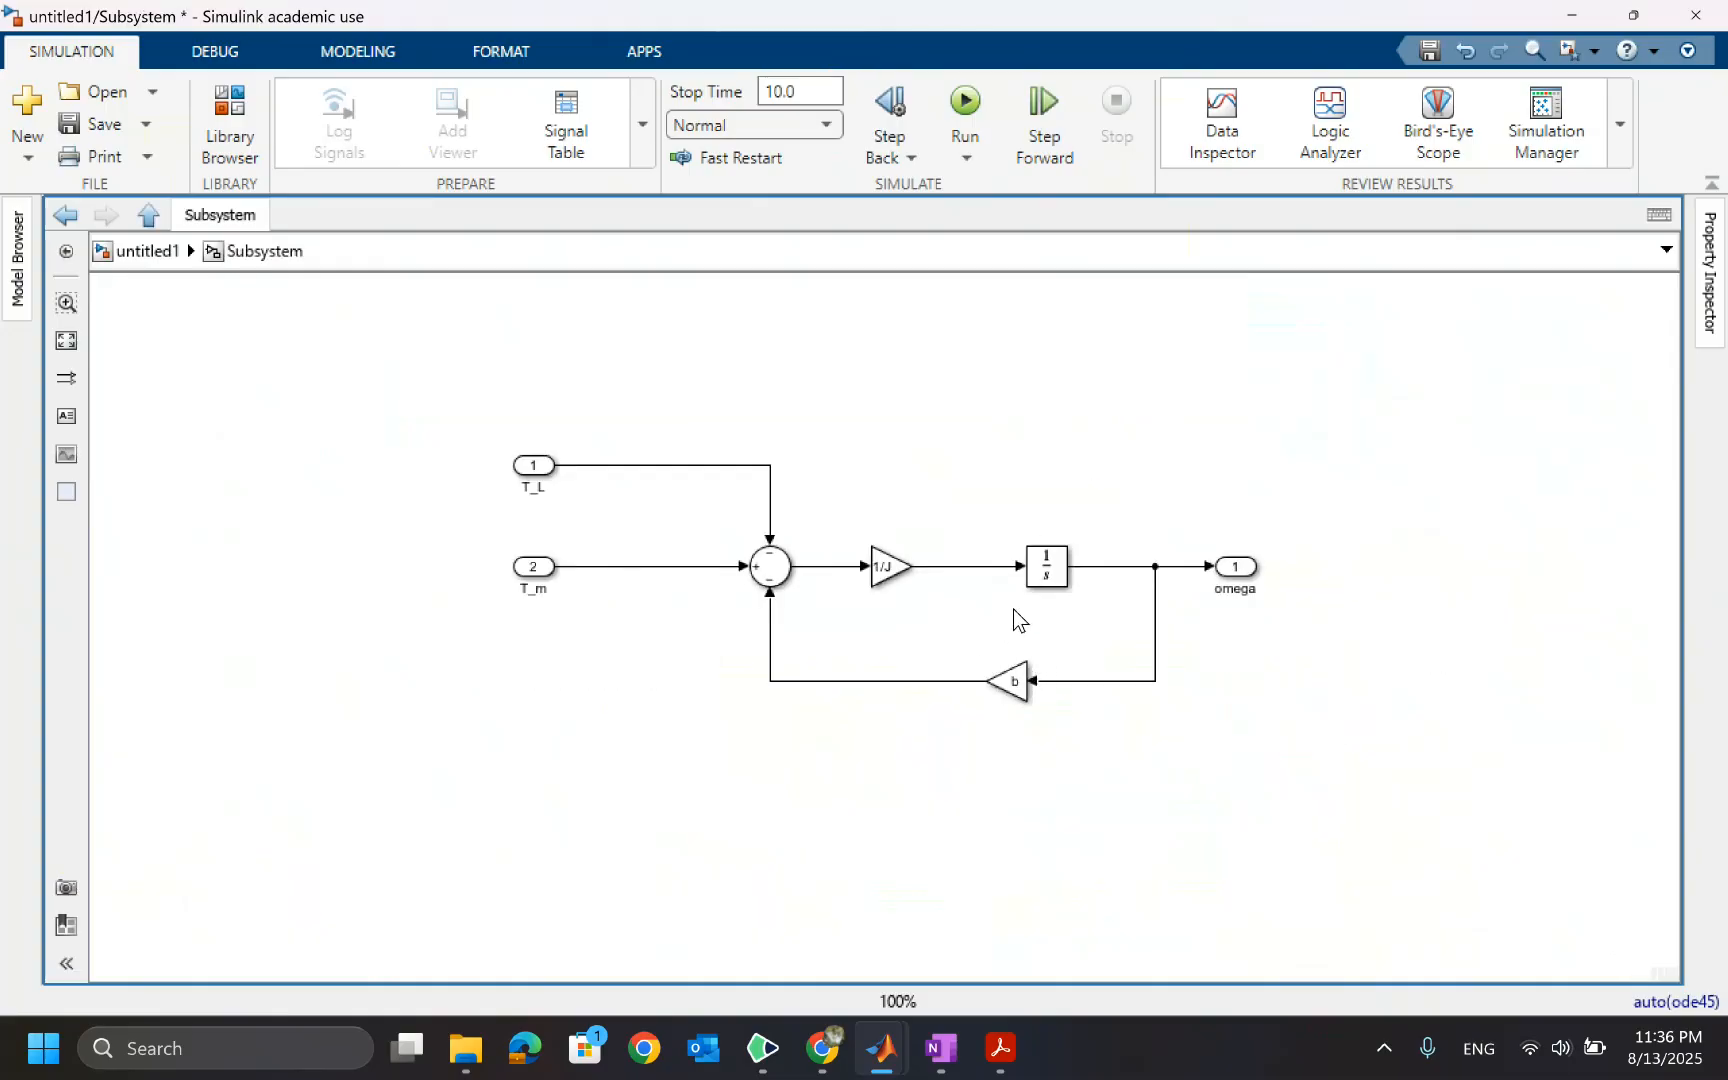
{"action": "left_click", "coordinate": [130, 244]}
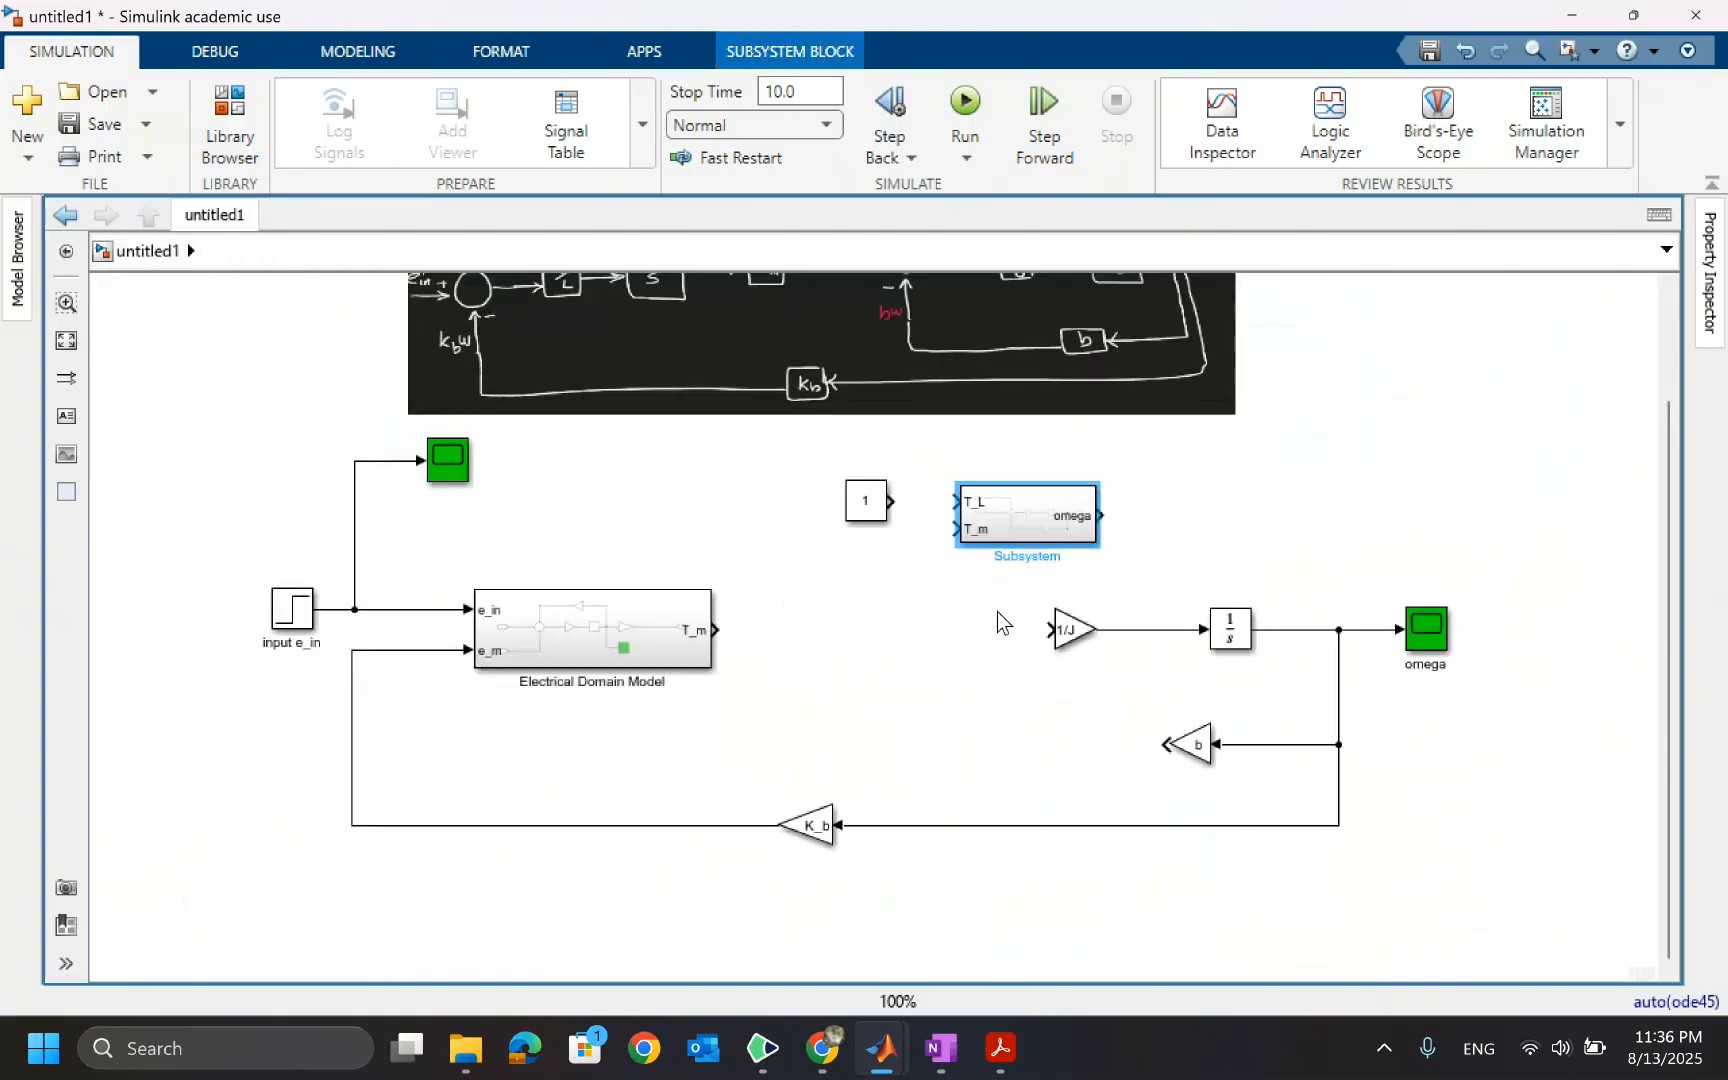
{"action": "left_click", "coordinate": [1068, 630]}
{"action": "key", "text": "Delete"}
{"action": "left_click", "coordinate": [1230, 628]}
{"action": "key", "text": "Delete"}
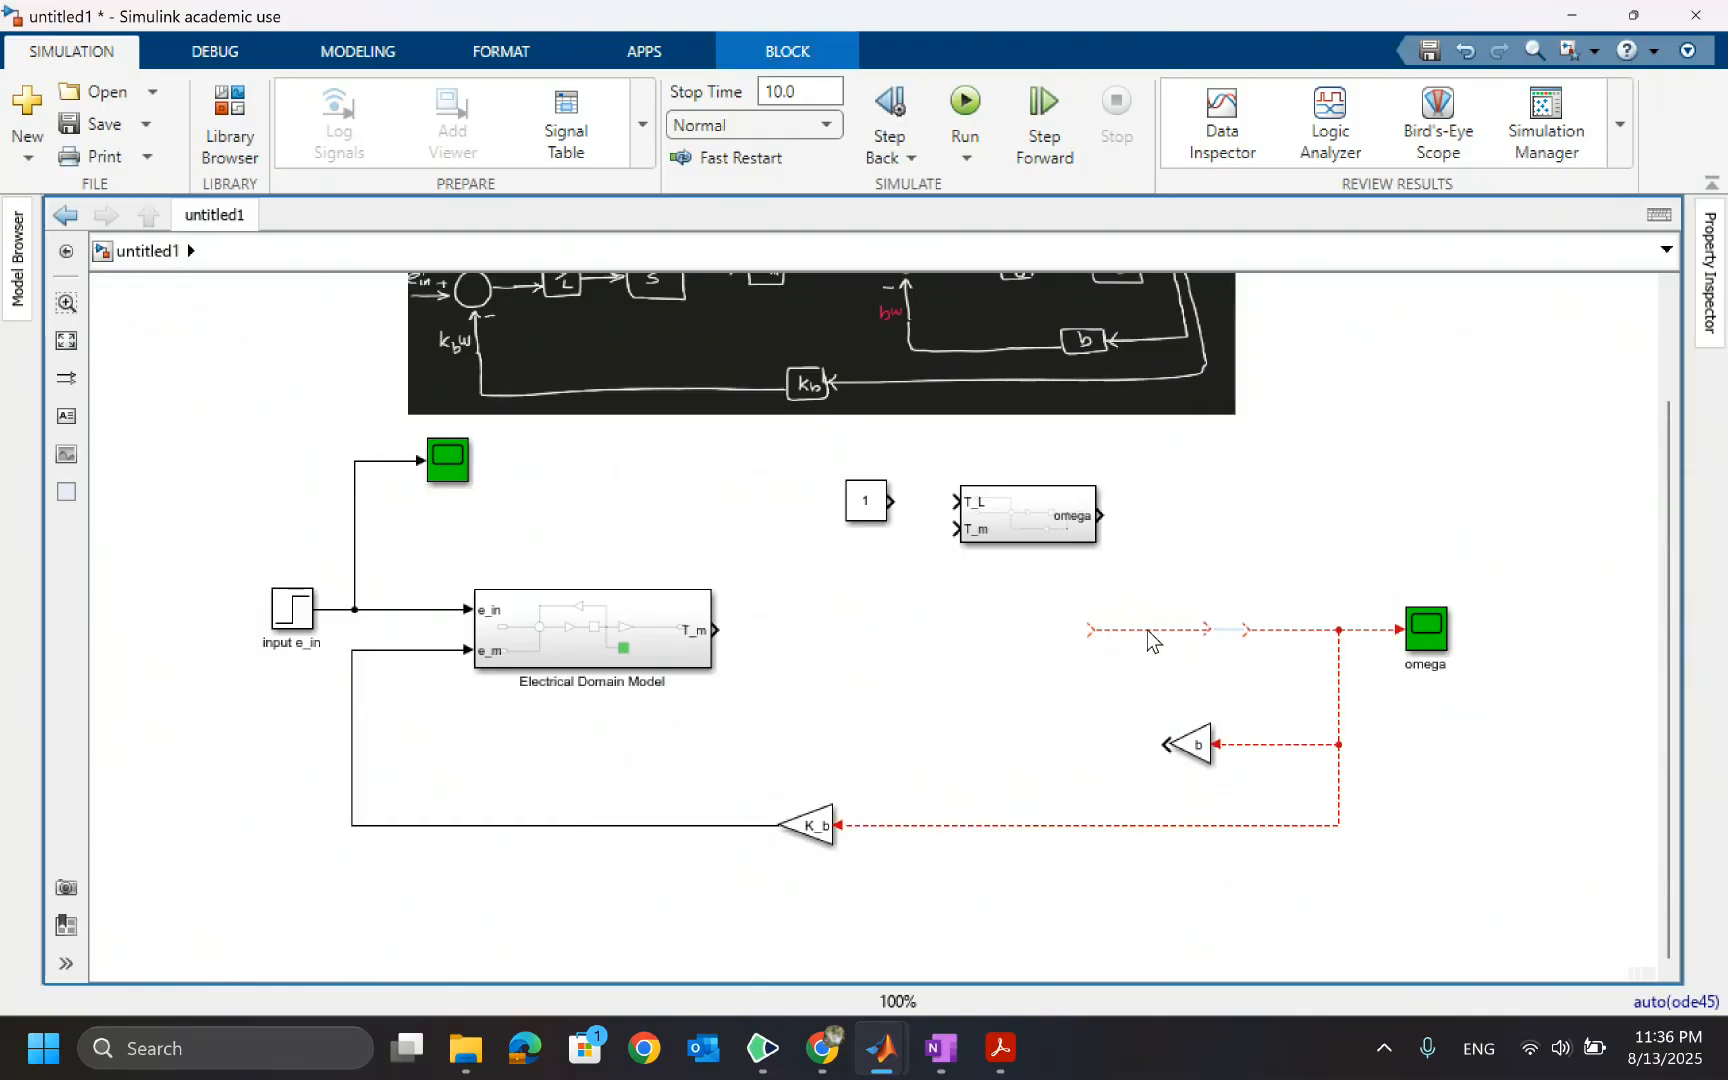
{"action": "left_click", "coordinate": [1146, 630]}
{"action": "key", "text": "Delete"}
Place the subsystem in line, wiring T_m output to its T_m input and the Constant block to its T_L input
{"action": "left_click_drag", "start_coordinate": [1019, 516], "coordinate": [934, 609]}
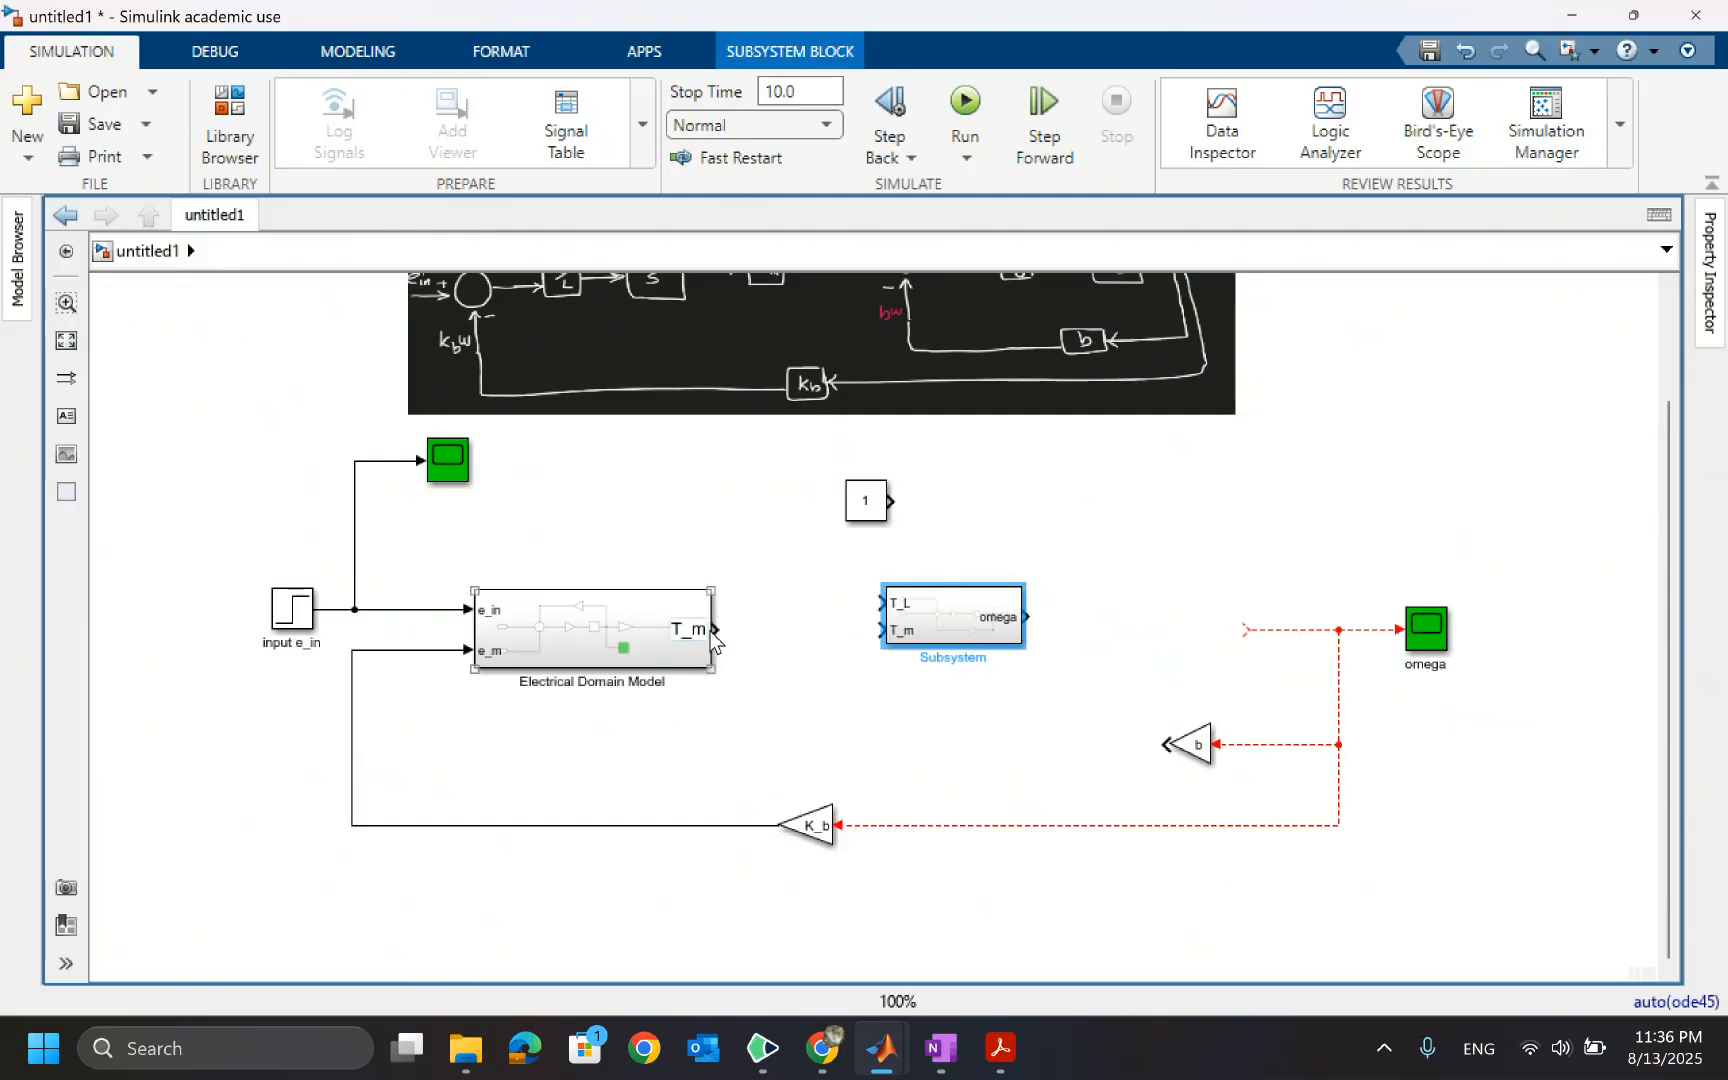
{"action": "left_click_drag", "start_coordinate": [722, 629], "coordinate": [884, 630]}
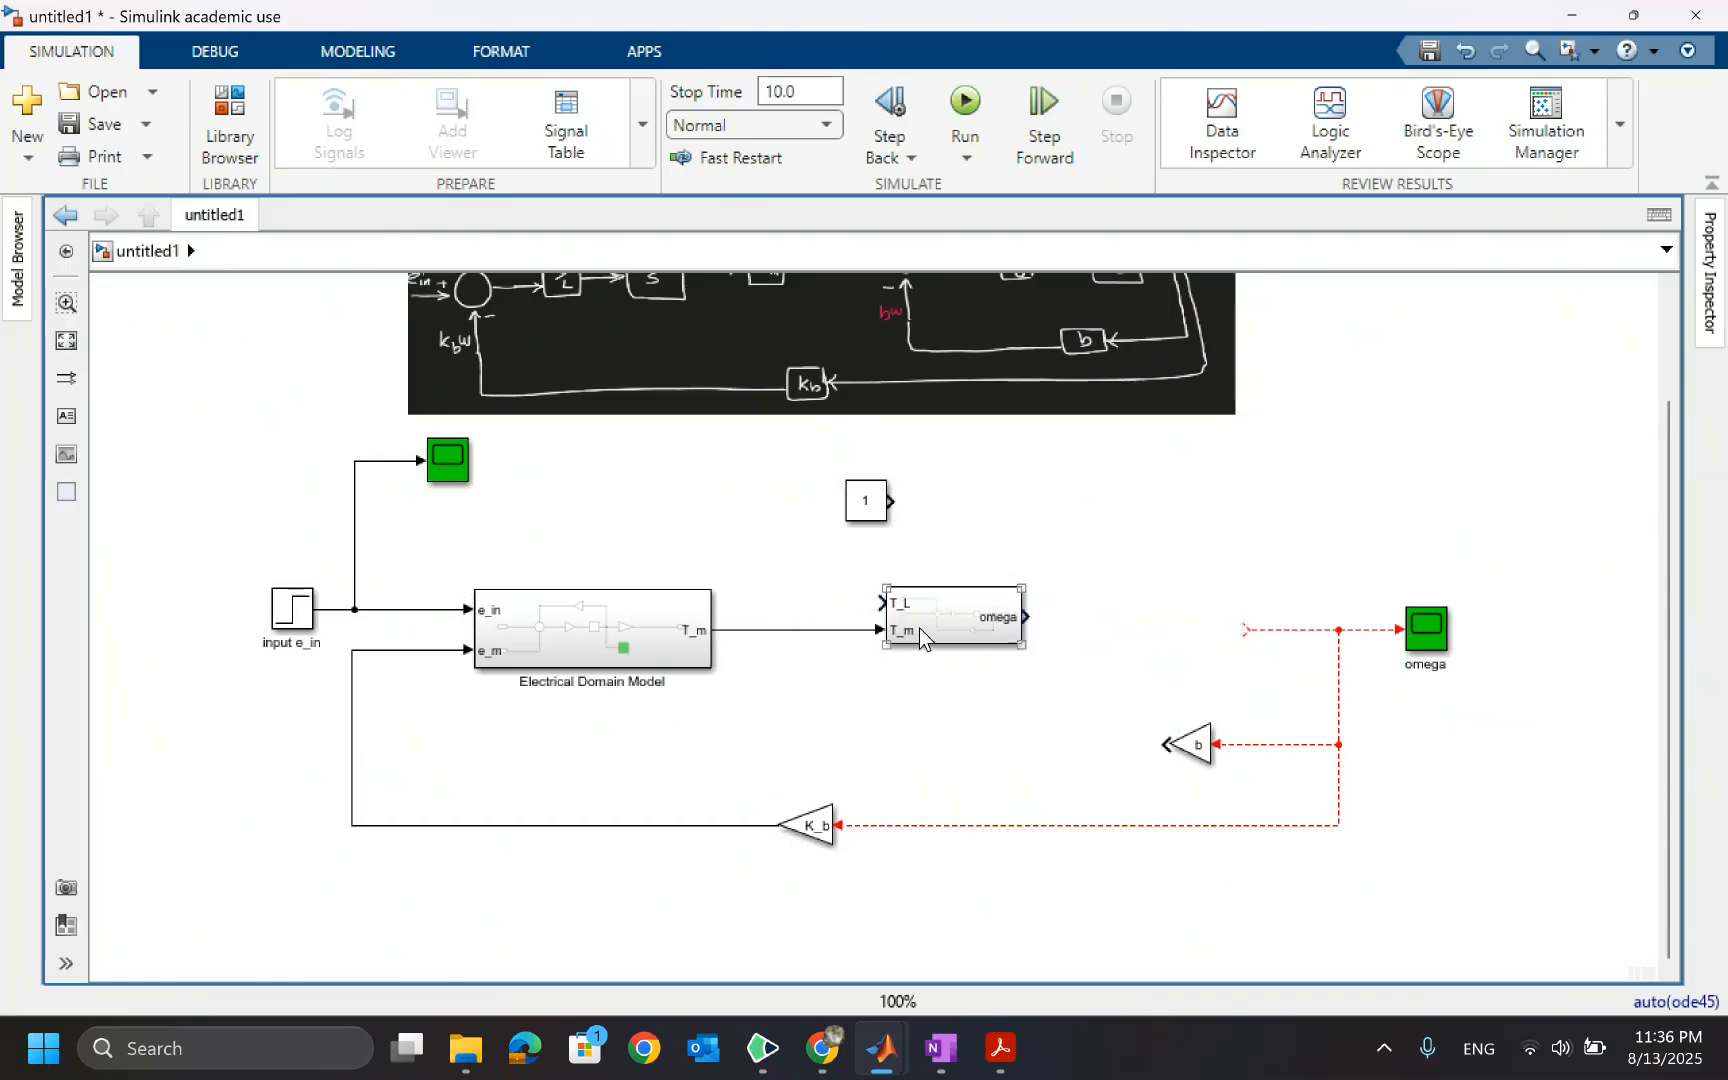
{"action": "left_click", "coordinate": [938, 628]}
{"action": "mouse_move", "coordinate": [878, 512]}
{"action": "left_mouse_down"}
{"action": "mouse_move", "coordinate": [798, 508]}
{"action": "mouse_move", "coordinate": [868, 559]}
{"action": "mouse_move", "coordinate": [884, 602]}
{"action": "left_mouse_up"}
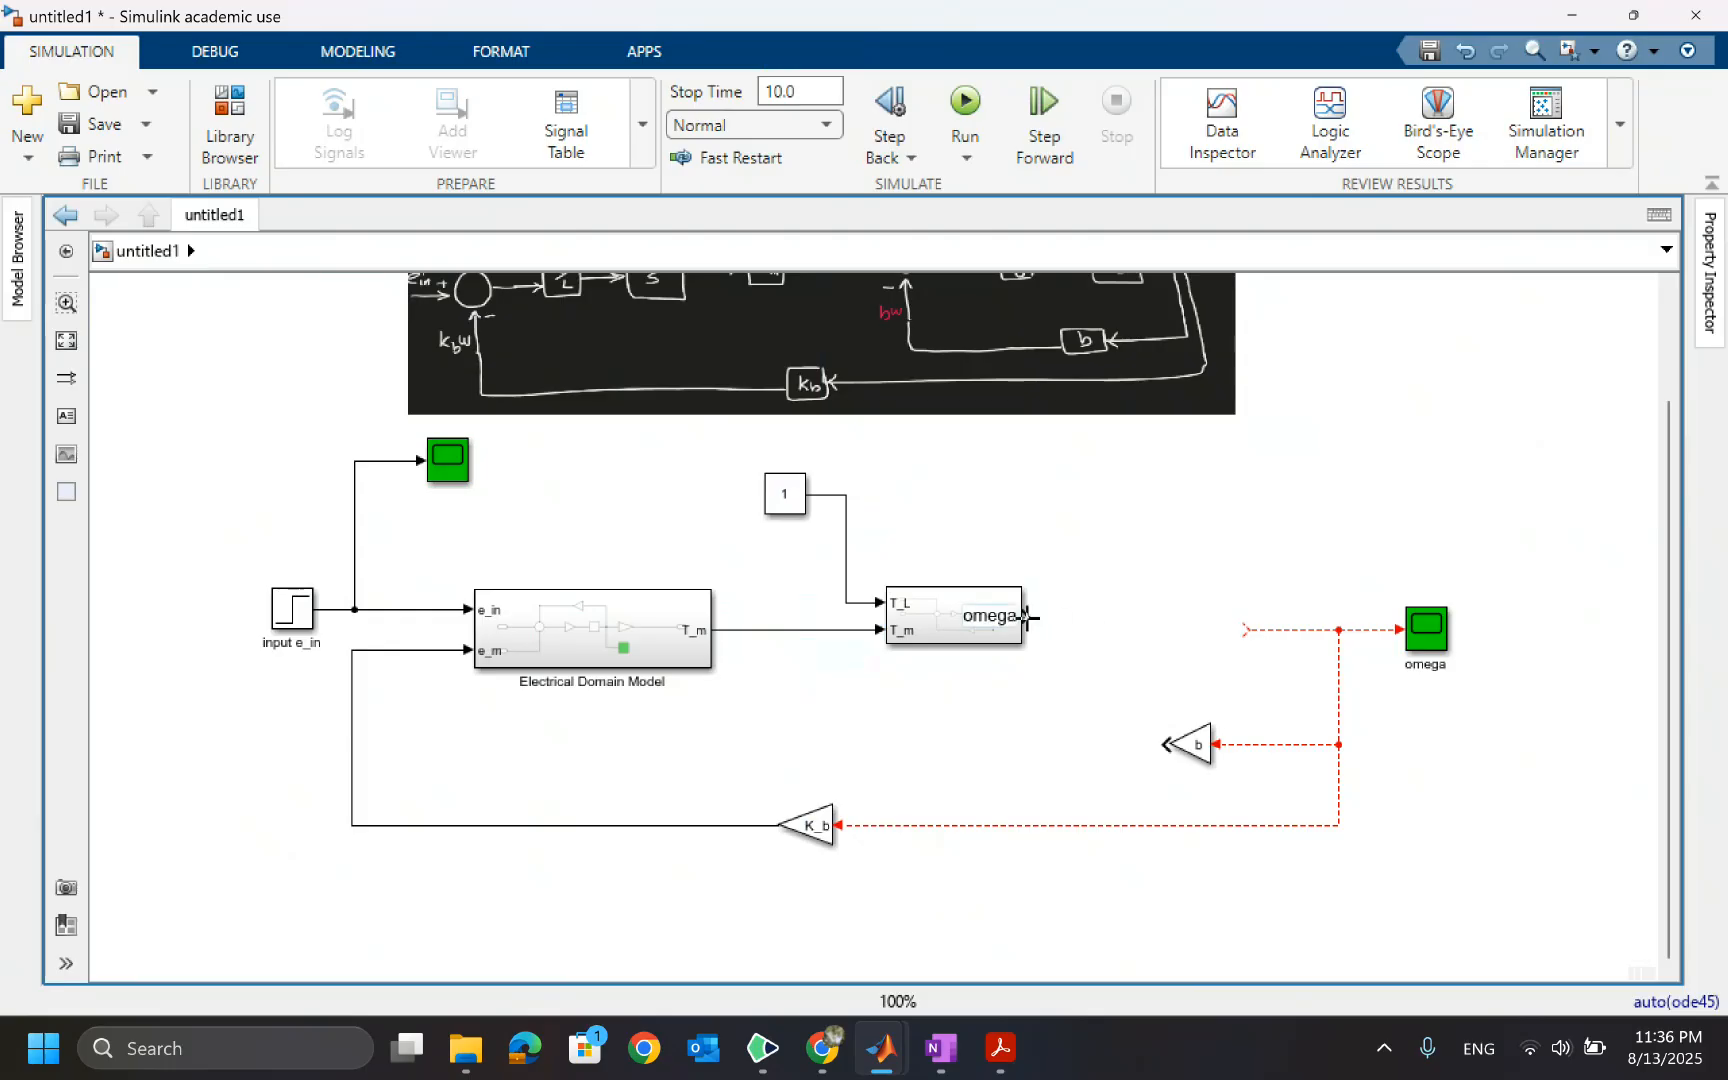
Connect the subsystem's omega output to the omega scope line and delete the leftover top-level b gain
{"action": "left_click_drag", "start_coordinate": [1026, 617], "coordinate": [1254, 631]}
{"action": "left_click", "coordinate": [1251, 634]}
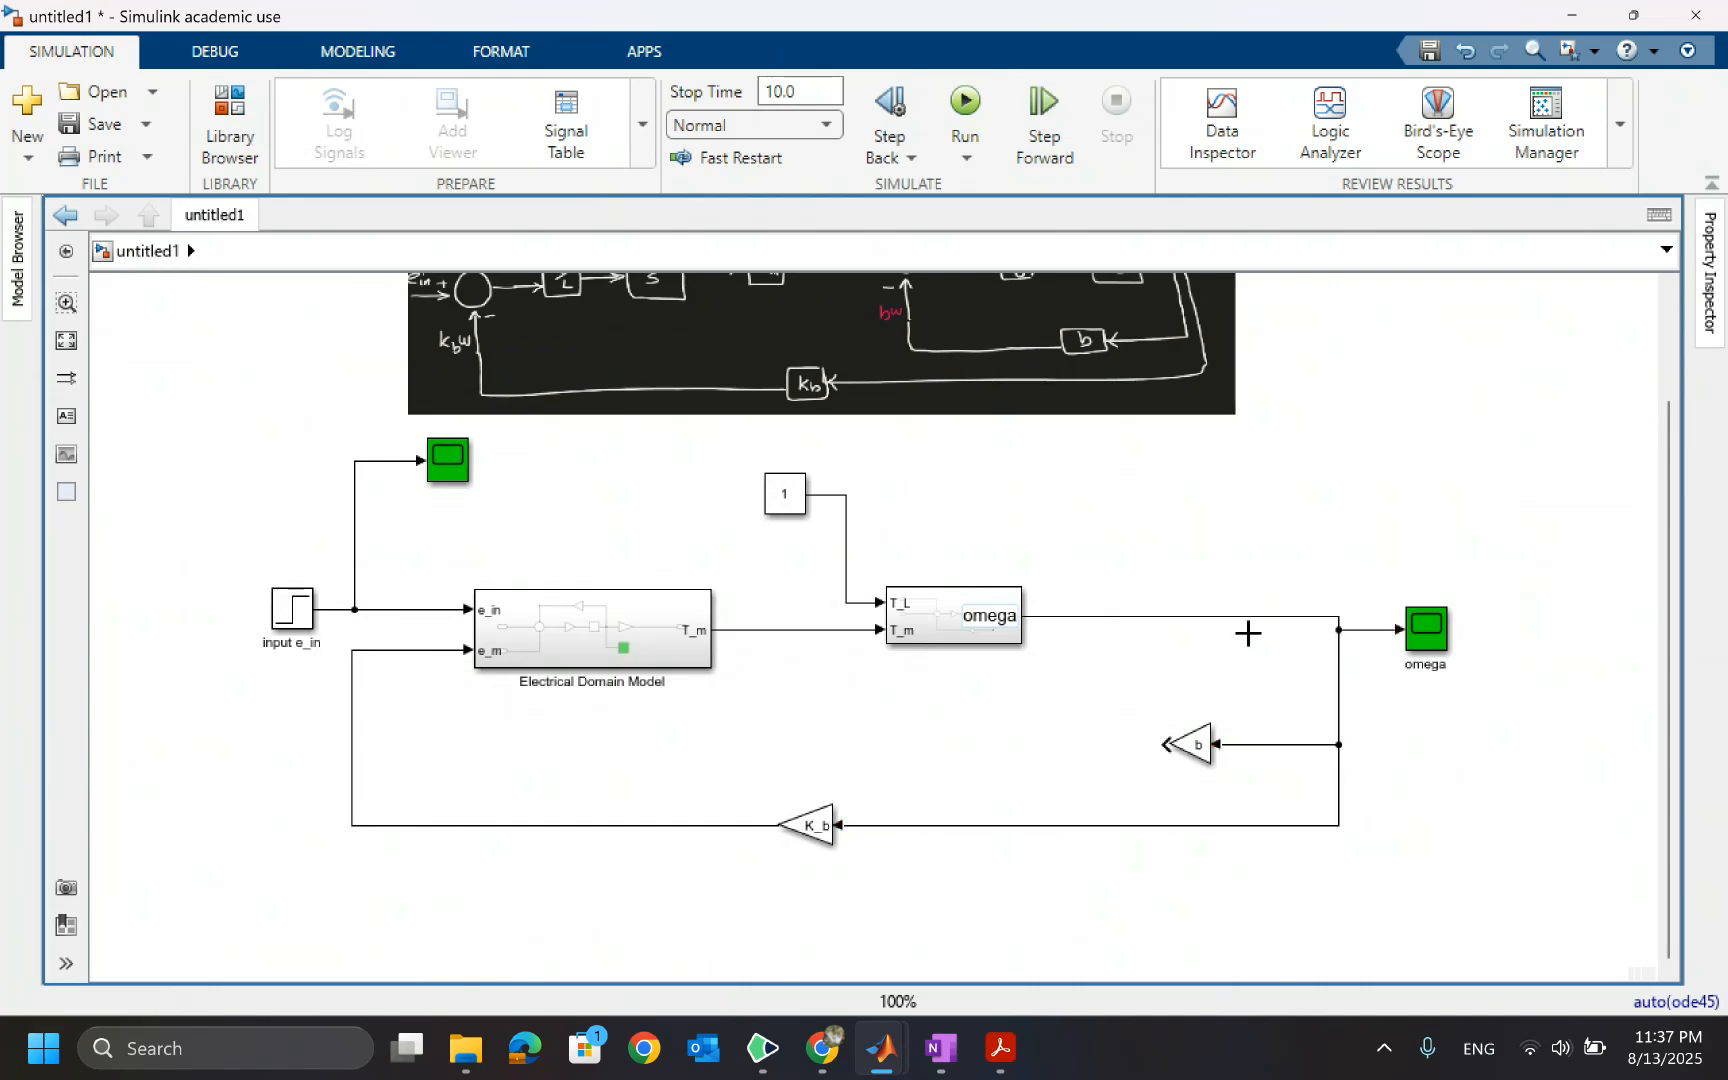
{"action": "left_click_drag", "start_coordinate": [1235, 702], "coordinate": [1172, 765]}
{"action": "key", "text": "Delete"}
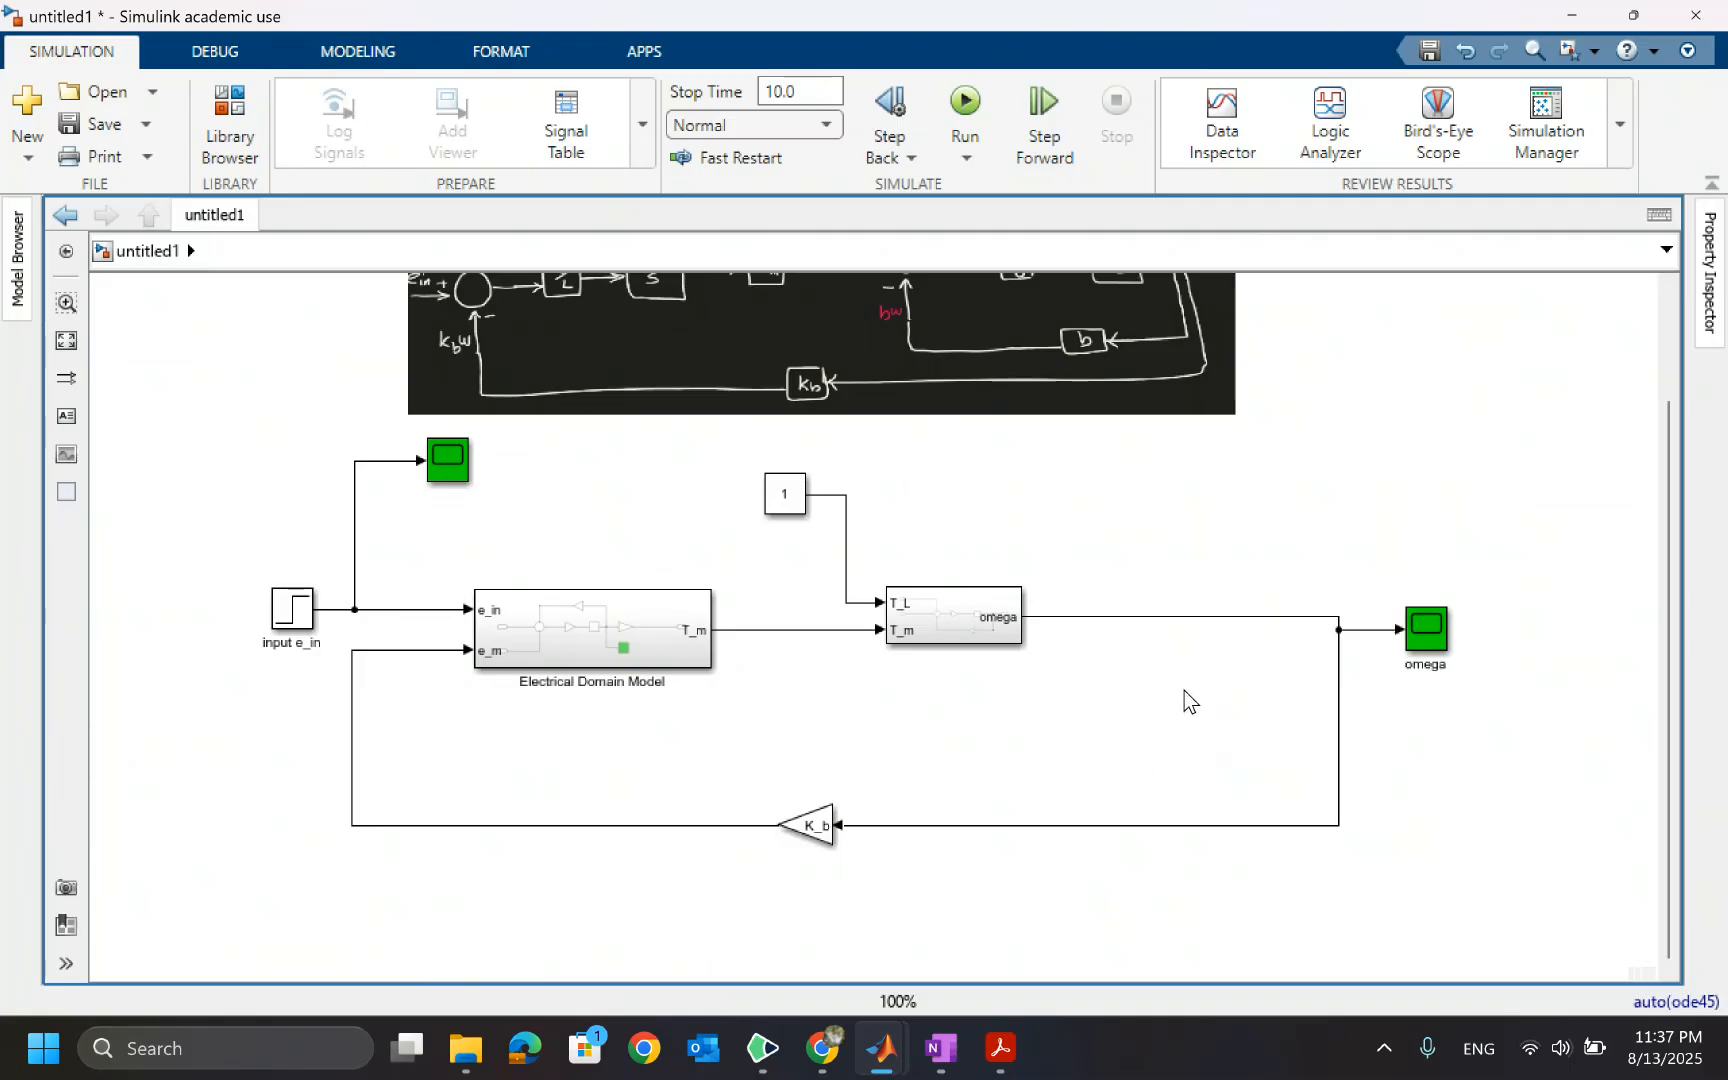
Move and enlarge the subsystem so it sits between the Electrical Domain Model and the omega scope
{"action": "left_click", "coordinate": [955, 625]}
{"action": "left_click_drag", "start_coordinate": [955, 625], "coordinate": [1190, 652]}
{"action": "left_click_drag", "start_coordinate": [1083, 630], "coordinate": [1084, 622]}
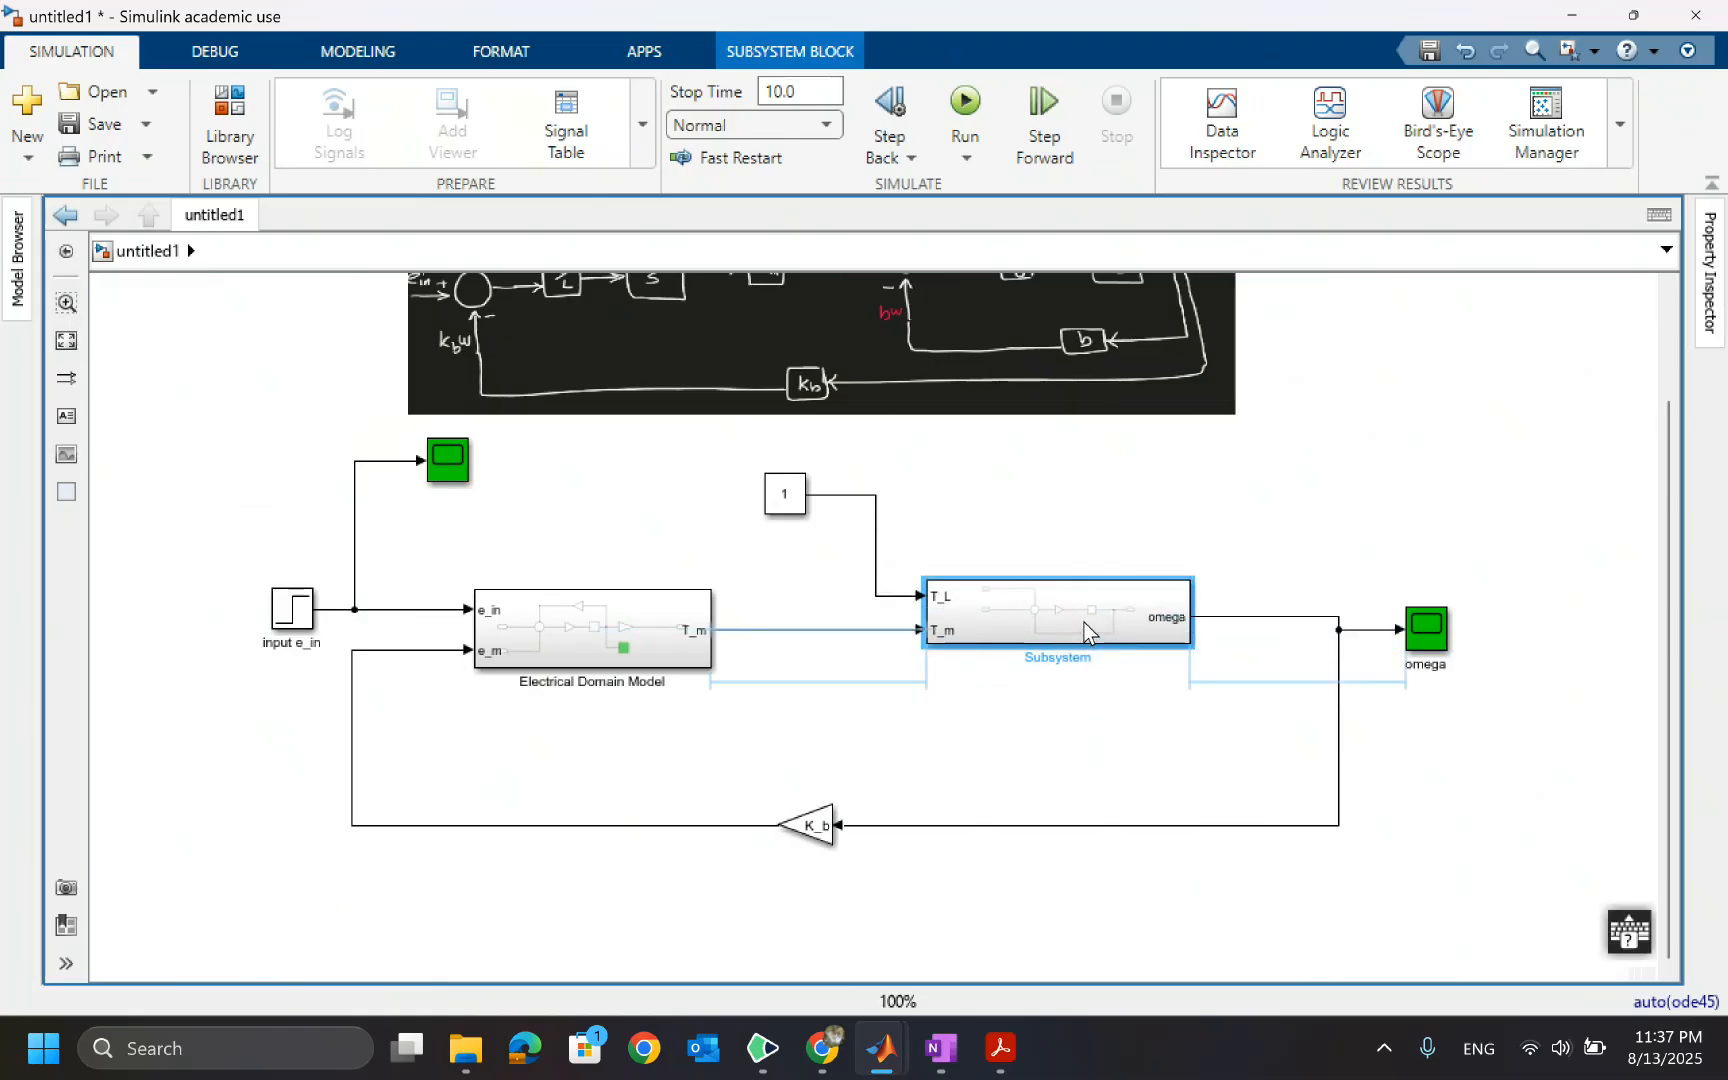
{"action": "left_click_drag", "start_coordinate": [1194, 580], "coordinate": [1193, 567]}
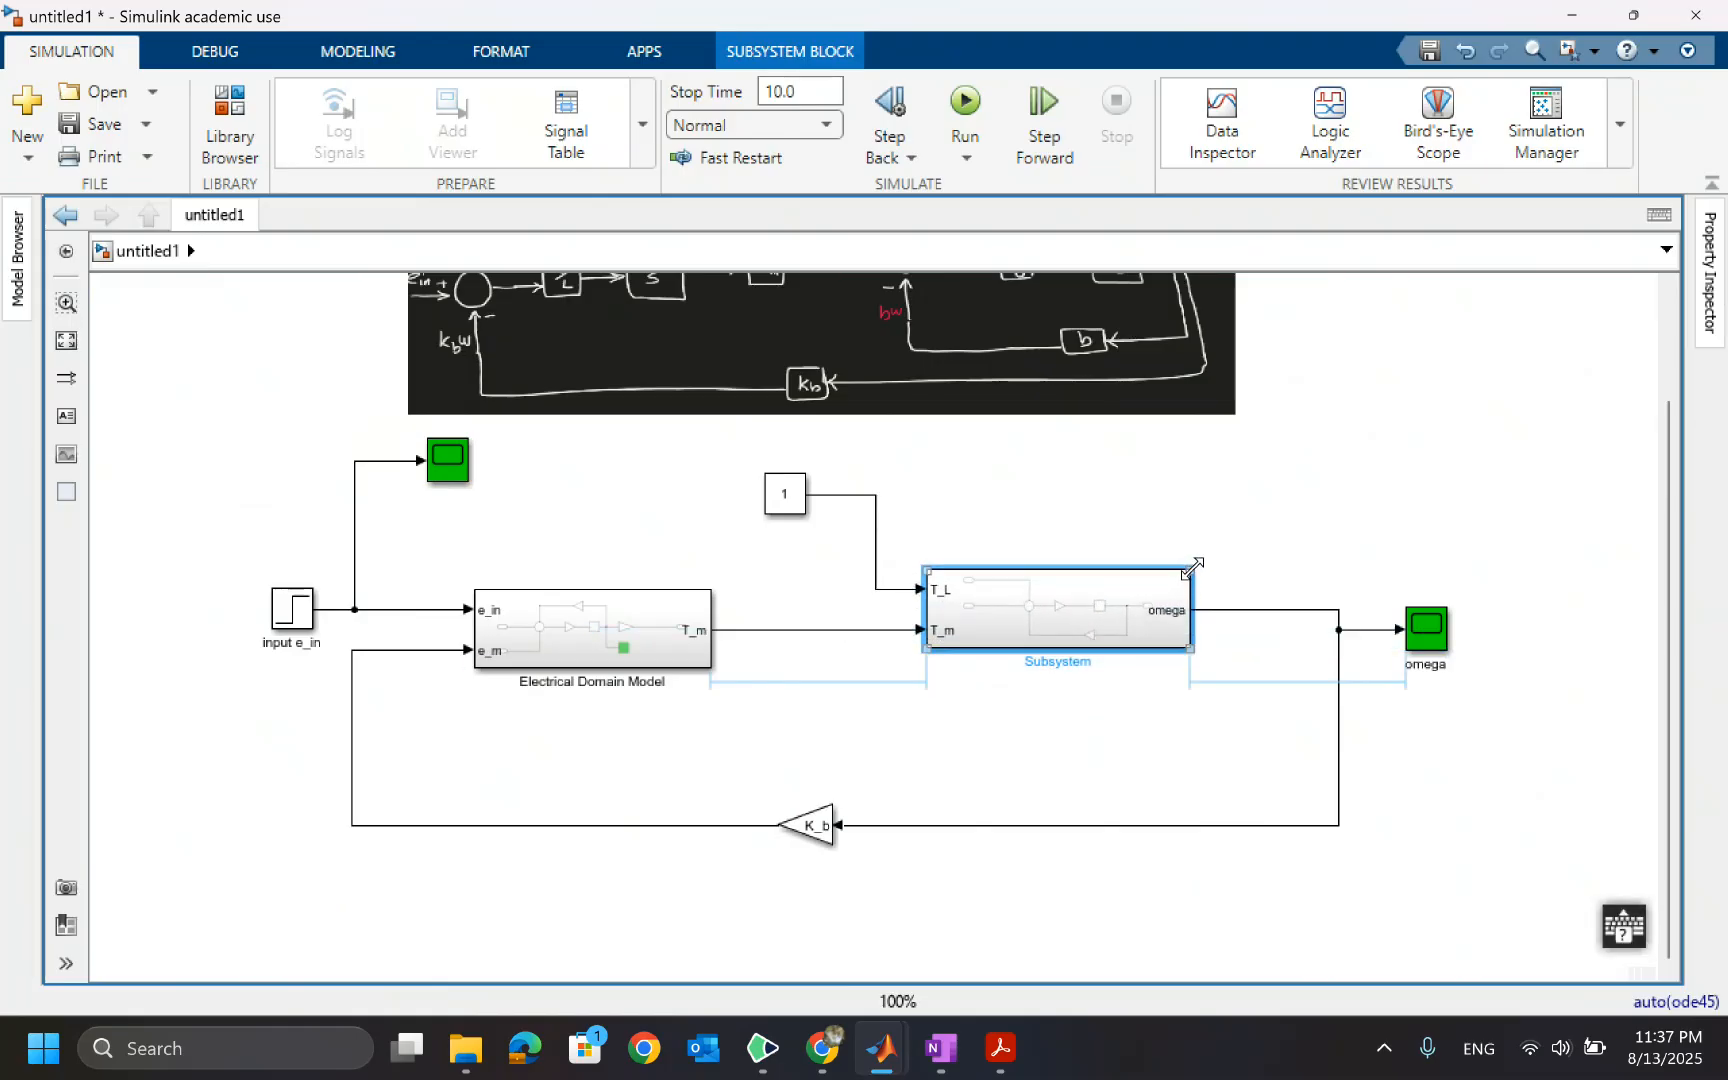
Rename the subsystem Mechanical Domain Model
{"action": "double_click", "coordinate": [1058, 664]}
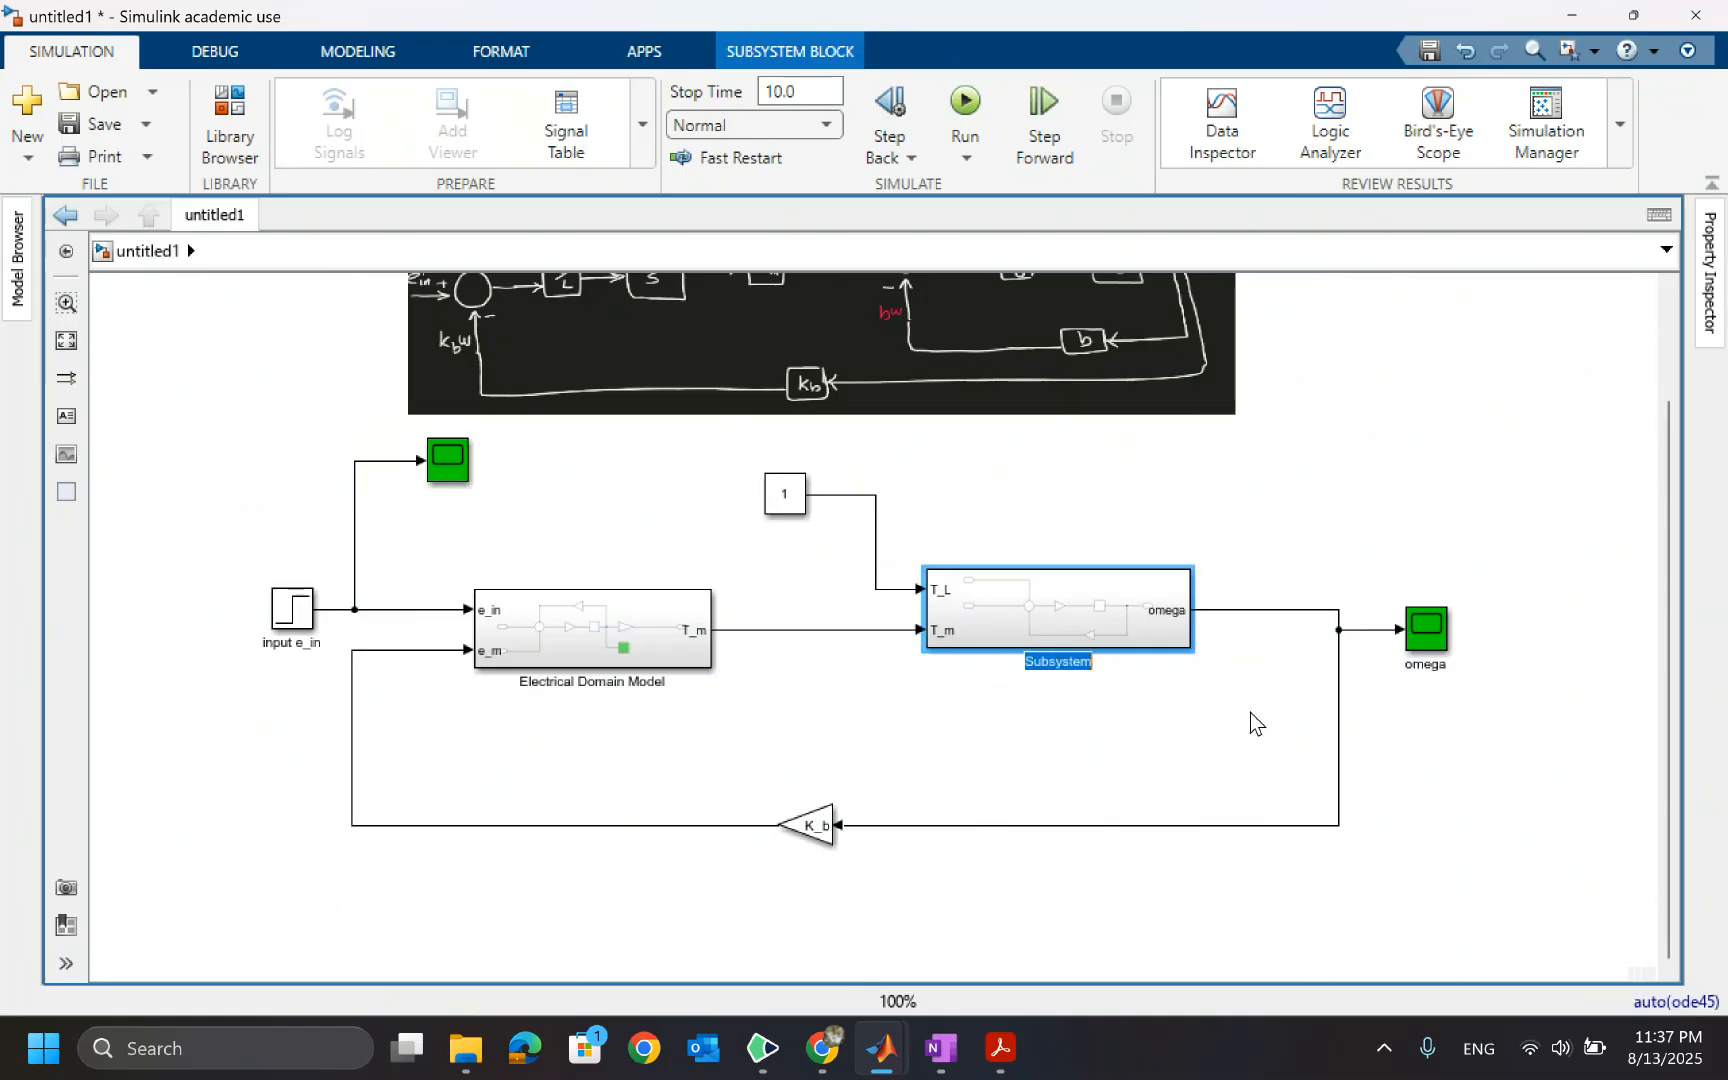
{"action": "type", "text": "Mechanical Do"}
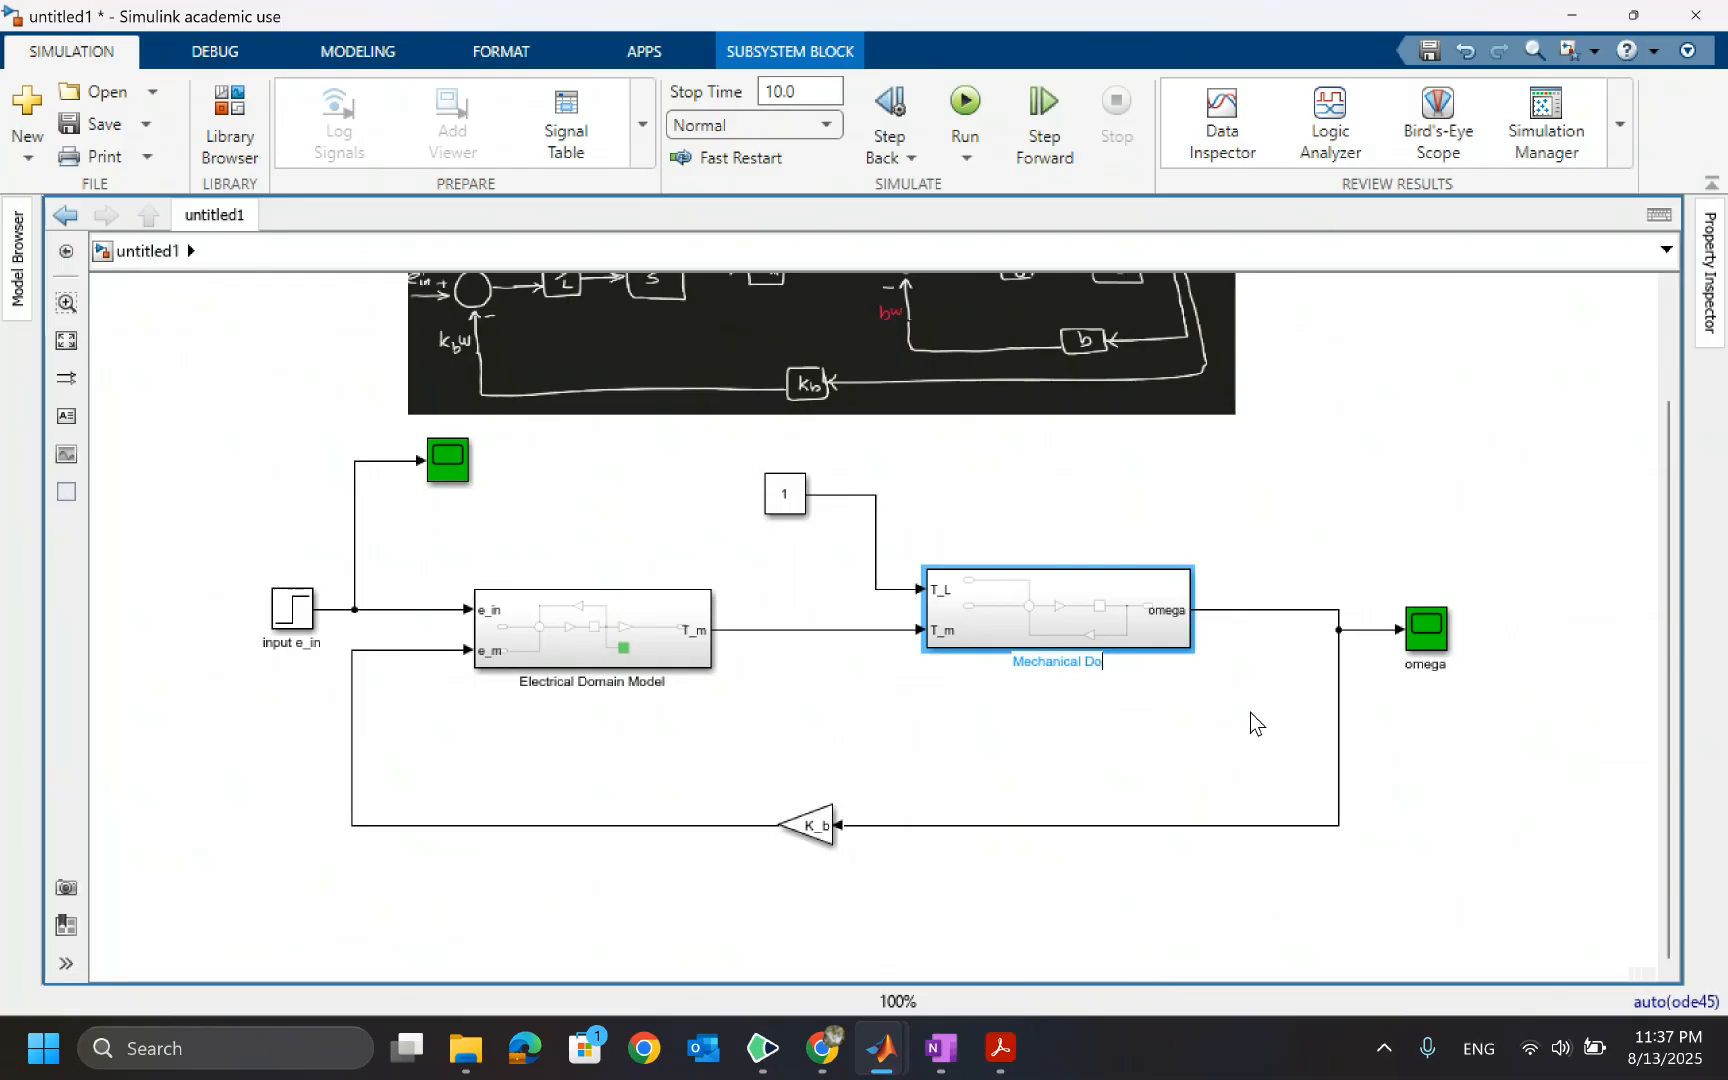
{"action": "type", "text": "main Model"}
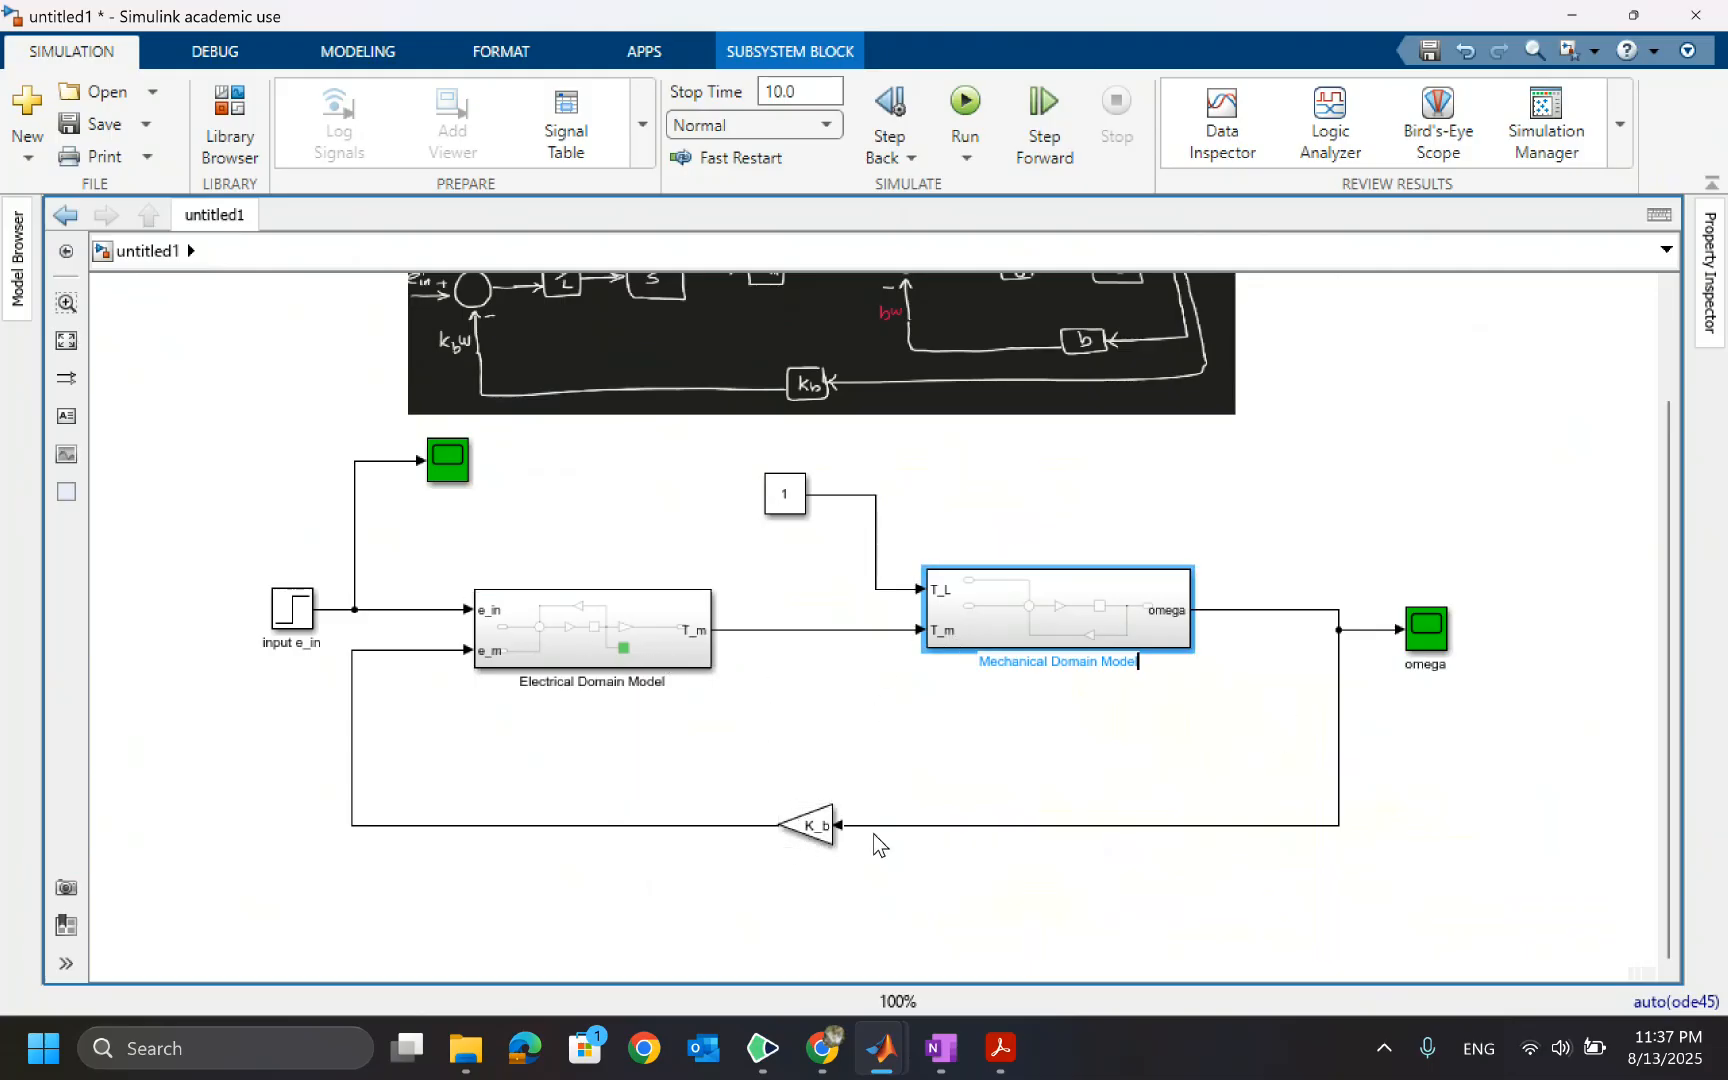
Rename the Electrical Domain Model's e_m inport to omega
{"action": "double_click", "coordinate": [558, 640]}
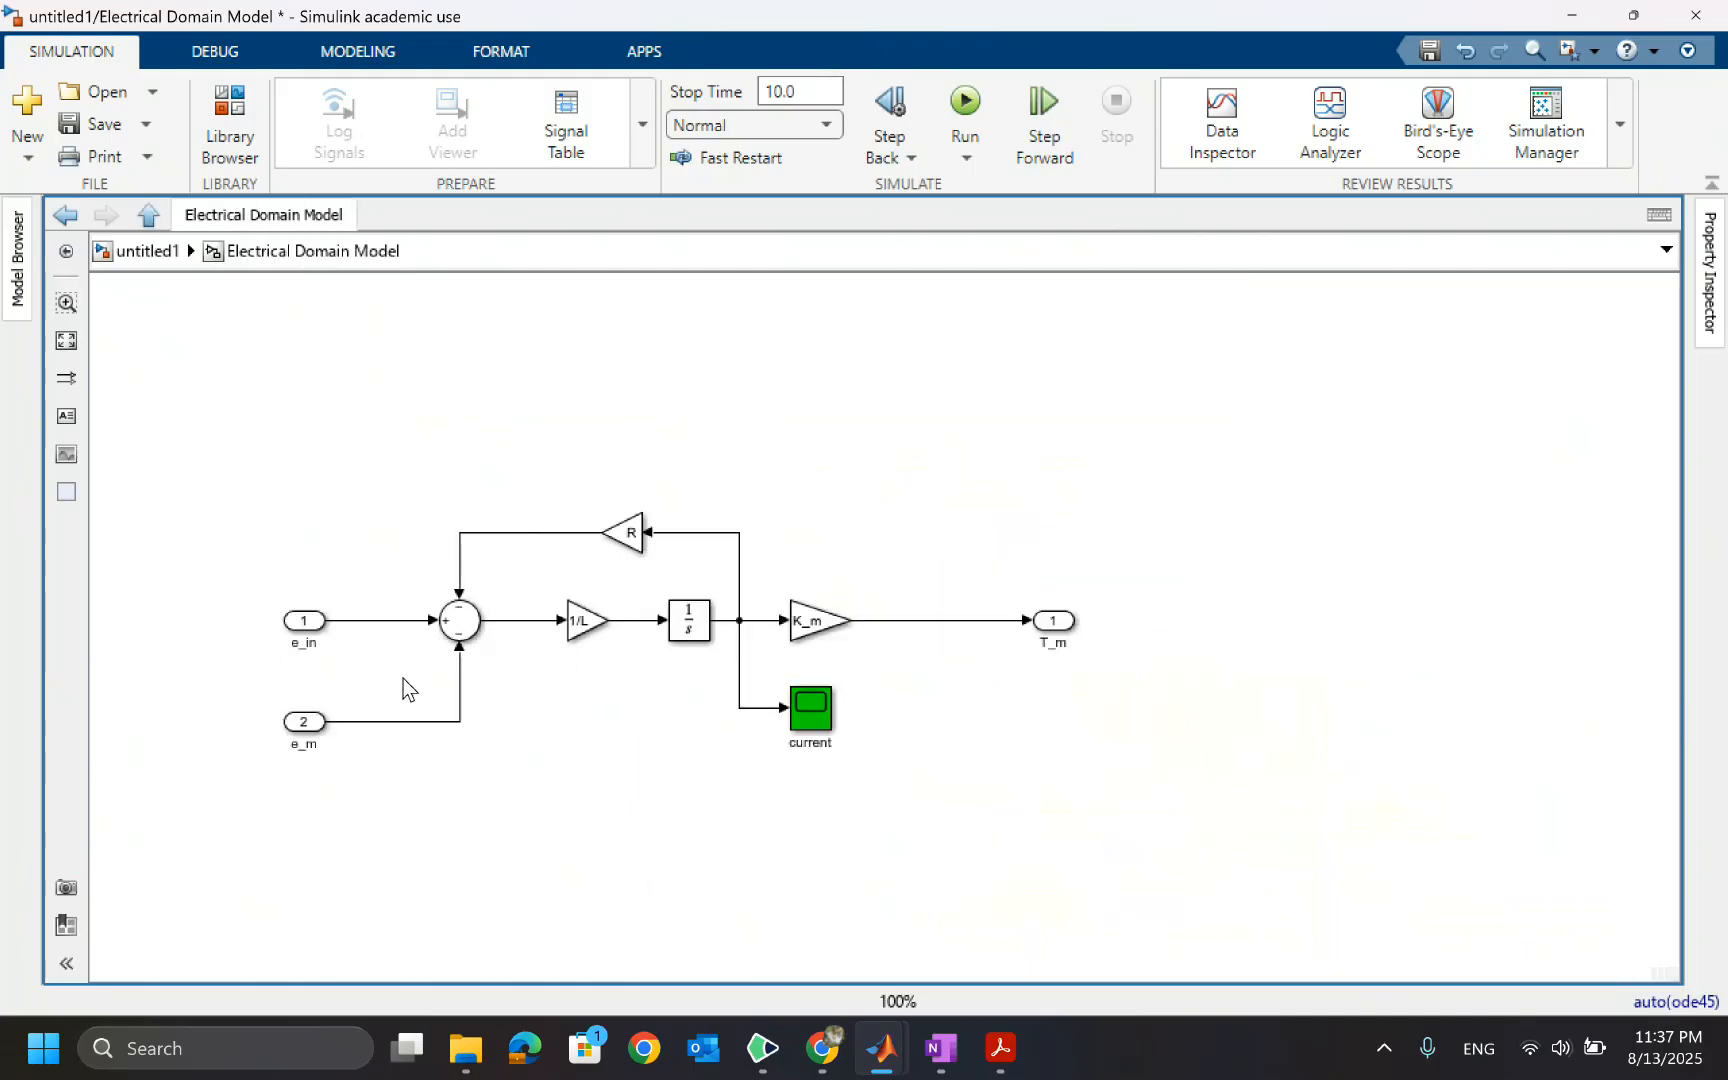
{"action": "double_click", "coordinate": [306, 744]}
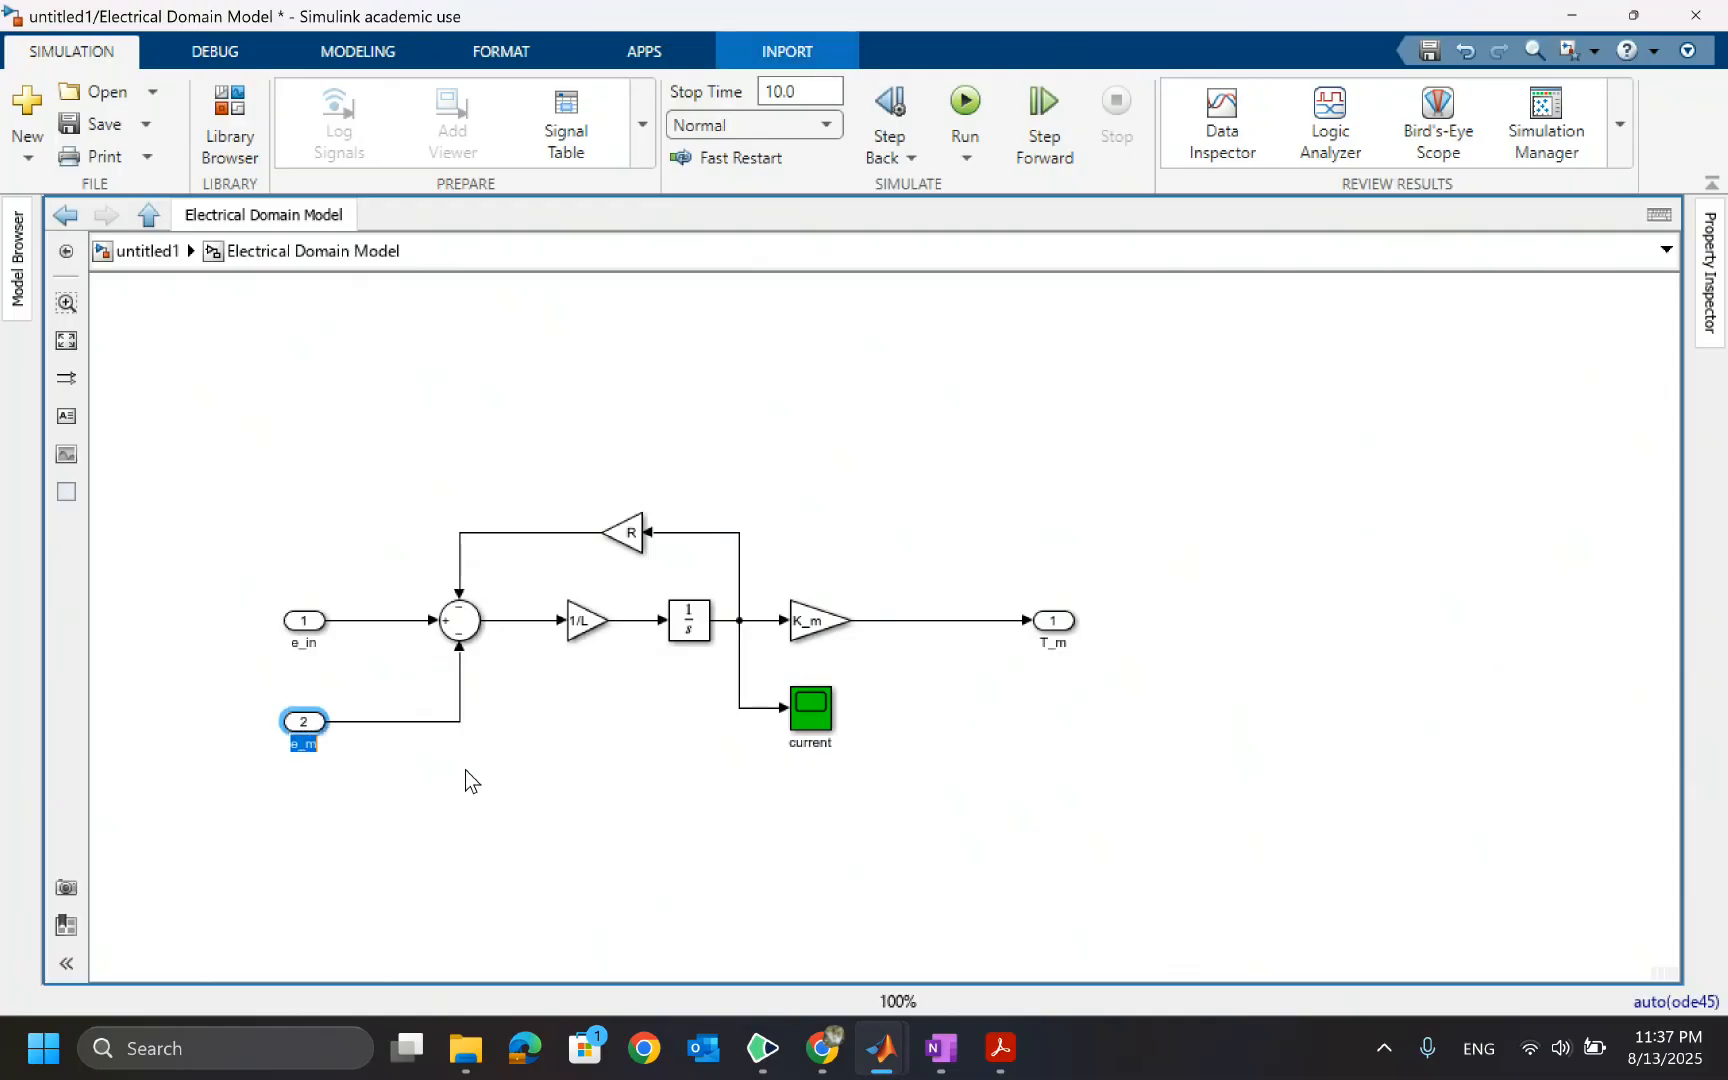
{"action": "type", "text": "omega"}
{"action": "left_click", "coordinate": [160, 252]}
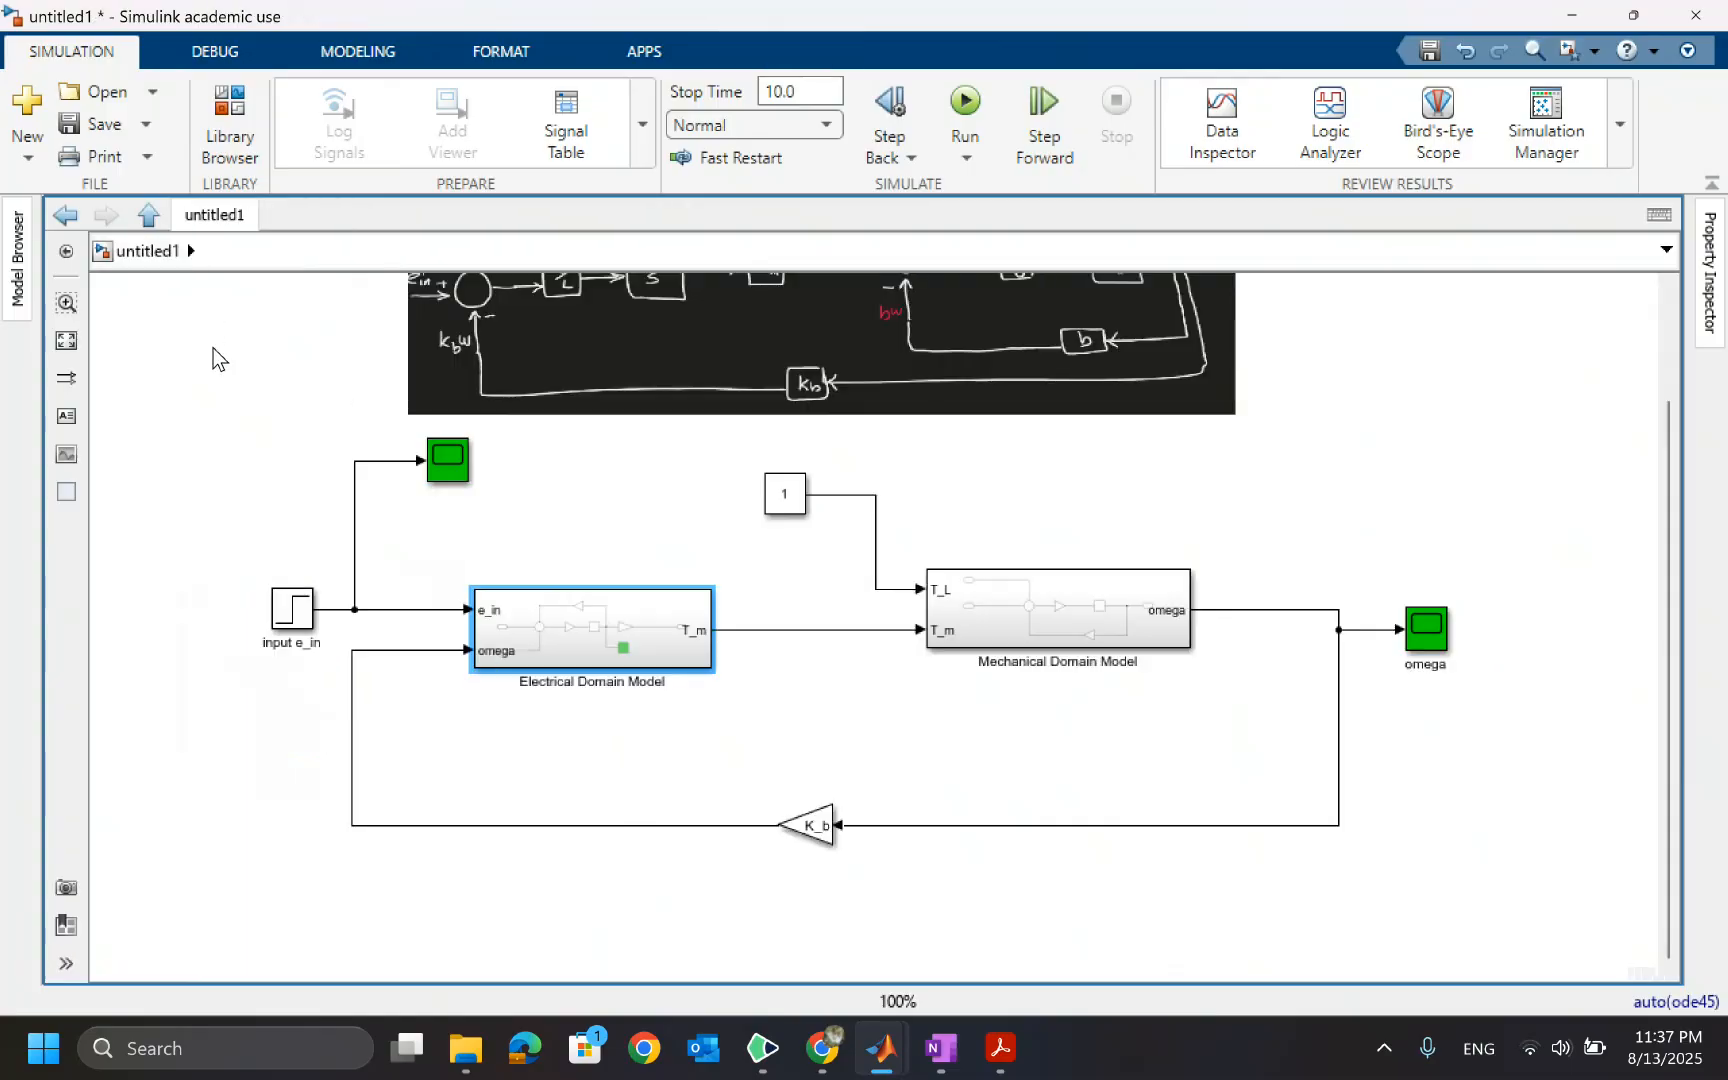
Delete the top-level K_b gain and join the feedback line directly to the electrical omega input
{"action": "left_click", "coordinate": [806, 826]}
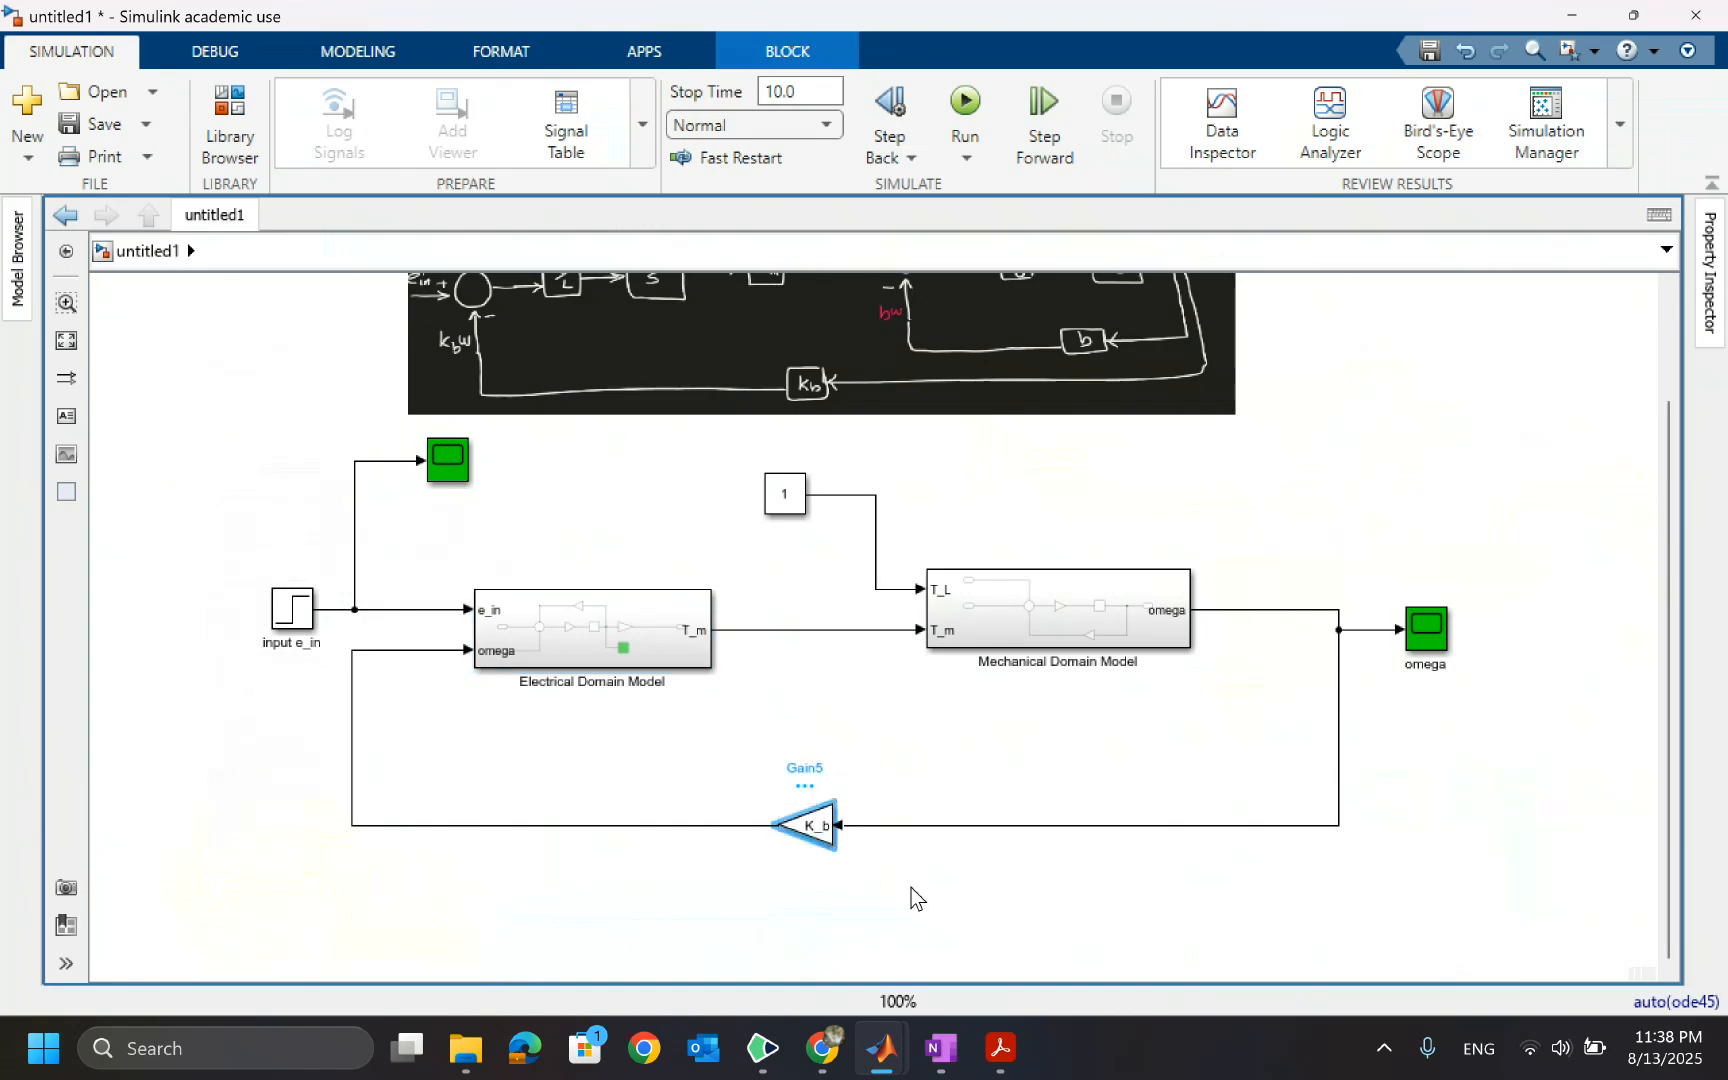
{"action": "key", "text": "Delete"}
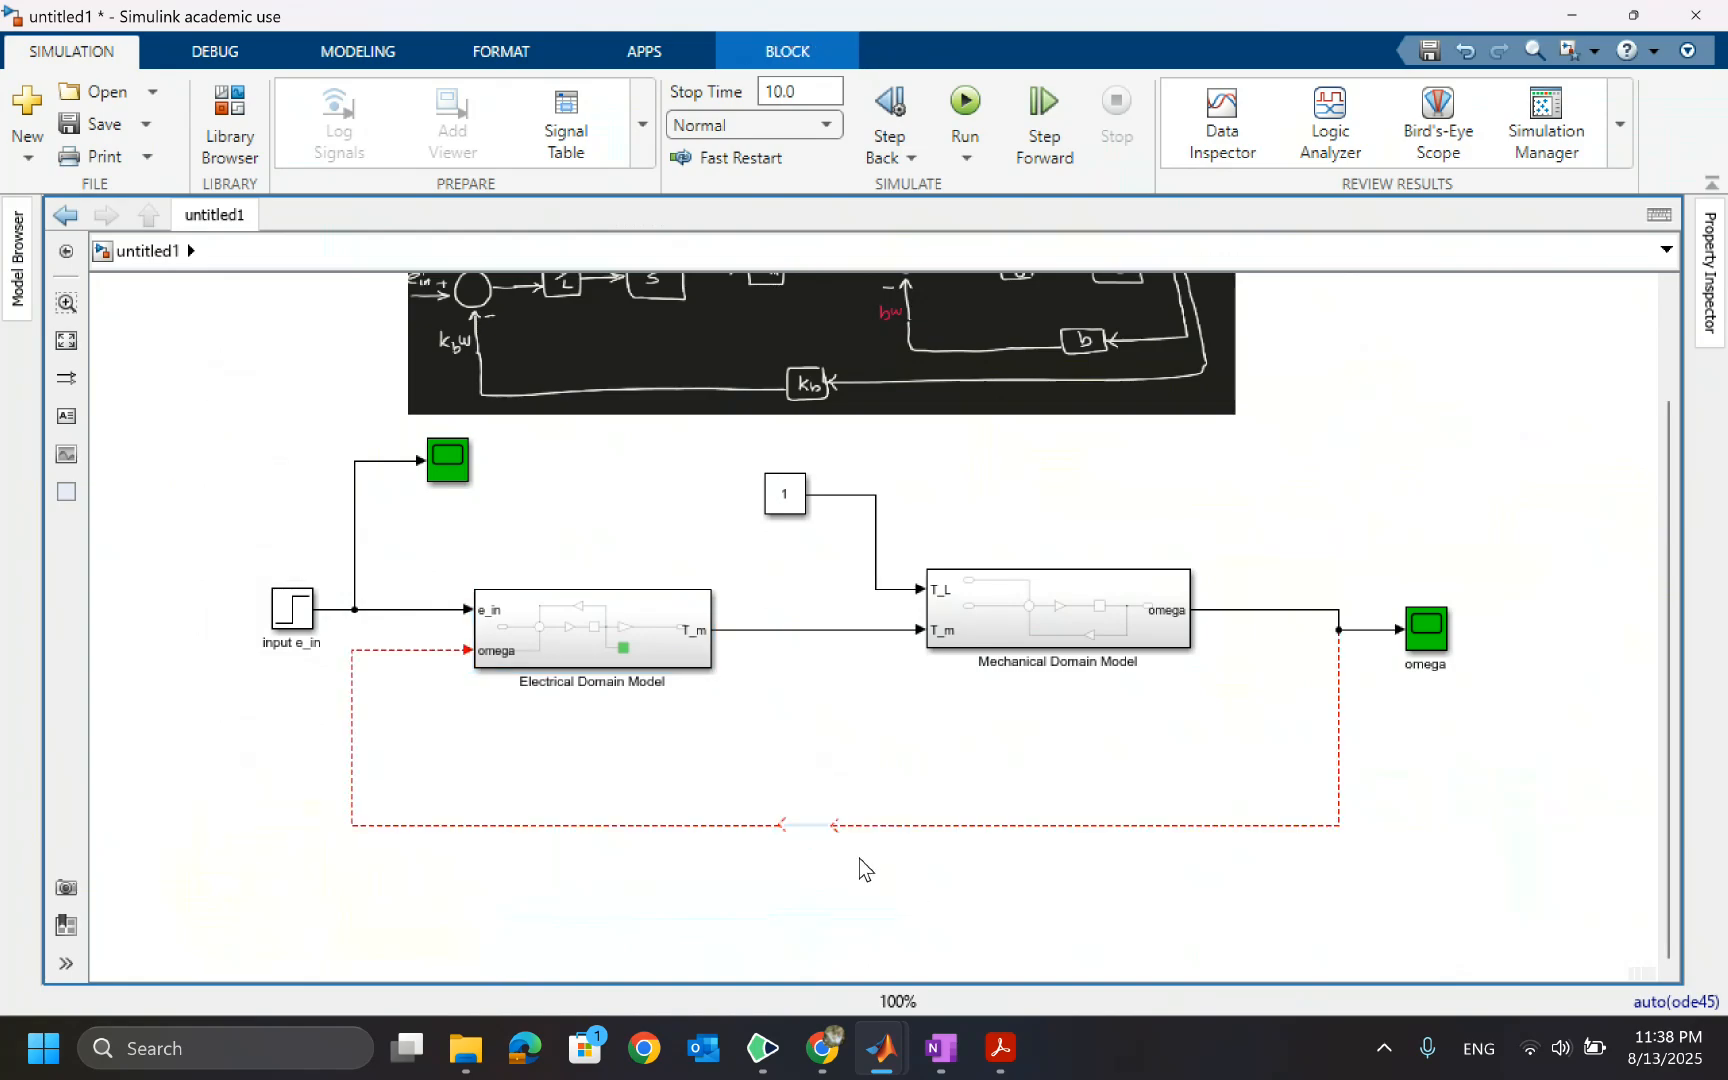
{"action": "left_click_drag", "start_coordinate": [837, 828], "coordinate": [806, 820]}
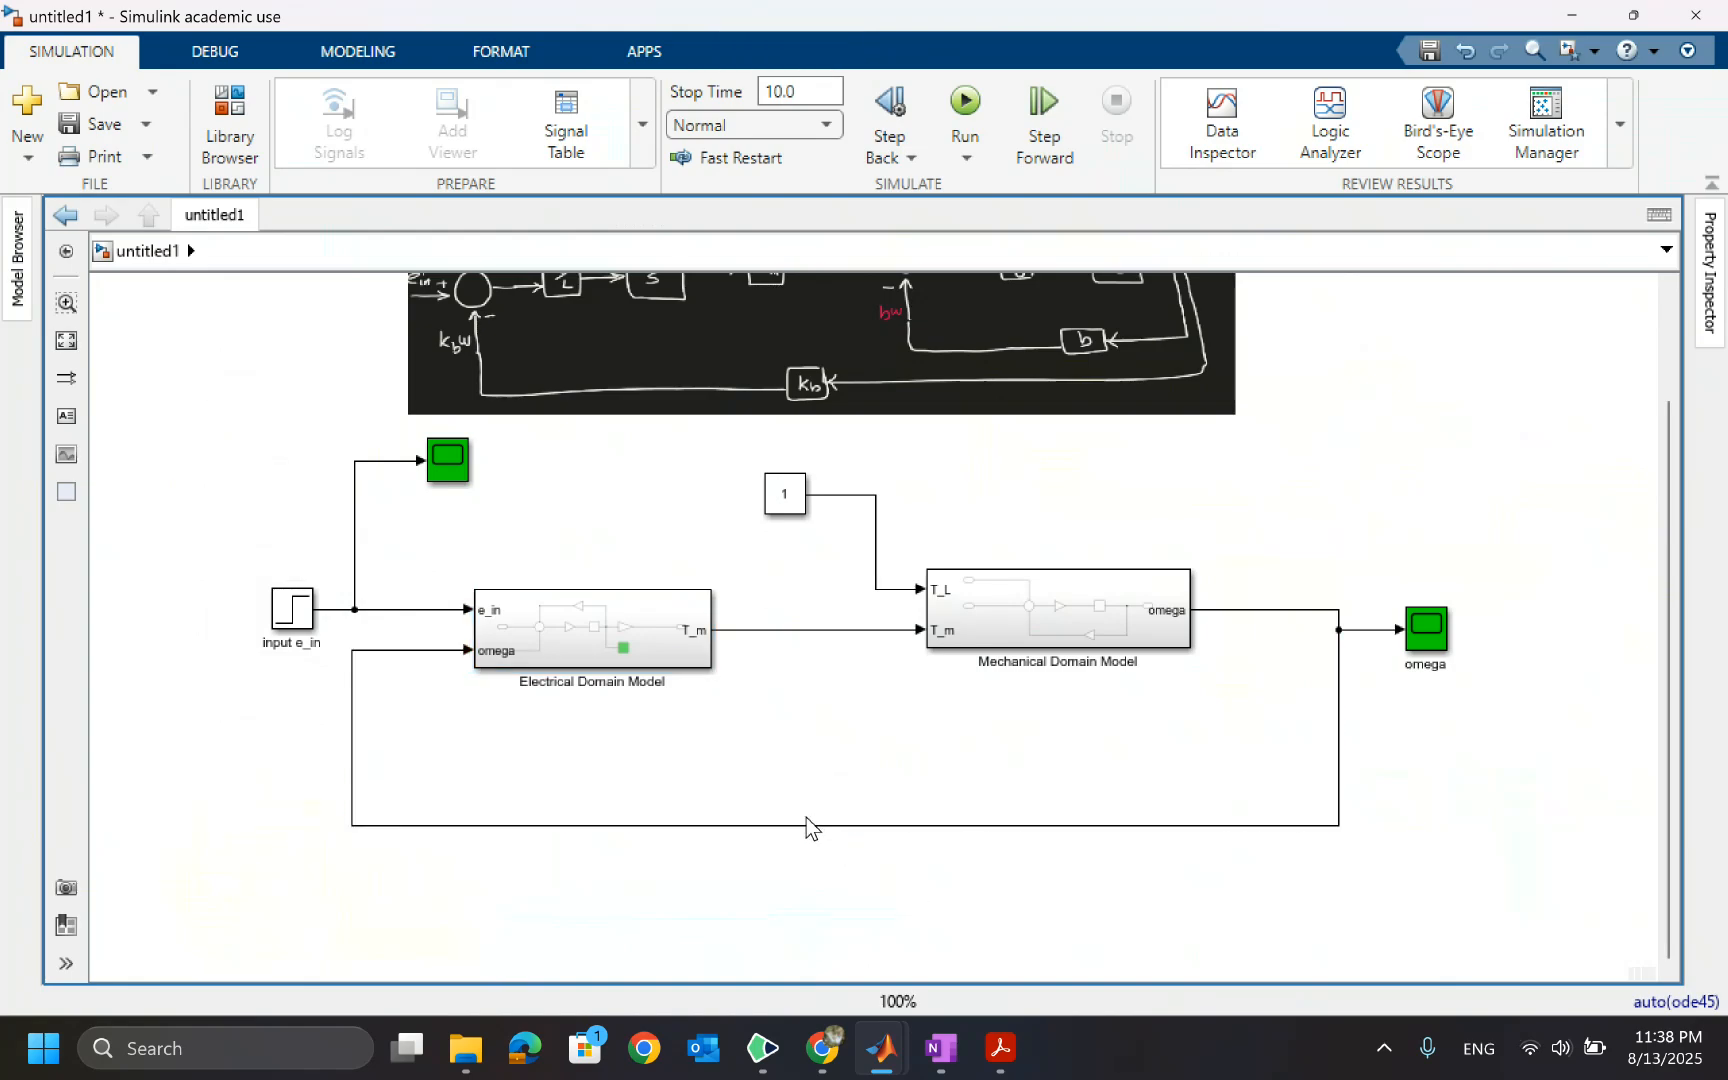
Paste the K_b gain inside the Electrical Domain Model, flip it, and insert it on the omega line before the Sum block
{"action": "double_click", "coordinate": [566, 603]}
{"action": "left_click", "coordinate": [398, 720]}
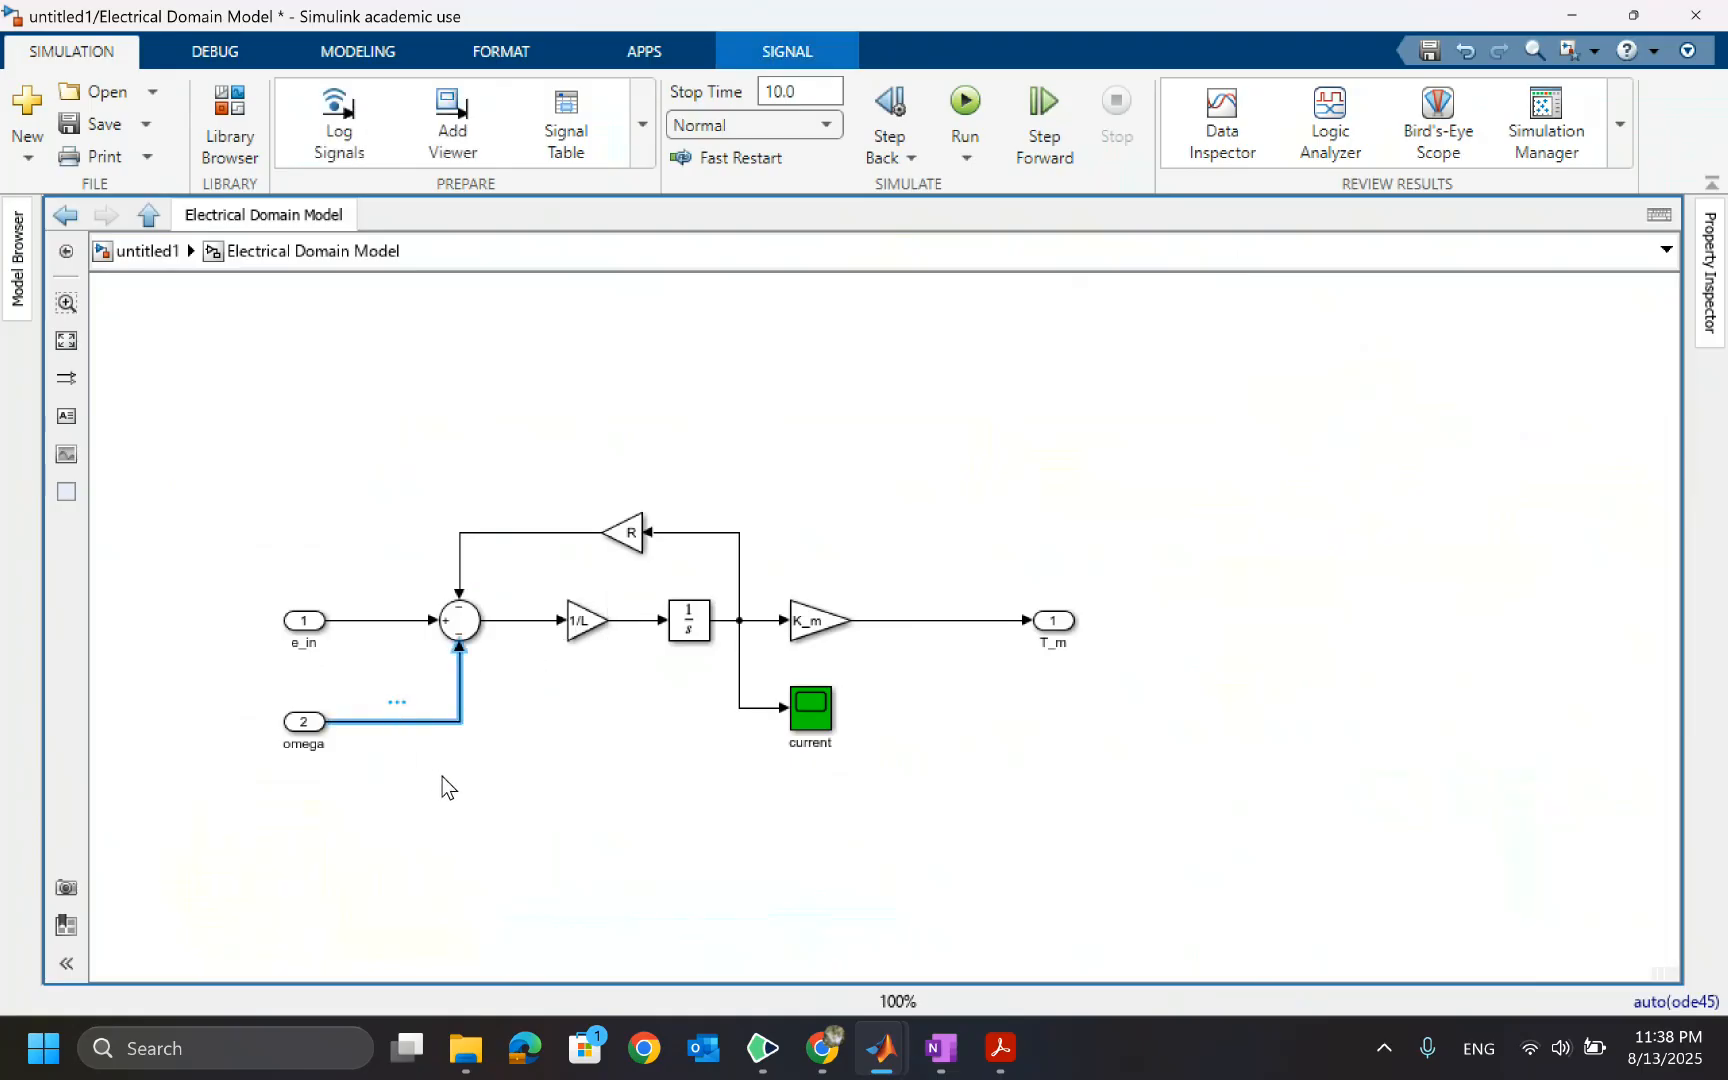
{"action": "left_click", "coordinate": [442, 779]}
{"action": "key", "text": "ctrl+v"}
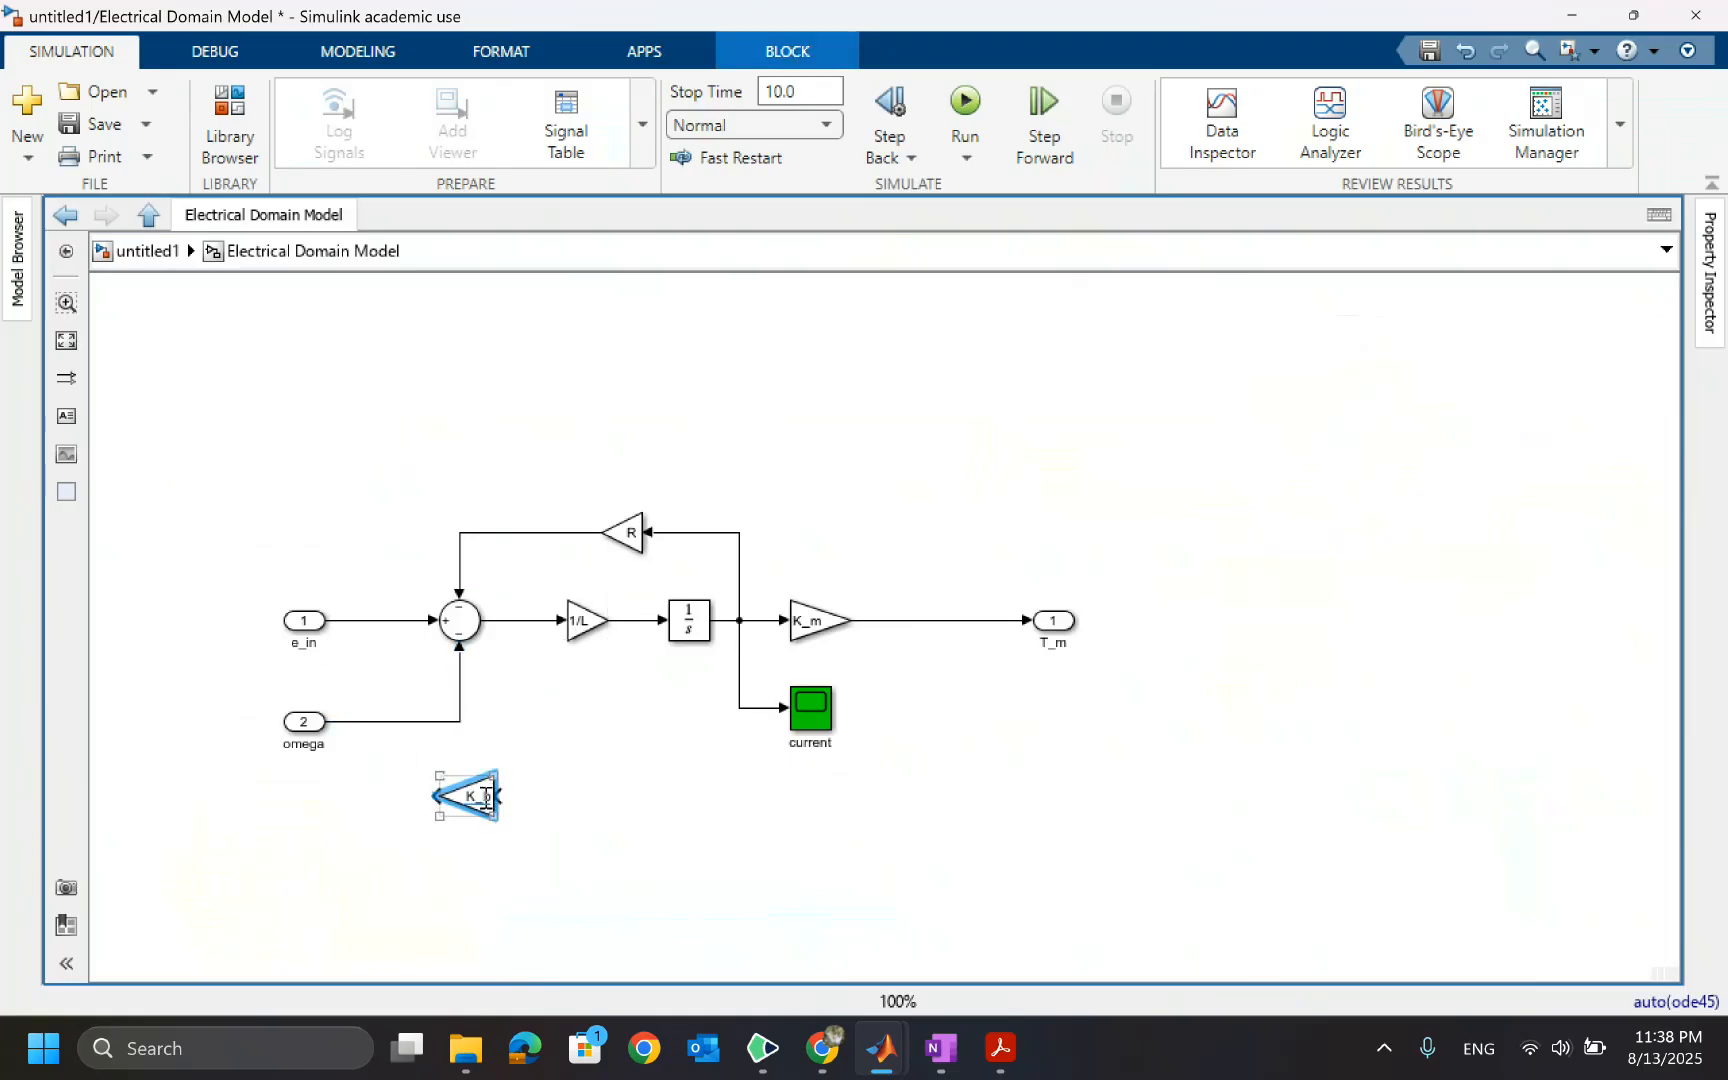
{"action": "key", "text": "ctrl+r"}
{"action": "key", "text": "ctrl+r"}
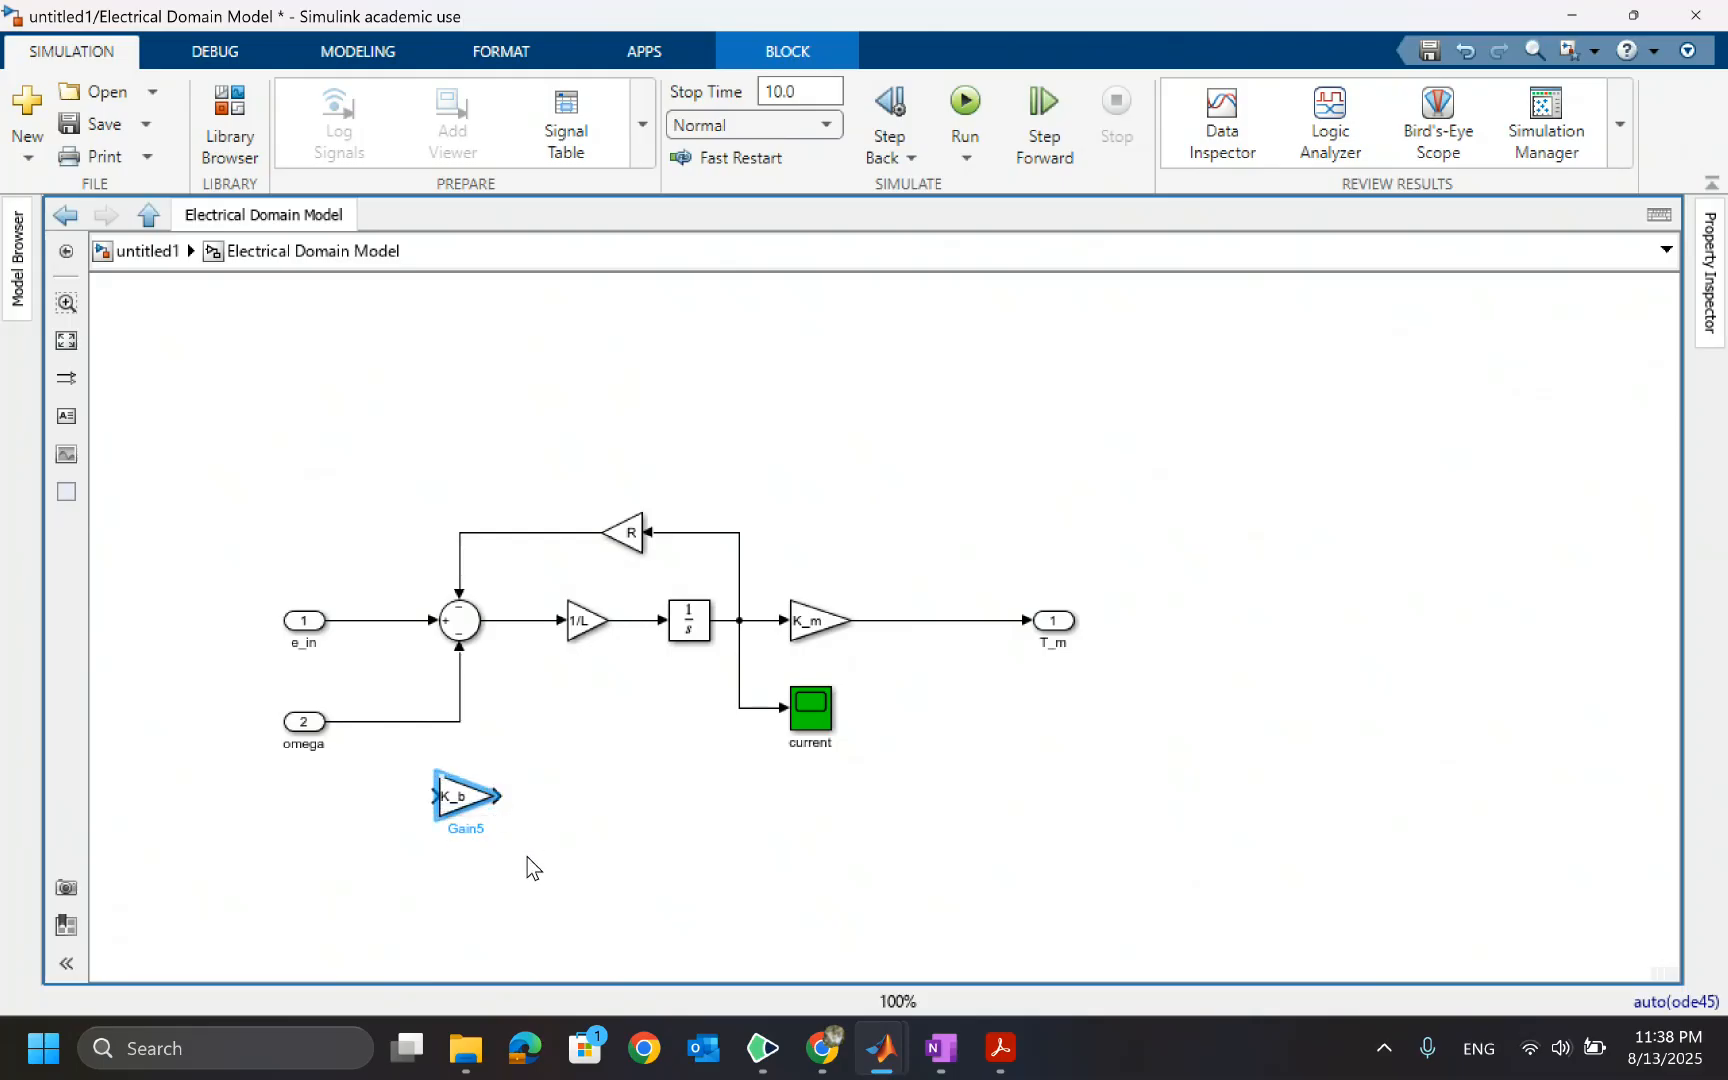
{"action": "left_click_drag", "start_coordinate": [472, 820], "coordinate": [404, 741]}
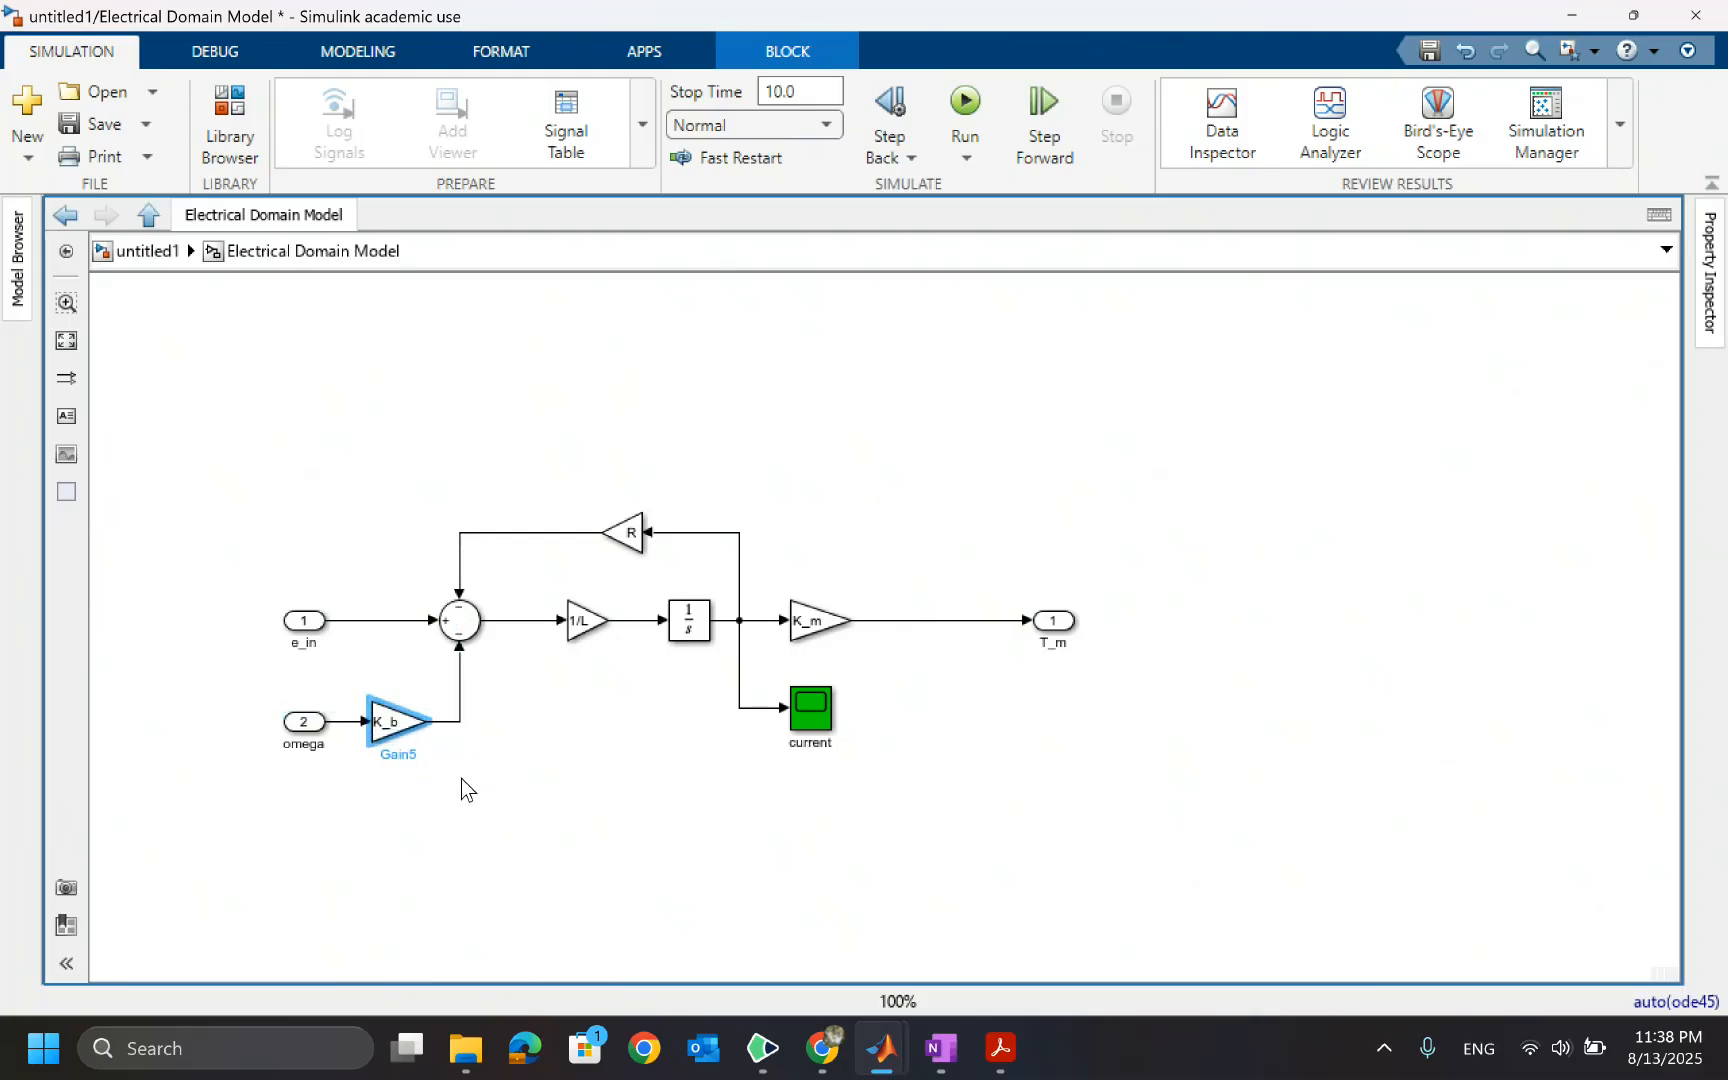
{"action": "left_click", "coordinate": [462, 782]}
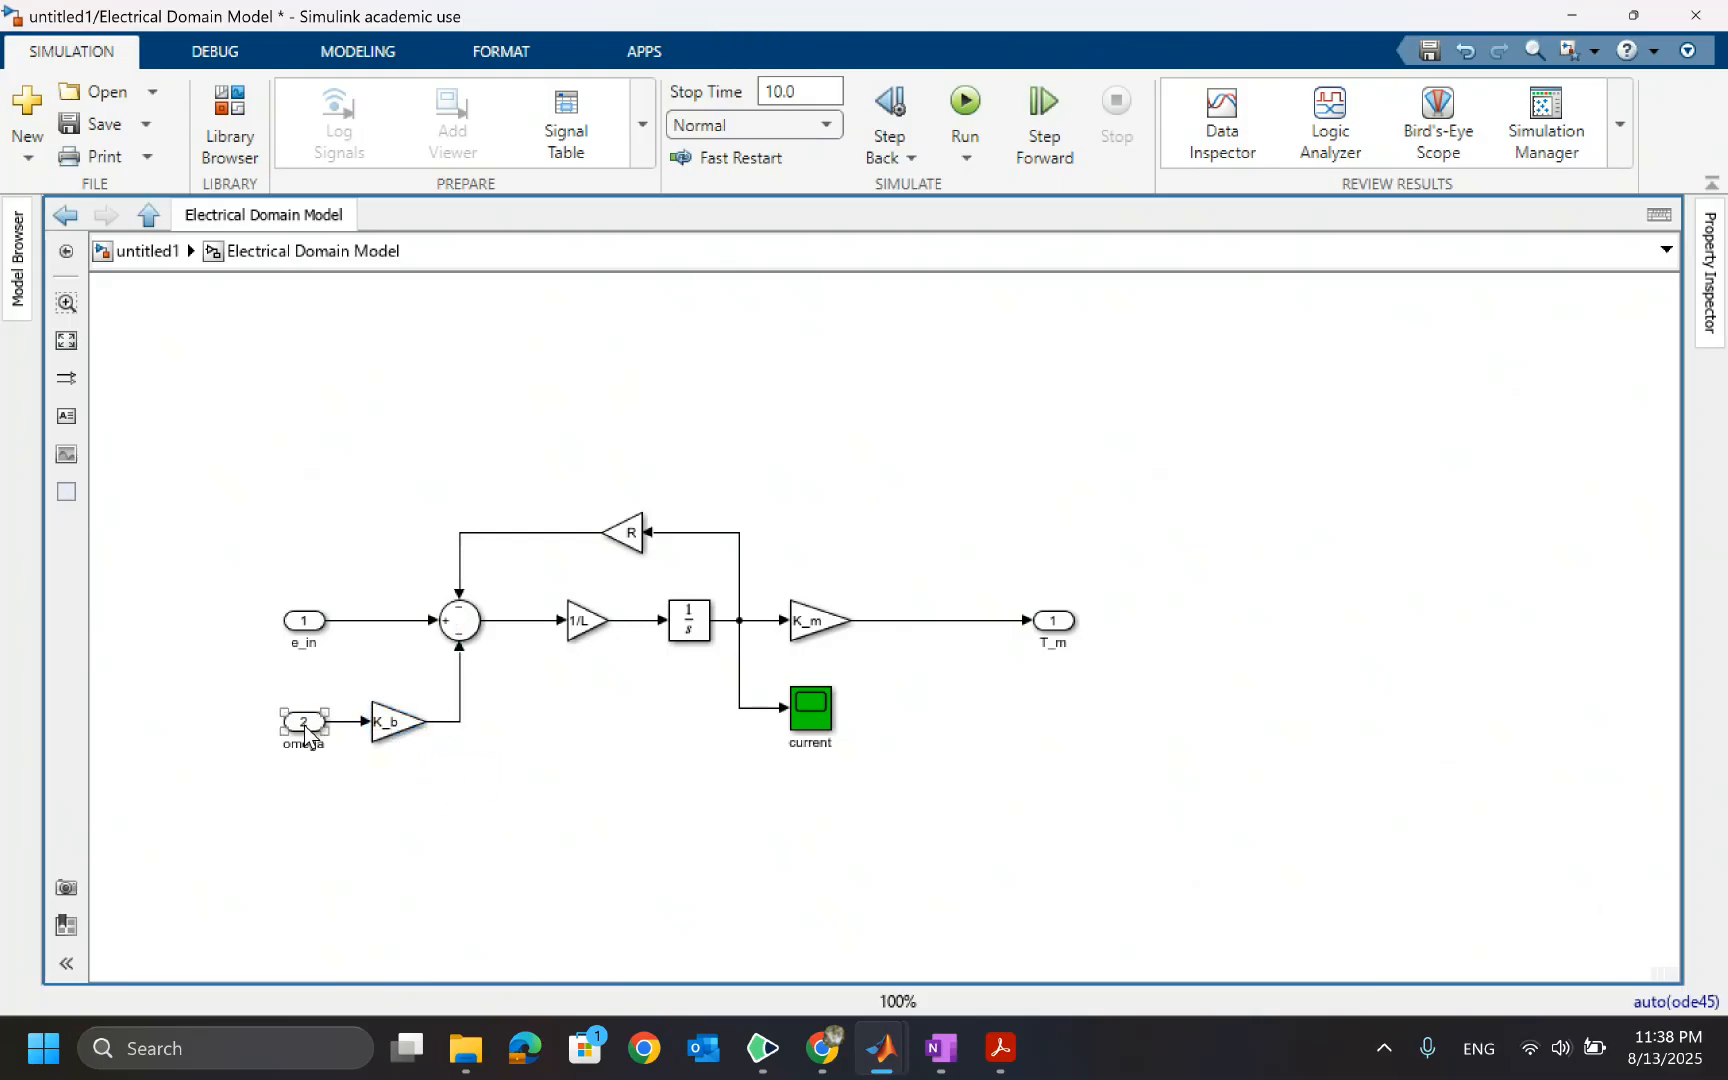
{"action": "left_click", "coordinate": [418, 733]}
{"action": "left_click", "coordinate": [467, 703]}
{"action": "left_click", "coordinate": [405, 724]}
{"action": "left_click", "coordinate": [470, 740]}
{"action": "left_click", "coordinate": [141, 259]}
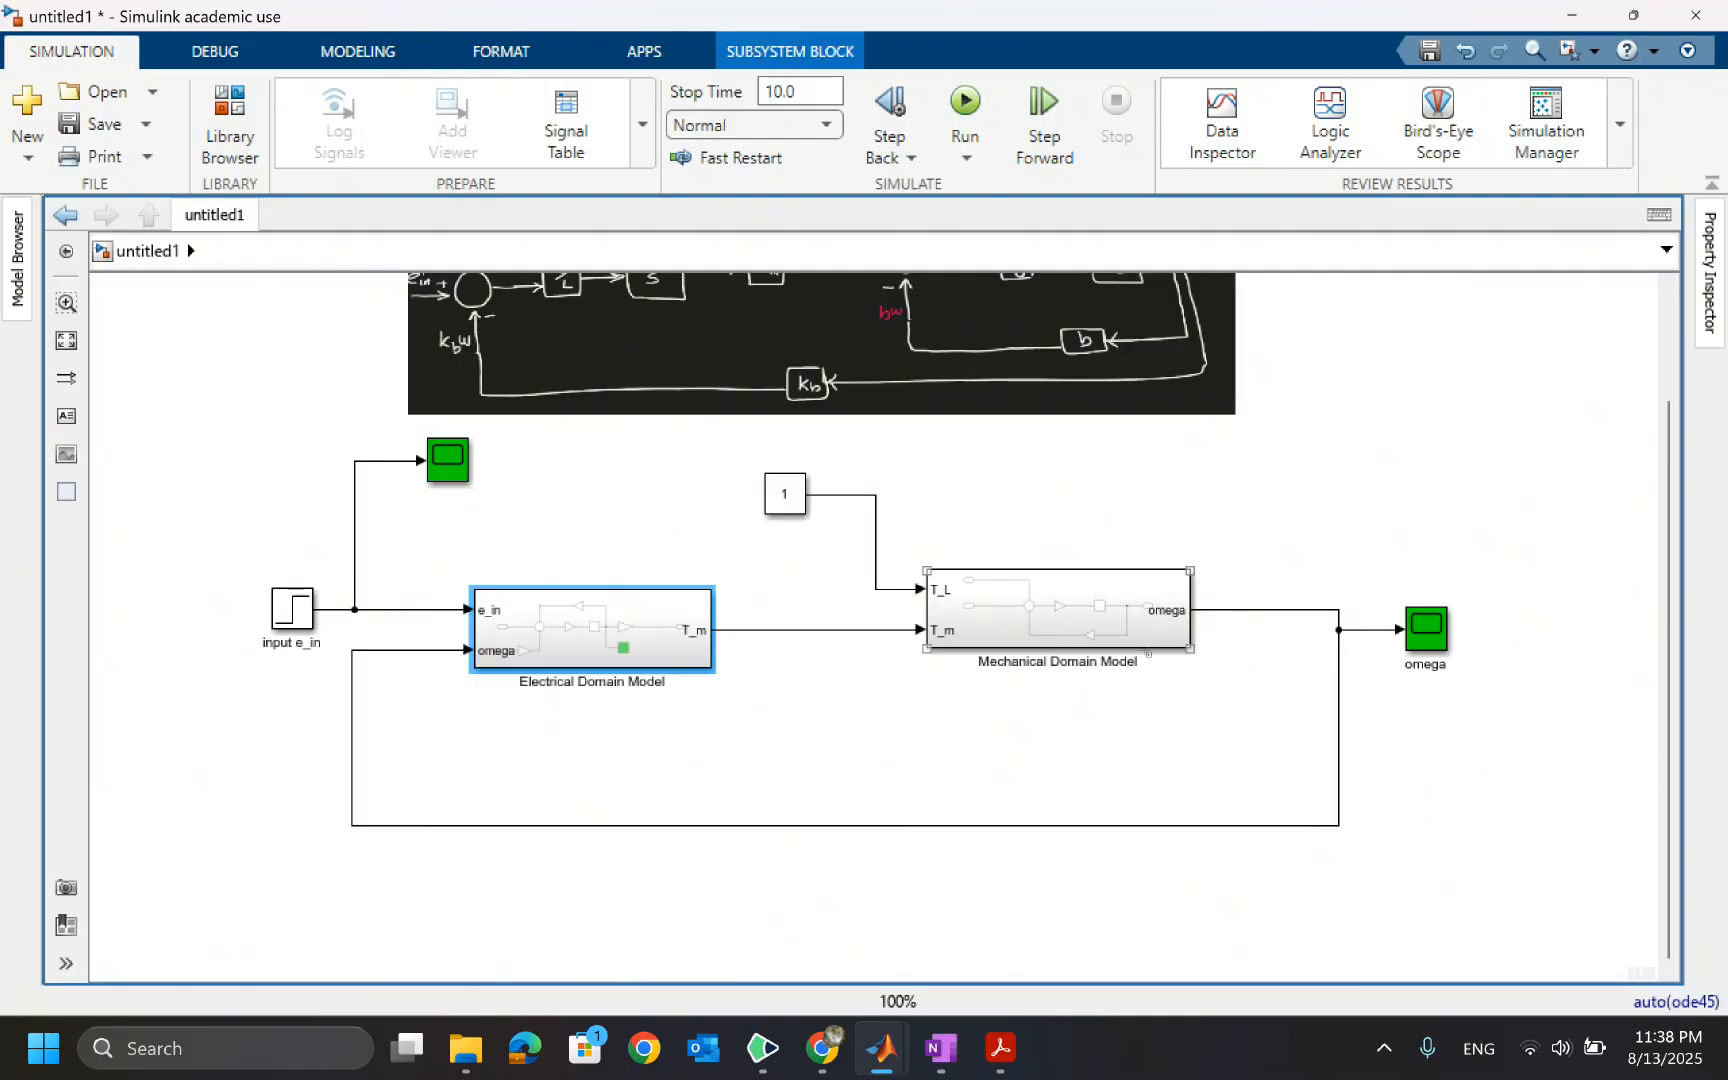
Run the simulation and view the omega scope's response
{"action": "double_click", "coordinate": [1058, 616]}
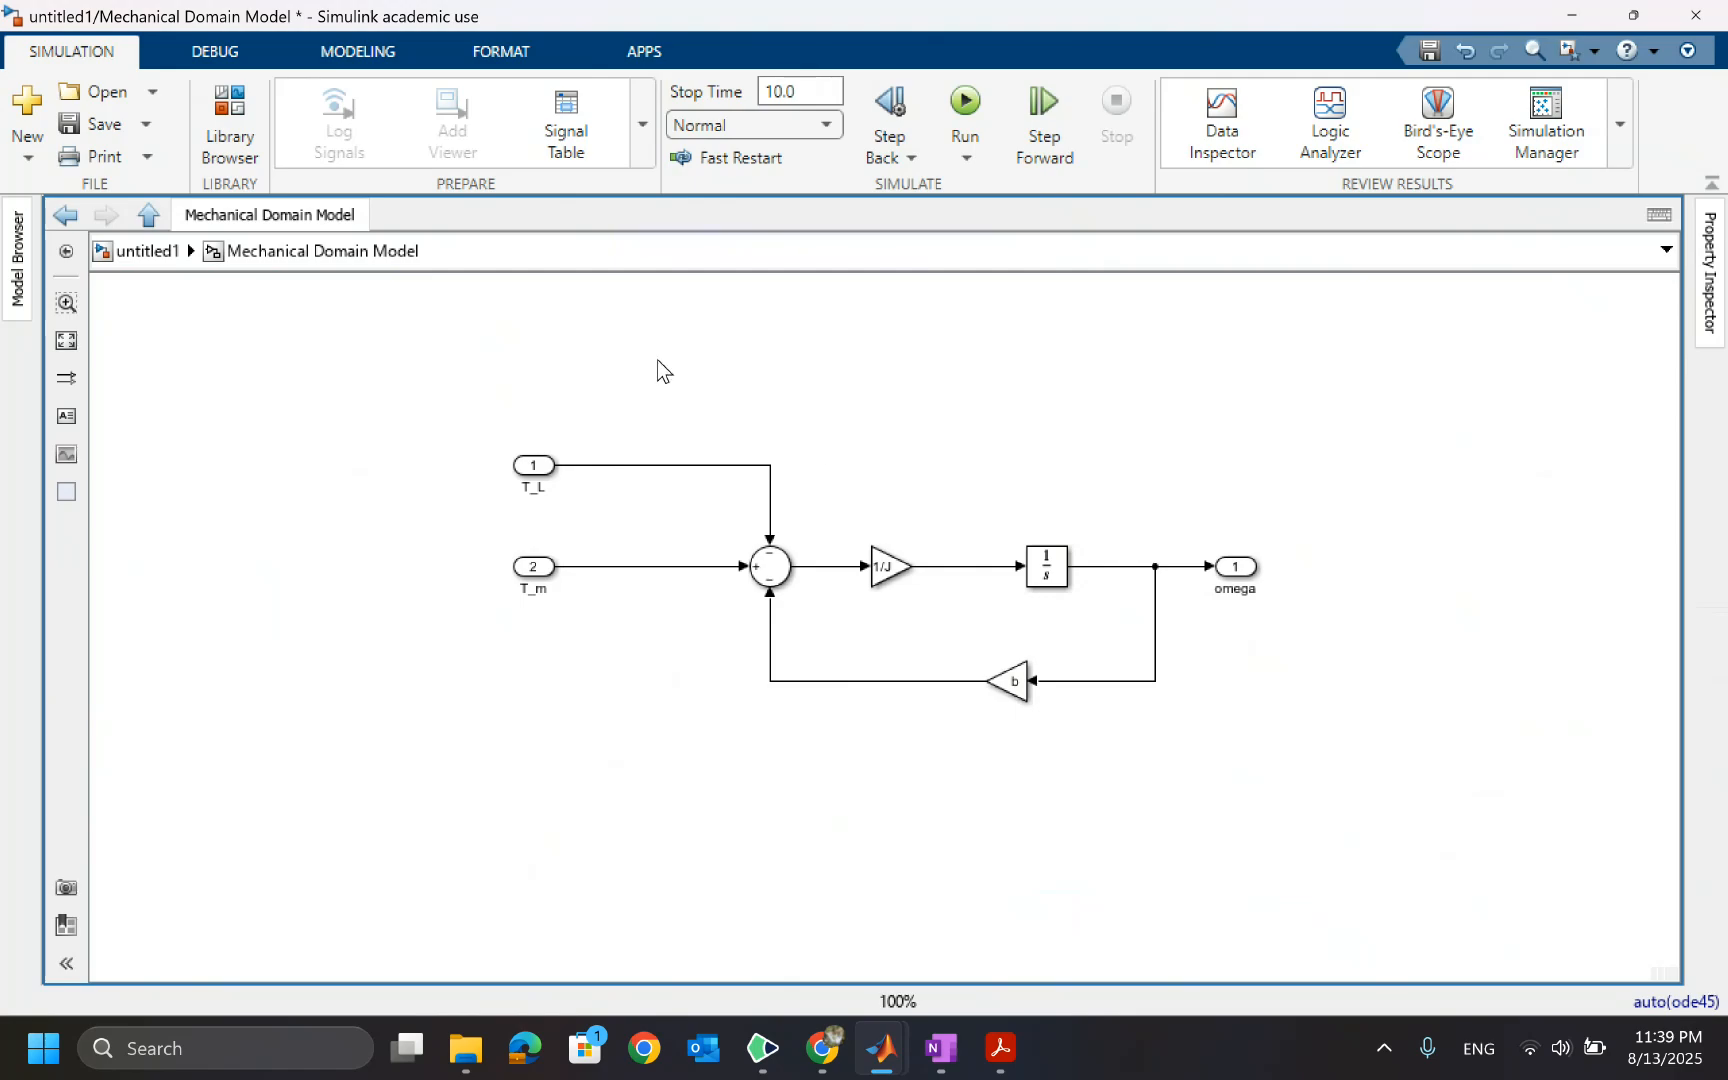
{"action": "left_click", "coordinate": [143, 258]}
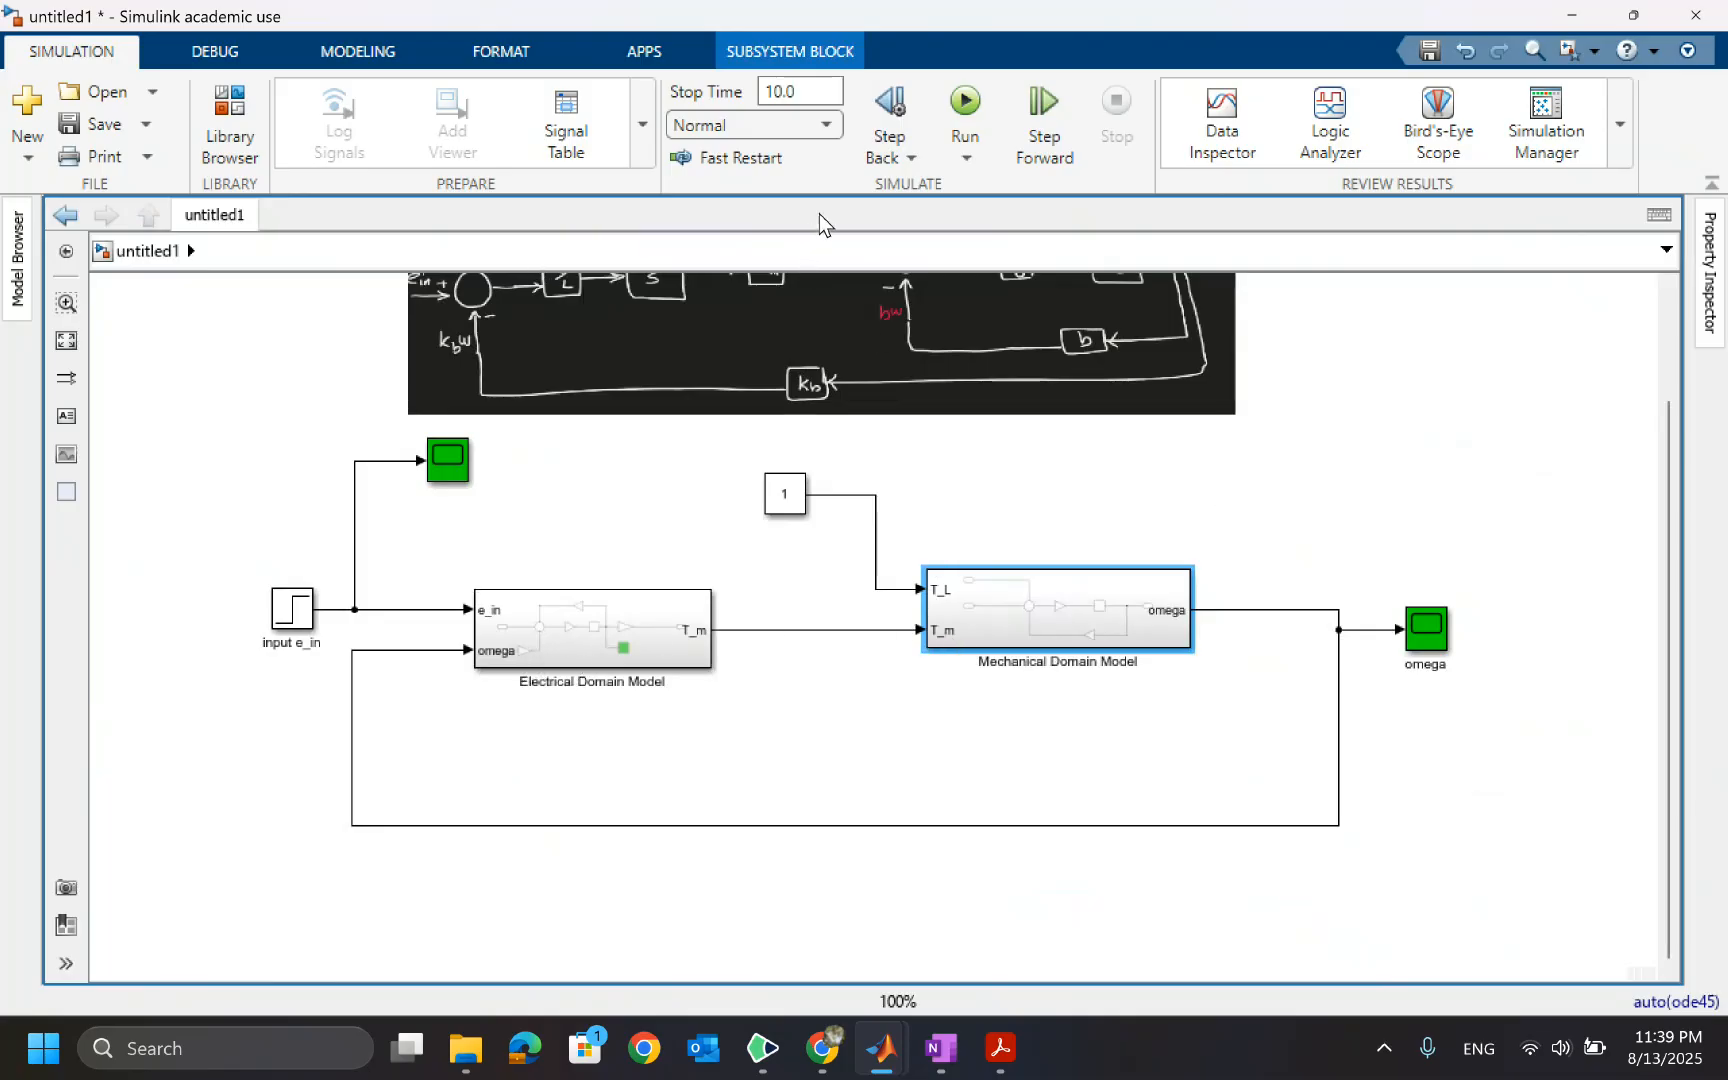
{"action": "left_click", "coordinate": [962, 105]}
{"action": "double_click", "coordinate": [1432, 640]}
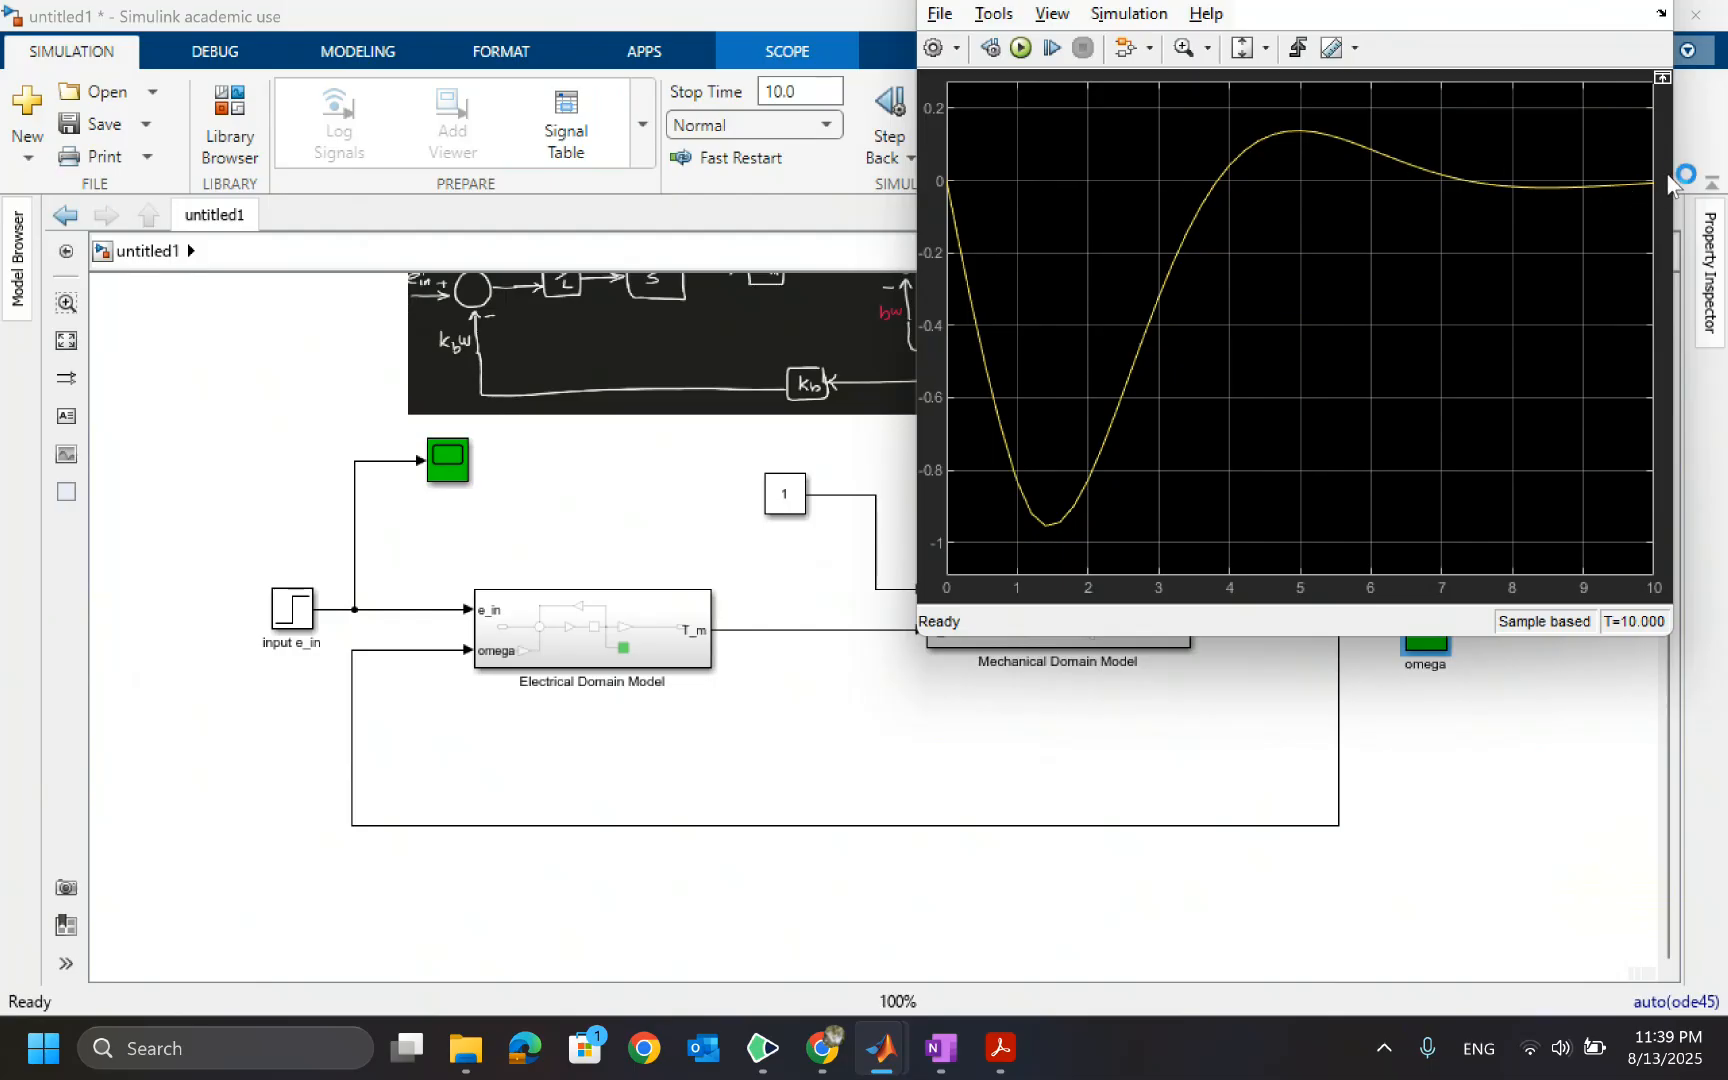
{"action": "left_click", "coordinate": [761, 567]}
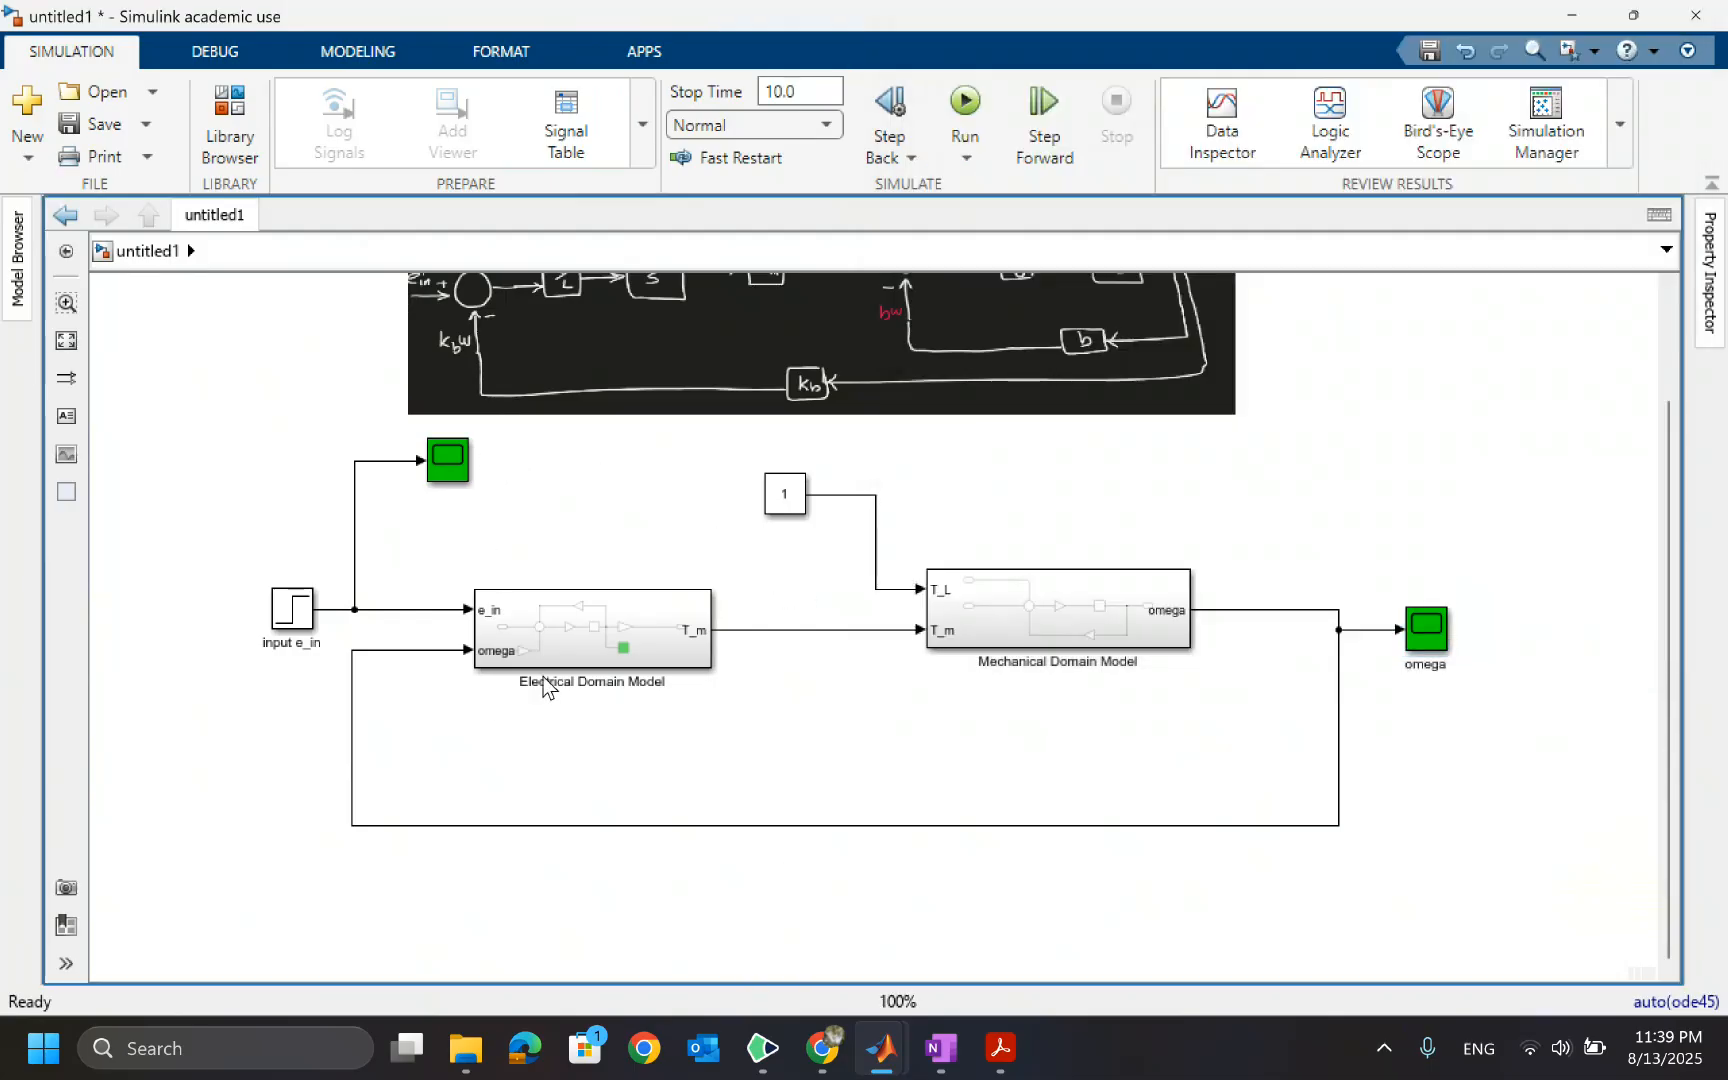
{"action": "left_click", "coordinate": [697, 660]}
{"action": "left_click", "coordinate": [592, 726]}
{"action": "mouse_move", "coordinate": [820, 1068]}
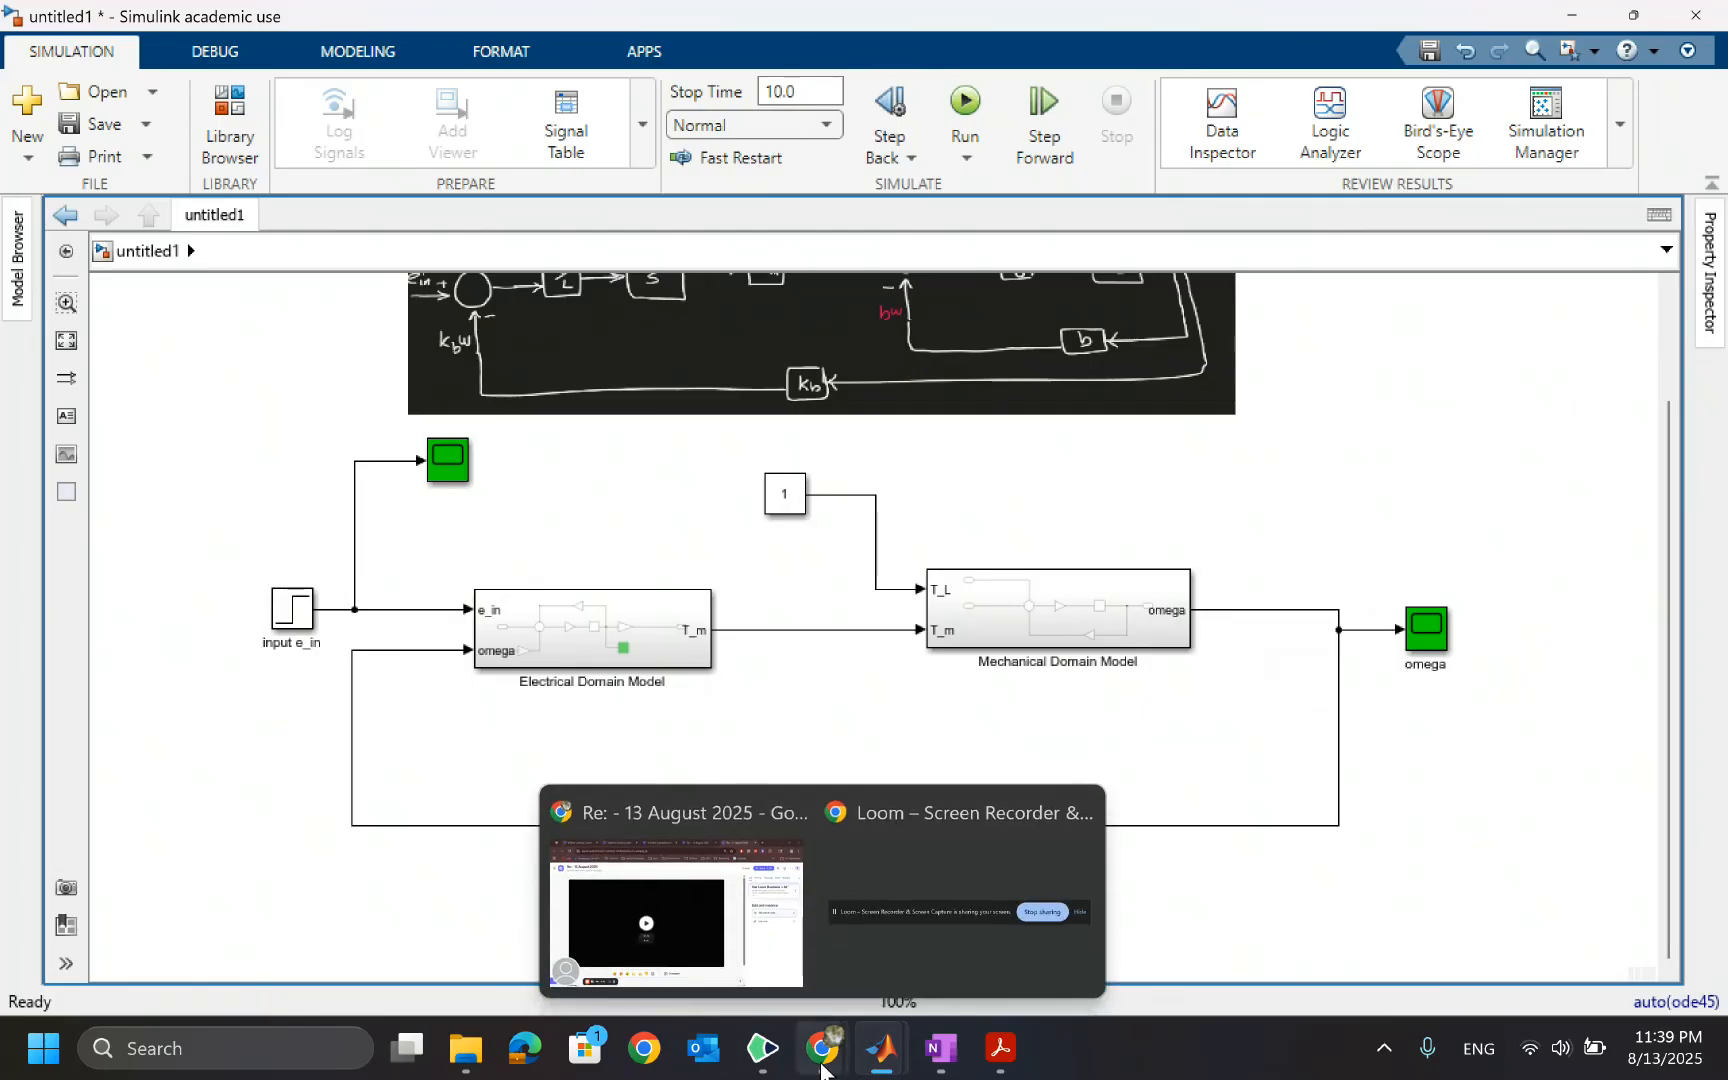